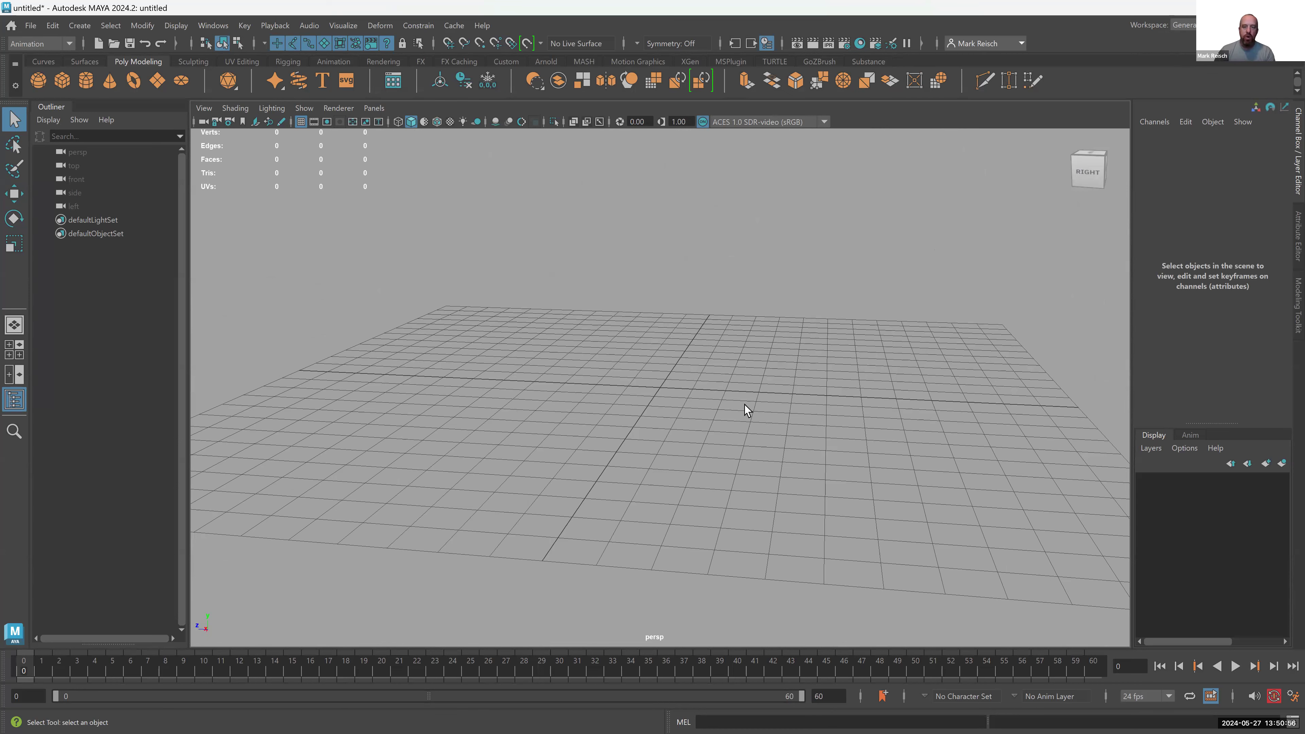
# - Create a polygon sphere at the center of the scene
pyautogui.keyDown('alt'); pyautogui.moveTo(725, 409); pyautogui.dragTo(699, 462); pyautogui.keyUp('alt')
pyautogui.keyDown('alt'); pyautogui.moveTo(700, 462); pyautogui.dragTo(698, 487, button='middle'); pyautogui.keyUp('alt')
pyautogui.keyDown('alt'); pyautogui.moveTo(698, 487); pyautogui.dragTo(706, 464); pyautogui.keyUp('alt')
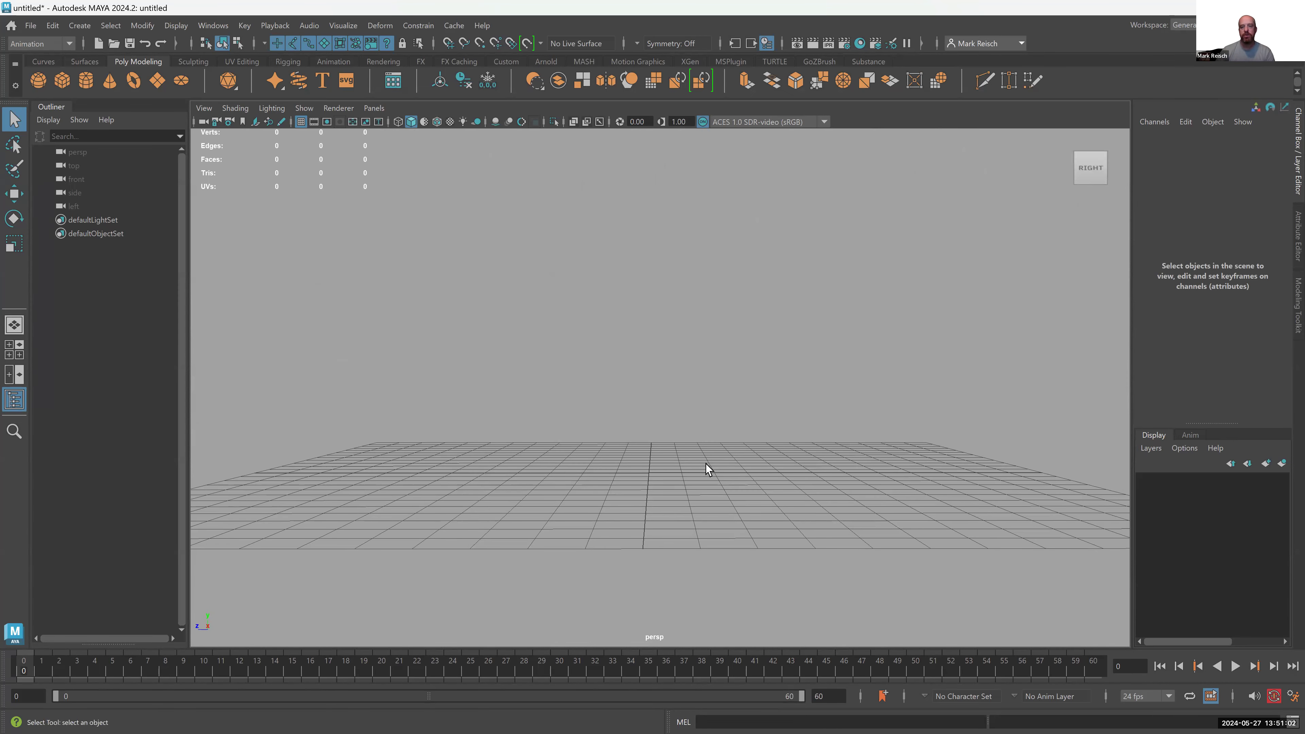
pyautogui.keyDown('alt'); pyautogui.moveTo(705, 464); pyautogui.dragTo(708, 427); pyautogui.keyUp('alt')
pyautogui.press('space')
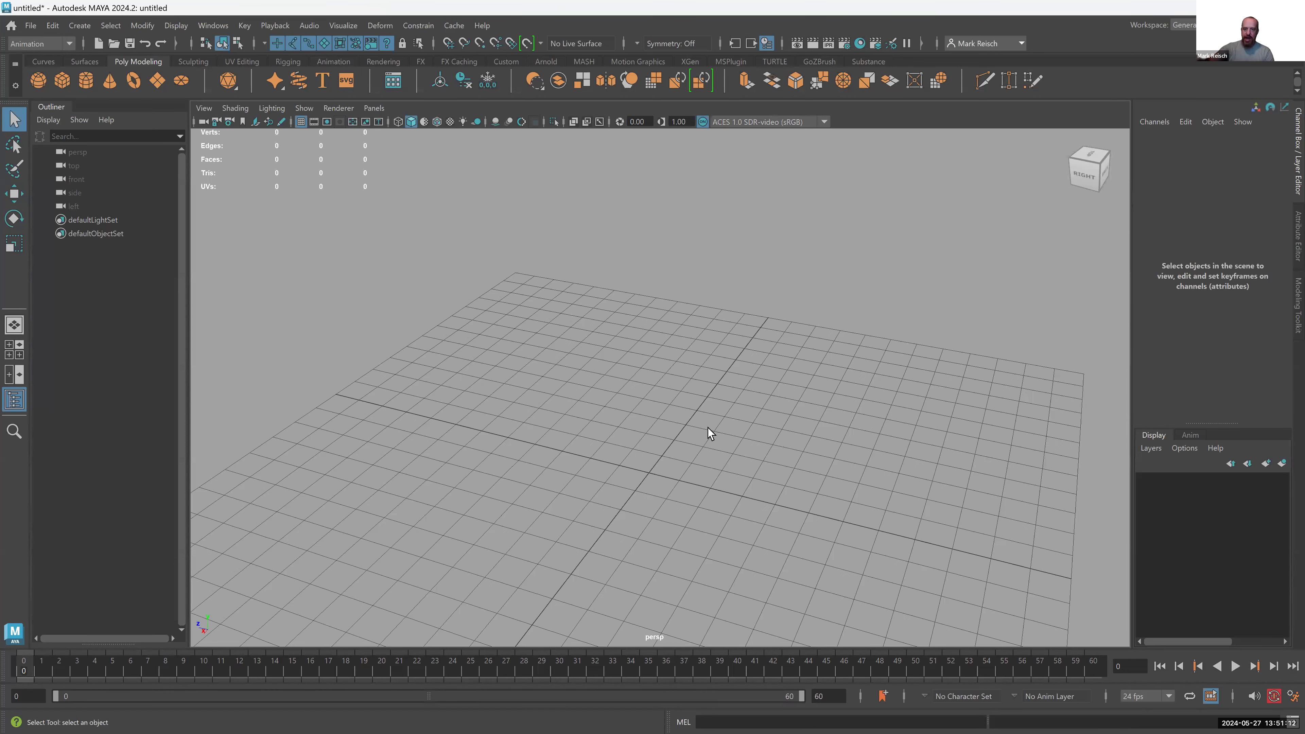
pyautogui.keyDown('alt'); pyautogui.moveTo(667, 437); pyautogui.dragTo(637, 428); pyautogui.keyUp('alt')
pyautogui.press('space')
pyautogui.click(551, 379)
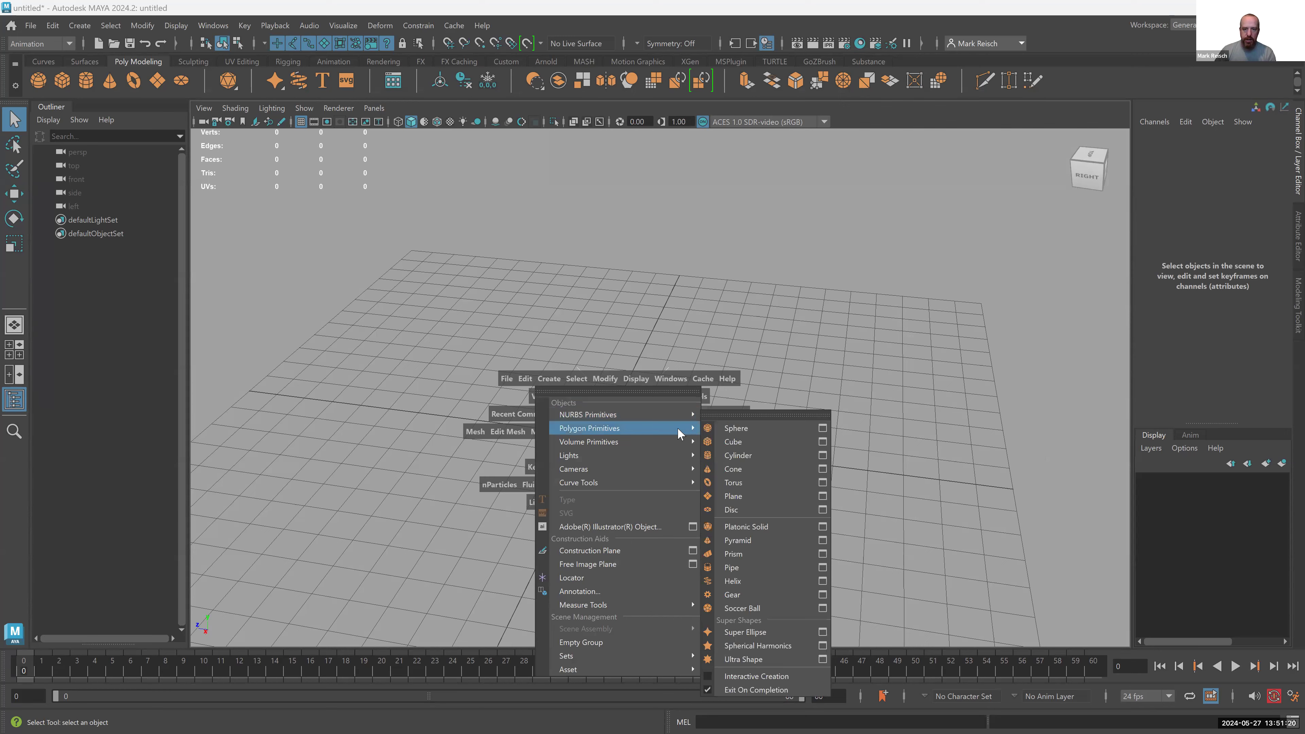
pyautogui.click(709, 429)
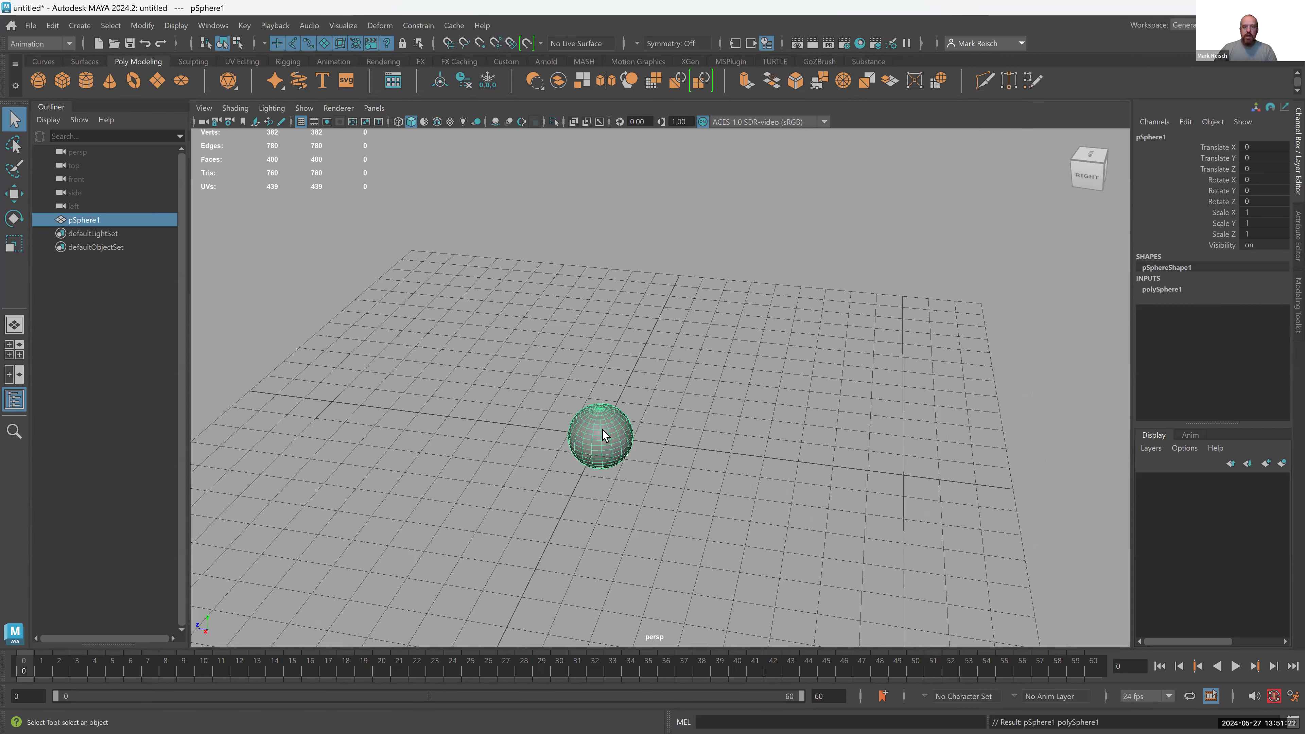
# - Set the sphere's Rotate Z to 90 so its poles lie sideways
pyautogui.press('f')
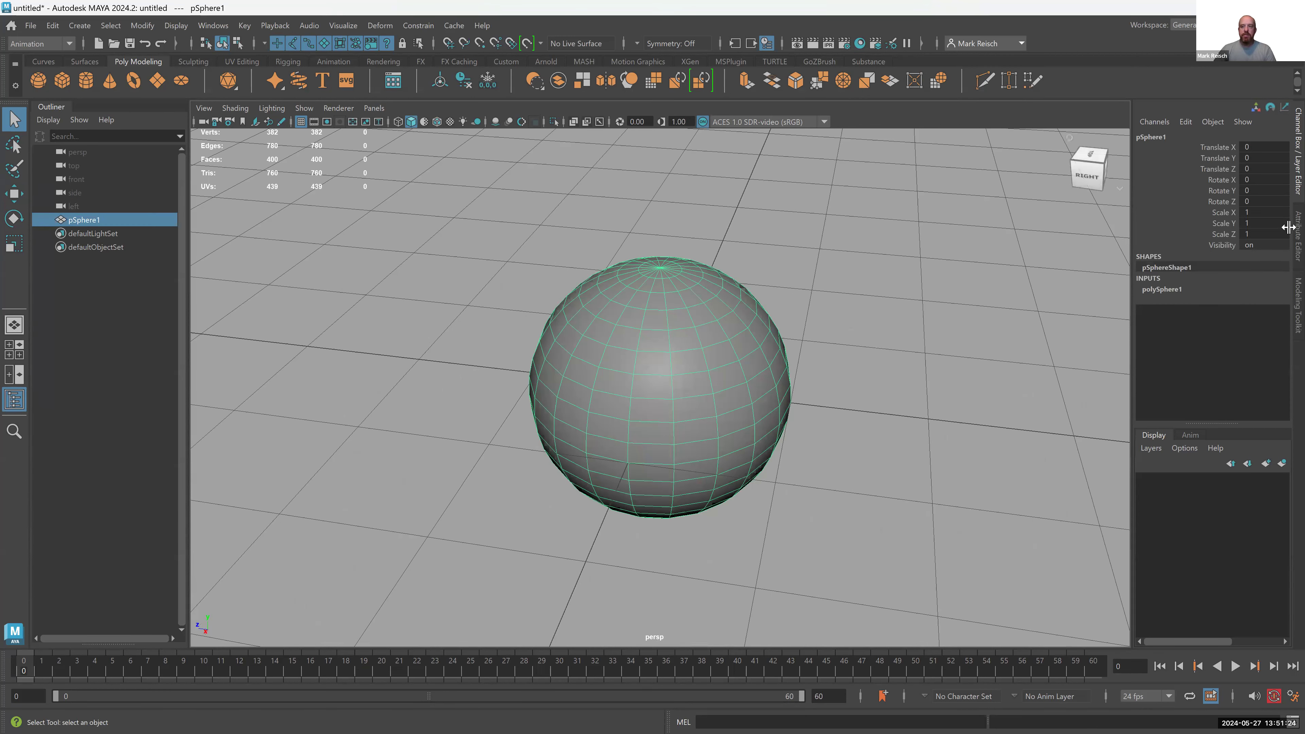
pyautogui.click(1265, 201)
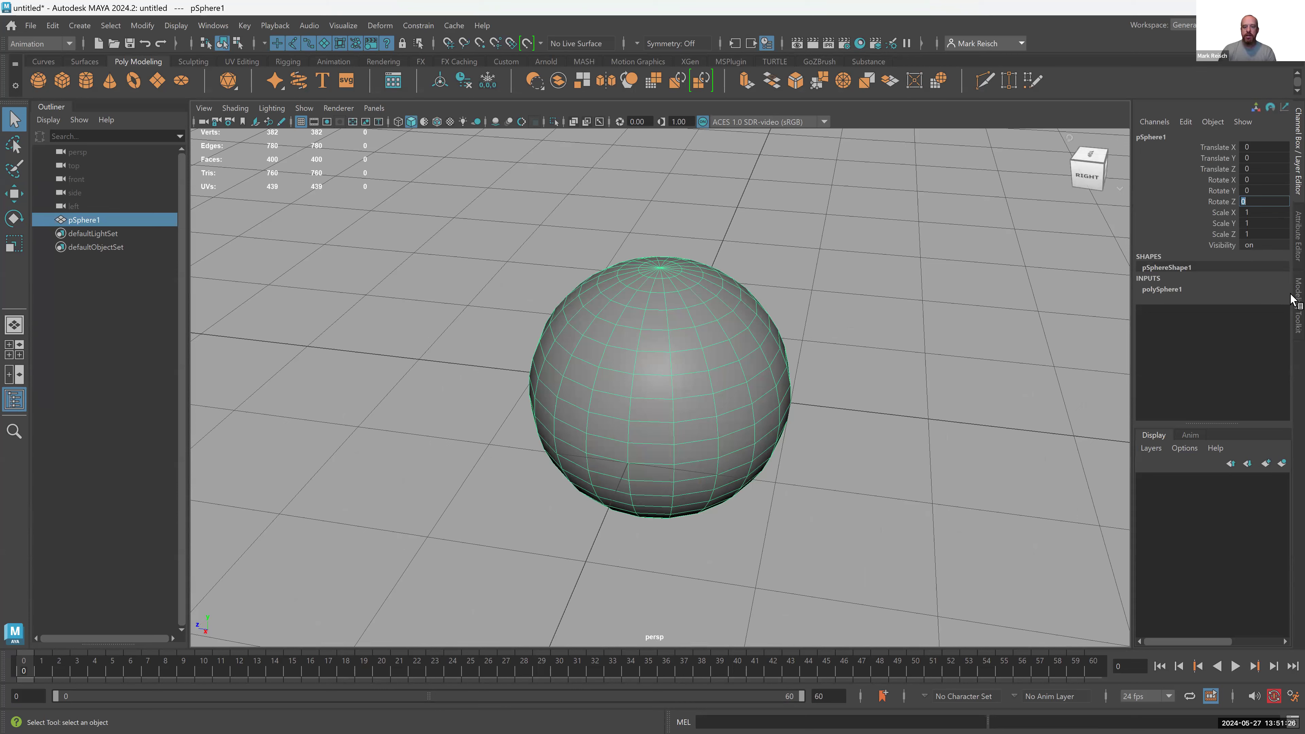
pyautogui.press('Return')
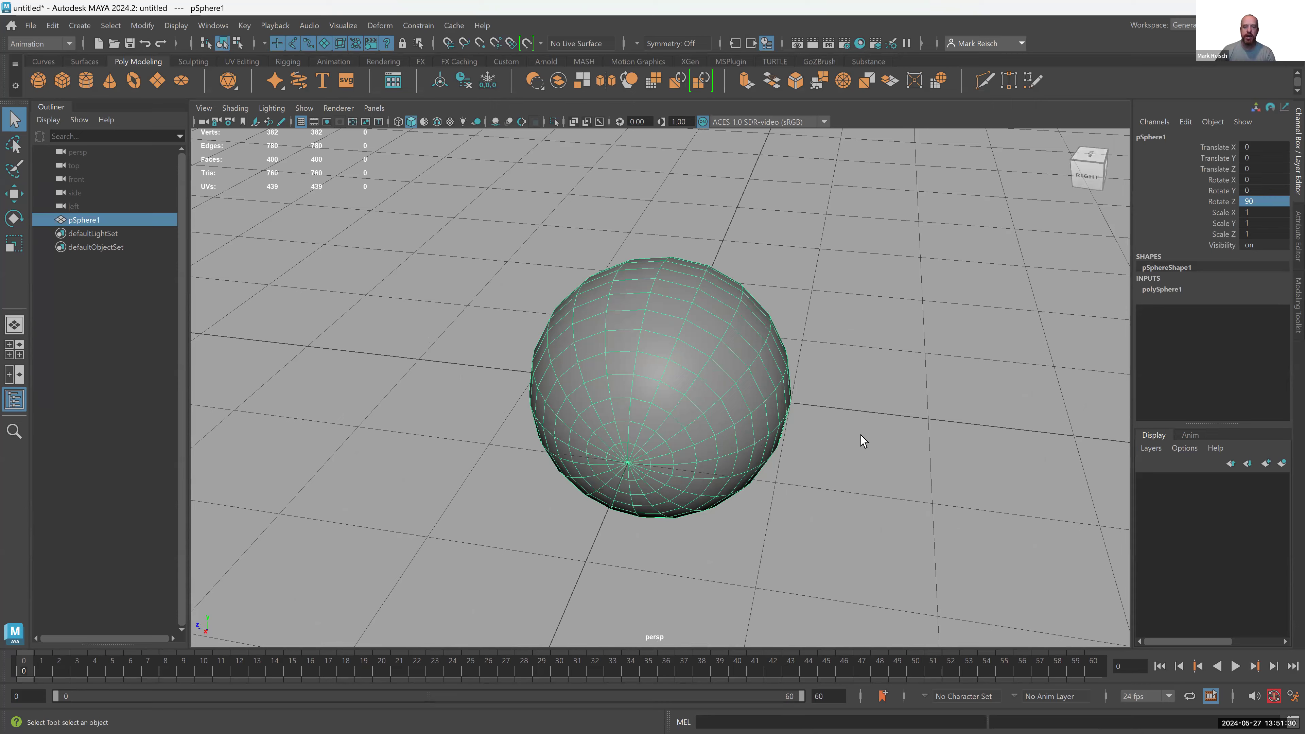
pyautogui.keyDown('alt'); pyautogui.moveTo(591, 407); pyautogui.dragTo(507, 388, button='right'); pyautogui.keyUp('alt')
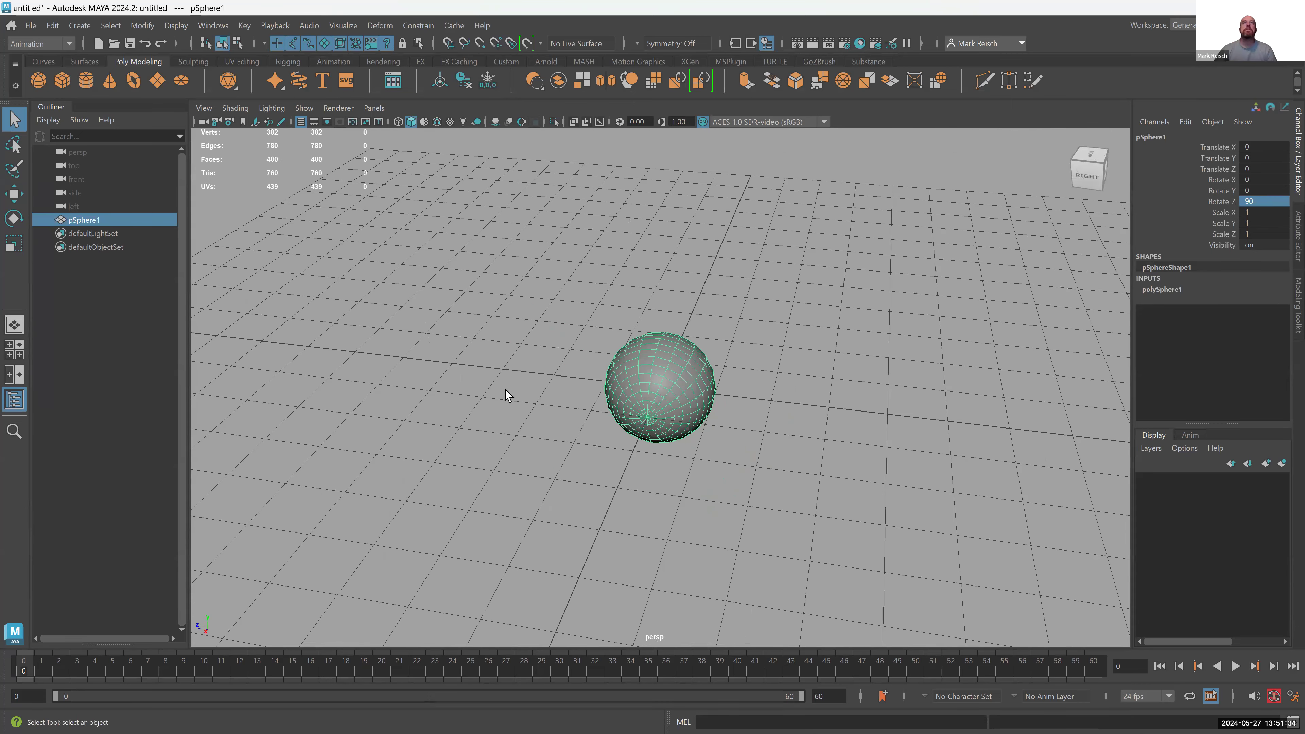
# - Rename the sphere to Ball
pyautogui.doubleClick(1158, 135)
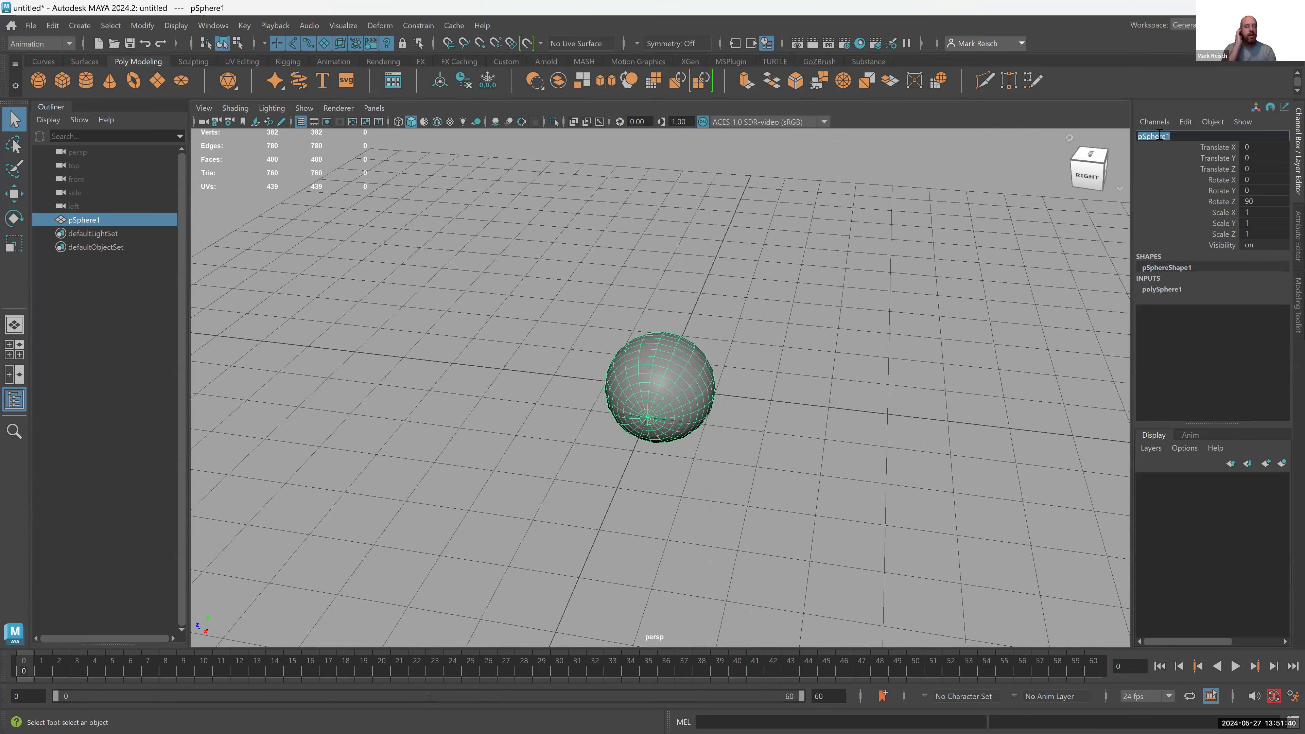
pyautogui.write('B')
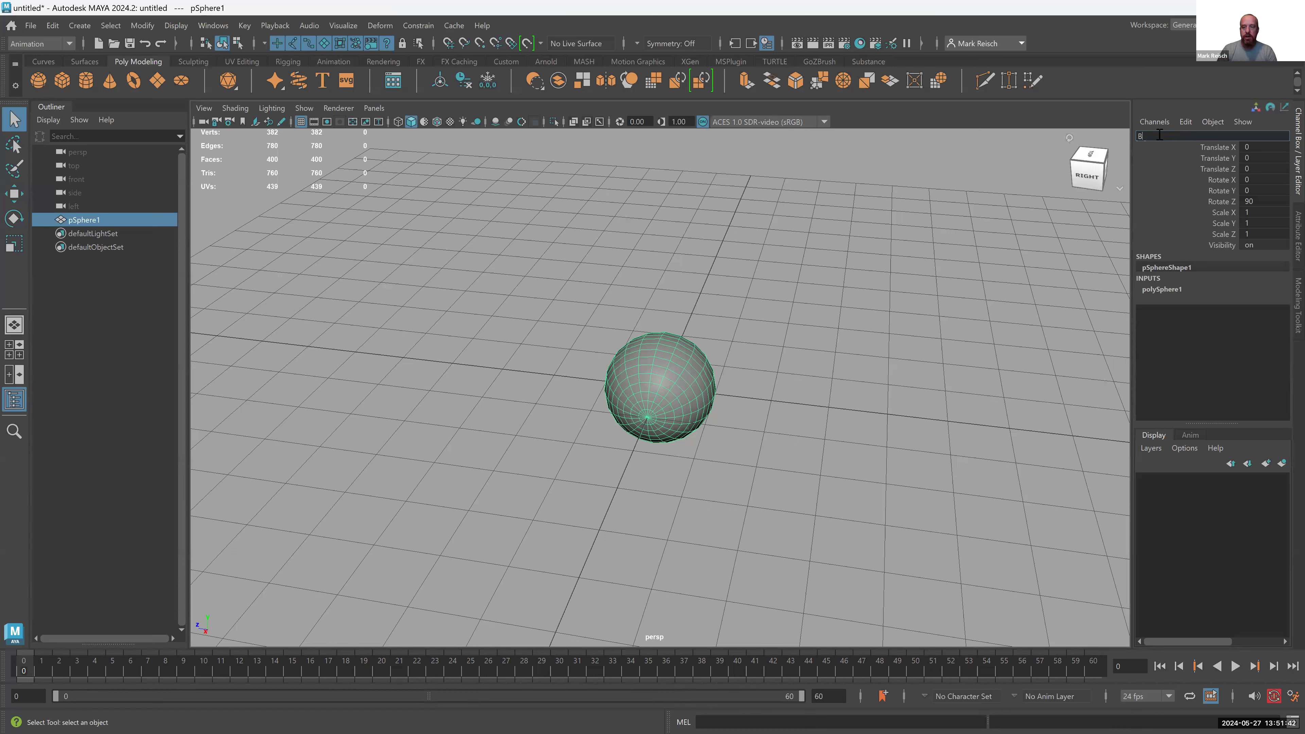
pyautogui.press('Return')
# - Create a NURBS circle at the origin around the ball
pyautogui.click(646, 381)
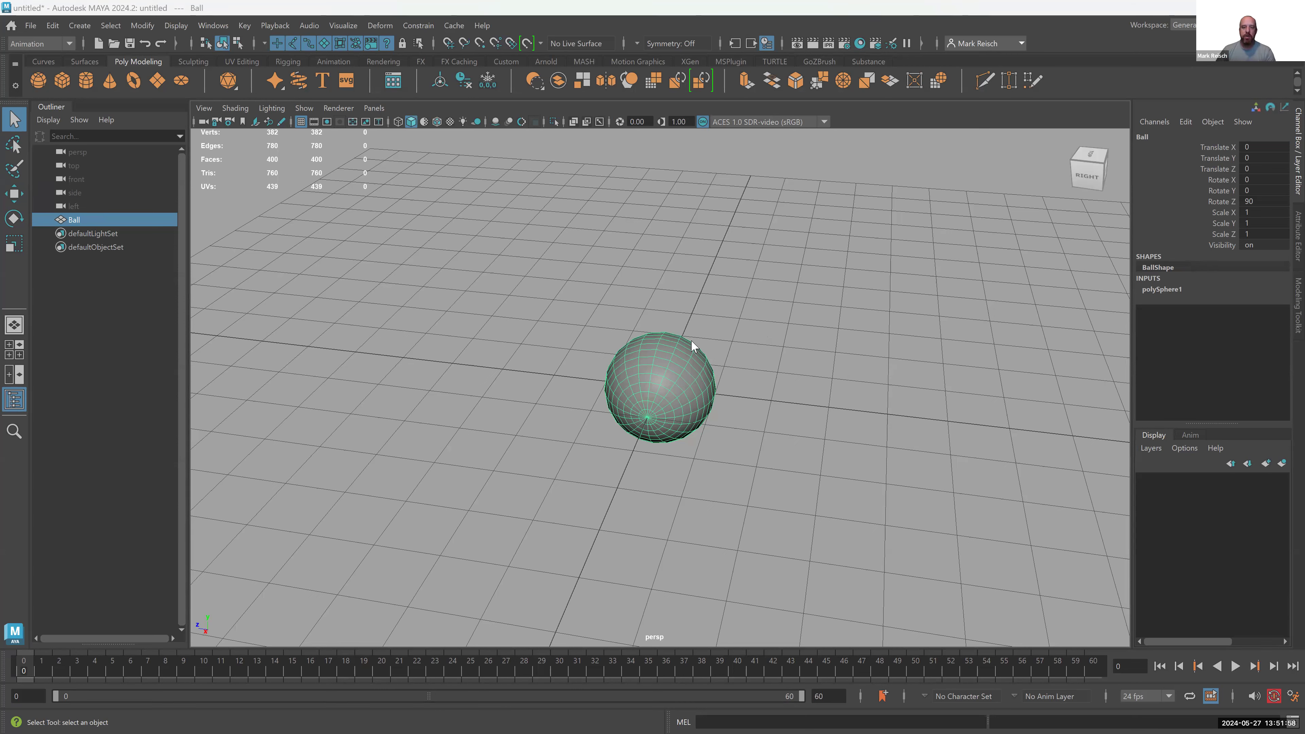
pyautogui.press('space')
pyautogui.click(618, 305)
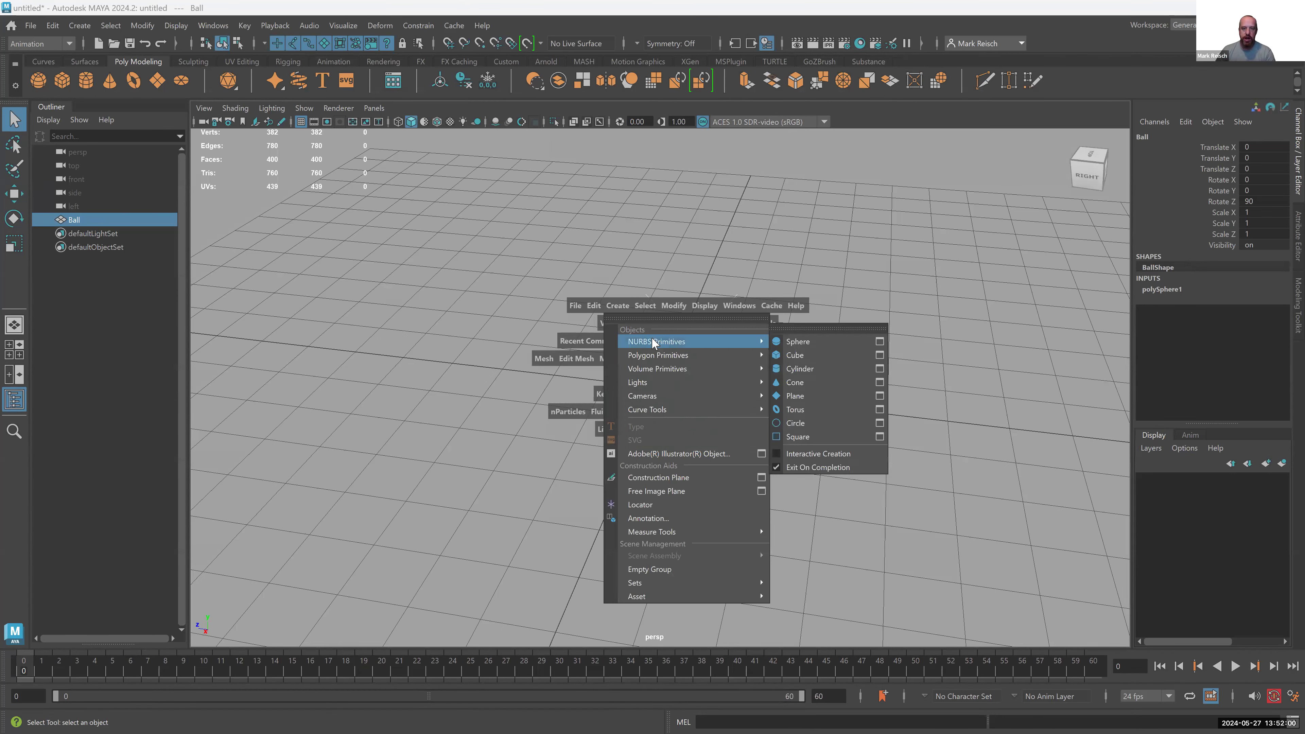
pyautogui.moveTo(721, 343)
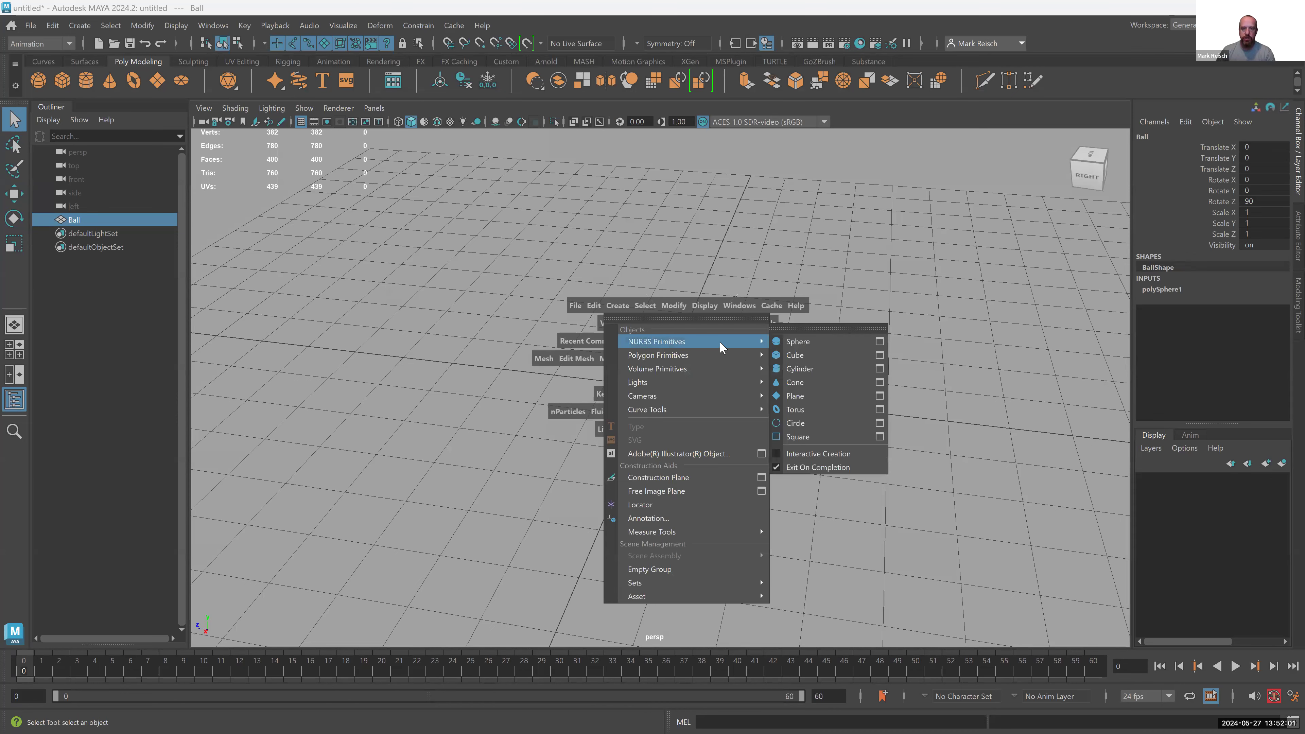
pyautogui.click(810, 428)
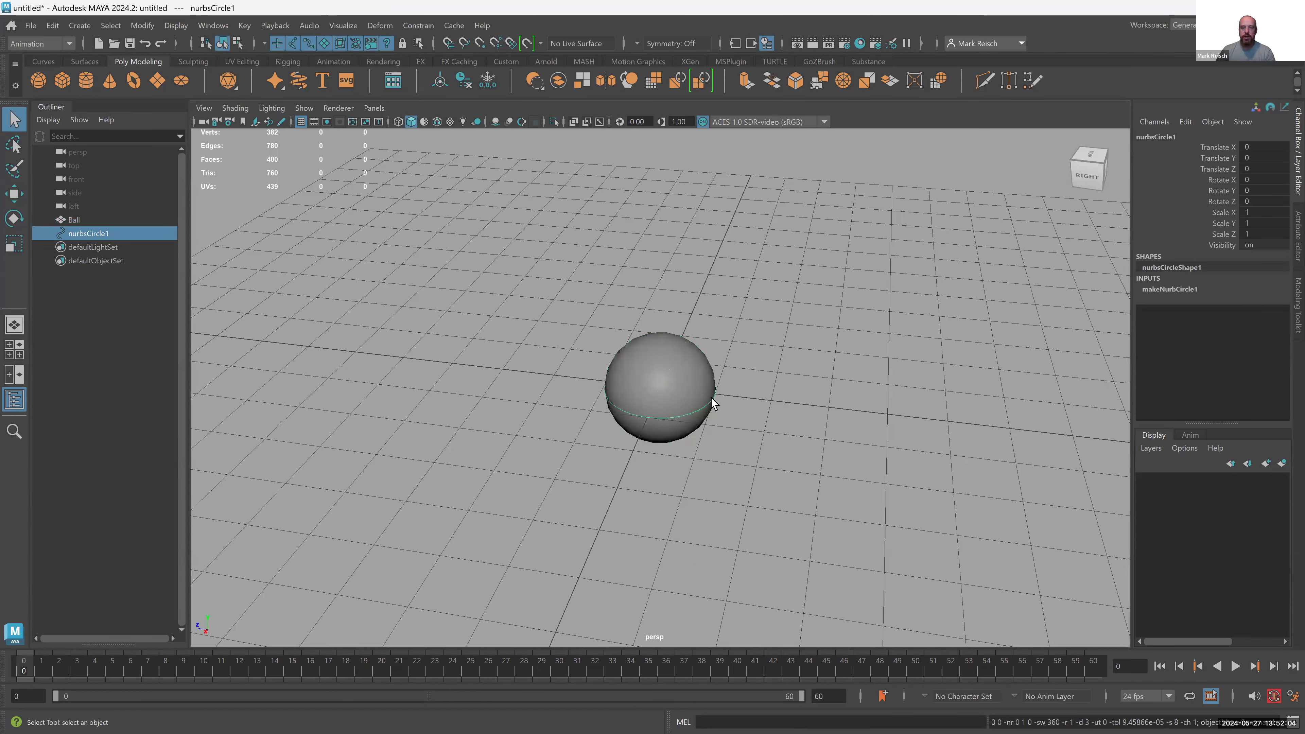
# - Set the circle's Scale X, Y and Z to 2
pyautogui.keyDown('alt'); pyautogui.moveTo(691, 408); pyautogui.dragTo(637, 455); pyautogui.keyUp('alt')
pyautogui.moveTo(1254, 212); pyautogui.dragTo(1258, 233)
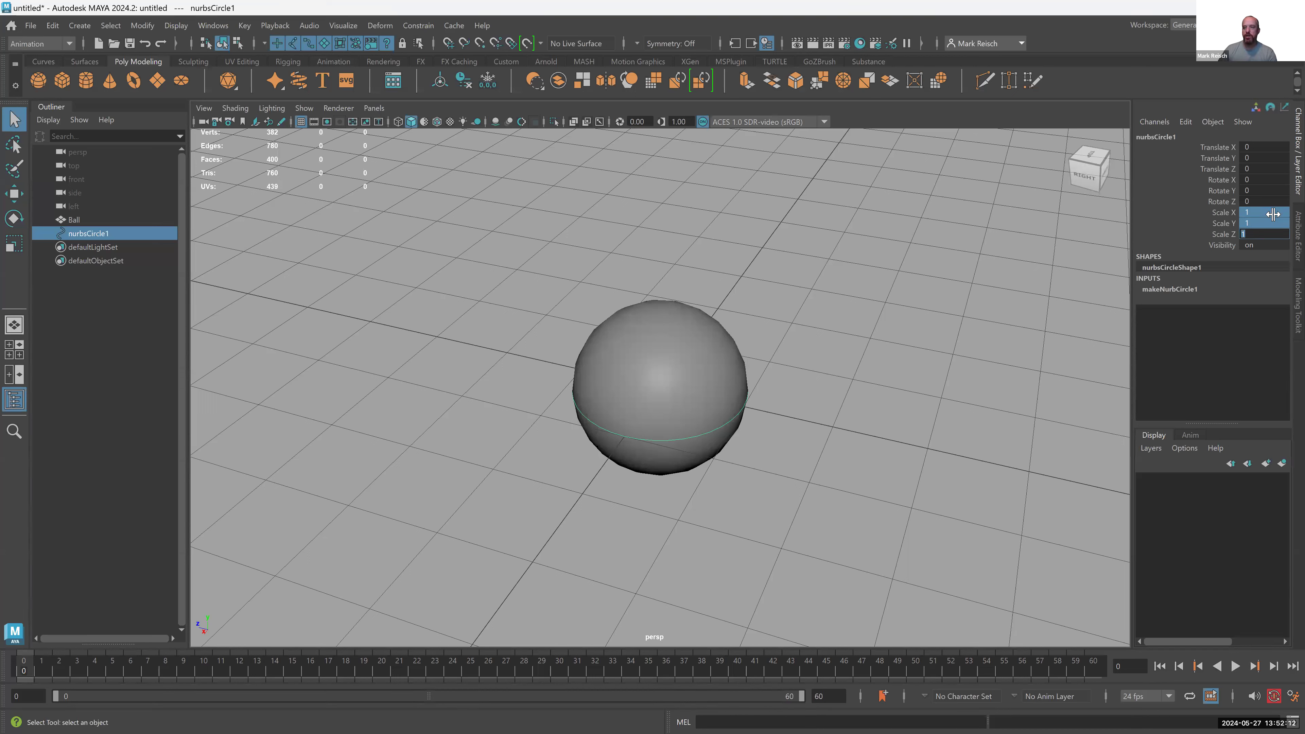
pyautogui.click(1268, 222)
pyautogui.moveTo(1268, 212); pyautogui.dragTo(1267, 233)
pyautogui.write('2')
pyautogui.press('Return')
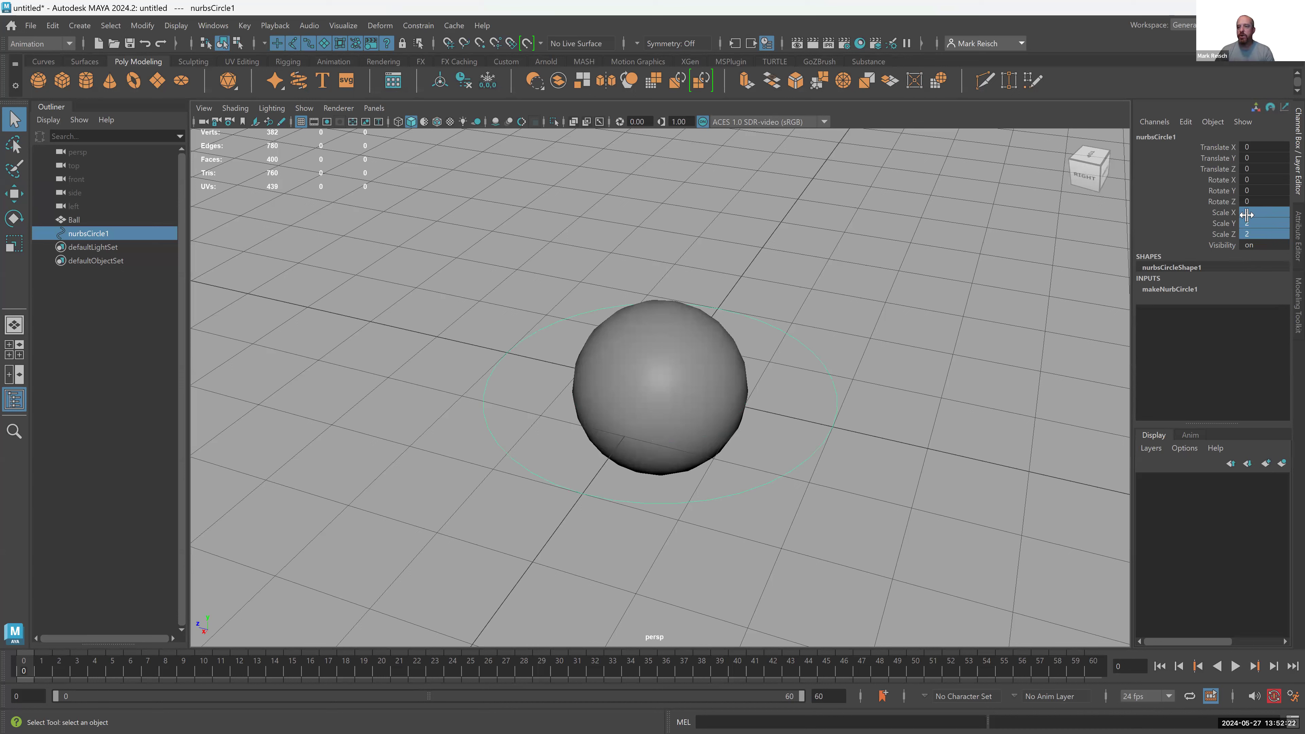
# - Set the circle's Rotate Z to 90 so it stands upright around the ball
pyautogui.click(1264, 201)
pyautogui.write('90')
pyautogui.press('Return')
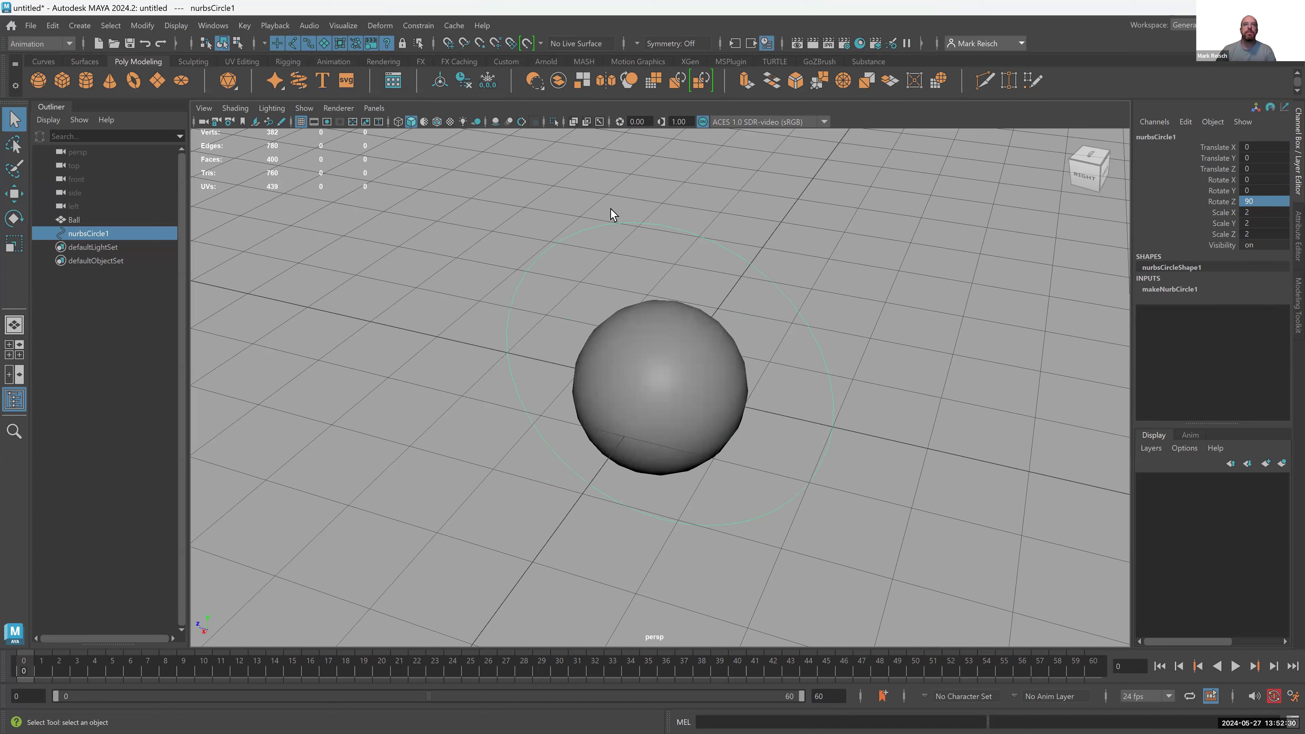
# - Select the ball together with the circle and freeze their transformations
pyautogui.keyDown('alt'); pyautogui.moveTo(665, 296); pyautogui.dragTo(812, 282); pyautogui.keyUp('alt')
pyautogui.keyDown('shift'); pyautogui.click(660, 391); pyautogui.keyUp('shift')
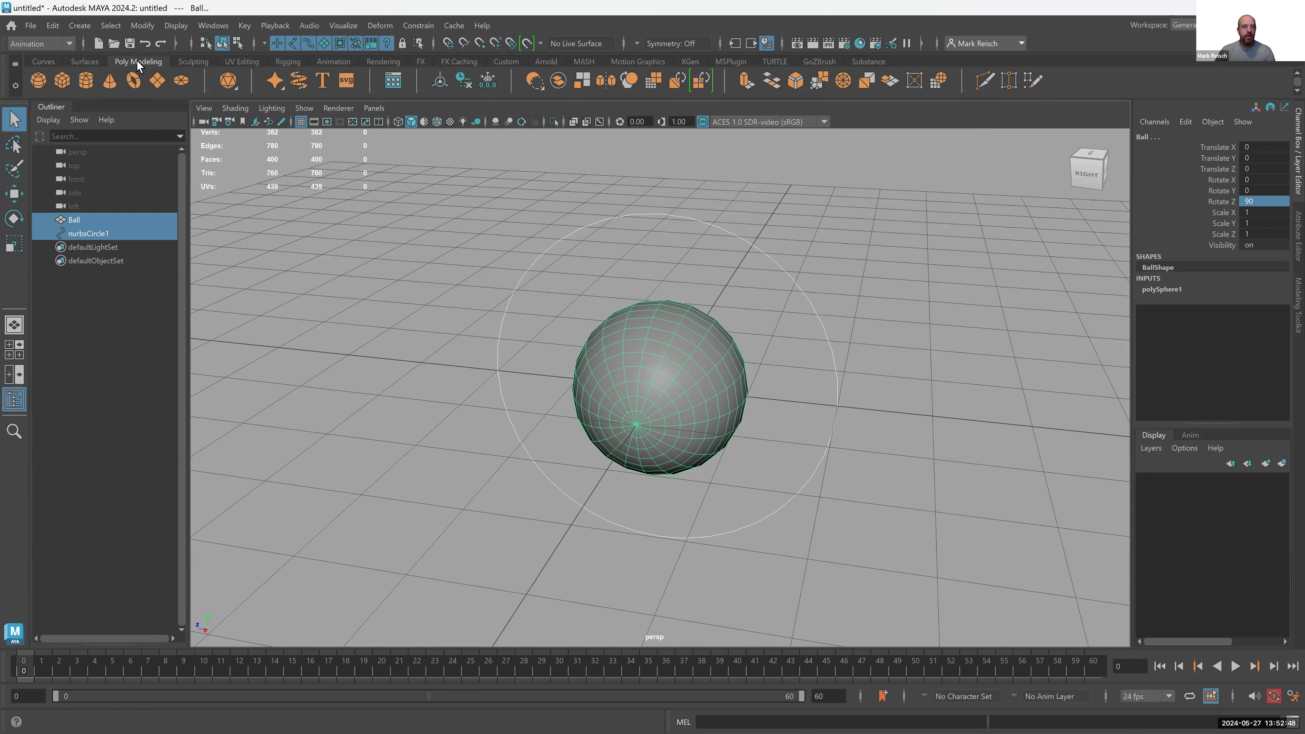
pyautogui.click(488, 83)
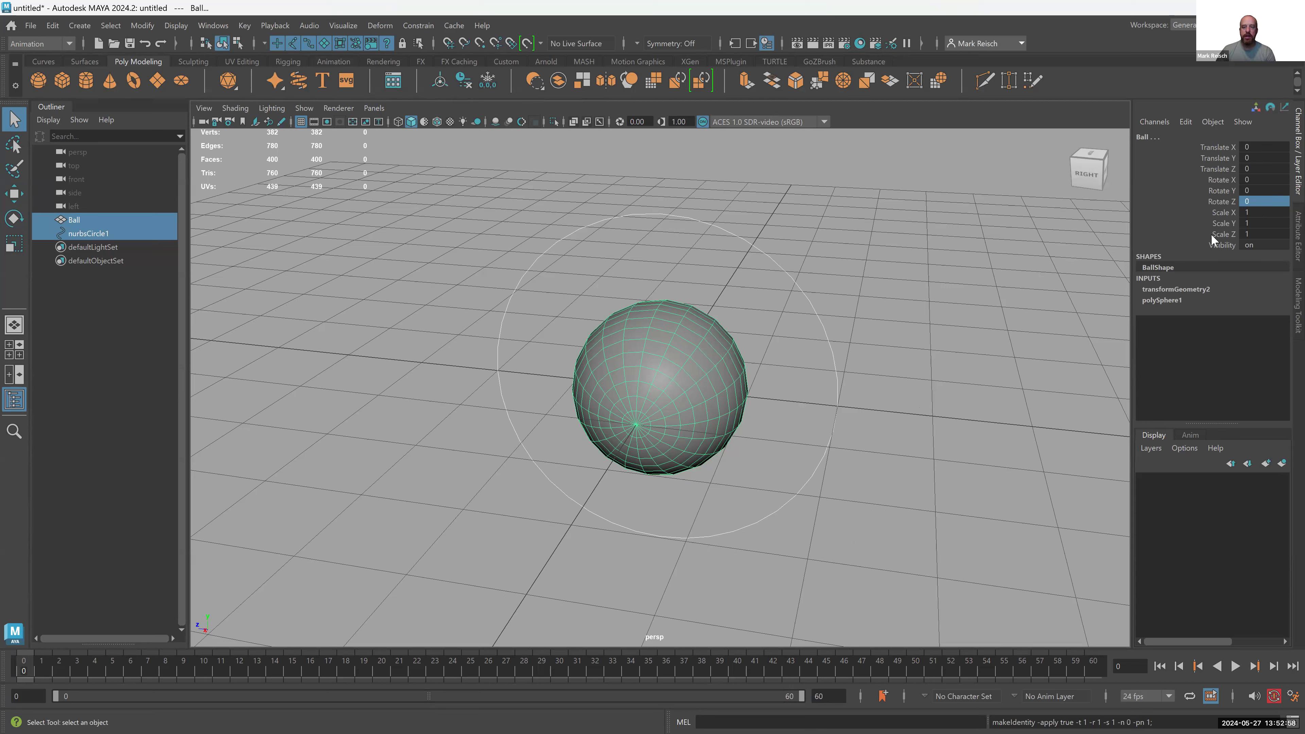
# - Test the circle as a control by moving and rotating it freely, resetting its translate and rotate values to 0
pyautogui.click(750, 251)
pyautogui.press('e')
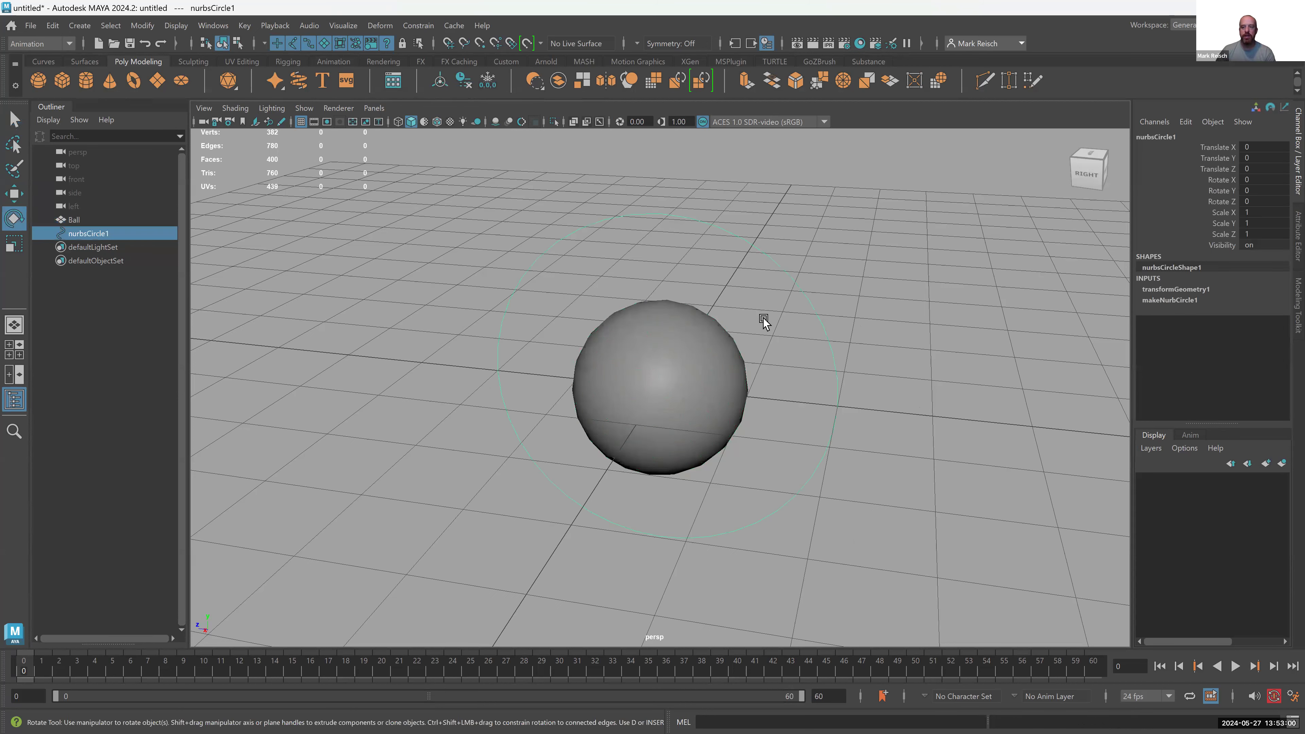
pyautogui.press('w')
pyautogui.moveTo(664, 383); pyautogui.dragTo(1023, 266)
pyautogui.press('e')
pyautogui.moveTo(1276, 200); pyautogui.dragTo(1276, 151)
pyautogui.write('0')
pyautogui.press('Return')
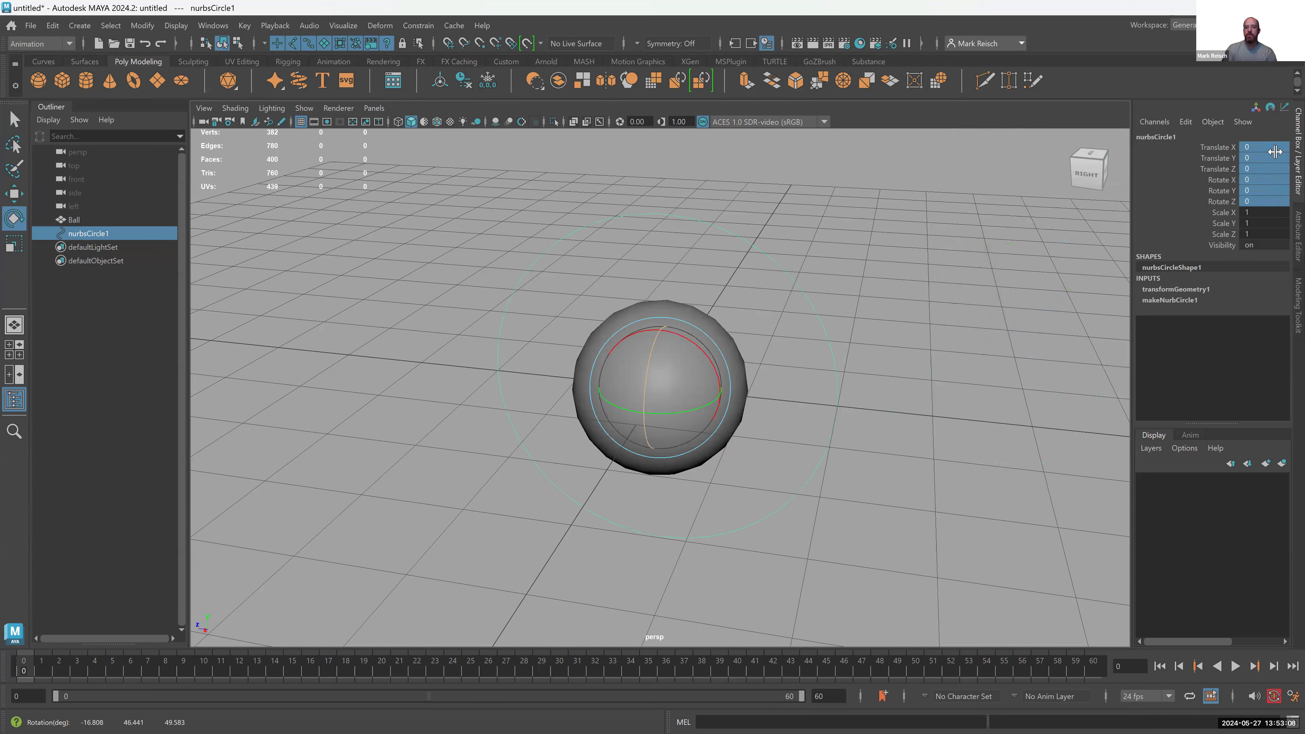
# - Reselect both the ball and the circle and repeat Freeze Transformations on them
pyautogui.click(733, 294)
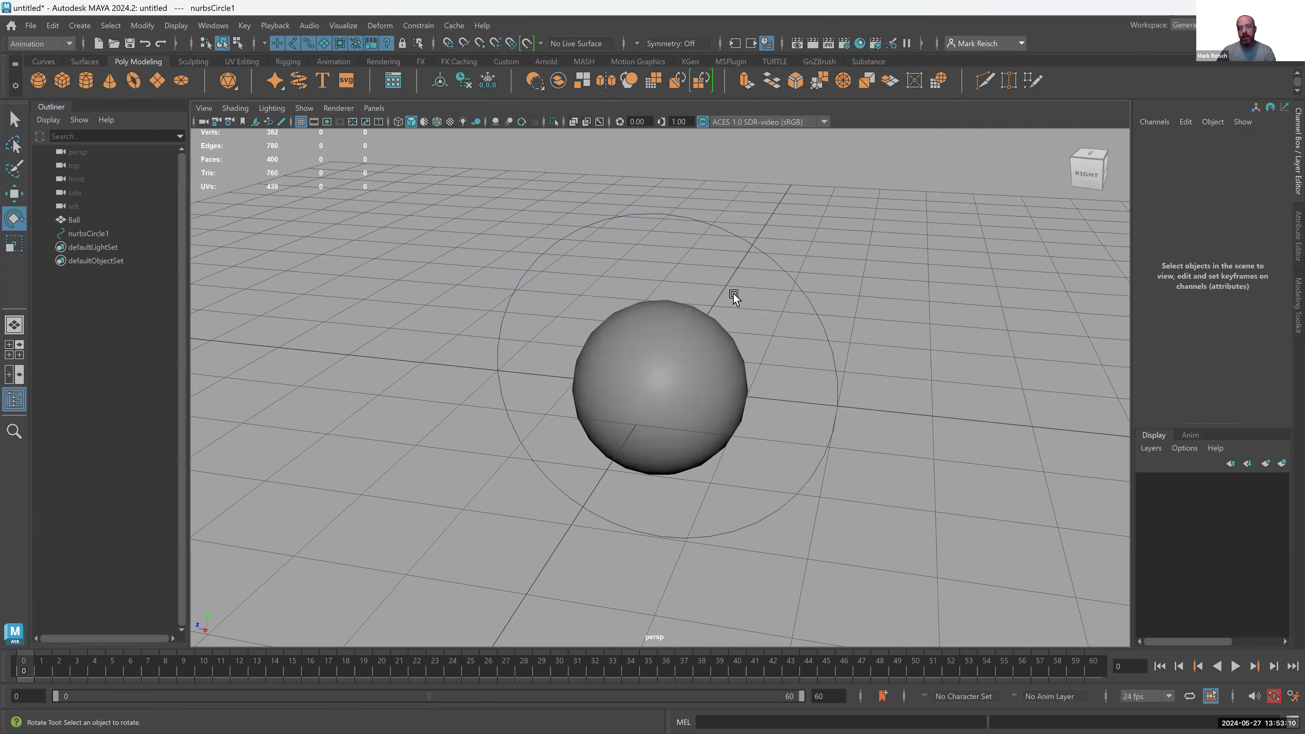
pyautogui.moveTo(804, 226); pyautogui.dragTo(628, 405)
pyautogui.press('w')
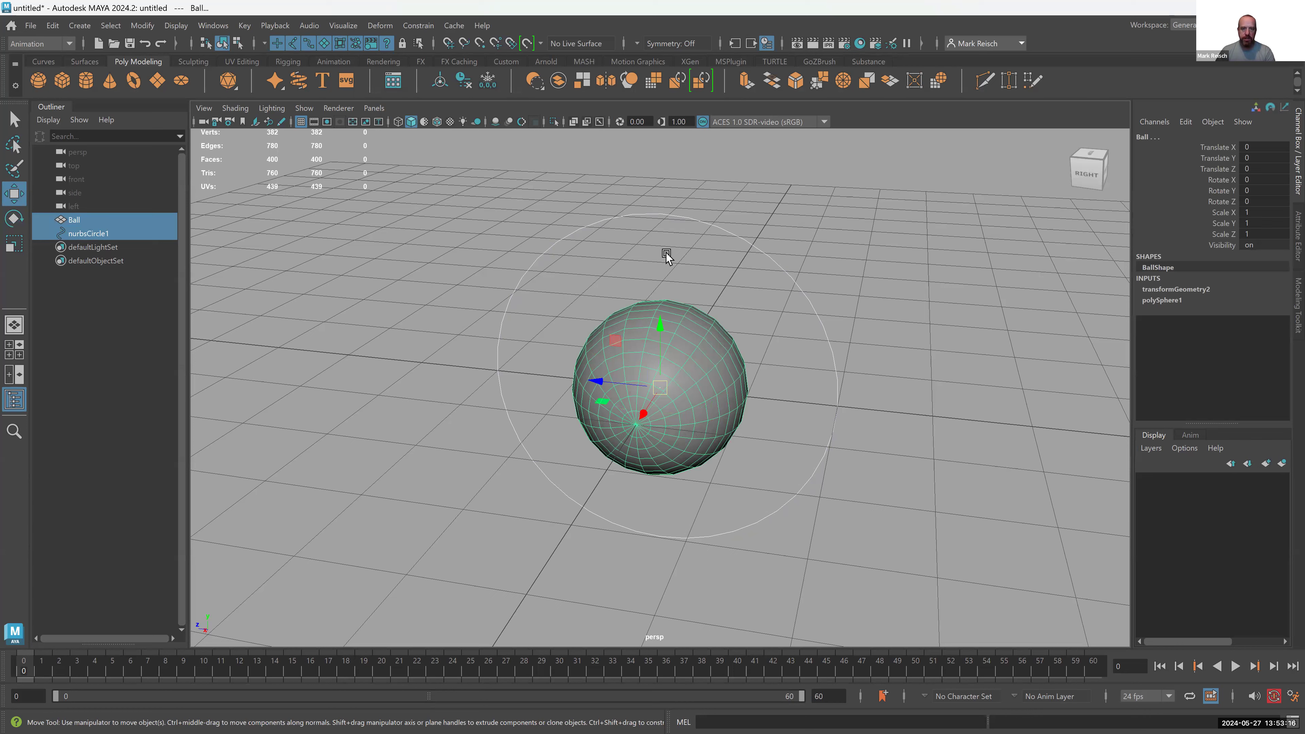
pyautogui.press('space')
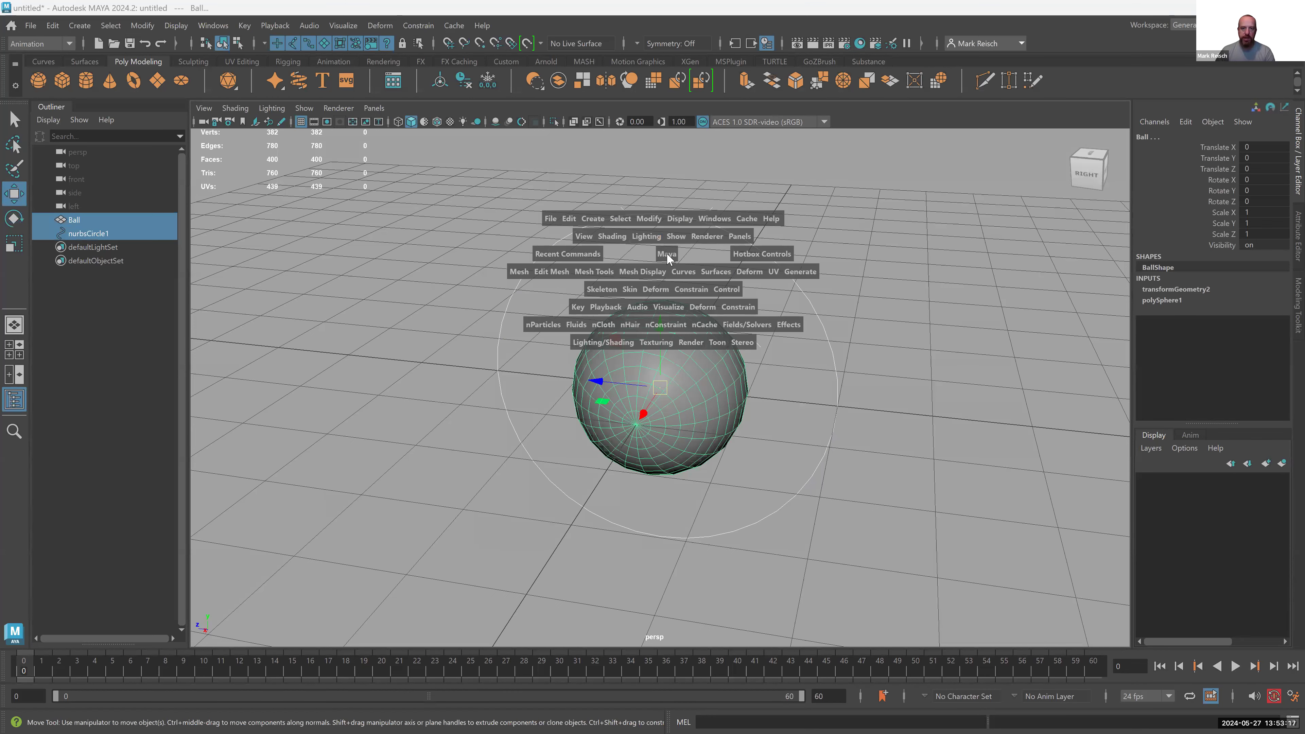
pyautogui.click(641, 220)
pyautogui.moveTo(691, 254)
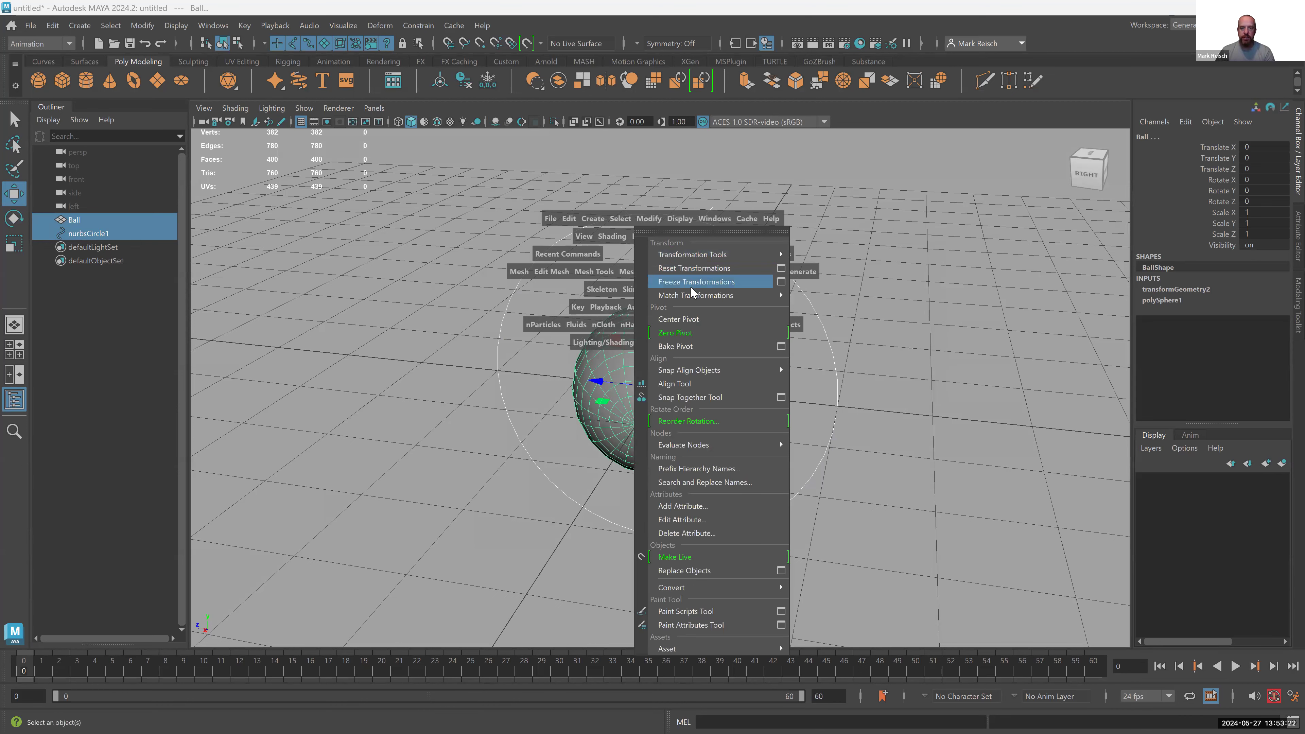
pyautogui.click(719, 284)
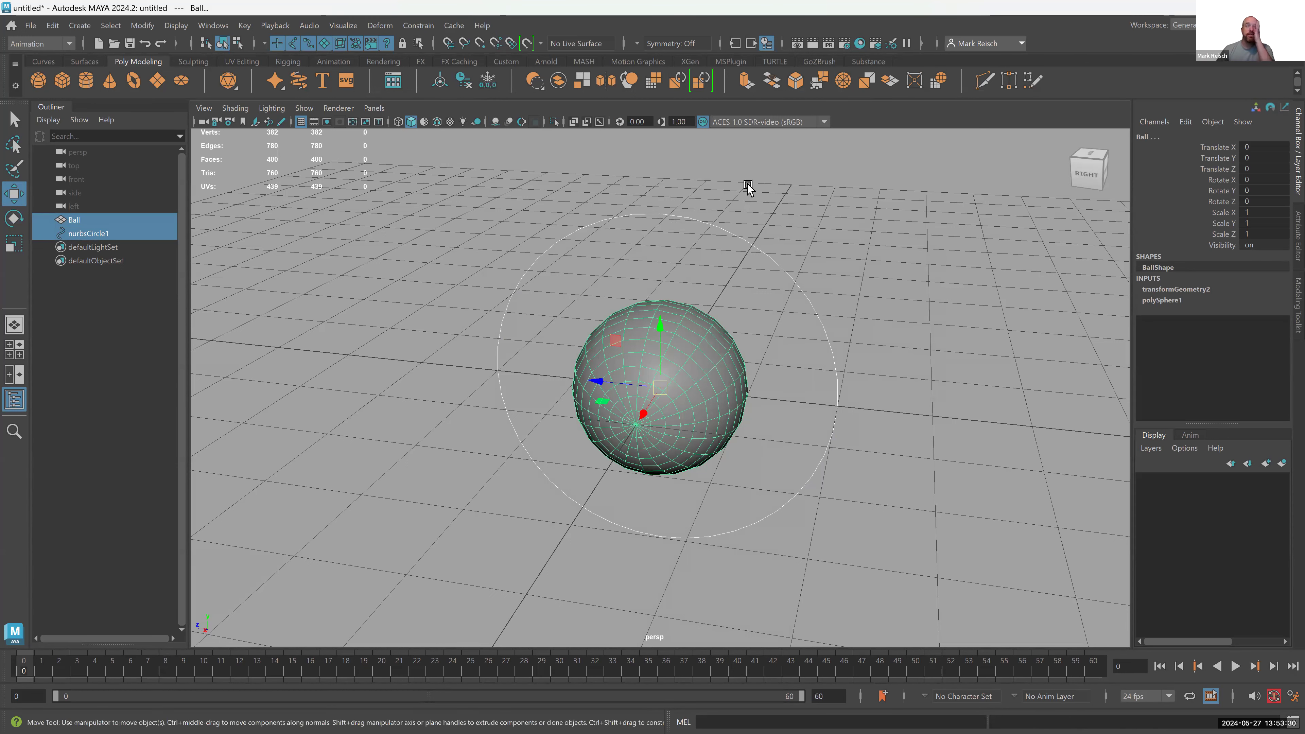
# - Duplicate the circle and set the copy's Scale X, Y and Z to 2
pyautogui.click(735, 254)
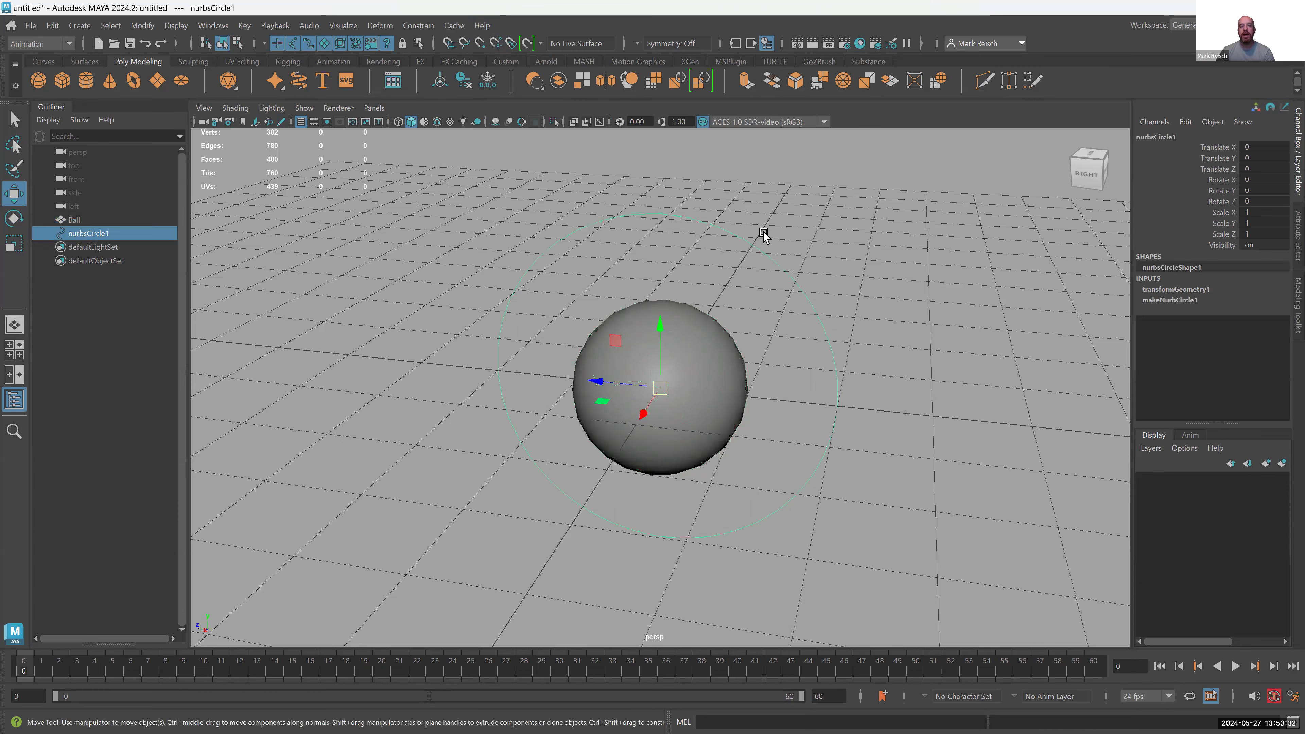
pyautogui.keyDown('alt'); pyautogui.moveTo(829, 223); pyautogui.dragTo(795, 187); pyautogui.keyUp('alt')
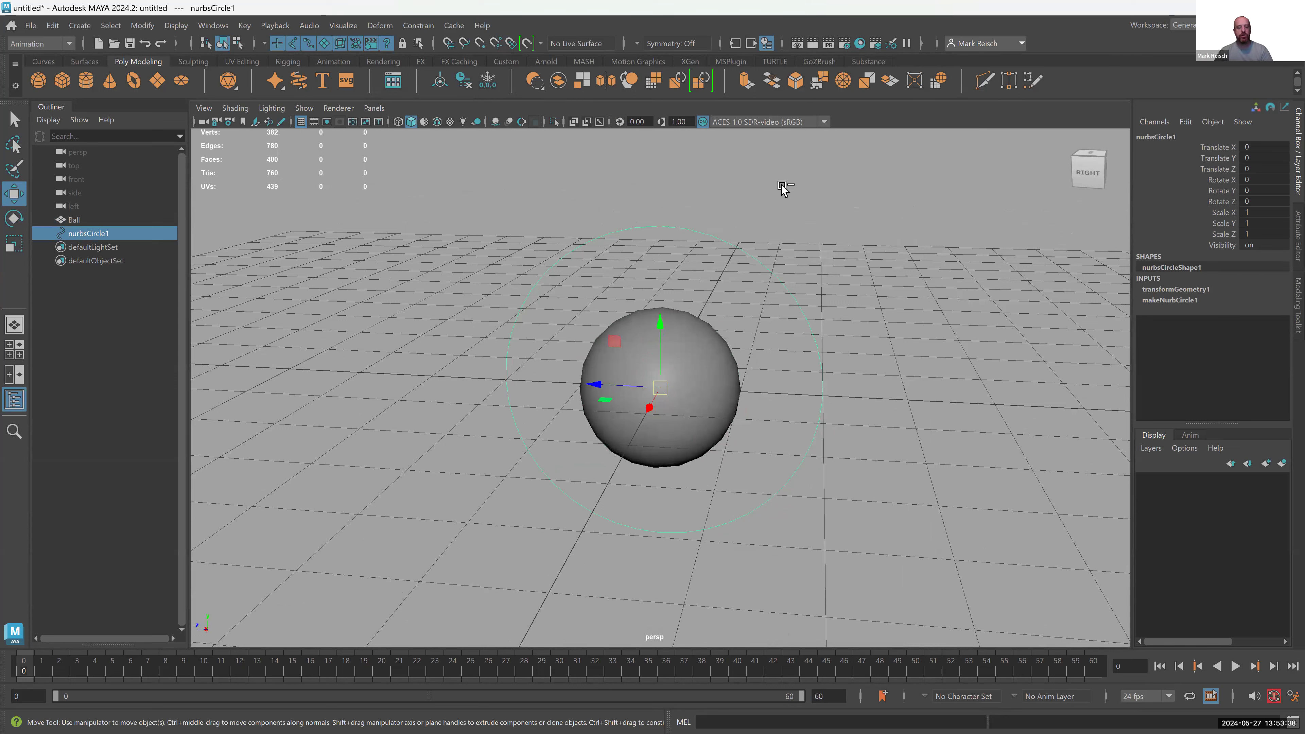
pyautogui.hotkey('ctrl', 'd')
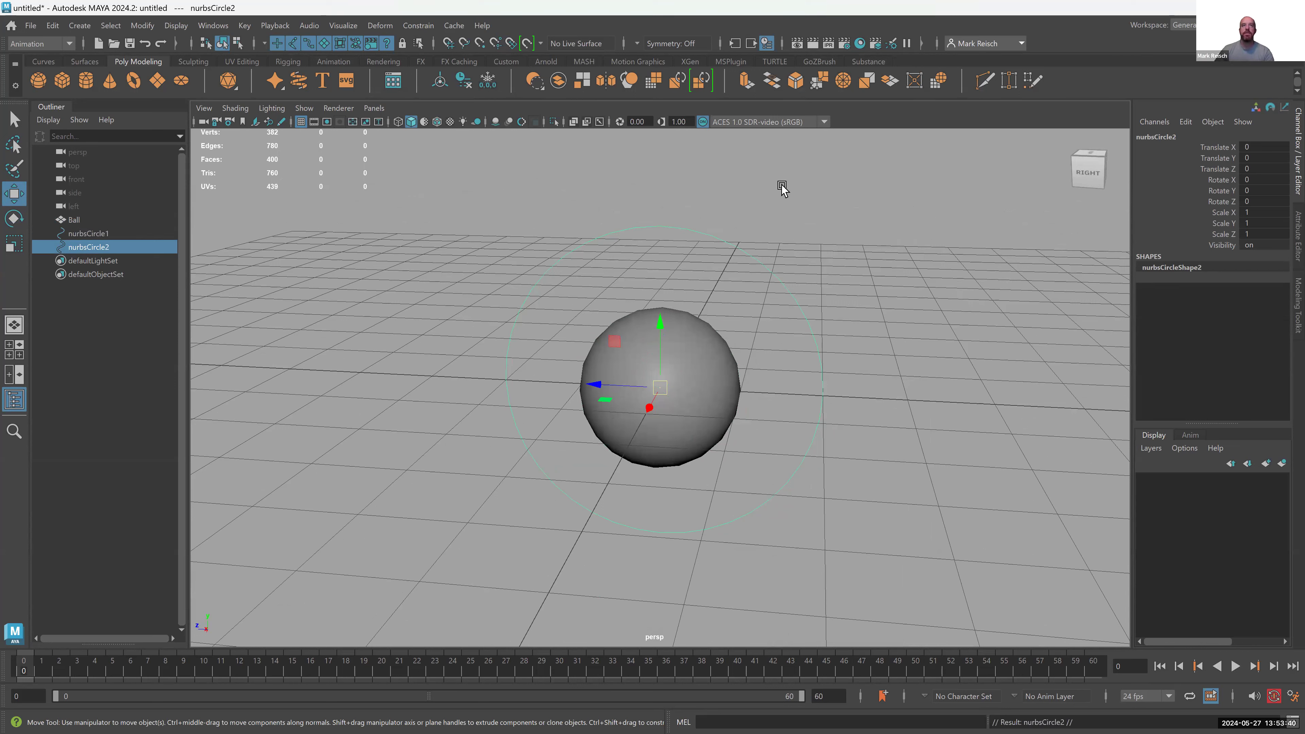
pyautogui.moveTo(1254, 234); pyautogui.dragTo(1254, 211)
pyautogui.click(1254, 210)
pyautogui.write('2')
pyautogui.press('Return')
# - Freeze the transformations of the larger duplicated circle
pyautogui.keyDown('alt'); pyautogui.moveTo(883, 339); pyautogui.dragTo(539, 312, button='right'); pyautogui.keyUp('alt')
pyautogui.keyDown('alt'); pyautogui.moveTo(719, 322); pyautogui.dragTo(855, 346); pyautogui.keyUp('alt')
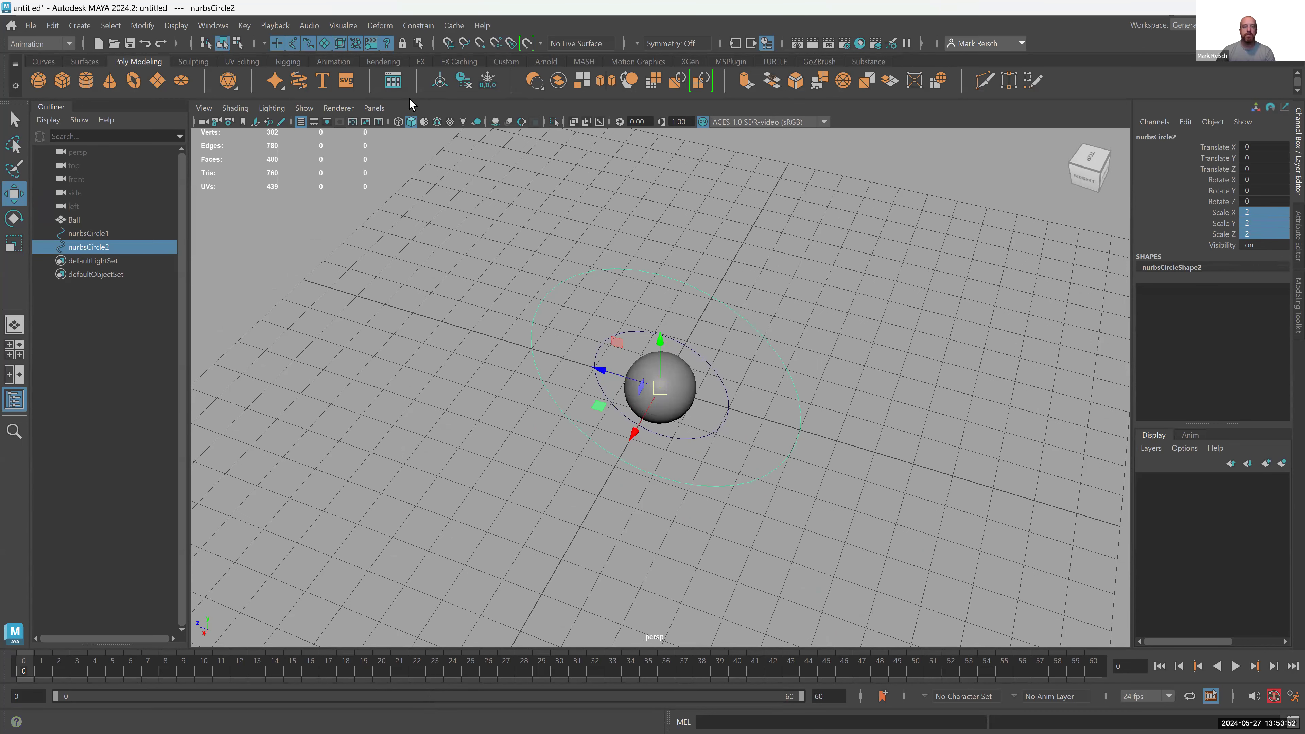
pyautogui.click(486, 79)
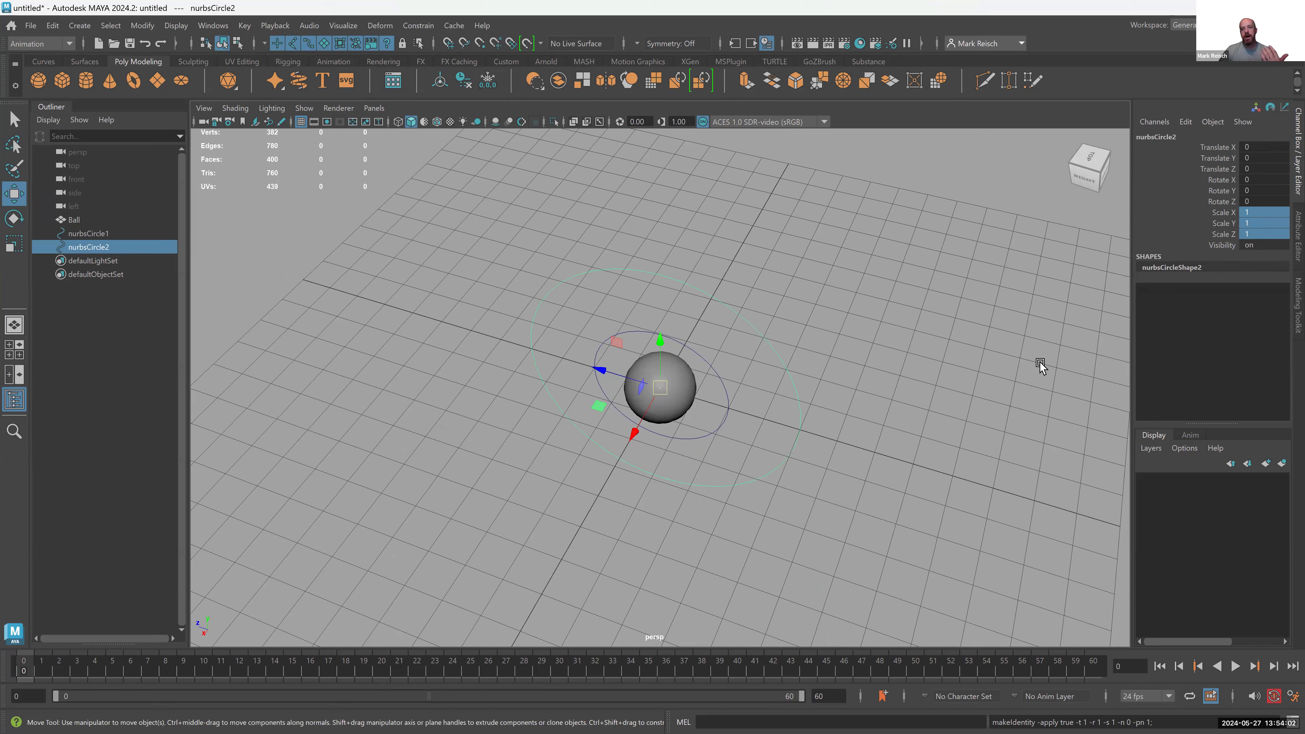
# - Test the larger circle as a control by freely moving, rotating and uniformly scaling it
pyautogui.click(1272, 148)
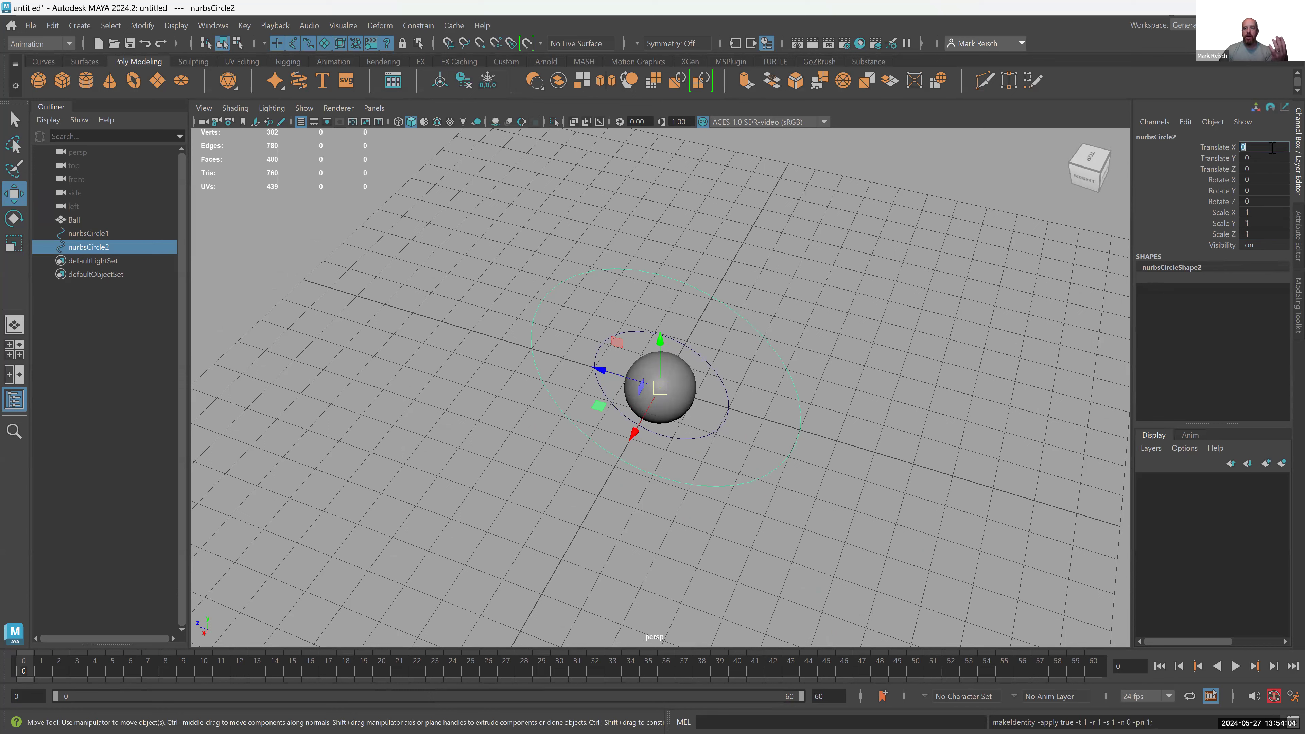
pyautogui.moveTo(1273, 148); pyautogui.dragTo(1270, 291)
pyautogui.click(1262, 168)
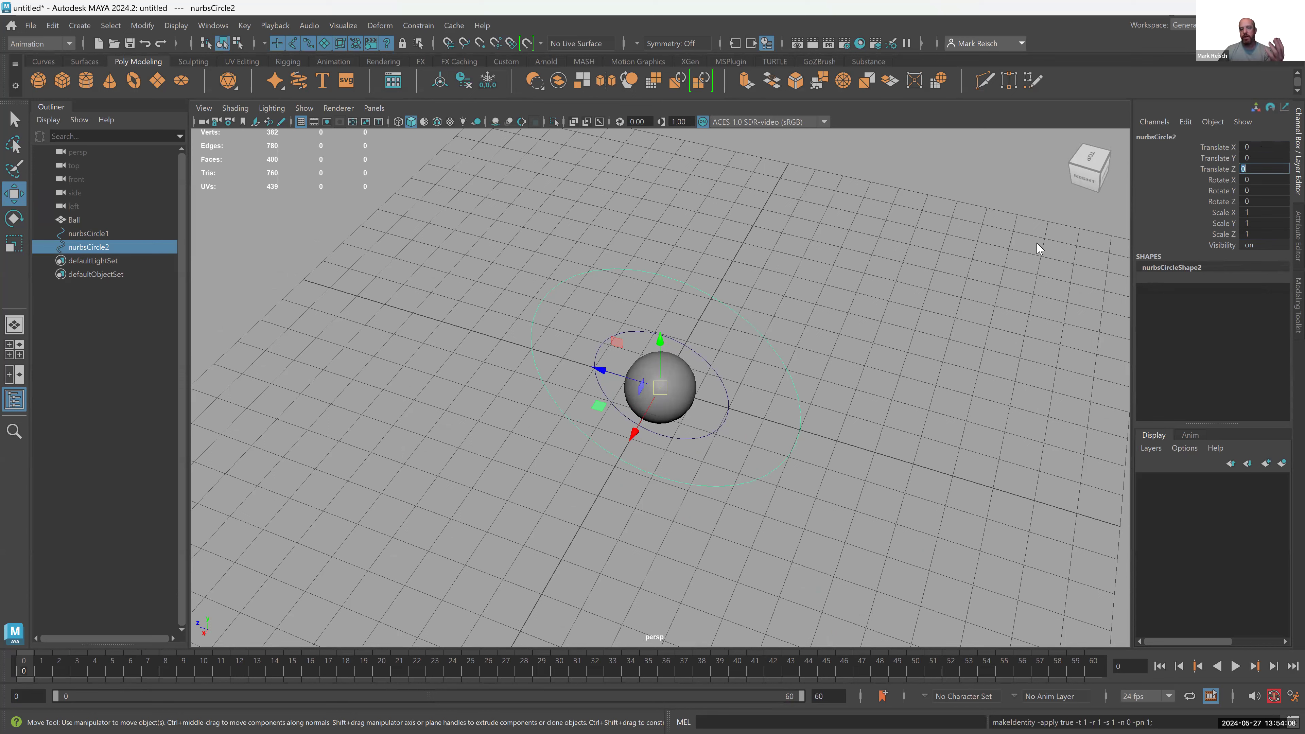
pyautogui.moveTo(662, 387); pyautogui.dragTo(795, 353)
pyautogui.press('e')
pyautogui.press('r')
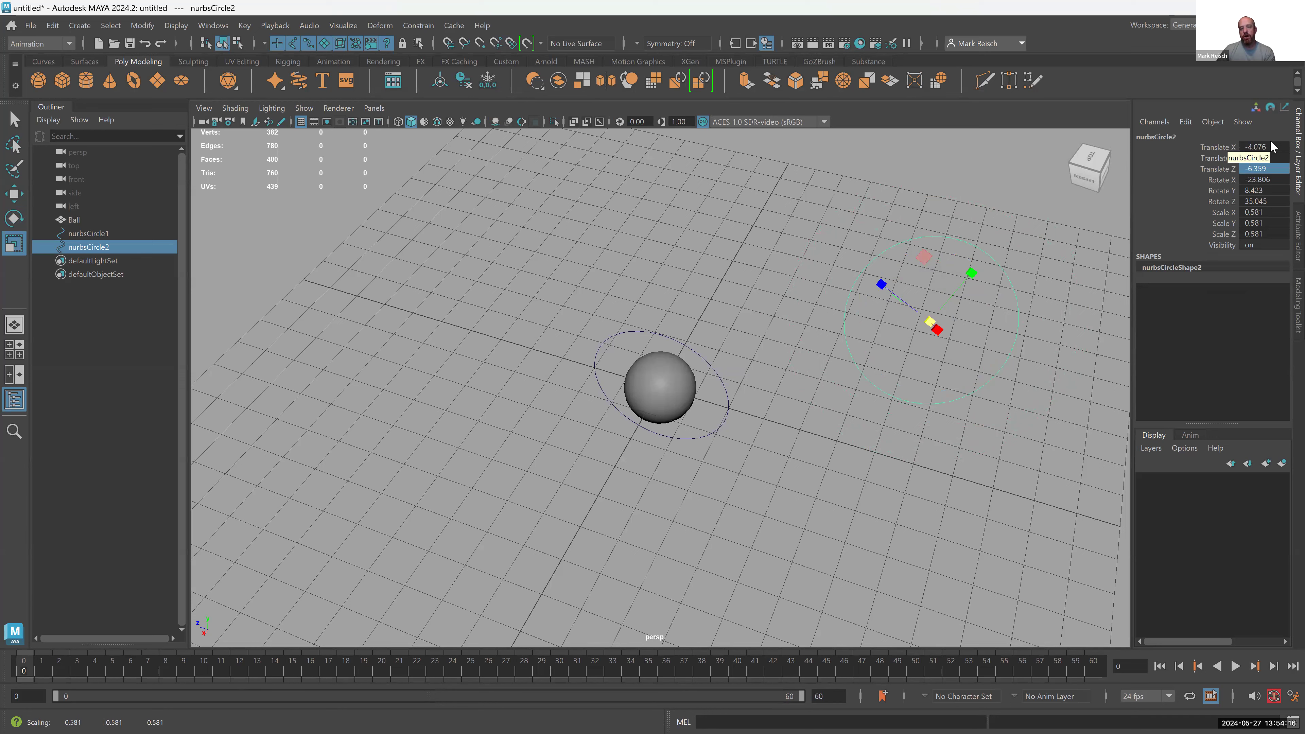
# - Set all translate, rotate and scale values of the larger circle to 0
pyautogui.moveTo(1267, 147); pyautogui.dragTo(1264, 233)
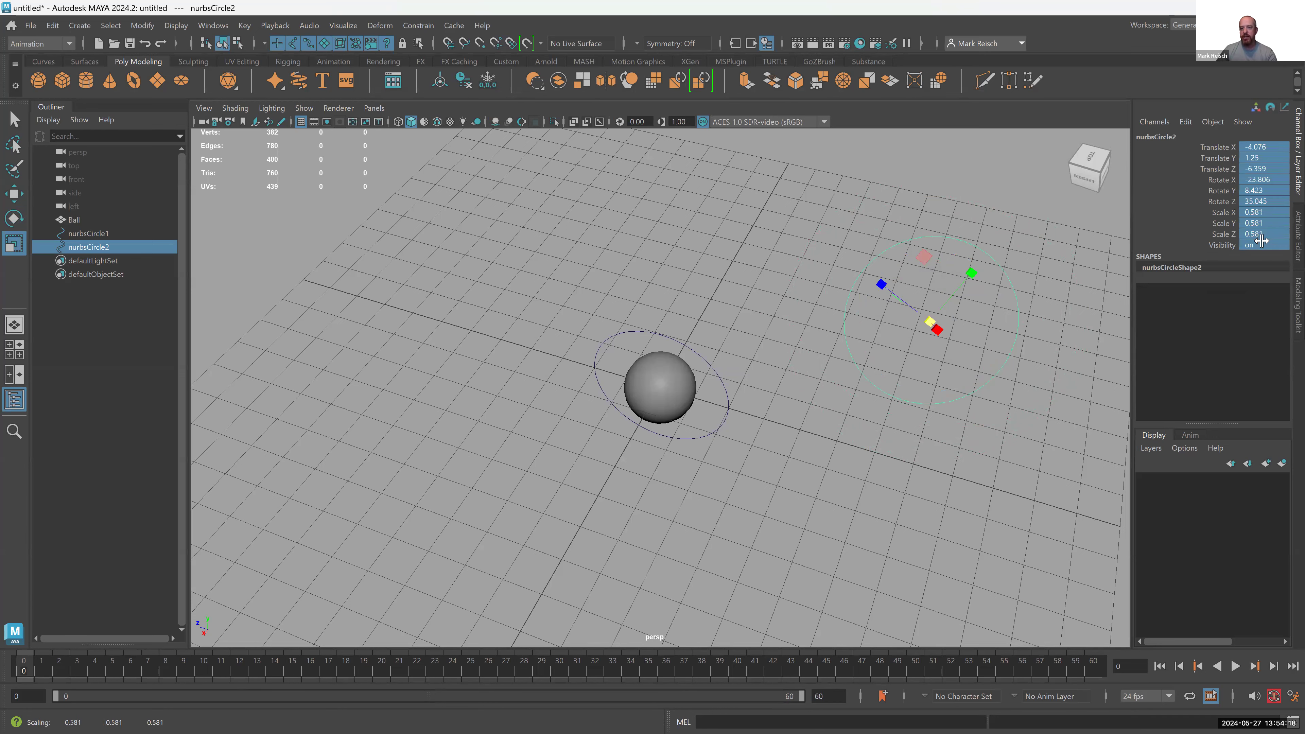
pyautogui.write('0')
pyautogui.press('Return')
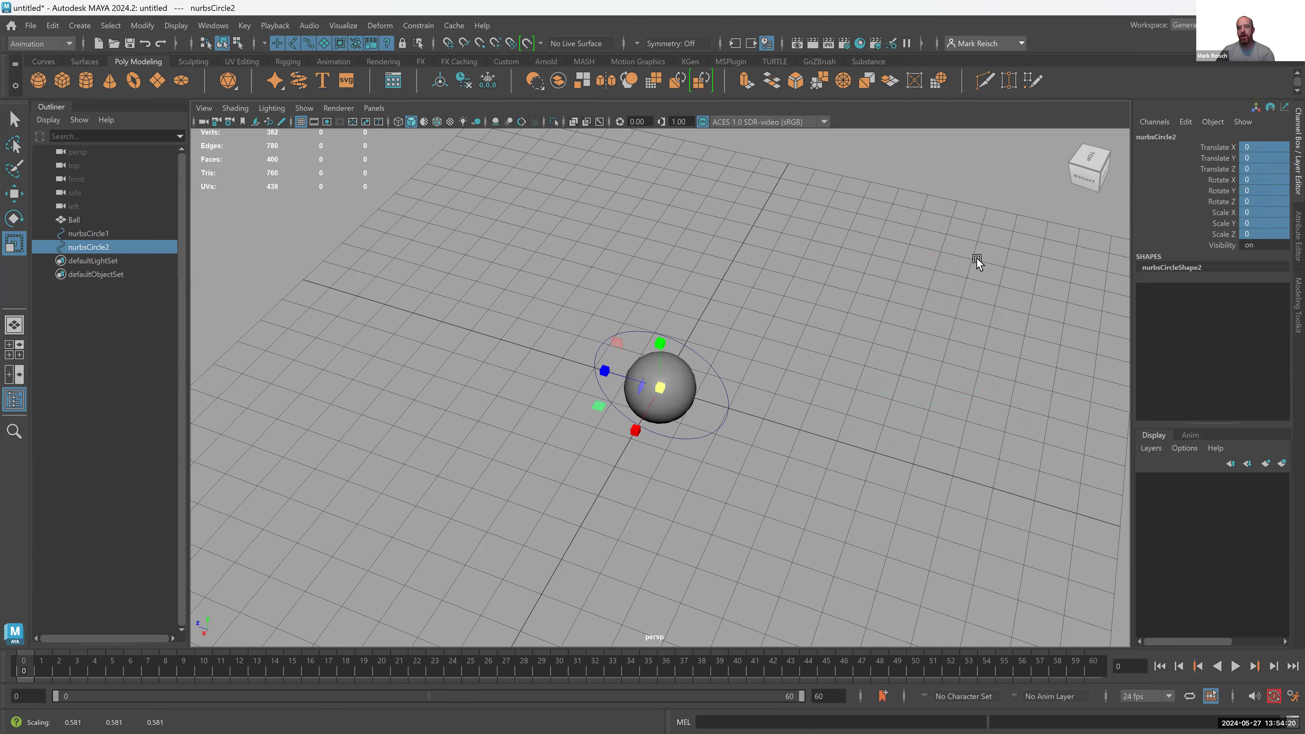
pyautogui.keyDown('alt'); pyautogui.moveTo(660, 361); pyautogui.dragTo(625, 414); pyautogui.keyUp('alt')
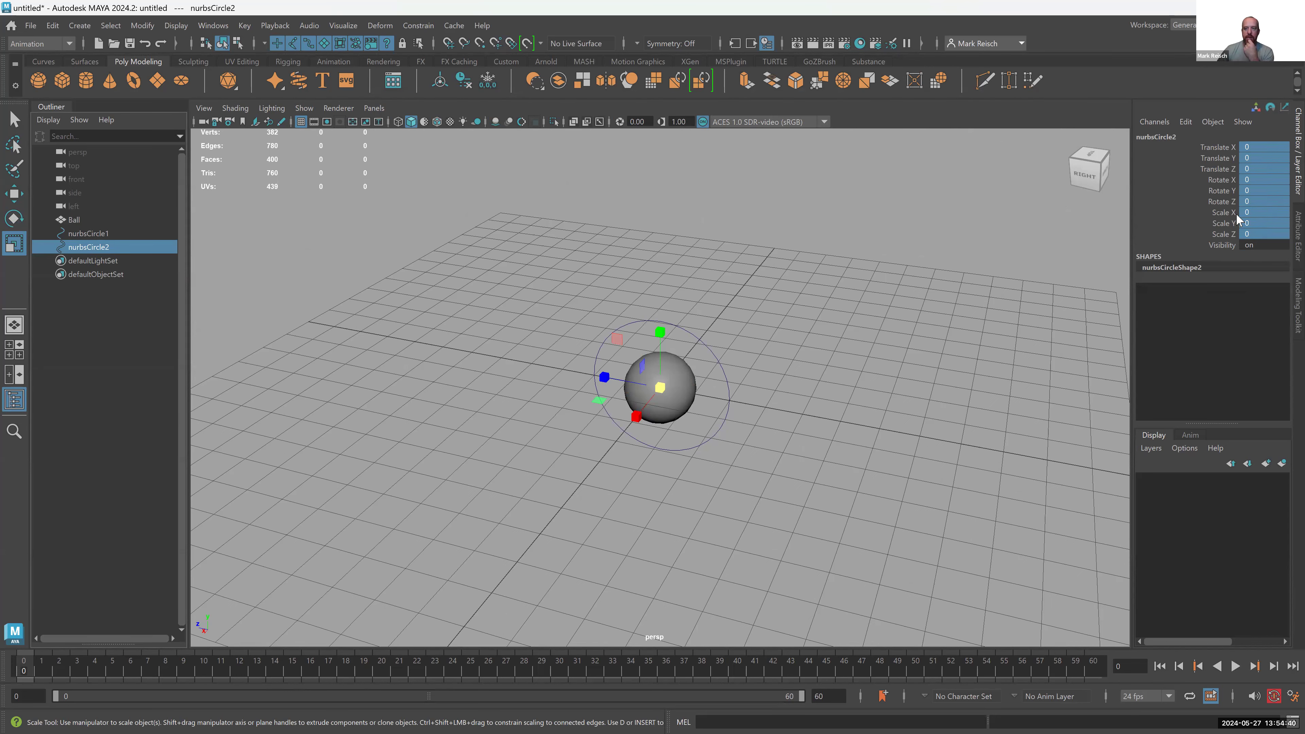
# - Set the larger circle's Scale X, Y and Z to 1 and deselect it
pyautogui.click(1259, 213)
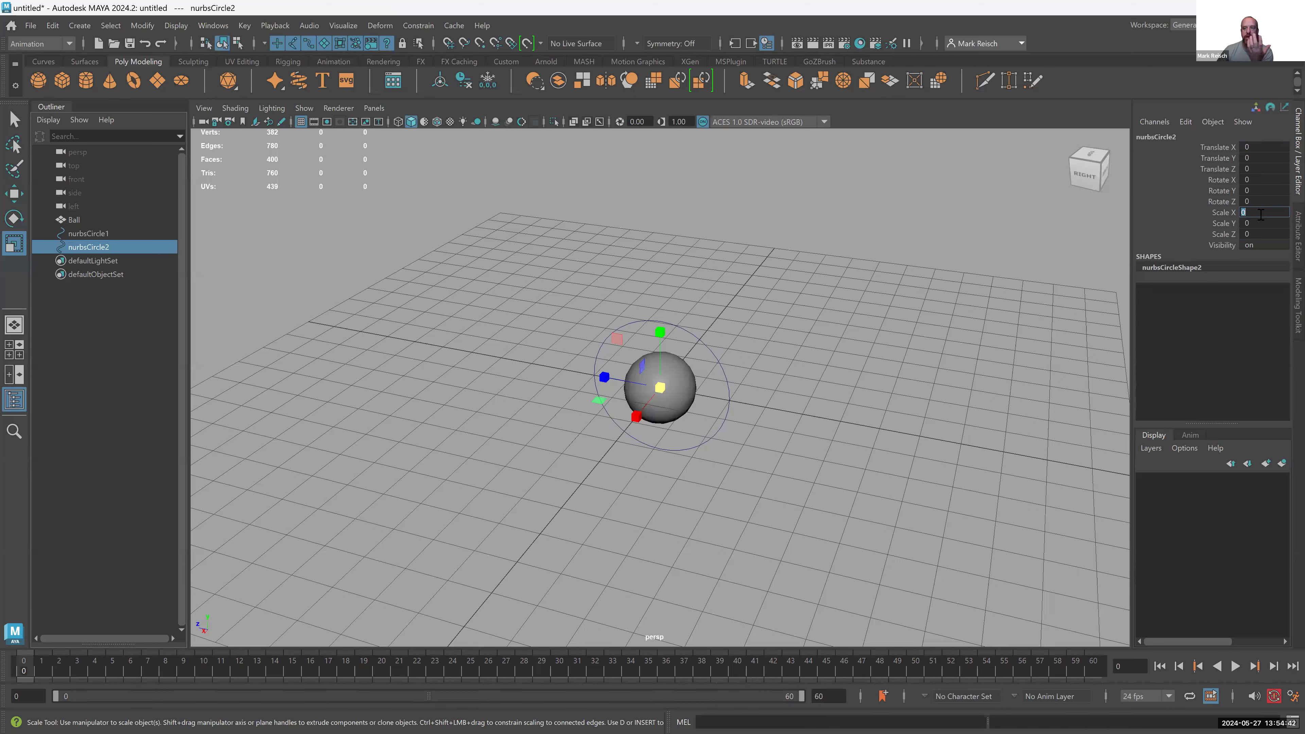
pyautogui.press('Tab')
pyautogui.press('Tab')
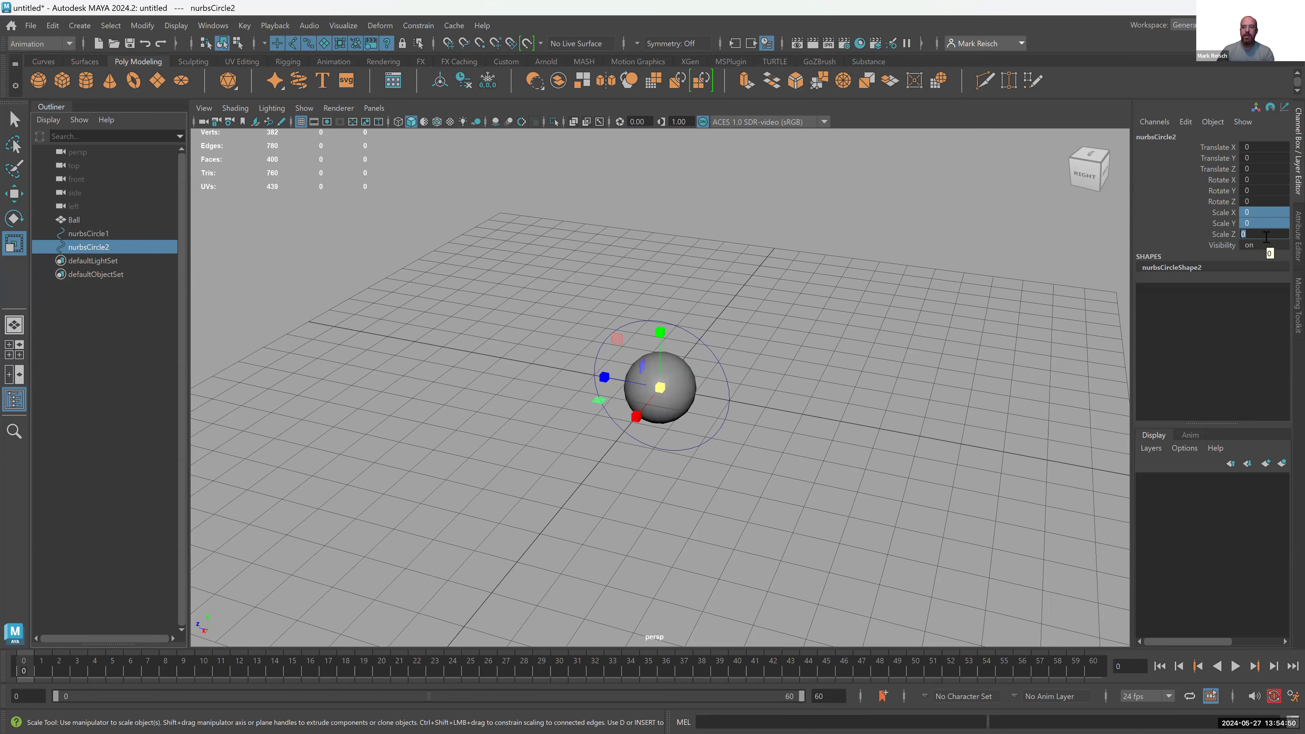
pyautogui.write('1')
pyautogui.press('Return')
pyautogui.click(611, 289)
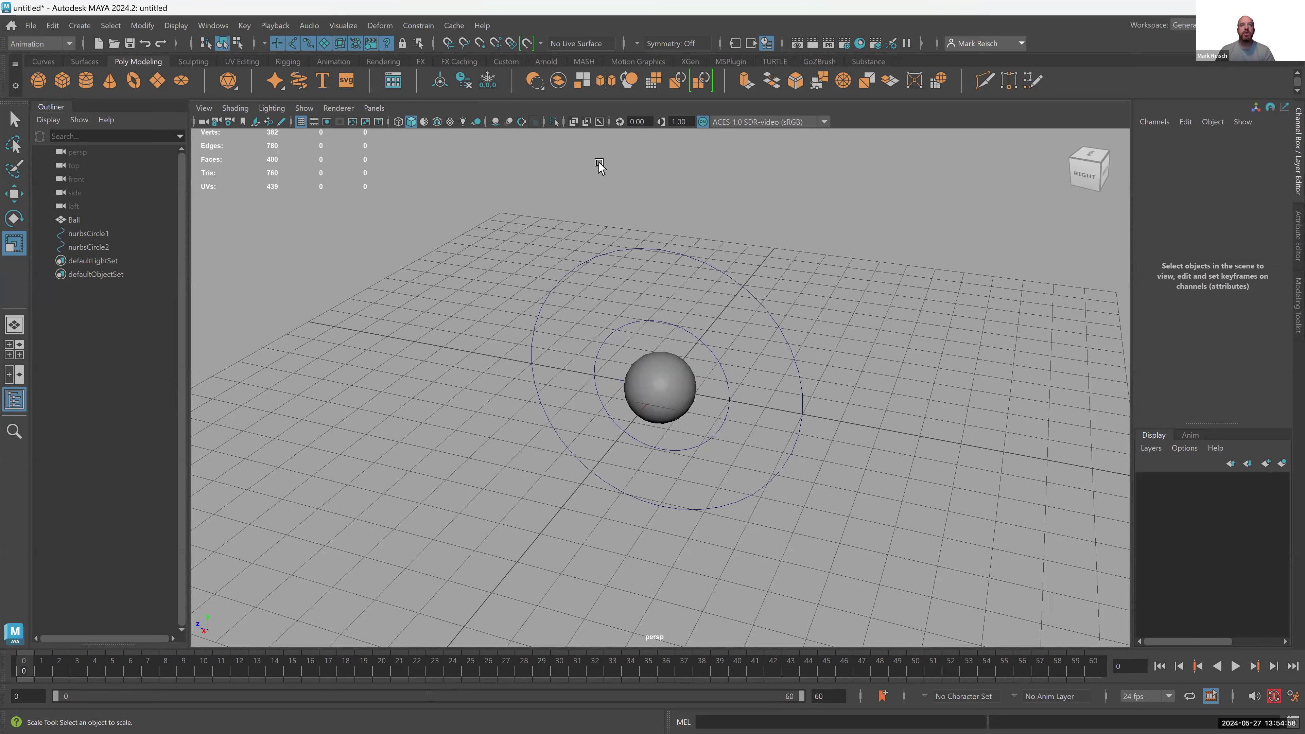
# - Select the inner circle around the ball and switch it to Control Vertex mode
pyautogui.keyDown('alt'); pyautogui.moveTo(591, 195); pyautogui.dragTo(655, 341); pyautogui.keyUp('alt')
pyautogui.click(655, 339)
pyautogui.keyDown('alt'); pyautogui.moveTo(545, 277); pyautogui.dragTo(699, 250); pyautogui.keyUp('alt')
pyautogui.scroll(5, 804, 338)
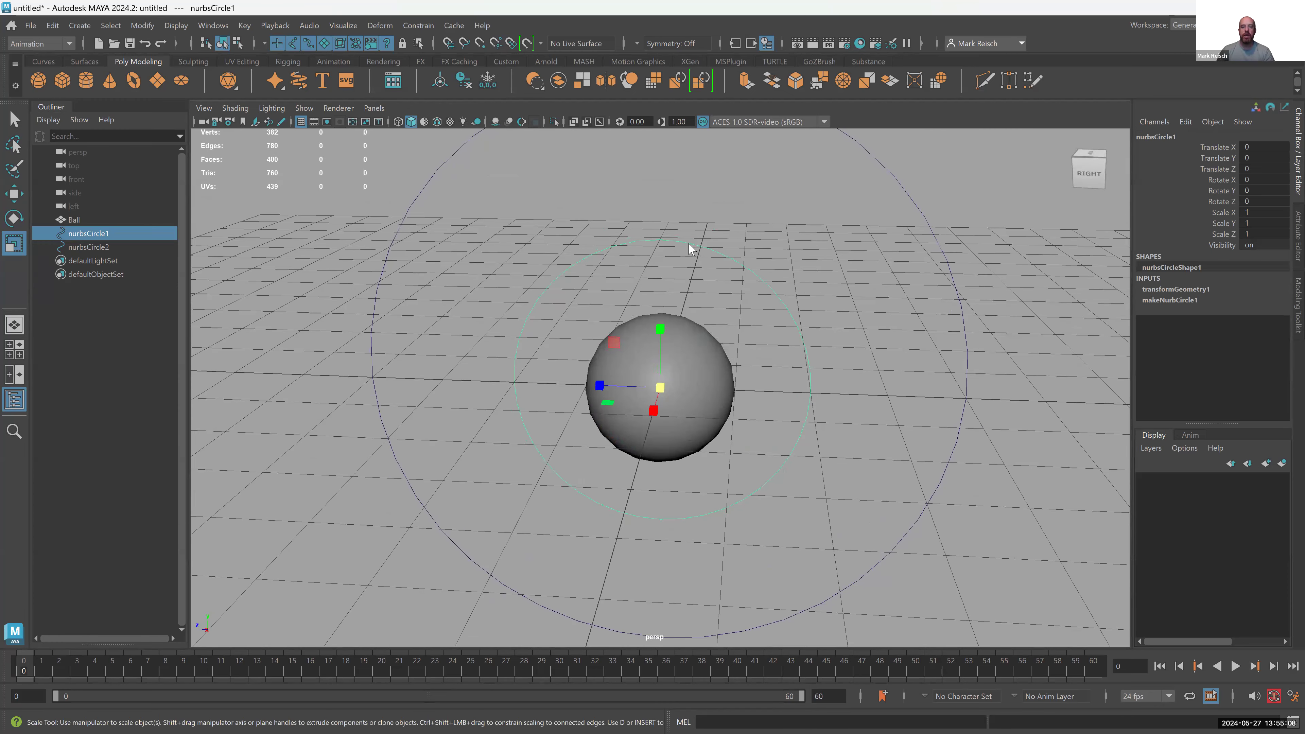
pyautogui.moveTo(696, 243); pyautogui.dragTo(566, 243, button='right')
pyautogui.moveTo(713, 251); pyautogui.dragTo(682, 251, button='right')
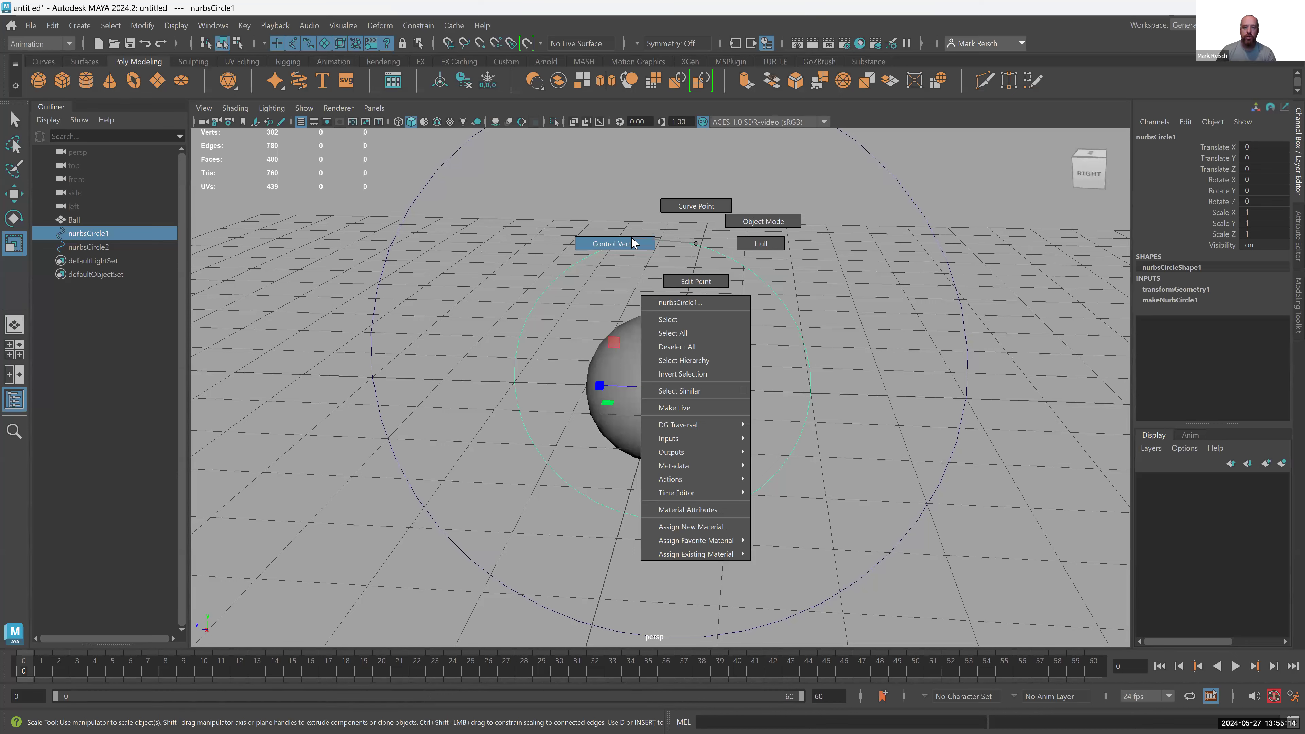
pyautogui.moveTo(631, 239); pyautogui.dragTo(631, 239, button='right')
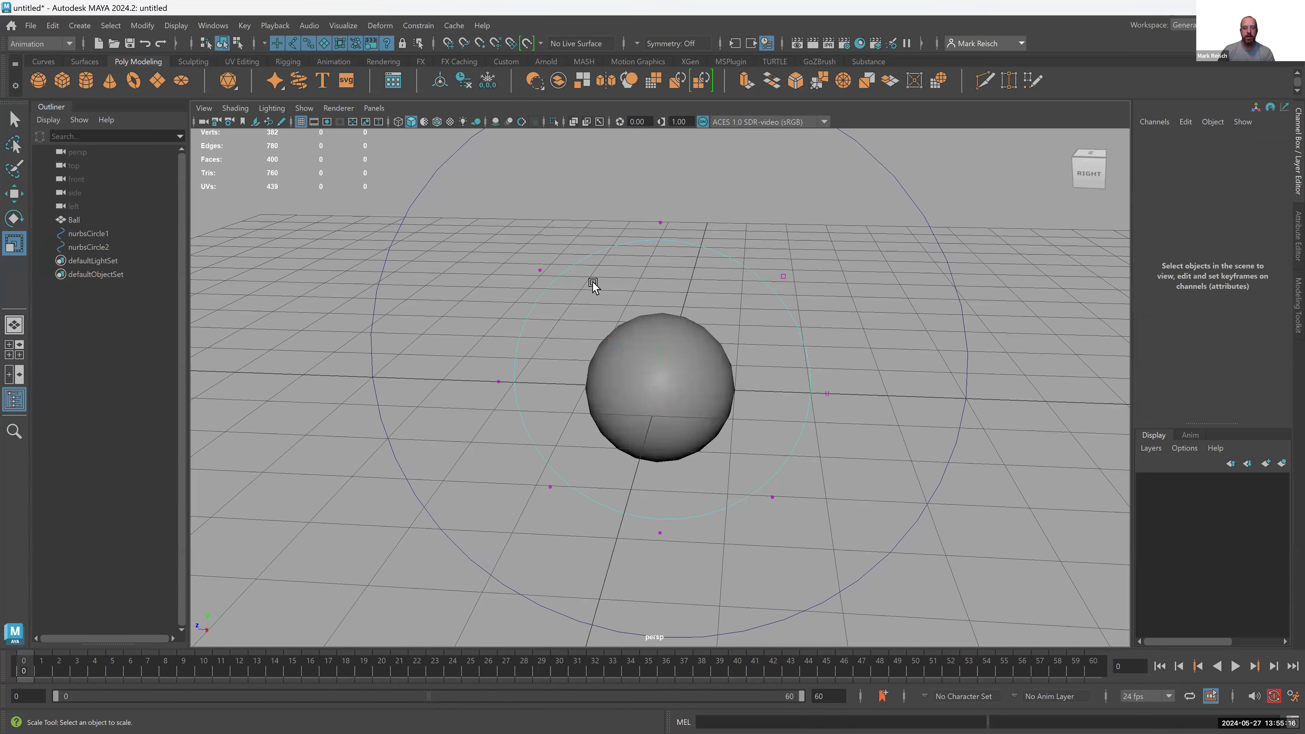
# - Cycle through the viewport background colors and settle on black
pyautogui.hotkey('alt', 'b')
pyautogui.hotkey('alt', 'b')
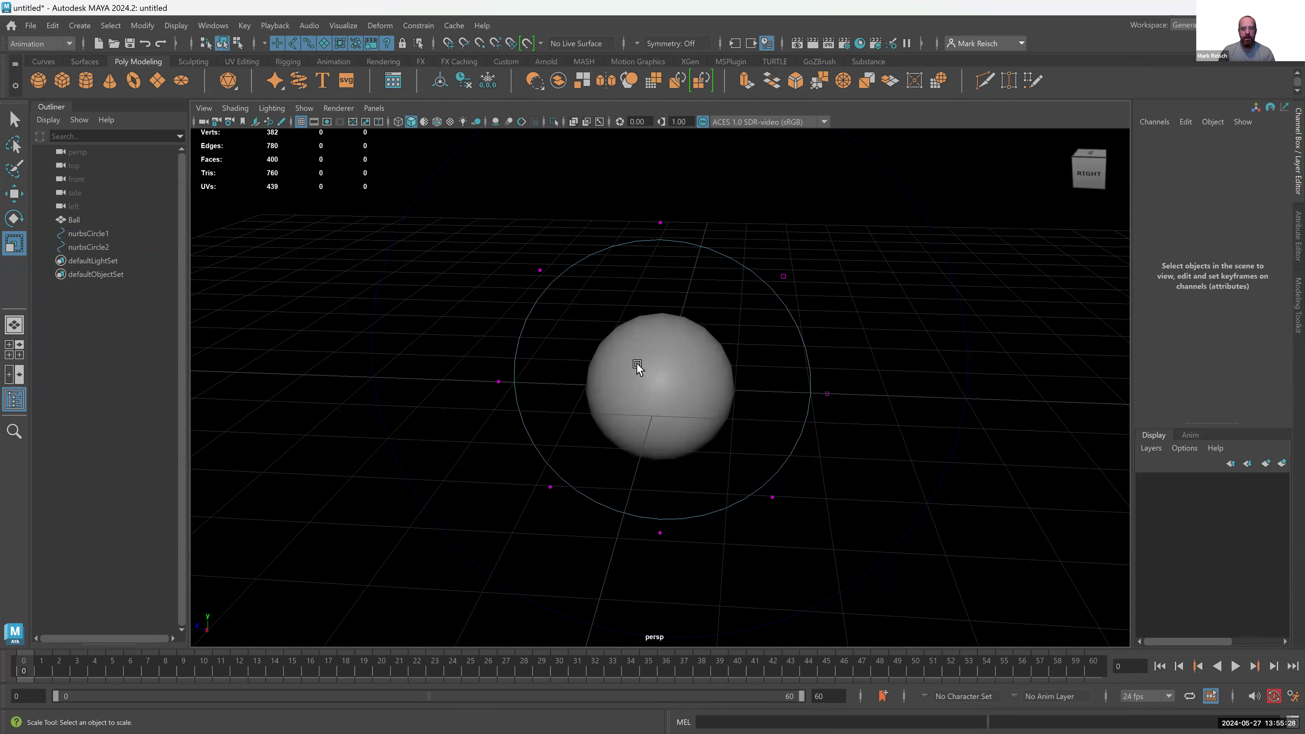
pyautogui.hotkey('alt', 'b')
pyautogui.hotkey('alt', 'b')
pyautogui.hotkey('alt', 'b')
pyautogui.hotkey('alt', 'b')
pyautogui.hotkey('alt', 'b')
pyautogui.hotkey('alt', 'b')
pyautogui.hotkey('alt', 'b')
pyautogui.hotkey('alt', 'b')
# - Scale the inner circle's four diagonal control vertices inward to about 0.53, shaping the curve into a rounded diamond
pyautogui.moveTo(522, 248); pyautogui.dragTo(581, 277)
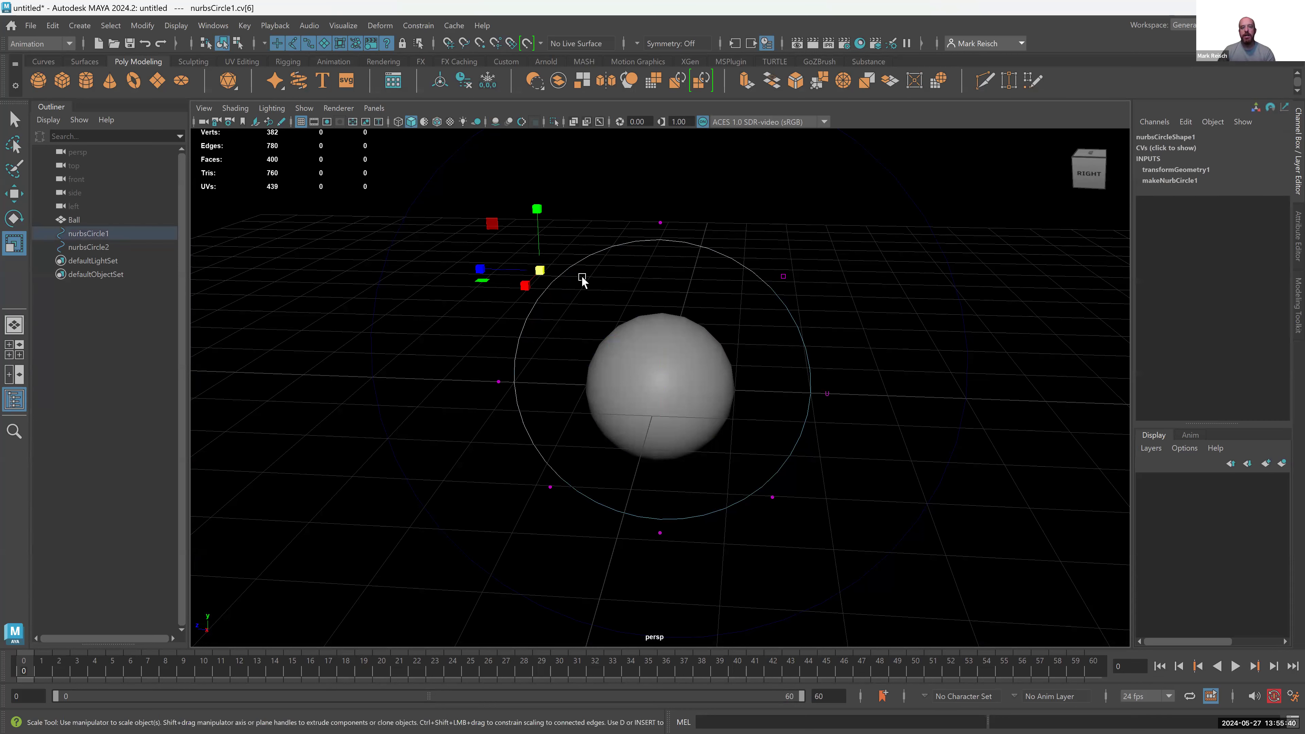
pyautogui.press('w')
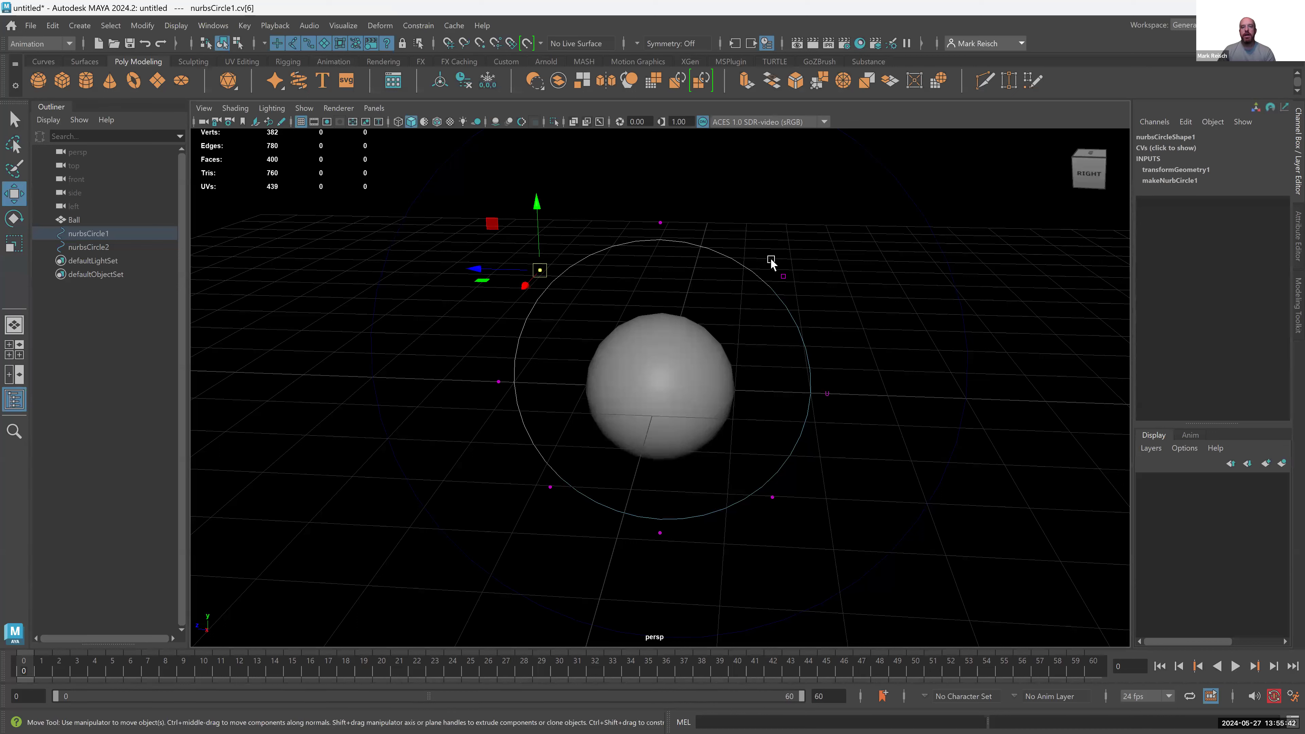
pyautogui.keyDown('shift'); pyautogui.click(784, 278); pyautogui.keyUp('shift')
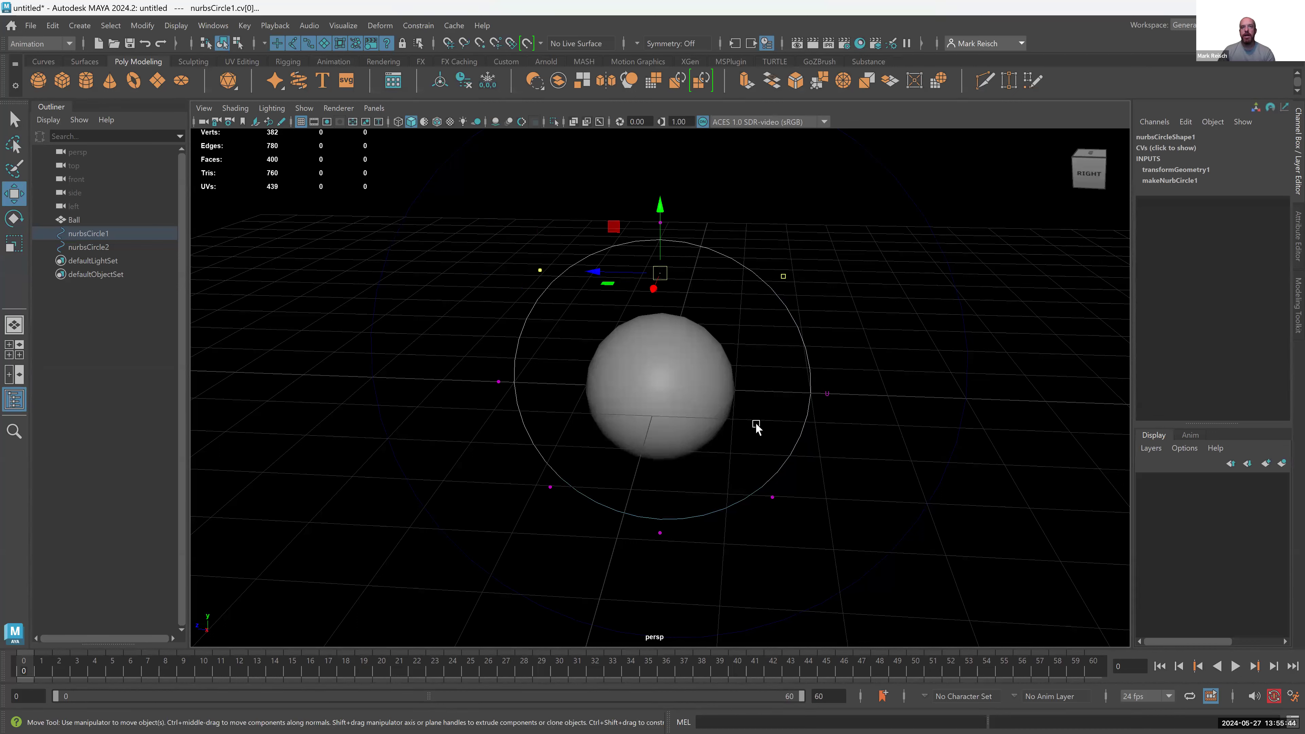
pyautogui.keyDown('shift'); pyautogui.click(773, 498); pyautogui.keyUp('shift')
pyautogui.keyDown('shift'); pyautogui.click(550, 488); pyautogui.keyUp('shift')
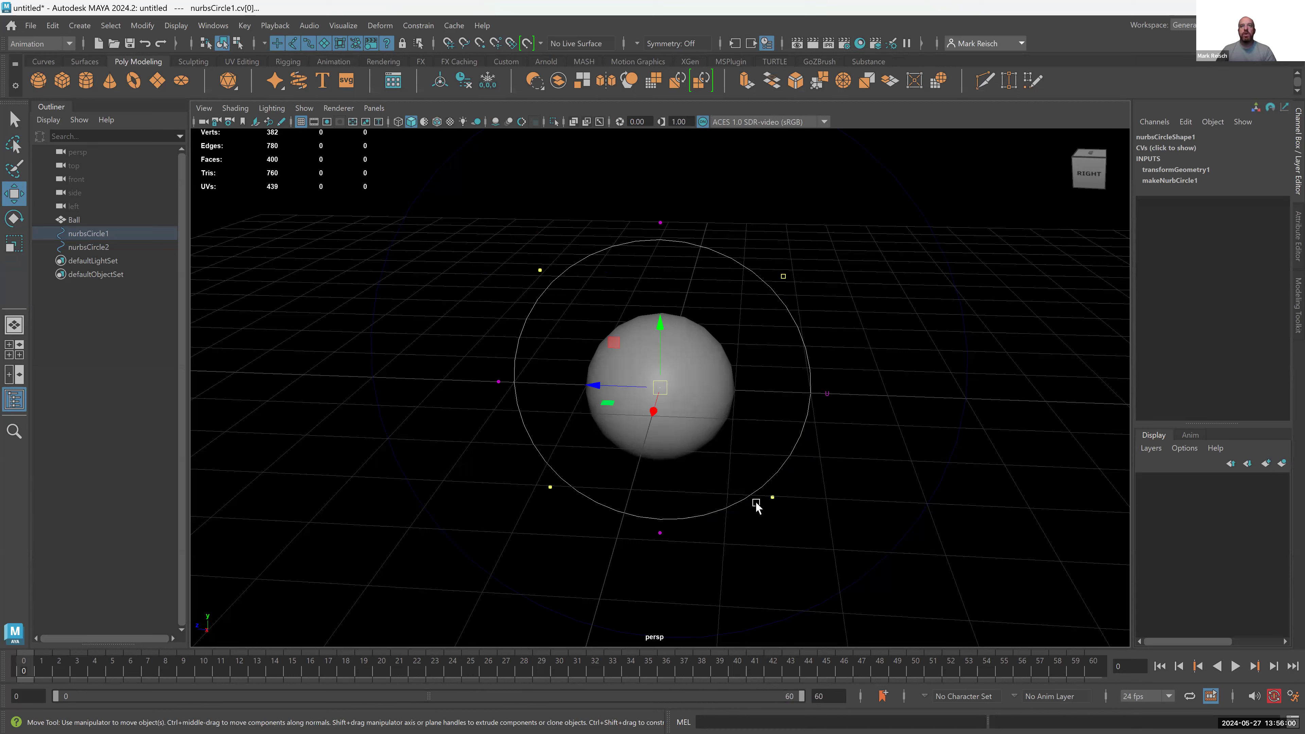
pyautogui.press('r')
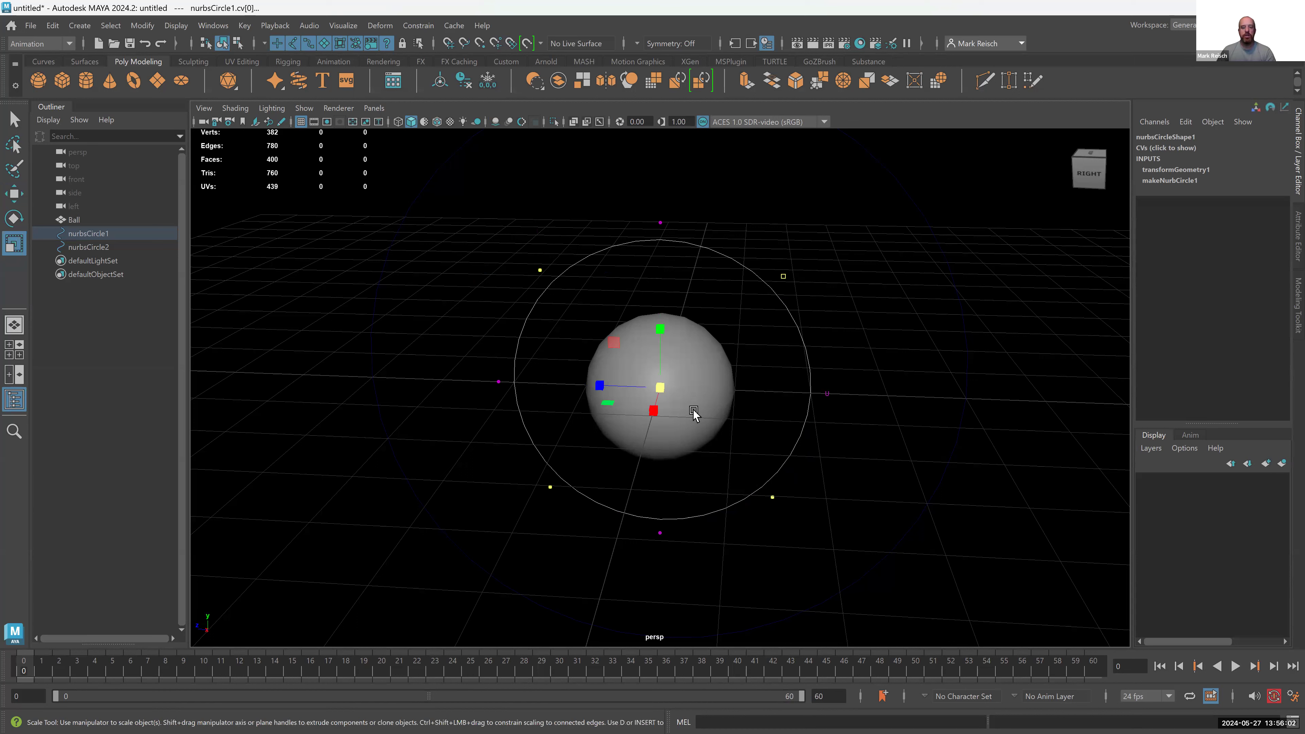
pyautogui.moveTo(594, 699)
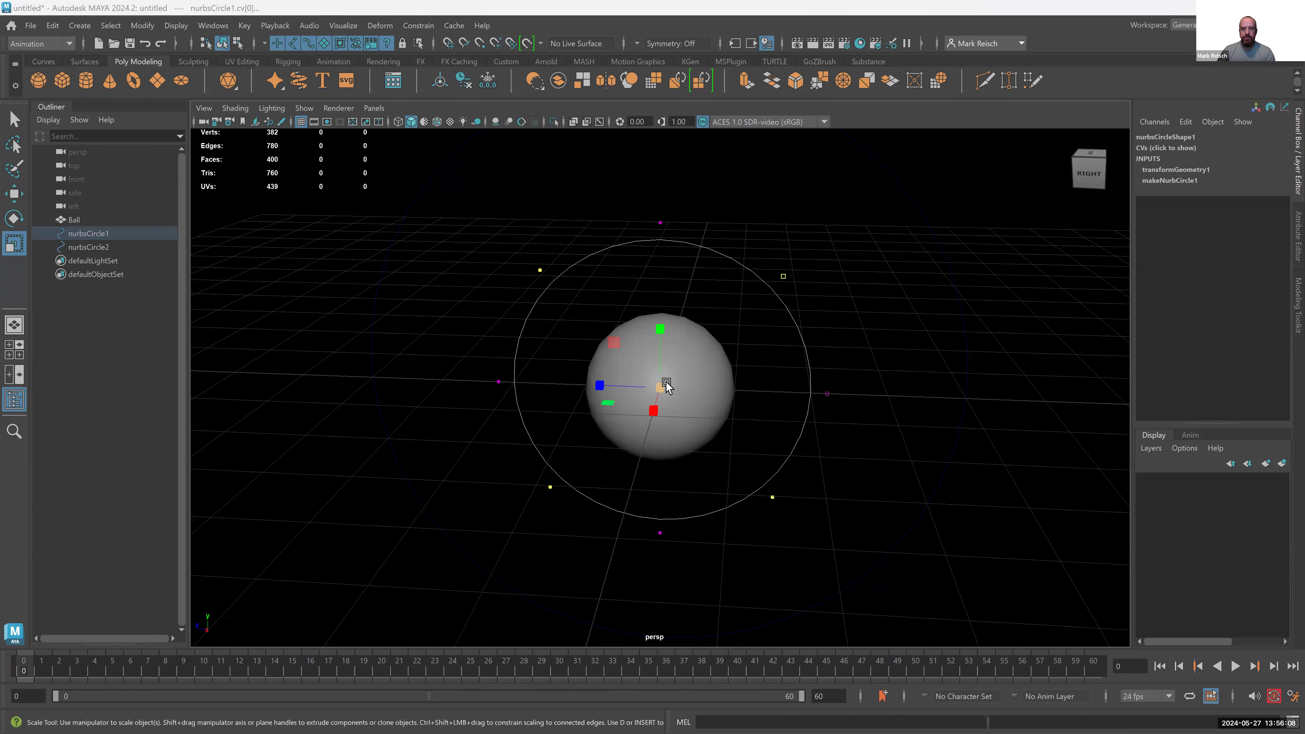
pyautogui.moveTo(662, 389); pyautogui.dragTo(596, 410)
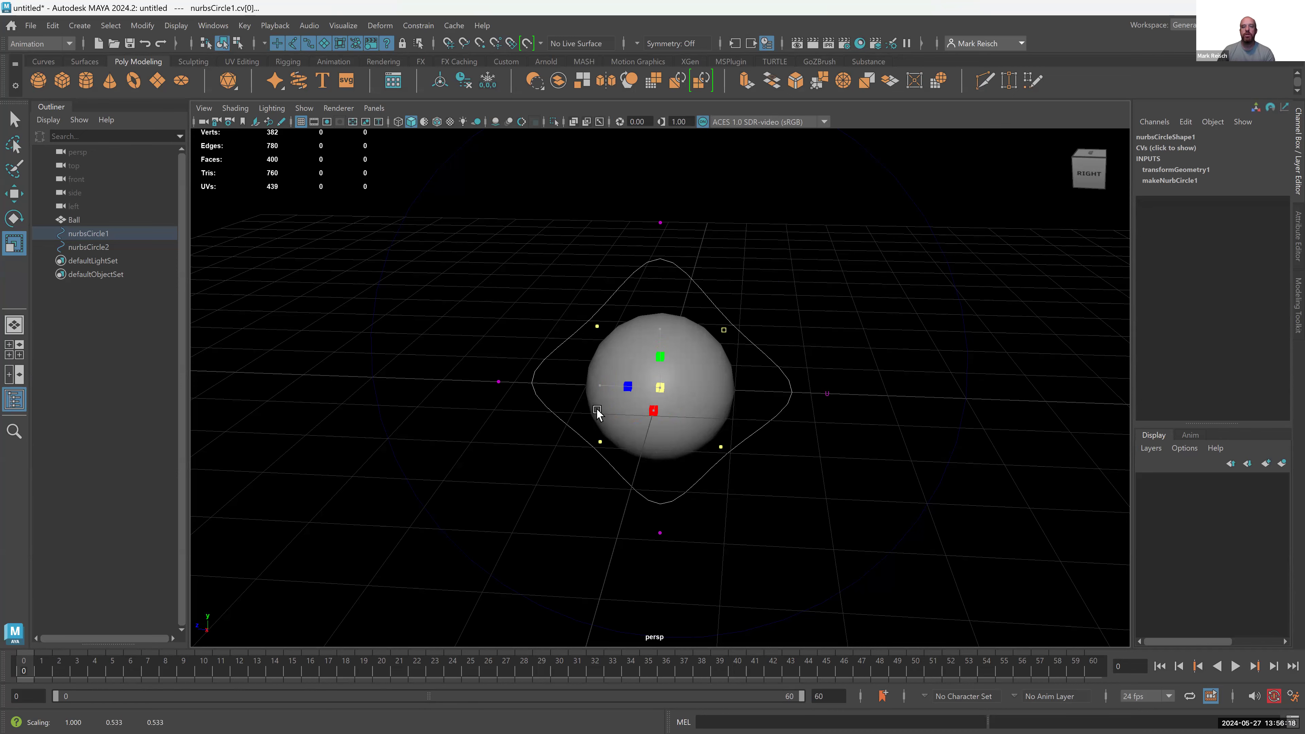
# - Return the diamond-shaped curve from control vertex editing to Object Mode, with the Move tool active
pyautogui.keyDown('alt'); pyautogui.moveTo(678, 396); pyautogui.dragTo(649, 425); pyautogui.keyUp('alt')
pyautogui.keyDown('alt'); pyautogui.moveTo(787, 334); pyautogui.dragTo(745, 360); pyautogui.keyUp('alt')
pyautogui.press('w')
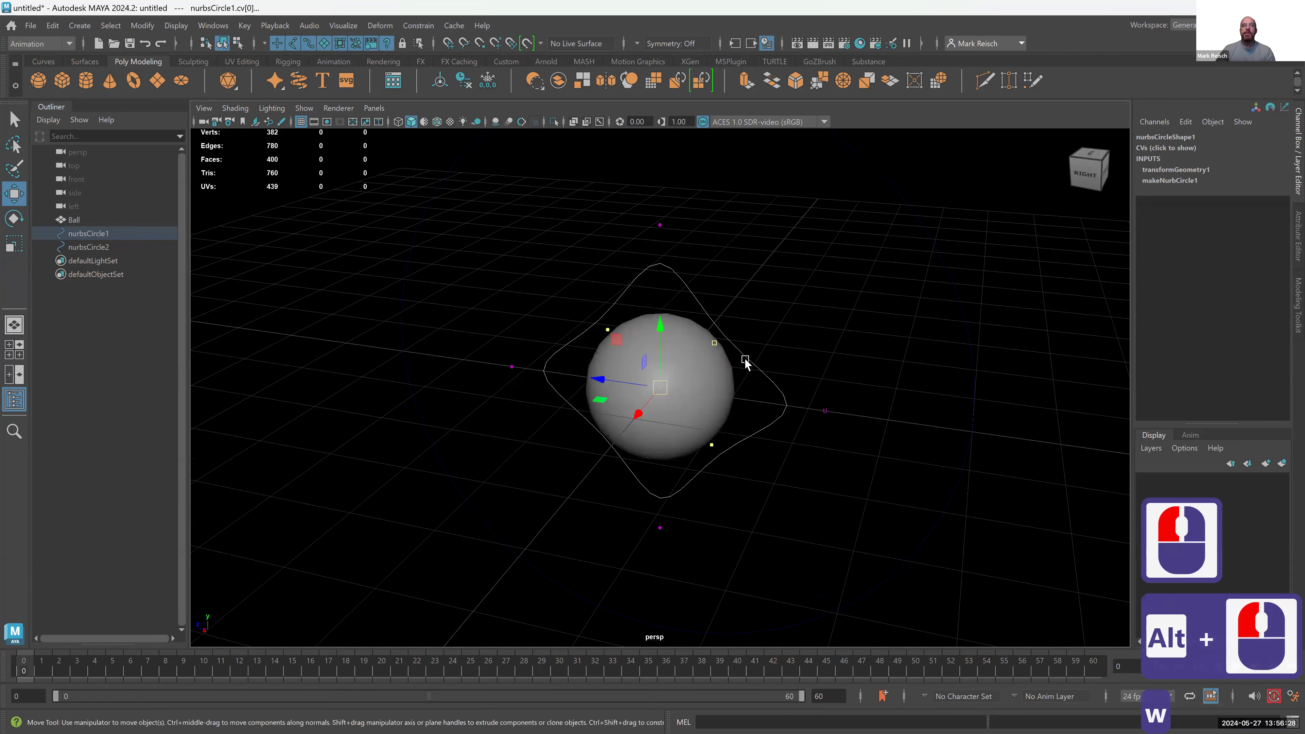
pyautogui.keyDown('alt'); pyautogui.moveTo(698, 381); pyautogui.dragTo(755, 309); pyautogui.keyUp('alt')
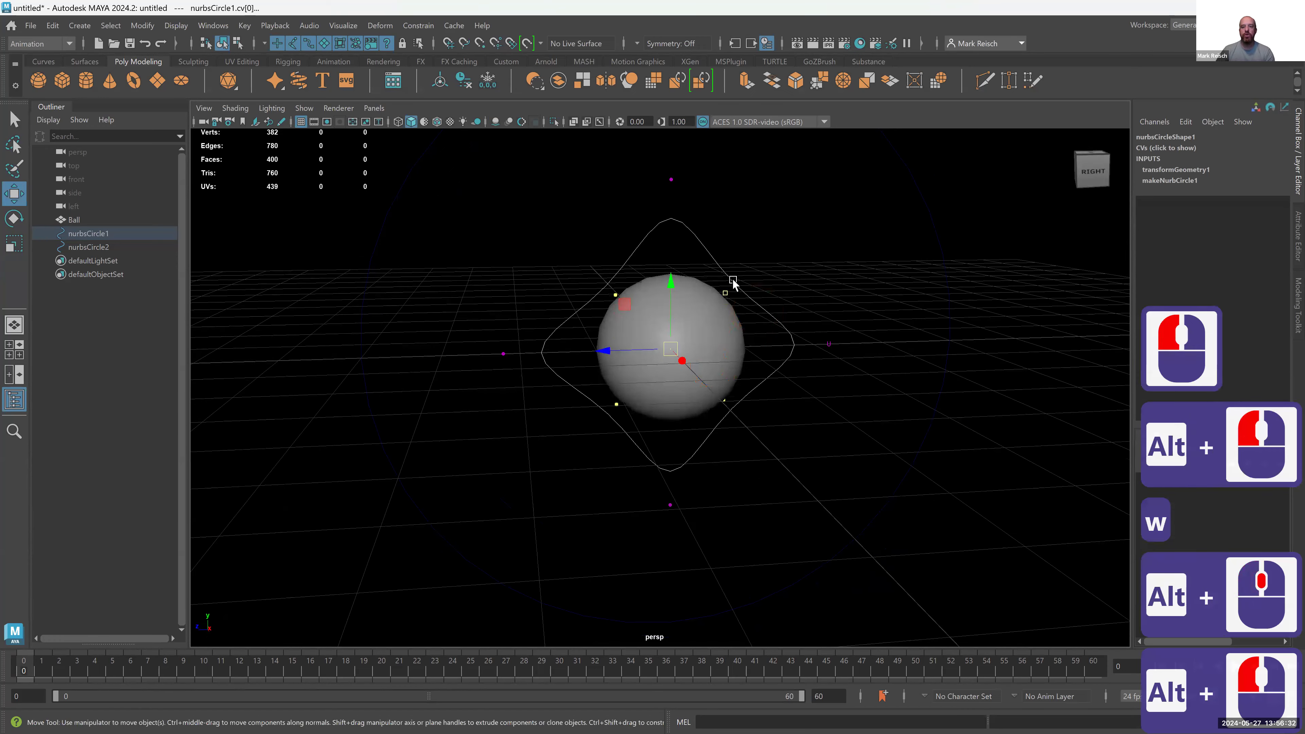
pyautogui.keyDown('alt'); pyautogui.moveTo(723, 279); pyautogui.dragTo(676, 309, button='middle'); pyautogui.keyUp('alt')
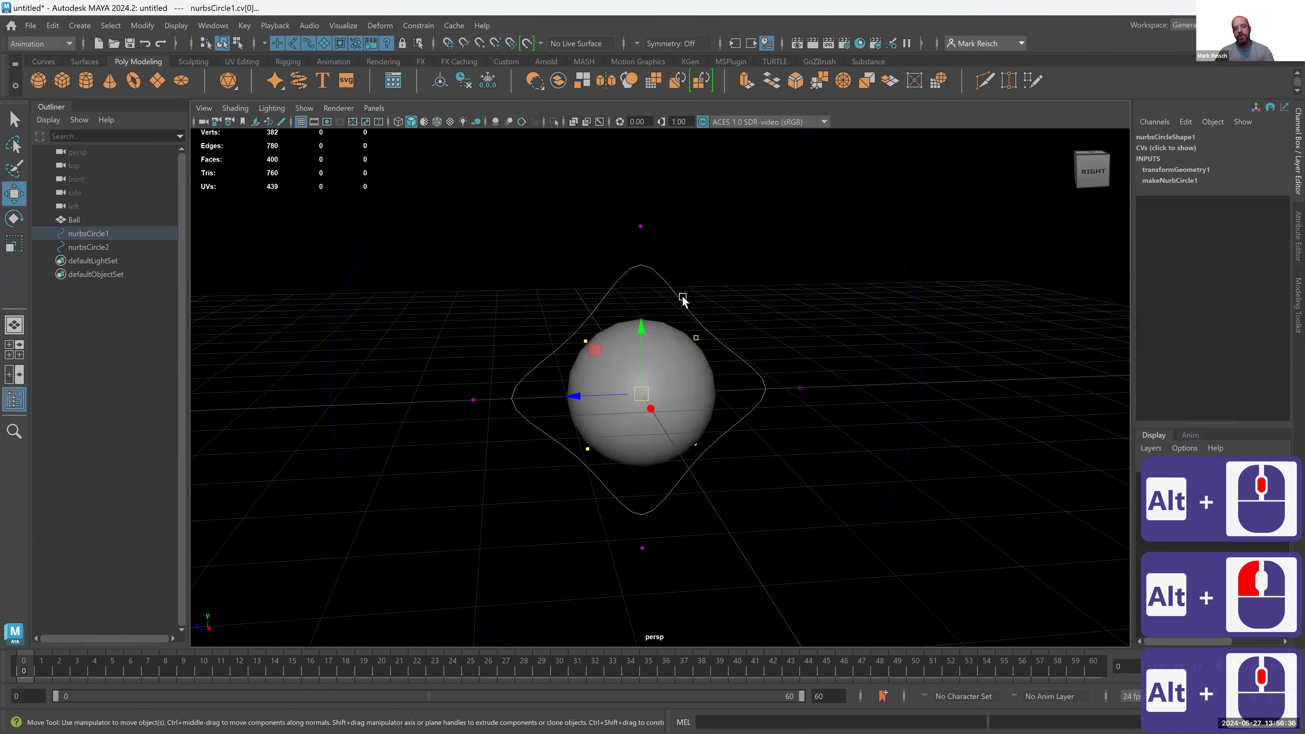
pyautogui.press('F8')
pyautogui.press('F8')
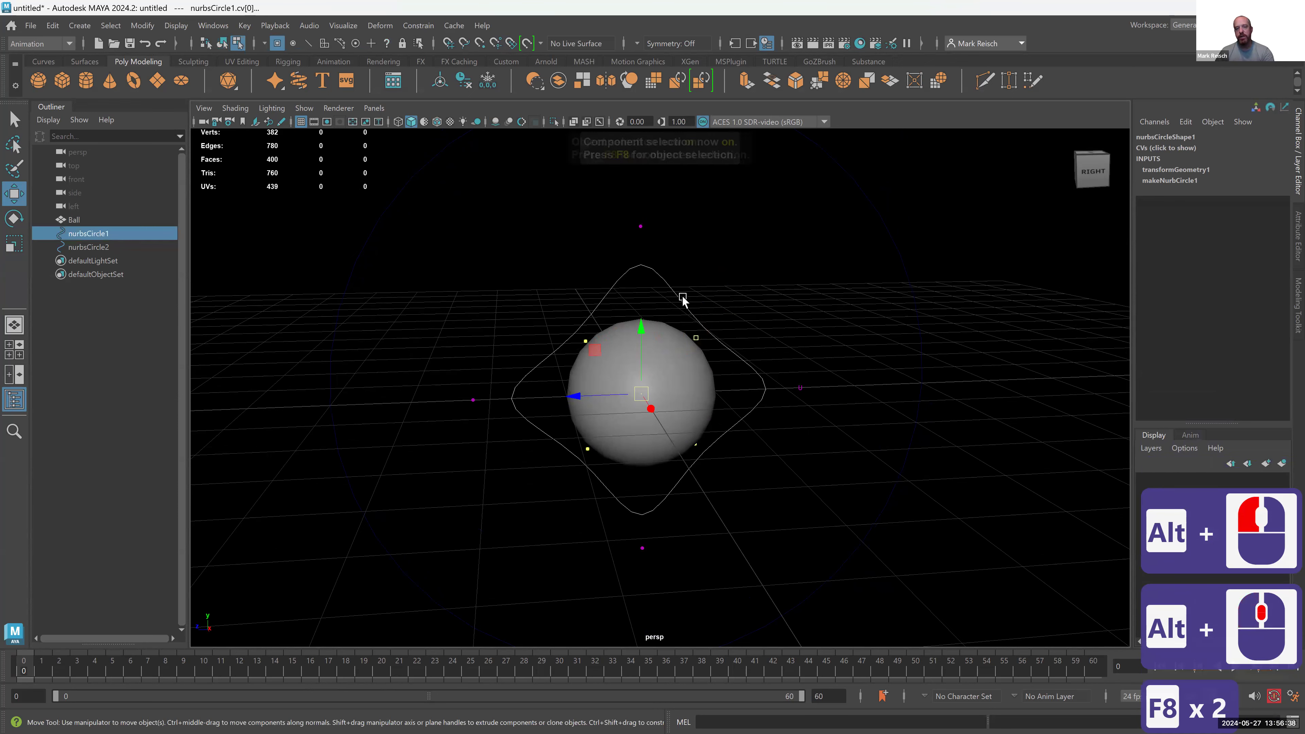
pyautogui.moveTo(682, 295); pyautogui.dragTo(709, 263, button='right')
pyautogui.keyDown('alt'); pyautogui.moveTo(756, 369); pyautogui.dragTo(740, 366); pyautogui.keyUp('alt')
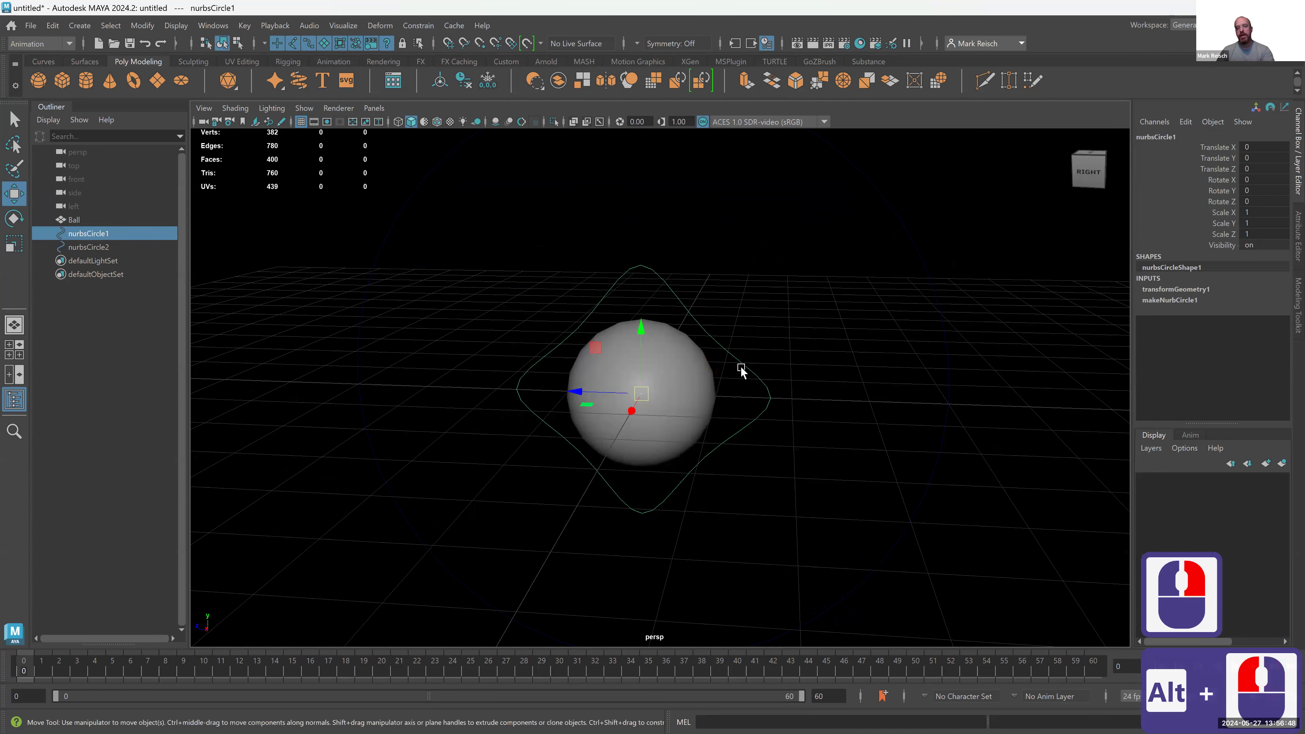
pyautogui.moveTo(670, 290); pyautogui.dragTo(736, 266, button='right')
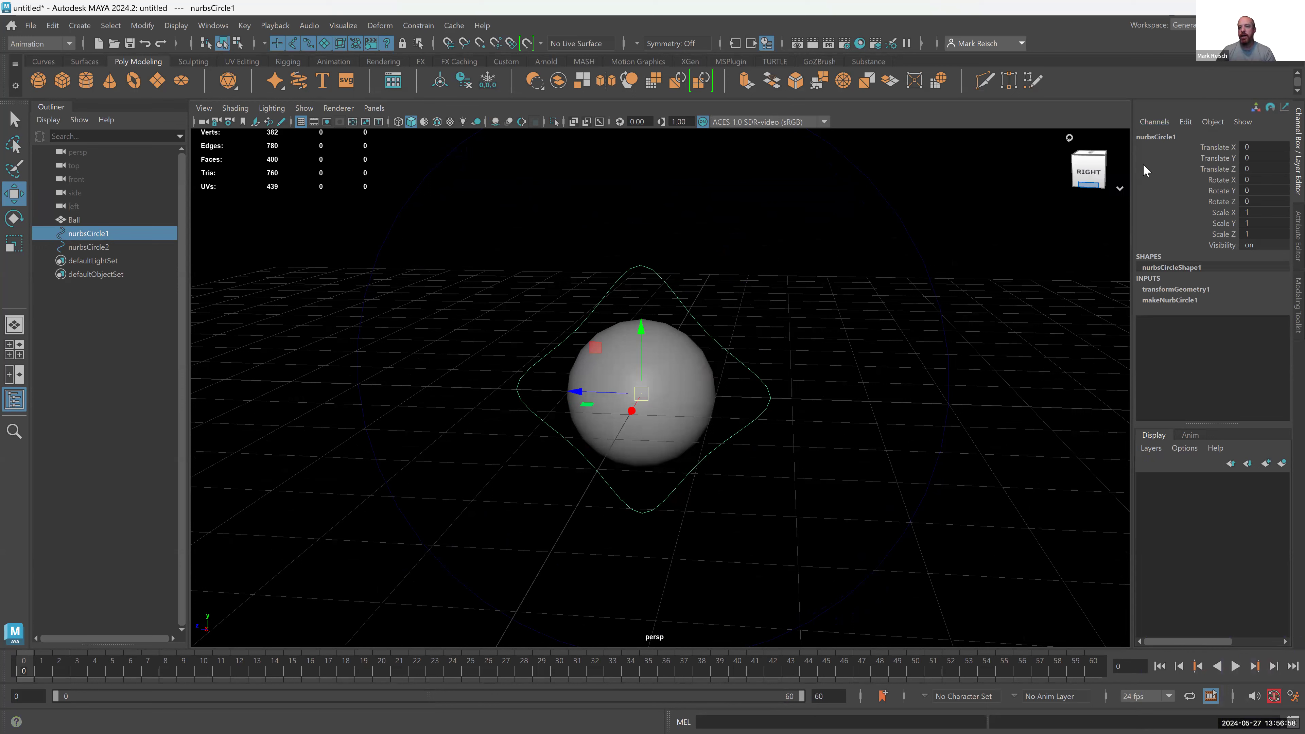
# - Rename the diamond-shaped inner curve as rotateControl
pyautogui.click(1152, 134)
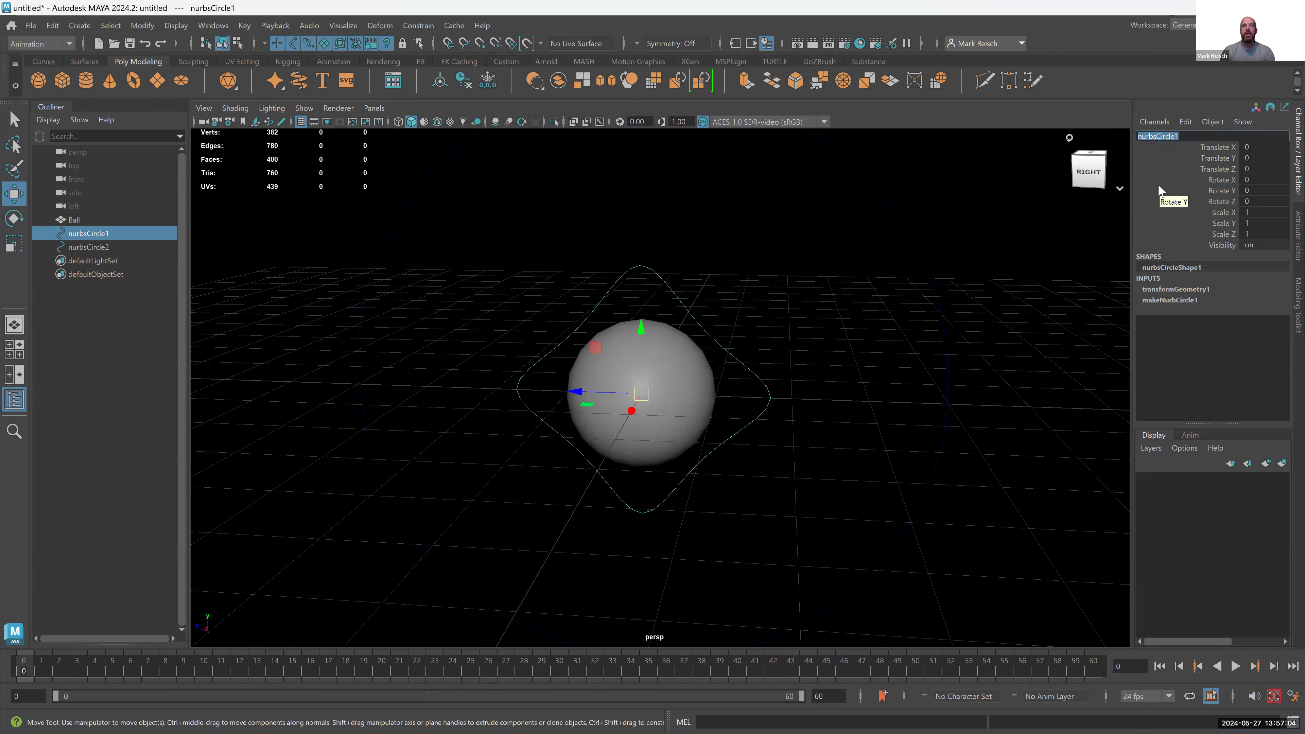
pyautogui.write('rota')
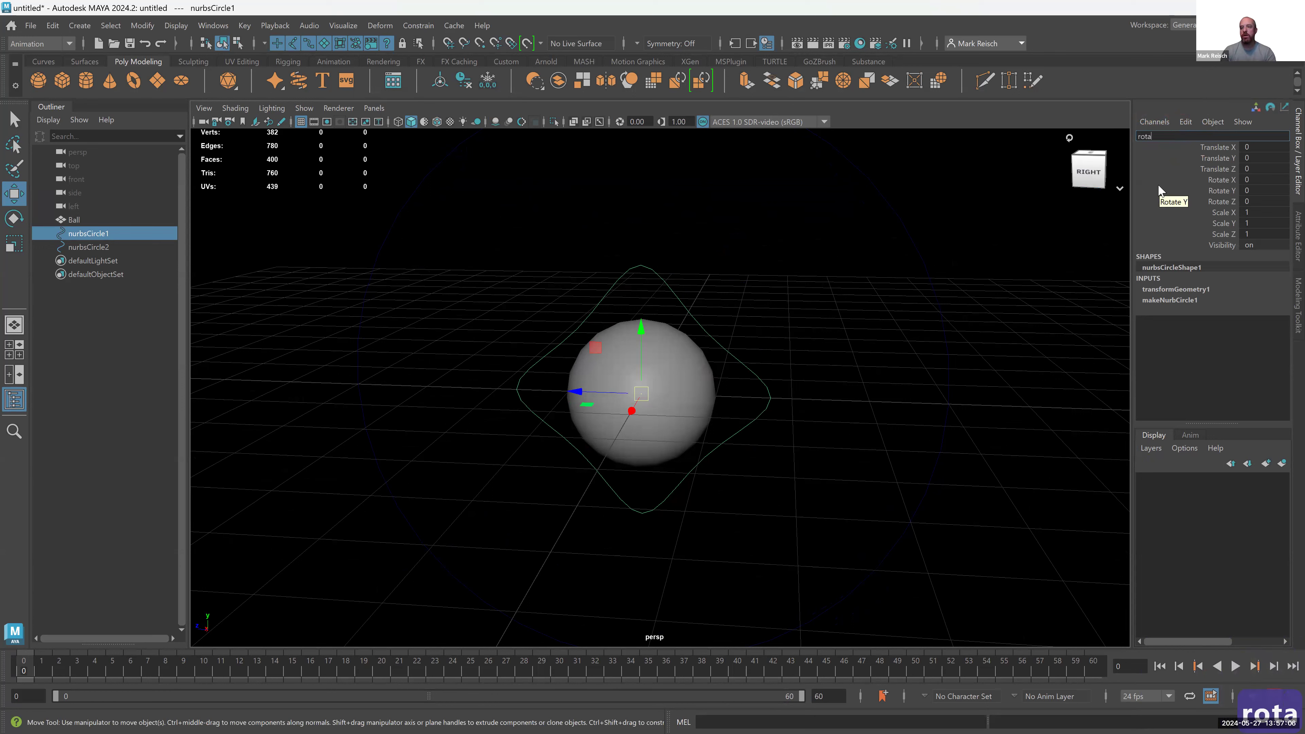
pyautogui.write('teControl')
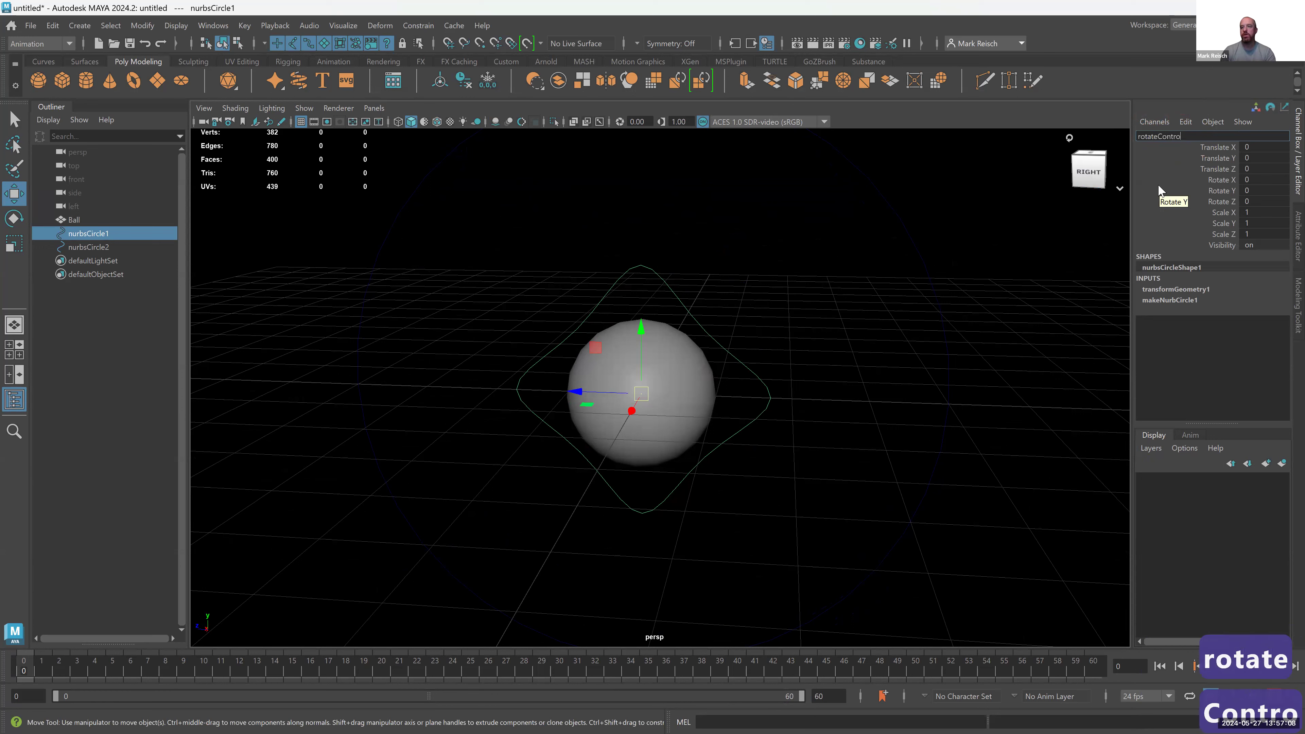
pyautogui.press('Return')
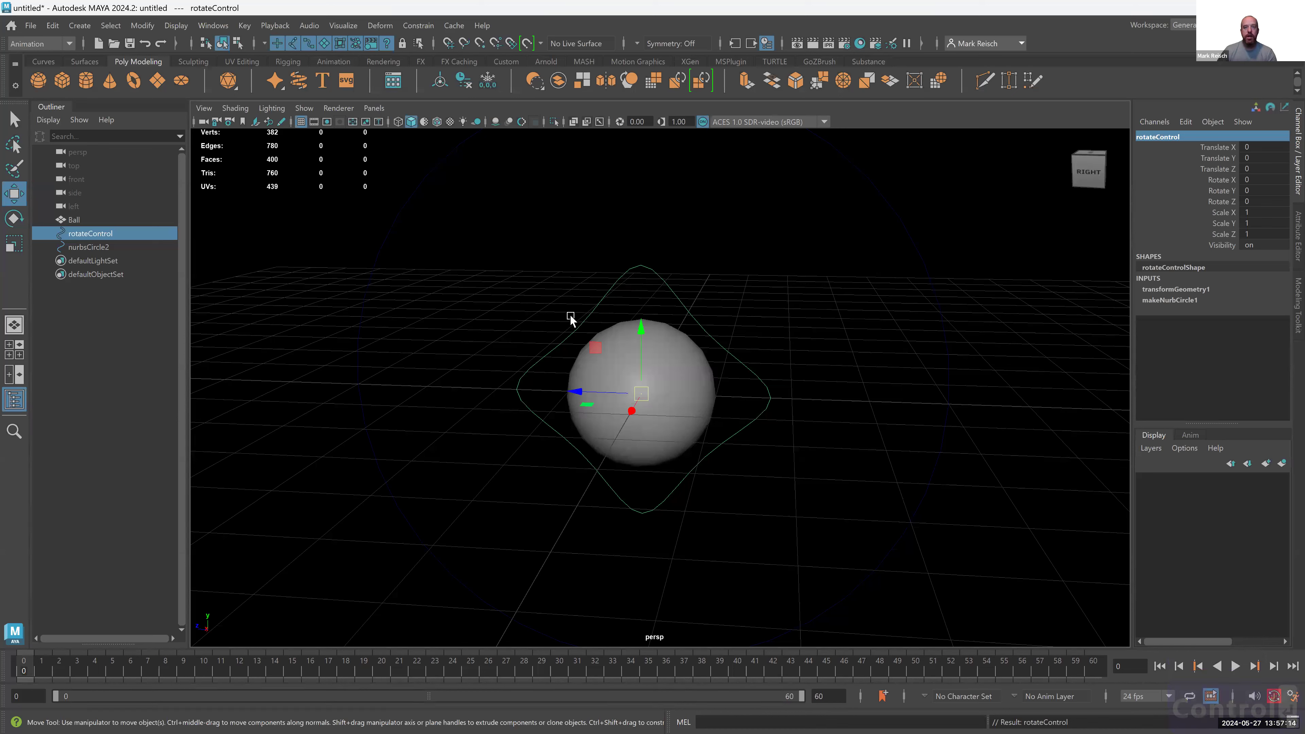
# - Select the four diagonal control vertices of the outer nurbsCircle2 curve and activate the Scale tool
pyautogui.click(926, 192)
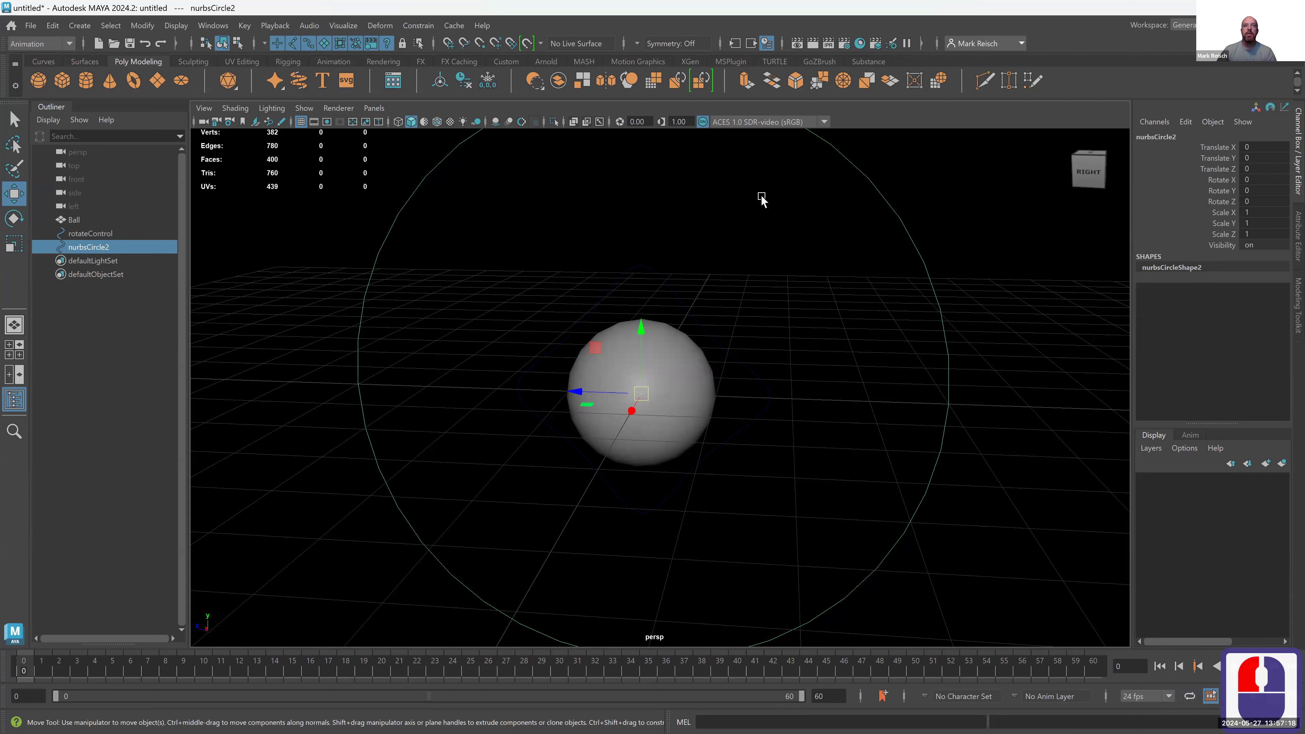
pyautogui.moveTo(866, 176); pyautogui.dragTo(784, 176, button='right')
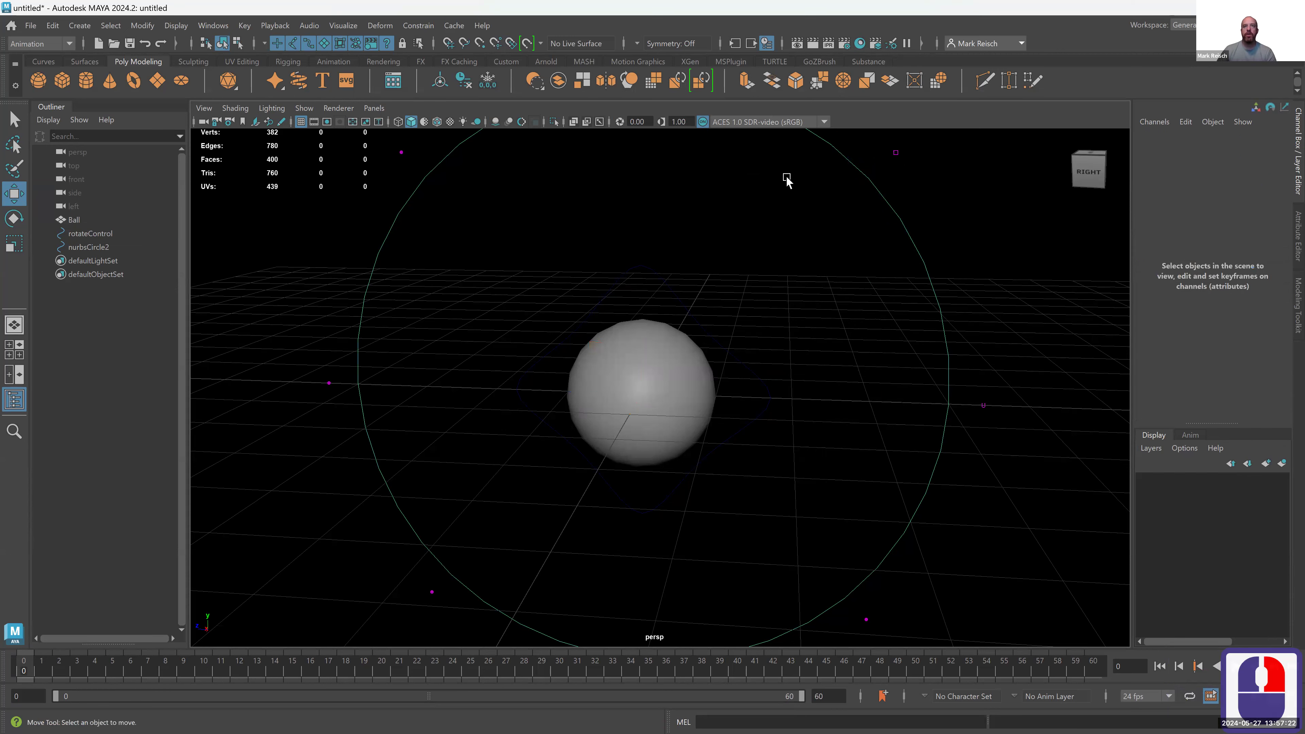
pyautogui.keyDown('alt'); pyautogui.moveTo(777, 260); pyautogui.dragTo(532, 255, button='right'); pyautogui.keyUp('alt')
pyautogui.moveTo(492, 236); pyautogui.dragTo(876, 295)
pyautogui.moveTo(490, 473); pyautogui.dragTo(853, 537)
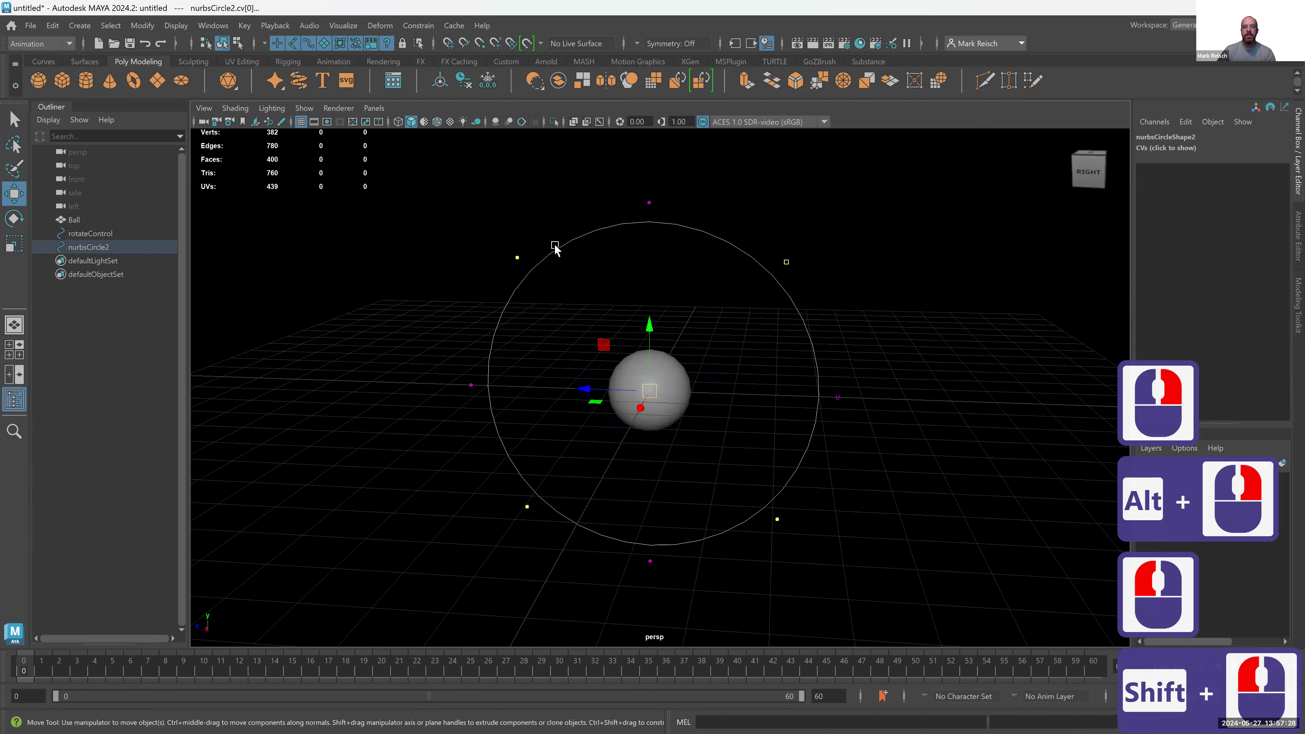
pyautogui.keyDown('shift'); pyautogui.moveTo(501, 242); pyautogui.dragTo(873, 293); pyautogui.keyUp('shift')
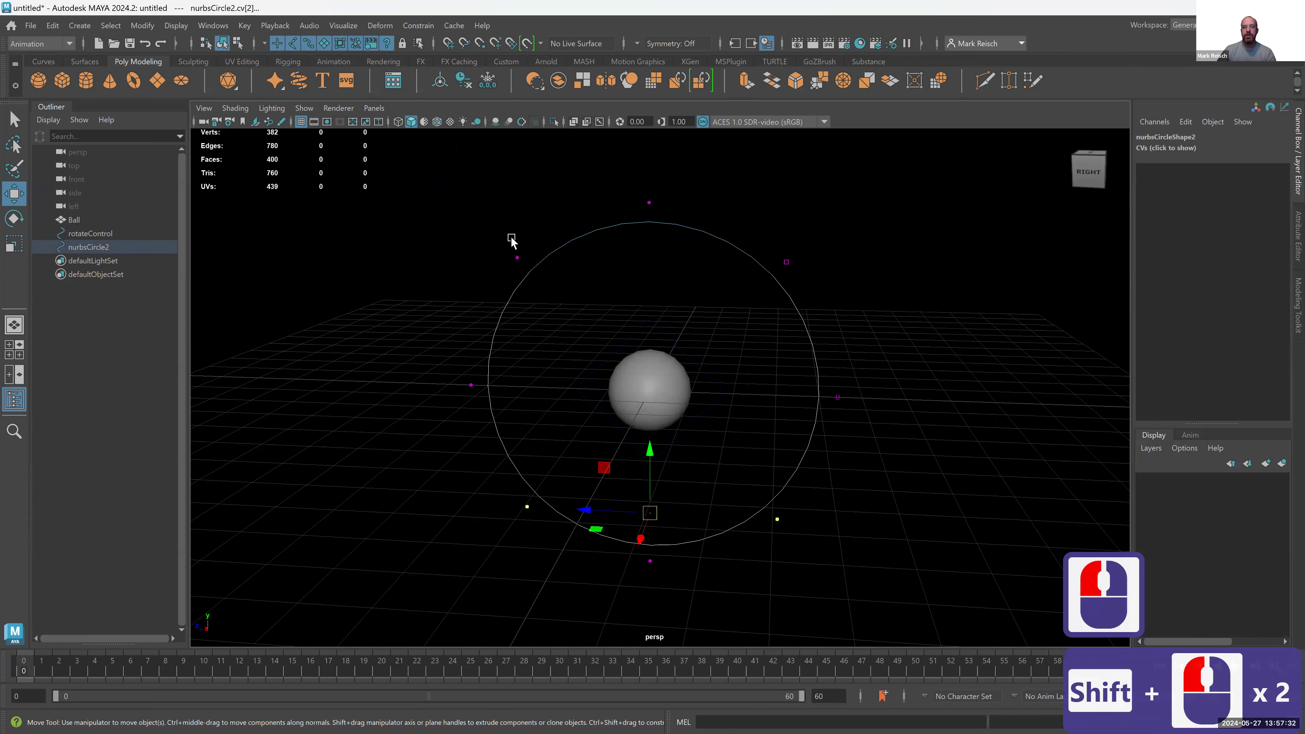
pyautogui.keyDown('shift'); pyautogui.moveTo(497, 245); pyautogui.dragTo(1024, 285); pyautogui.keyUp('shift')
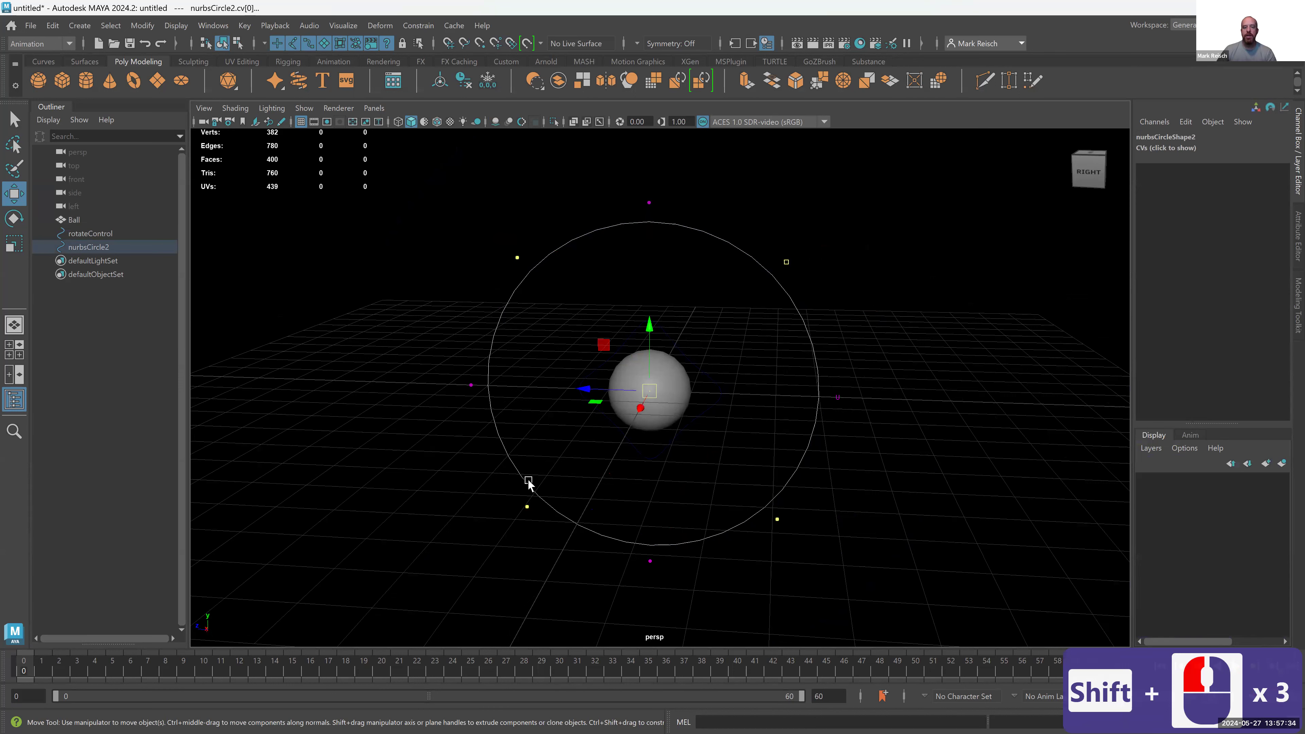
pyautogui.keyDown('shift'); pyautogui.moveTo(459, 471); pyautogui.dragTo(925, 543); pyautogui.keyUp('shift')
pyautogui.keyDown('shift'); pyautogui.moveTo(513, 492); pyautogui.dragTo(794, 529); pyautogui.keyUp('shift')
pyautogui.press('r')
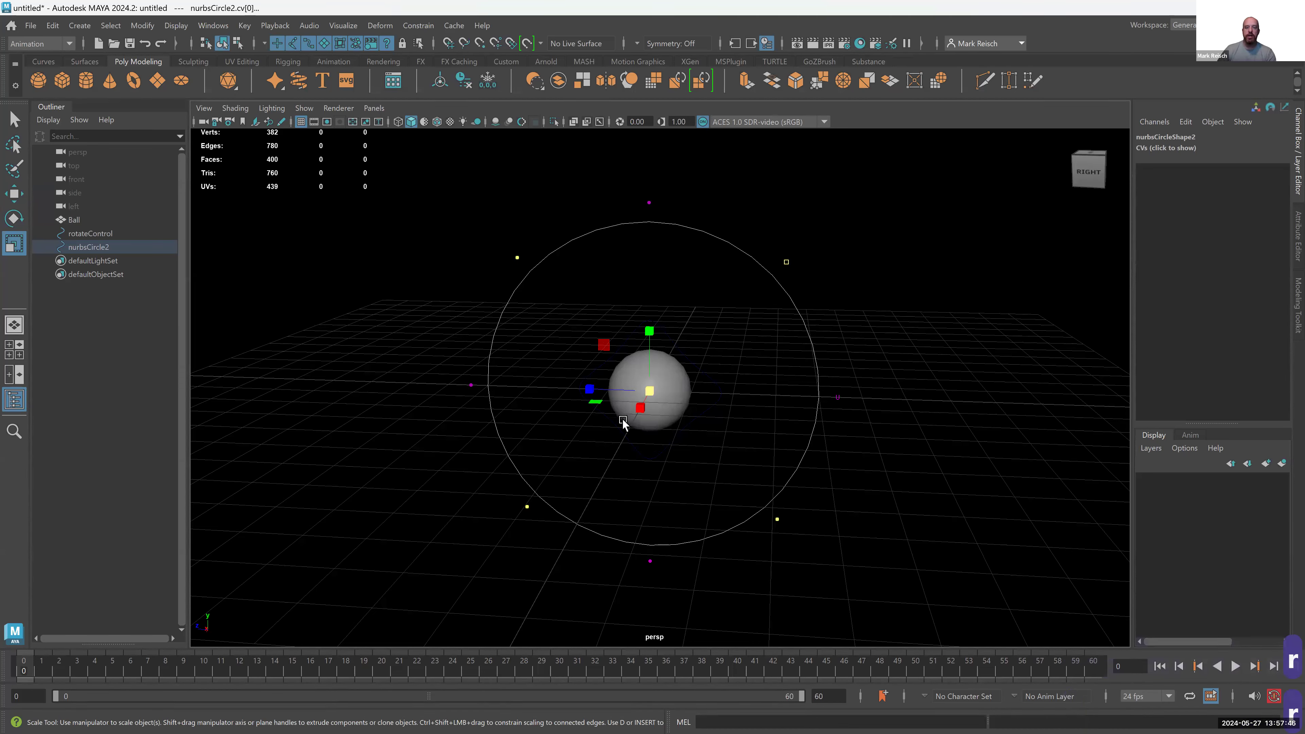
# - Scale the four selected control vertices inward along Z until they meet on the outer curve's vertical centre line
pyautogui.click(589, 389)
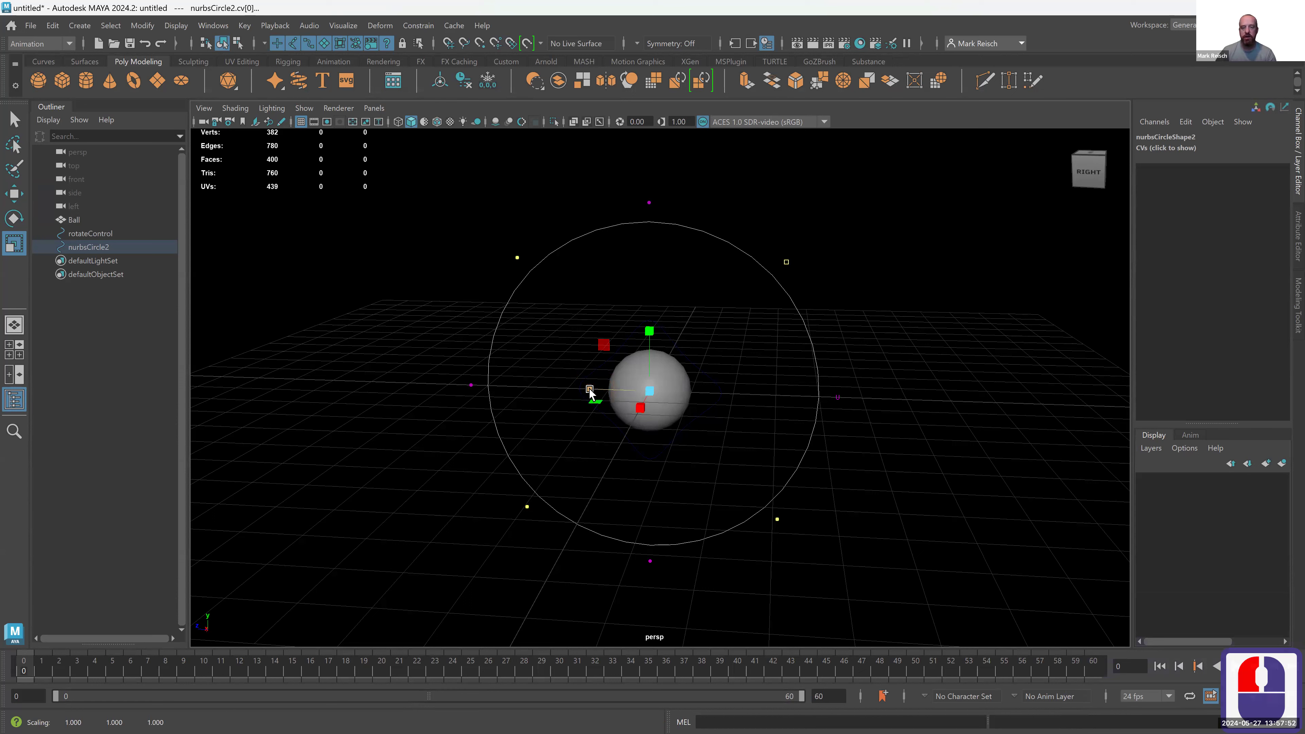
pyautogui.click(649, 332)
pyautogui.click(588, 395)
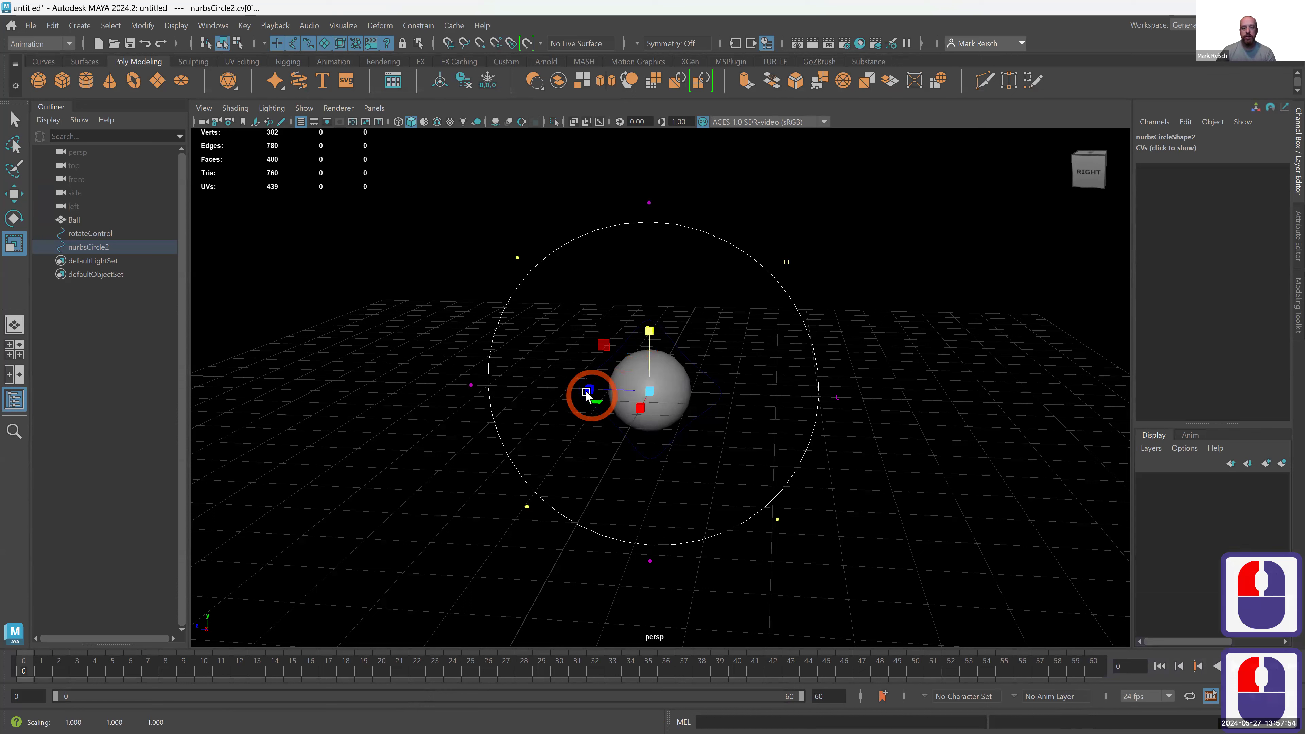
pyautogui.moveTo(590, 392); pyautogui.dragTo(688, 408)
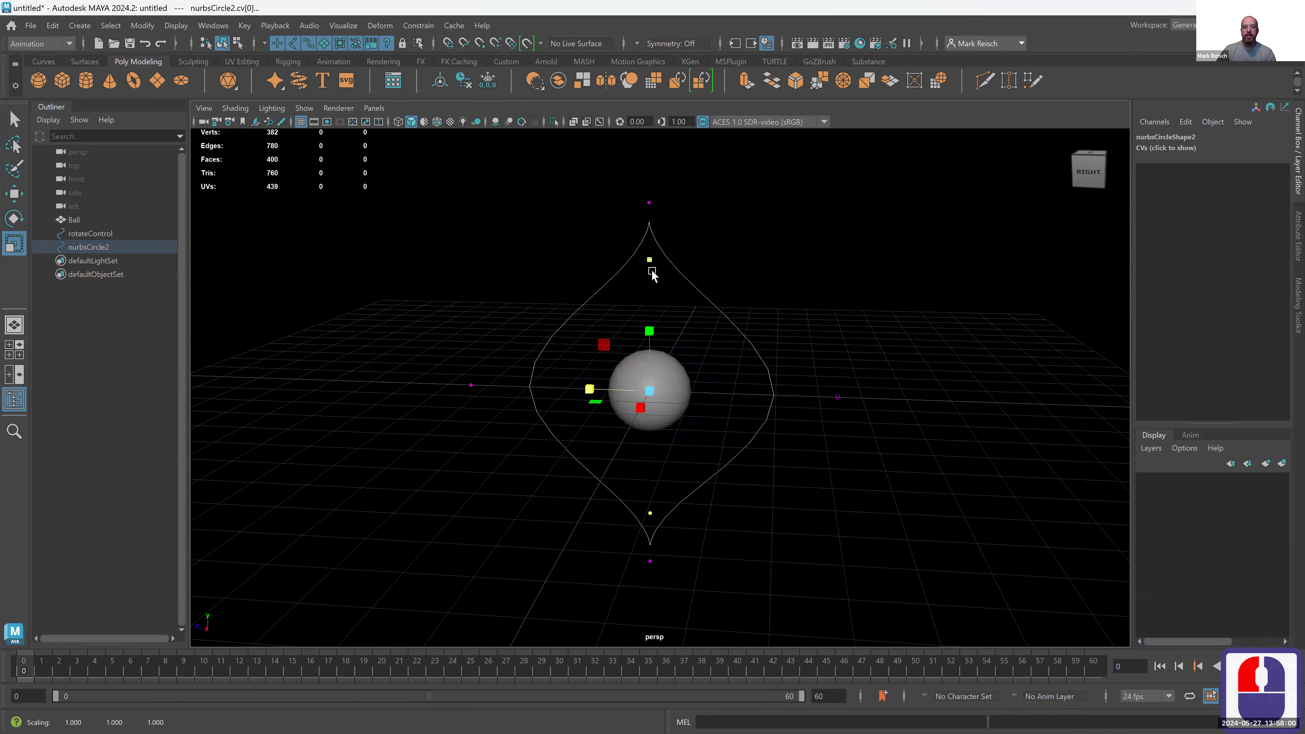
pyautogui.moveTo(627, 314); pyautogui.dragTo(636, 305, button='right')
pyautogui.moveTo(636, 307)
pyautogui.keyDown('alt'); pyautogui.mouseDown()
pyautogui.moveTo(642, 296)
pyautogui.moveTo(630, 315)
pyautogui.mouseUp(); pyautogui.keyUp('alt')
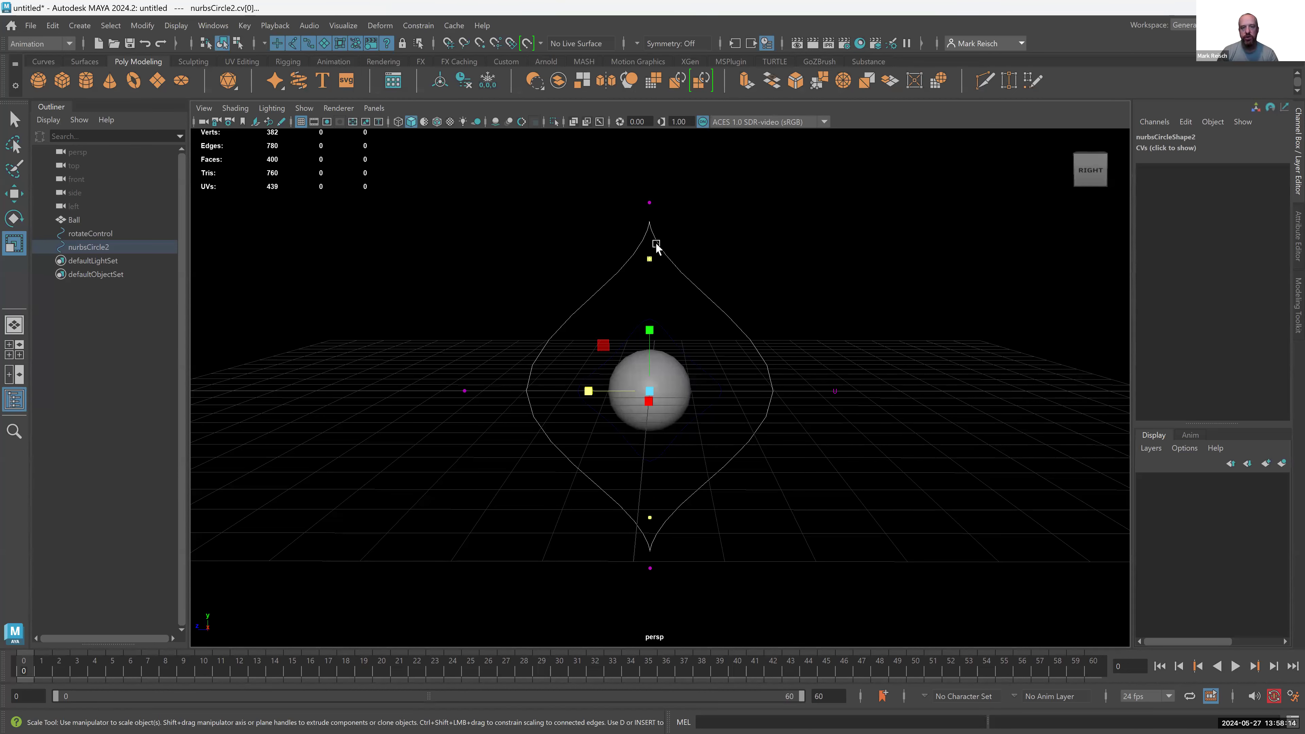
# - Try to scale the four control vertices along Z past the centre line, undoing each attempt
pyautogui.keyDown('alt'); pyautogui.moveTo(686, 369); pyautogui.dragTo(682, 368); pyautogui.keyUp('alt')
pyautogui.moveTo(587, 391); pyautogui.dragTo(619, 431)
pyautogui.moveTo(705, 447); pyautogui.dragTo(396, 408)
pyautogui.hotkey('ctrl', 'z')
pyautogui.hotkey('ctrl', 'z')
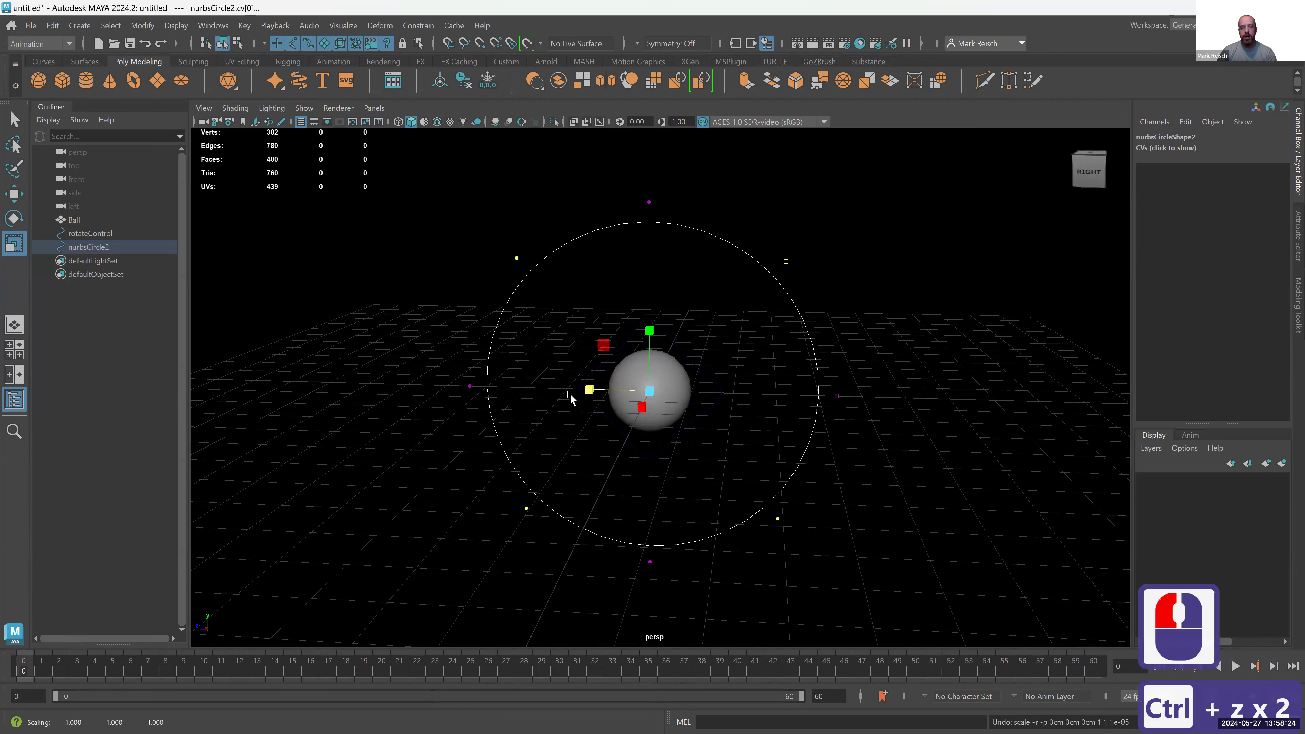
pyautogui.moveTo(596, 388); pyautogui.dragTo(883, 435)
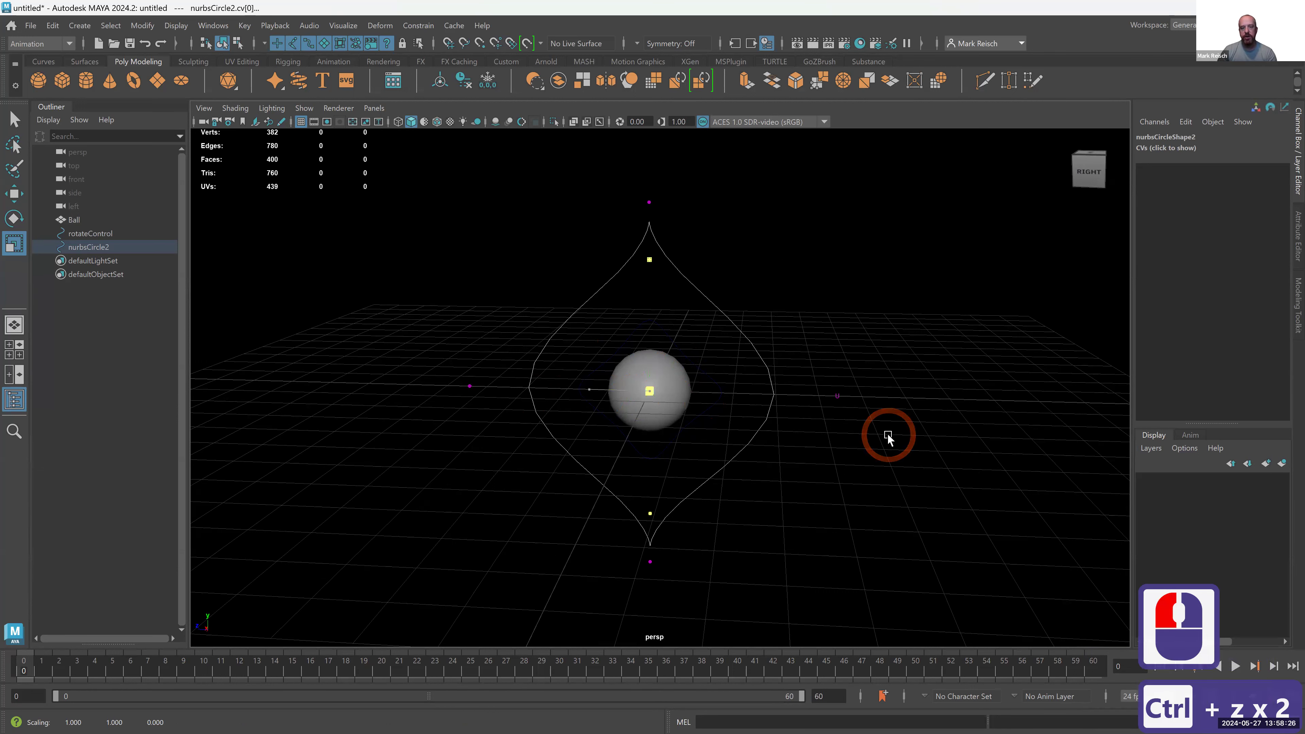
pyautogui.hotkey('ctrl', 'z')
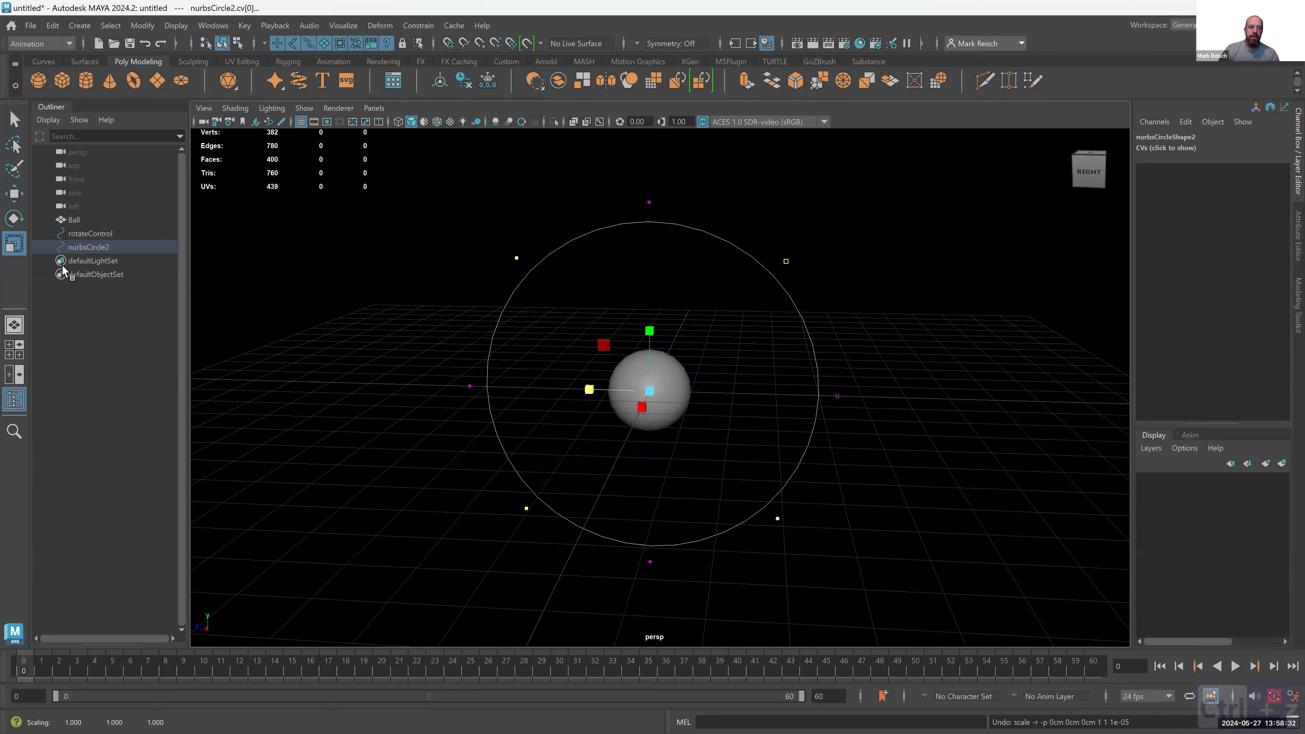
# - Turn off Prevent Negative Scale for the Scale tool, try scaling the four vertices along Z, and undo that scaling
pyautogui.doubleClick(14, 246)
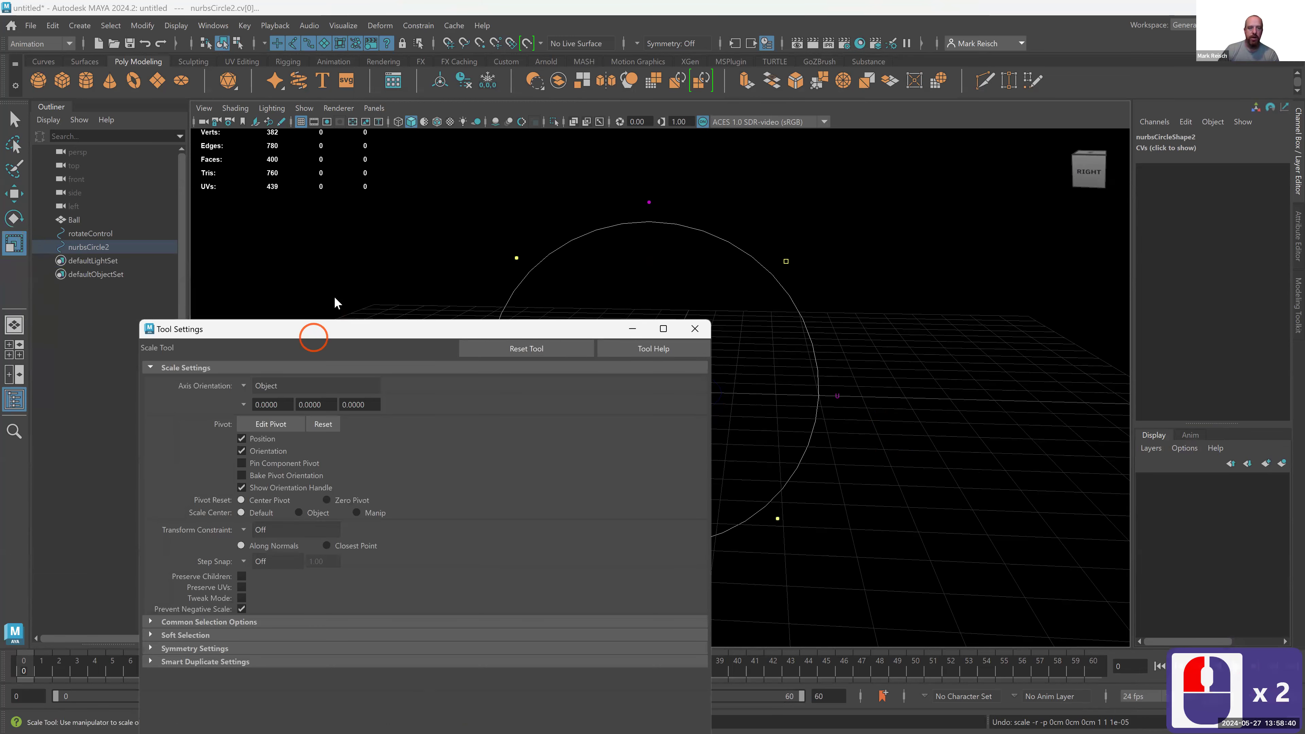
pyautogui.moveTo(313, 329); pyautogui.dragTo(335, 191)
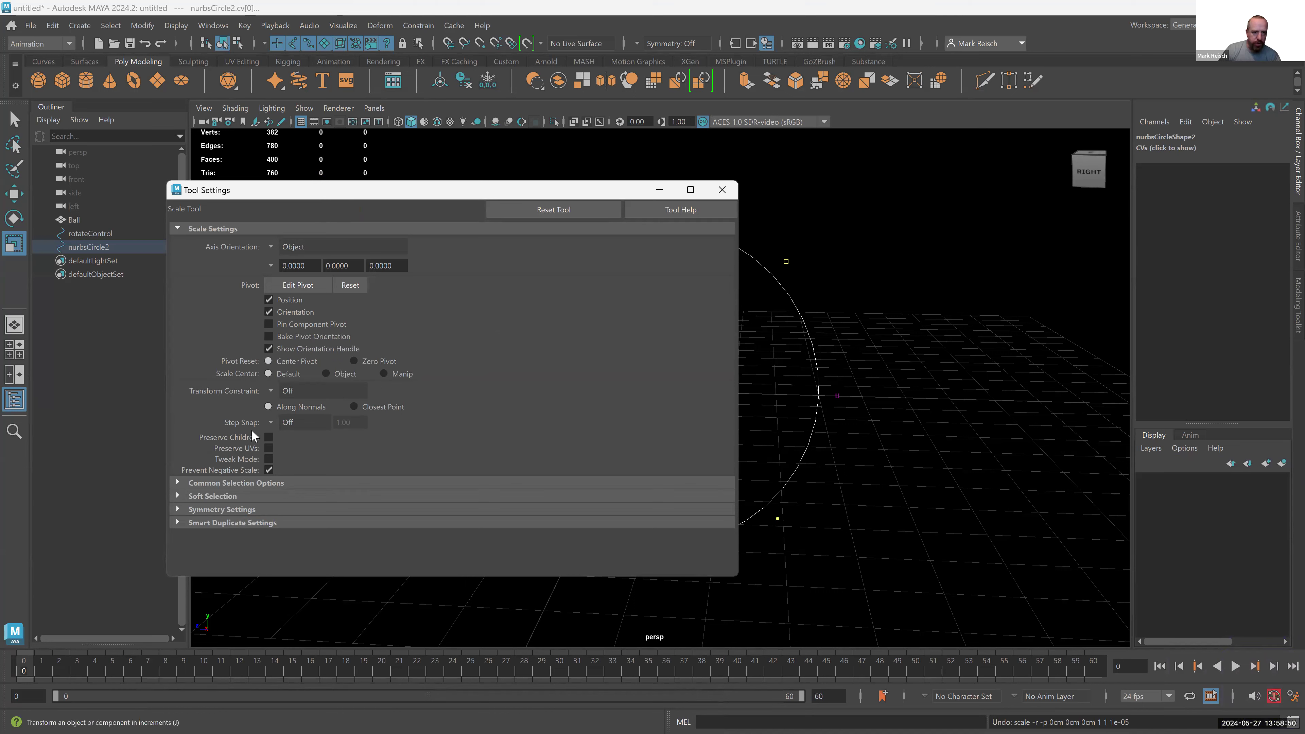
pyautogui.click(269, 470)
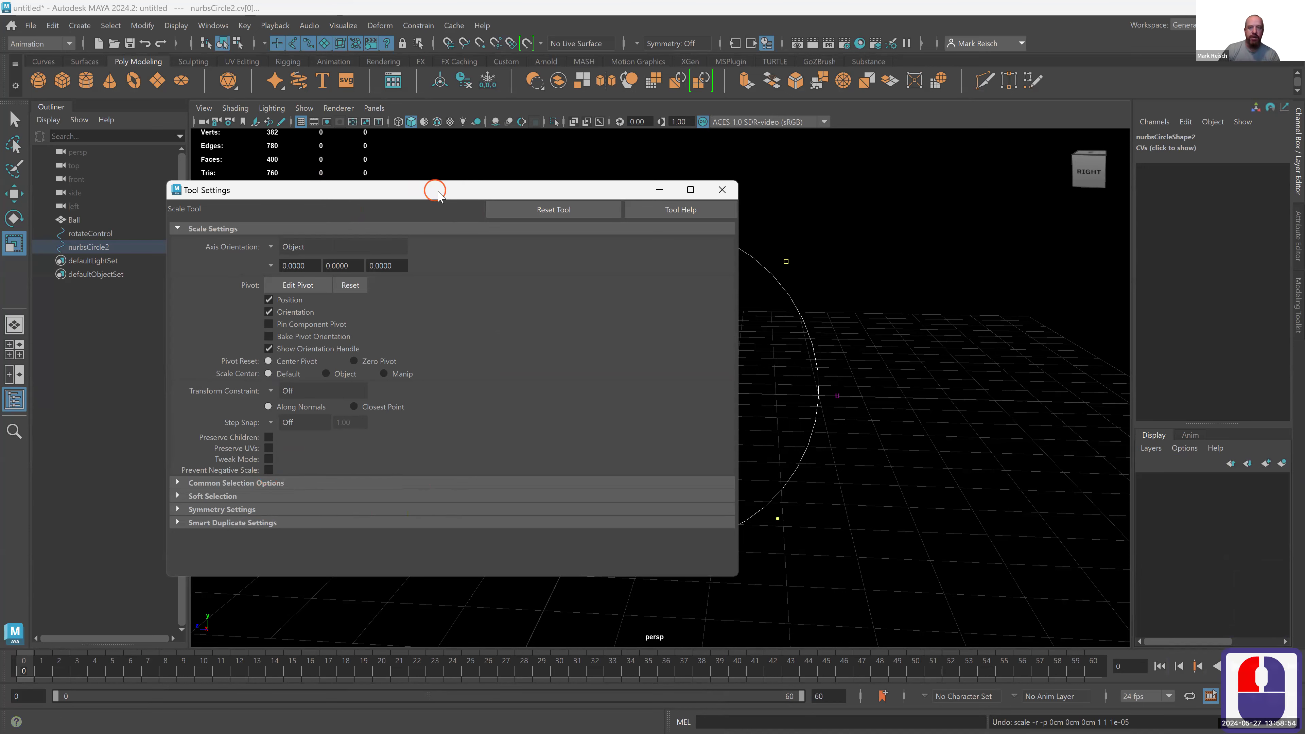
pyautogui.moveTo(438, 194); pyautogui.dragTo(726, 606)
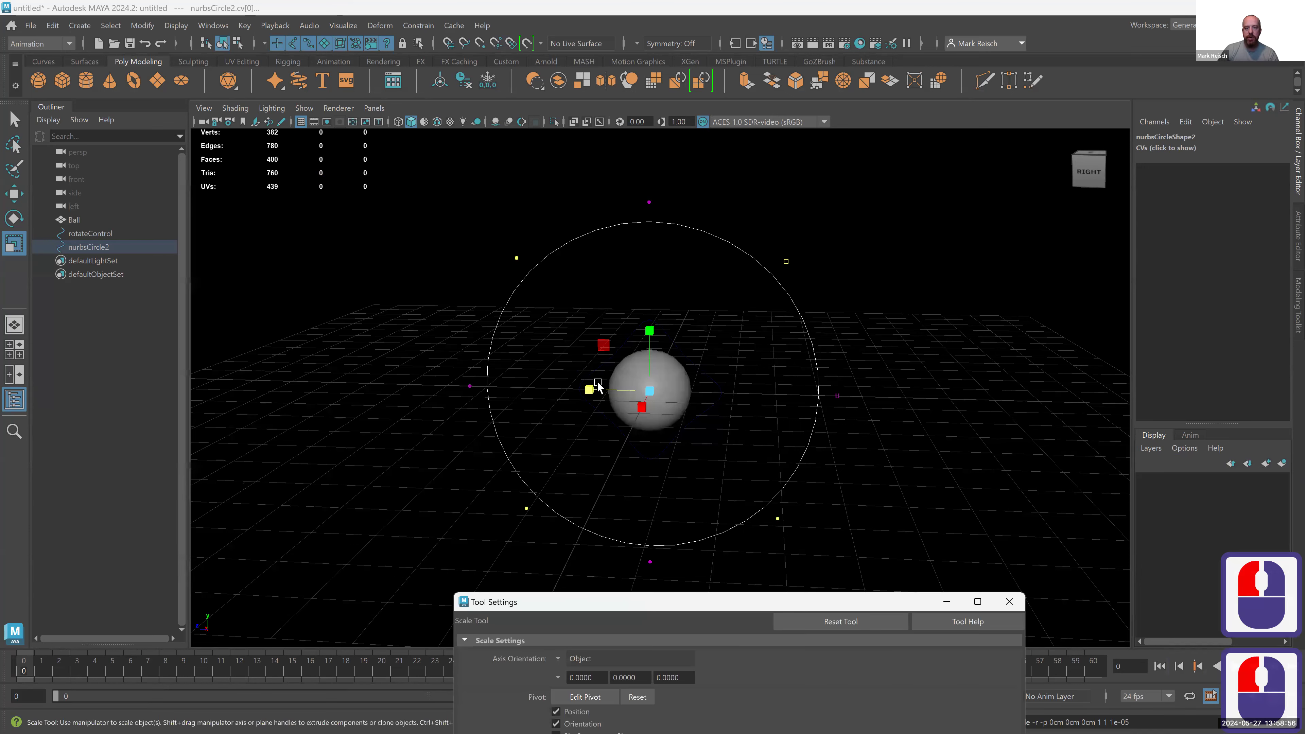
pyautogui.moveTo(595, 389); pyautogui.dragTo(568, 432)
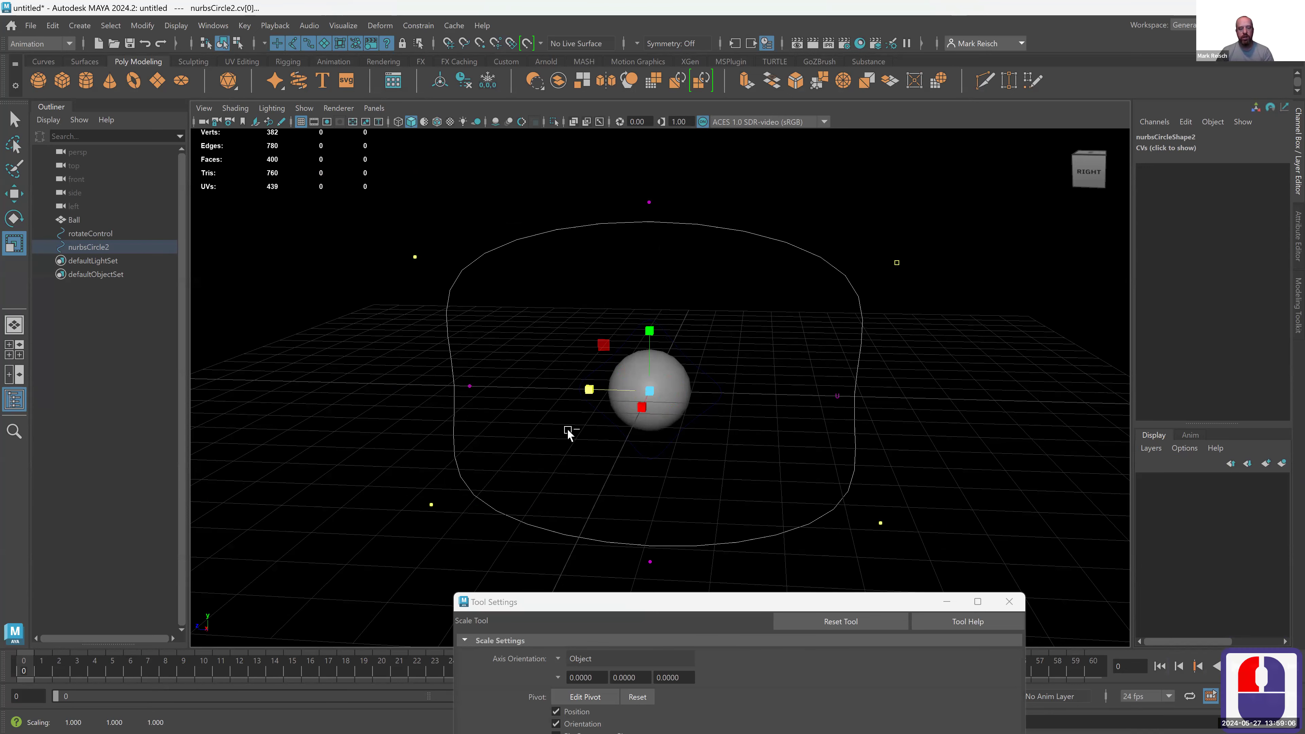
pyautogui.hotkey('ctrl', 'z')
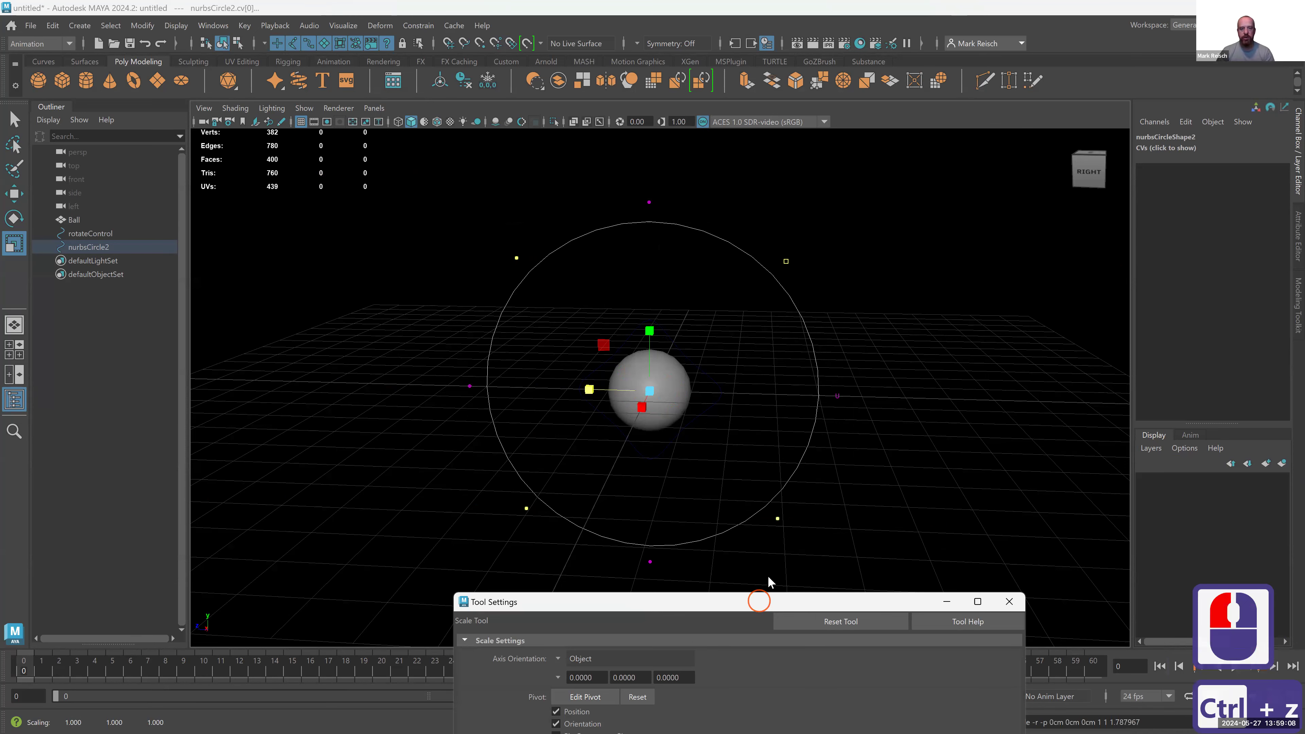
# - Turn Prevent Negative Scale back on and close the Scale tool's settings
pyautogui.moveTo(759, 604); pyautogui.dragTo(786, 174)
pyautogui.click(585, 451)
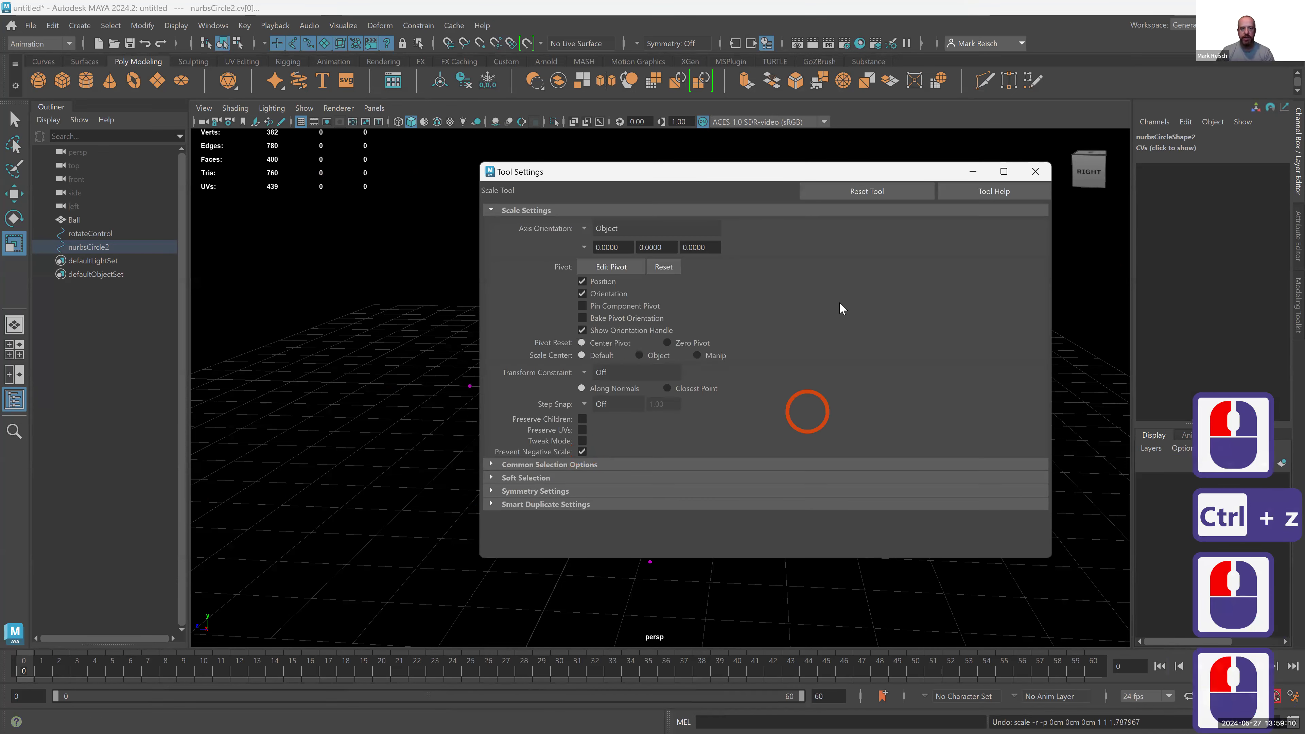
pyautogui.click(1045, 178)
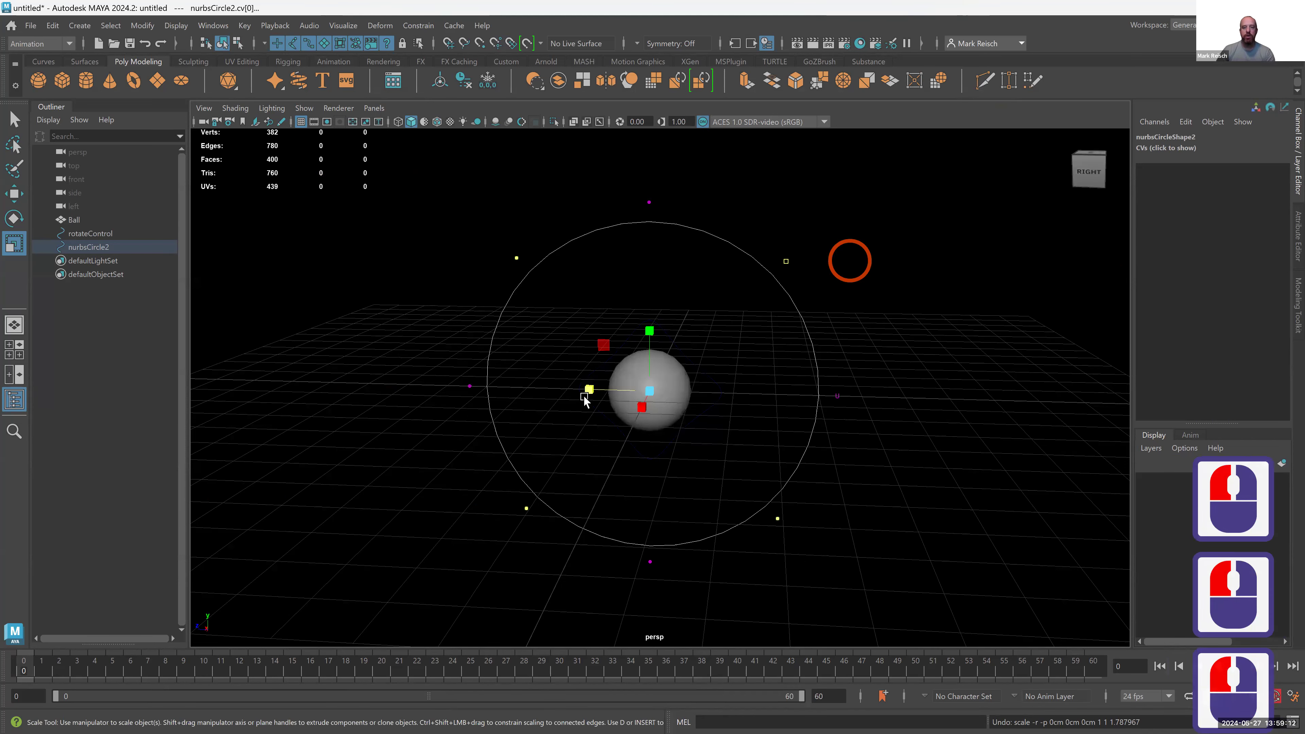
# - Scale the outer curve's four diagonal vertices along Z onto its vertical centre line and return to Object Mode with the Move tool active
pyautogui.moveTo(586, 393); pyautogui.dragTo(1013, 386)
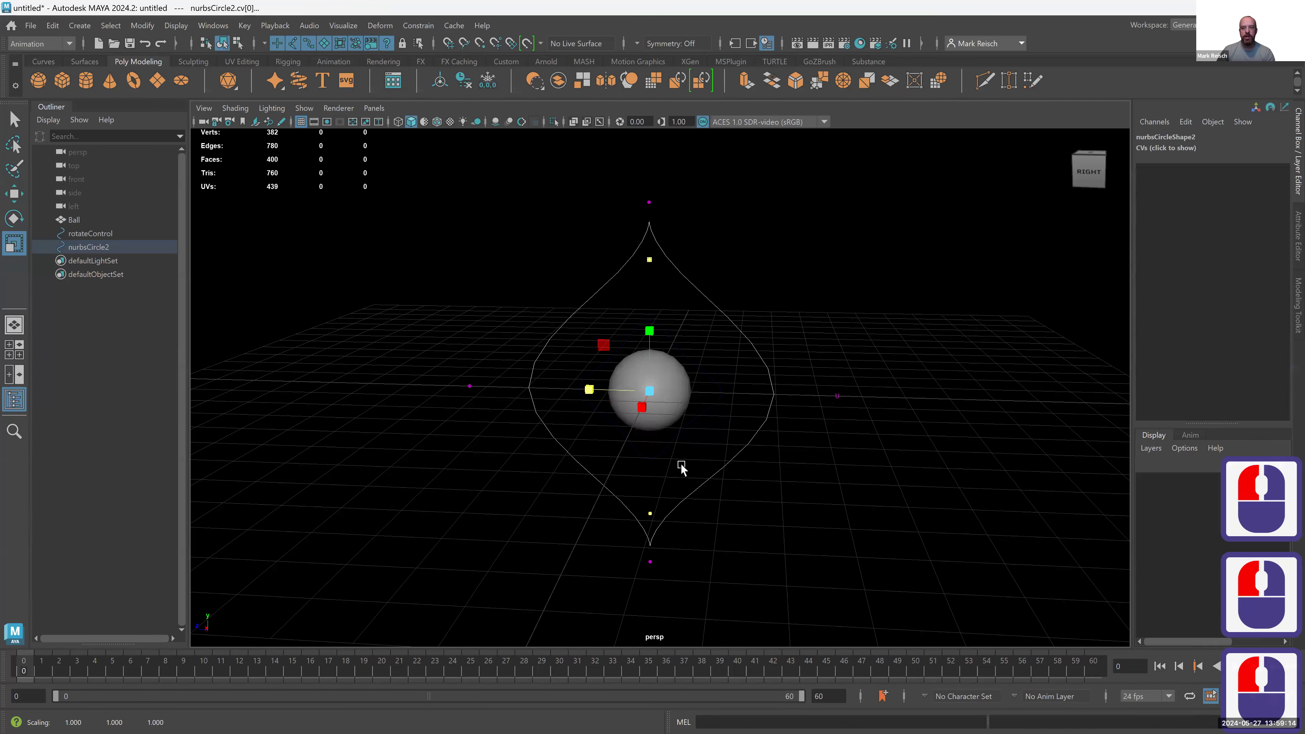
pyautogui.keyDown('alt'); pyautogui.moveTo(803, 370); pyautogui.dragTo(604, 394); pyautogui.keyUp('alt')
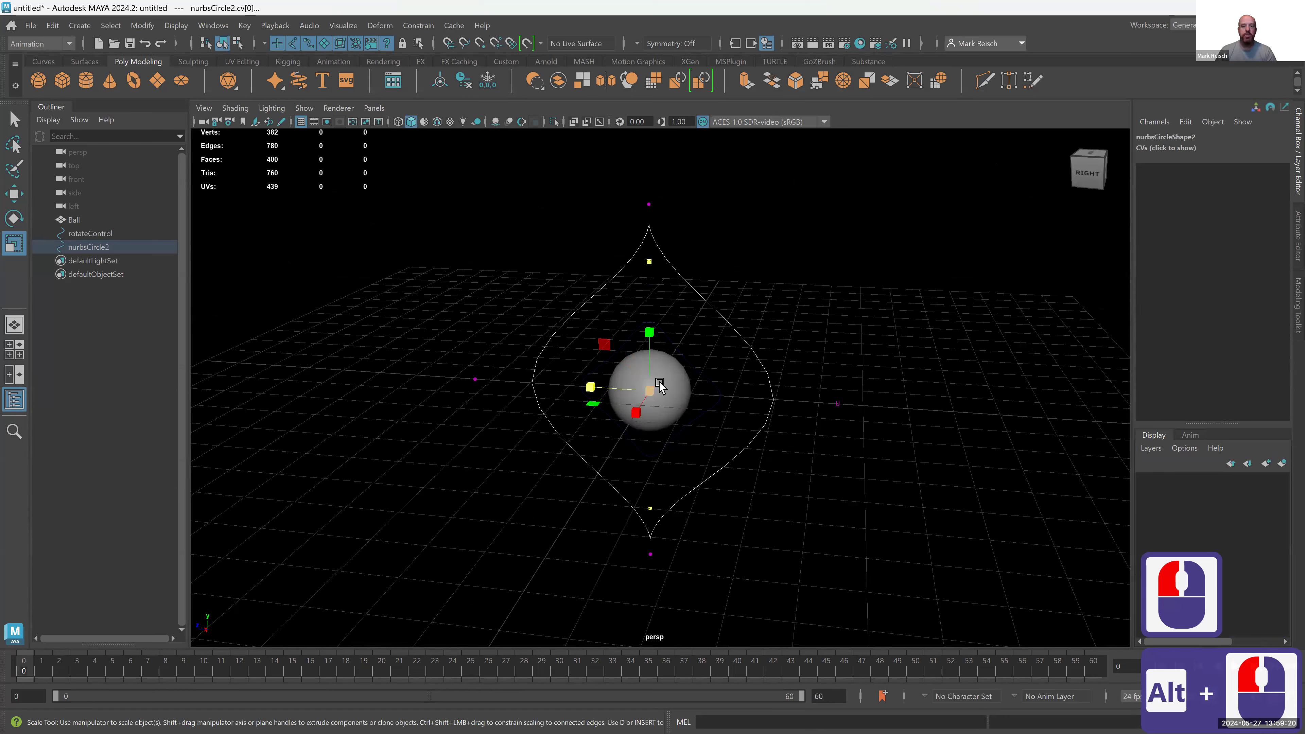
pyautogui.press('w')
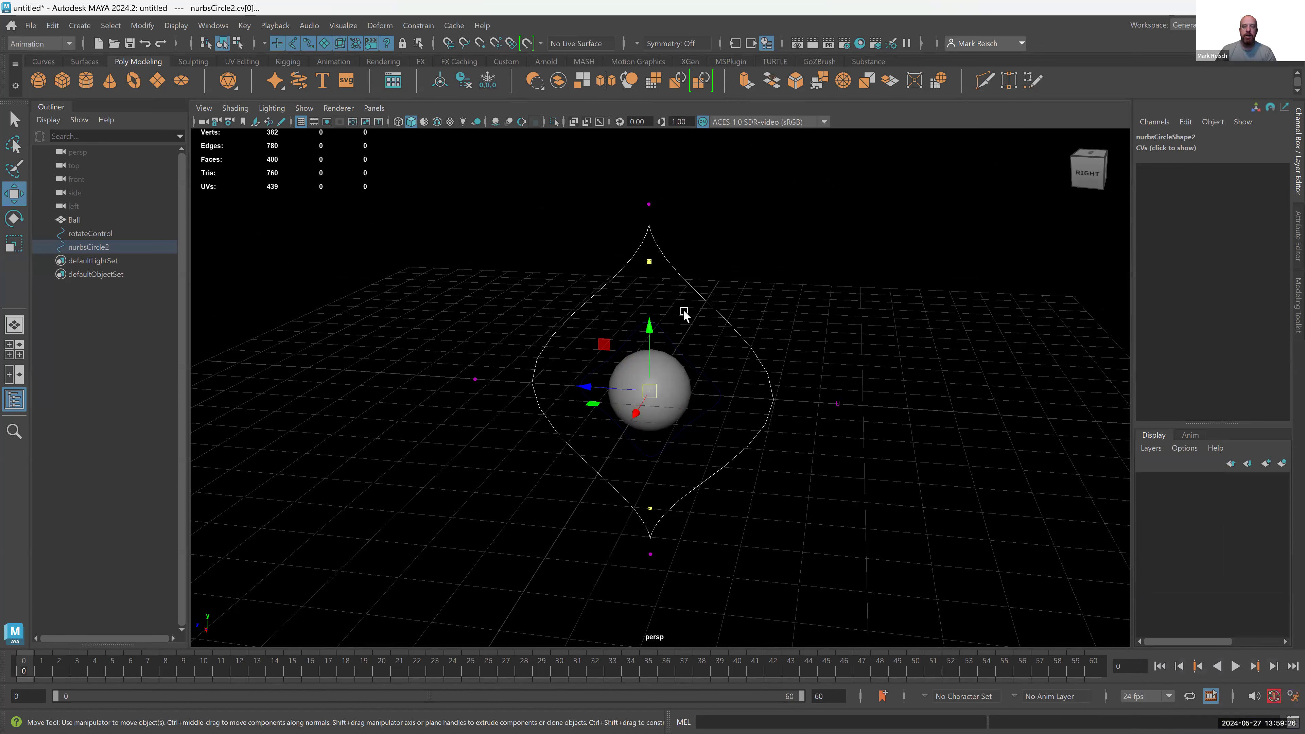
pyautogui.rightClick(705, 304)
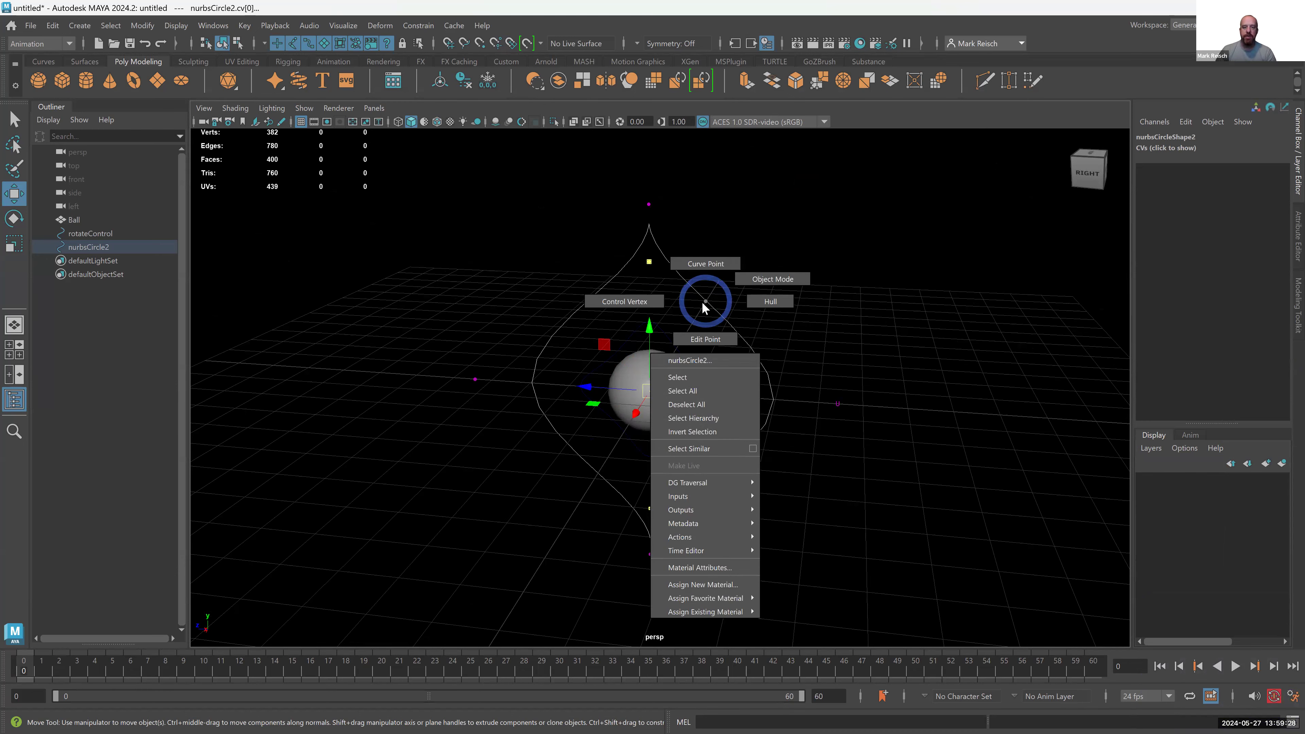
pyautogui.click(781, 279)
pyautogui.keyDown('alt'); pyautogui.moveTo(669, 312); pyautogui.dragTo(921, 431); pyautogui.keyUp('alt')
pyautogui.click(738, 262)
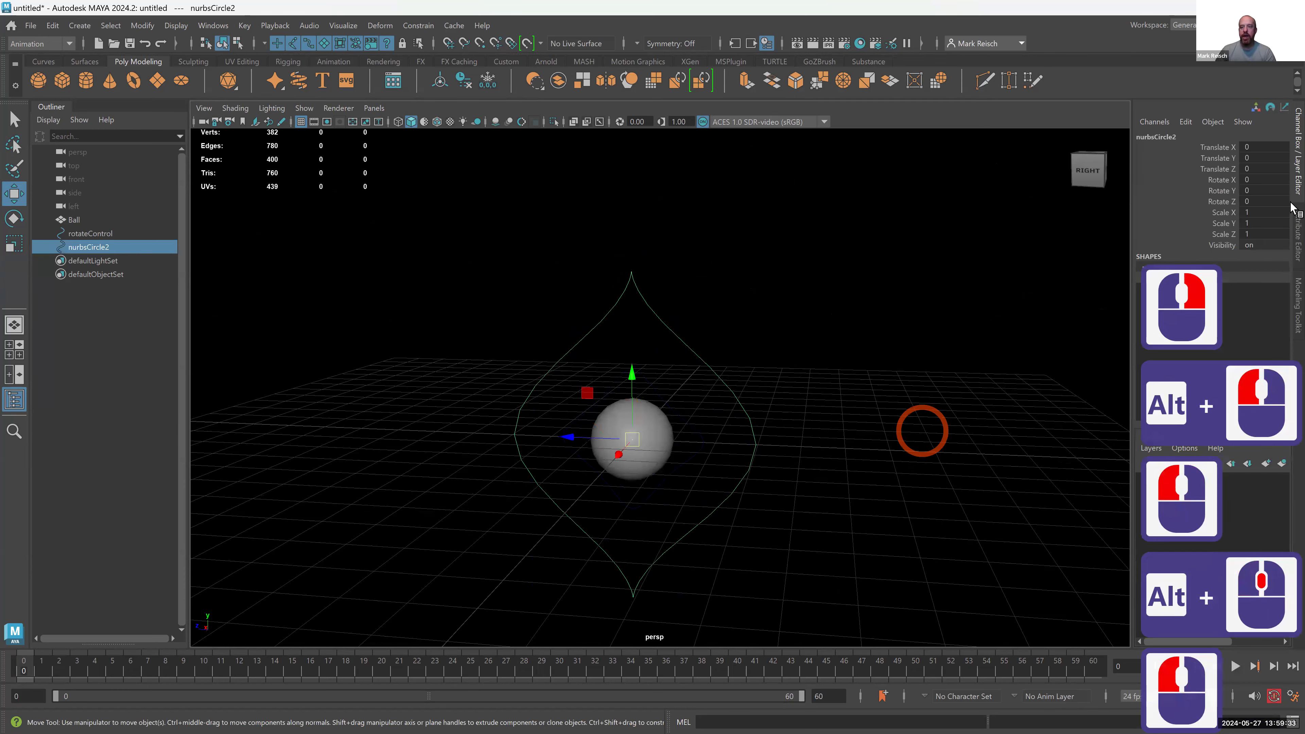
# - Rename the pointed outer curve as masterMove
pyautogui.click(1153, 137)
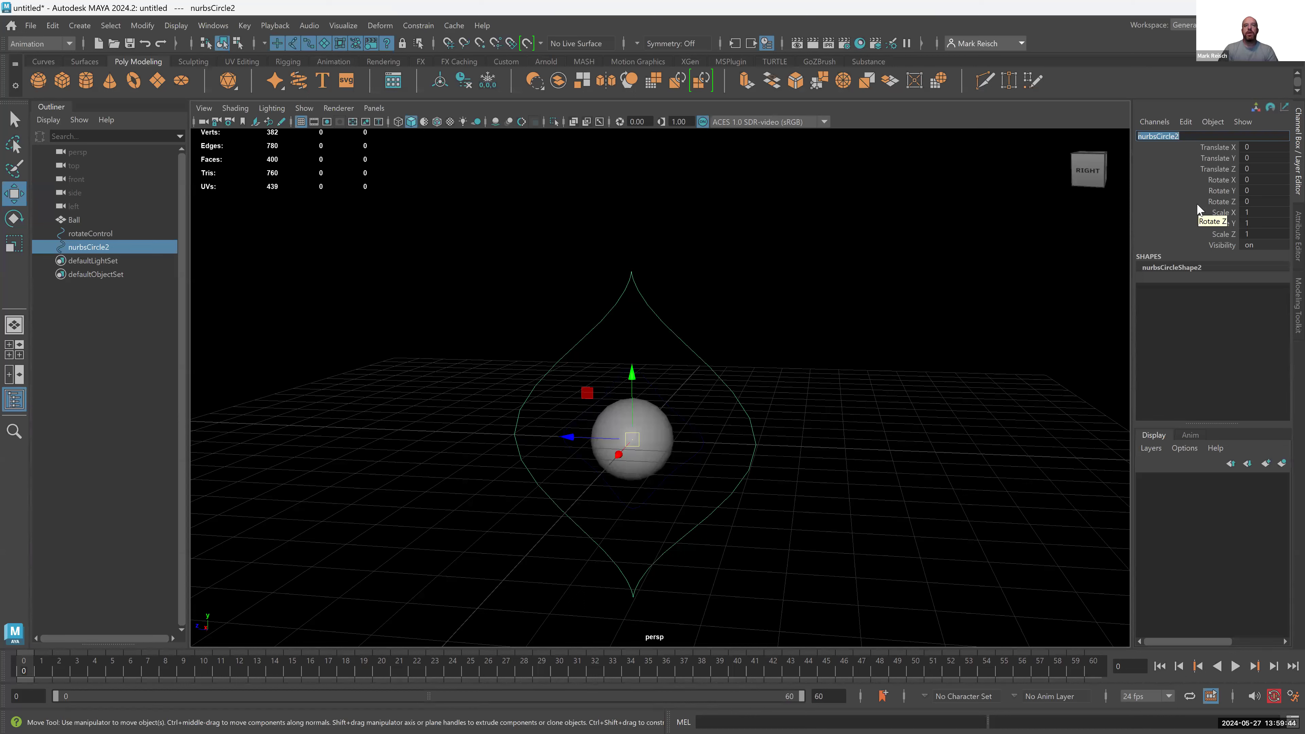
pyautogui.write('m')
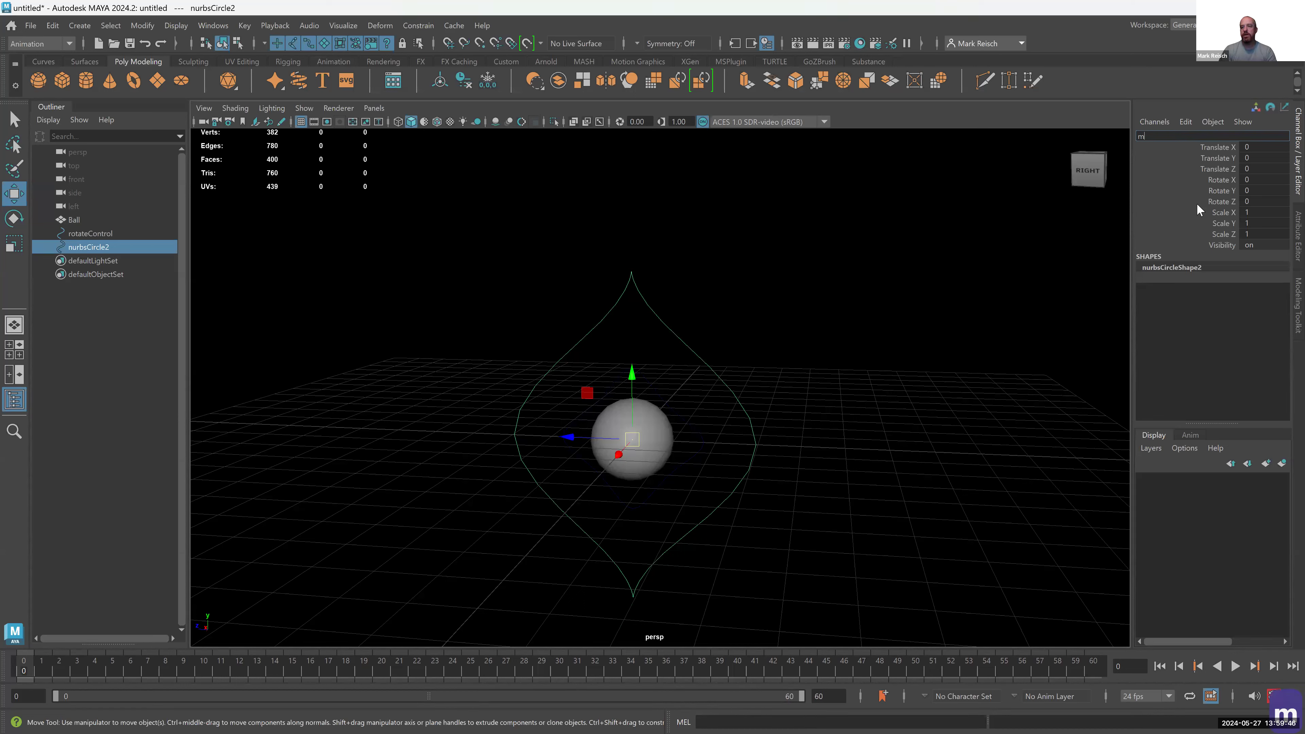
pyautogui.write('asterMove')
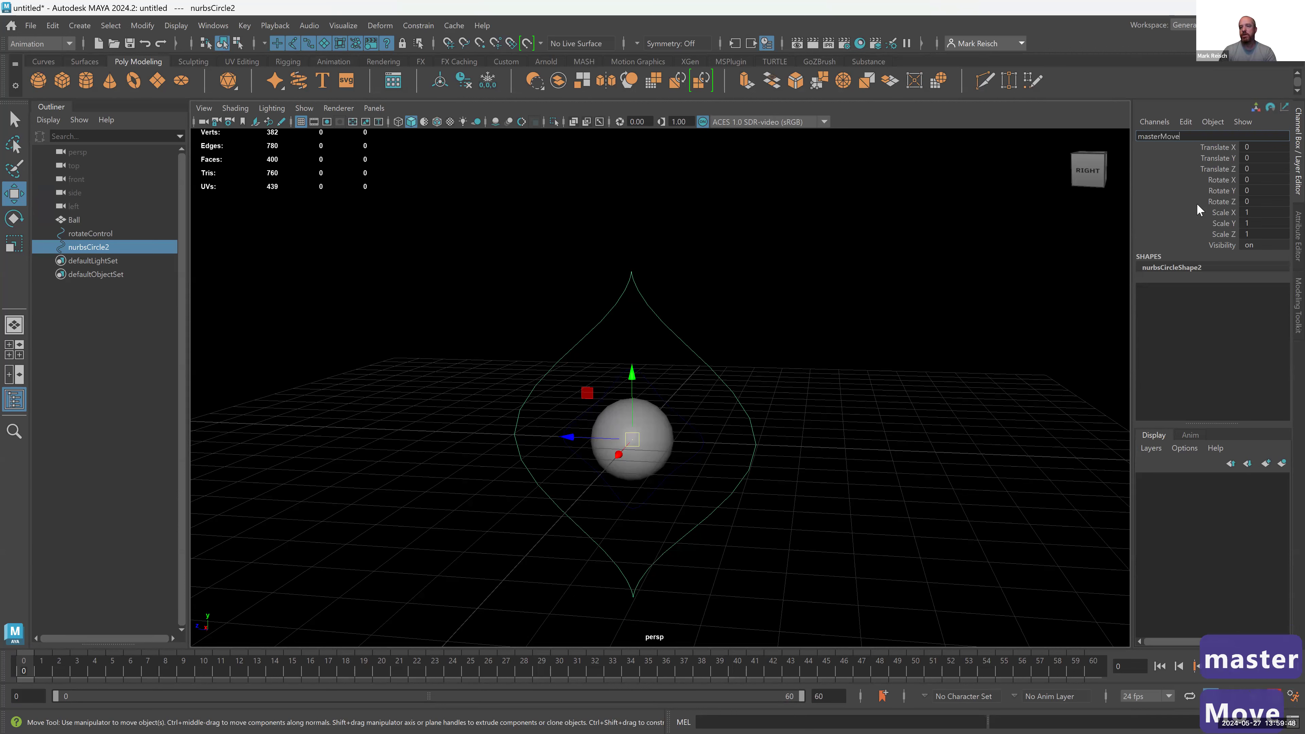
pyautogui.press('Return')
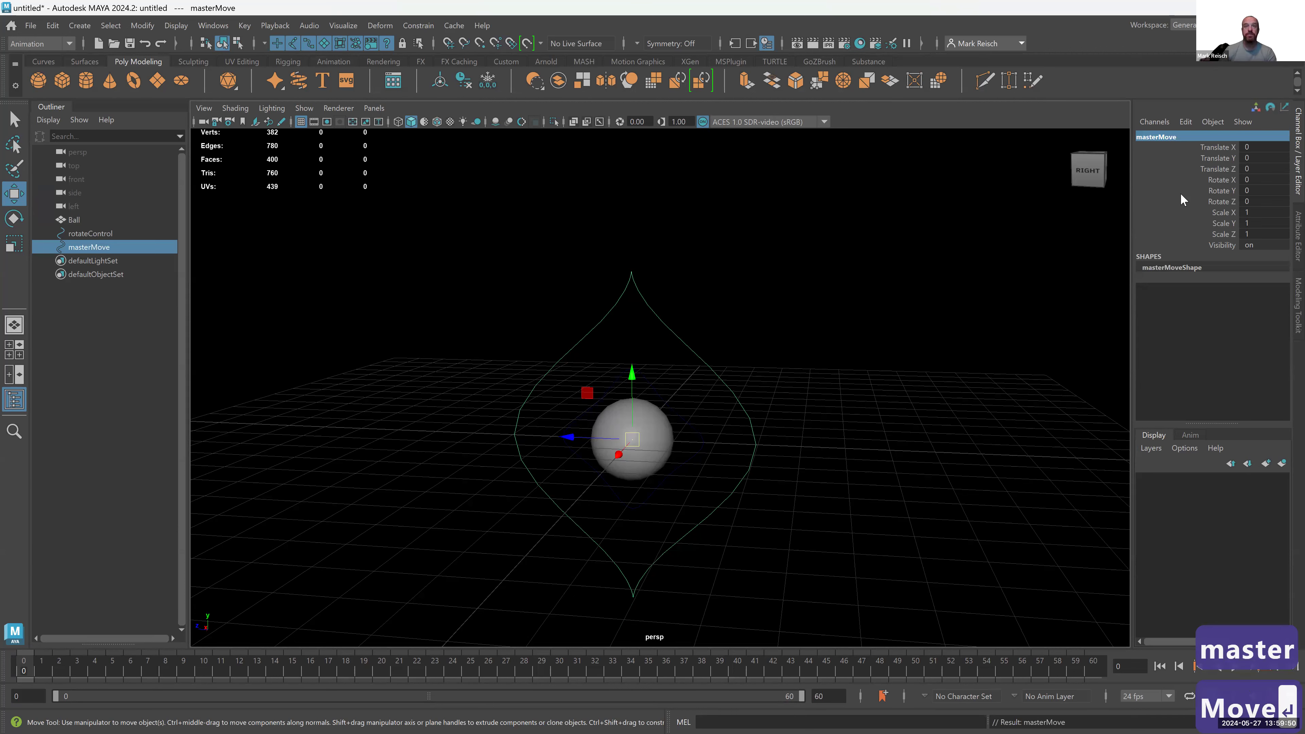
# - Switch the viewport background to gray and freeze the transformations of Ball, rotateControl and masterMove
pyautogui.scroll(-3, 1088, 170)
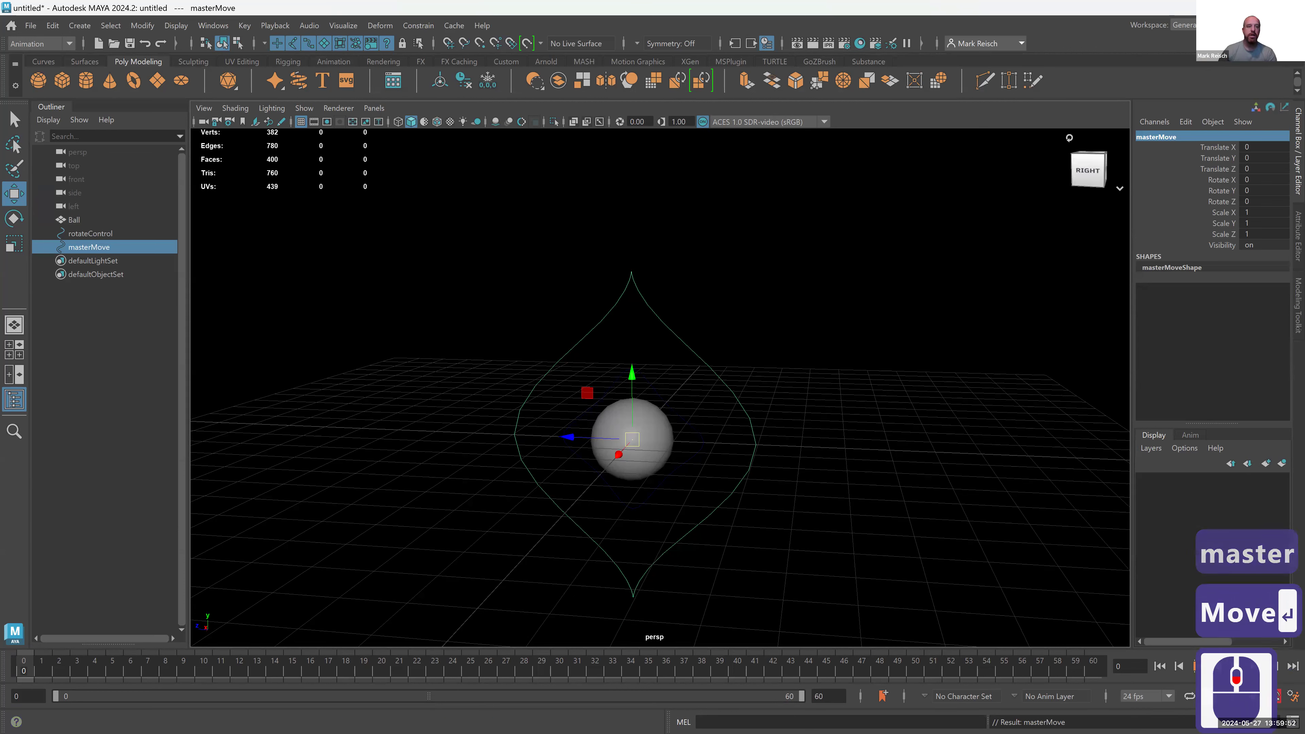
pyautogui.scroll(-2, 1089, 170)
pyautogui.scroll(-1, 1088, 170)
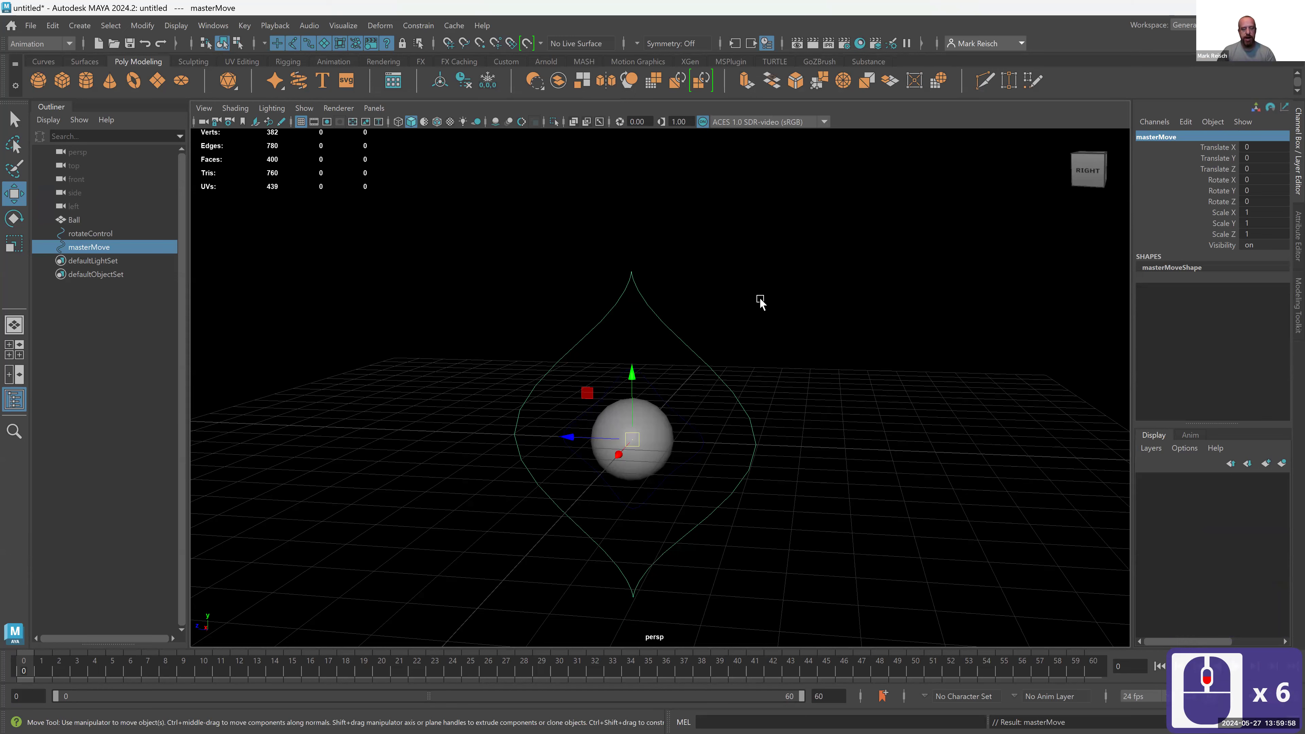
pyautogui.hotkey('alt', 'b')
pyautogui.moveTo(778, 262); pyautogui.dragTo(388, 548)
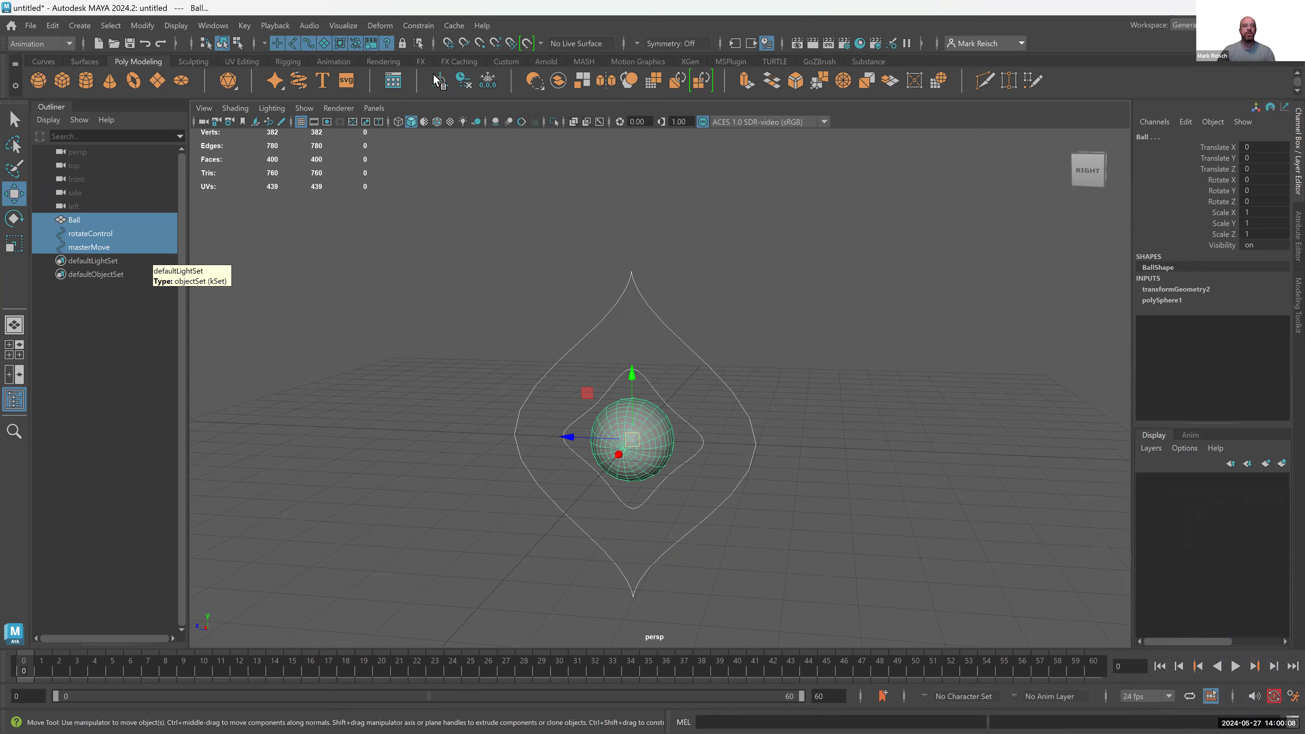
pyautogui.click(488, 81)
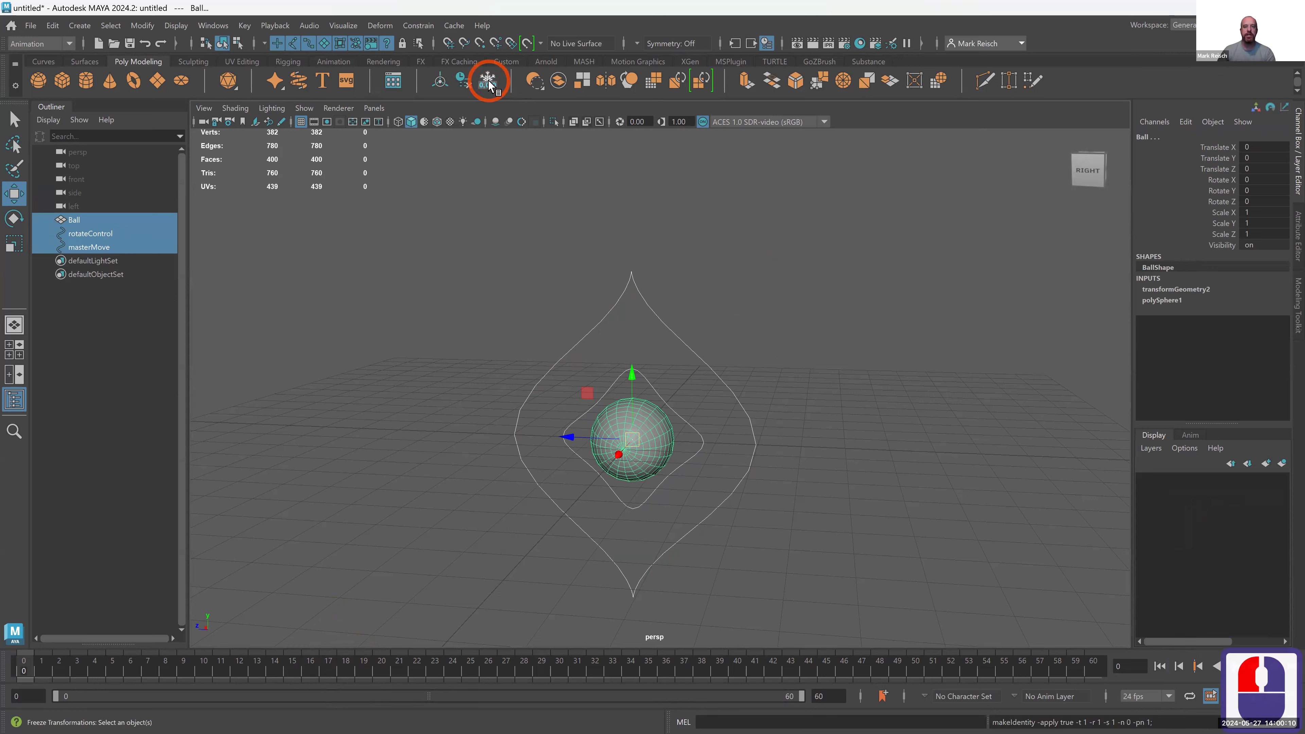
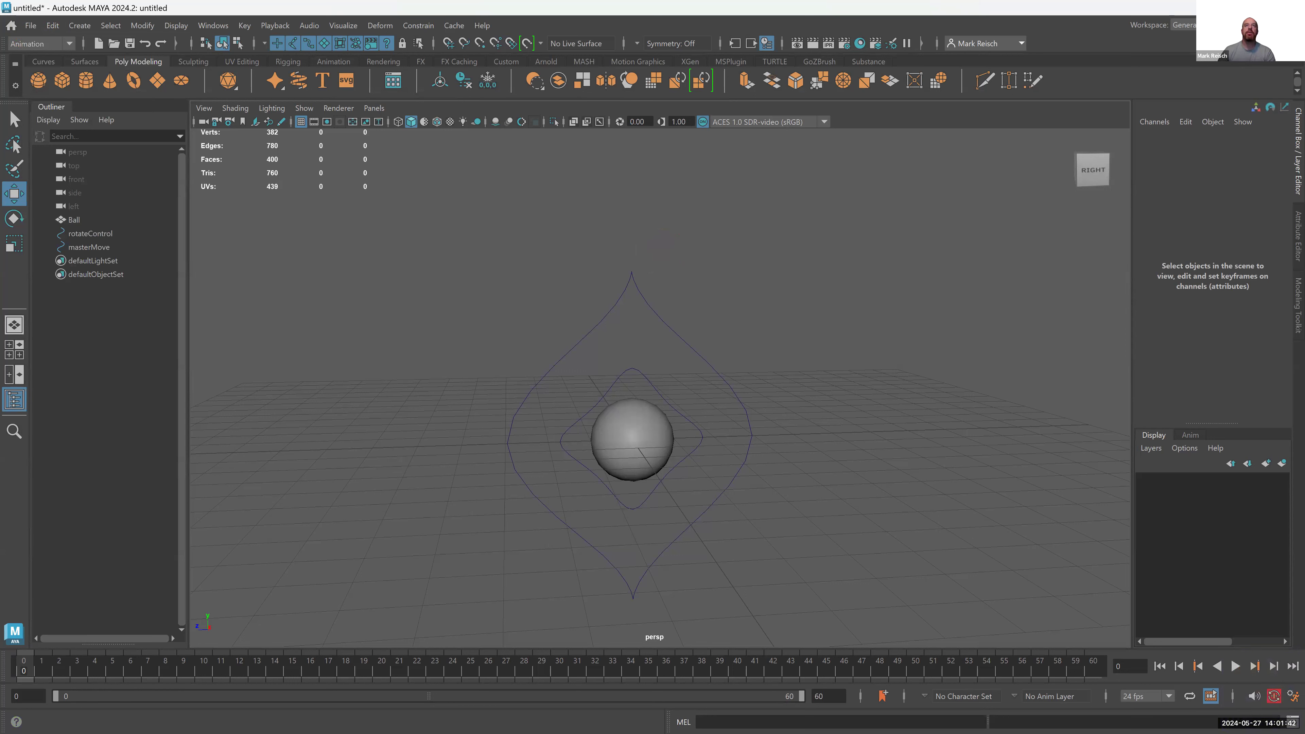
pyautogui.moveTo(678, 303); pyautogui.dragTo(572, 317)
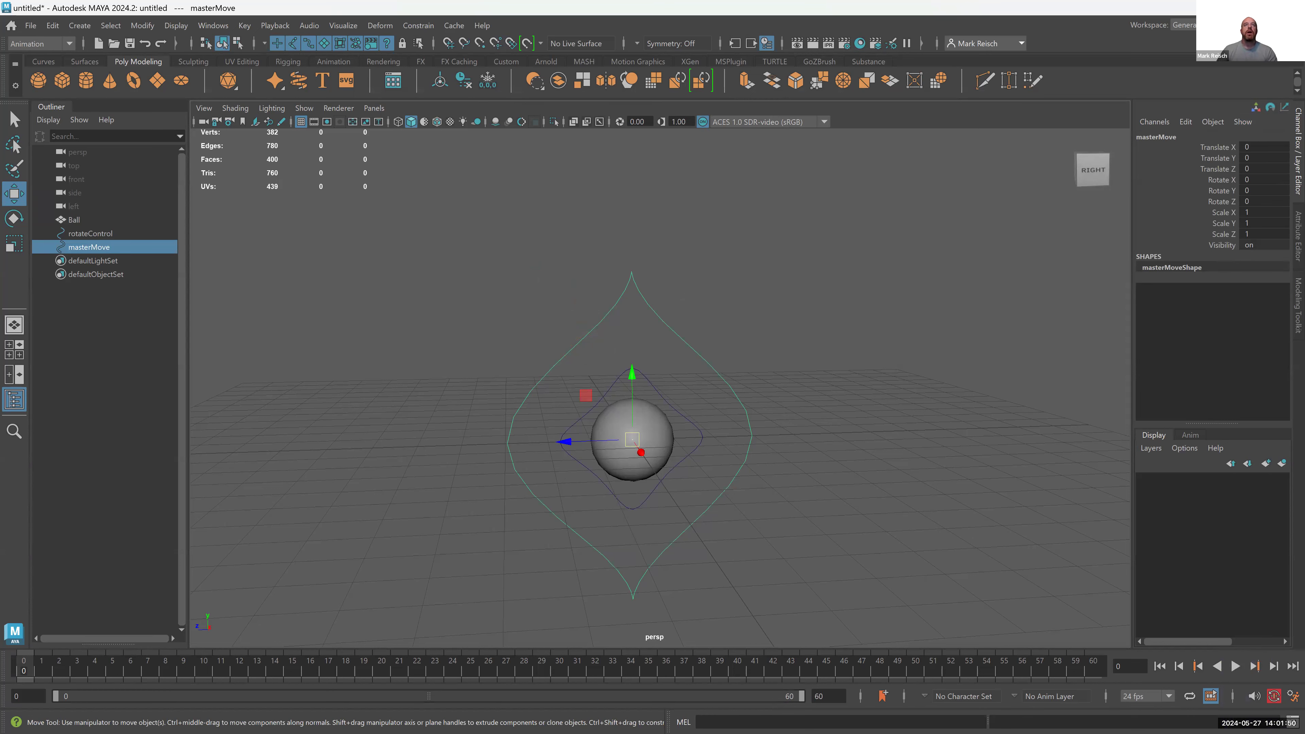
pyautogui.scroll(-1, 660, 380)
pyautogui.scroll(-1, 620, 100)
pyautogui.click(678, 301)
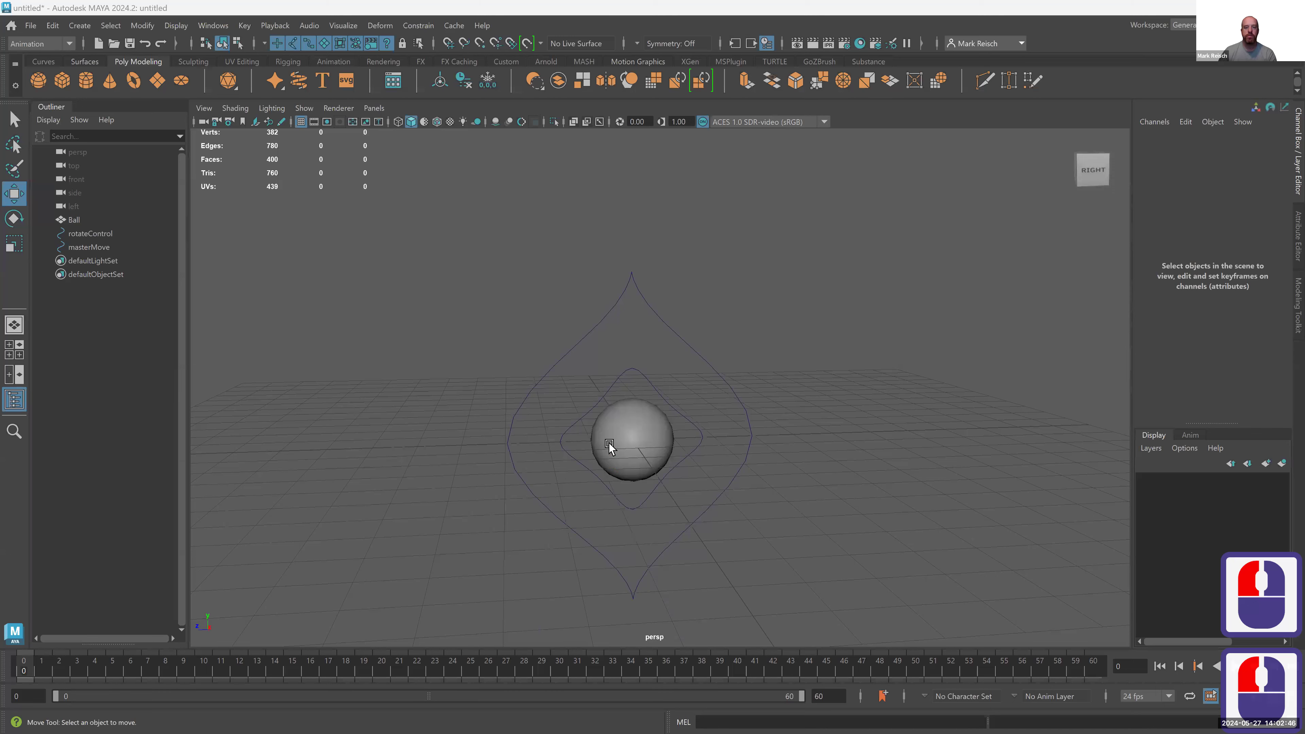
pyautogui.click(583, 439)
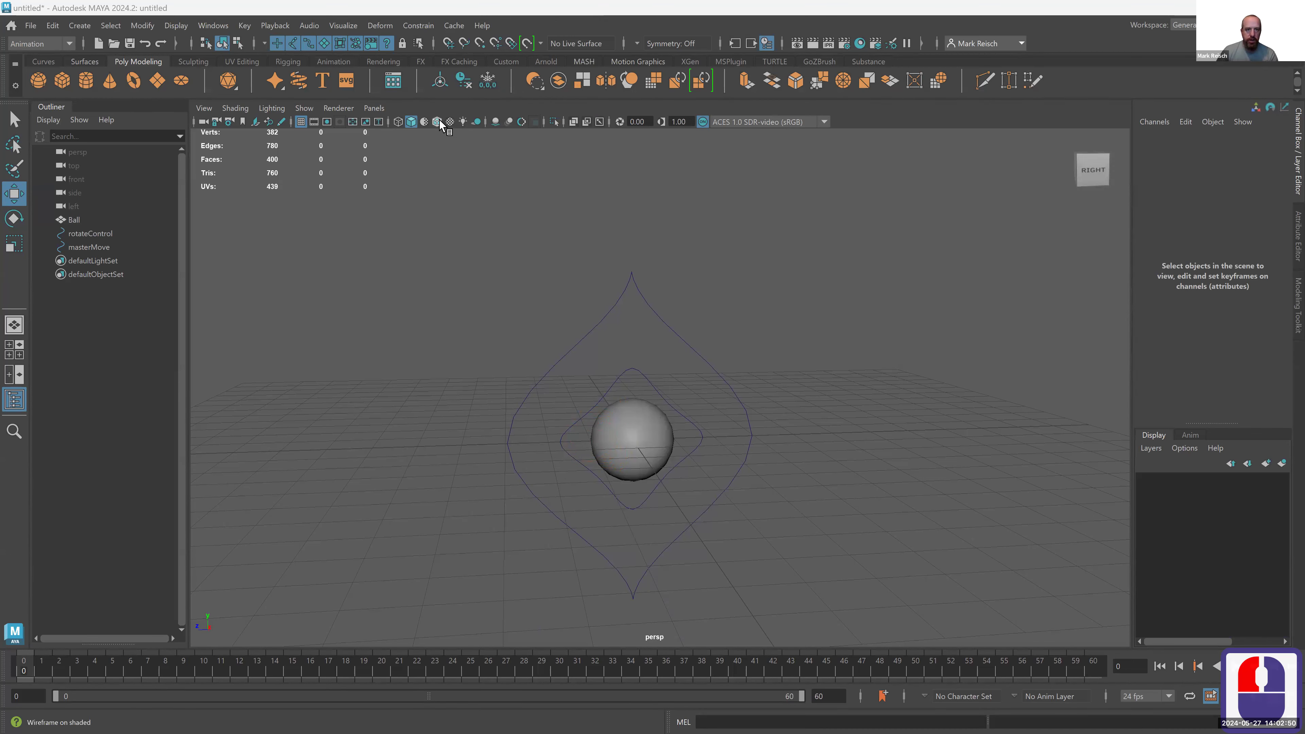
# - Inspect the viewport's shading options under magnification, turn on Wireframe on Shaded, and close the Magnifier
pyautogui.press('super+equal')
pyautogui.press('super+equal')
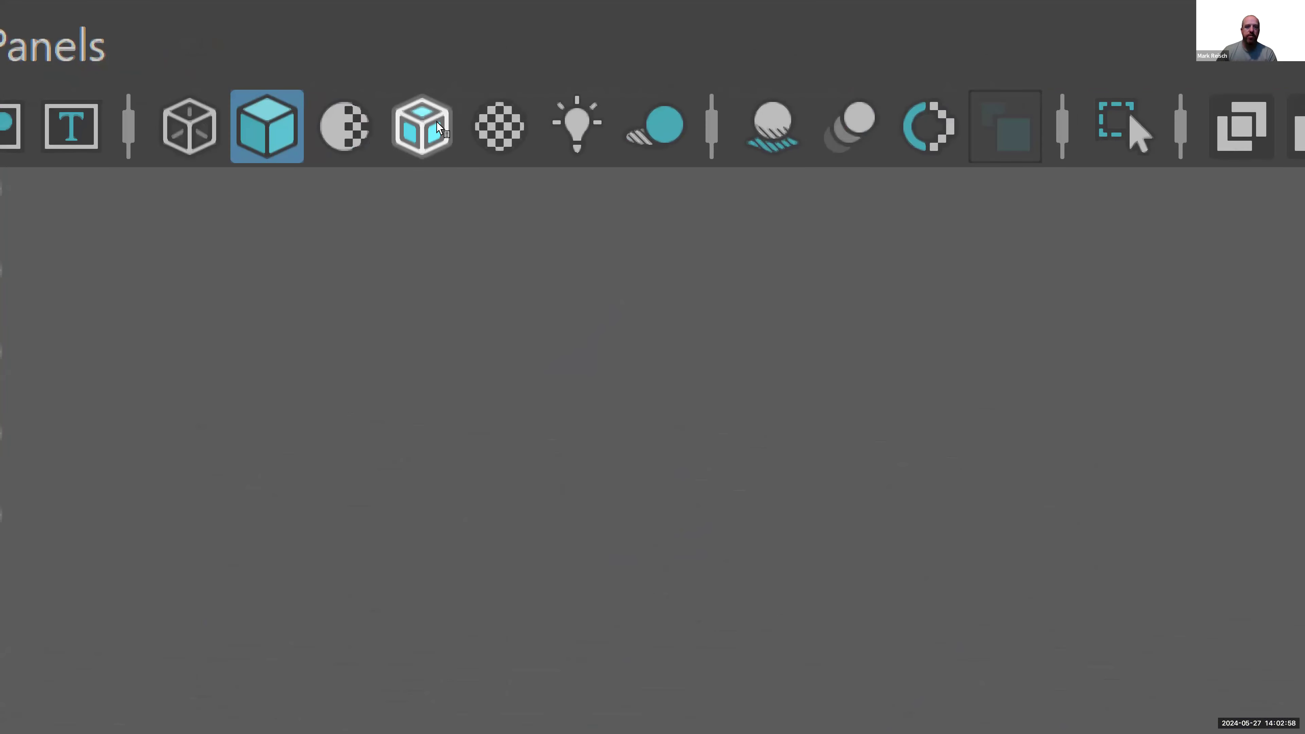
pyautogui.press('super+minus')
pyautogui.press('super+minus')
pyautogui.press('super+minus')
pyautogui.press('super+minus')
pyautogui.press('super+minus')
pyautogui.press('super+minus')
pyautogui.press('super+minus')
pyautogui.press('super+minus')
pyautogui.press('super+minus')
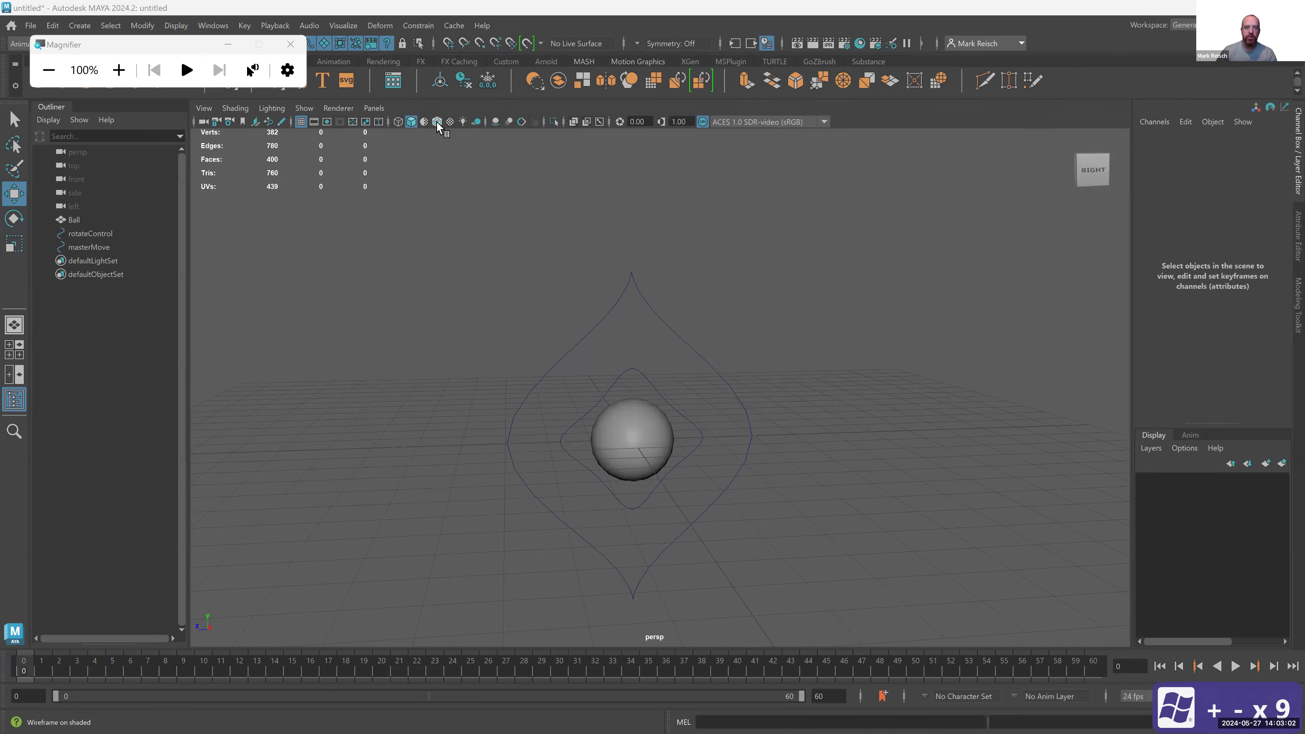
pyautogui.click(436, 122)
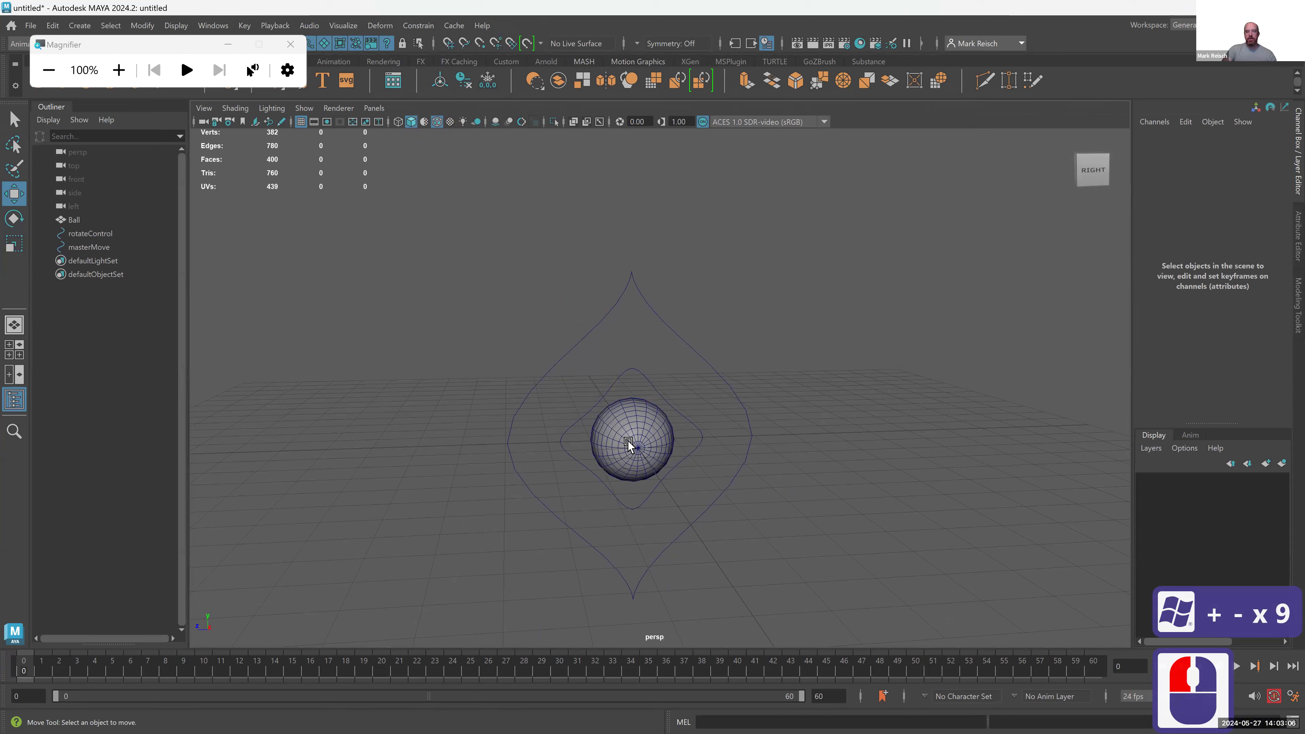
pyautogui.click(295, 44)
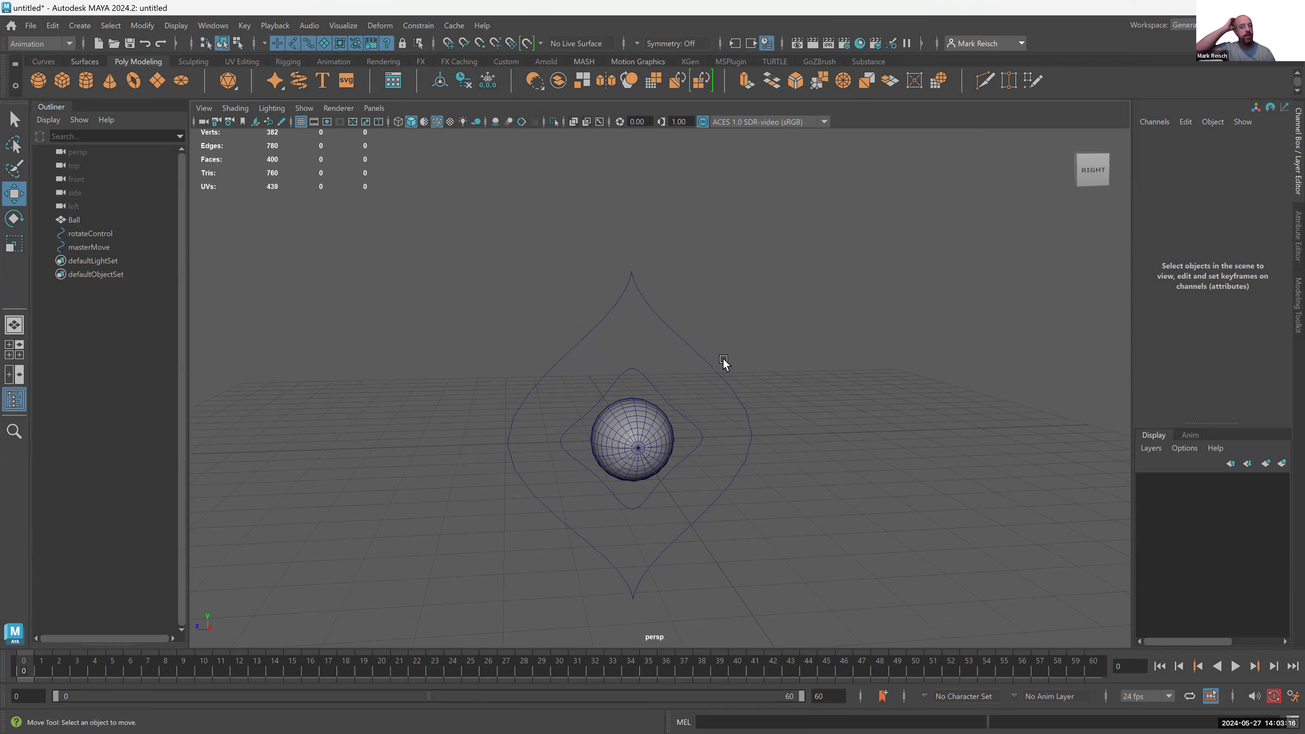
# - Select rotateControl and shrink the Move manipulator until it is about the size of the inner curve
pyautogui.click(639, 377)
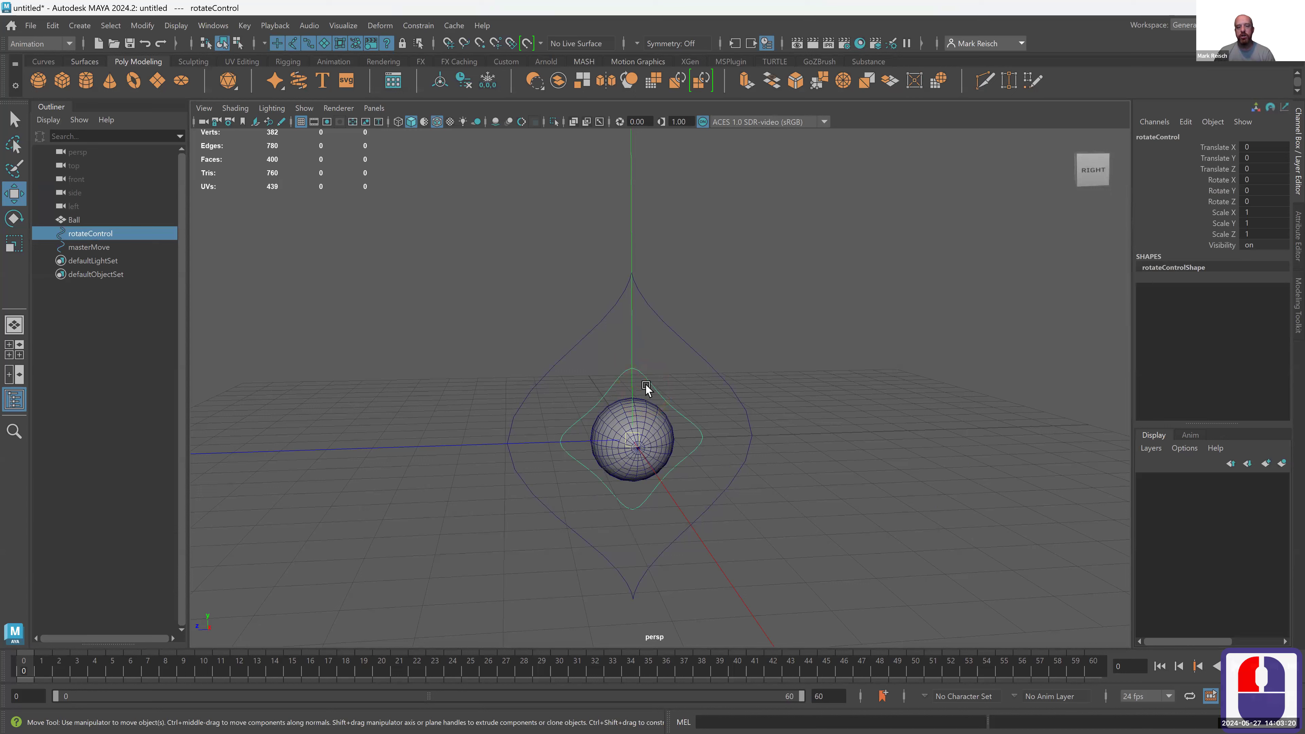
pyautogui.press('-')
pyautogui.press('-')
pyautogui.press('-')
pyautogui.press('-')
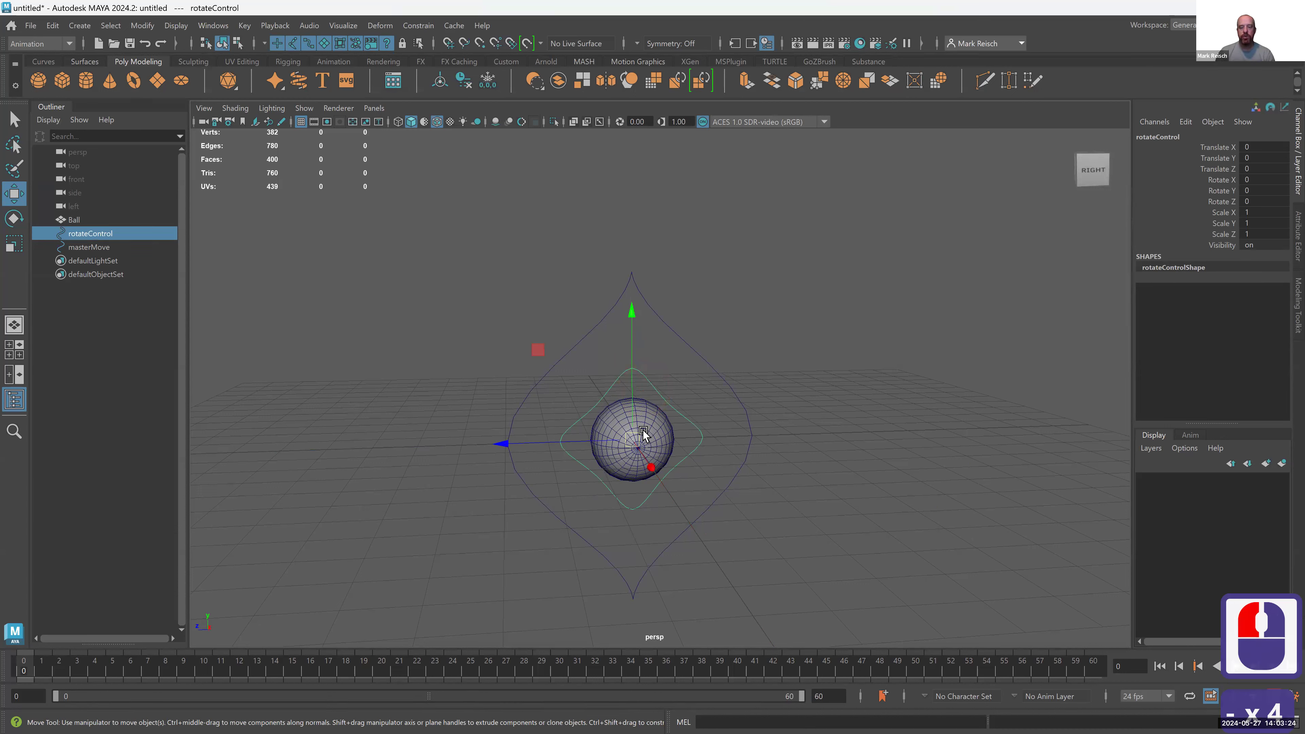
pyautogui.press('-')
pyautogui.press('-')
pyautogui.press('-')
pyautogui.press('-')
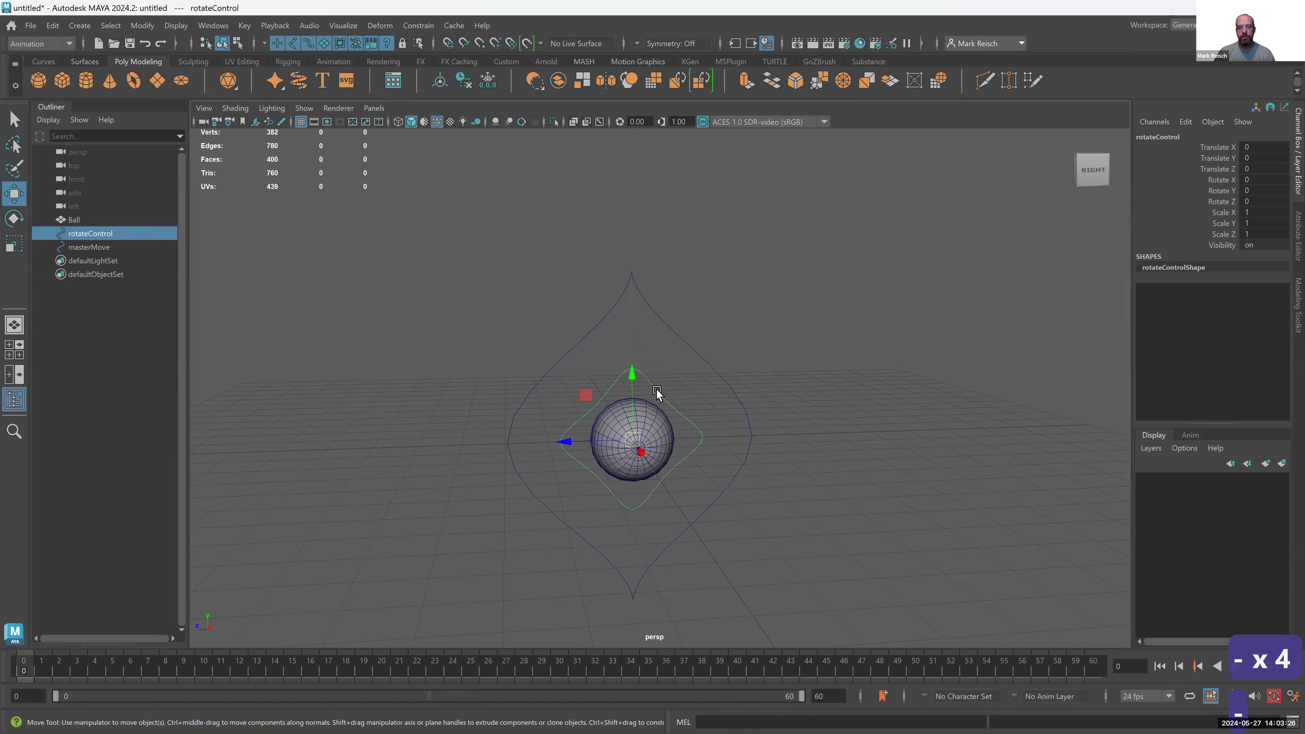
# - Create a polygon helix and move it along Z to about -7.453, away from the ball
pyautogui.keyDown('alt'); pyautogui.moveTo(651, 422); pyautogui.dragTo(951, 467, button='right'); pyautogui.keyUp('alt')
pyautogui.click(80, 25)
pyautogui.keyDown('alt'); pyautogui.moveTo(459, 389); pyautogui.dragTo(618, 388, button='right'); pyautogui.keyUp('alt')
pyautogui.moveTo(574, 407); pyautogui.dragTo(869, 432)
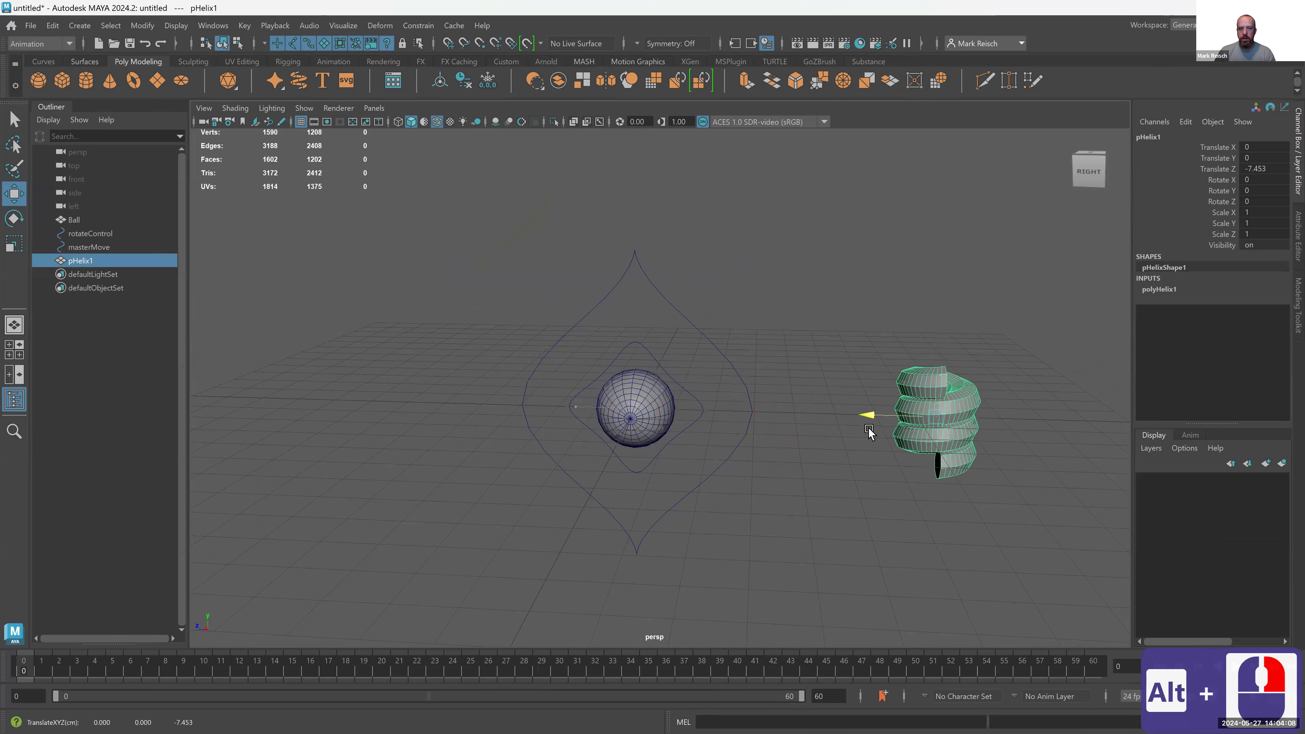
# - Create a polygon pyramid and move it along Z to about -9.973, beyond the helix
pyautogui.press('space')
pyautogui.click(705, 353)
pyautogui.moveTo(571, 407); pyautogui.dragTo(969, 416)
# - Examine the helix and the pyramid up close, selecting each in turn to check that they are separate objects
pyautogui.keyDown('alt'); pyautogui.moveTo(720, 401); pyautogui.dragTo(802, 406, button='right'); pyautogui.keyUp('alt')
pyautogui.keyDown('alt'); pyautogui.moveTo(873, 411); pyautogui.dragTo(642, 407, button='middle'); pyautogui.keyUp('alt')
pyautogui.keyDown('alt'); pyautogui.moveTo(668, 370); pyautogui.dragTo(689, 463); pyautogui.keyUp('alt')
pyautogui.keyDown('alt'); pyautogui.moveTo(720, 421); pyautogui.dragTo(668, 412, button='middle'); pyautogui.keyUp('alt')
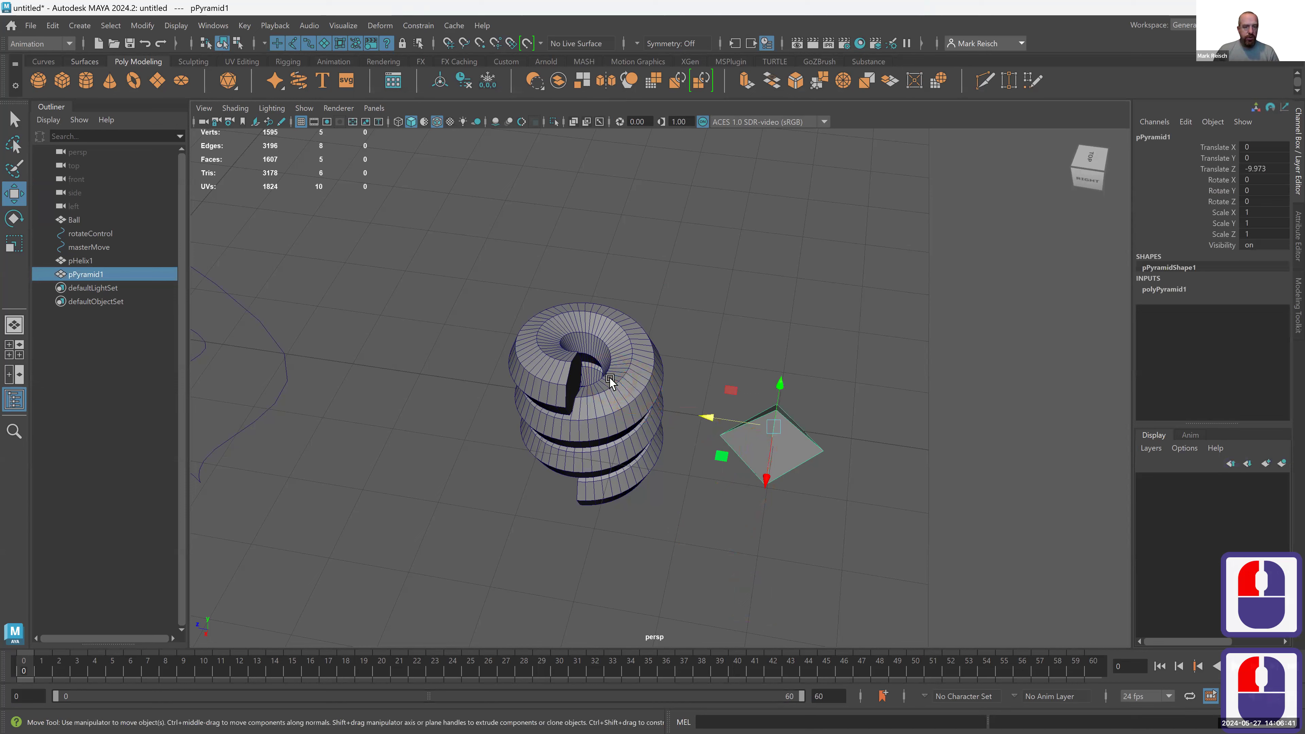
pyautogui.click(83, 261)
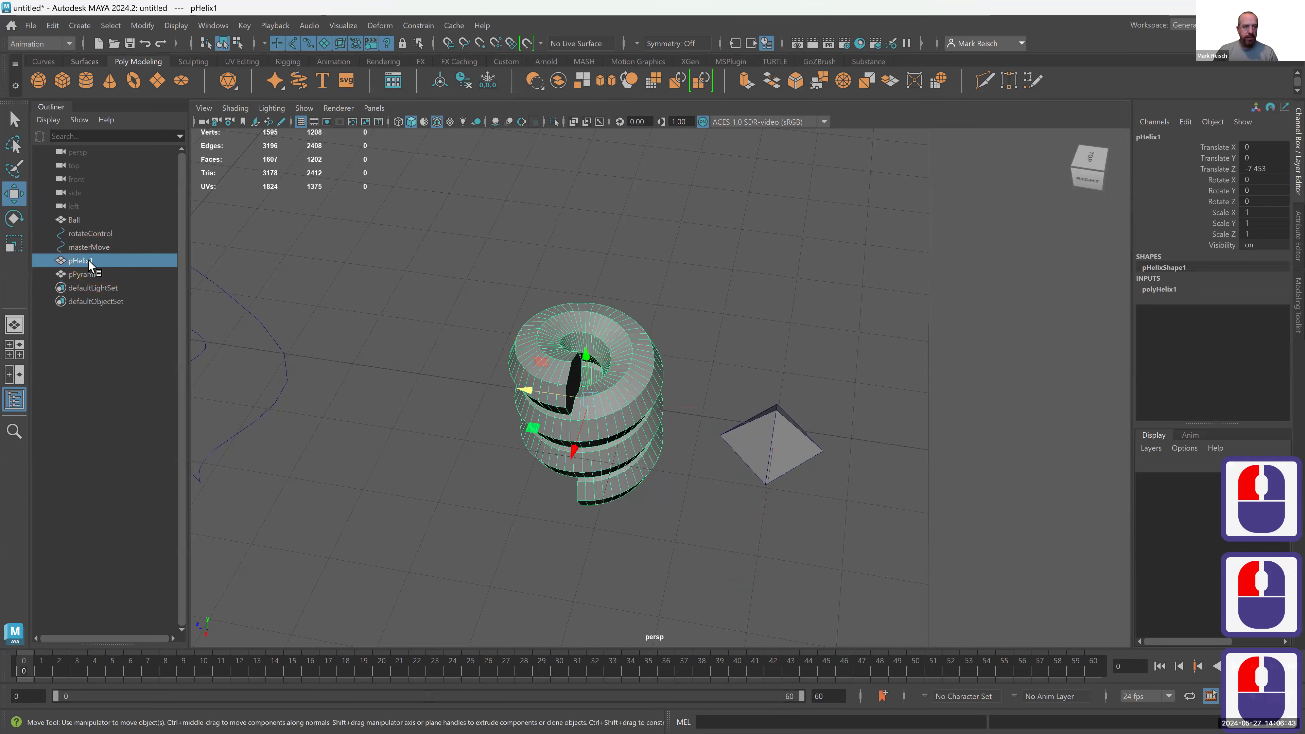
pyautogui.click(87, 274)
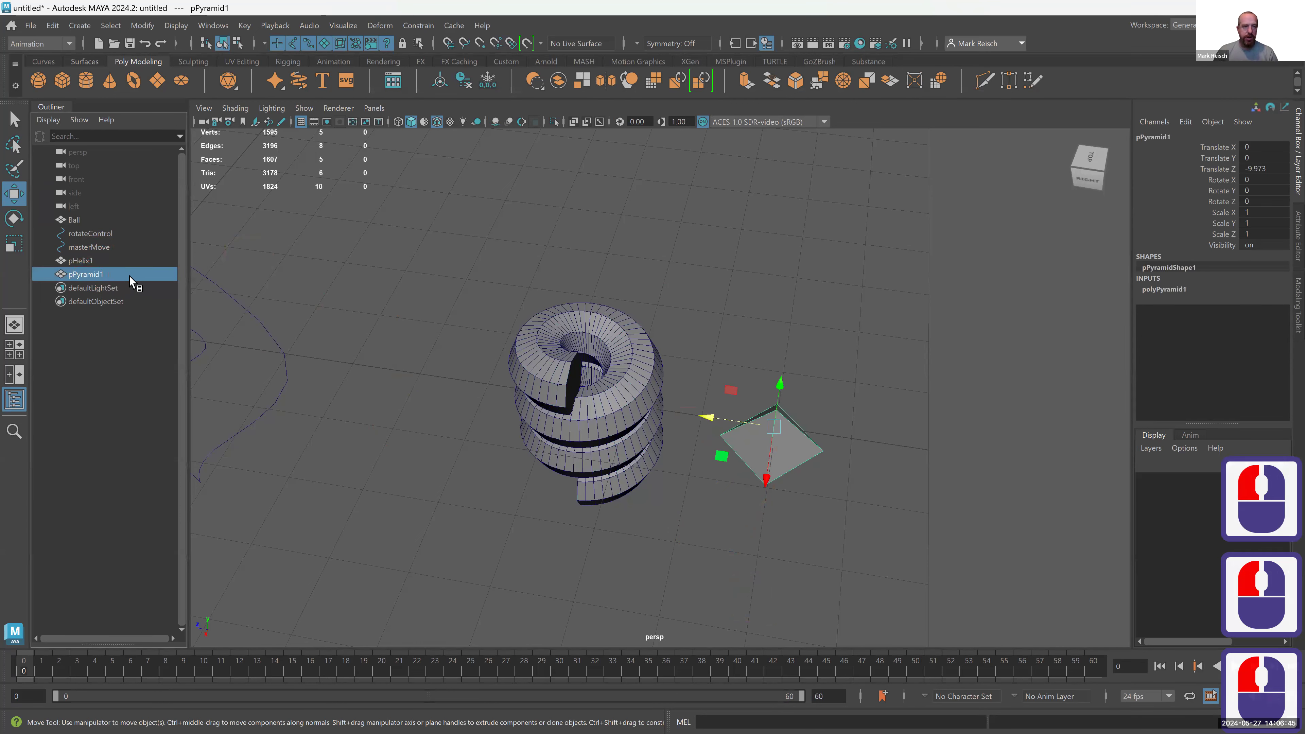
pyautogui.keyDown('alt'); pyautogui.moveTo(587, 453); pyautogui.dragTo(701, 417); pyautogui.keyUp('alt')
pyautogui.moveTo(702, 416)
pyautogui.keyDown('alt'); pyautogui.mouseDown(button='right')
pyautogui.moveTo(662, 471)
pyautogui.moveTo(686, 427)
pyautogui.mouseUp(button='right'); pyautogui.keyUp('alt')
pyautogui.keyDown('alt'); pyautogui.moveTo(686, 426); pyautogui.dragTo(619, 449); pyautogui.keyUp('alt')
pyautogui.keyDown('alt'); pyautogui.moveTo(761, 392); pyautogui.dragTo(635, 438, button='middle'); pyautogui.keyUp('alt')
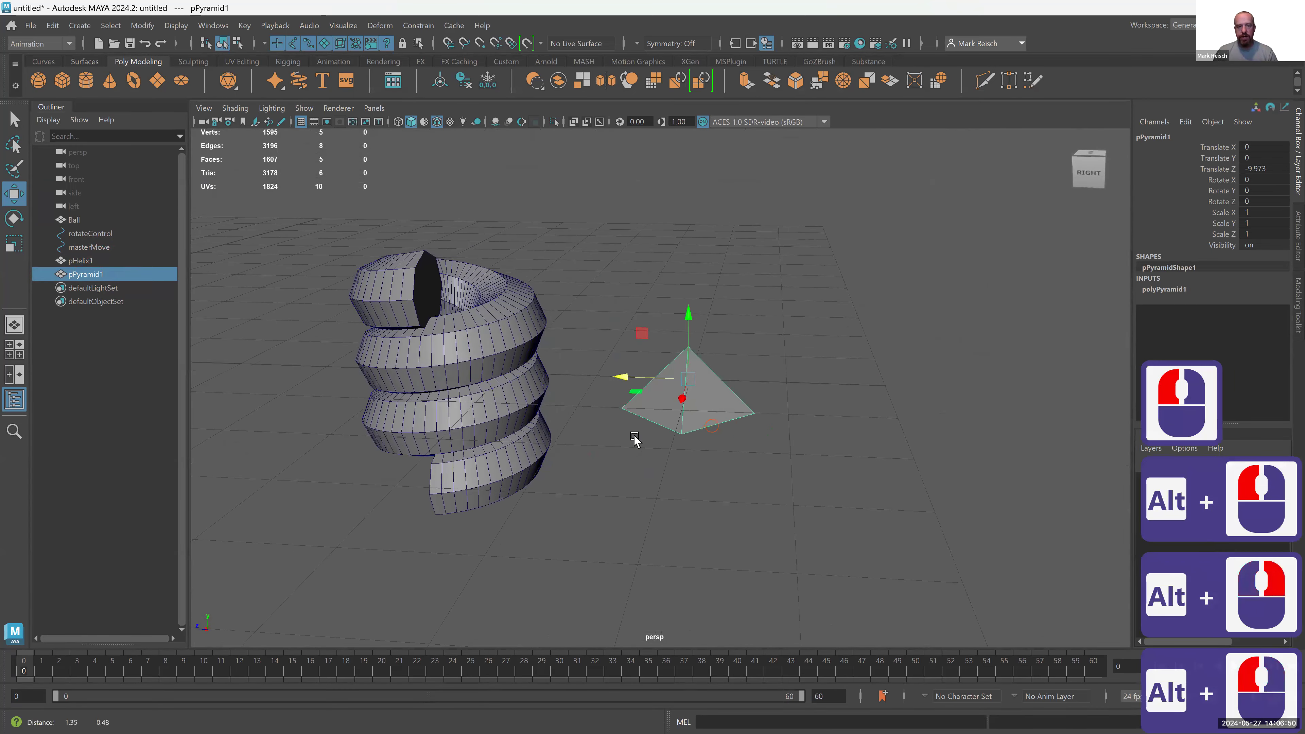
pyautogui.click(511, 353)
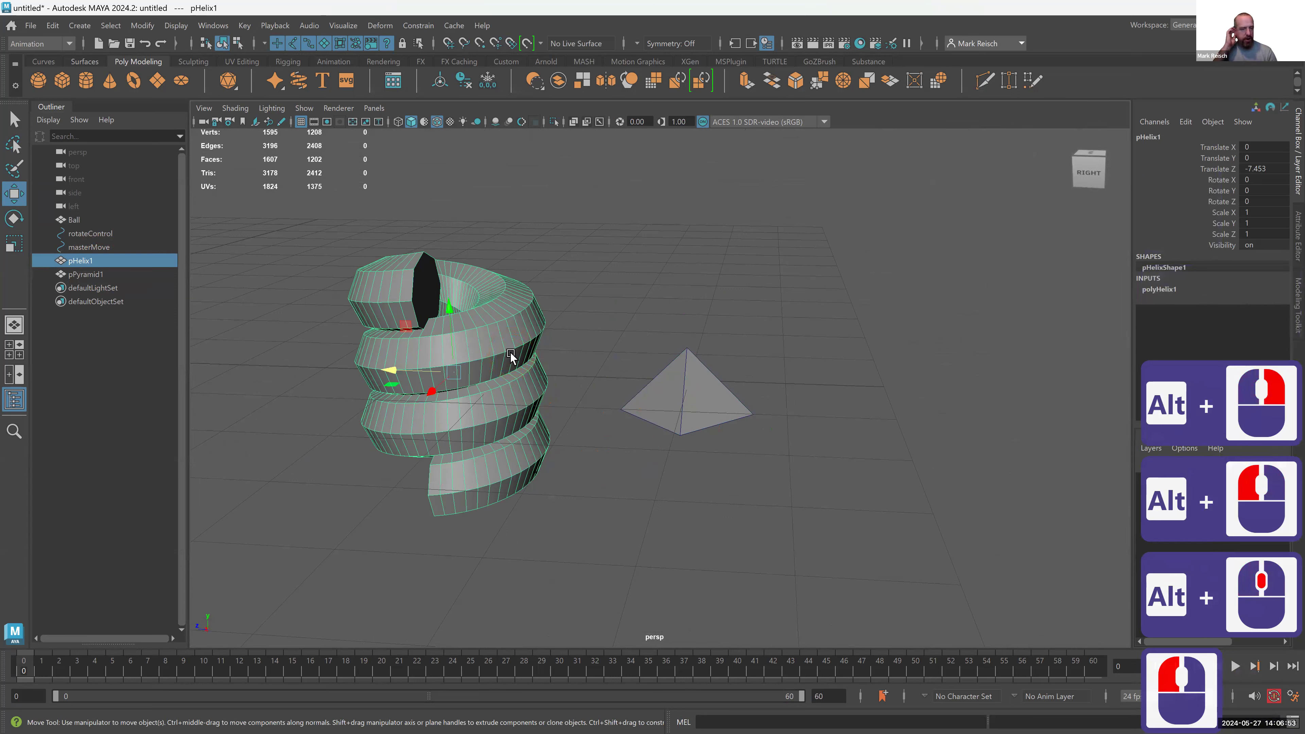
# - Parent the pyramid under the helix and expand the hierarchy, trying an unparent and undoing it
pyautogui.click(661, 389)
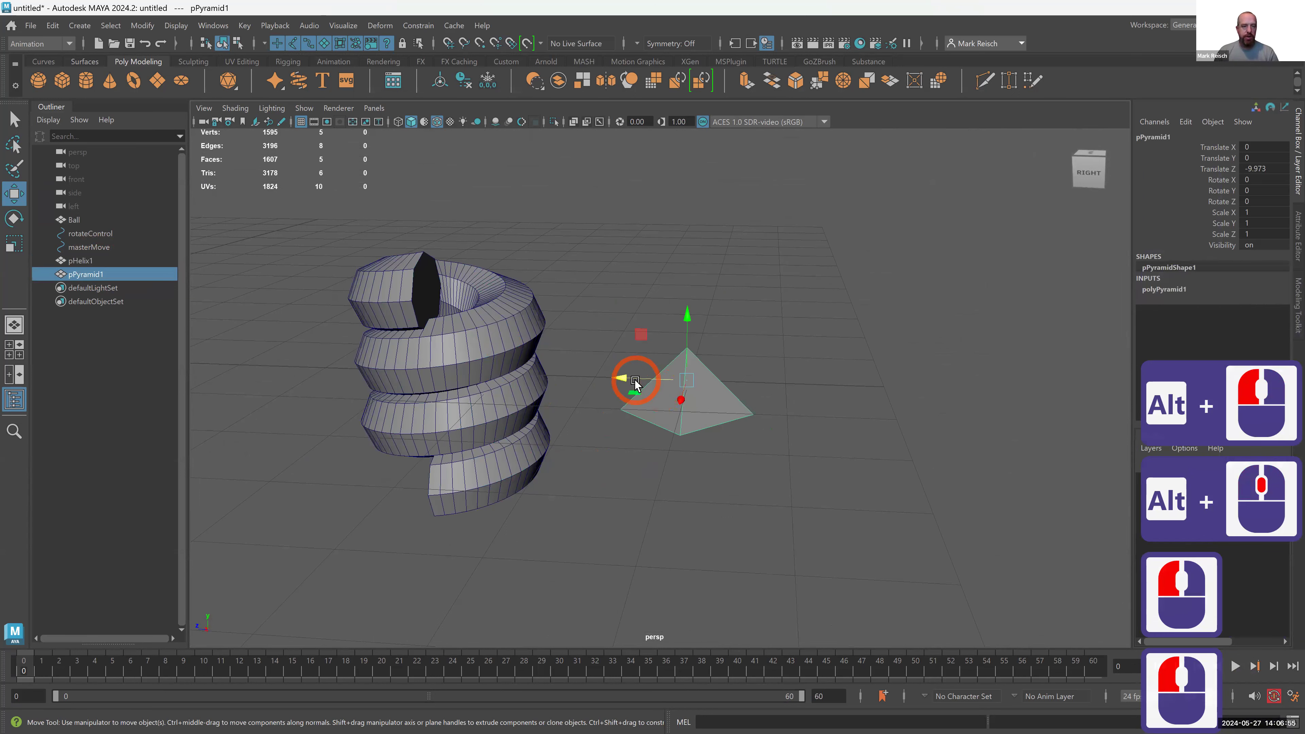
pyautogui.moveTo(87, 276); pyautogui.dragTo(63, 263, button='middle')
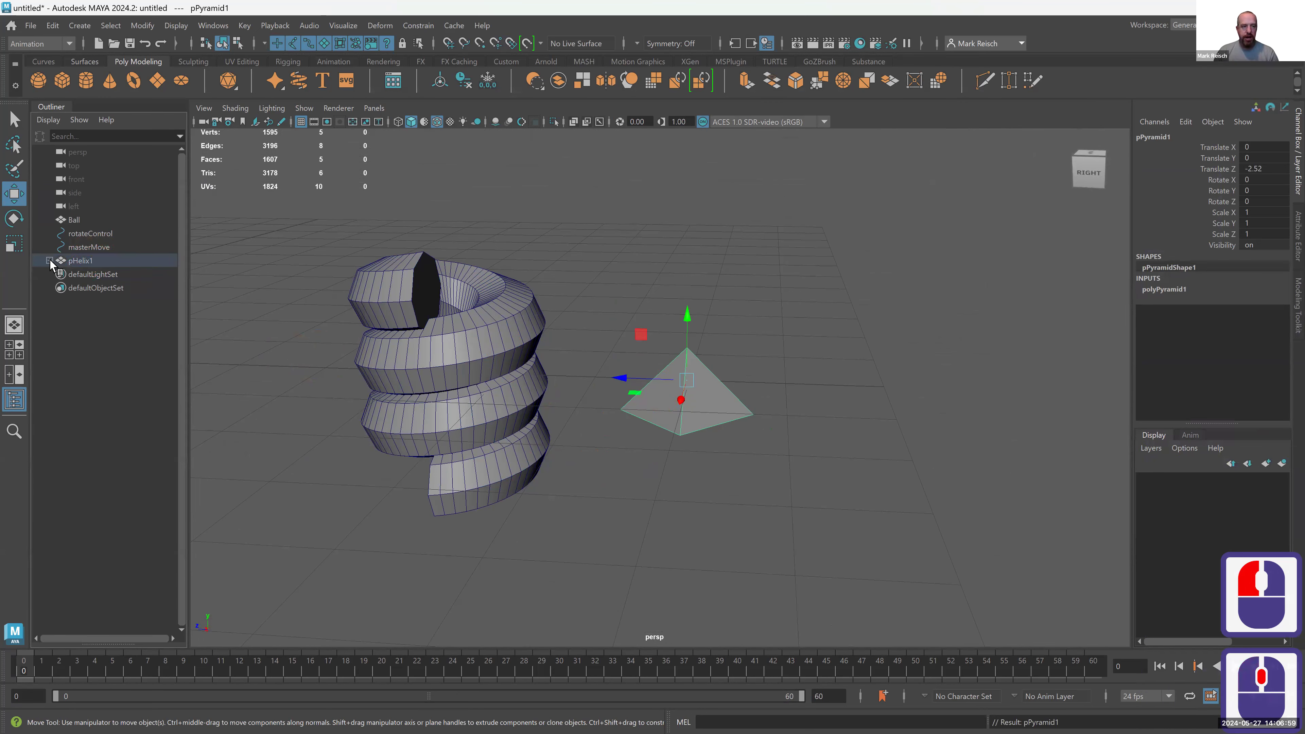
pyautogui.click(49, 260)
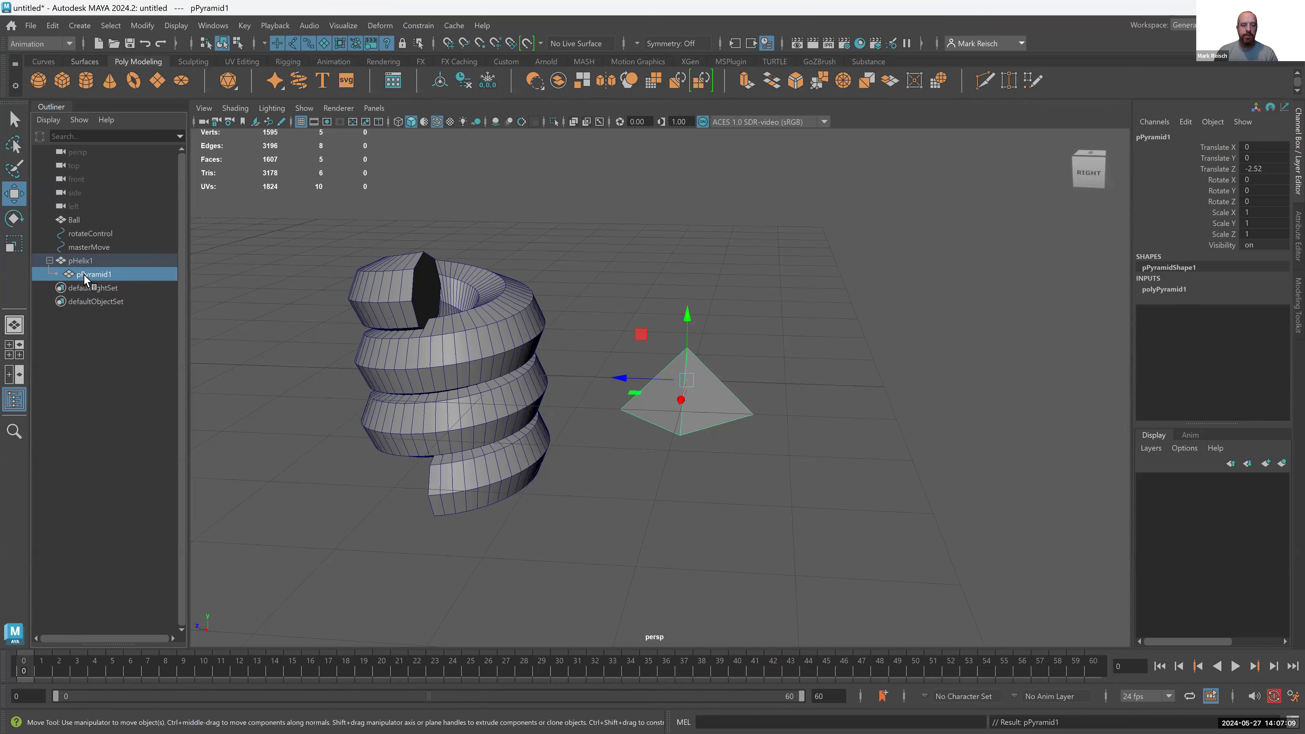
pyautogui.hotkey('shift', 'p')
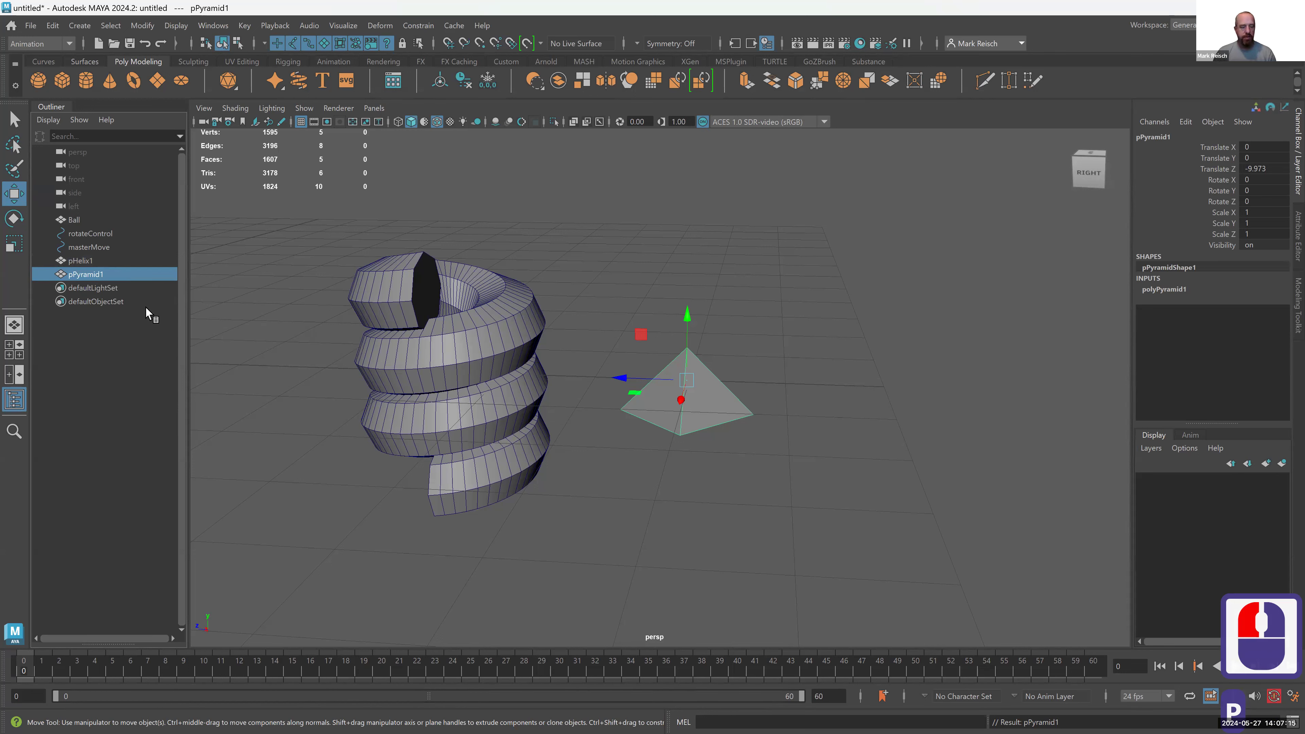
pyautogui.hotkey('ctrl', 'z')
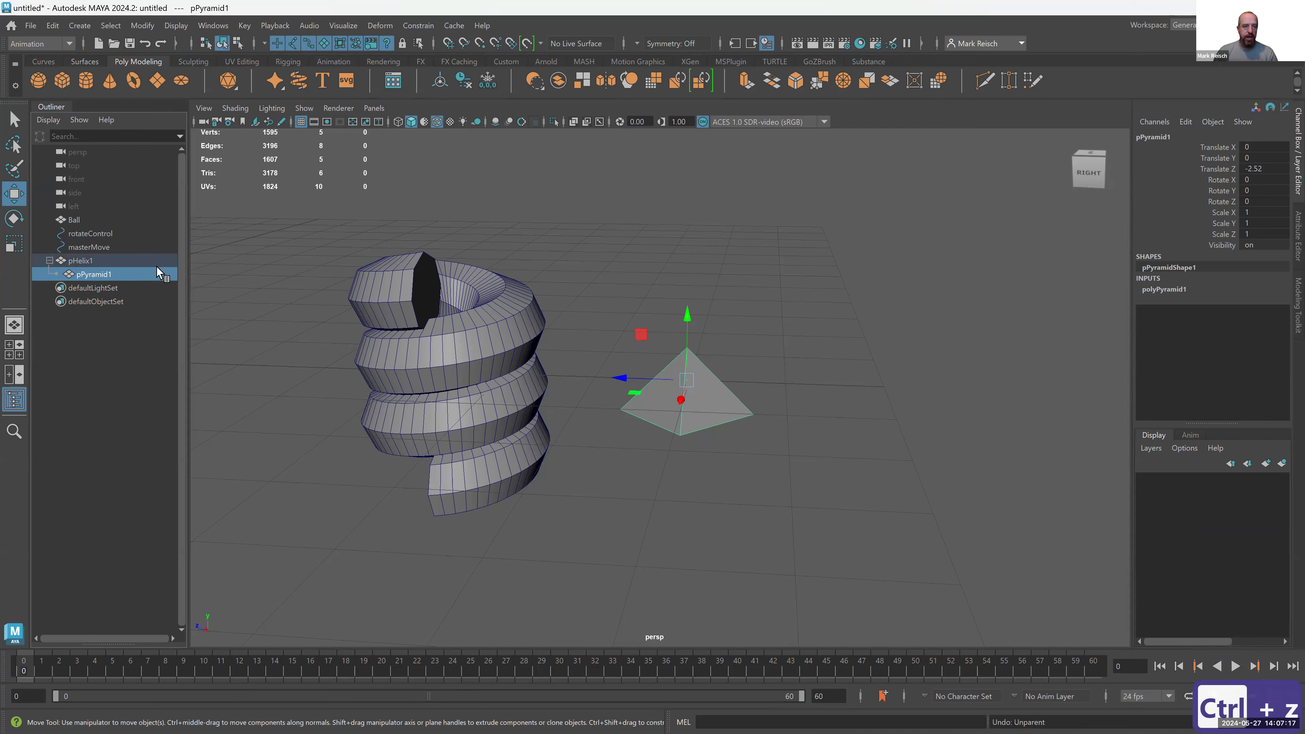
# - Scale the parent helix uniformly to about 1.053
pyautogui.click(418, 324)
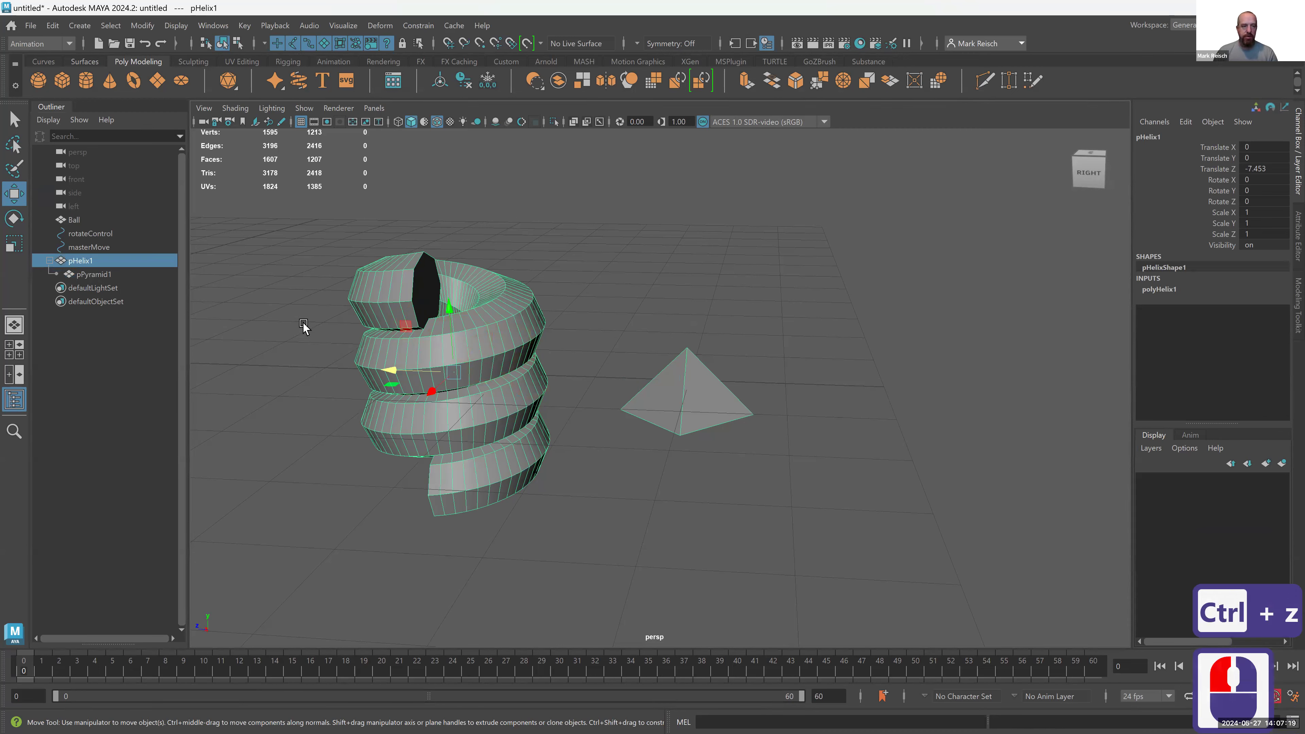
pyautogui.press('r')
pyautogui.moveTo(553, 375); pyautogui.dragTo(464, 387)
# - Try rotating the parent helix and moving it along Z, undoing each transformation
pyautogui.press('e')
pyautogui.moveTo(482, 325); pyautogui.dragTo(533, 364)
pyautogui.hotkey('ctrl', 'z')
pyautogui.press('w')
pyautogui.moveTo(388, 390); pyautogui.dragTo(492, 393)
pyautogui.hotkey('ctrl', 'z')
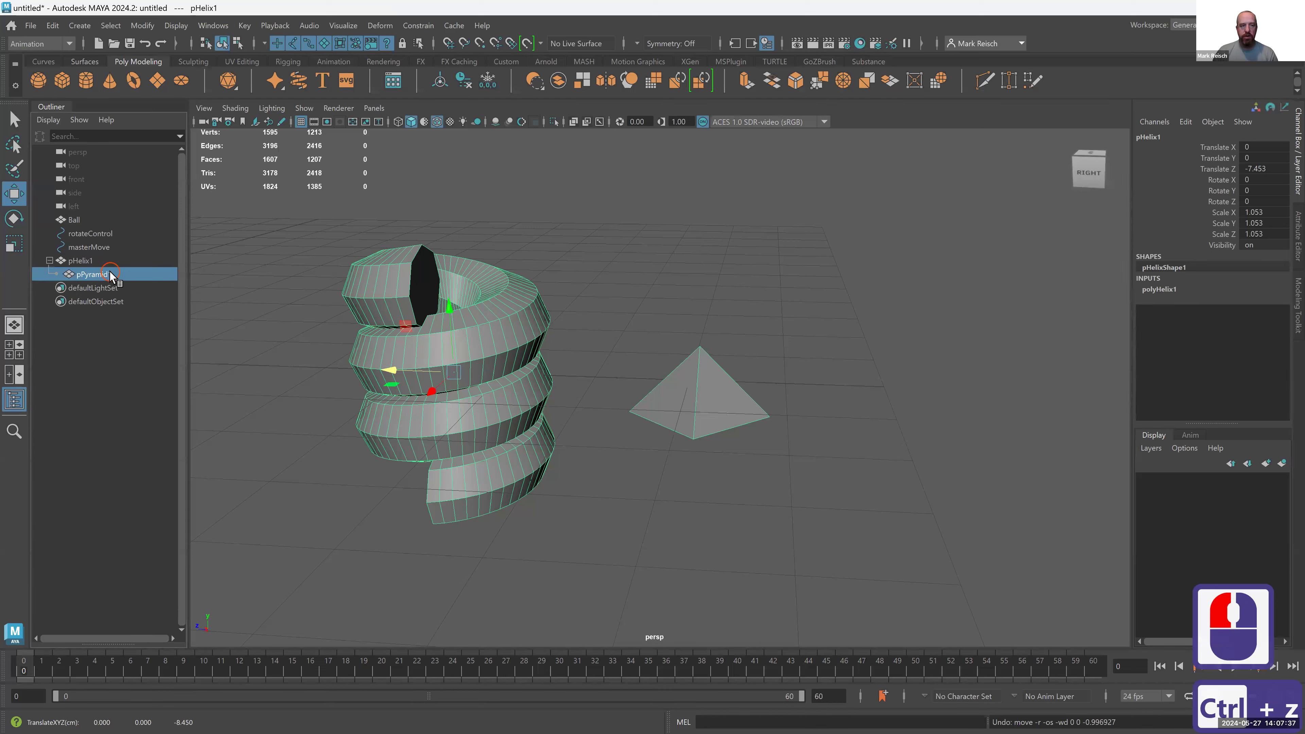
# - Unparent the pyramid from the helix and clear the selection
pyautogui.click(93, 273)
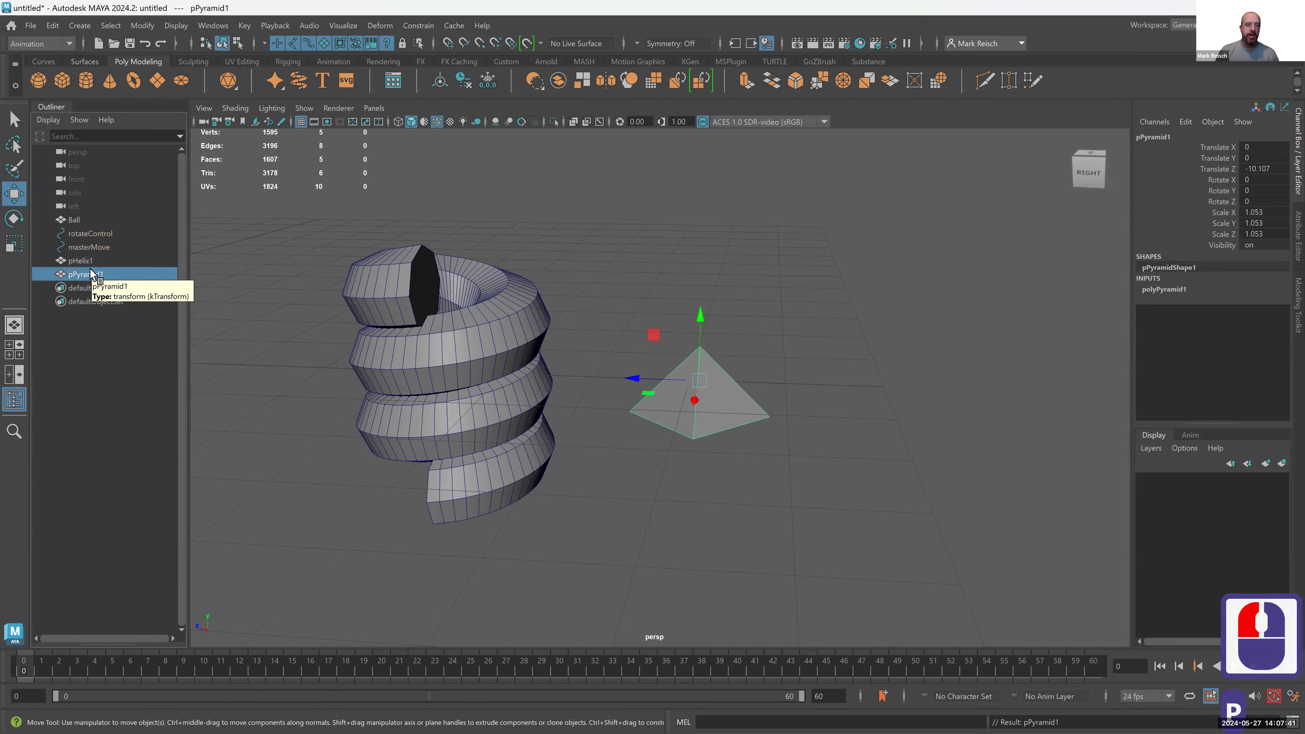
pyautogui.hotkey('shift', 'p')
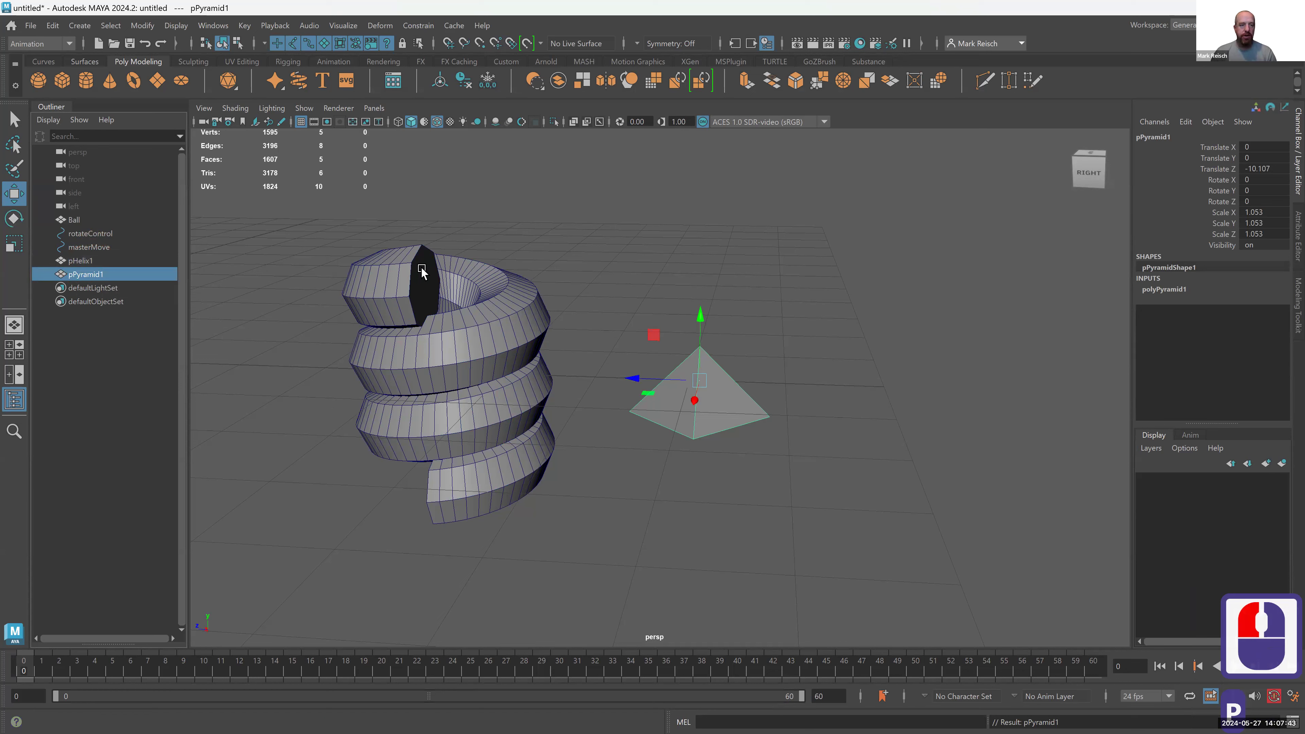
pyautogui.click(585, 395)
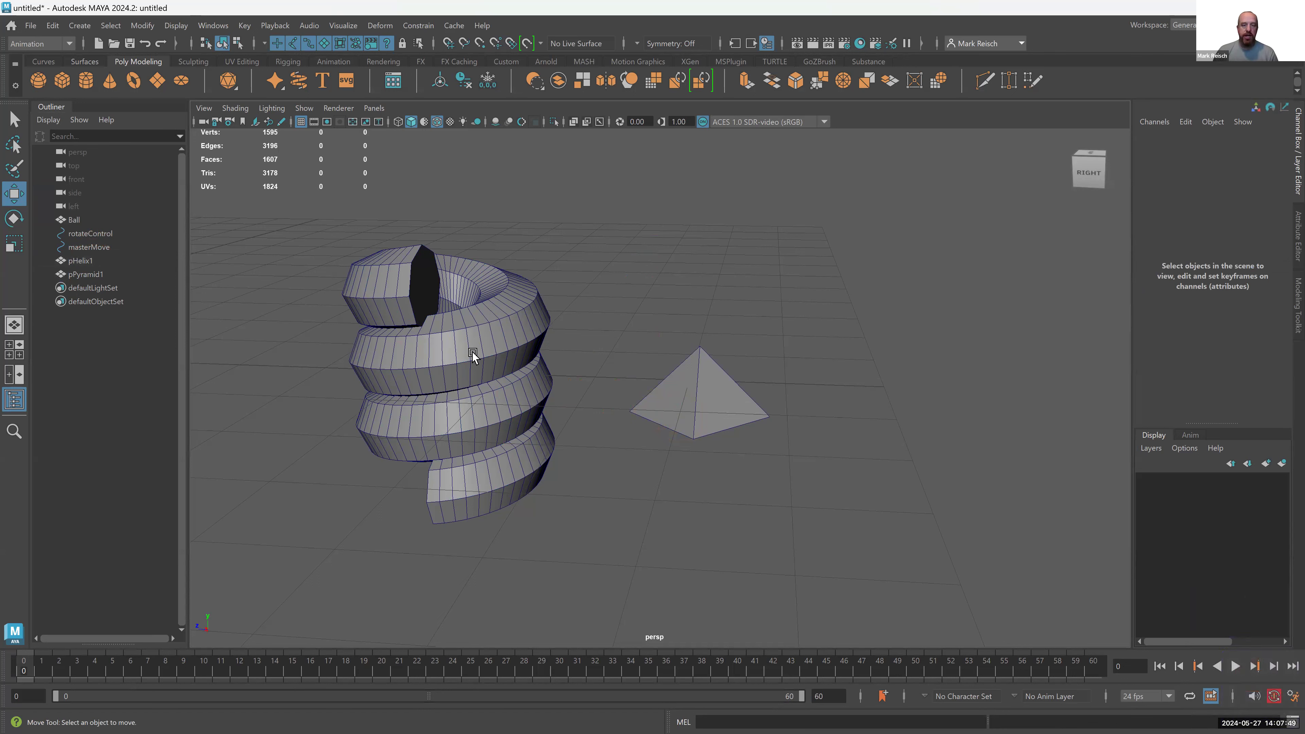
# - Try parenting the pyramid to the helix by selecting child before parent, undo it and clear the selection
pyautogui.click(712, 381)
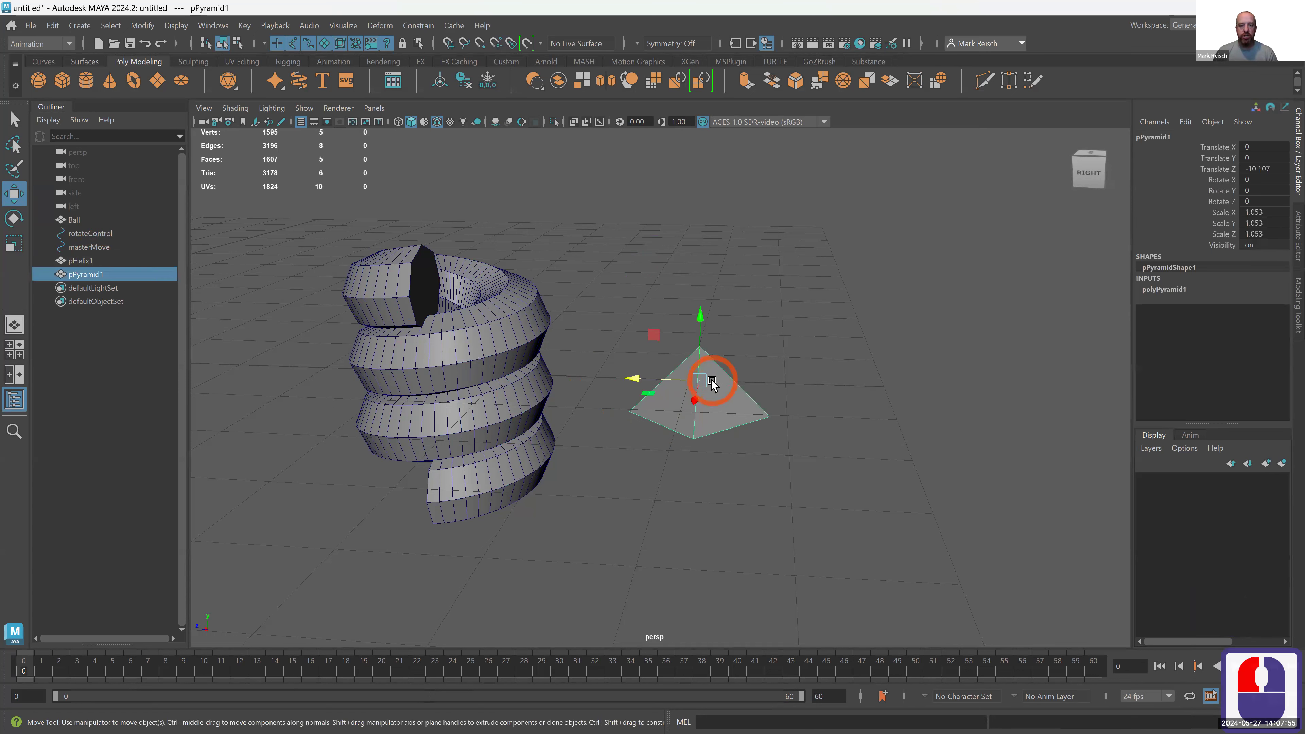
pyautogui.keyDown('shift'); pyautogui.click(509, 330); pyautogui.keyUp('shift')
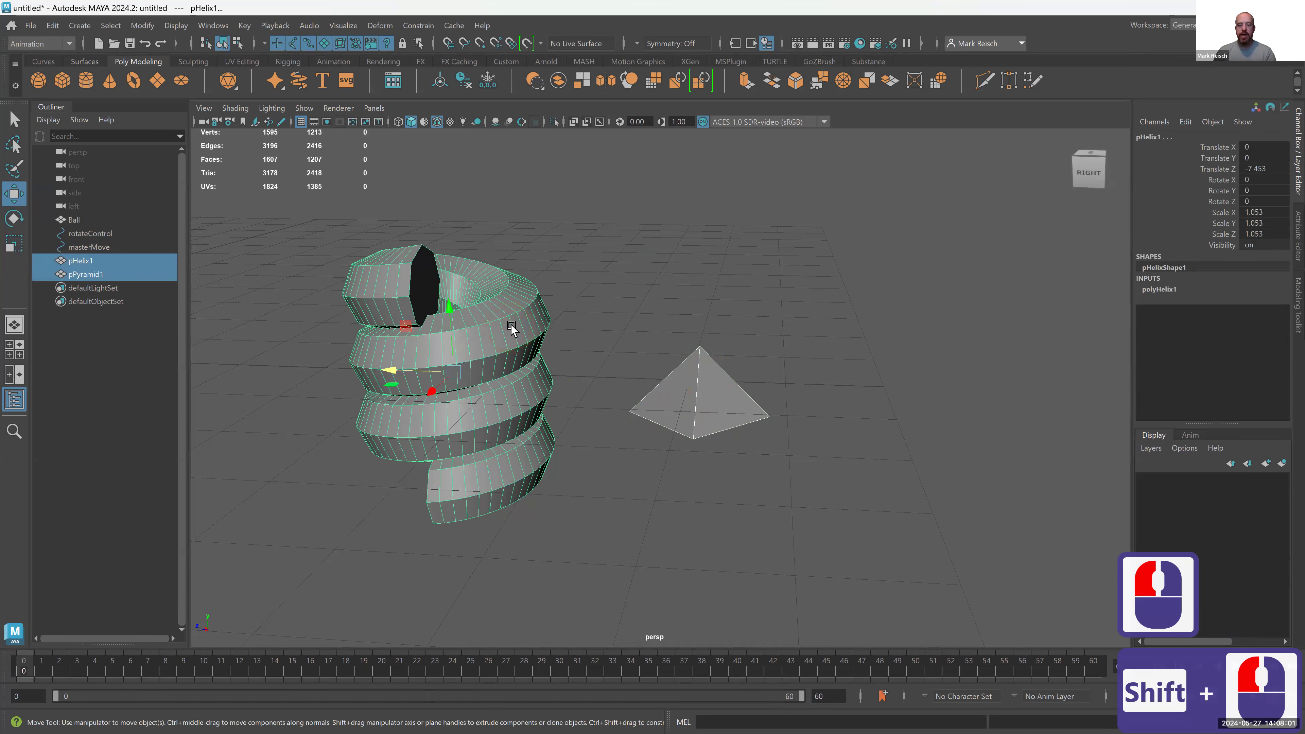
pyautogui.press('p')
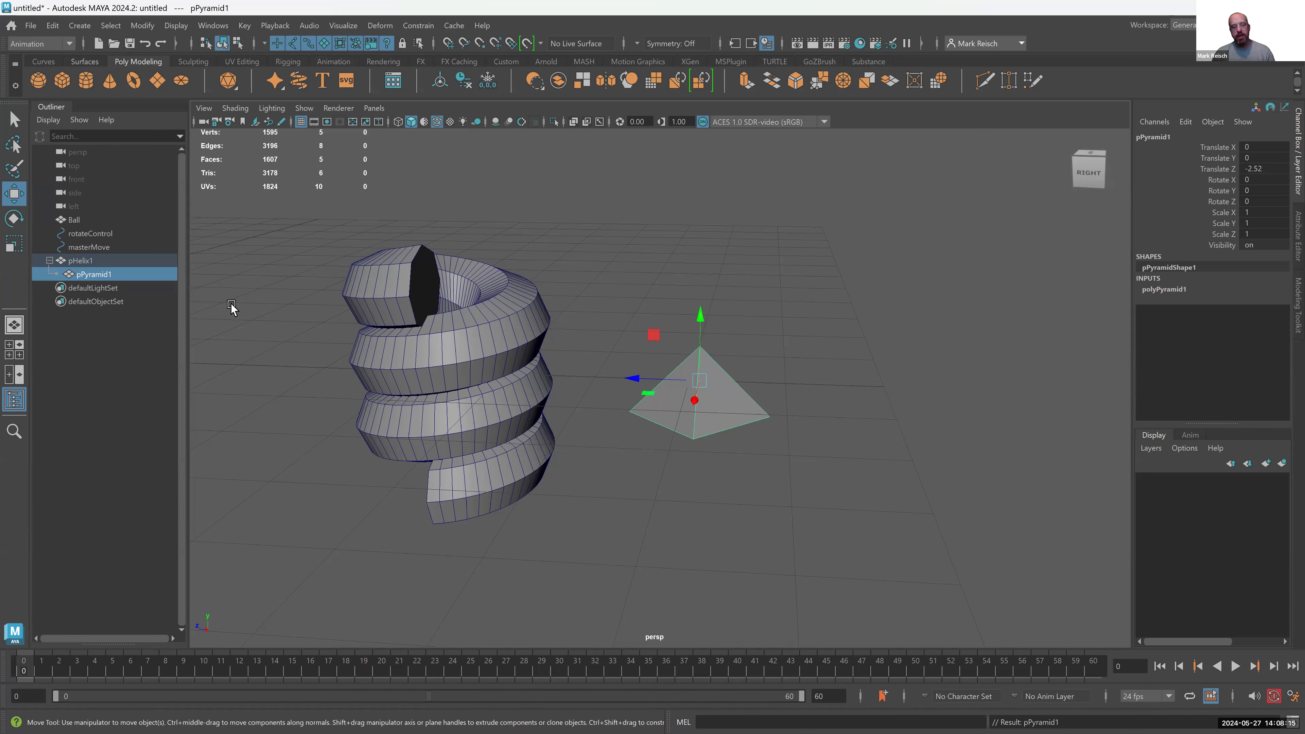
pyautogui.hotkey('ctrl', 'z')
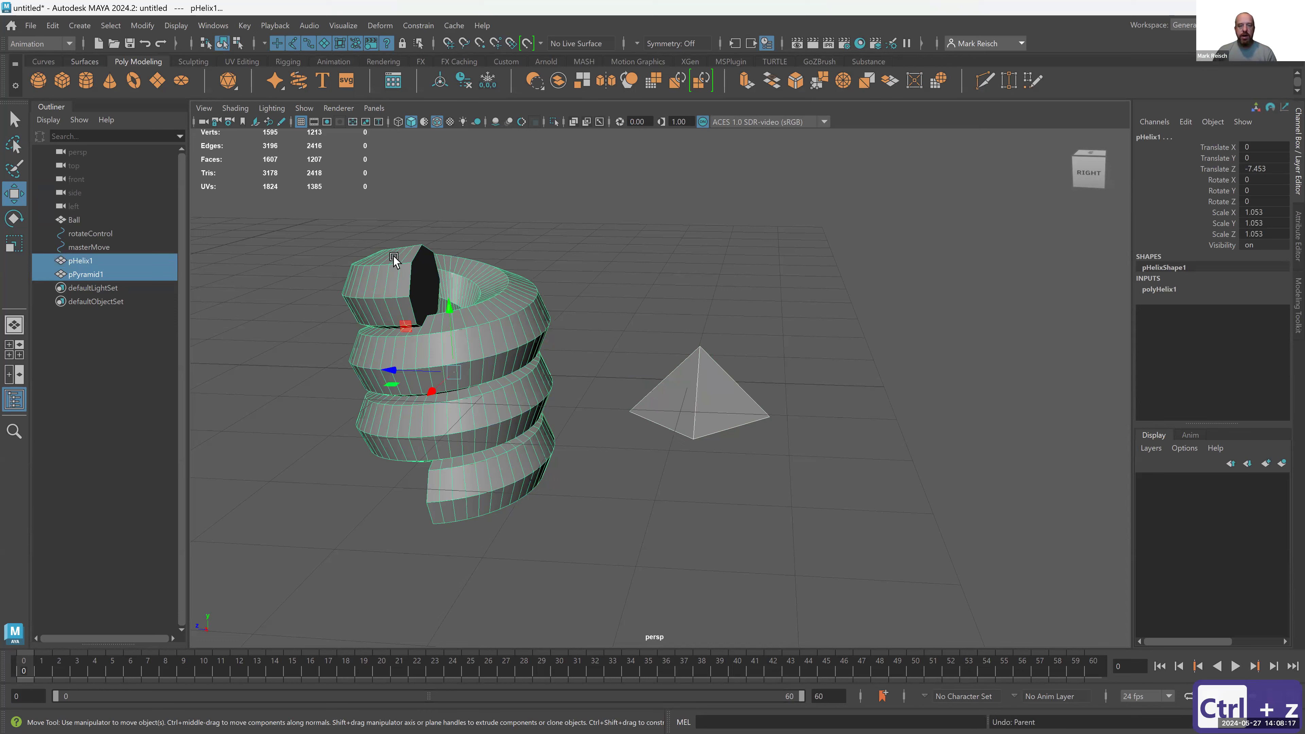
pyautogui.click(668, 362)
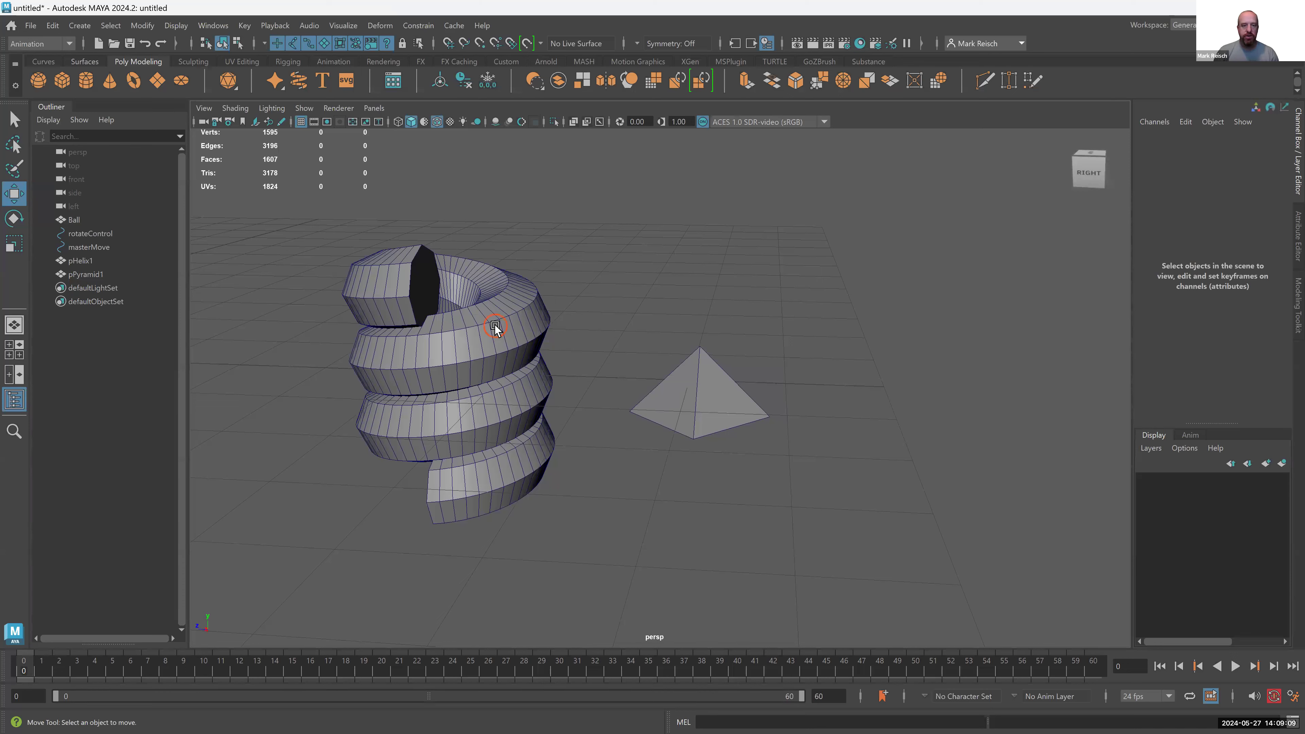
# - Apply a Parent constraint with the helix as the driver and the pyramid as the constrained object
pyautogui.click(495, 324)
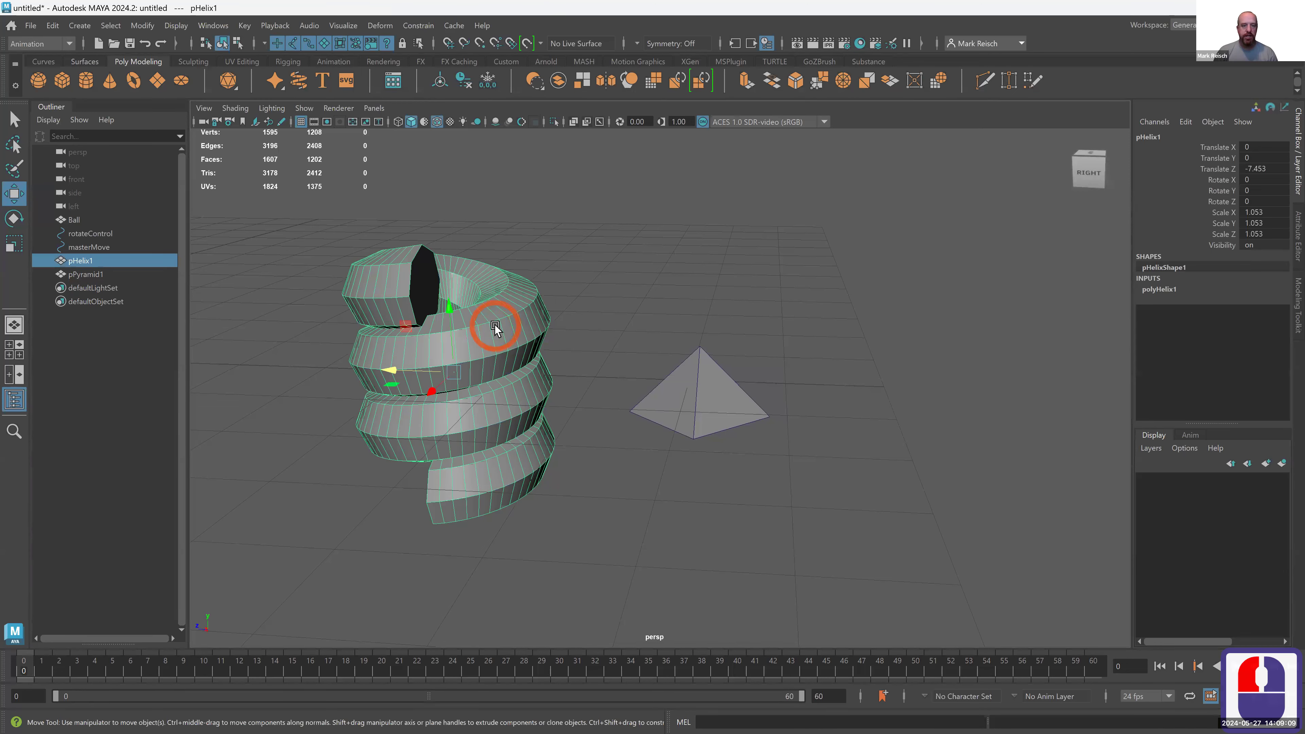
pyautogui.keyDown('shift'); pyautogui.click(707, 359); pyautogui.keyUp('shift')
pyautogui.press('space')
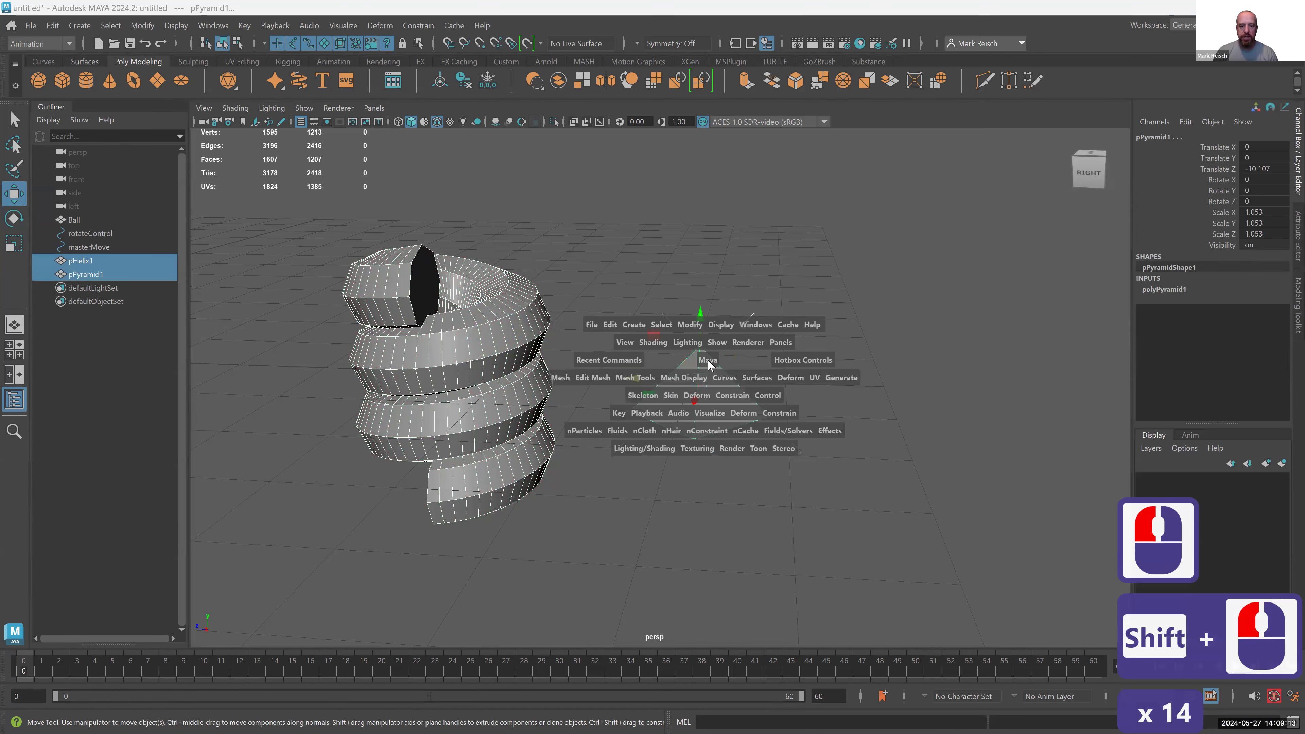
pyautogui.click(732, 396)
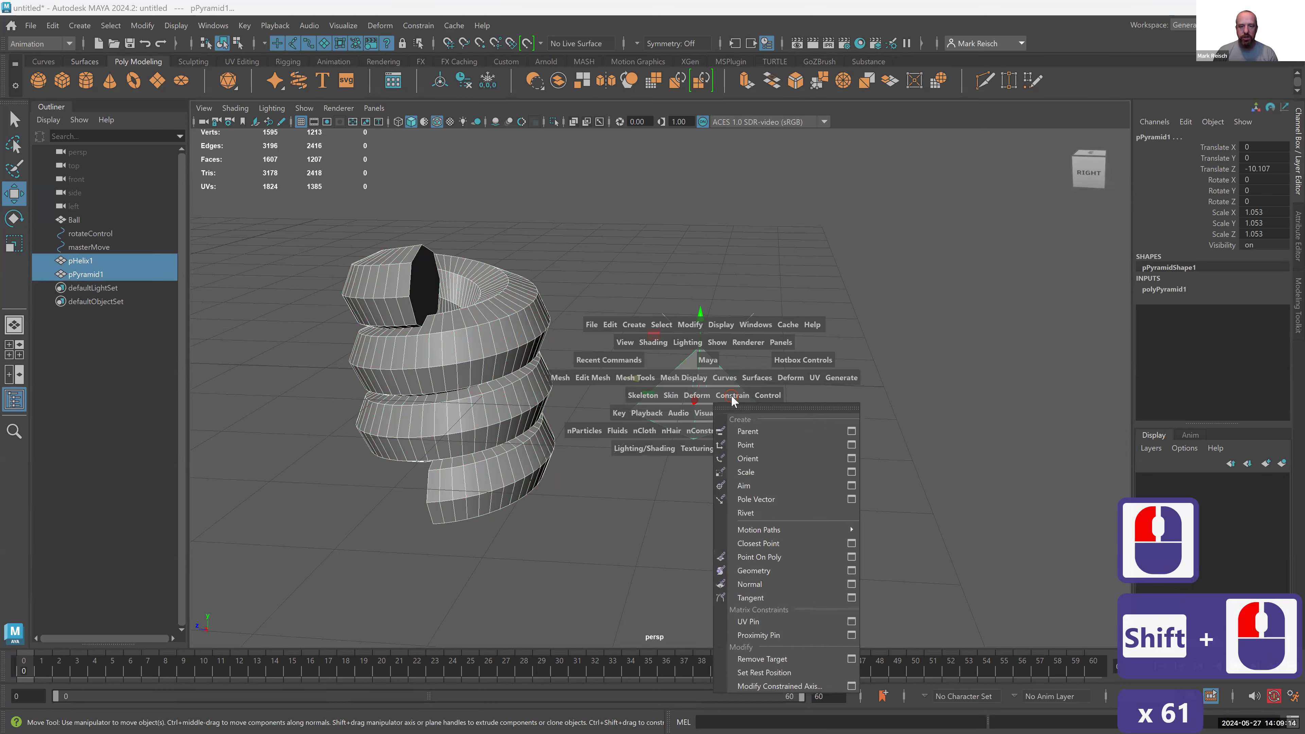
pyautogui.click(763, 433)
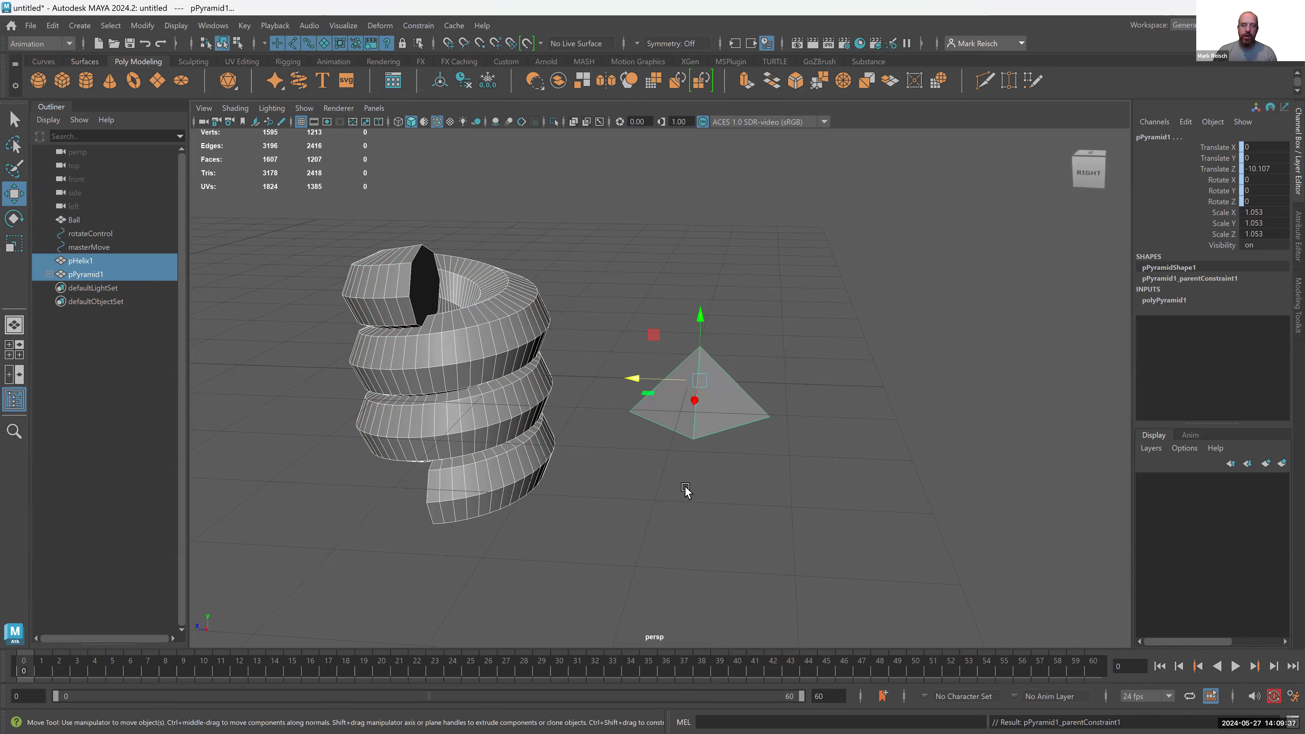
# - Move the helix along Z to a Translate Z of about -8.73
pyautogui.click(533, 356)
pyautogui.click(663, 398)
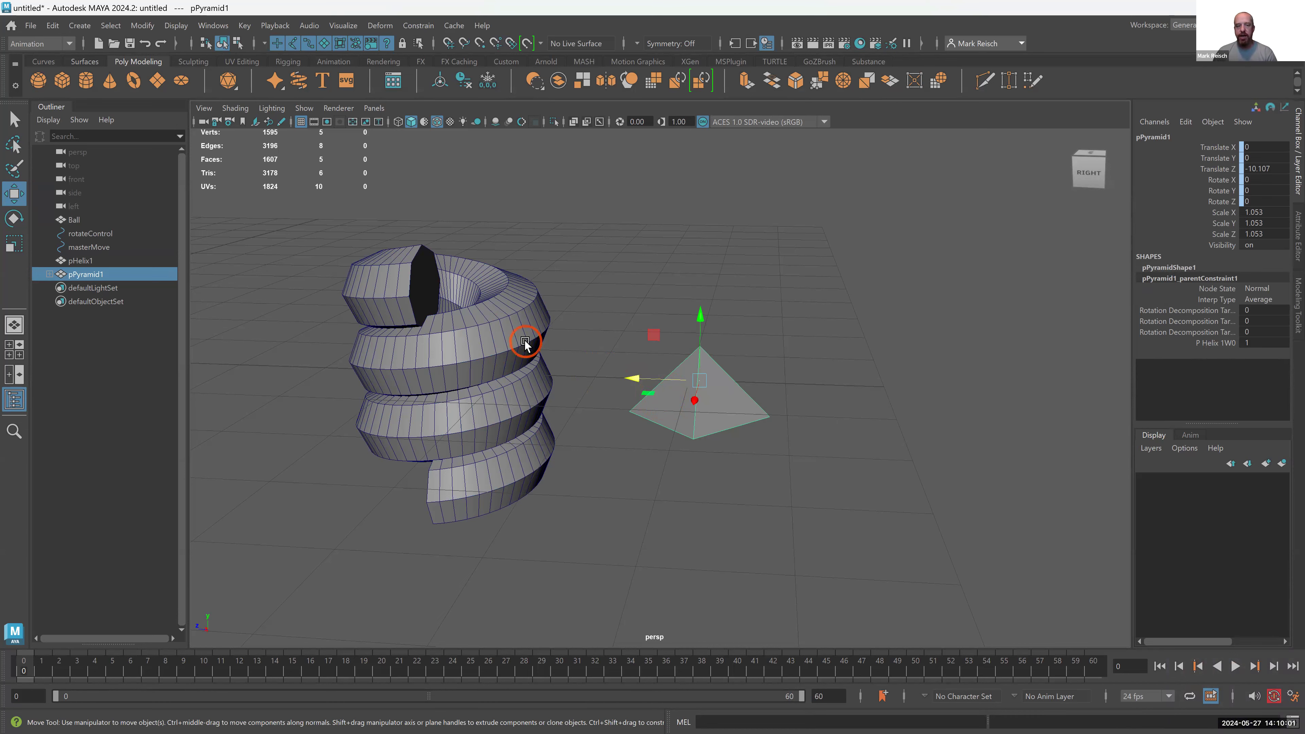
pyautogui.click(531, 351)
pyautogui.click(726, 383)
pyautogui.click(445, 374)
pyautogui.moveTo(398, 375); pyautogui.dragTo(518, 383)
# - Try rotating the helix about 5 degrees around X and scaling it uniformly to about 0.615, undoing each transformation
pyautogui.press('e')
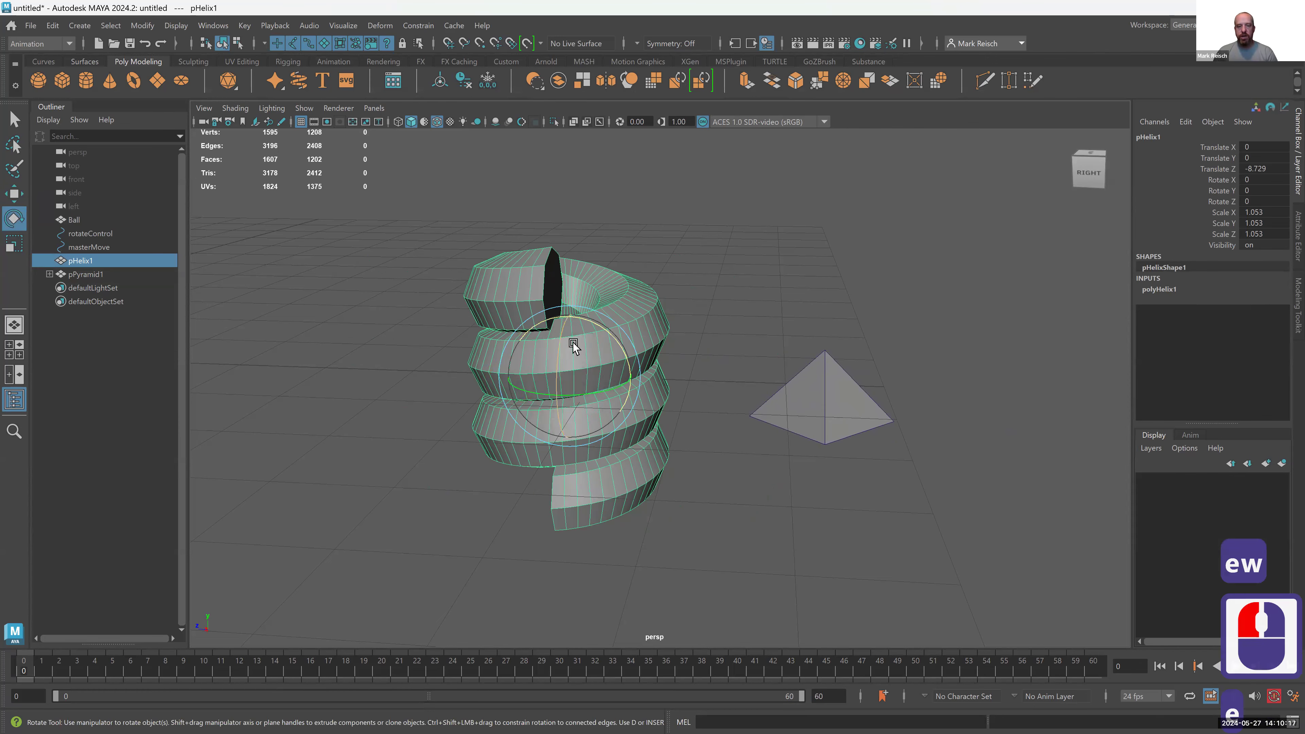
pyautogui.moveTo(597, 330)
pyautogui.mouseDown()
pyautogui.moveTo(627, 349)
pyautogui.moveTo(590, 329)
pyautogui.mouseUp()
pyautogui.press('r')
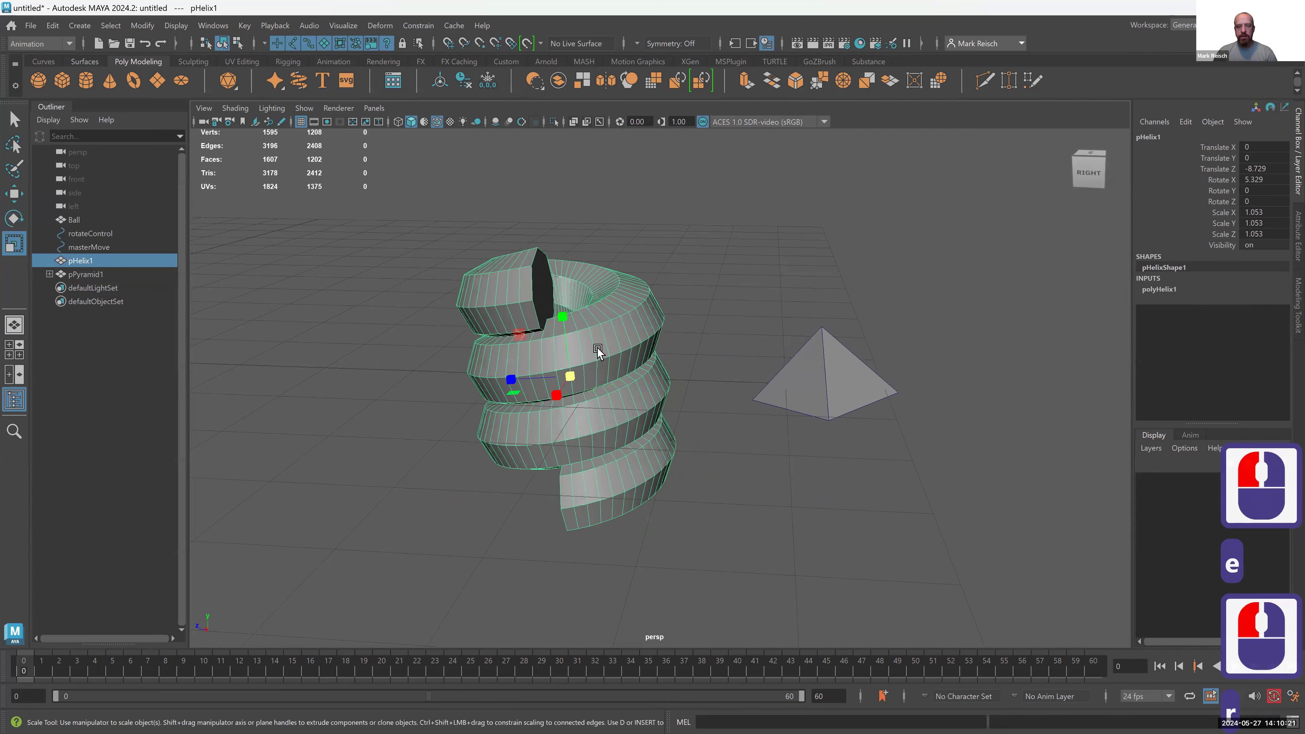
pyautogui.hotkey('ctrl', 'z')
pyautogui.moveTo(570, 375); pyautogui.dragTo(489, 366)
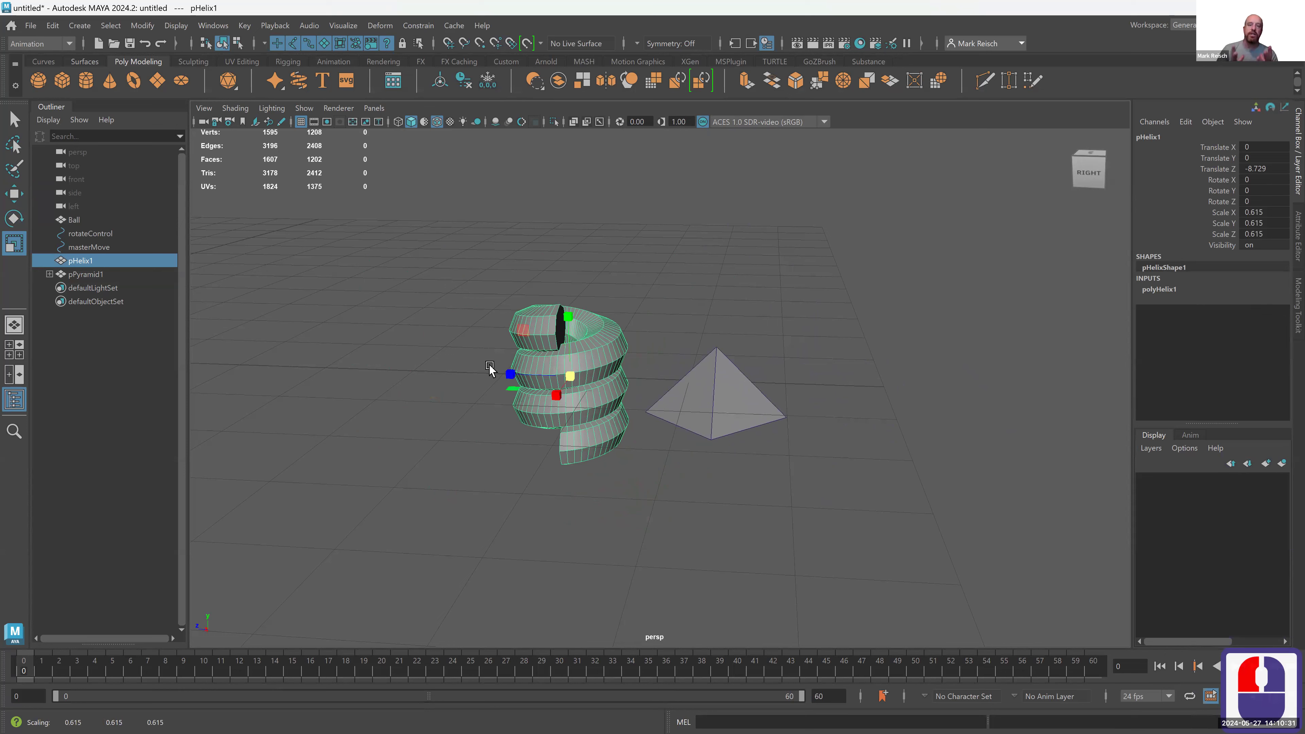
pyautogui.hotkey('ctrl', 'z')
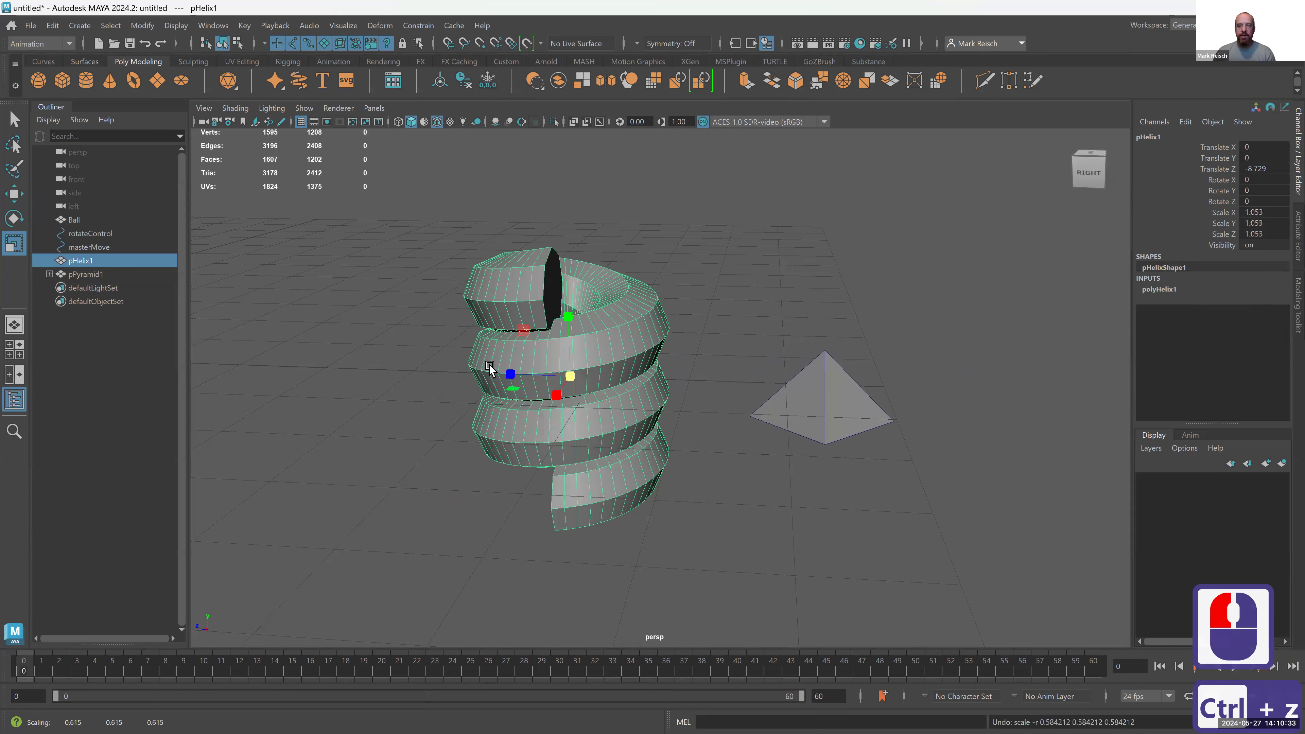
# - Try setting the helix's Scale X, Y and Z to 0
pyautogui.moveTo(1267, 212); pyautogui.dragTo(1271, 233)
pyautogui.write('0')
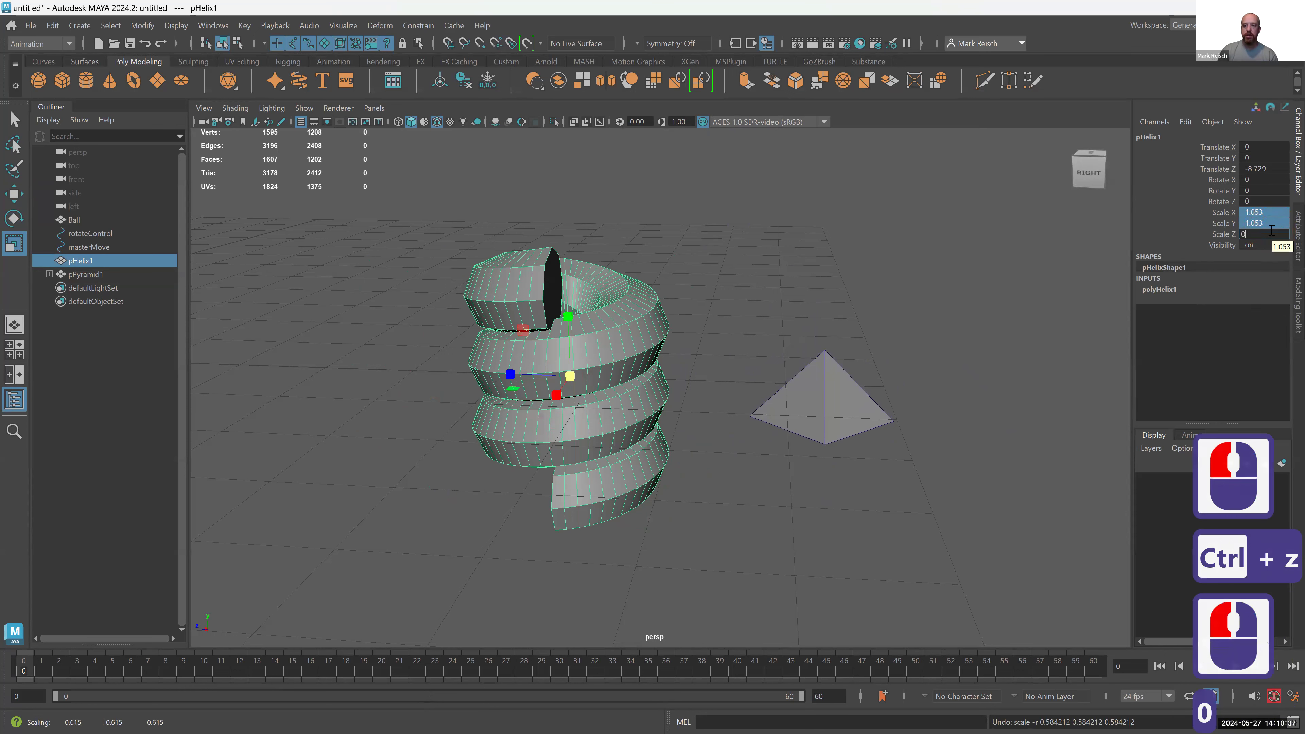
pyautogui.press('Return')
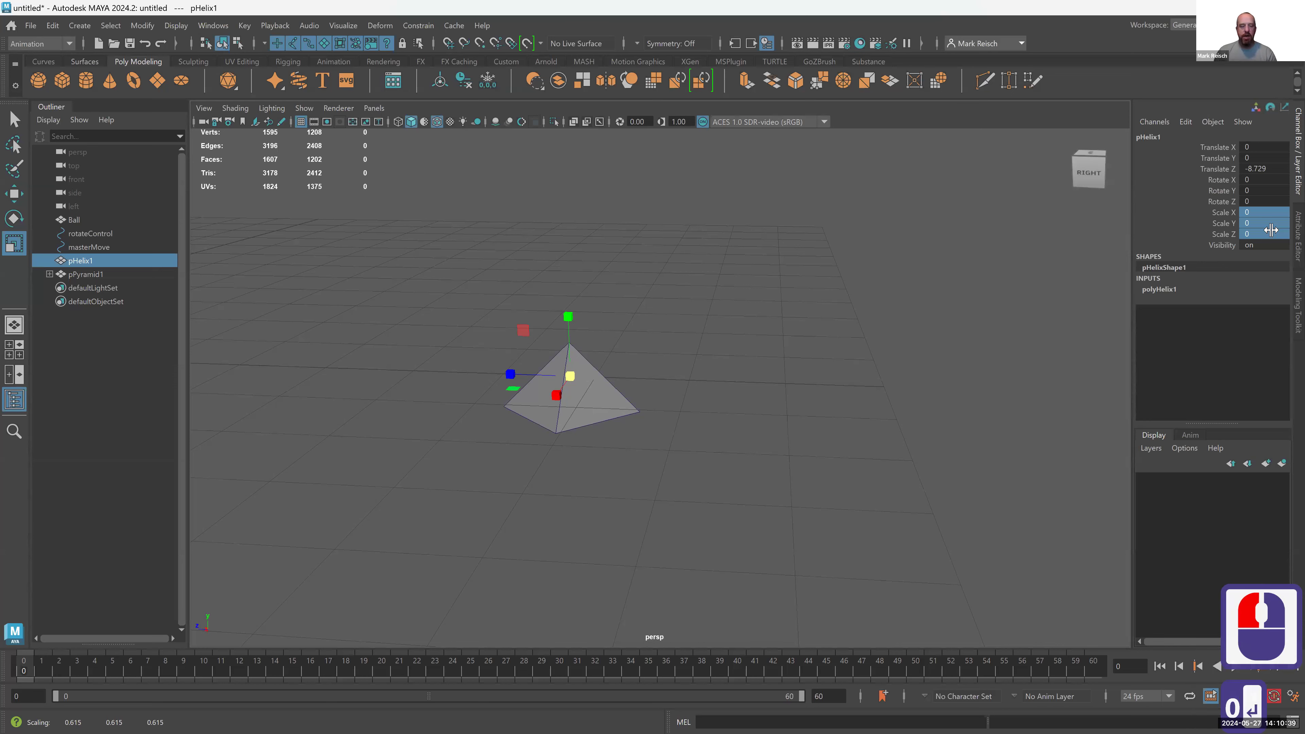
# - Set the helix's Scale X, Y and Z to 1
pyautogui.click(1266, 213)
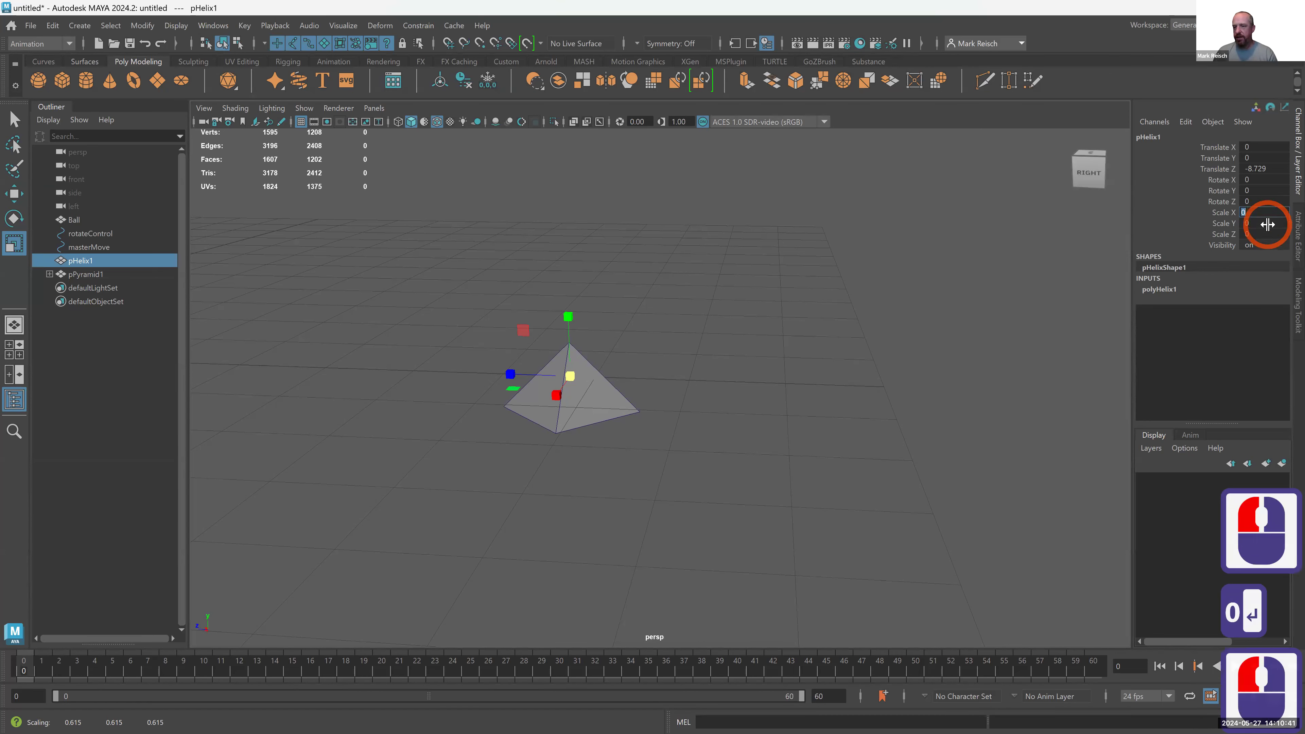
pyautogui.moveTo(1267, 224); pyautogui.dragTo(1269, 198)
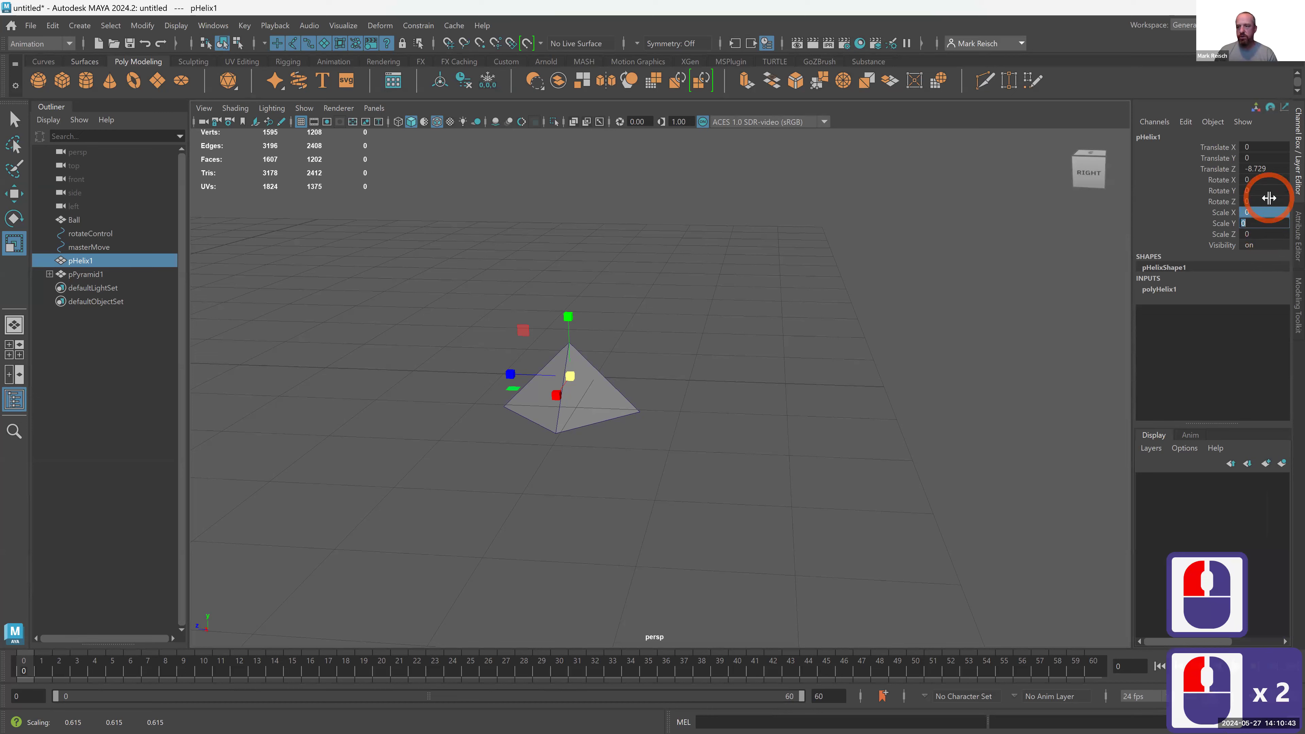
pyautogui.click(1269, 234)
pyautogui.write('1')
pyautogui.press('Return')
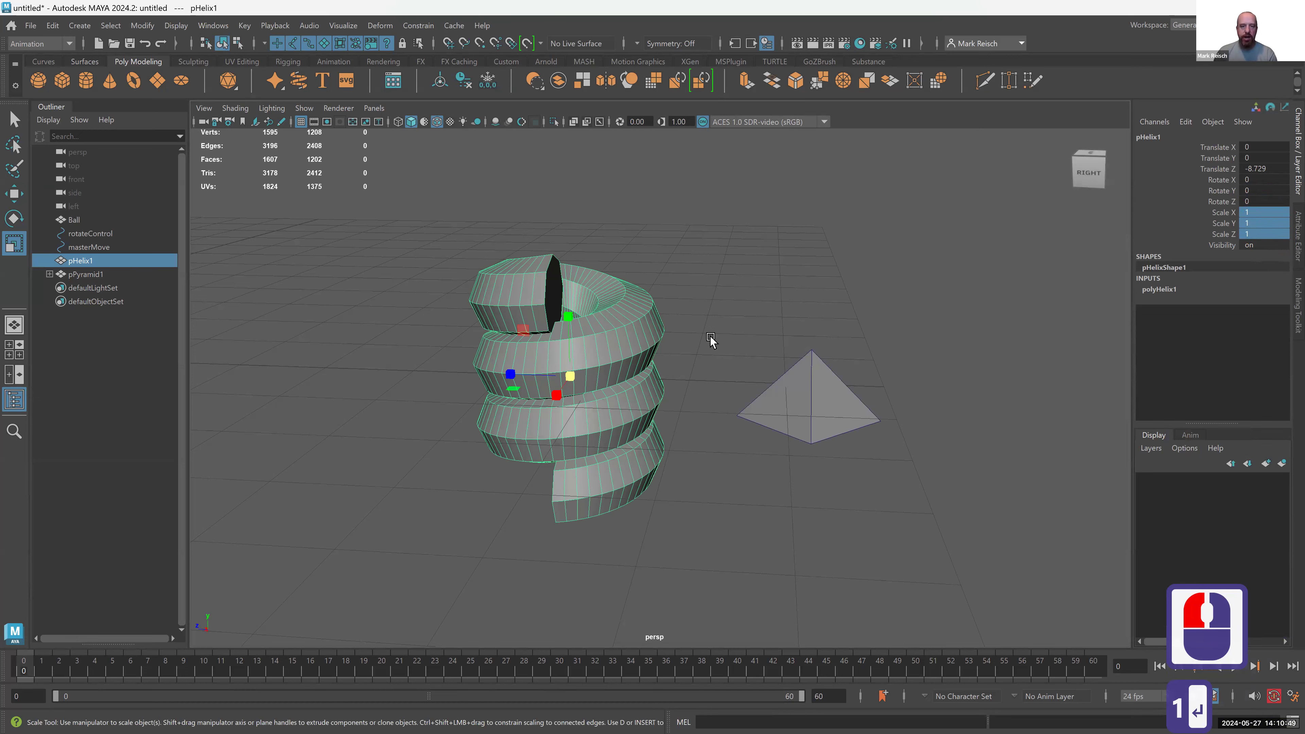
# - Compare the pyramid's translate, rotate and scale channels with those of the helix
pyautogui.click(814, 402)
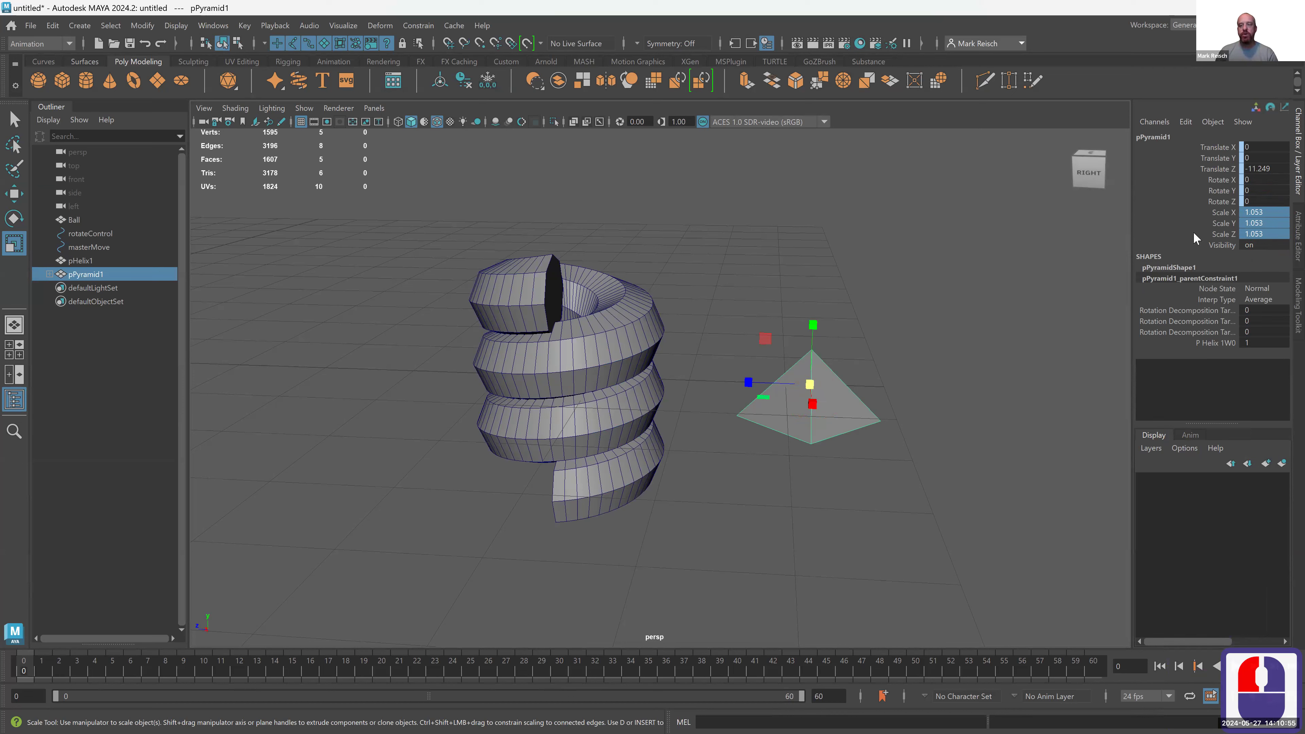
pyautogui.click(1031, 330)
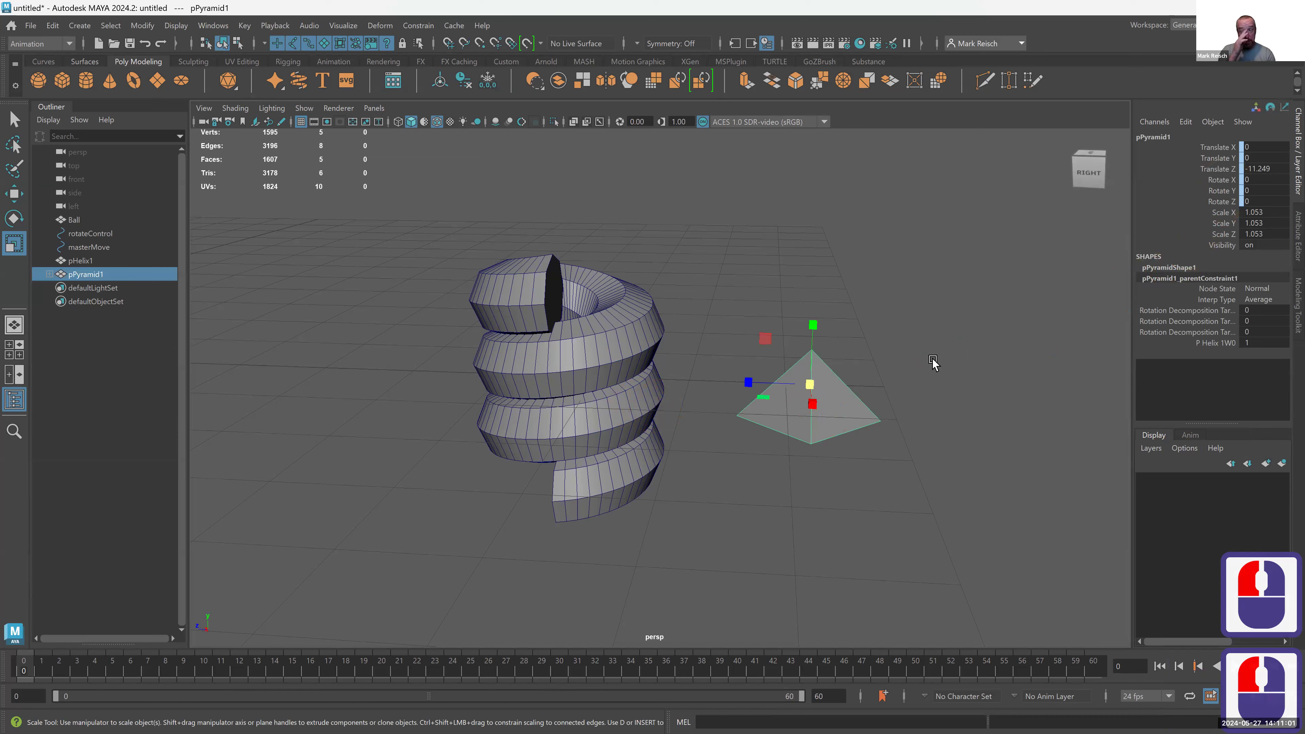
pyautogui.click(655, 355)
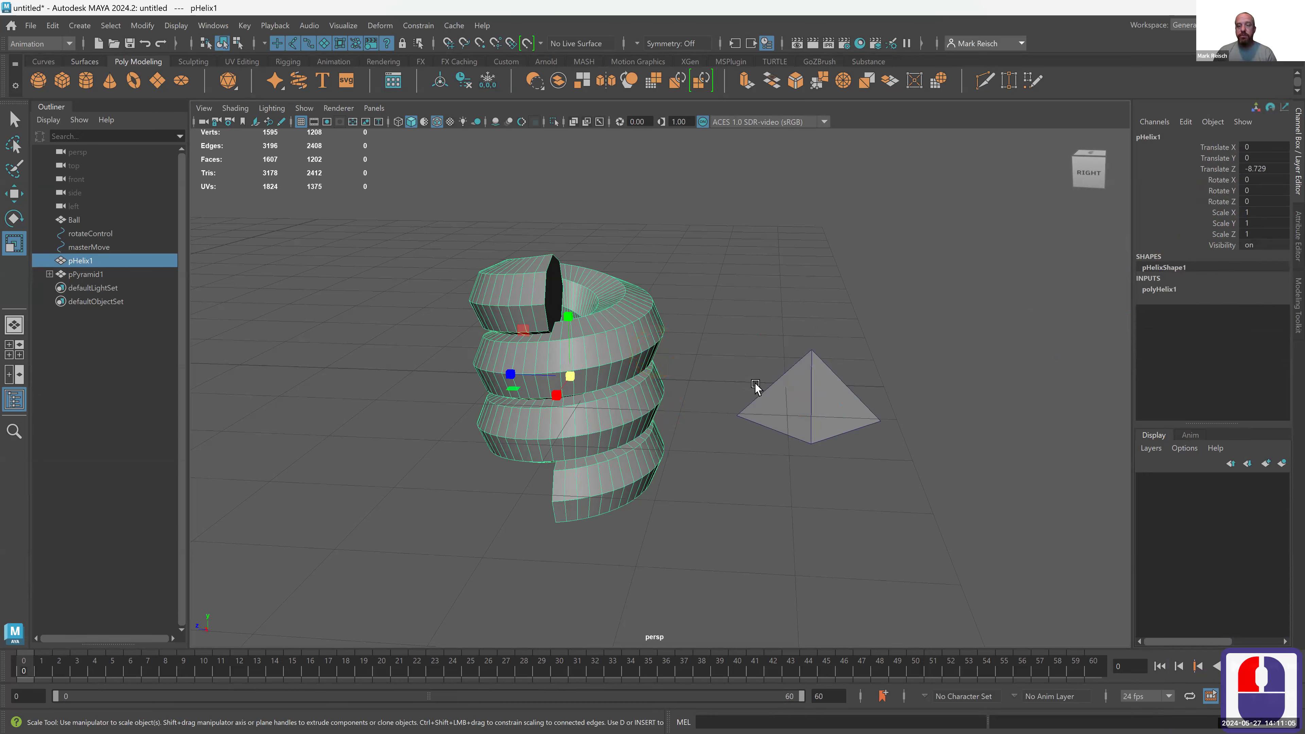
pyautogui.click(780, 388)
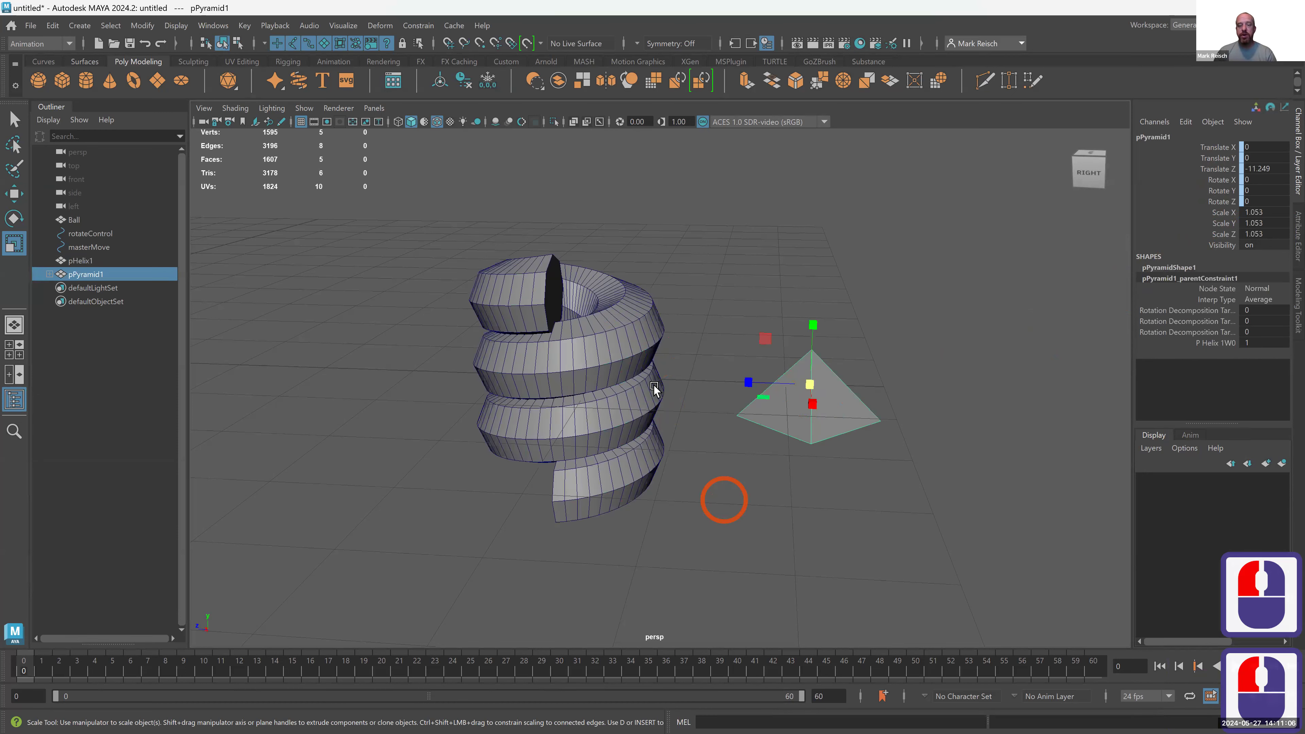
# - Apply a Scale constraint with the helix as the driver and the pyramid as the constrained object
pyautogui.click(604, 328)
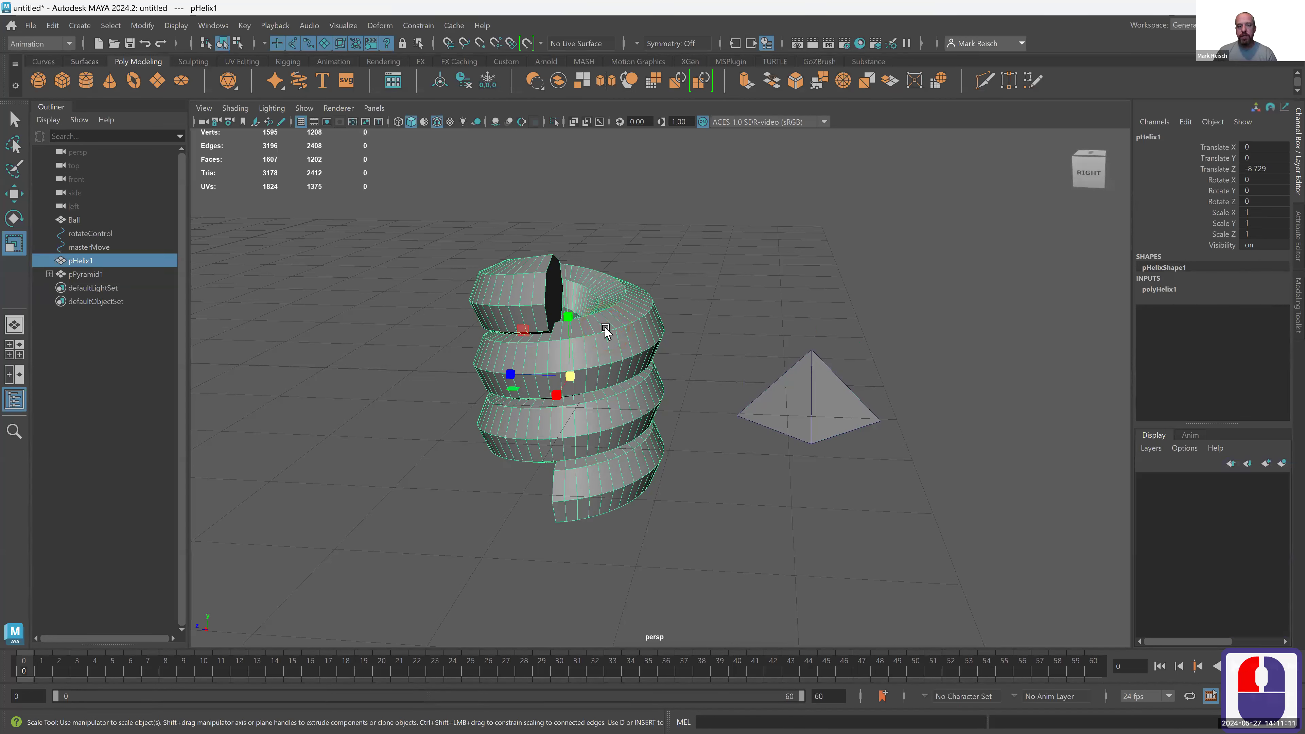
pyautogui.keyDown('shift'); pyautogui.click(832, 388); pyautogui.keyUp('shift')
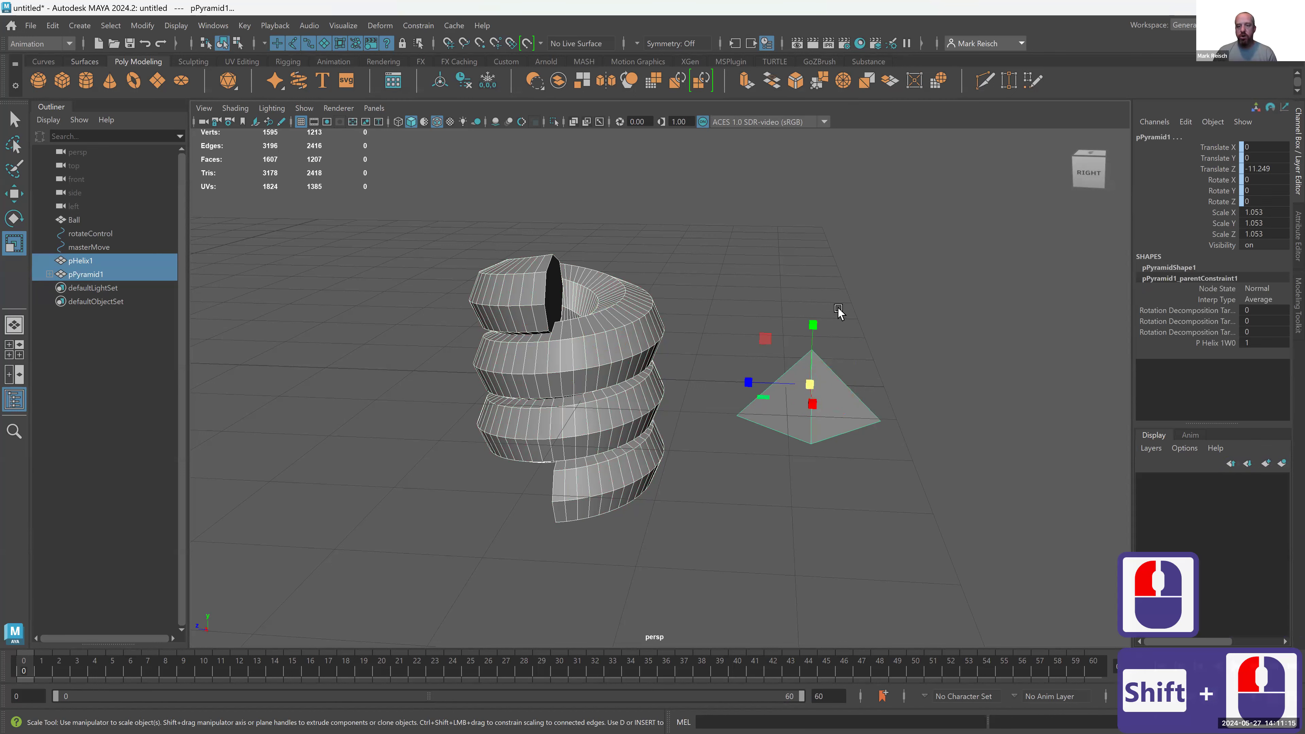
pyautogui.press('space')
pyautogui.click(867, 342)
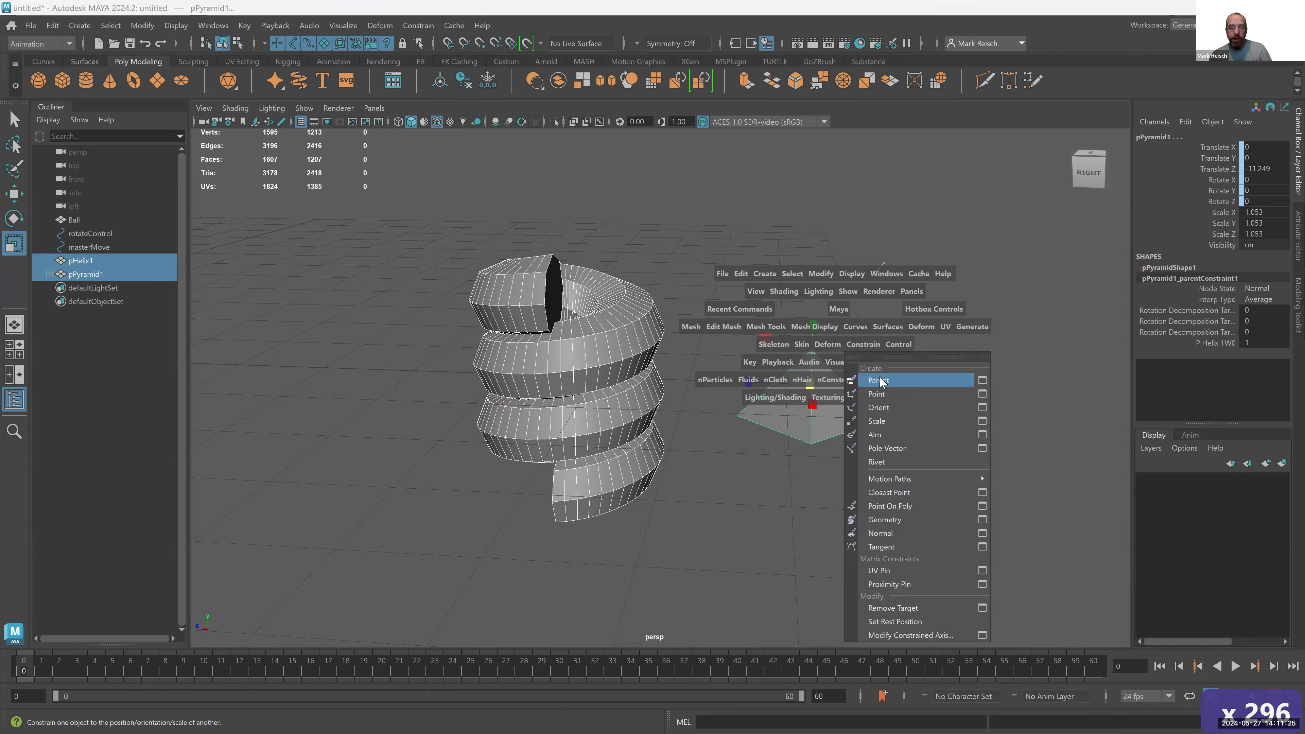
pyautogui.click(891, 423)
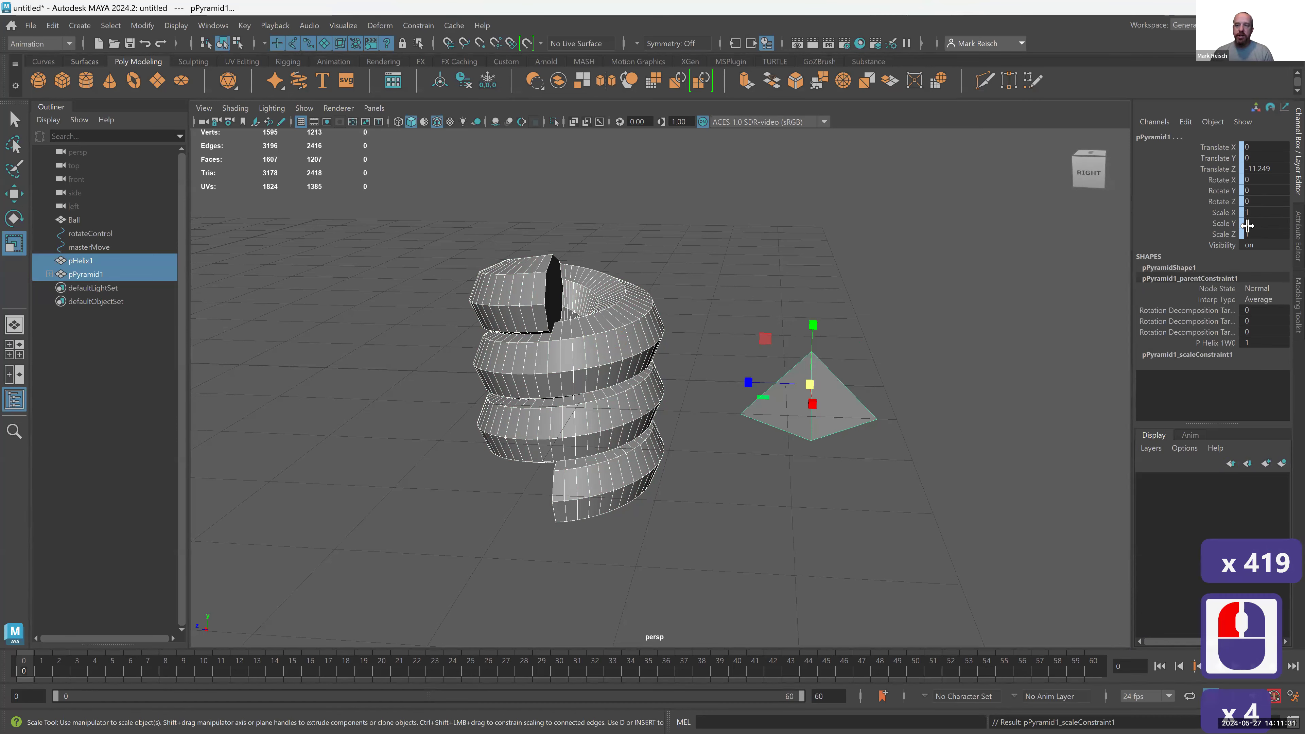
# - Try scaling the helix uniformly to about 0.71 to test the scale constraint, and undo it
pyautogui.click(586, 366)
pyautogui.moveTo(559, 390); pyautogui.dragTo(504, 422)
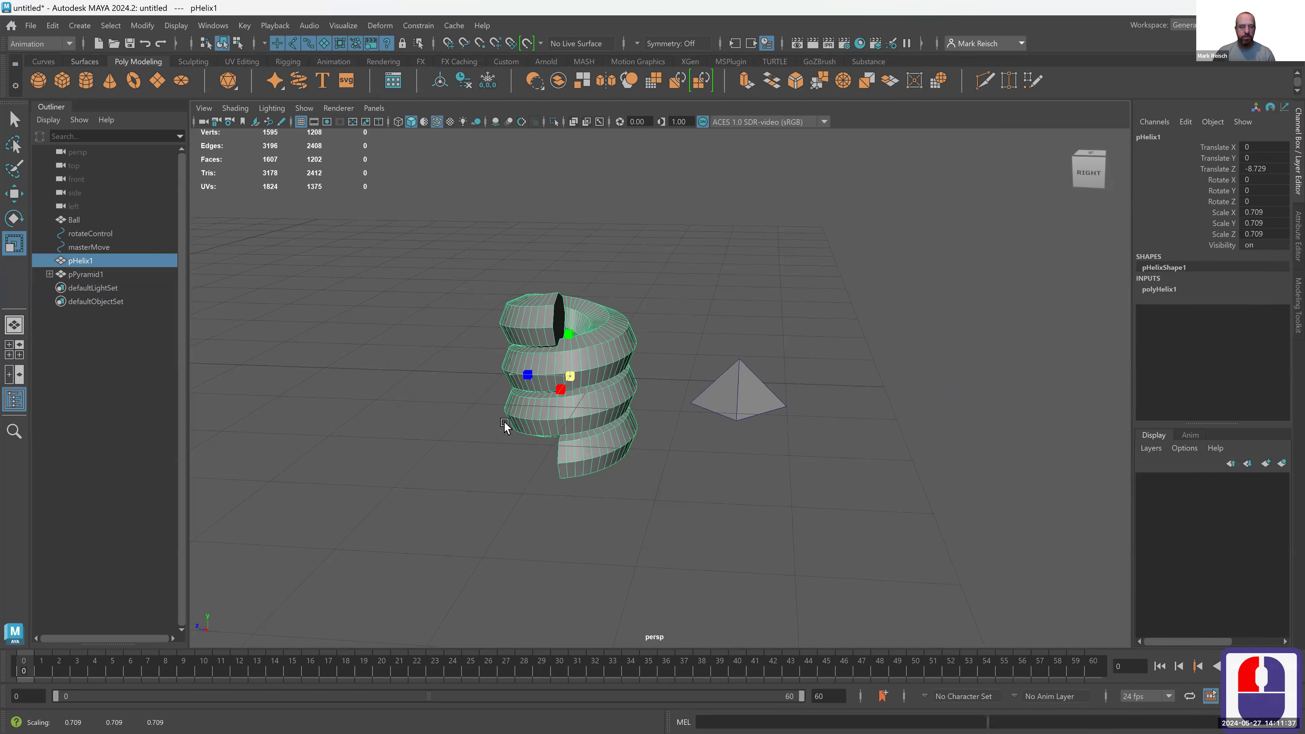
pyautogui.hotkey('ctrl', 'z')
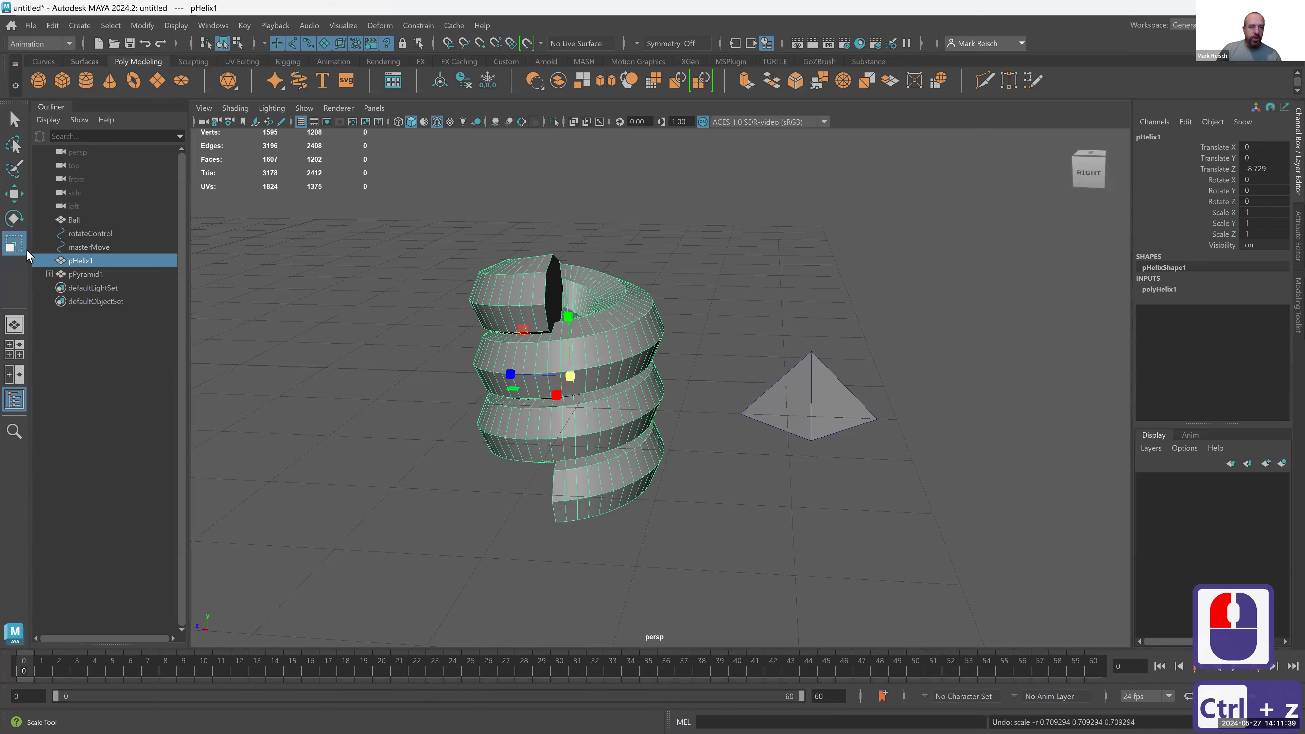
# - Expand the pyramid's hierarchy and examine the constraint nodes beneath it under magnification
pyautogui.click(96, 278)
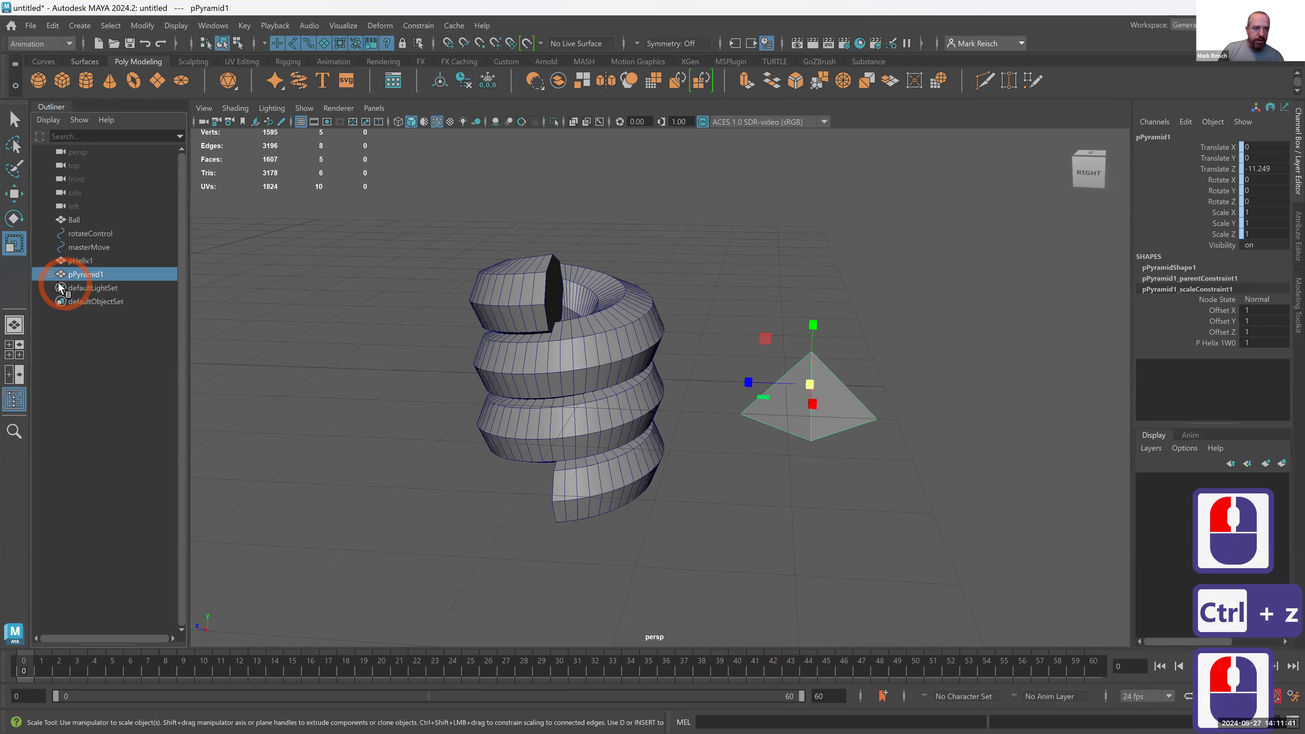
pyautogui.press('super+equal')
pyautogui.press('super+equal')
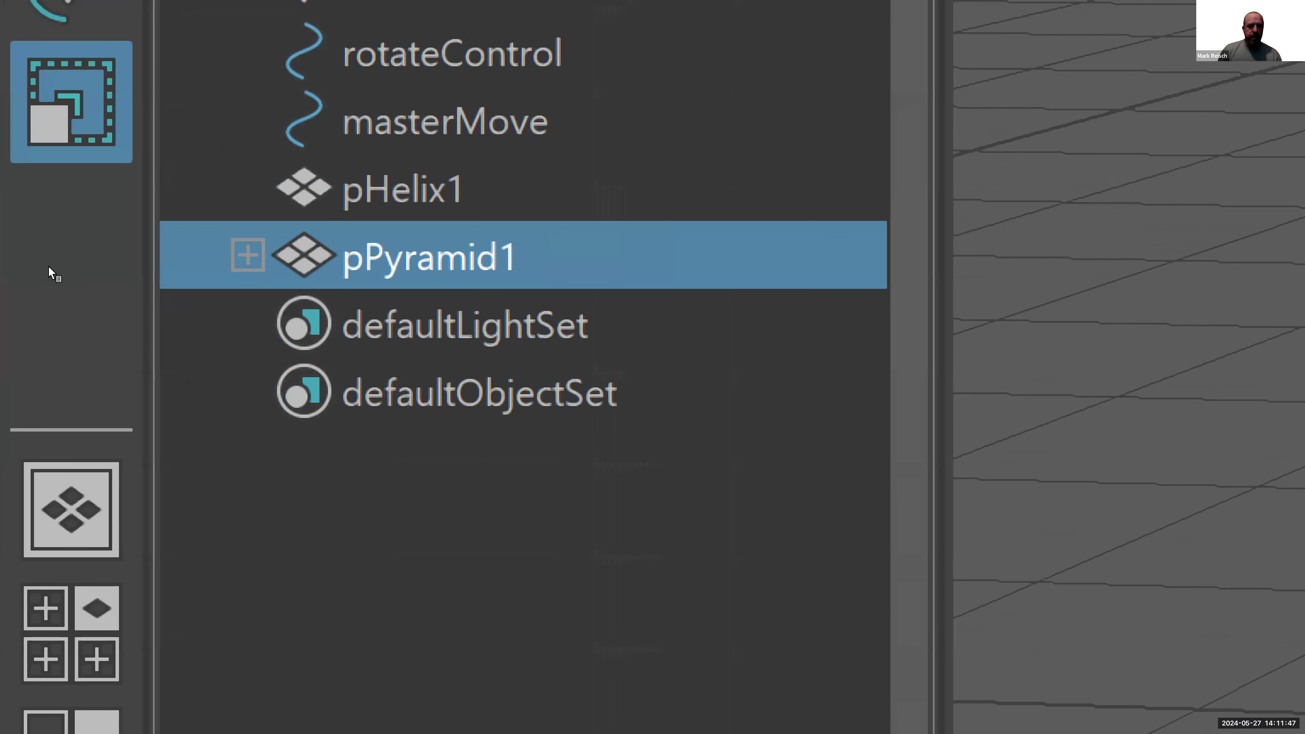
pyautogui.click(248, 255)
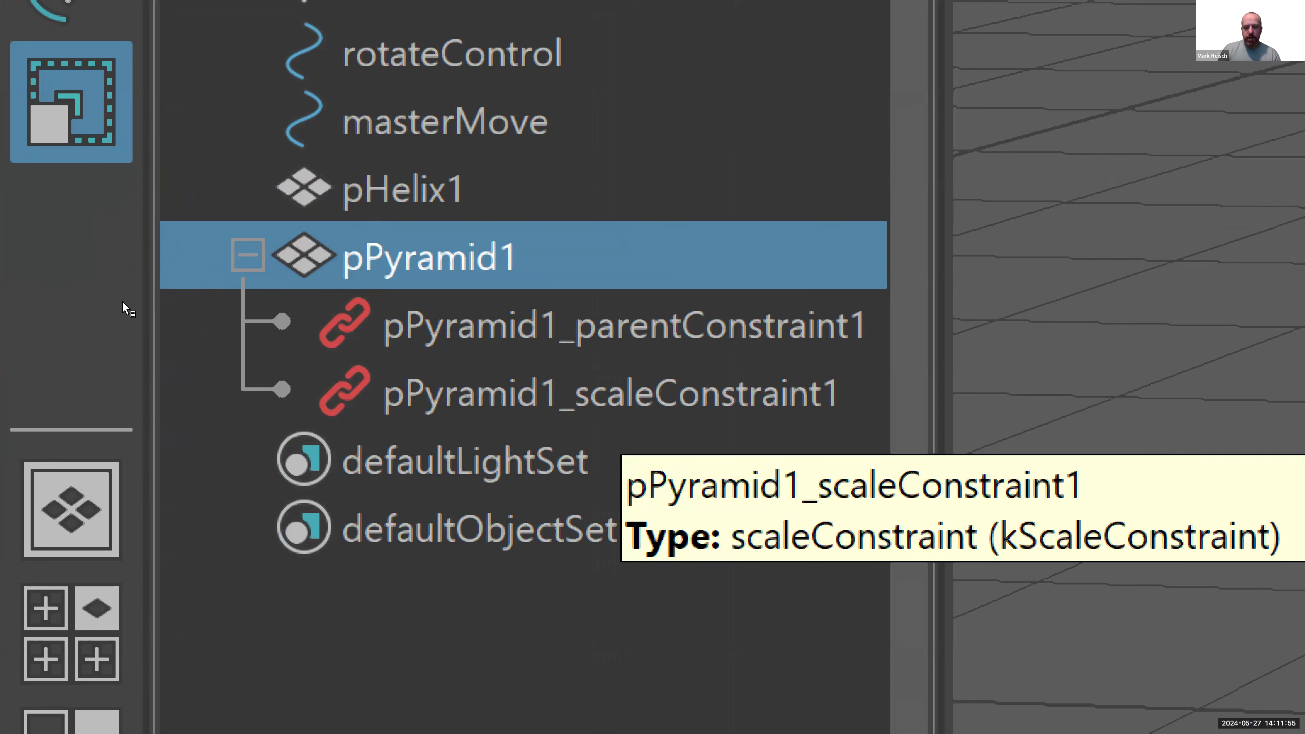
pyautogui.press('super+minus')
pyautogui.press('super+minus')
pyautogui.press('super+minus')
pyautogui.press('super+minus')
pyautogui.press('super+minus')
pyautogui.press('super+minus')
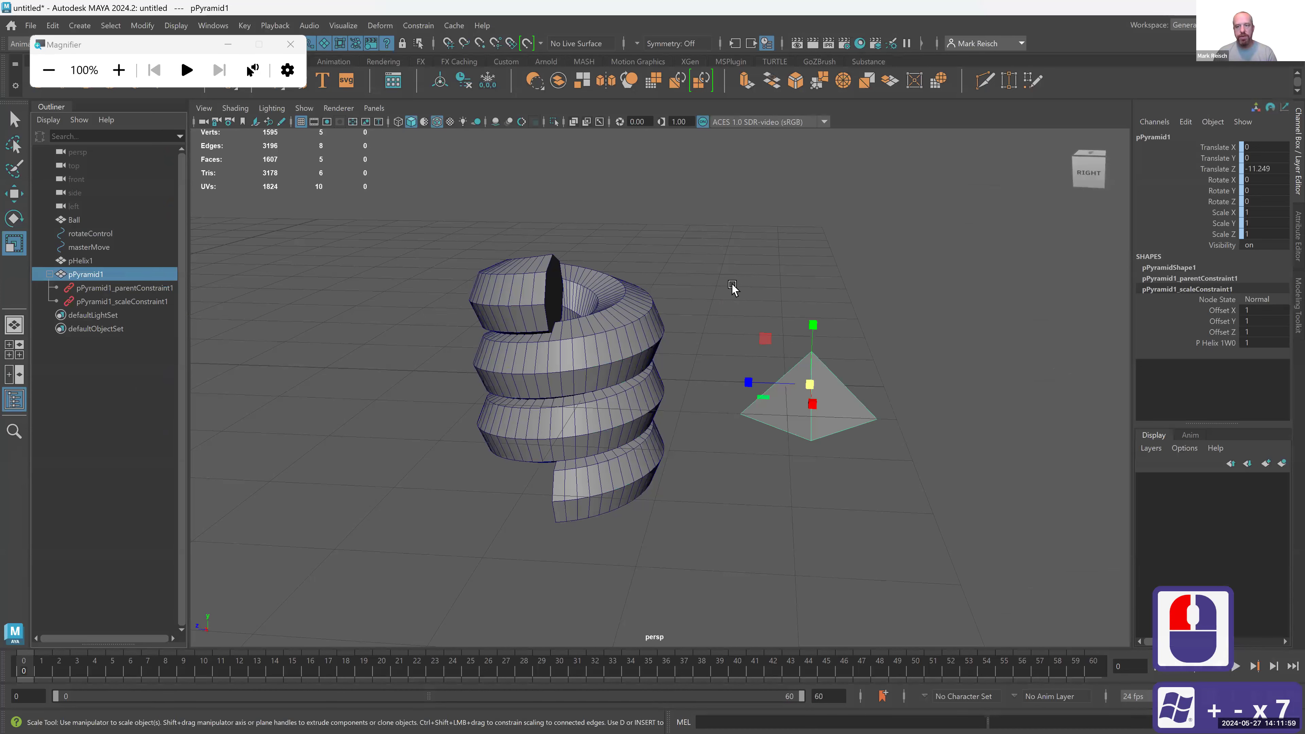
# - Delete the scale constraint node under the pyramid
pyautogui.click(154, 298)
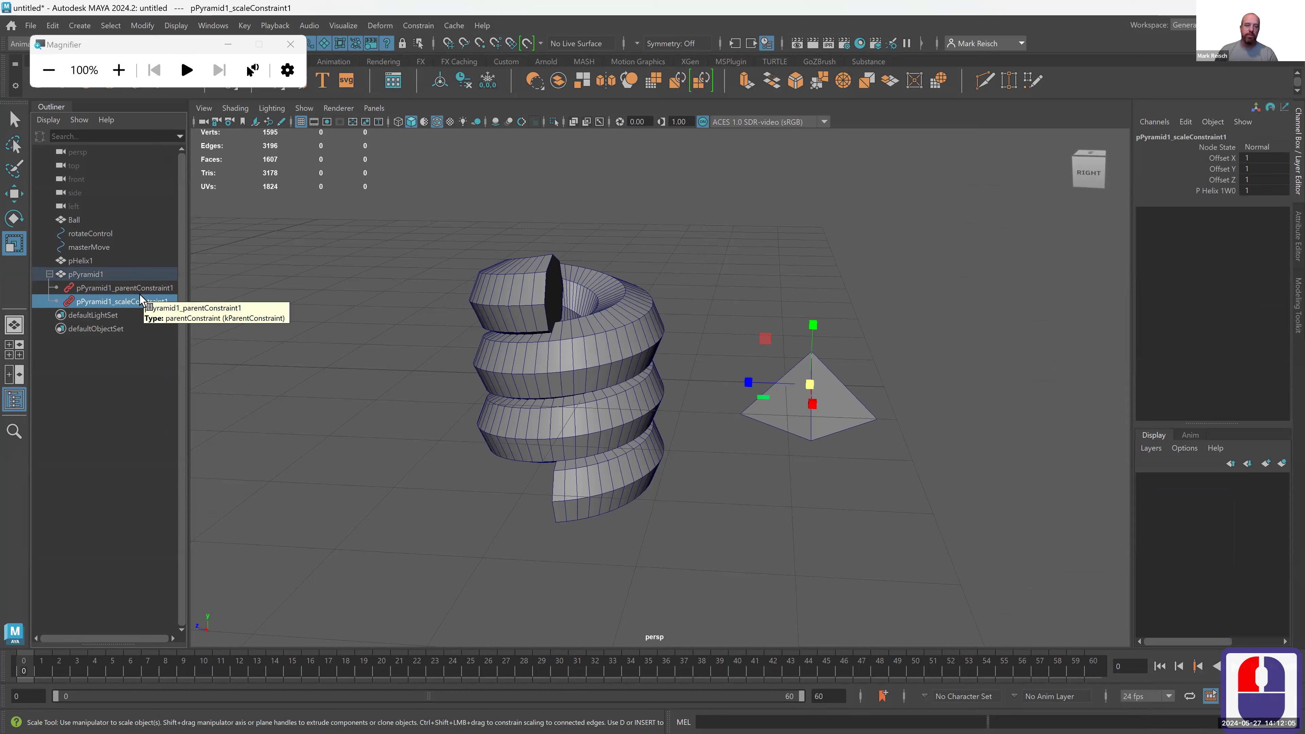
pyautogui.click(140, 302)
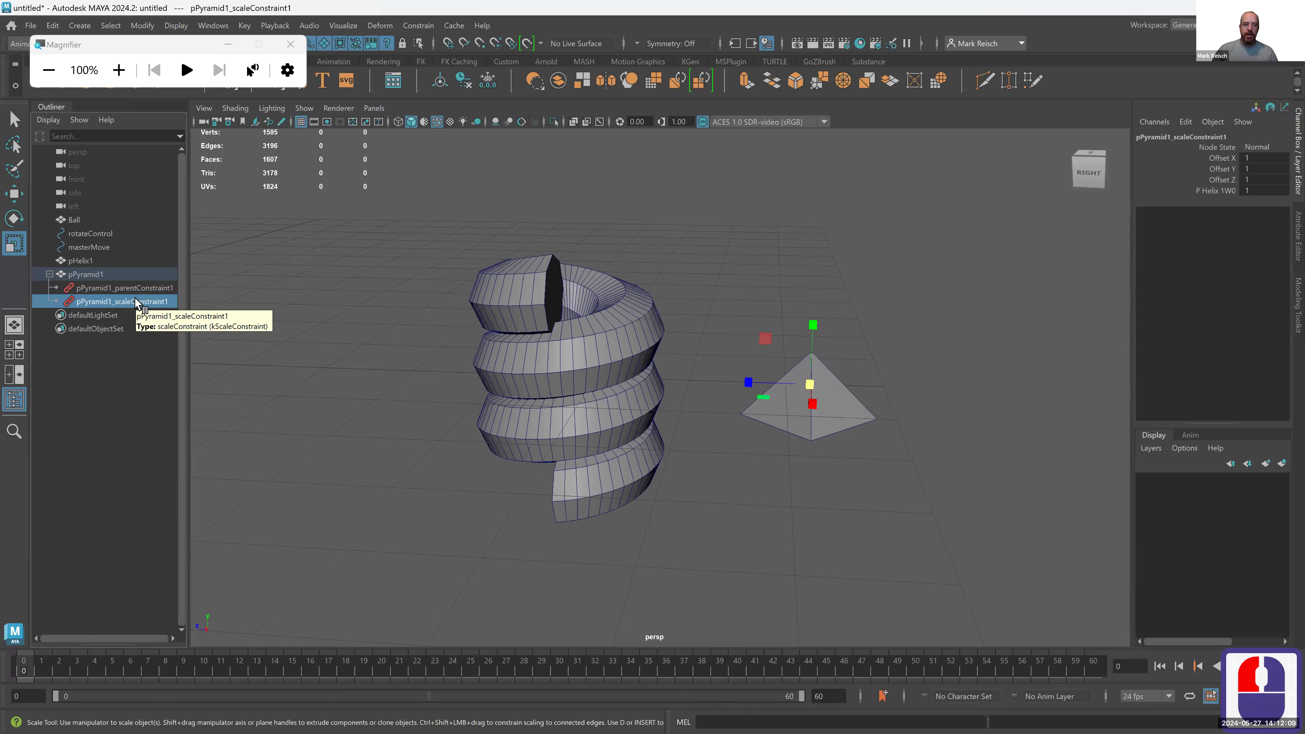
pyautogui.press('Delete')
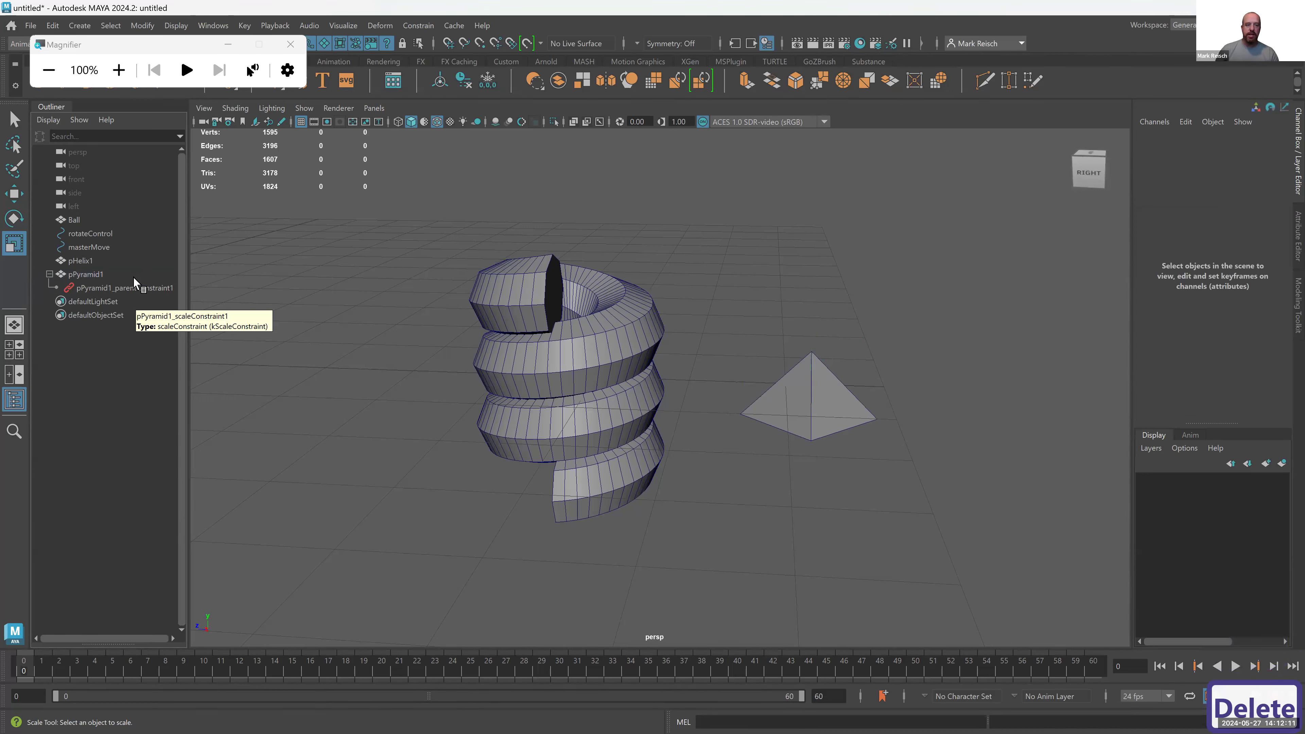
# - Try scaling the helix uniformly to about 0.61 without the pyramid's scale constraint, and undo it
pyautogui.click(119, 278)
pyautogui.doubleClick(533, 355)
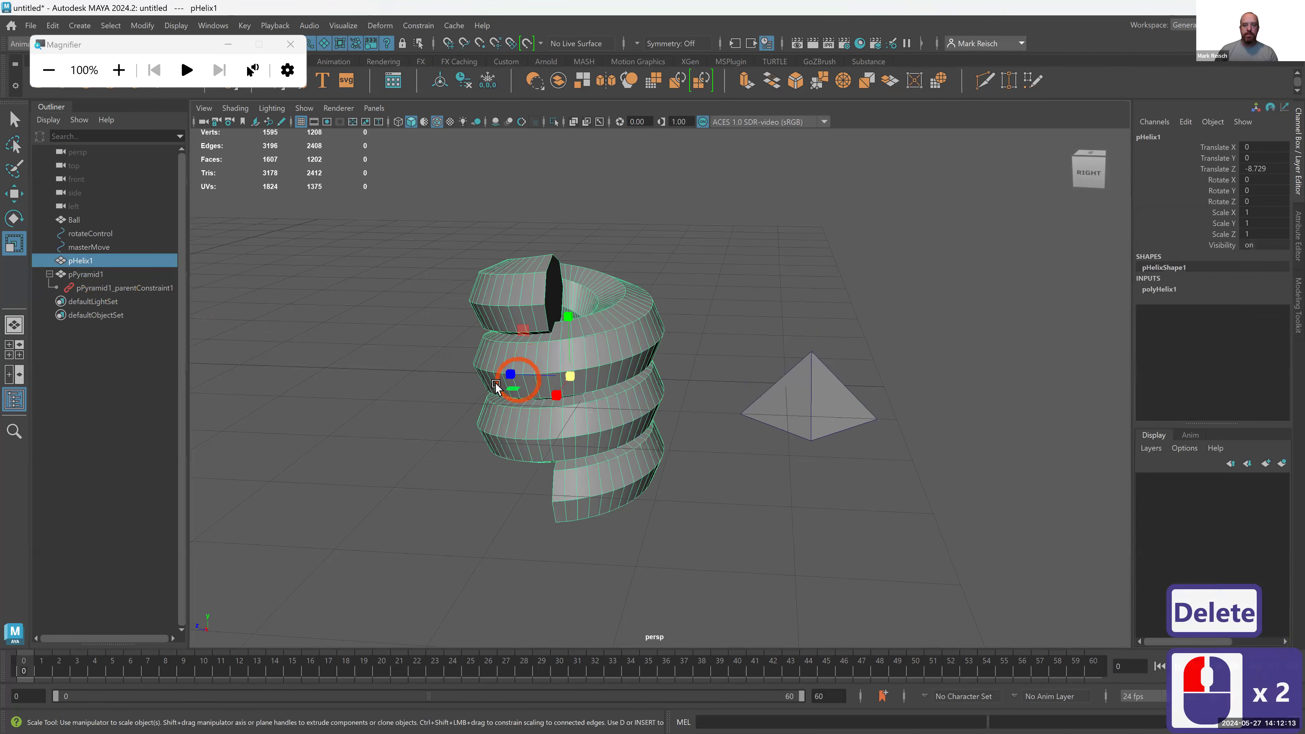
pyautogui.moveTo(576, 376); pyautogui.dragTo(423, 414)
pyautogui.moveTo(594, 428); pyautogui.dragTo(501, 426)
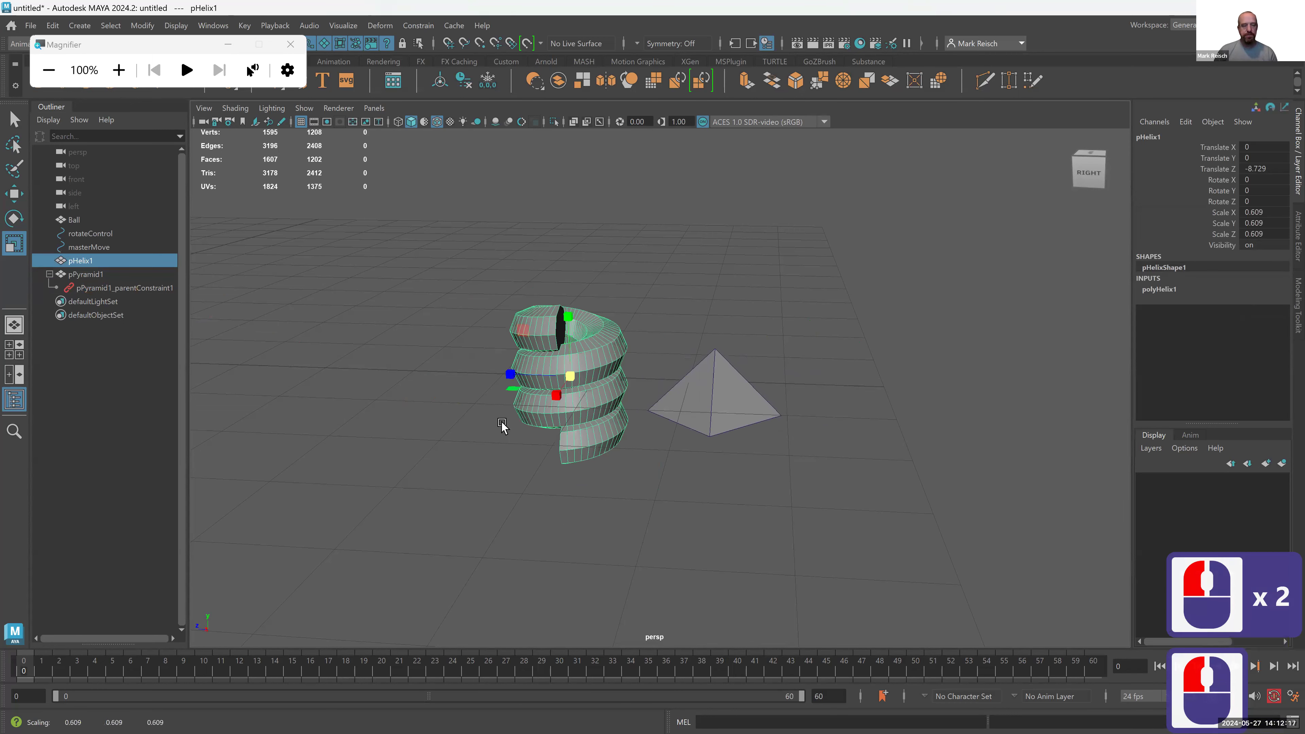
pyautogui.hotkey('ctrl', 'z')
# - Rotate the helix to about 63.3 degrees around X, keeping the pyramid's parent constraint
pyautogui.click(126, 288)
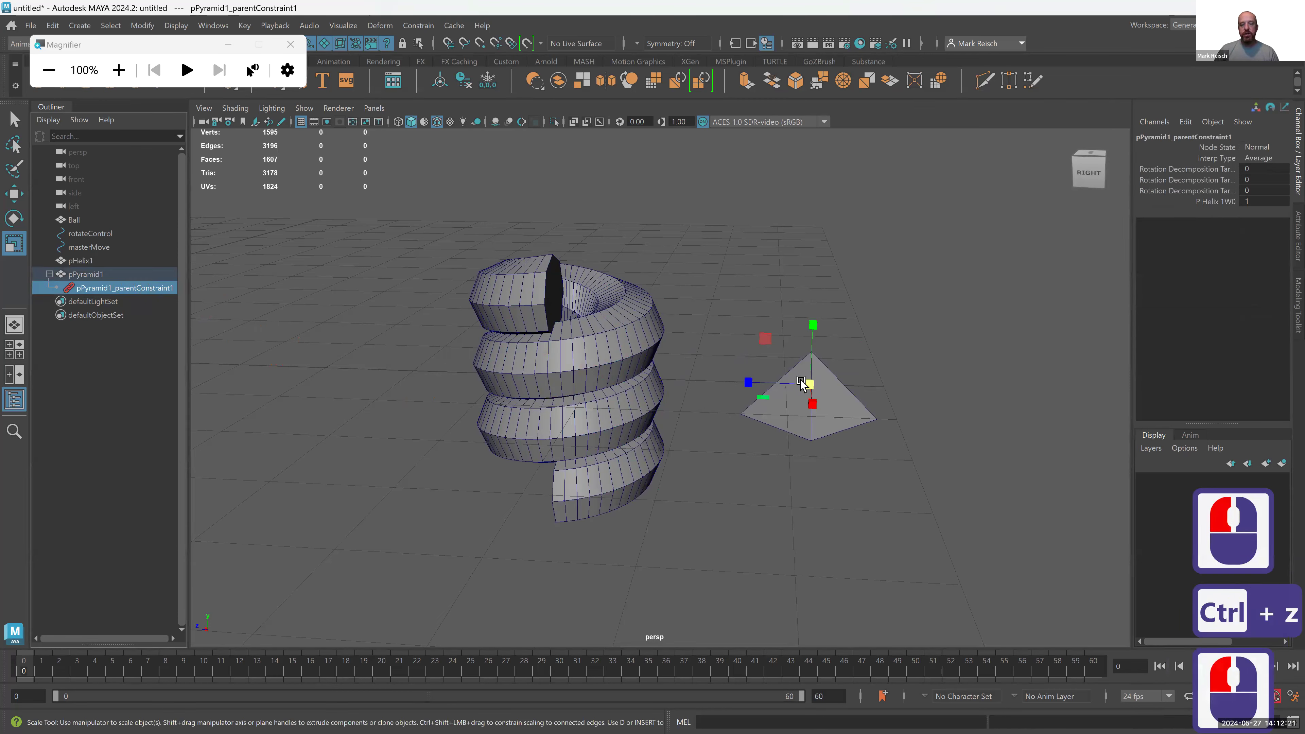
pyautogui.click(633, 347)
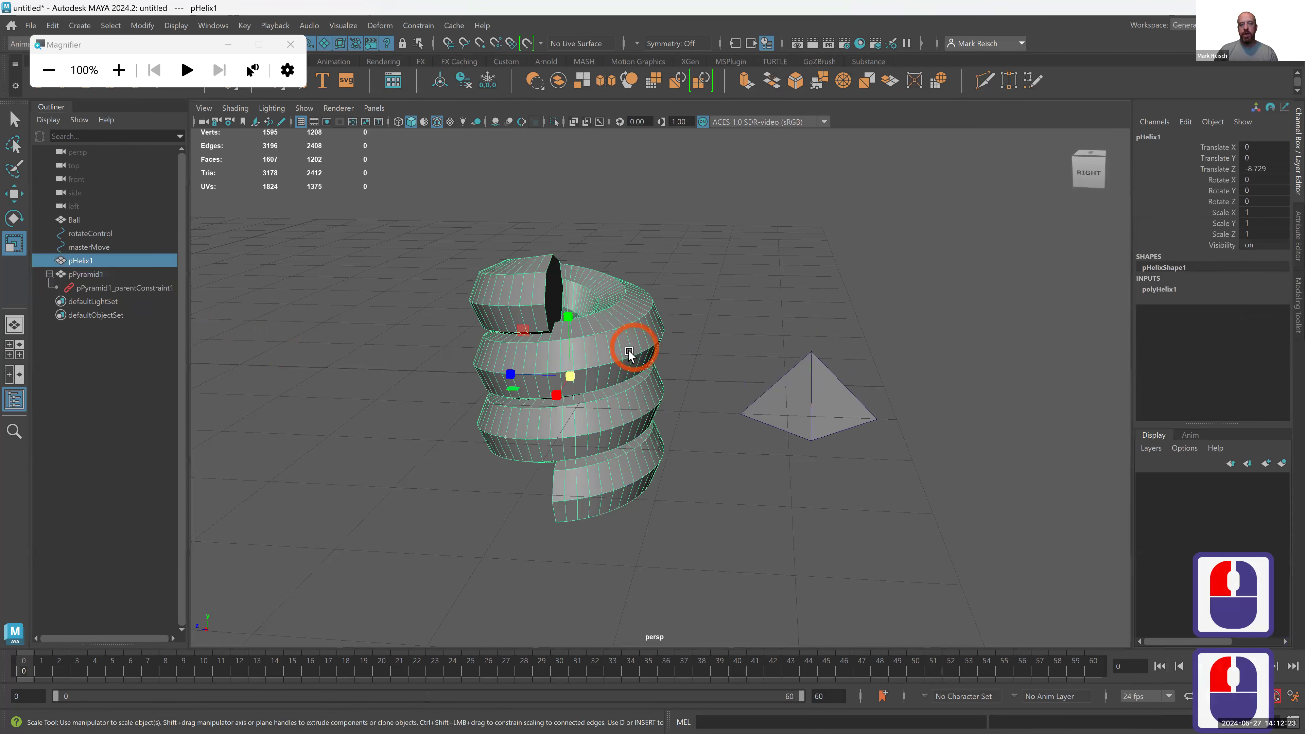
pyautogui.press('e')
pyautogui.moveTo(624, 343); pyautogui.dragTo(560, 271)
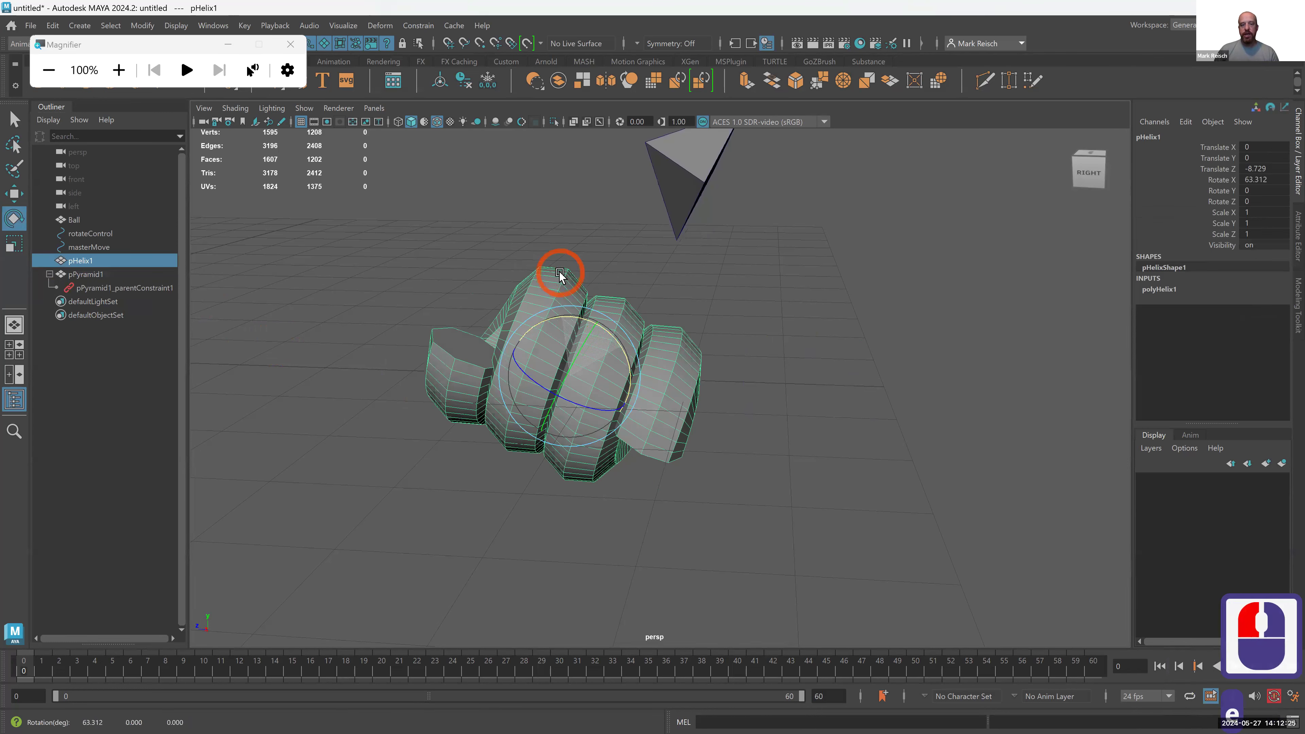
# - Set the helix weight of the pyramid's parent constraint to 0 and select the helix
pyautogui.click(691, 169)
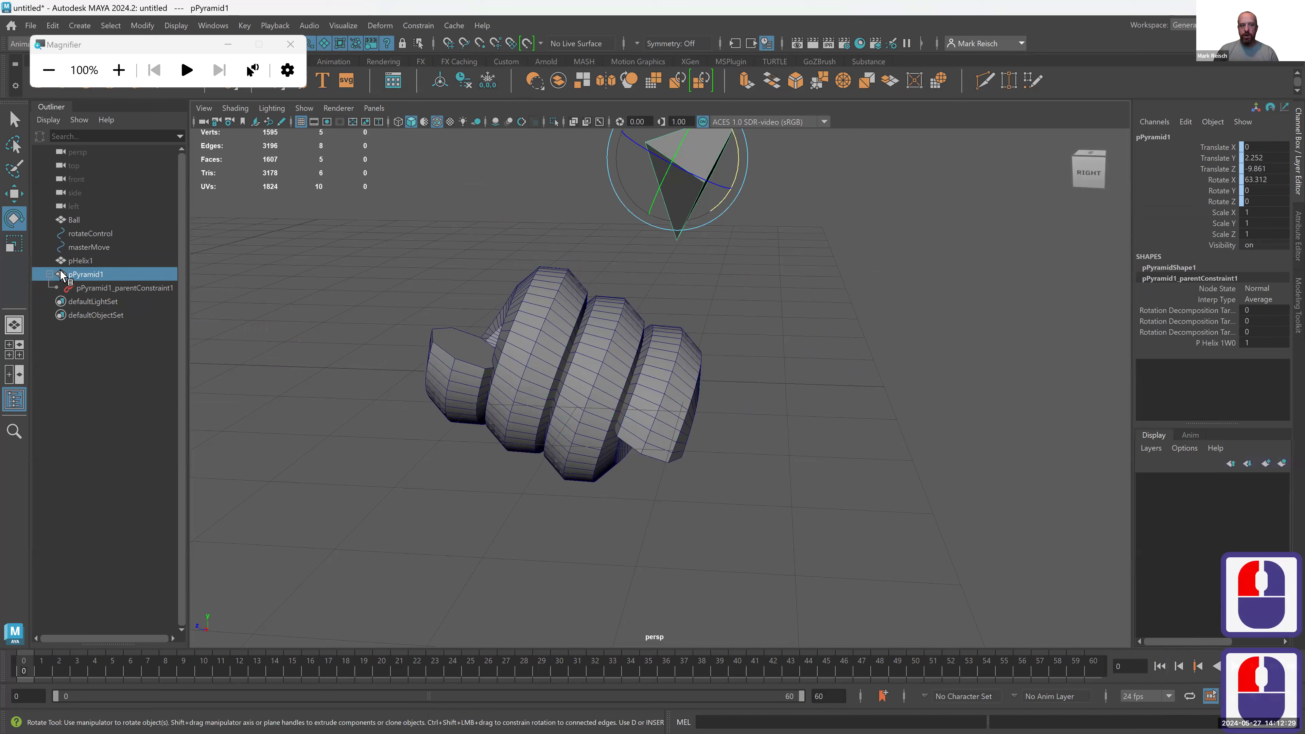
pyautogui.click(1228, 343)
pyautogui.moveTo(1066, 354); pyautogui.dragTo(1041, 347, button='middle')
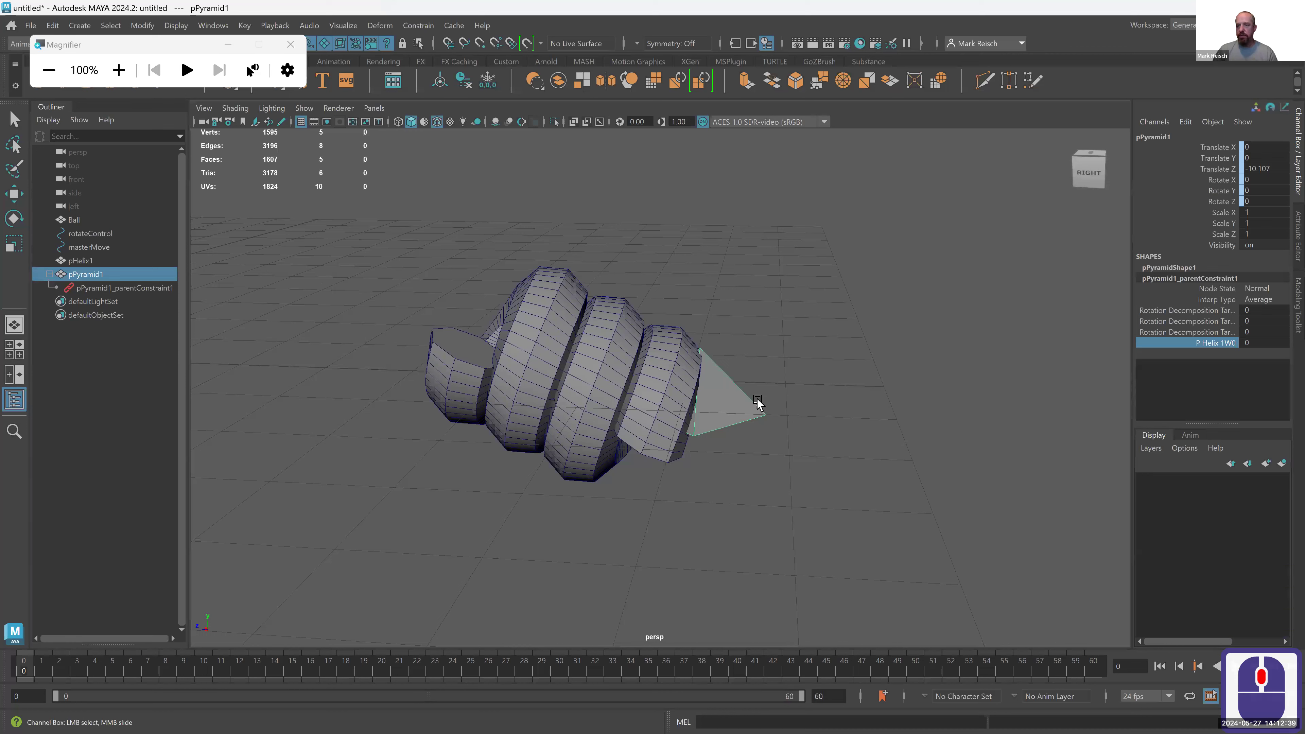
pyautogui.click(596, 362)
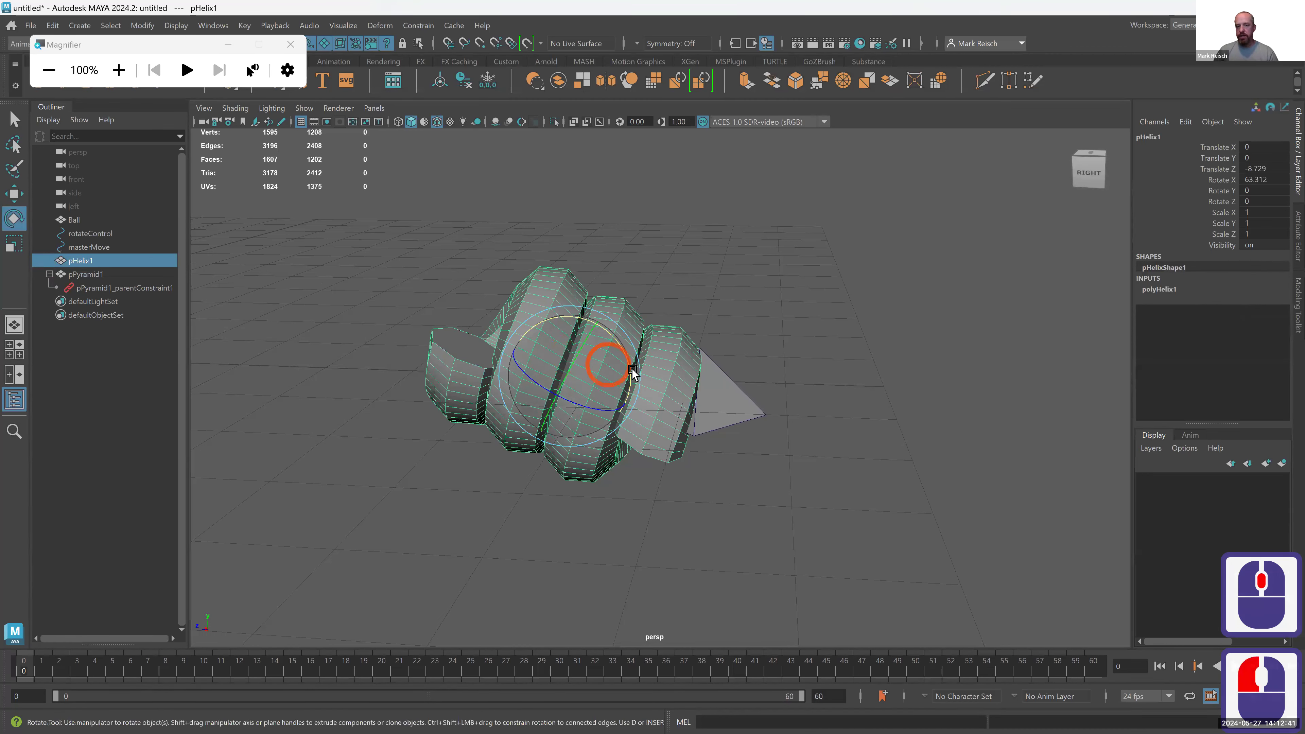
# - Rotate the helix to about -126.4, -18.6 and 82.5 degrees around X, Y and Z
pyautogui.press('e')
pyautogui.moveTo(612, 446); pyautogui.dragTo(381, 418)
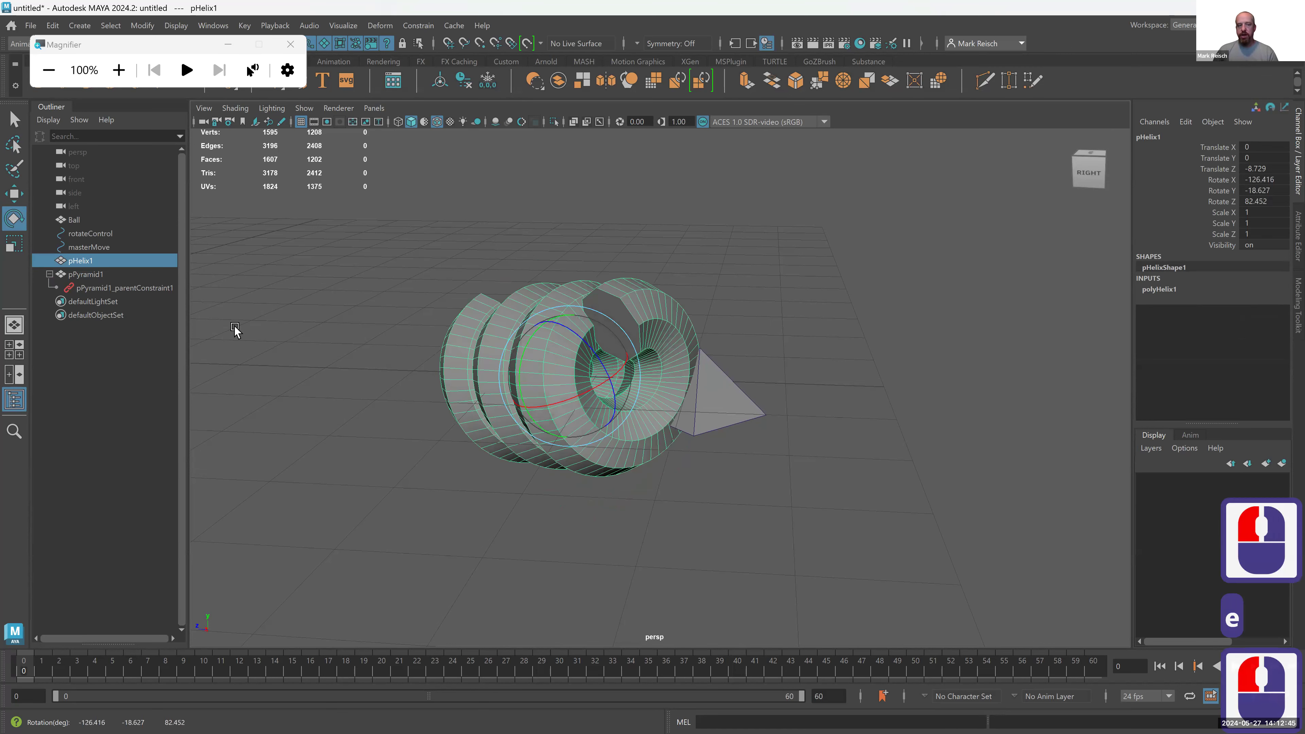
# - Raise the helix weight of the pyramid's parent constraint from the constraint node's attributes
pyautogui.click(148, 289)
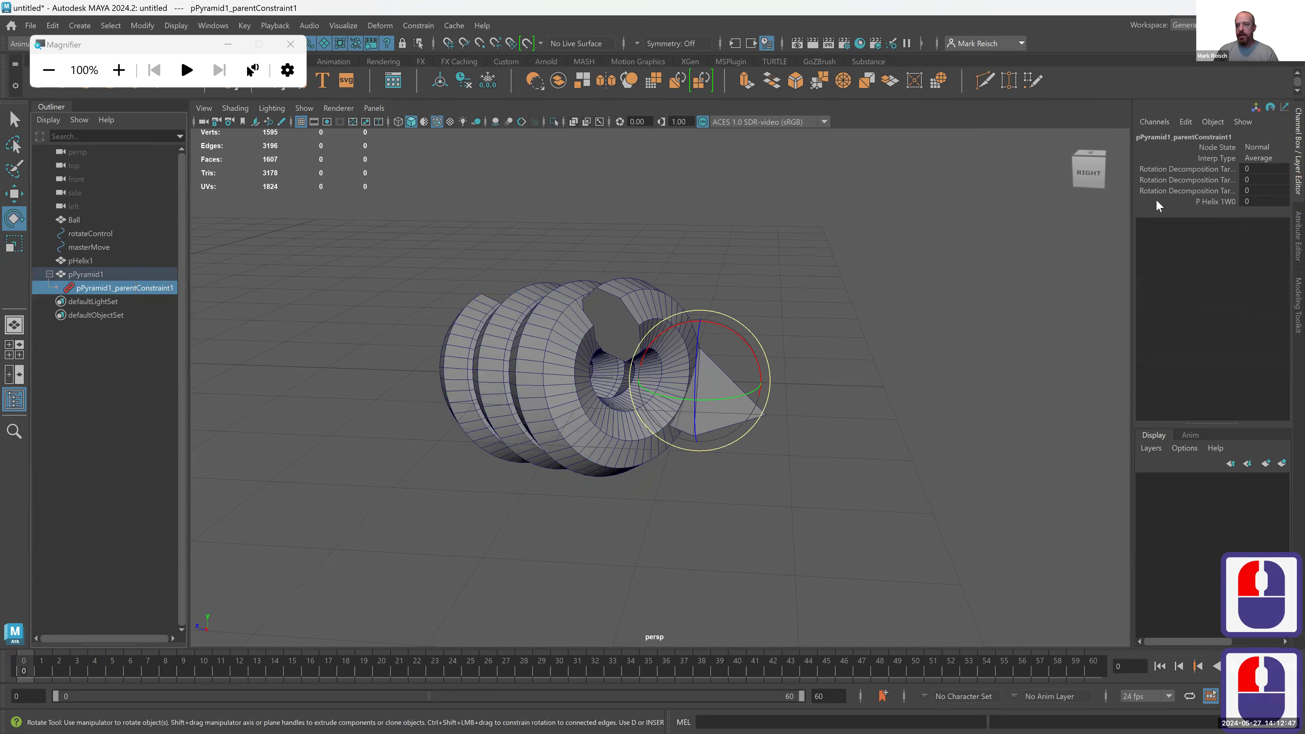
pyautogui.click(1200, 201)
pyautogui.moveTo(619, 383); pyautogui.dragTo(531, 419, button='middle')
# - Rotate the helix to about -4.9, -2.2 and 4.8 degrees around X, Y and Z
pyautogui.click(534, 417)
pyautogui.press('e')
pyautogui.moveTo(562, 420); pyautogui.dragTo(572, 371)
pyautogui.moveTo(567, 318); pyautogui.dragTo(595, 321)
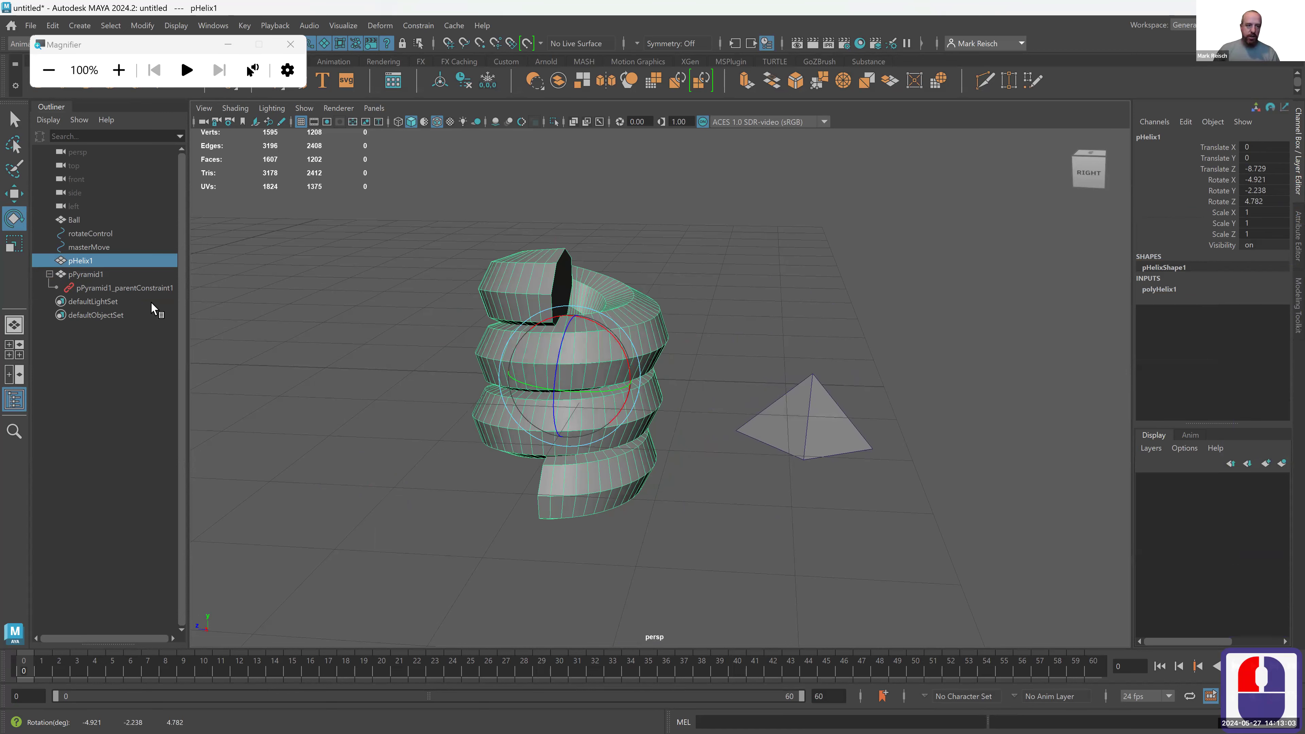
# - Delete the parent constraint node under the pyramid and clear the selection
pyautogui.click(150, 288)
pyautogui.press('Delete')
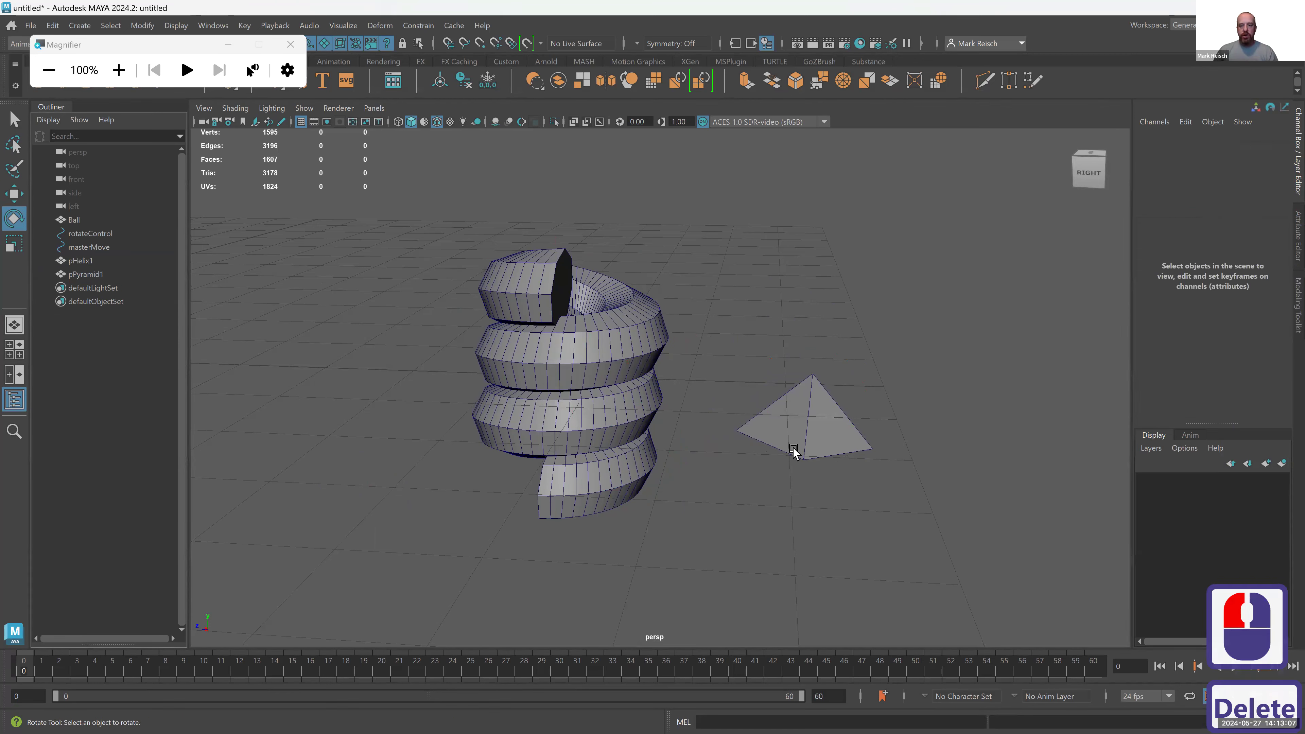
pyautogui.click(811, 422)
pyautogui.doubleClick(630, 345)
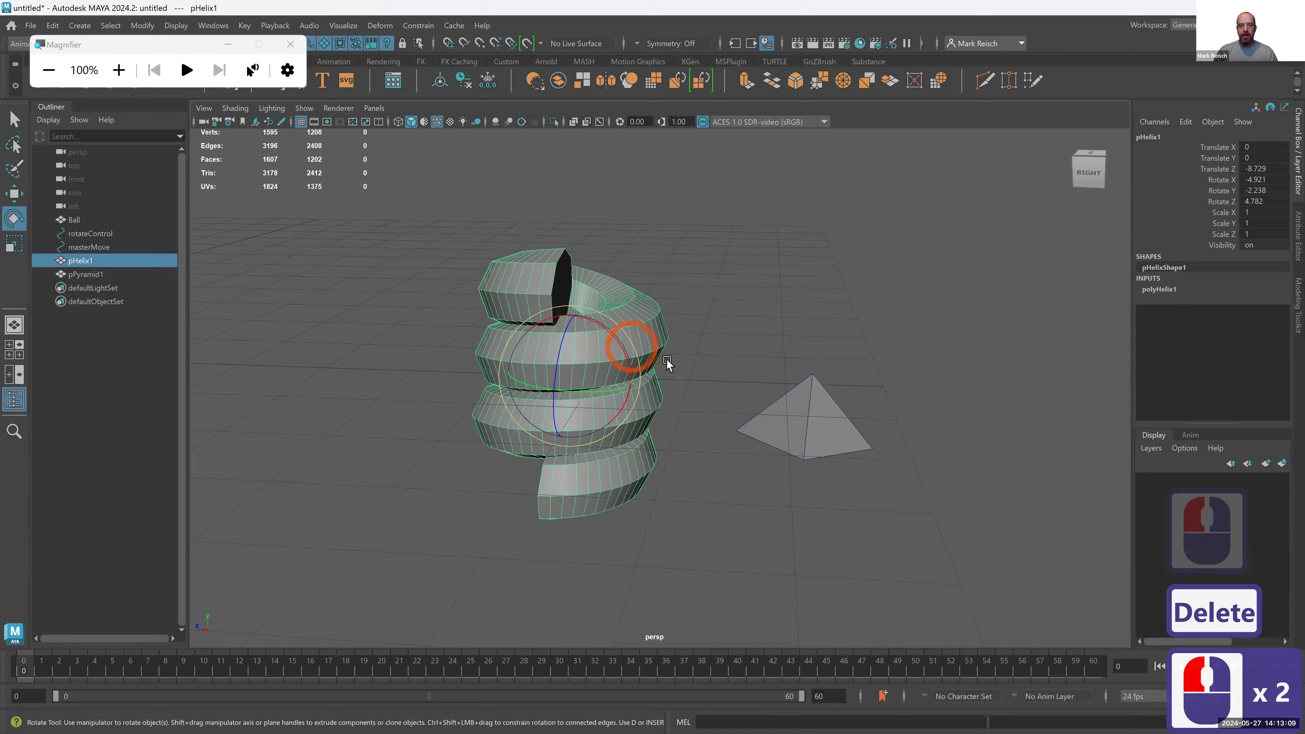
pyautogui.click(701, 295)
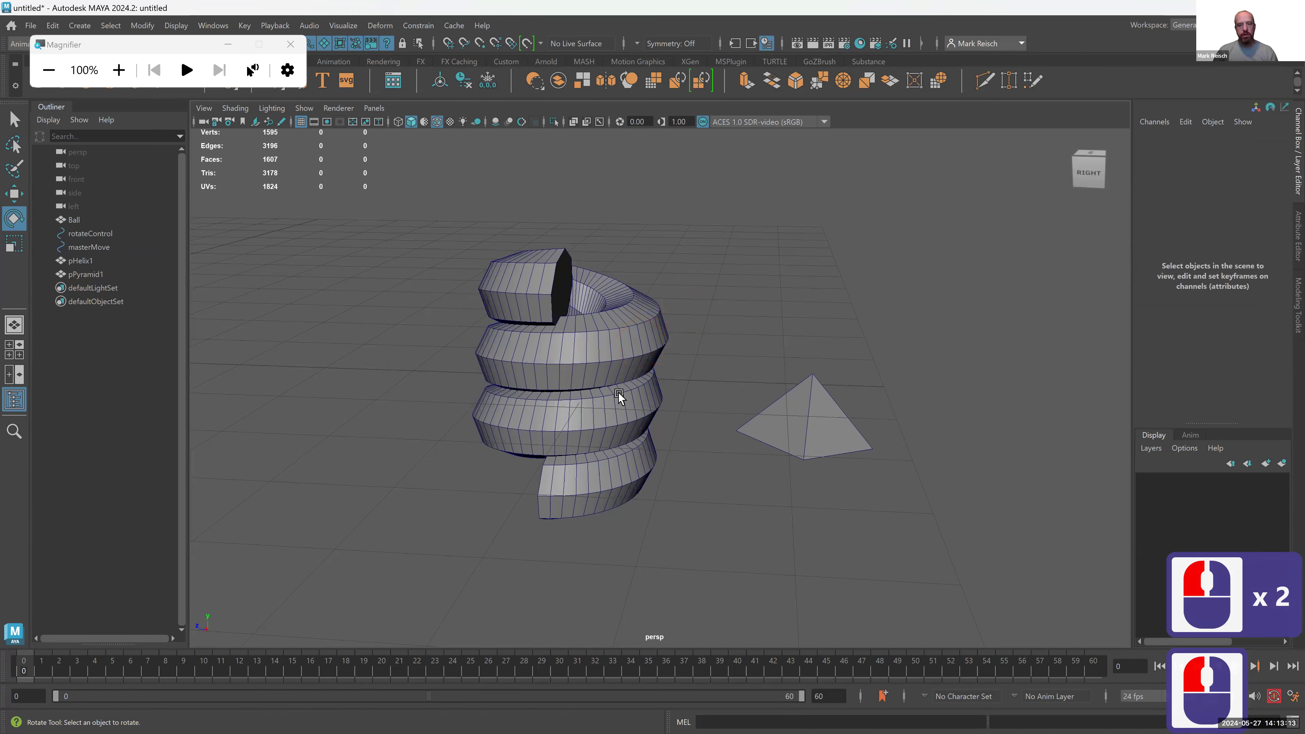
# - Select the helix and then the pyramid, and try to open the Parent constraint options
pyautogui.click(636, 380)
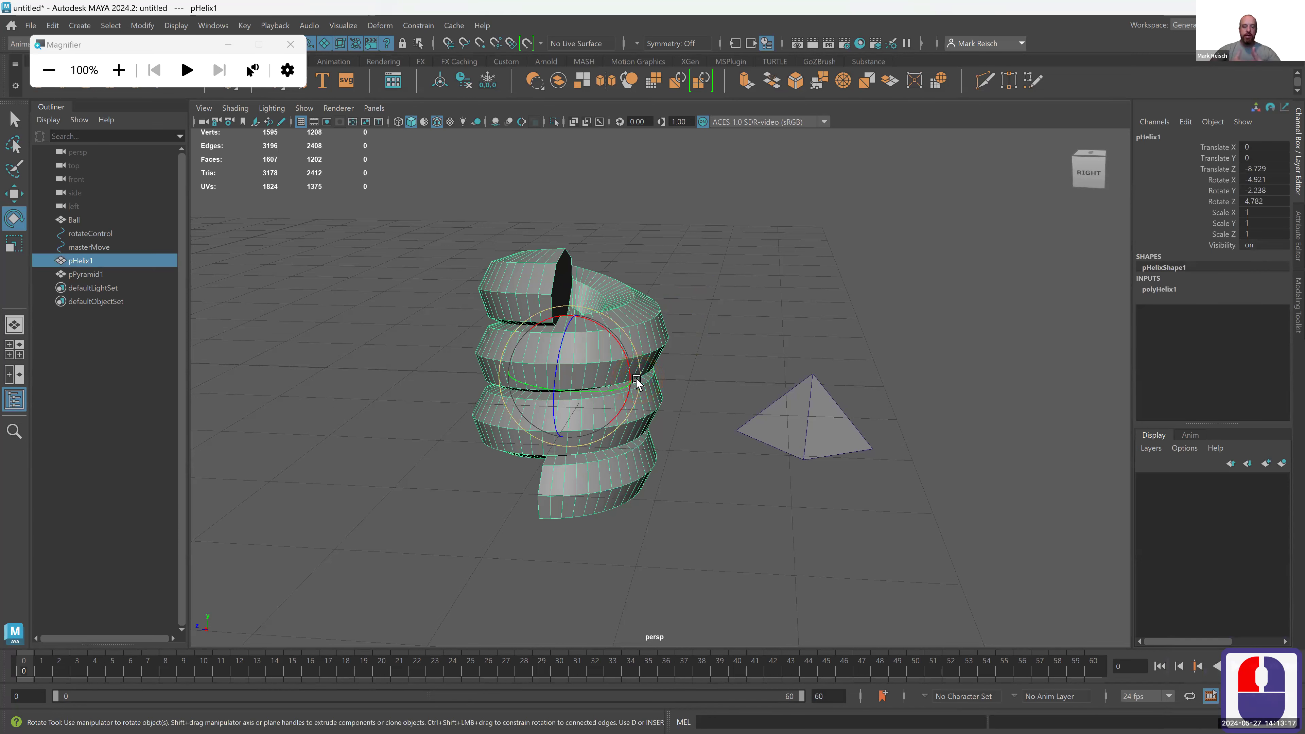
pyautogui.keyDown('shift'); pyautogui.click(835, 430); pyautogui.keyUp('shift')
pyautogui.press('space')
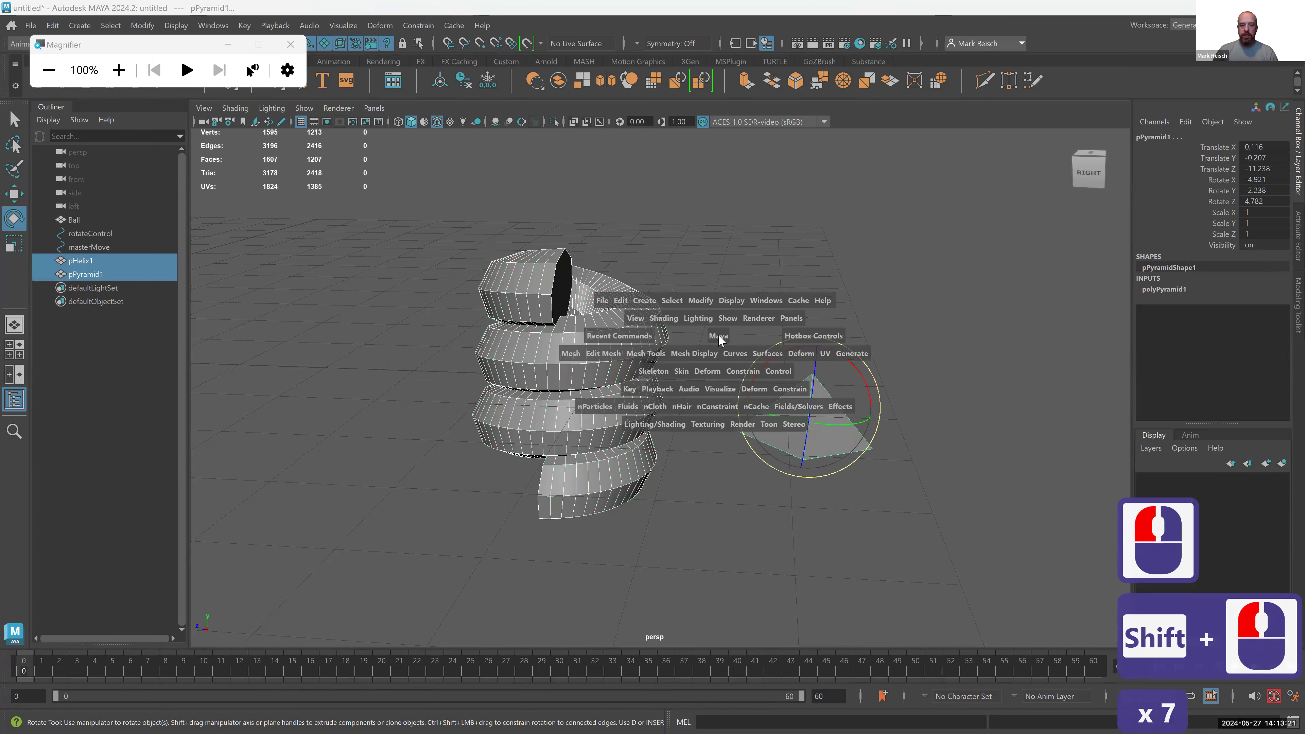
pyautogui.moveTo(732, 376); pyautogui.dragTo(864, 407)
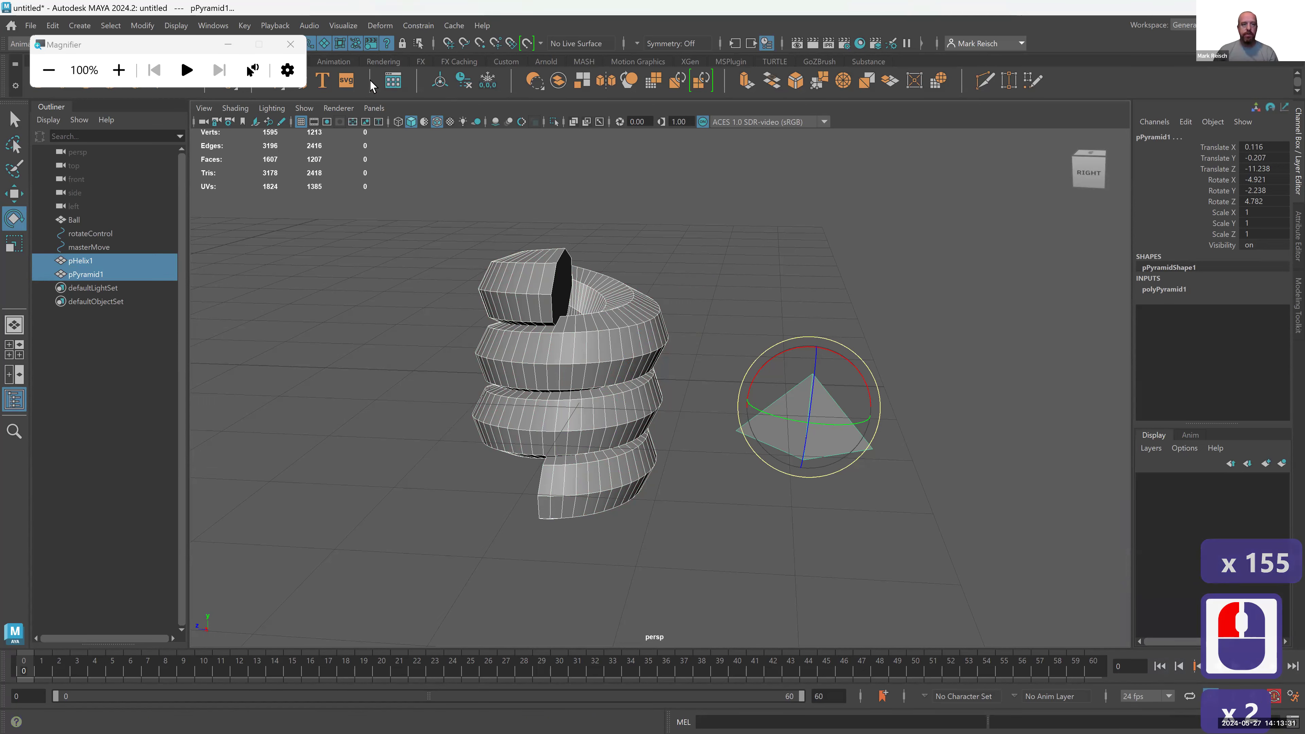
pyautogui.click(301, 49)
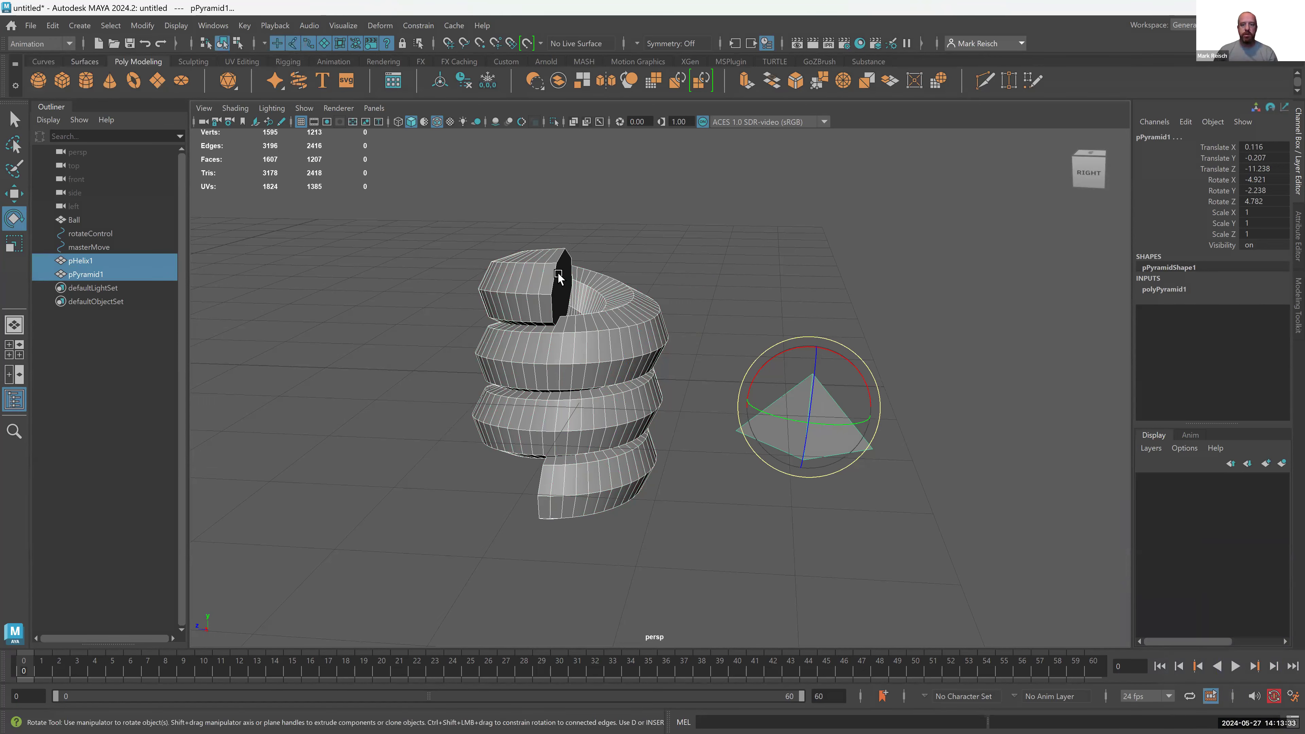
pyautogui.press('space')
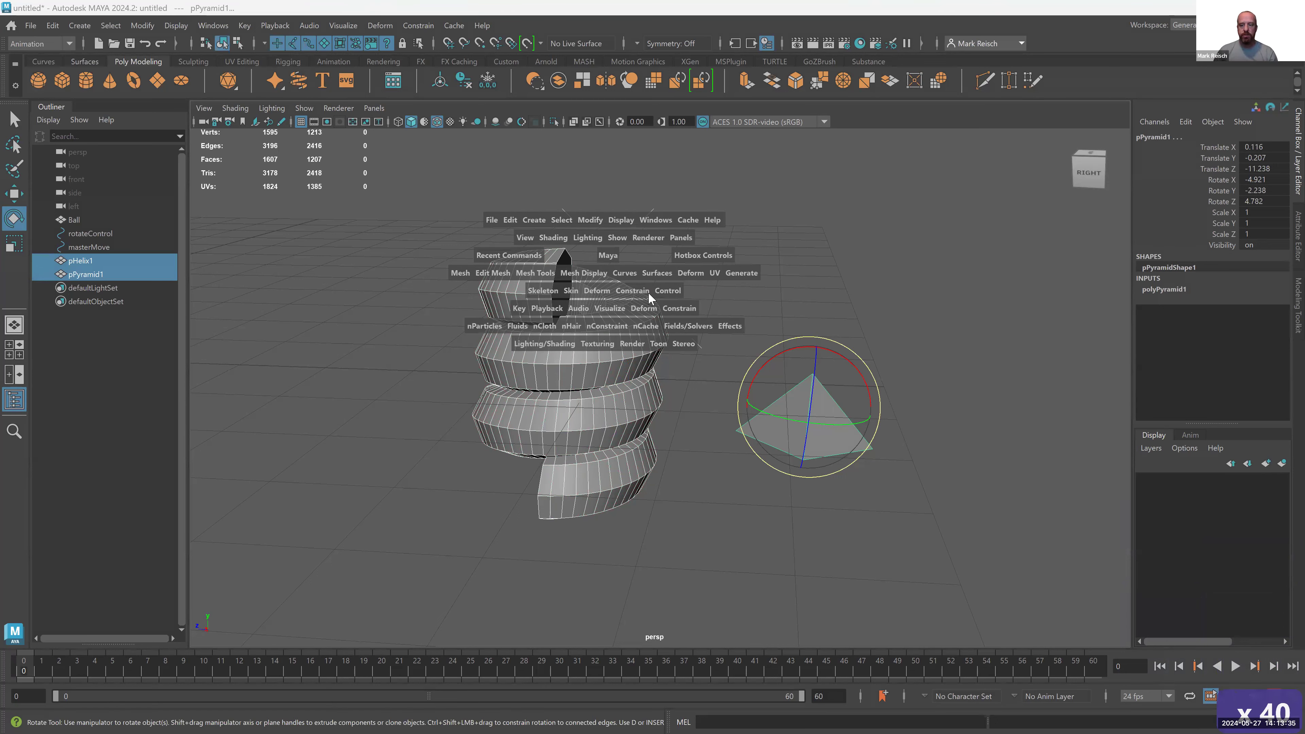
pyautogui.click(630, 292)
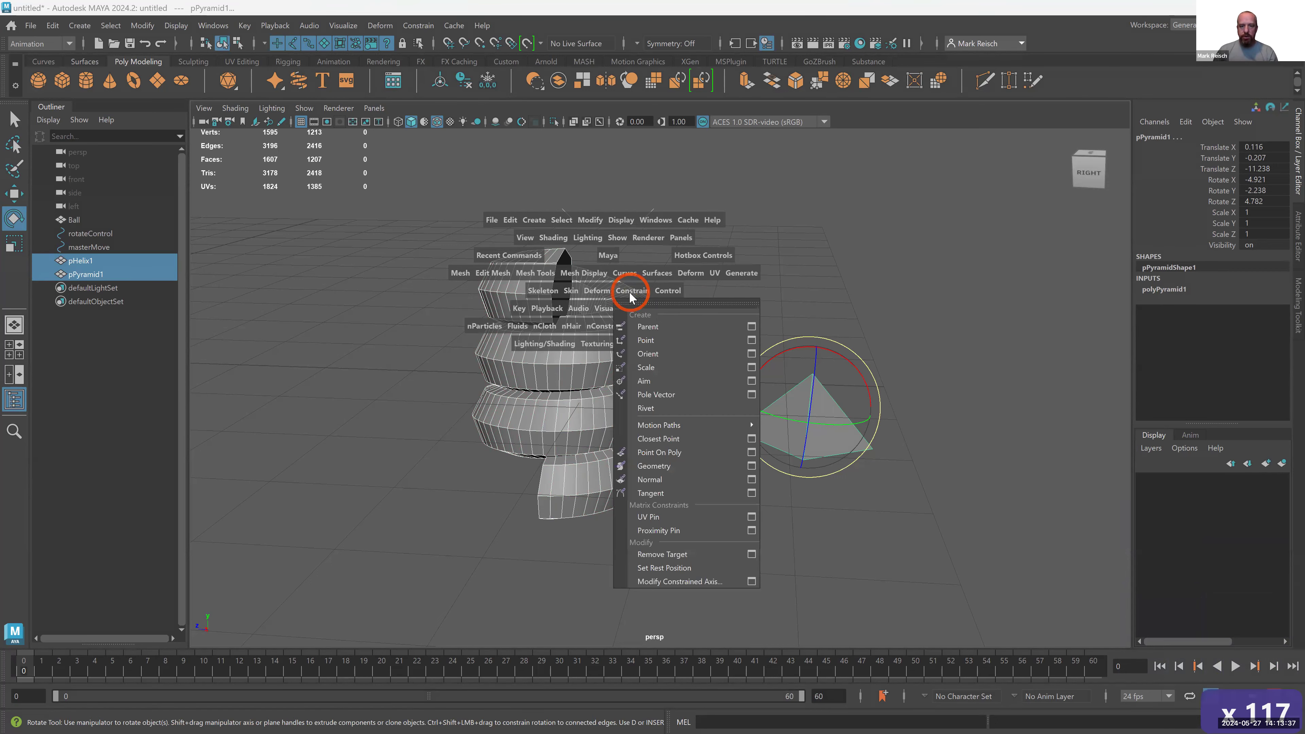
pyautogui.click(752, 324)
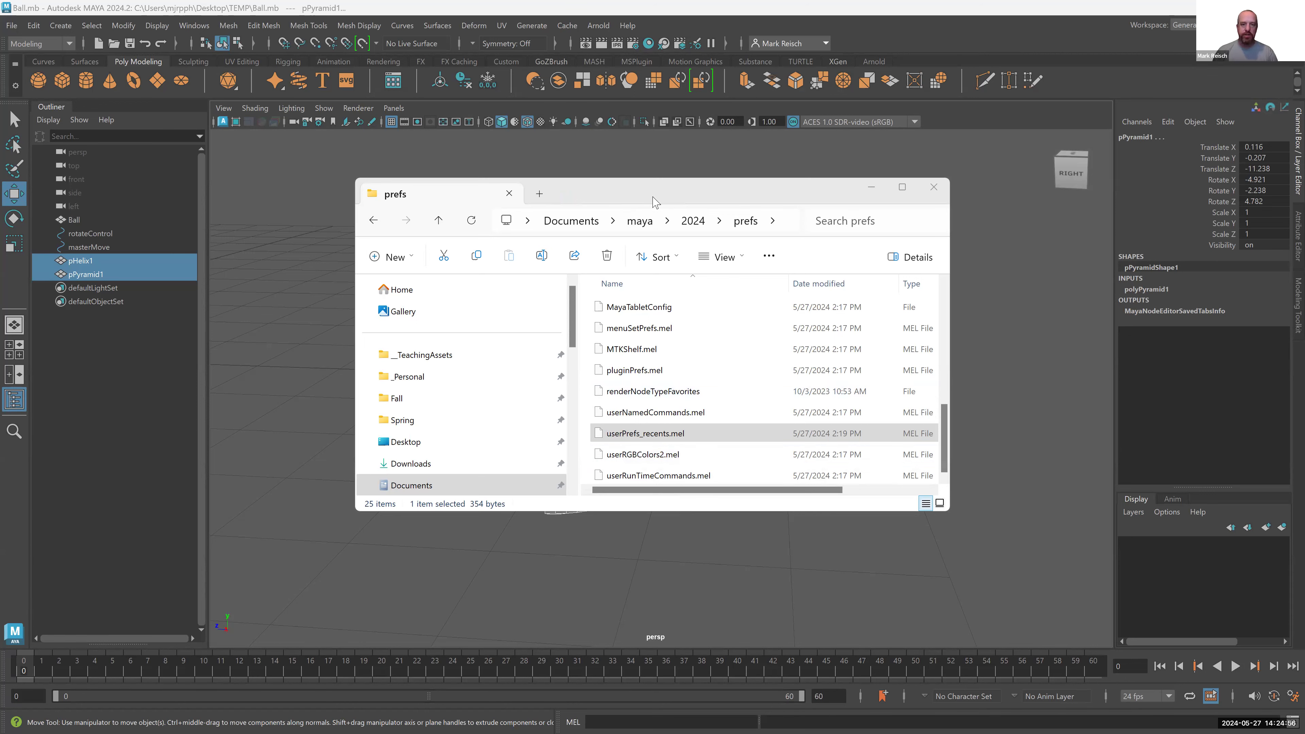
# - In File Explorer, examine userPrefs_recents.mel in the Maya 2024 prefs folder, and close the window
pyautogui.moveTo(658, 198); pyautogui.dragTo(664, 191)
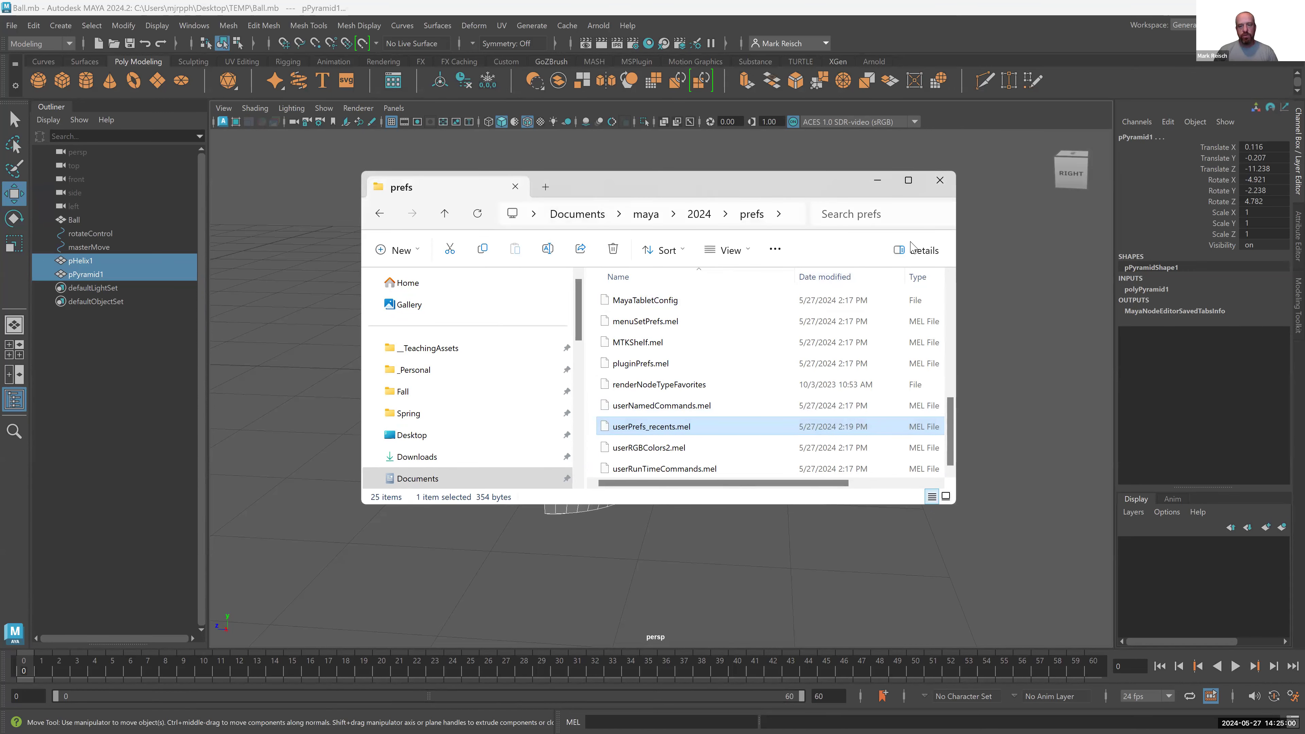
pyautogui.moveTo(958, 236); pyautogui.dragTo(1084, 236)
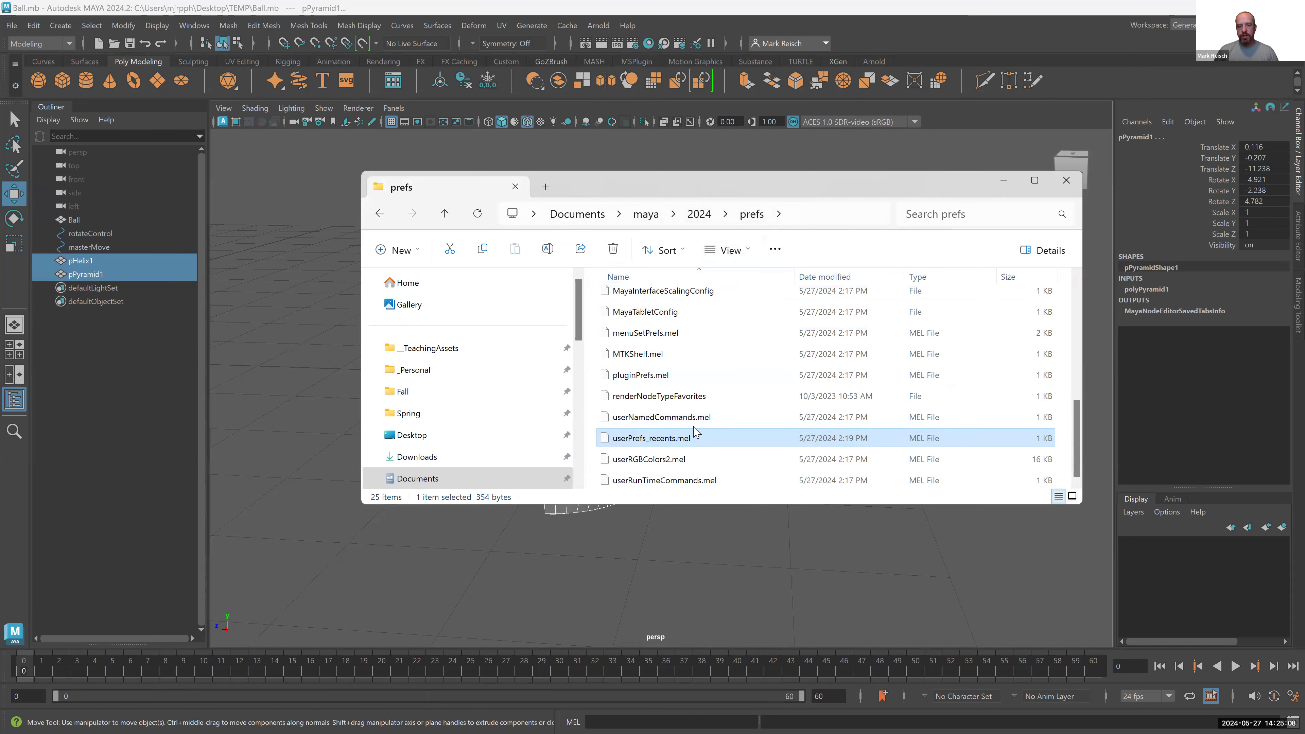
pyautogui.click(632, 445)
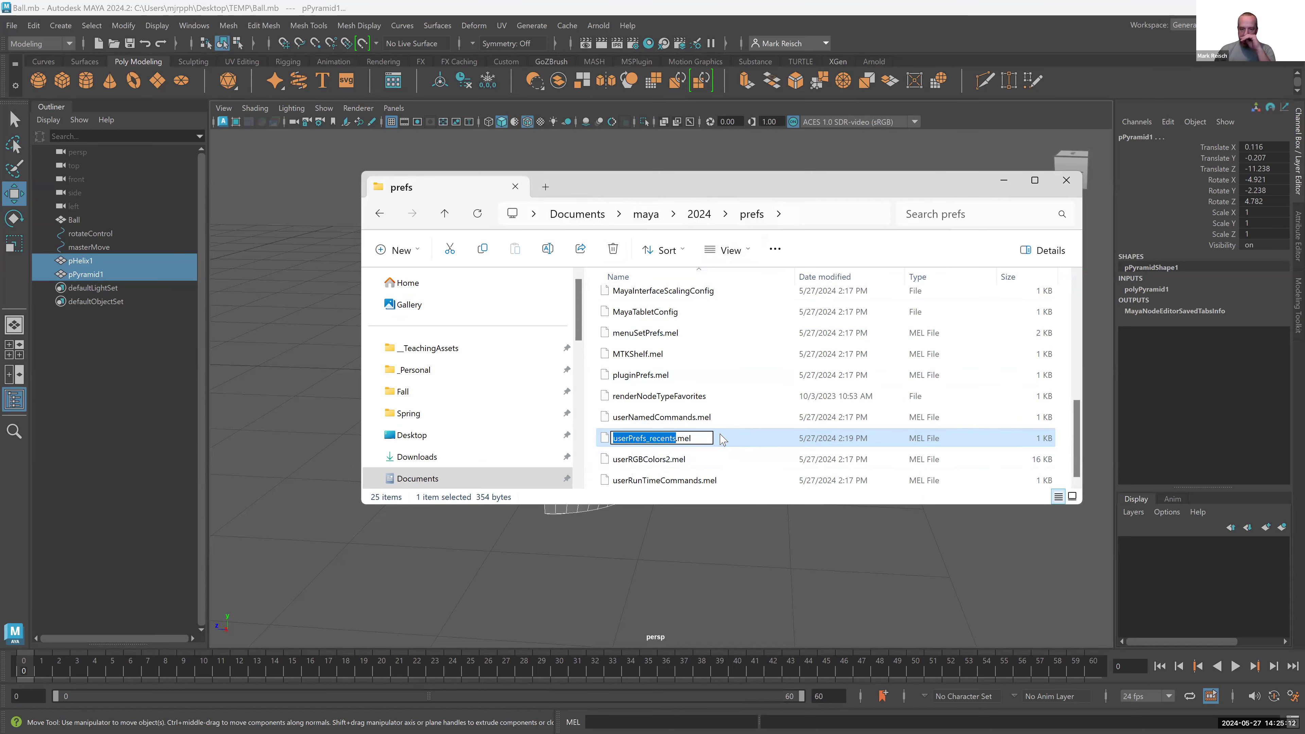
pyautogui.click(723, 438)
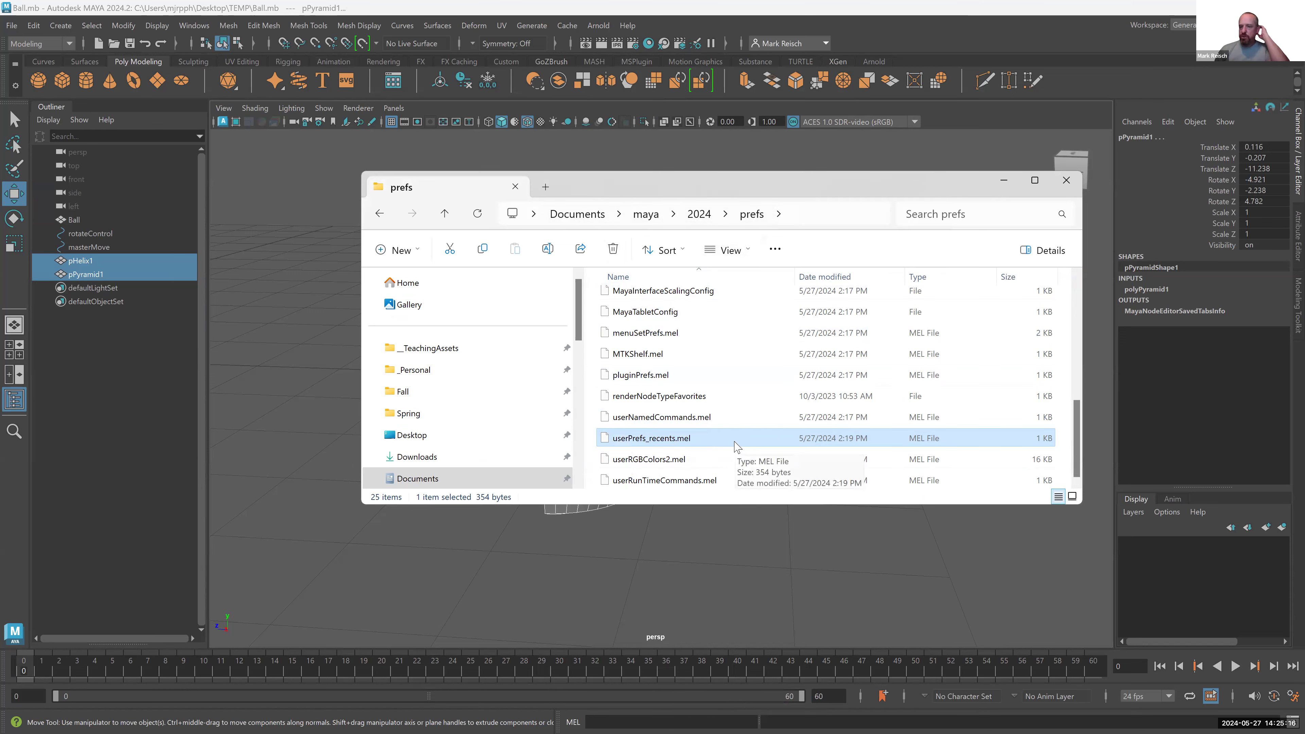
pyautogui.click(1064, 186)
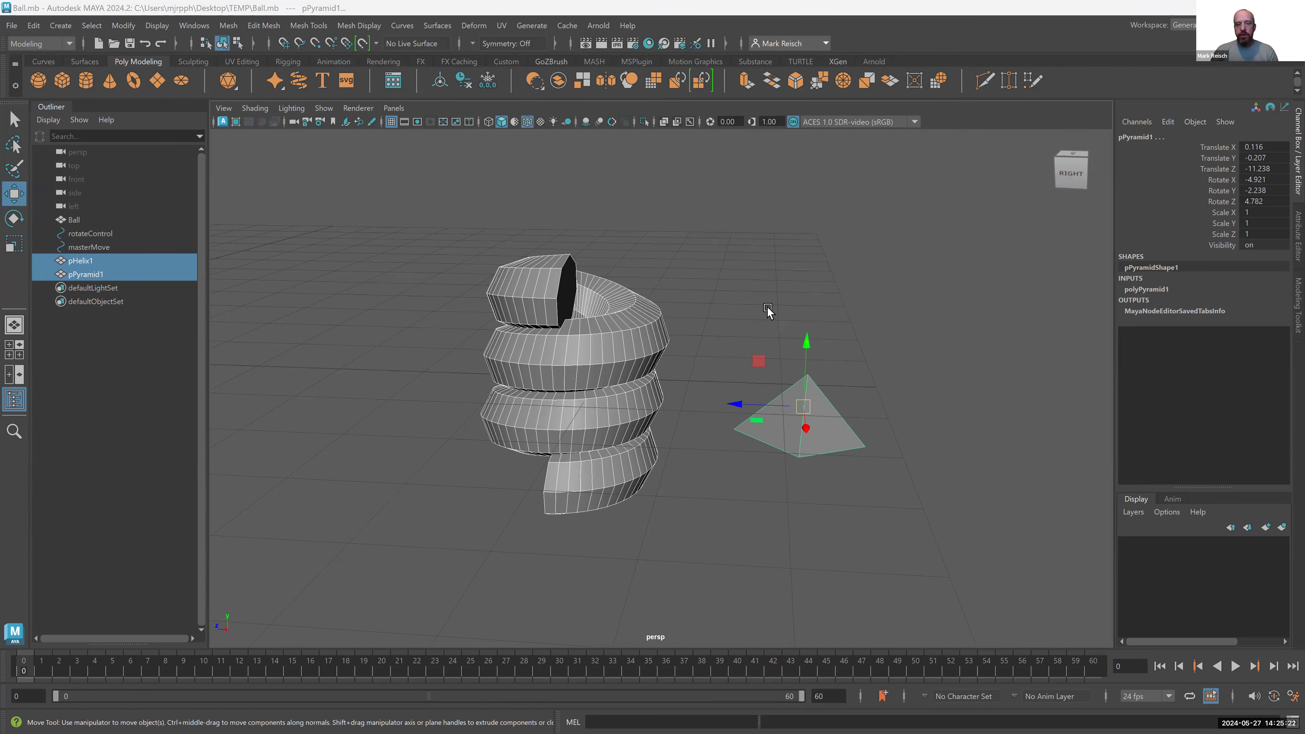
# - Open the Parent constraint options with the helix and pyramid selected, and turn off Maintain offset
pyautogui.click(766, 291)
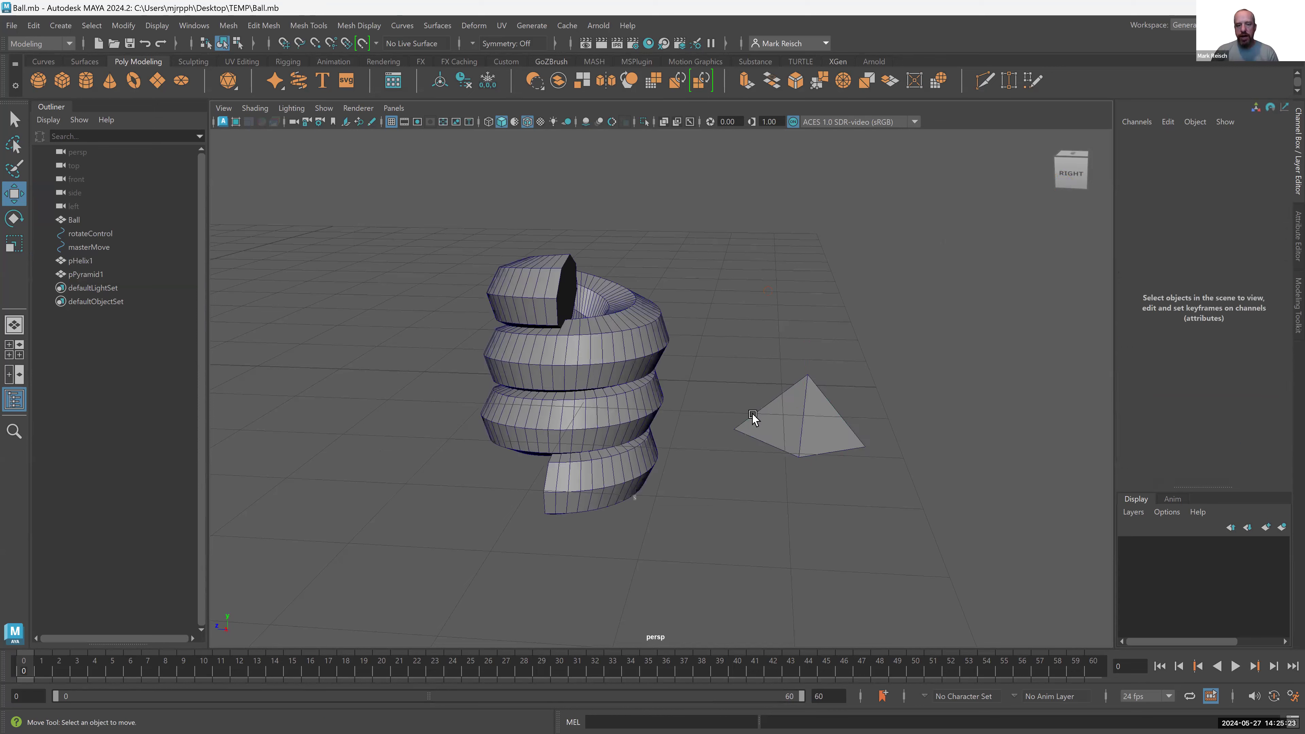
pyautogui.click(628, 352)
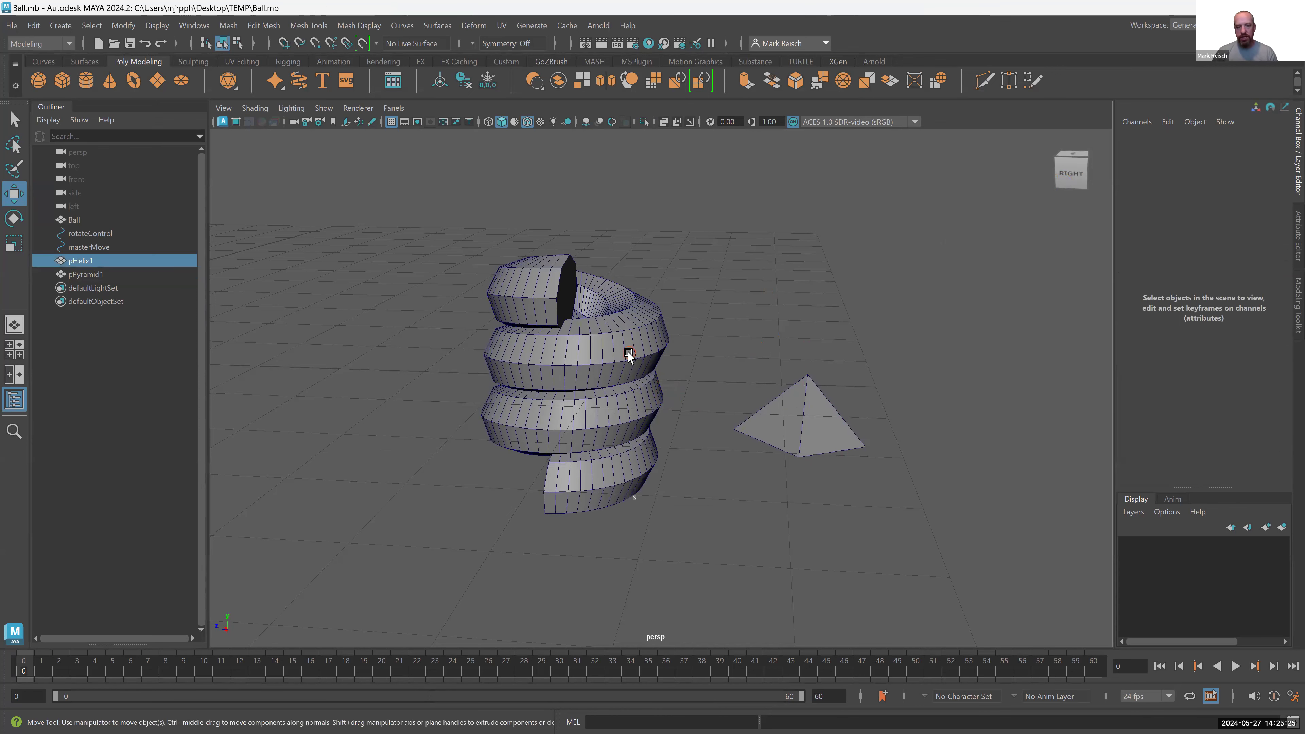
pyautogui.keyDown('shift'); pyautogui.click(811, 408); pyautogui.keyUp('shift')
pyautogui.press('space')
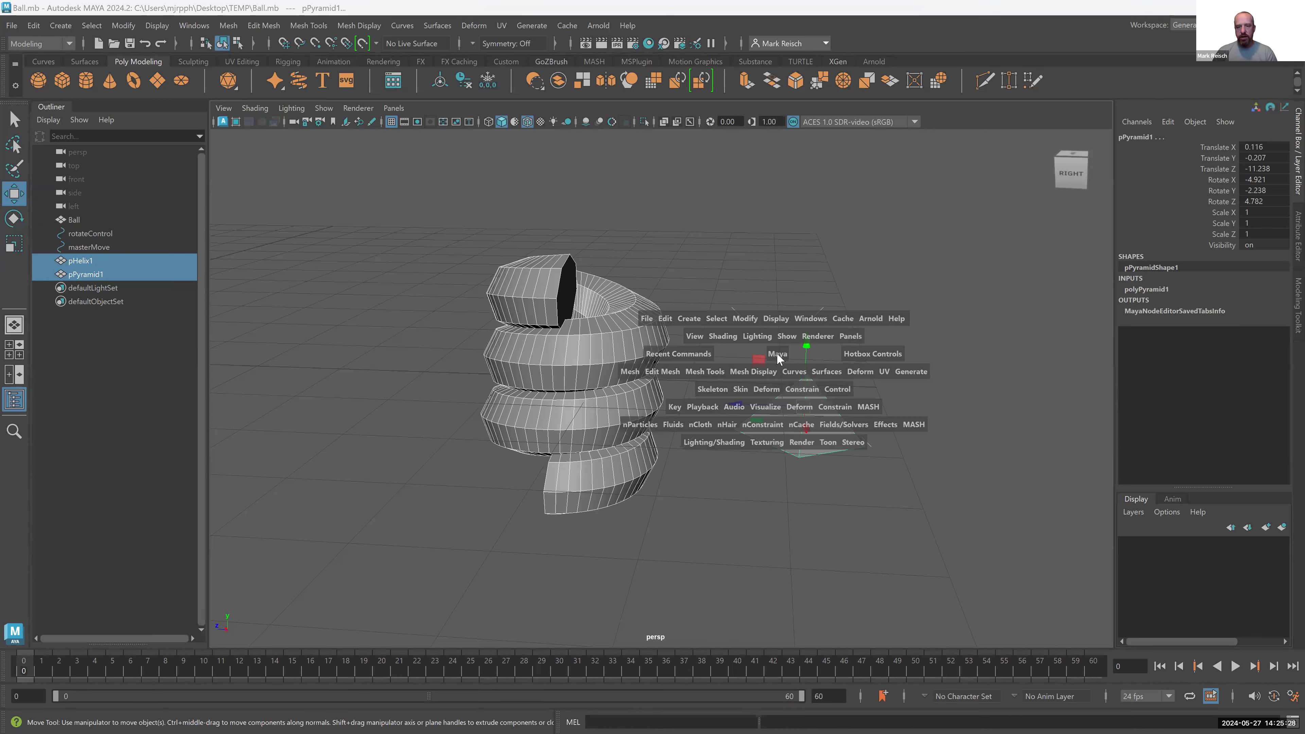
pyautogui.click(799, 387)
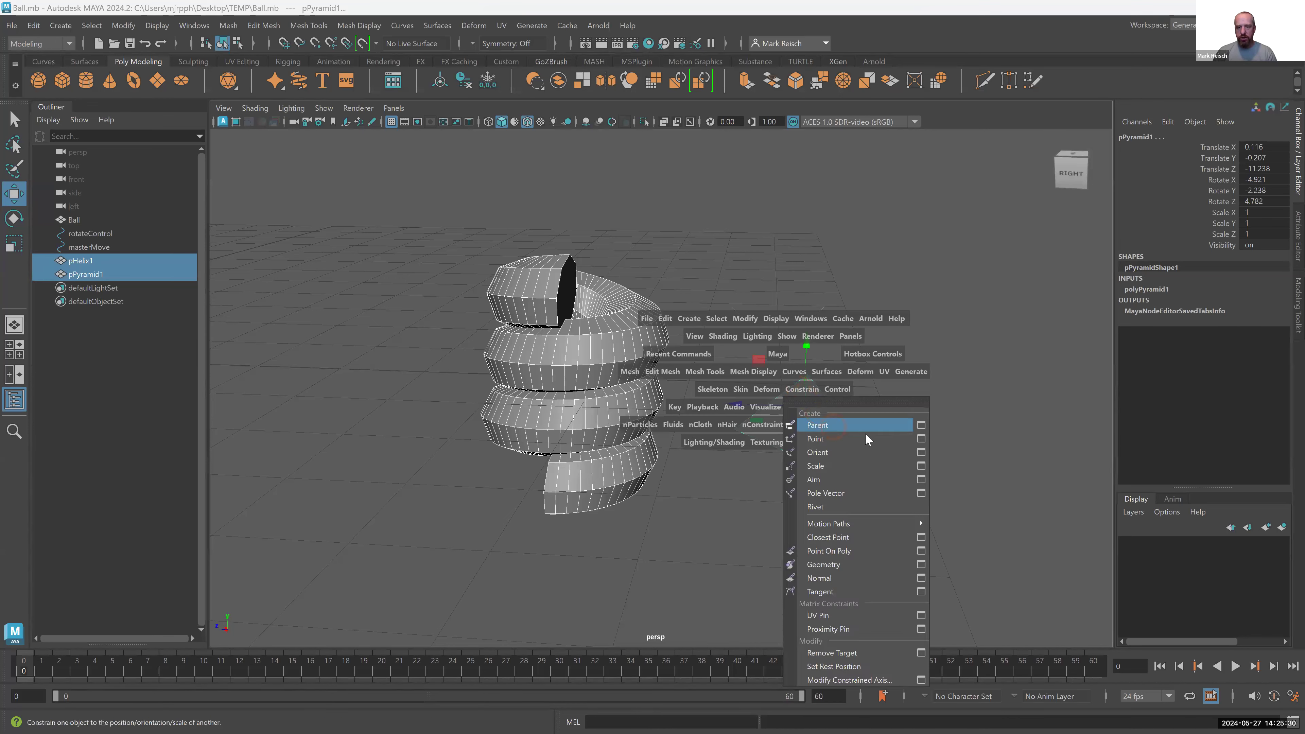
pyautogui.click(921, 426)
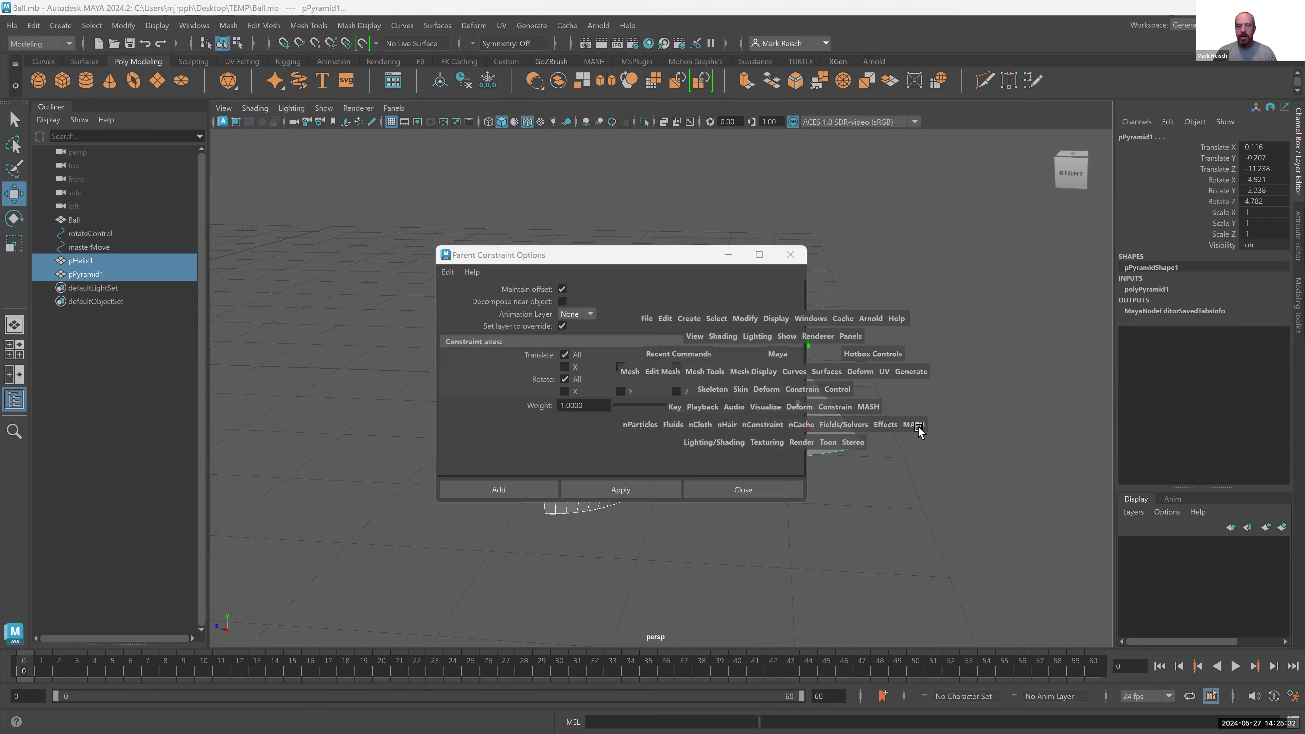
pyautogui.moveTo(551, 253); pyautogui.dragTo(903, 224)
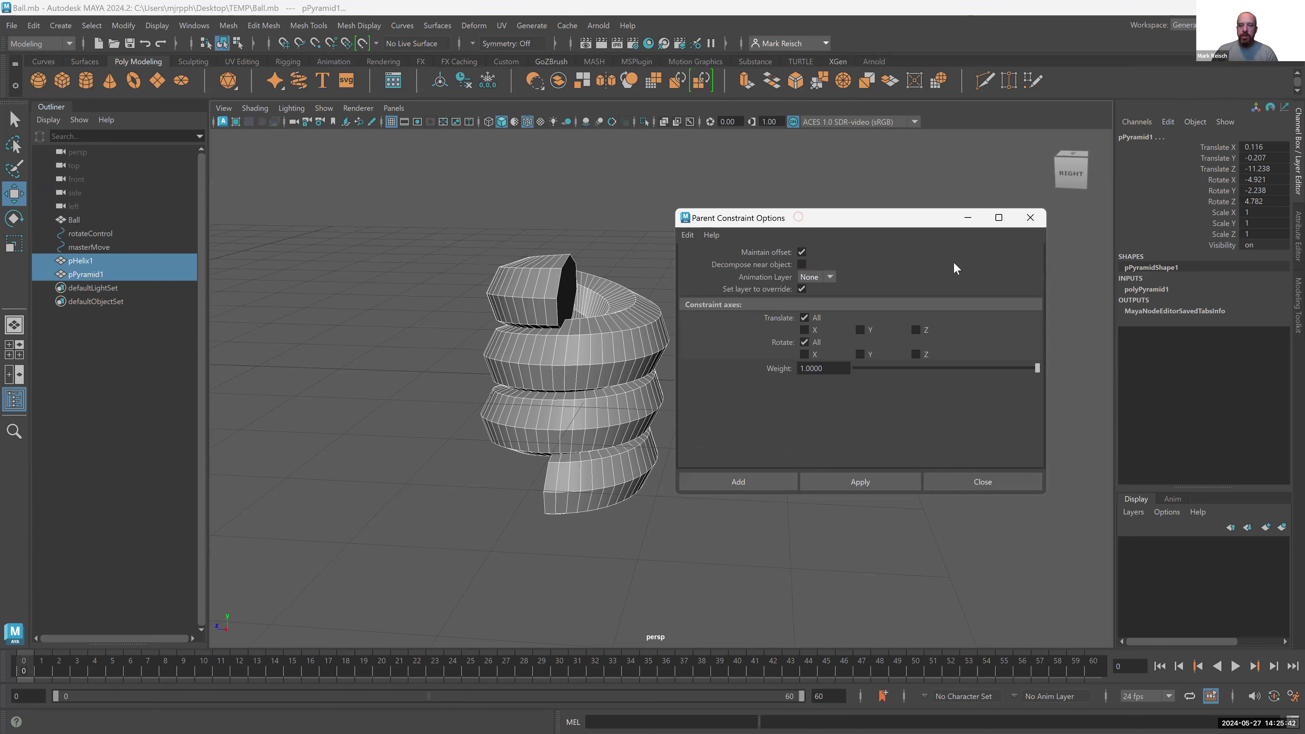
pyautogui.moveTo(798, 216); pyautogui.dragTo(960, 255)
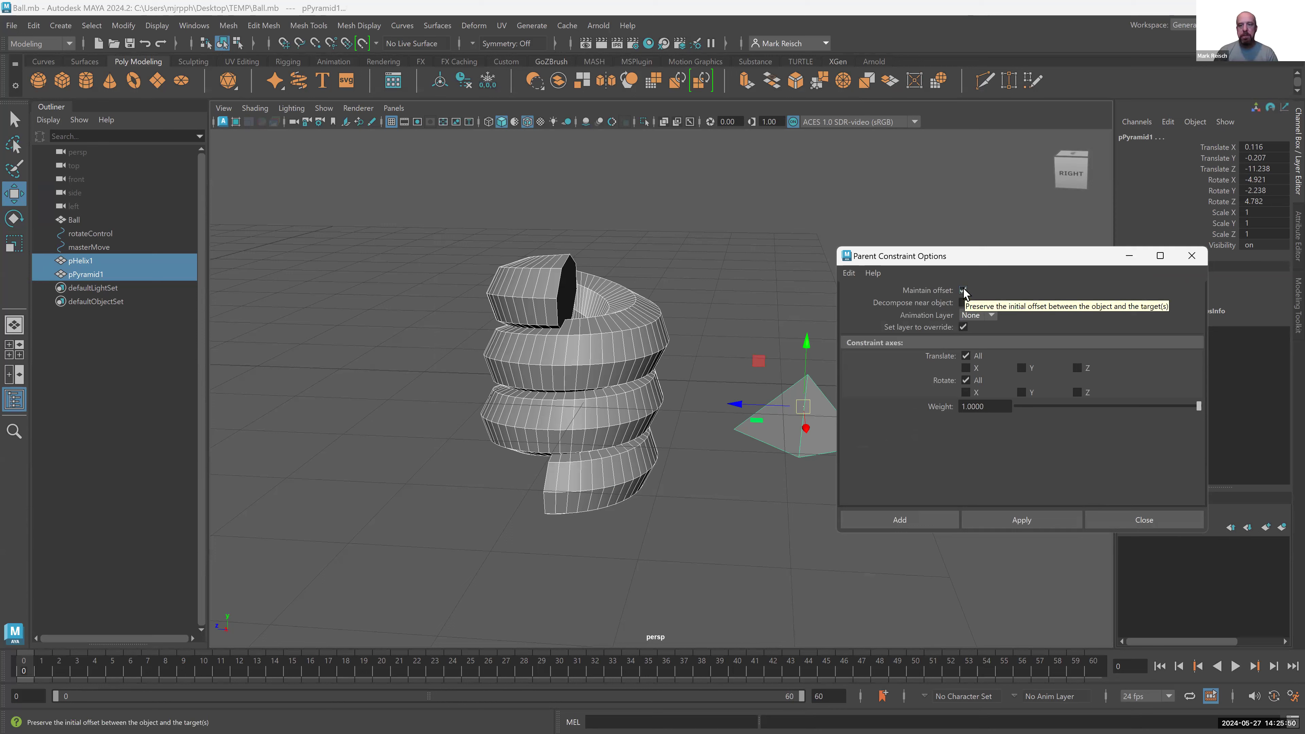
pyautogui.click(963, 291)
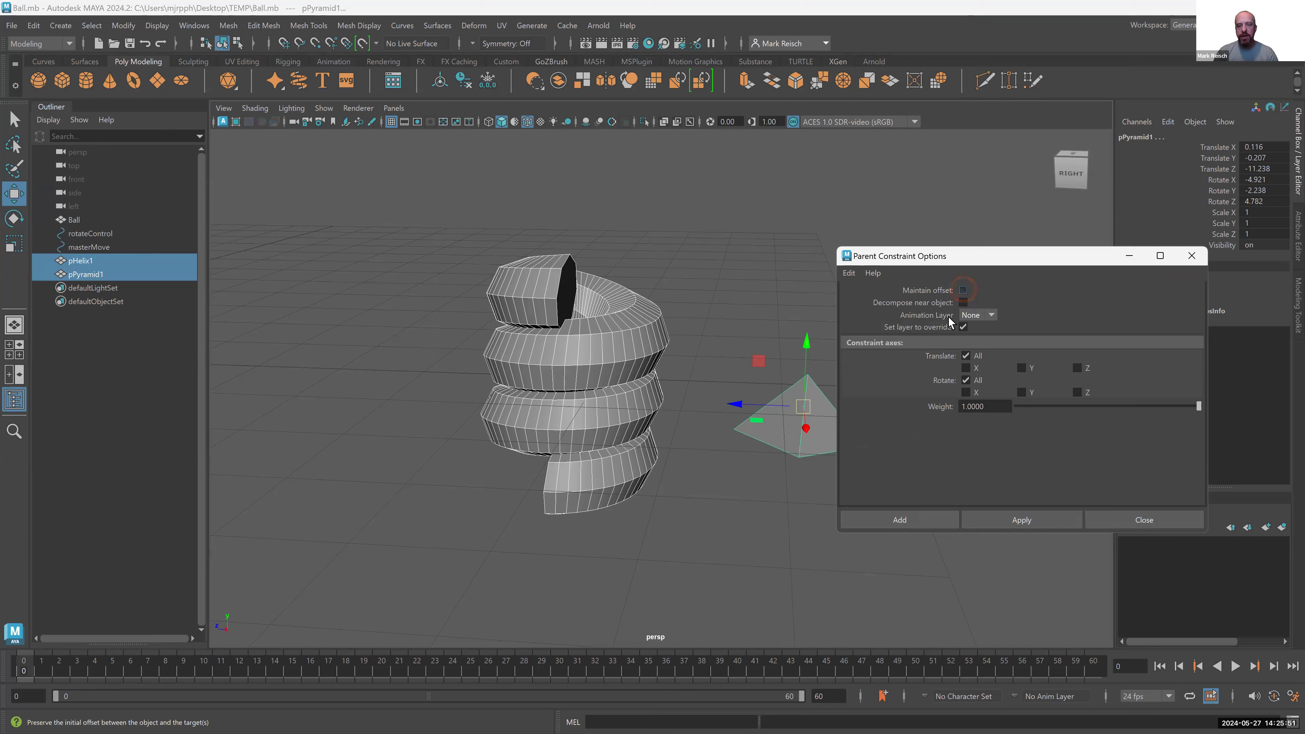
# - Select the helix, add the pyramid, apply the parent constraint with weight 1 on all axes, and close the options
pyautogui.click(575, 352)
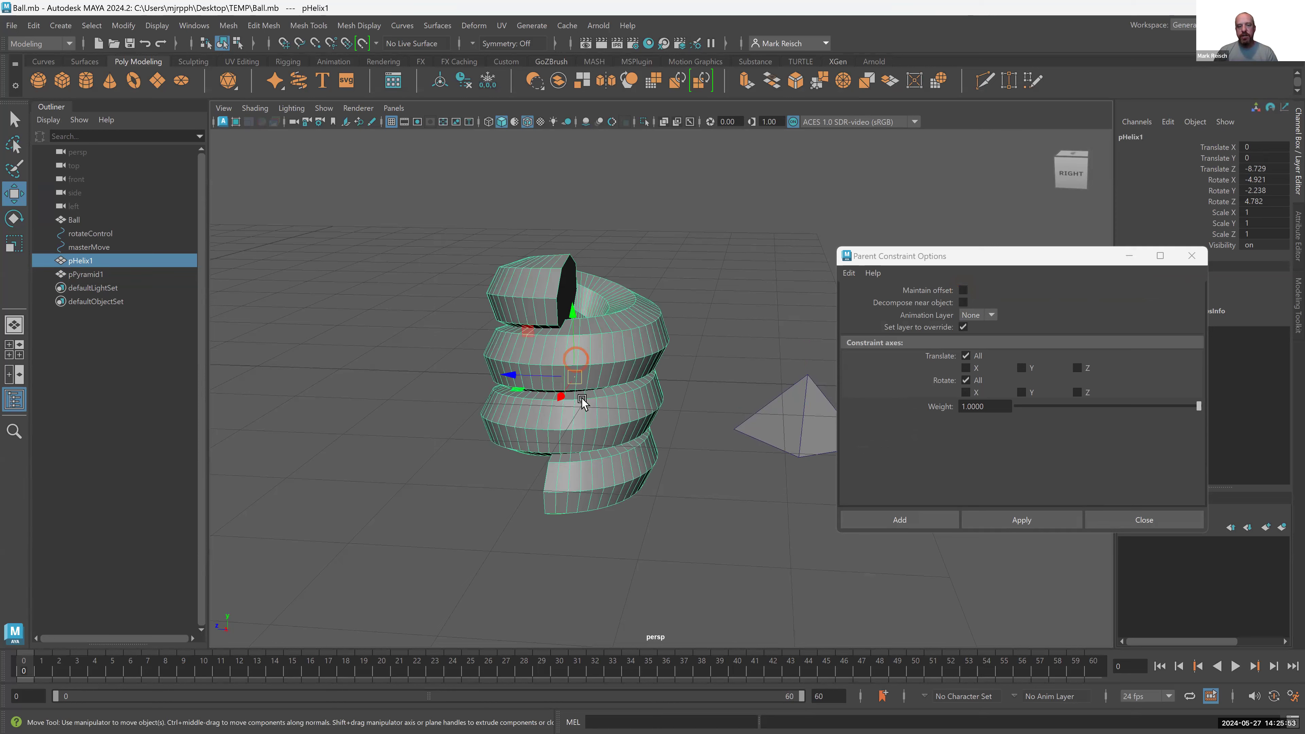
pyautogui.click(776, 410)
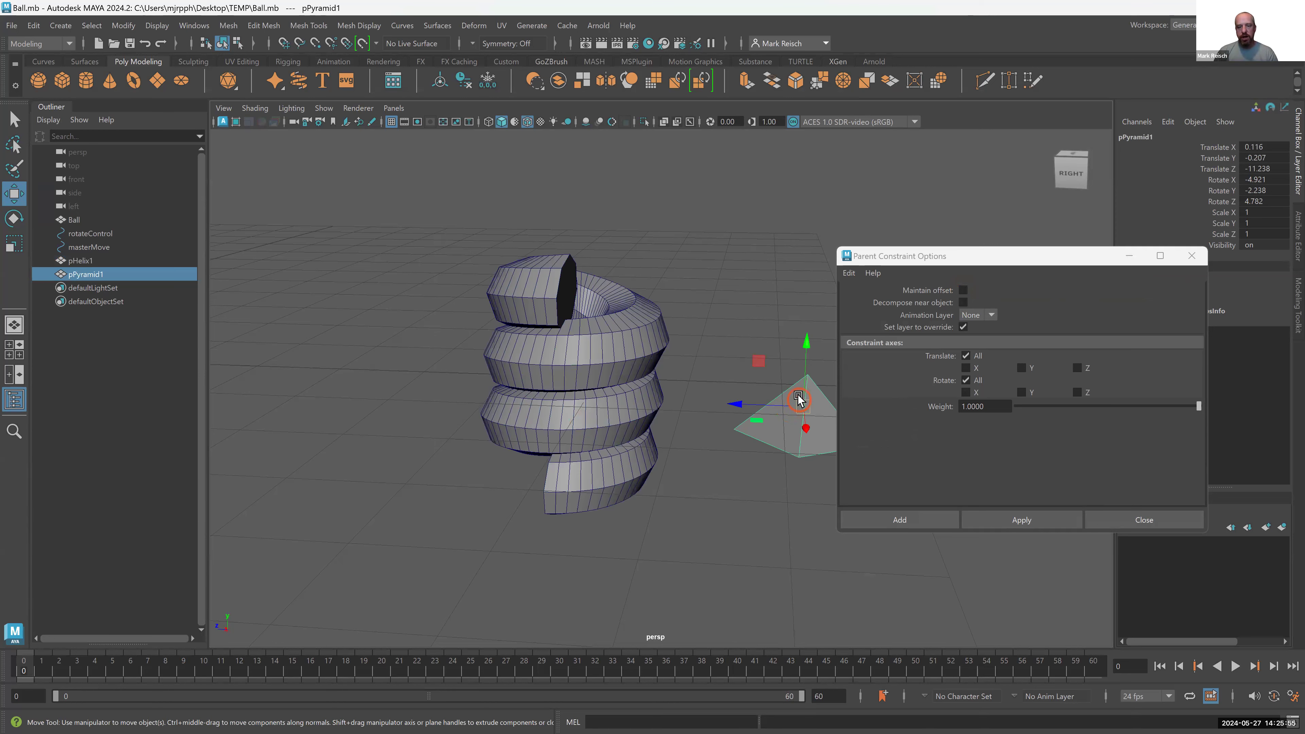
pyautogui.click(656, 333)
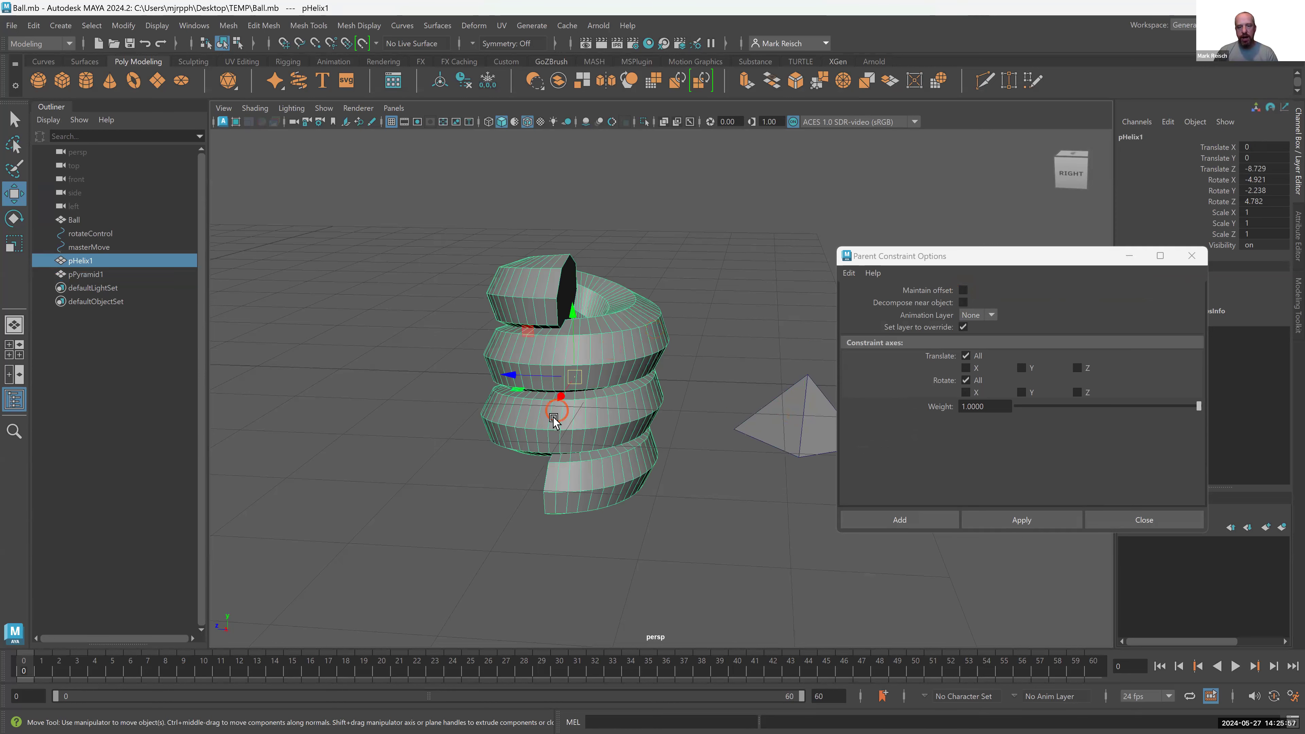
pyautogui.click(775, 408)
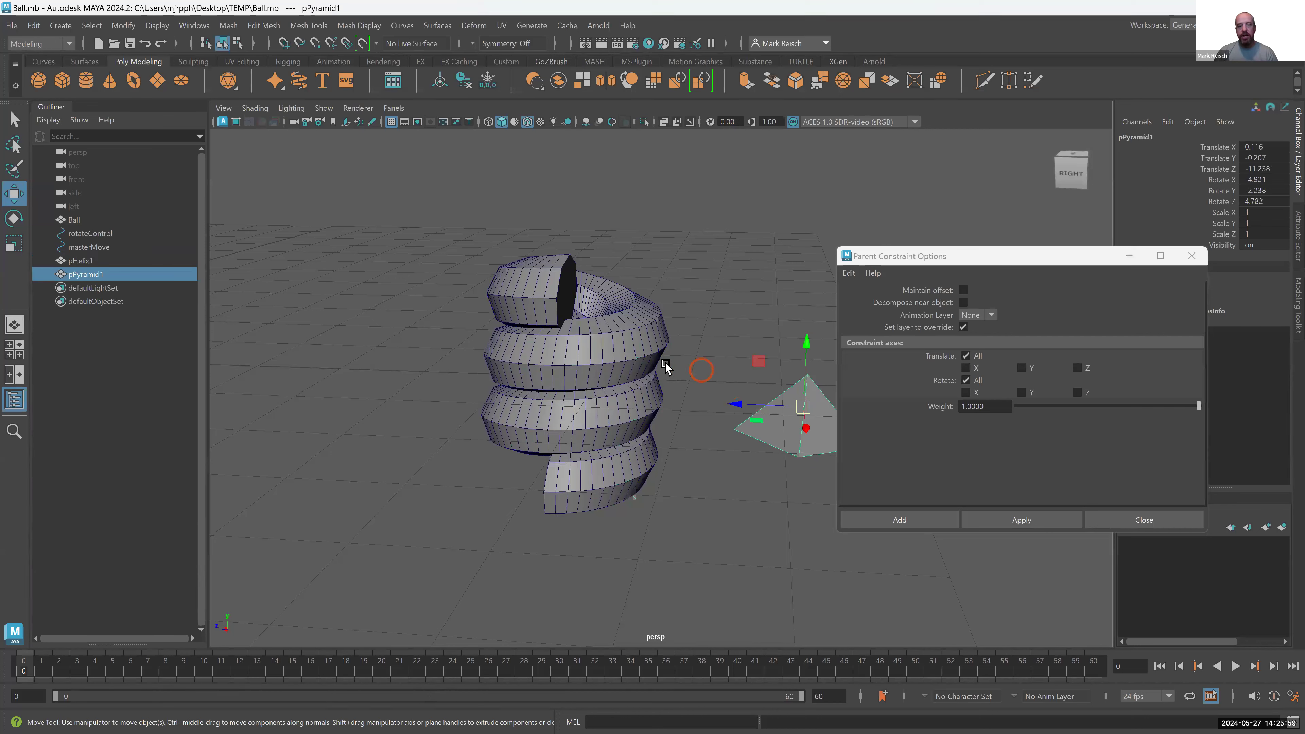
pyautogui.click(539, 343)
pyautogui.keyDown('shift'); pyautogui.click(791, 413); pyautogui.keyUp('shift')
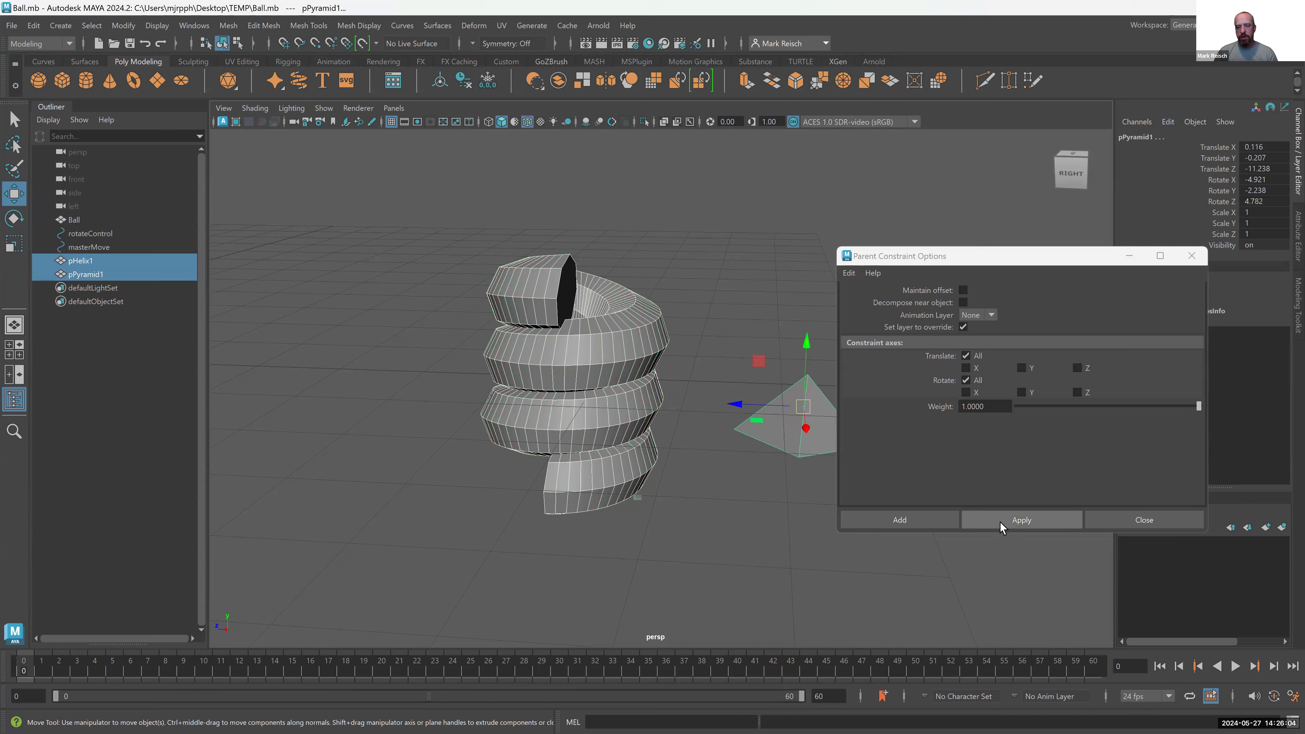
pyautogui.click(1001, 521)
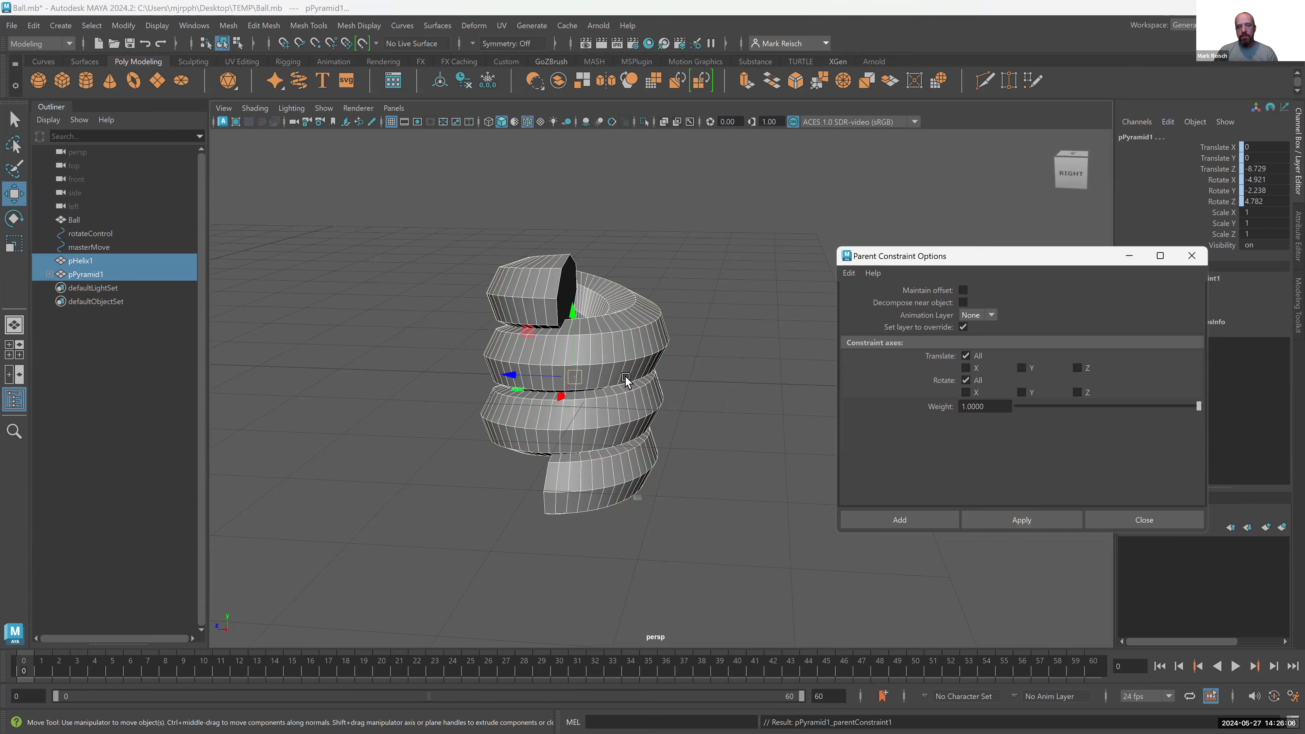
pyautogui.keyDown('alt'); pyautogui.moveTo(524, 372); pyautogui.dragTo(537, 395); pyautogui.keyUp('alt')
pyautogui.keyDown('alt'); pyautogui.moveTo(592, 486); pyautogui.dragTo(606, 446); pyautogui.keyUp('alt')
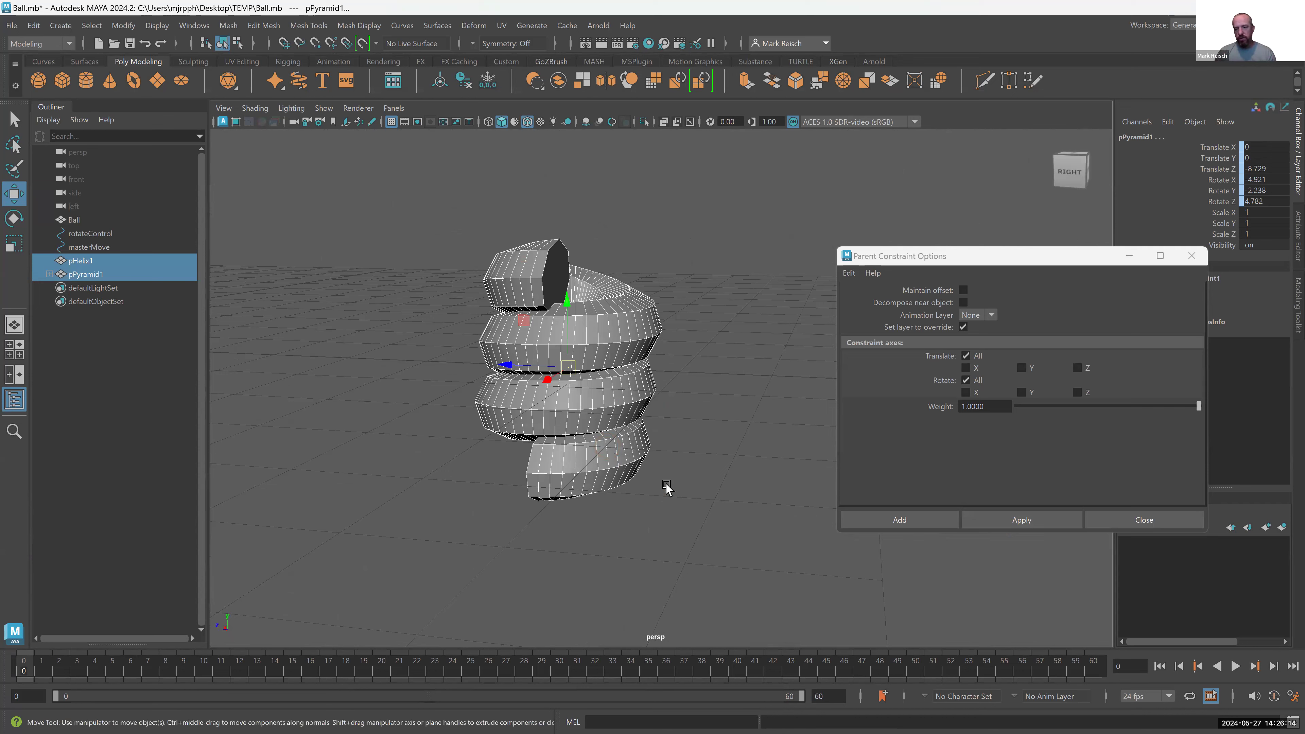
pyautogui.click(1112, 525)
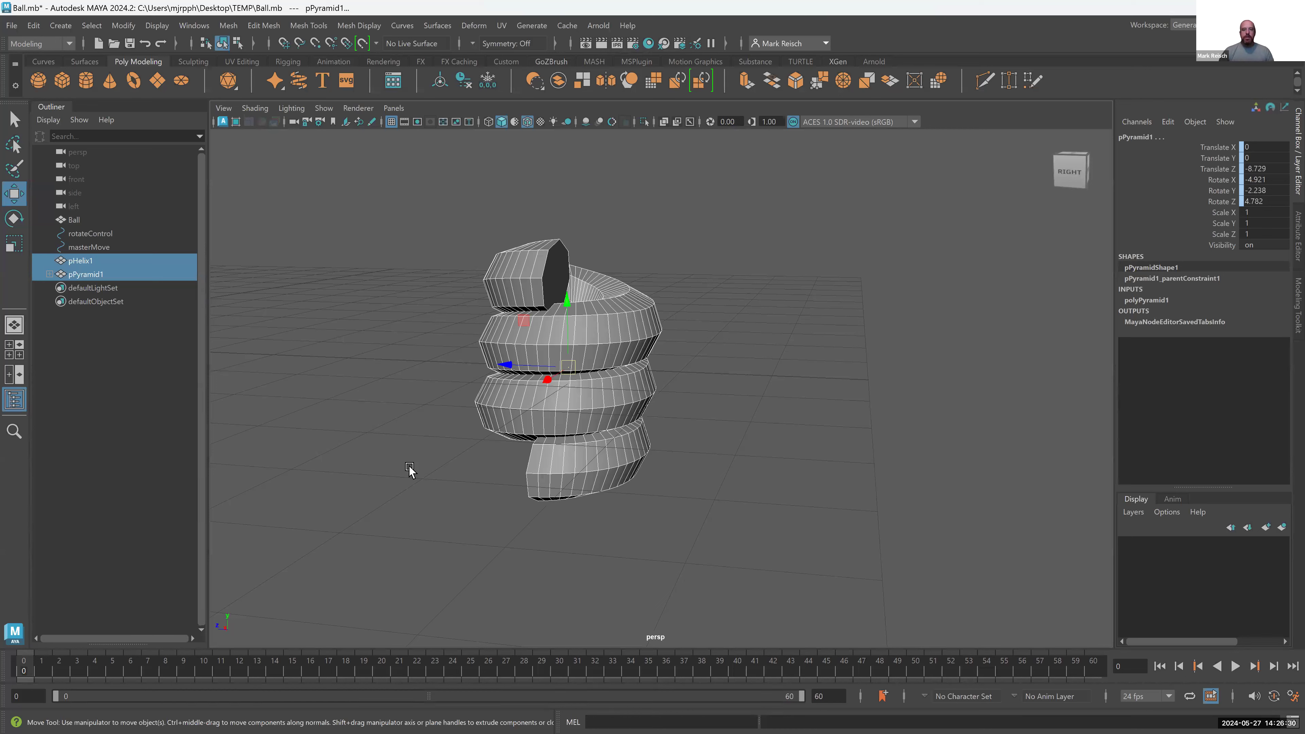
# - Open the Parent constraint options, turn Maintain offset back on, and close the options window
pyautogui.press('space')
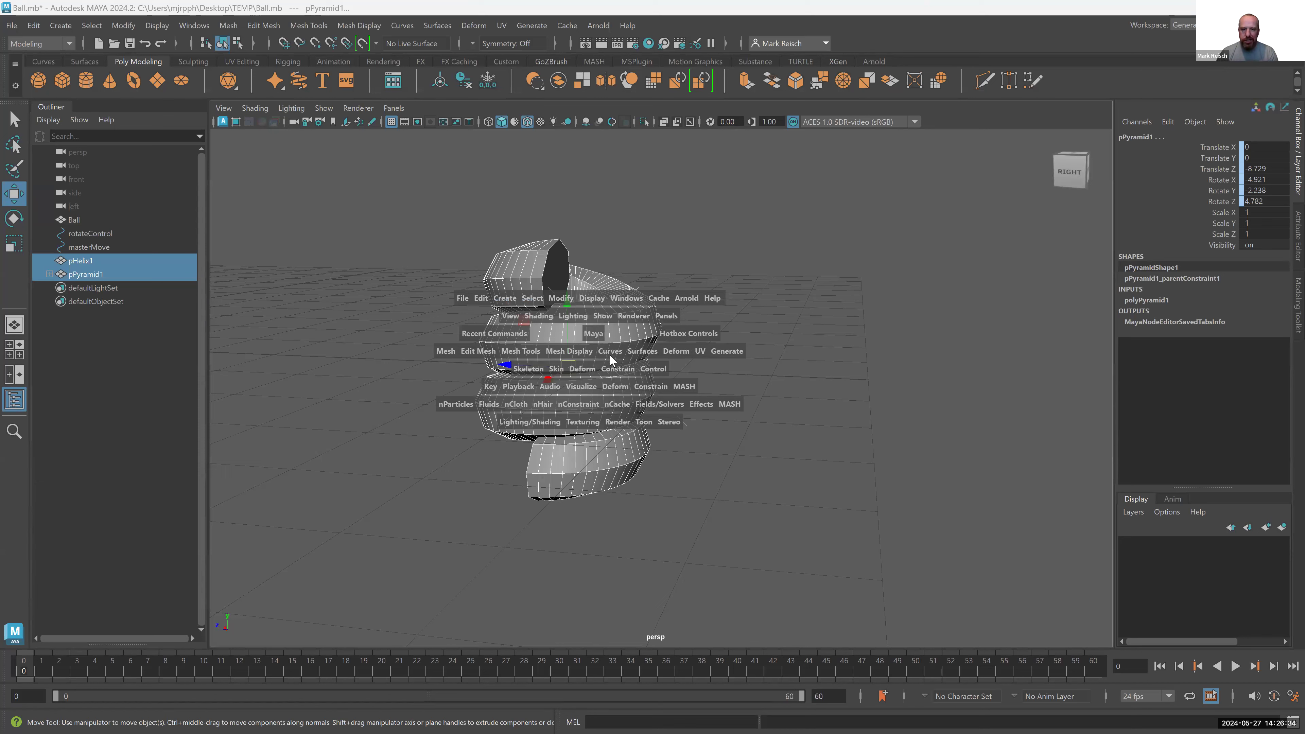
pyautogui.click(607, 364)
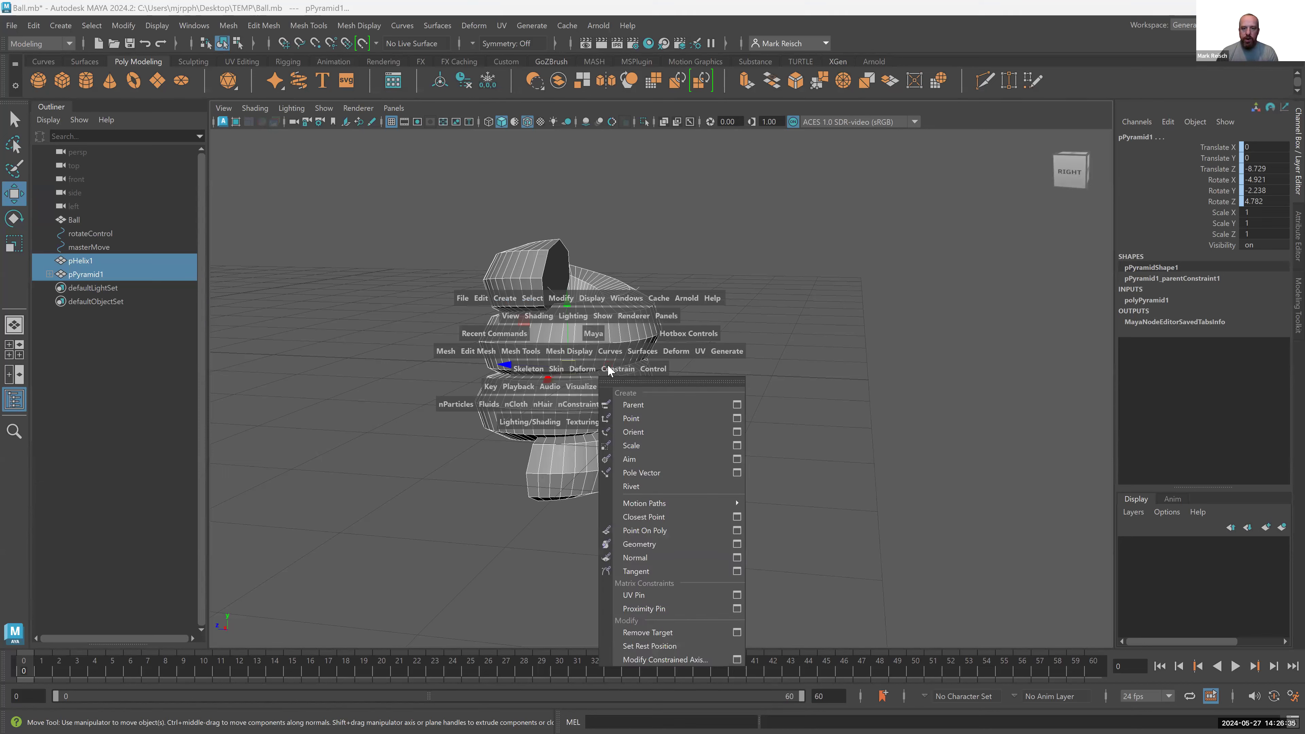
pyautogui.click(744, 411)
pyautogui.click(963, 291)
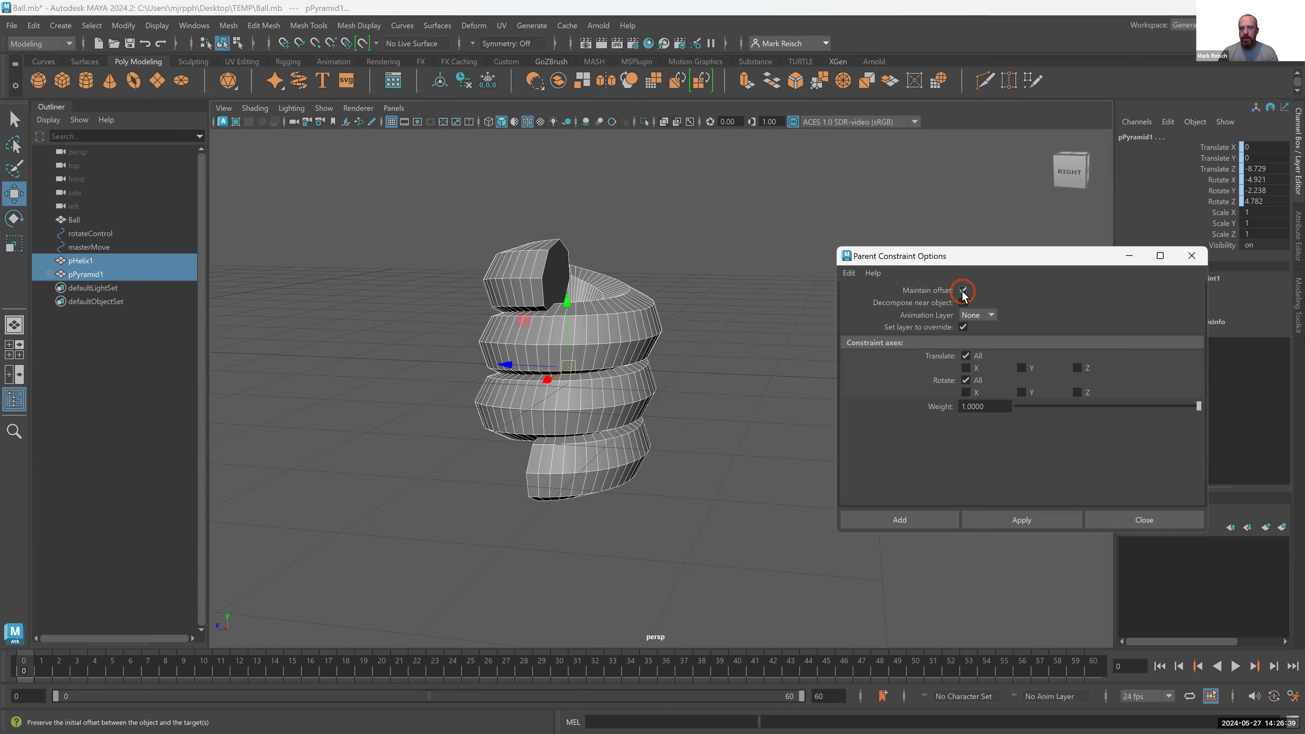
pyautogui.click(851, 273)
pyautogui.click(873, 290)
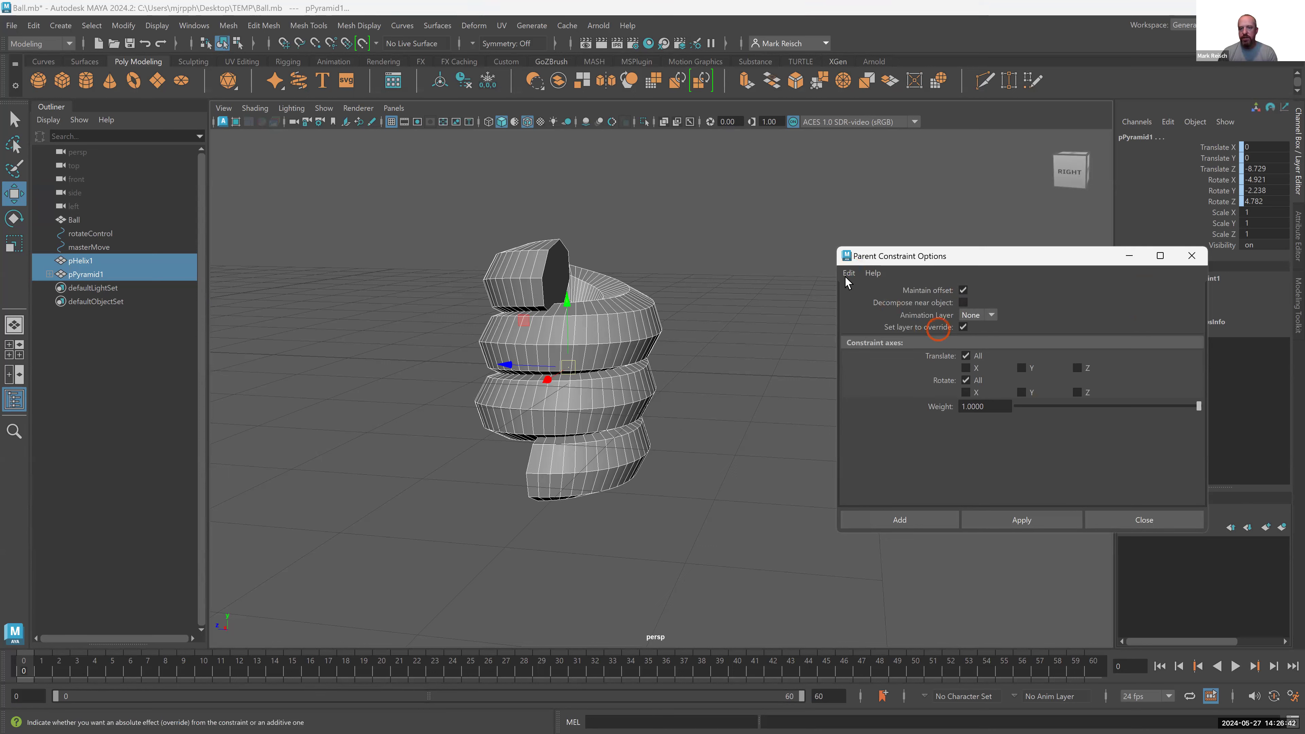
pyautogui.click(1193, 260)
# - Delete the helix and the constrained pyramid from the scene
pyautogui.click(799, 168)
pyautogui.moveTo(734, 263); pyautogui.dragTo(361, 600)
pyautogui.press('Delete')
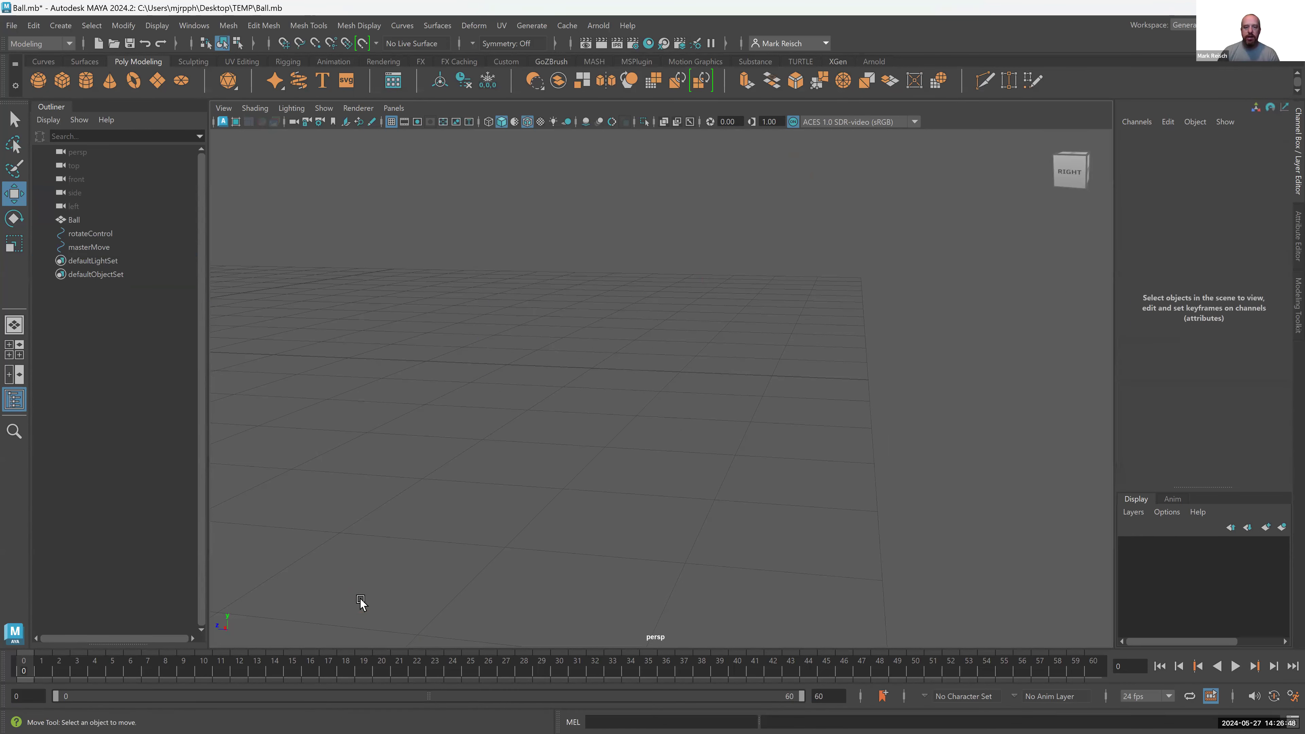
# - Select the rotateControl curve around the ball
pyautogui.keyDown('alt'); pyautogui.moveTo(752, 385); pyautogui.dragTo(744, 423); pyautogui.keyUp('alt')
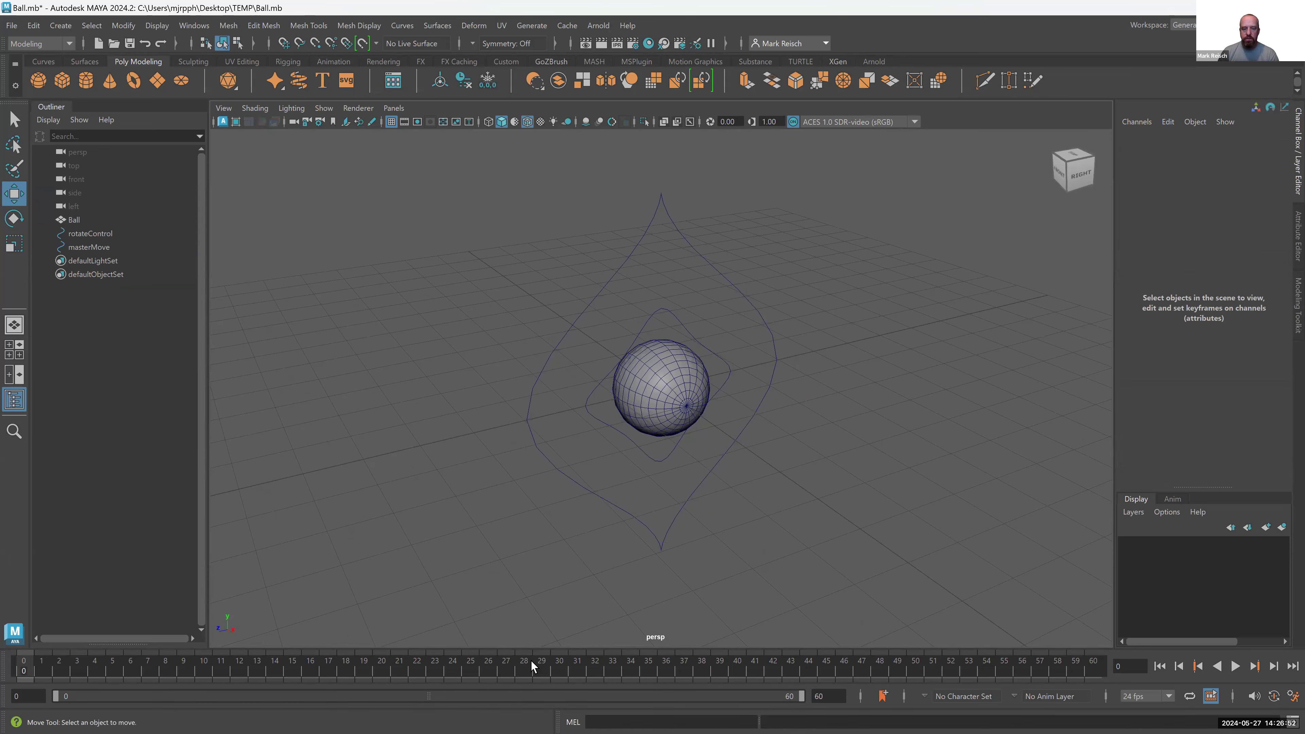
pyautogui.moveTo(483, 730)
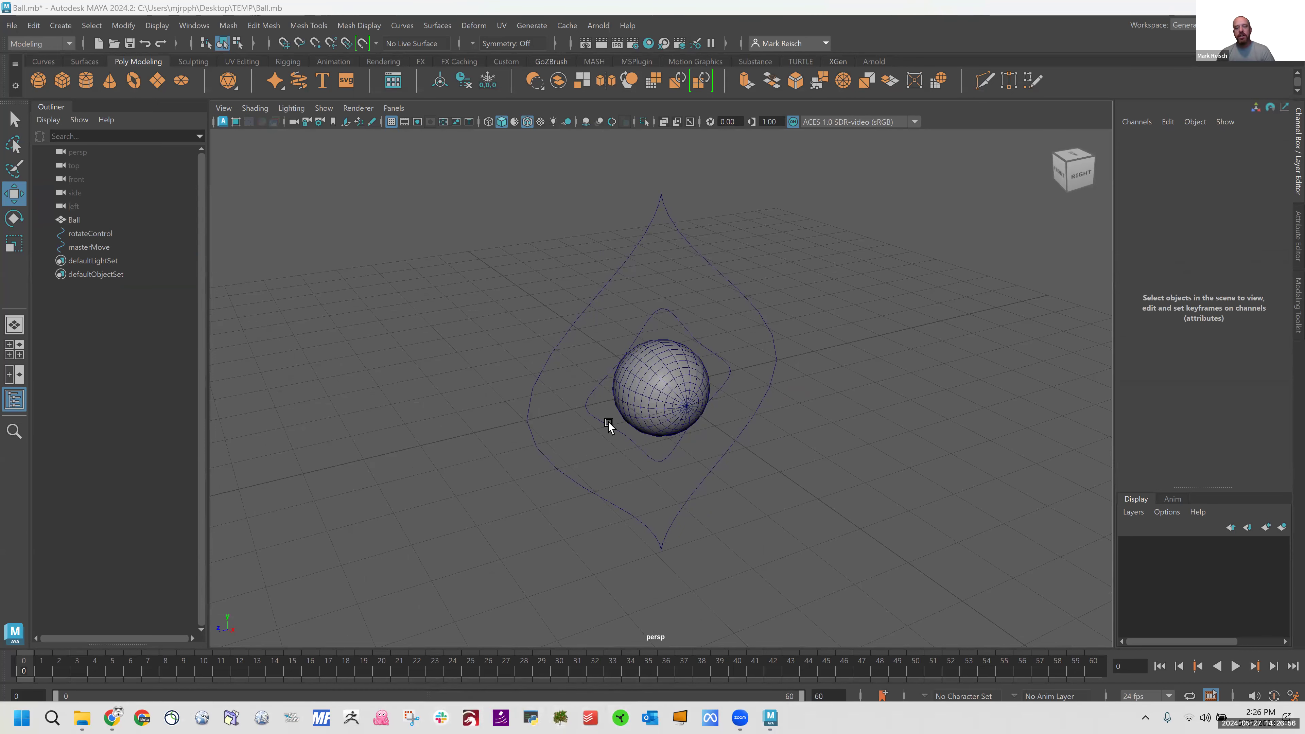
pyautogui.keyDown('alt'); pyautogui.moveTo(513, 396); pyautogui.dragTo(688, 422); pyautogui.keyUp('alt')
pyautogui.scroll(5, 728, 428)
pyautogui.click(783, 425)
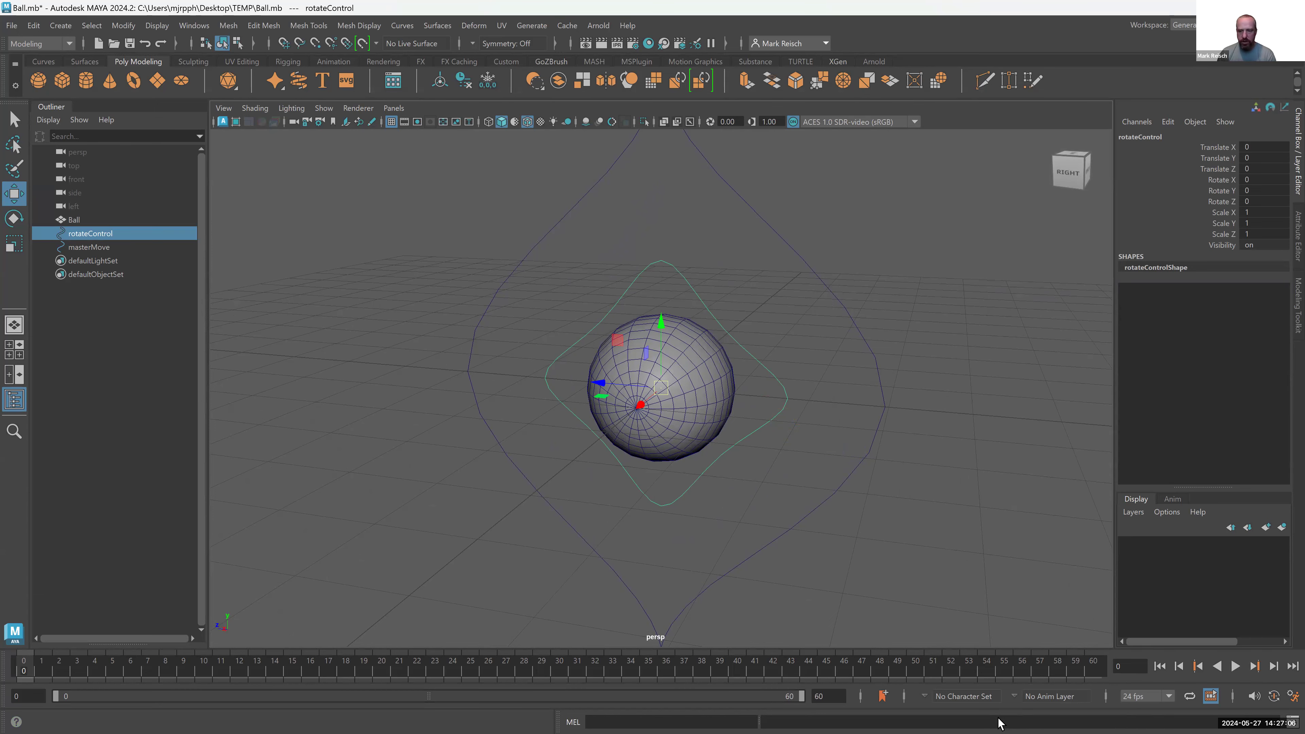
# - Switch to the keystroke display utility's settings and review the General, Keyboard and Mouse options
pyautogui.press('super')
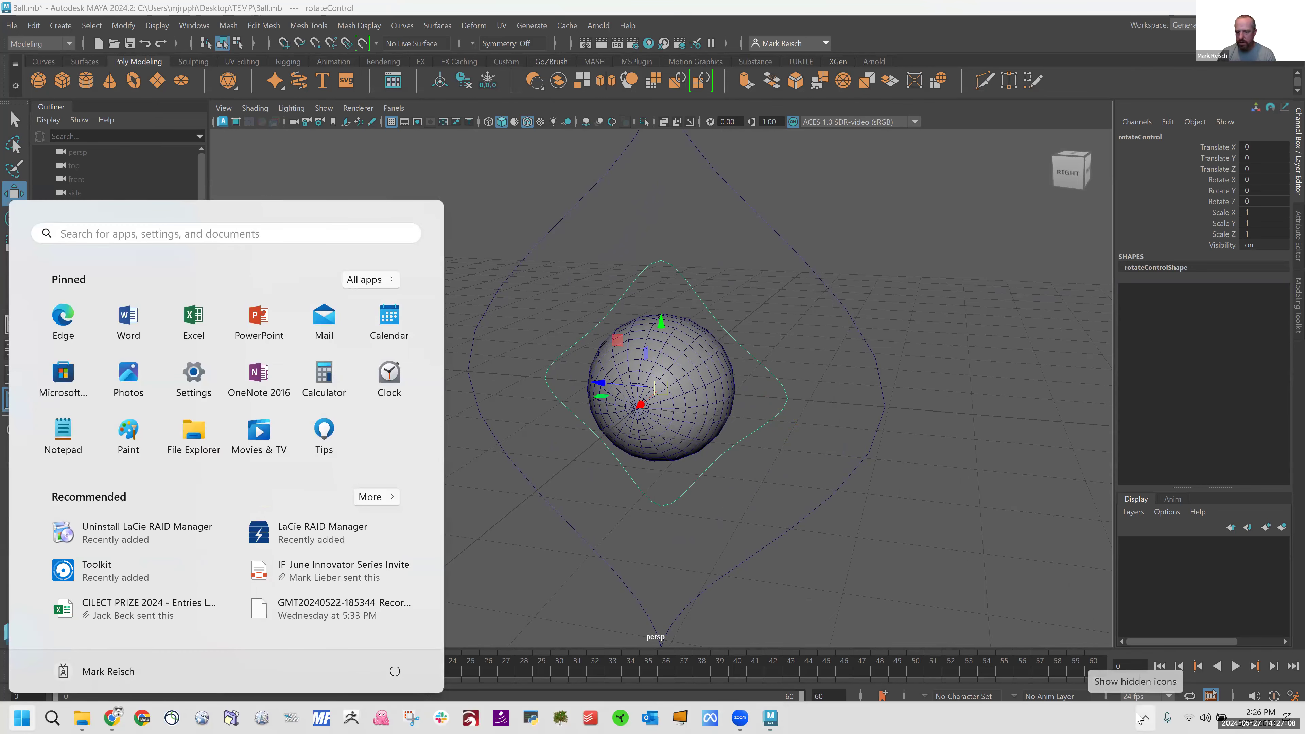
pyautogui.click(1143, 717)
pyautogui.click(1146, 677)
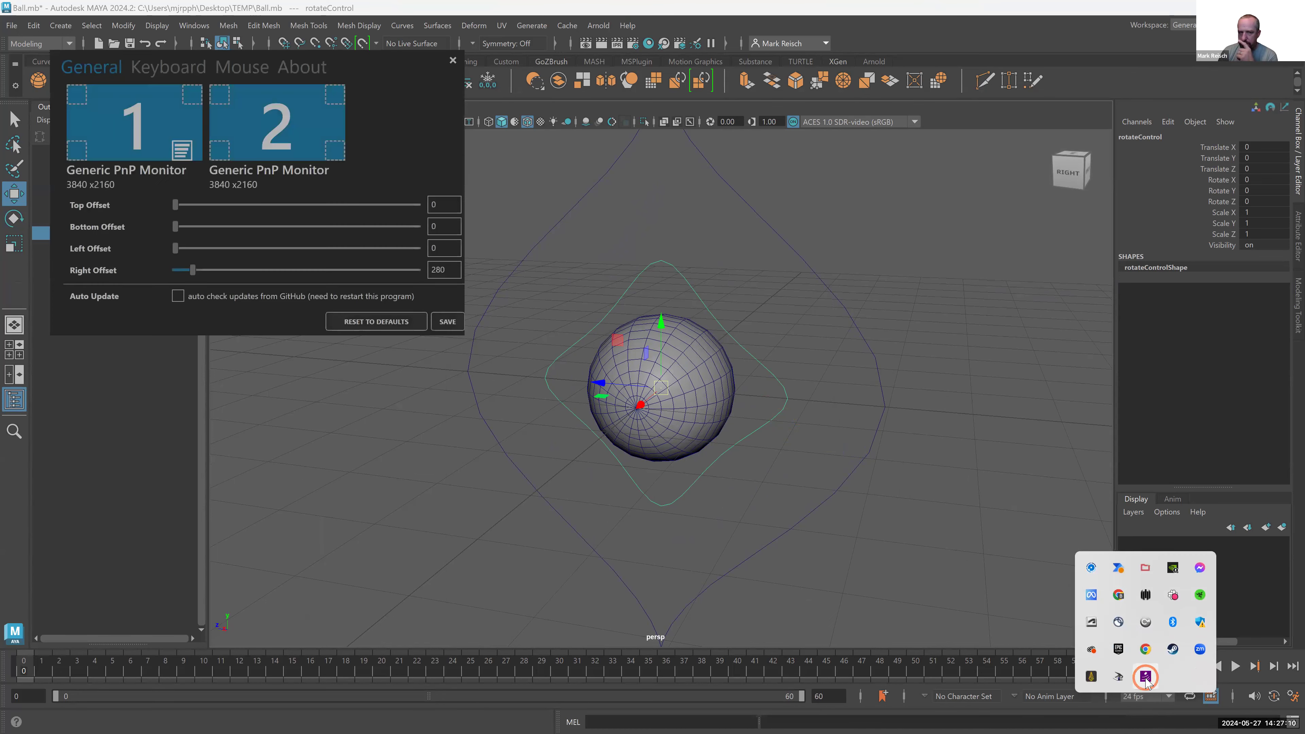
pyautogui.click(157, 212)
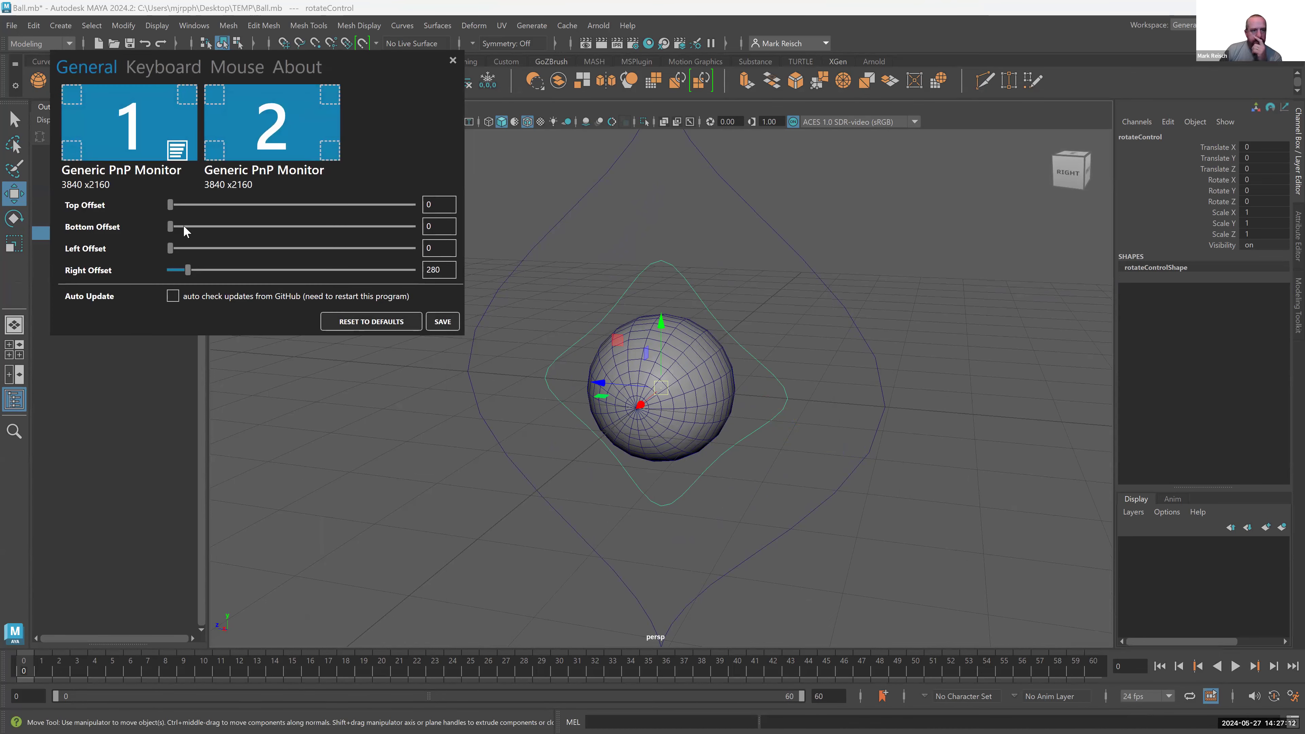
pyautogui.click(159, 67)
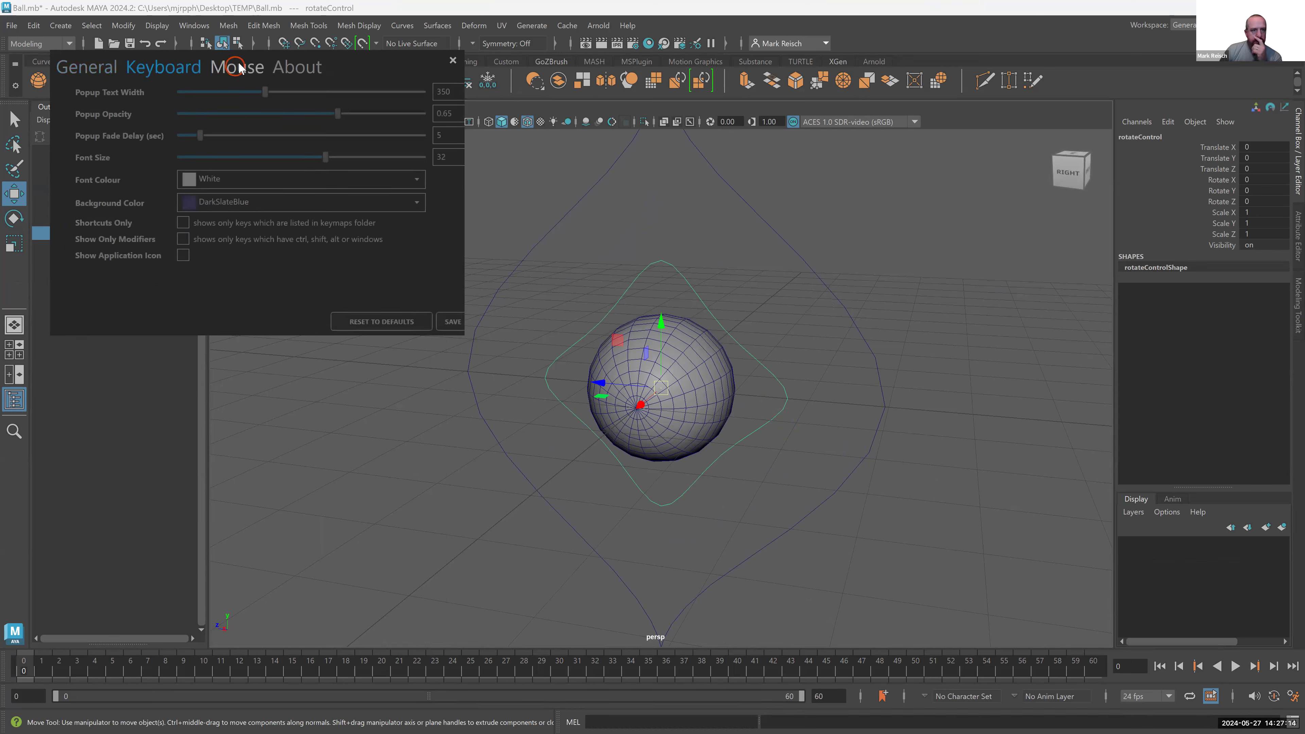
pyautogui.click(240, 66)
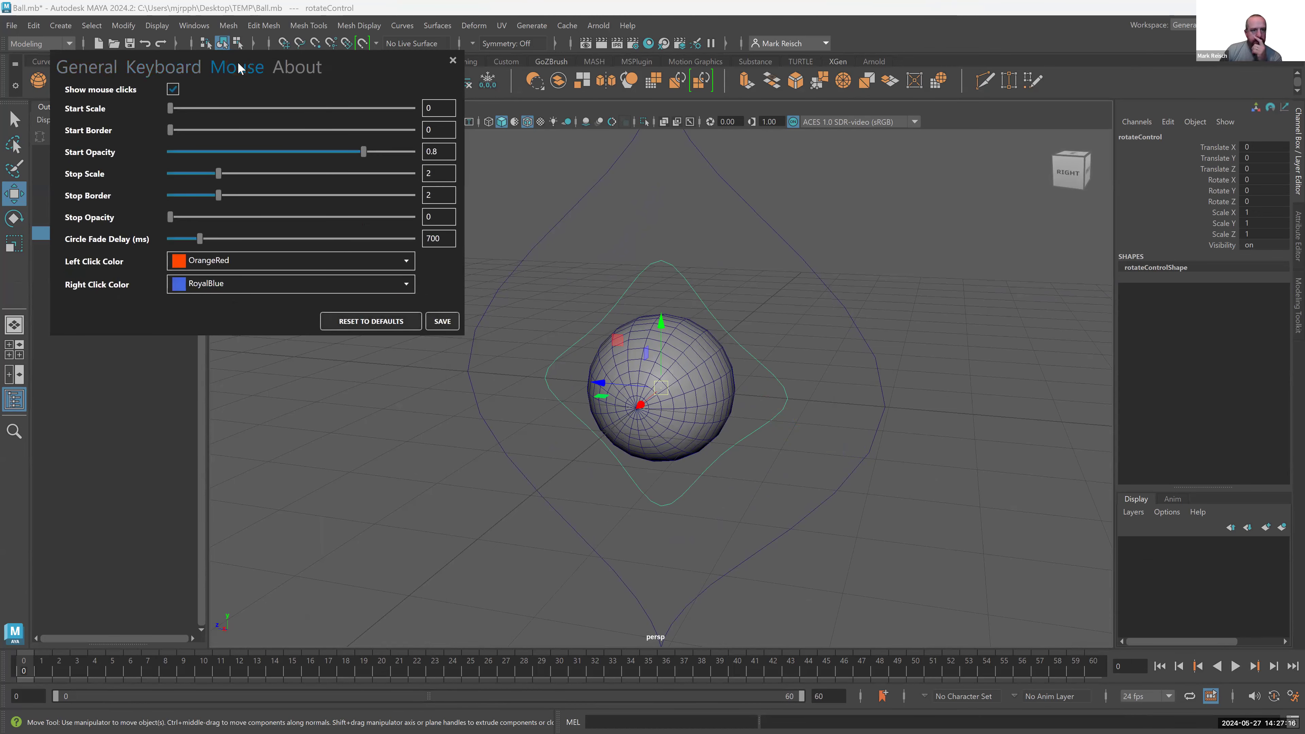
pyautogui.click(103, 65)
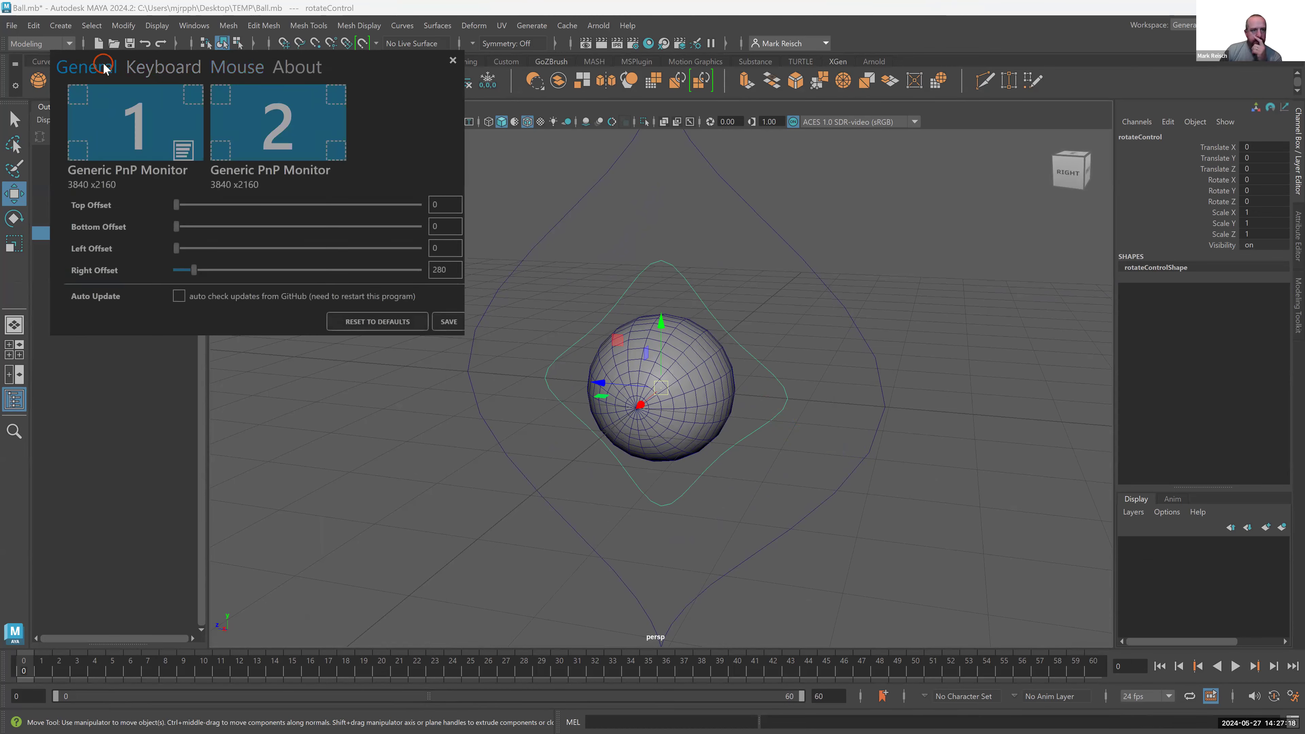
# - Set the keystroke display's Right Offset to 400 on monitor 1, save the settings, and return to Maya with nothing selected
pyautogui.click(175, 152)
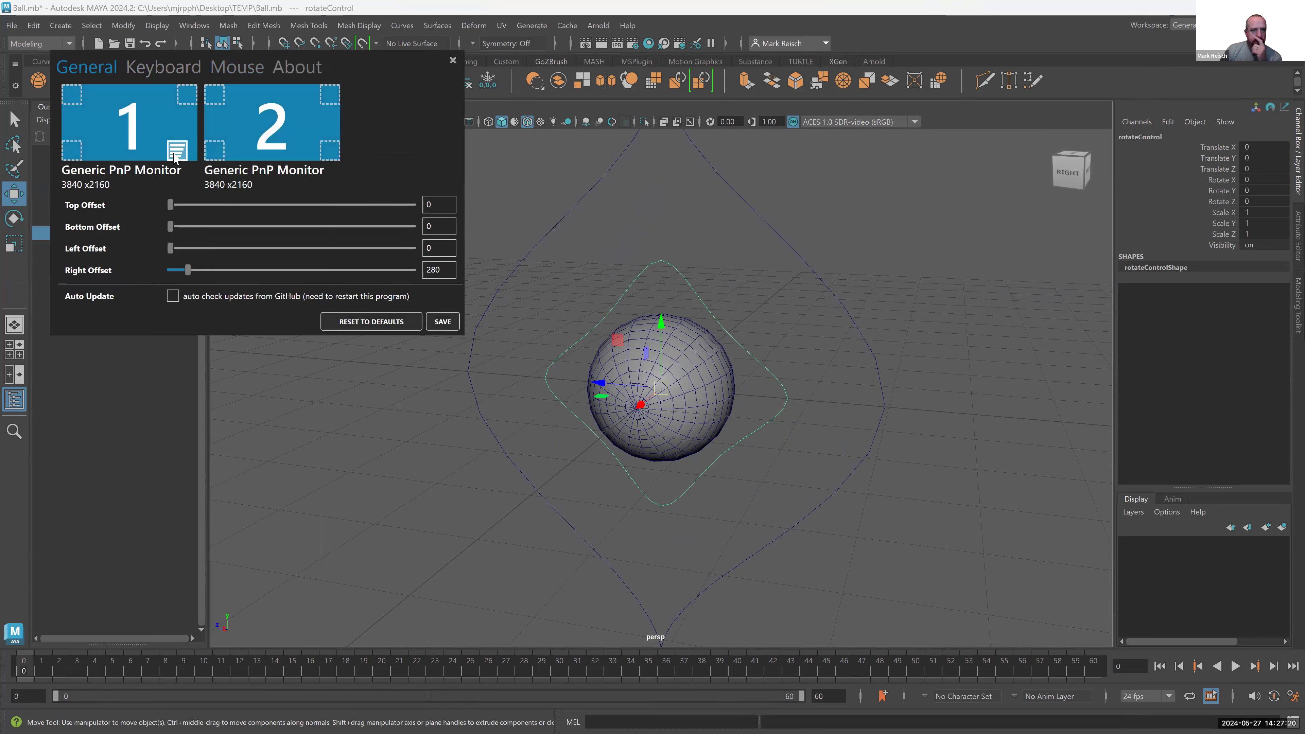
pyautogui.click(183, 150)
pyautogui.moveTo(188, 271)
pyautogui.mouseDown()
pyautogui.moveTo(160, 277)
pyautogui.moveTo(196, 268)
pyautogui.mouseUp()
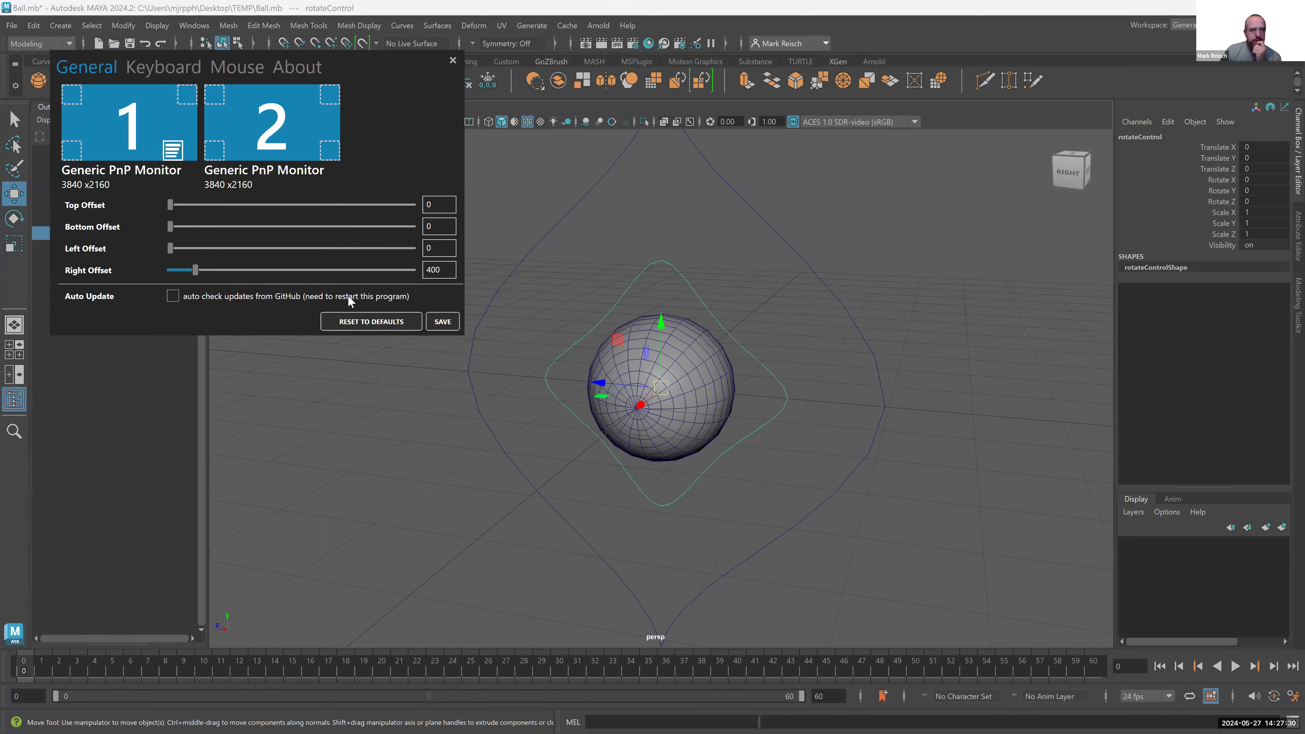
pyautogui.click(438, 321)
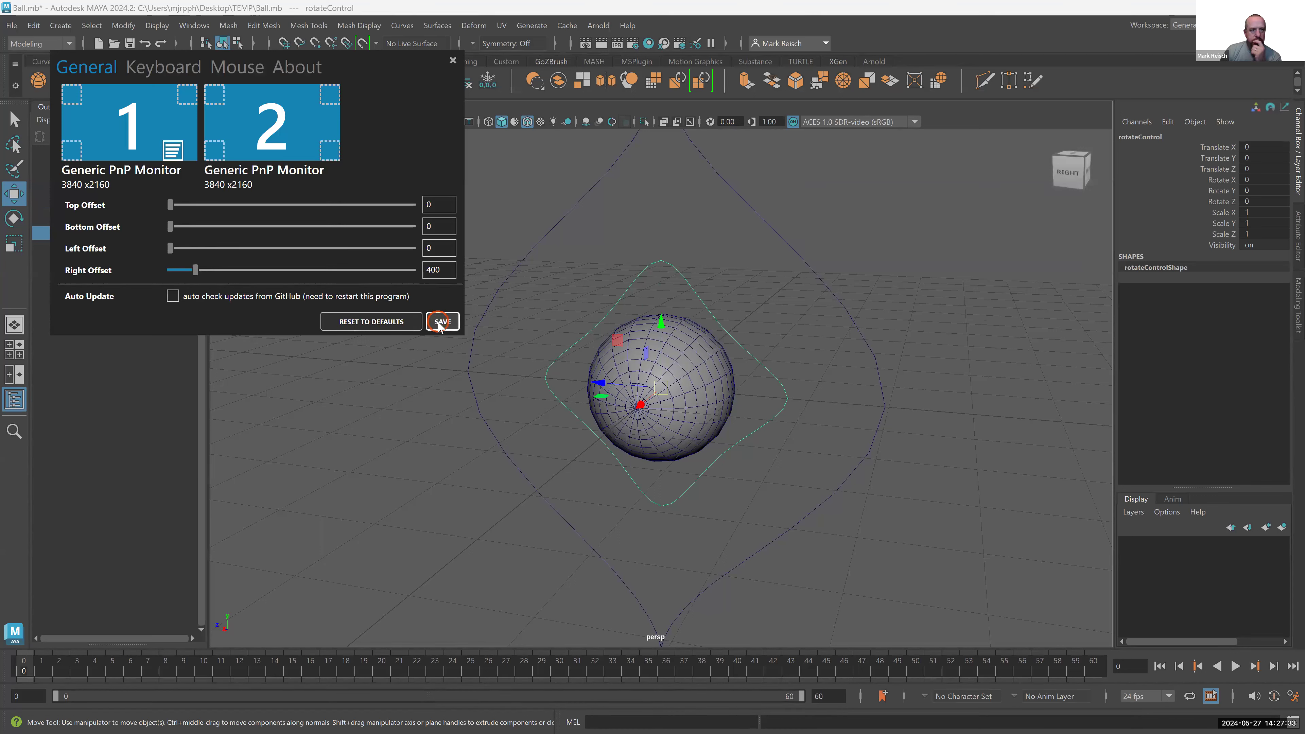
pyautogui.click(633, 530)
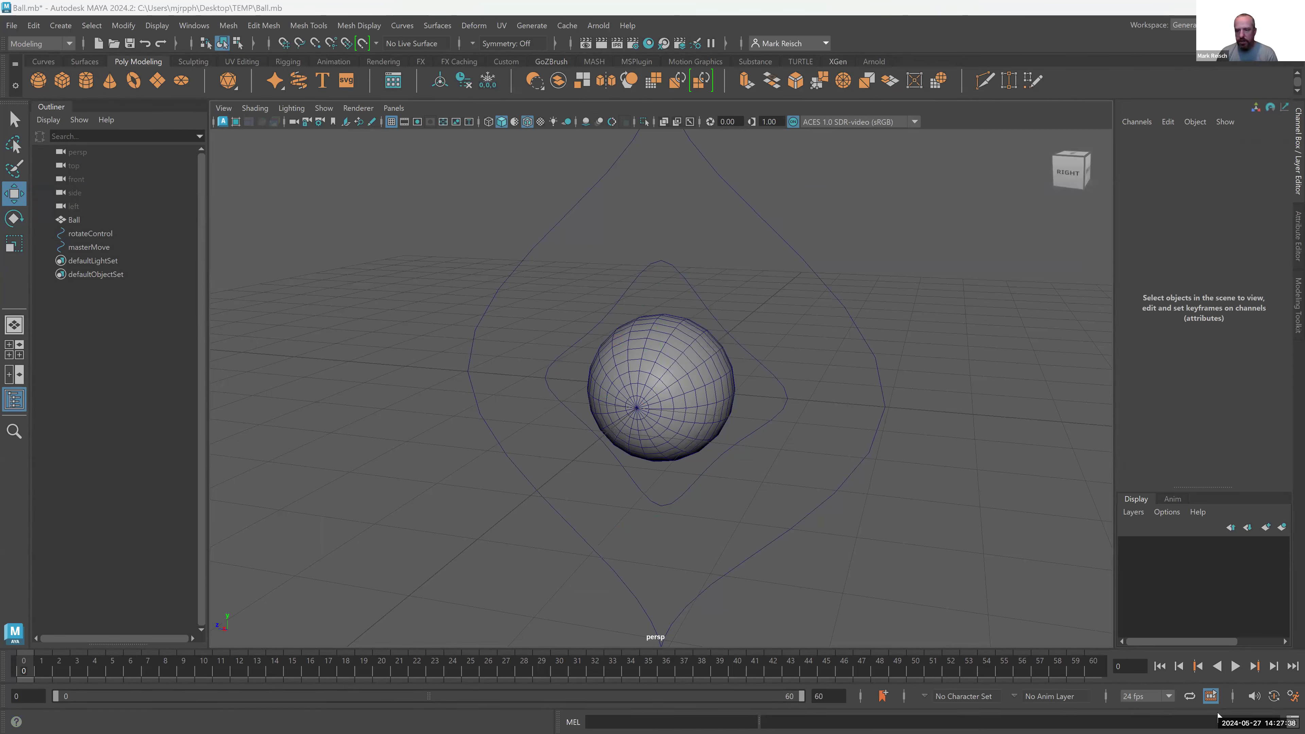
# - Reopen the keystroke display utility's settings and review the Mouse and Keyboard options
pyautogui.press('super')
pyautogui.click(1186, 713)
pyautogui.click(1149, 689)
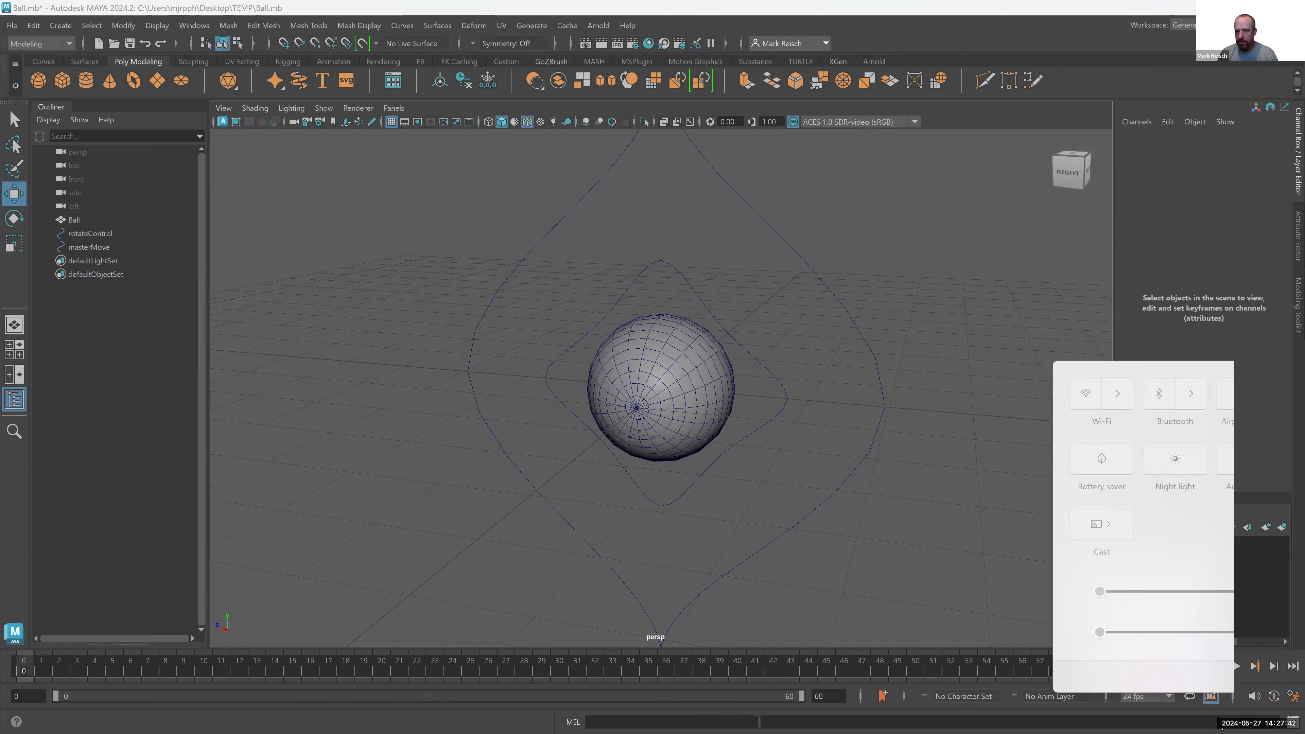
pyautogui.click(1180, 719)
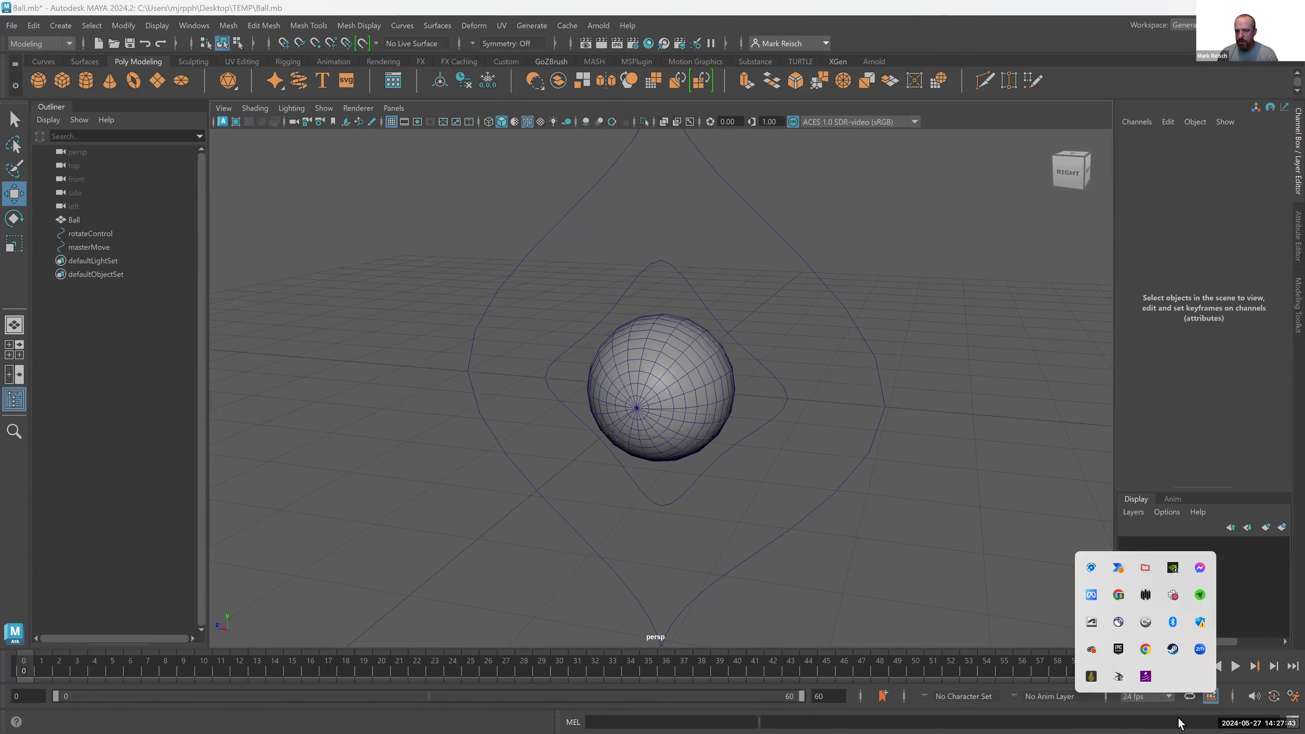
pyautogui.click(1146, 677)
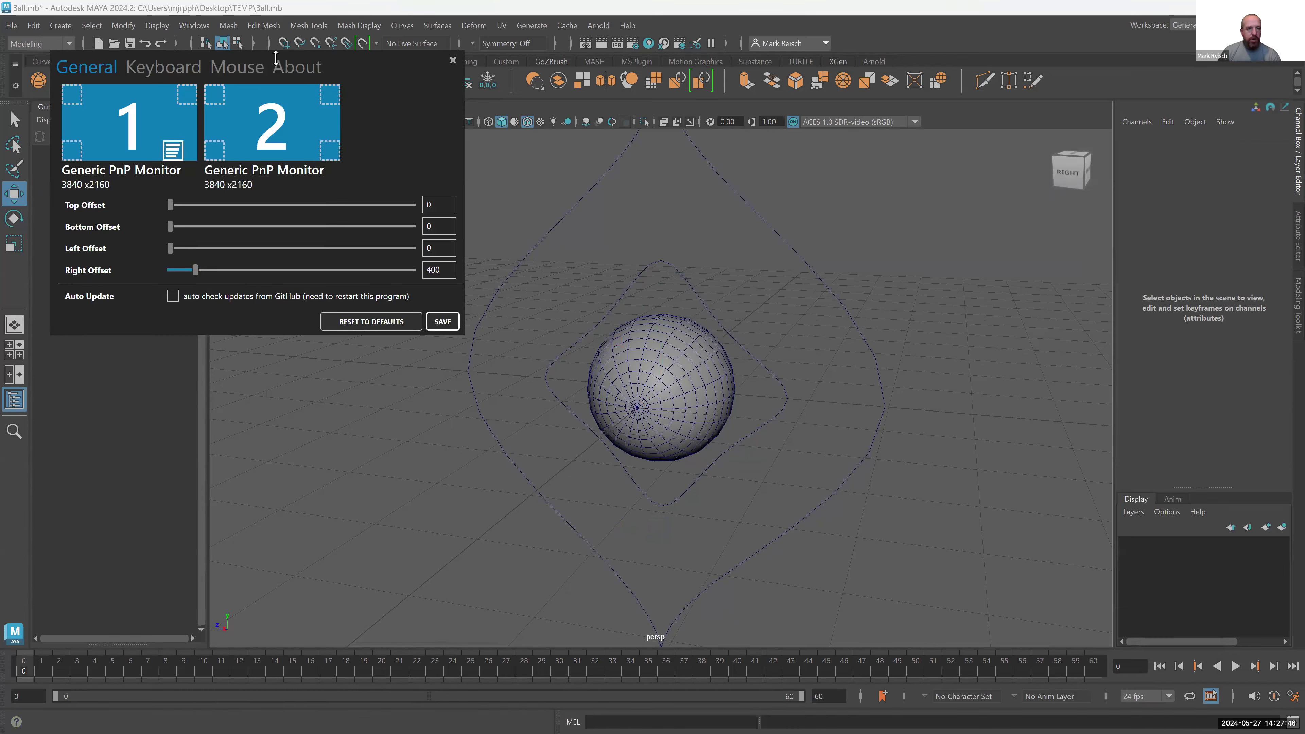
pyautogui.click(231, 65)
pyautogui.click(163, 67)
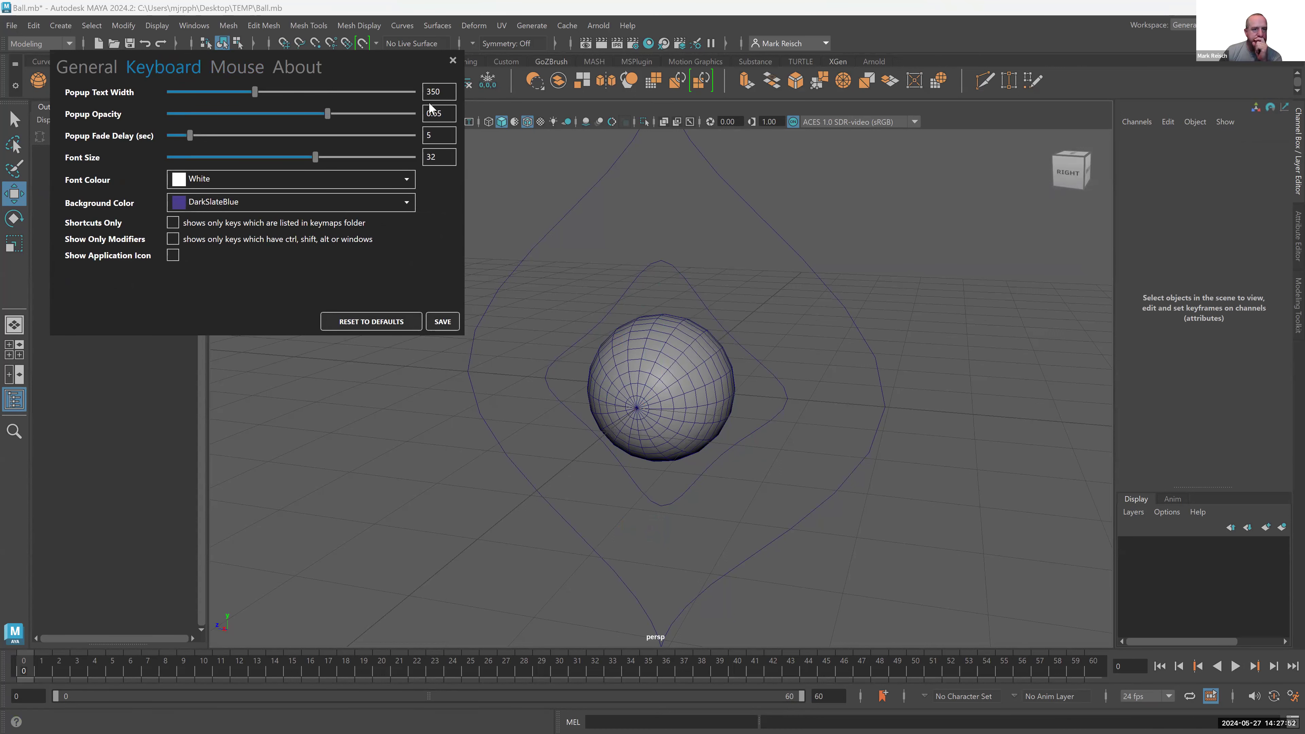
pyautogui.moveTo(257, 92)
pyautogui.mouseDown()
pyautogui.moveTo(277, 96)
pyautogui.moveTo(259, 98)
pyautogui.mouseUp()
pyautogui.click(241, 72)
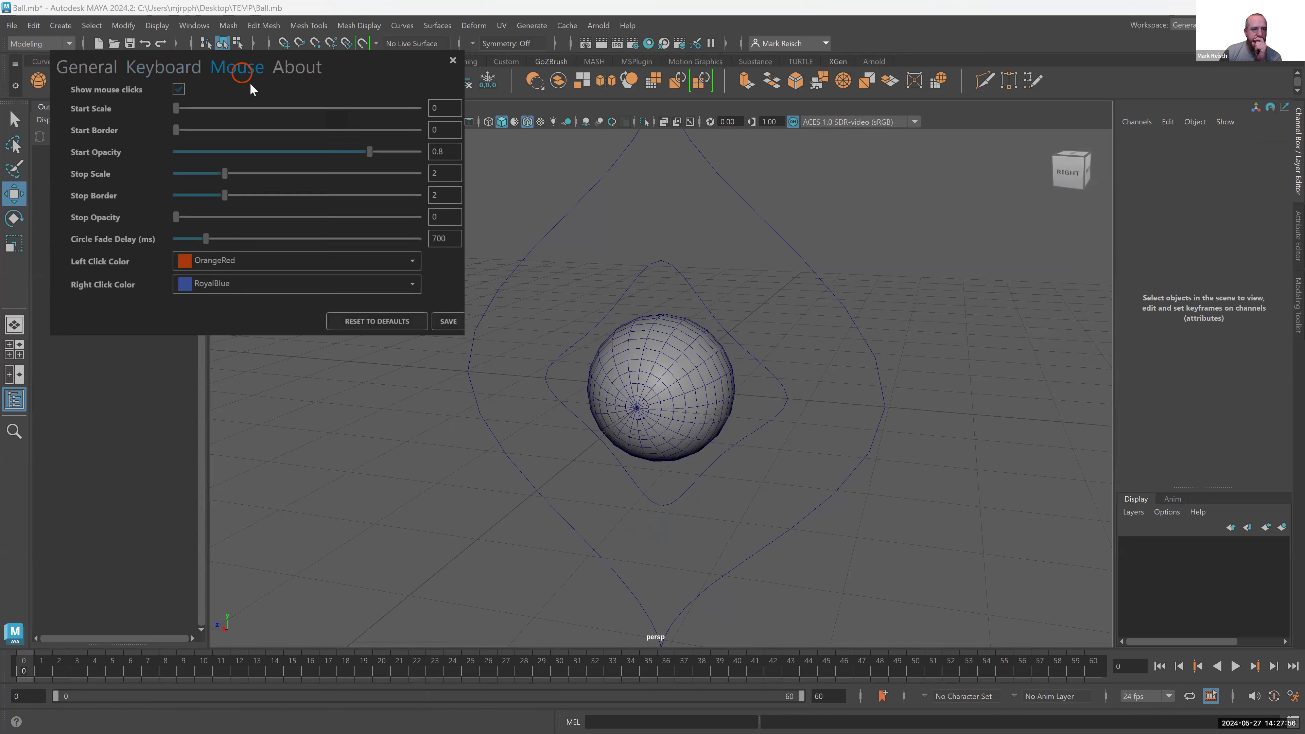
pyautogui.click(157, 66)
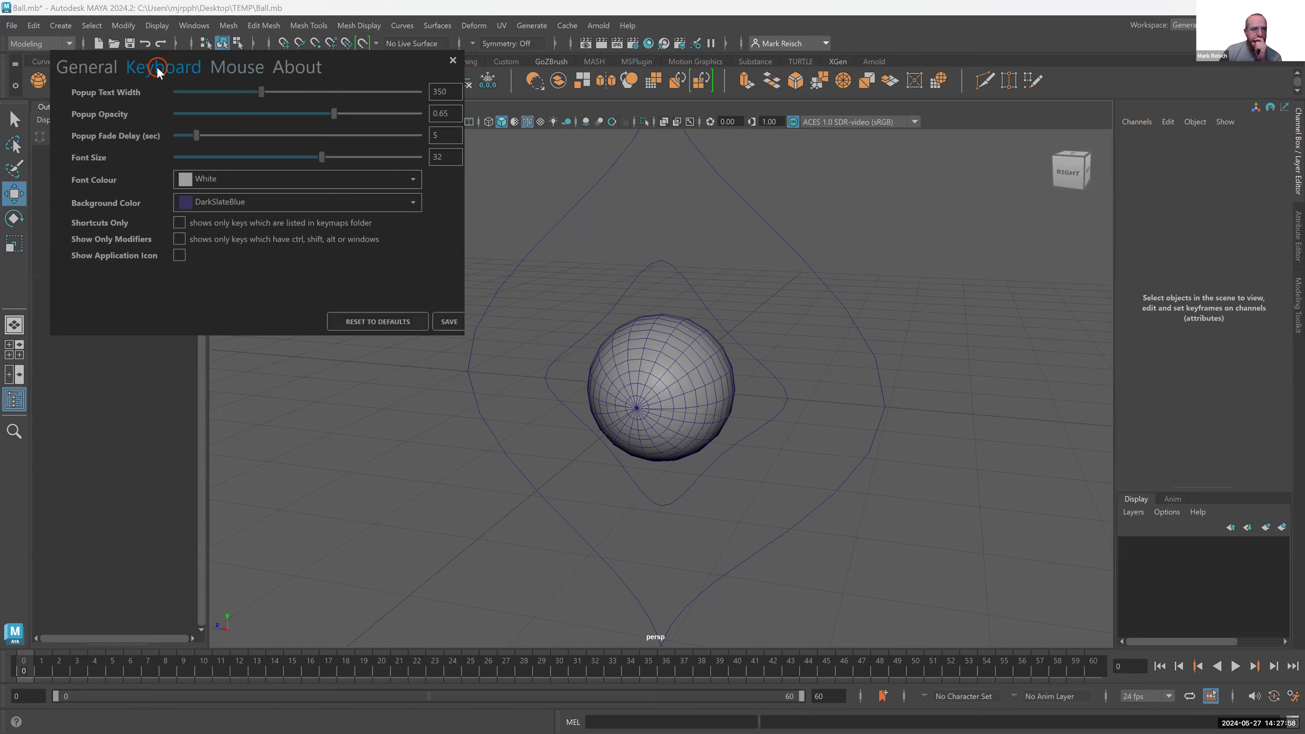
# - Toggle Shortcuts Only and Show Application Icon on and back off, save the keyboard settings, and close the window
pyautogui.click(174, 223)
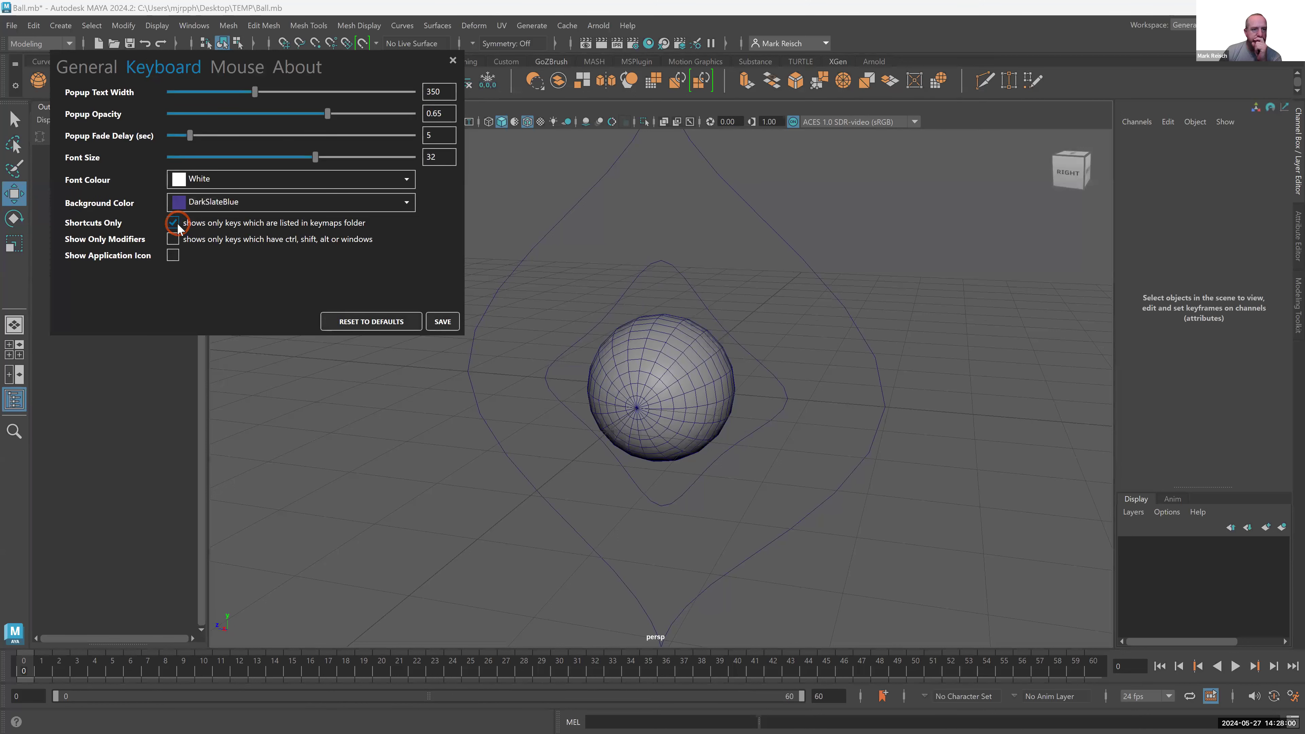
pyautogui.click(173, 223)
pyautogui.click(173, 255)
pyautogui.click(172, 255)
pyautogui.click(444, 325)
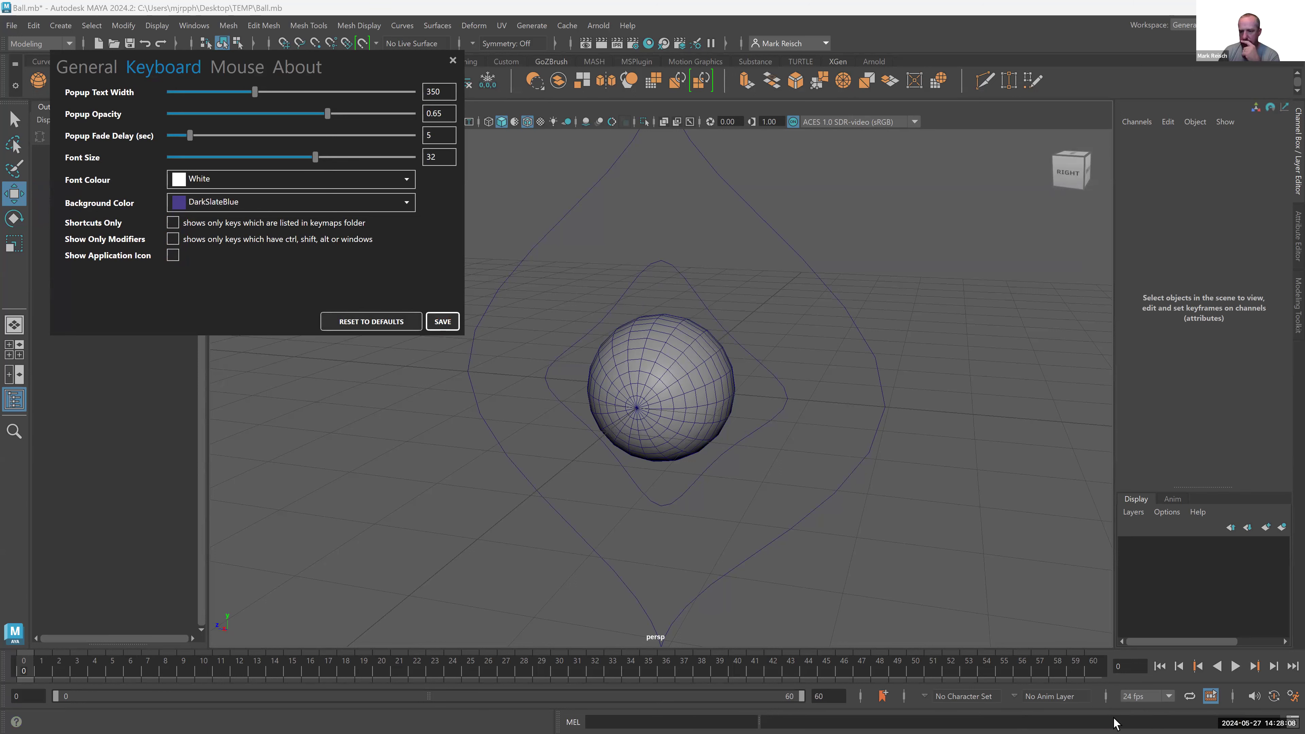
pyautogui.click(457, 63)
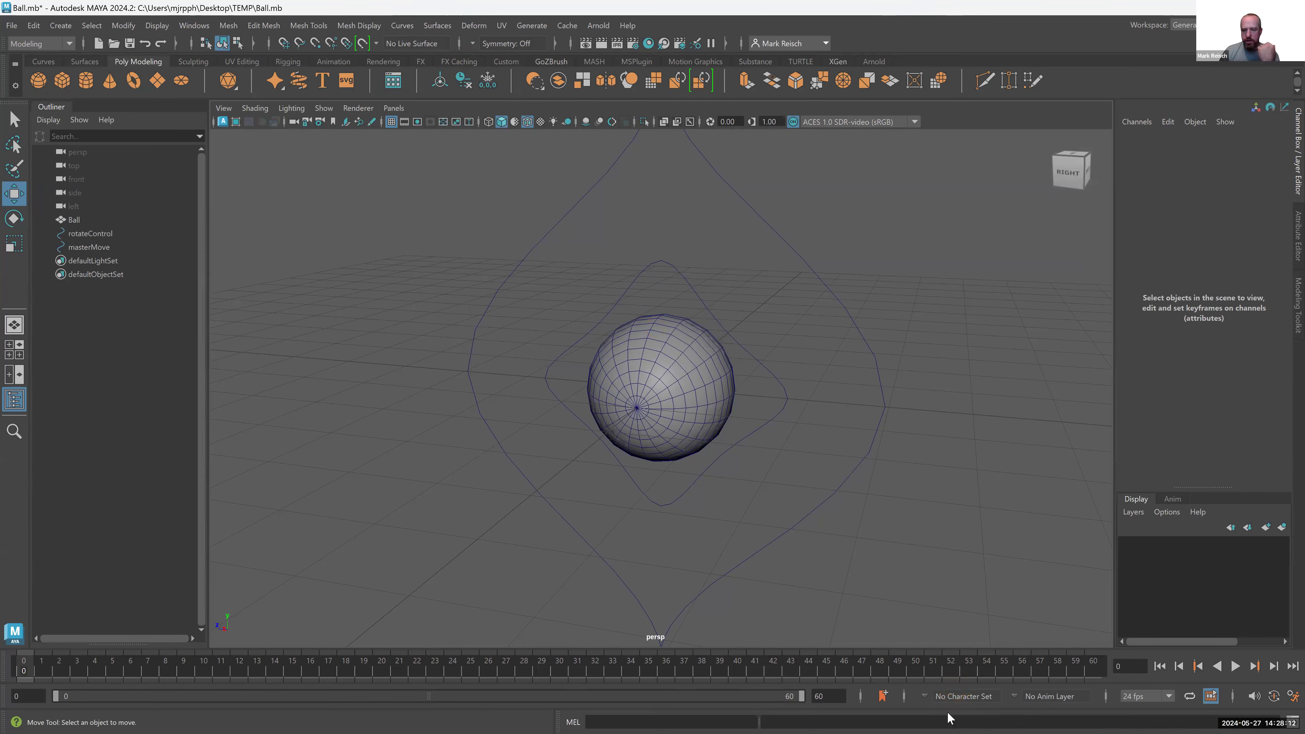
# - Exit the keystroke display utility, relaunch it, and return to the Maya viewport
pyautogui.press('super')
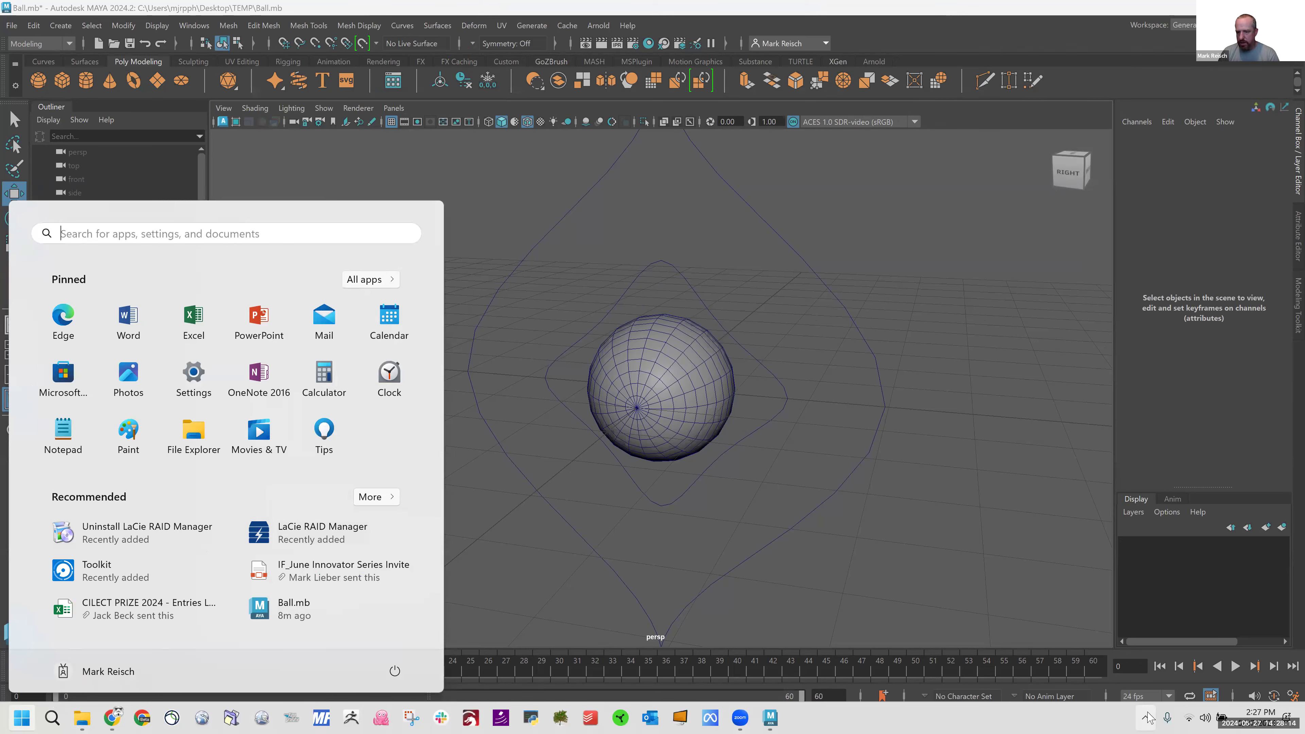
pyautogui.click(1145, 718)
pyautogui.rightClick(1147, 677)
pyautogui.click(1111, 688)
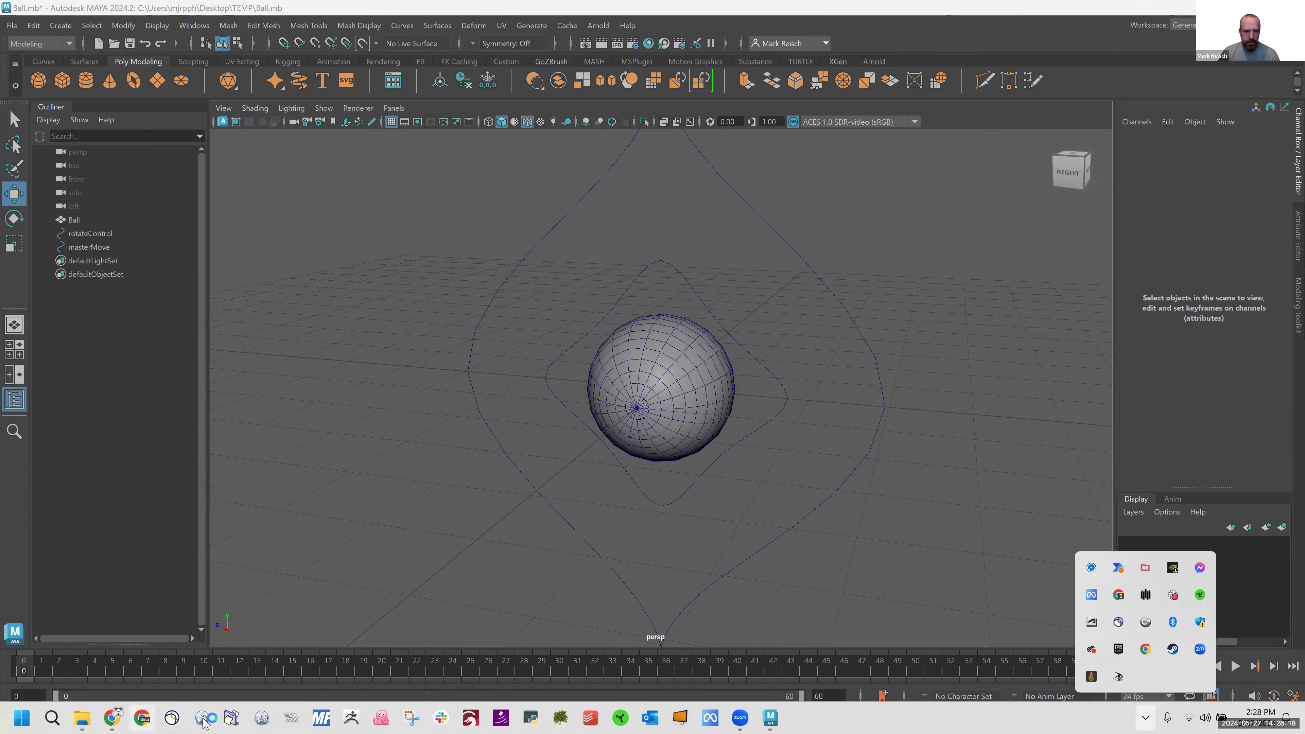
pyautogui.click(504, 721)
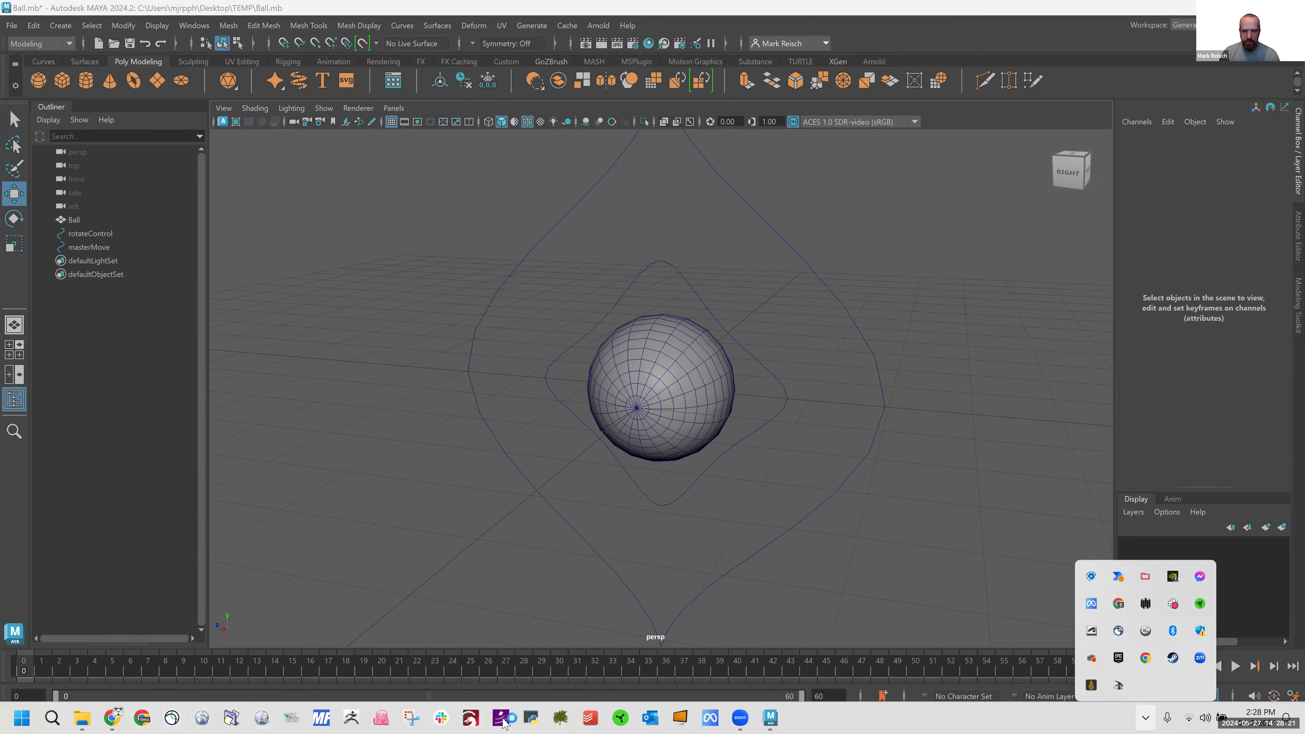
pyautogui.click(556, 611)
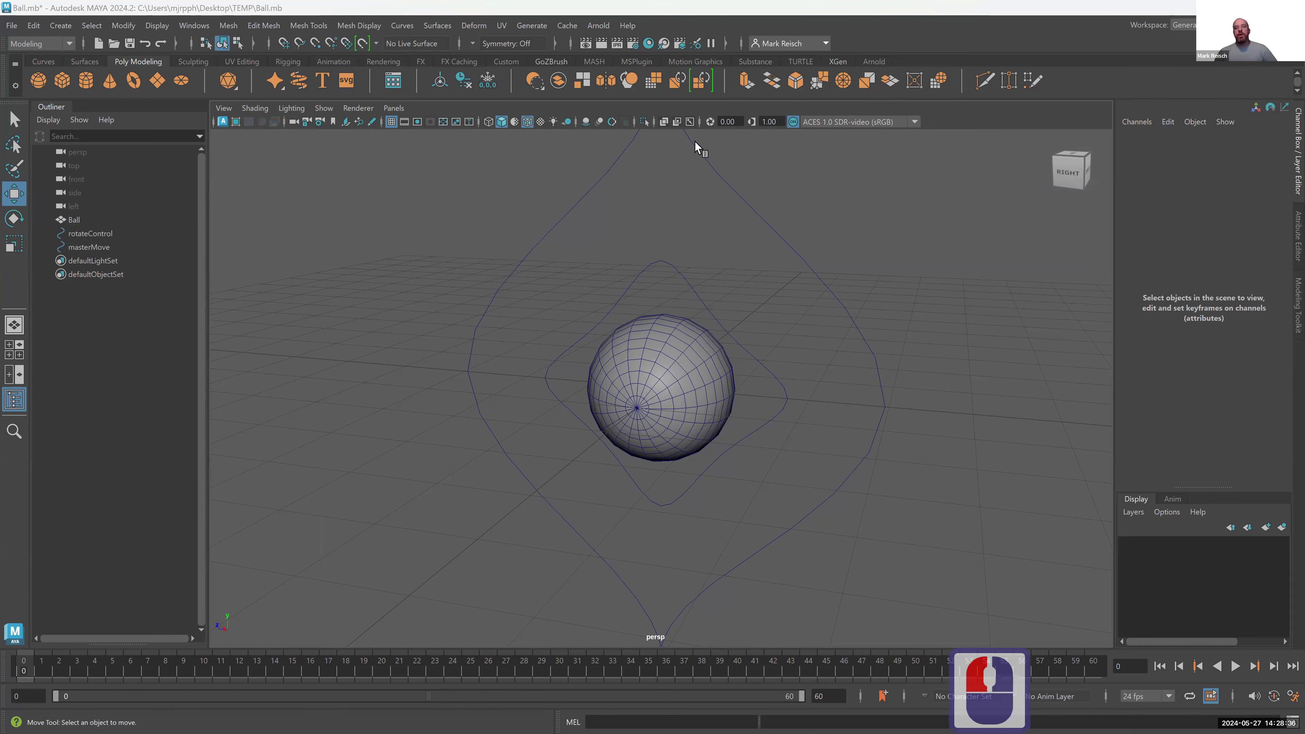
# - Examine the rotateControl curve and the ball, selecting each of them in turn
pyautogui.keyDown('alt'); pyautogui.moveTo(731, 300); pyautogui.dragTo(704, 297); pyautogui.keyUp('alt')
pyautogui.click(704, 297)
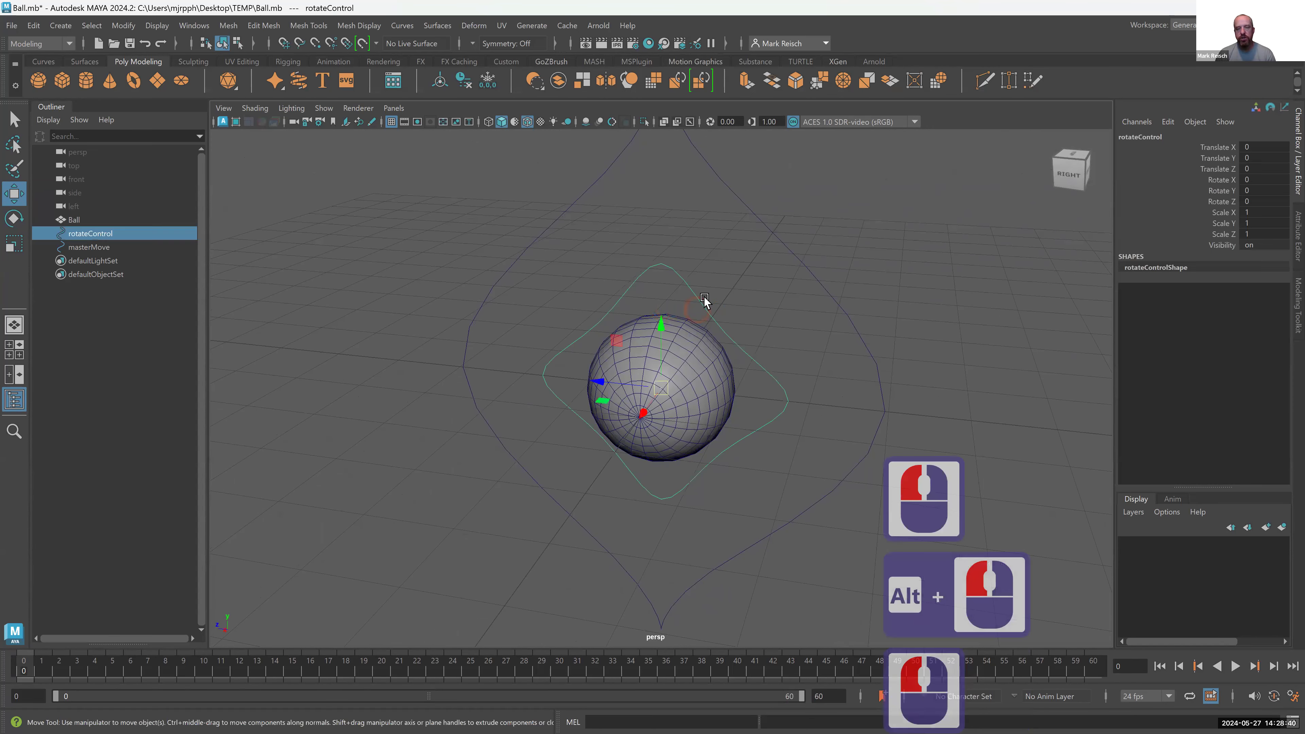
pyautogui.click(708, 289)
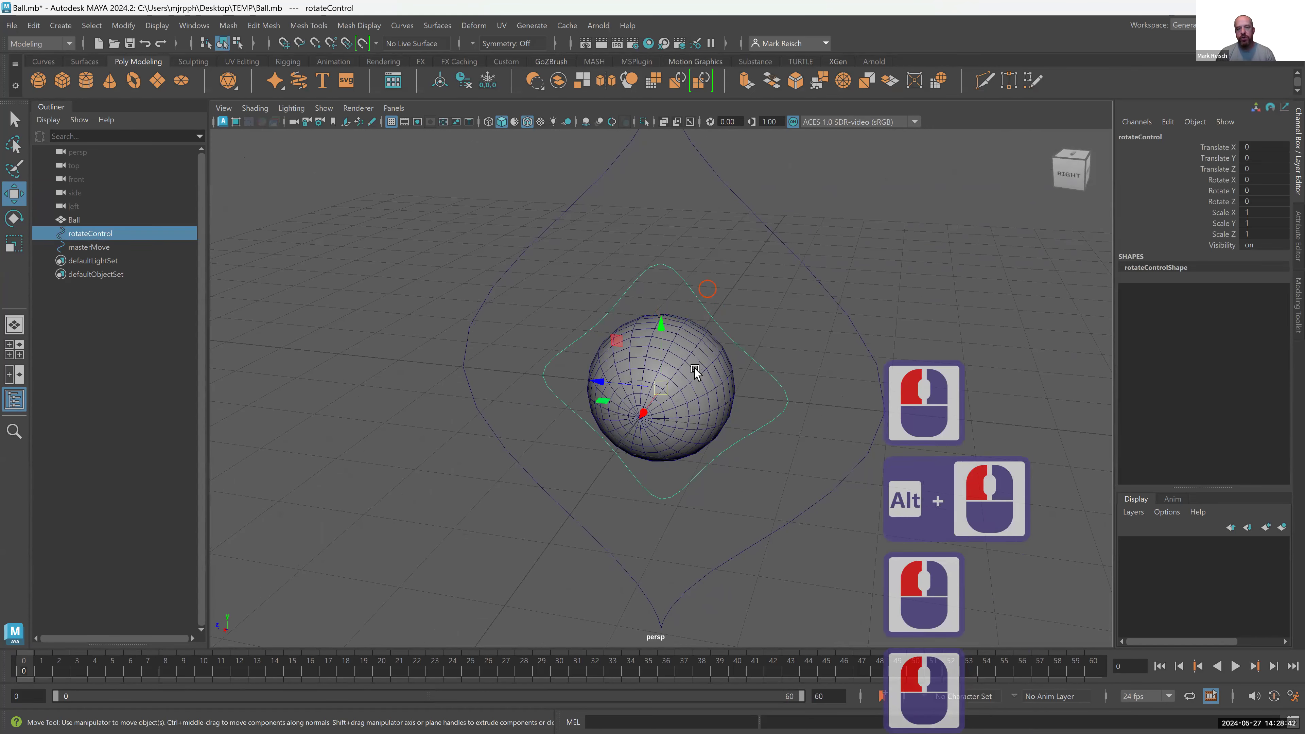
pyautogui.click(695, 367)
pyautogui.keyDown('alt'); pyautogui.moveTo(776, 388); pyautogui.dragTo(718, 243, button='right'); pyautogui.keyUp('alt')
pyautogui.click(740, 214)
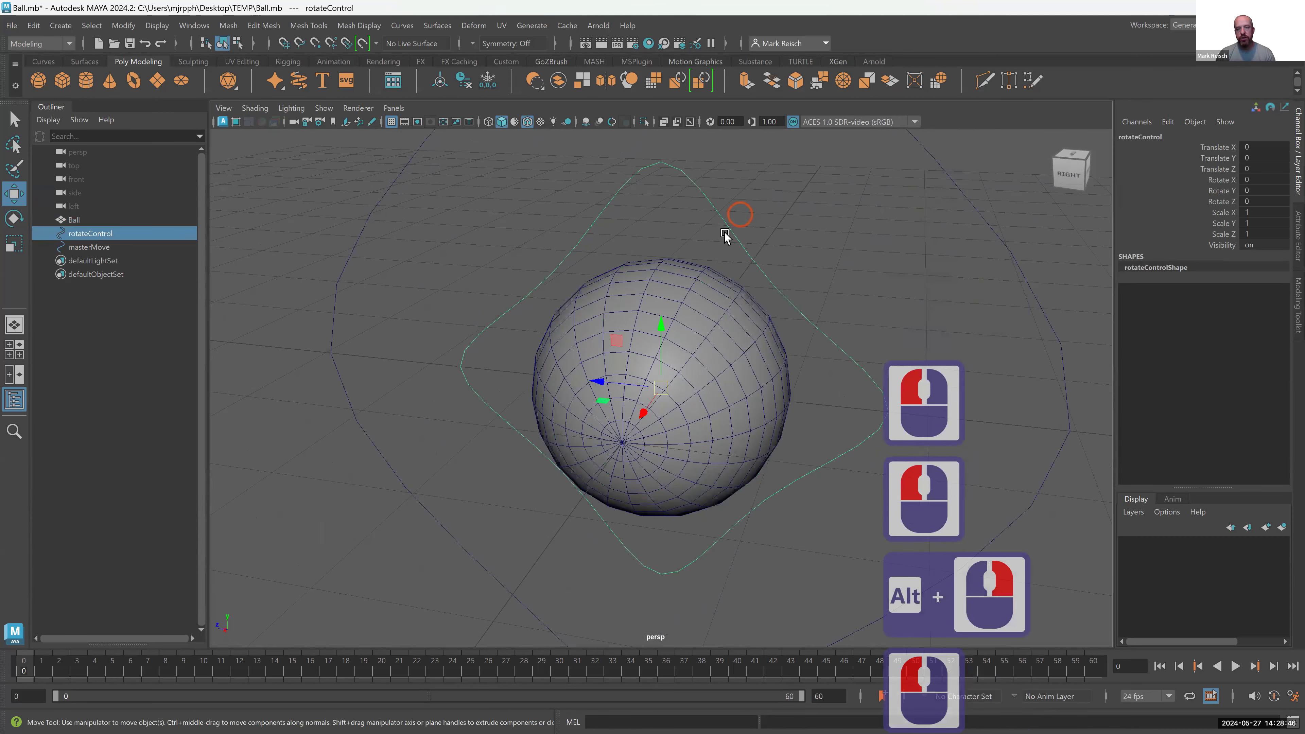
pyautogui.click(697, 350)
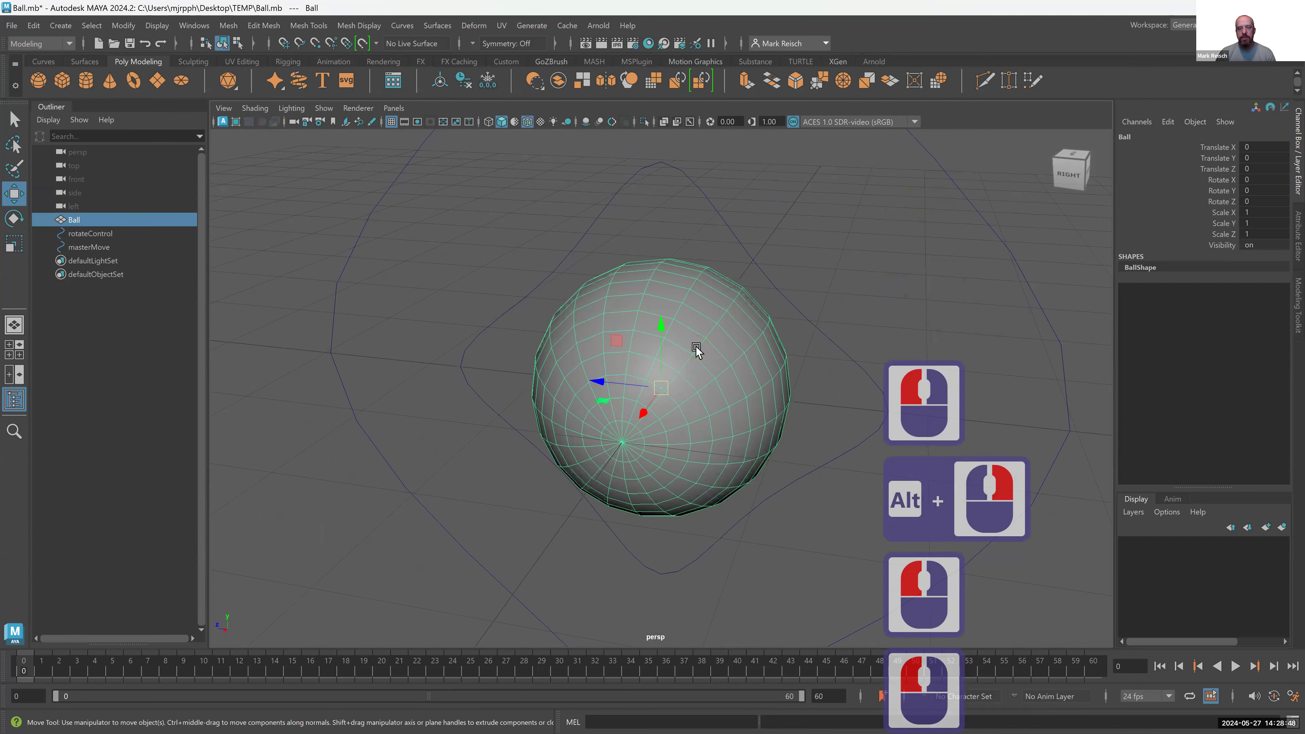
pyautogui.keyDown('alt'); pyautogui.moveTo(696, 344); pyautogui.dragTo(708, 192); pyautogui.keyUp('alt')
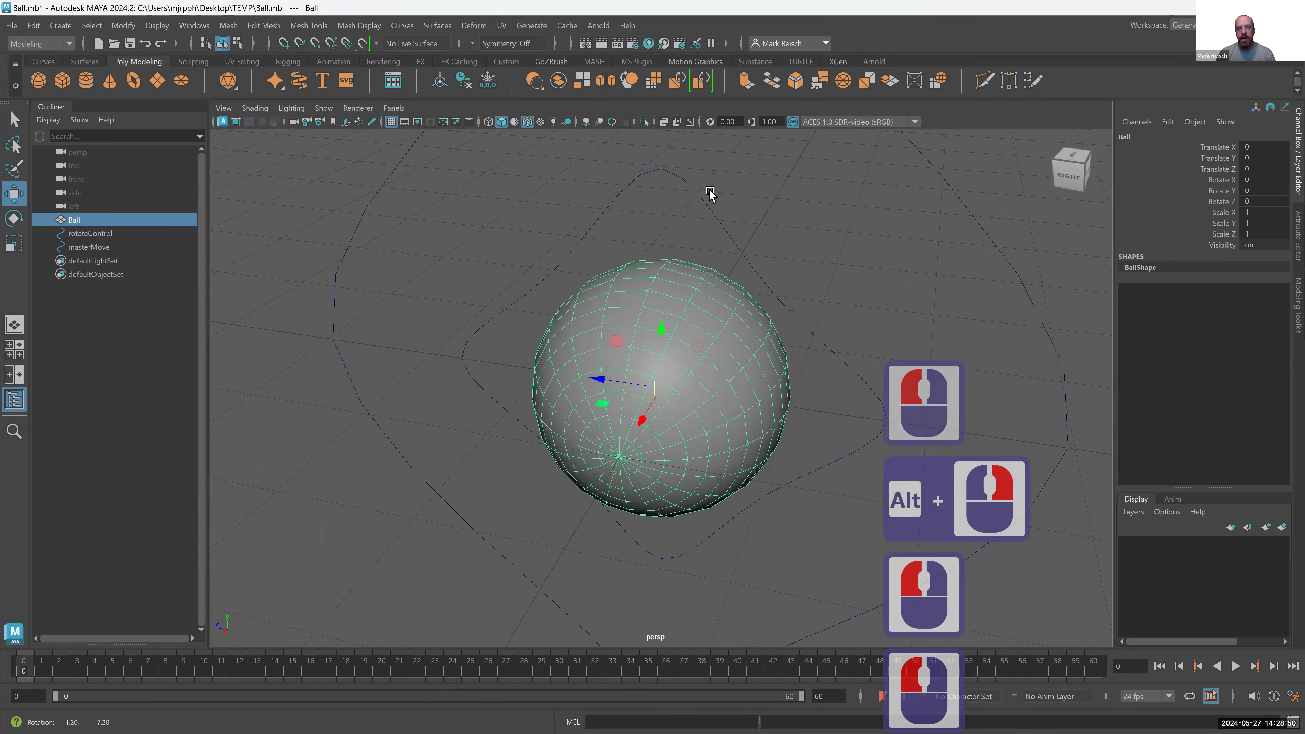
pyautogui.click(678, 320)
pyautogui.click(679, 320)
pyautogui.keyDown('alt'); pyautogui.moveTo(717, 320); pyautogui.dragTo(663, 350, button='middle'); pyautogui.keyUp('alt')
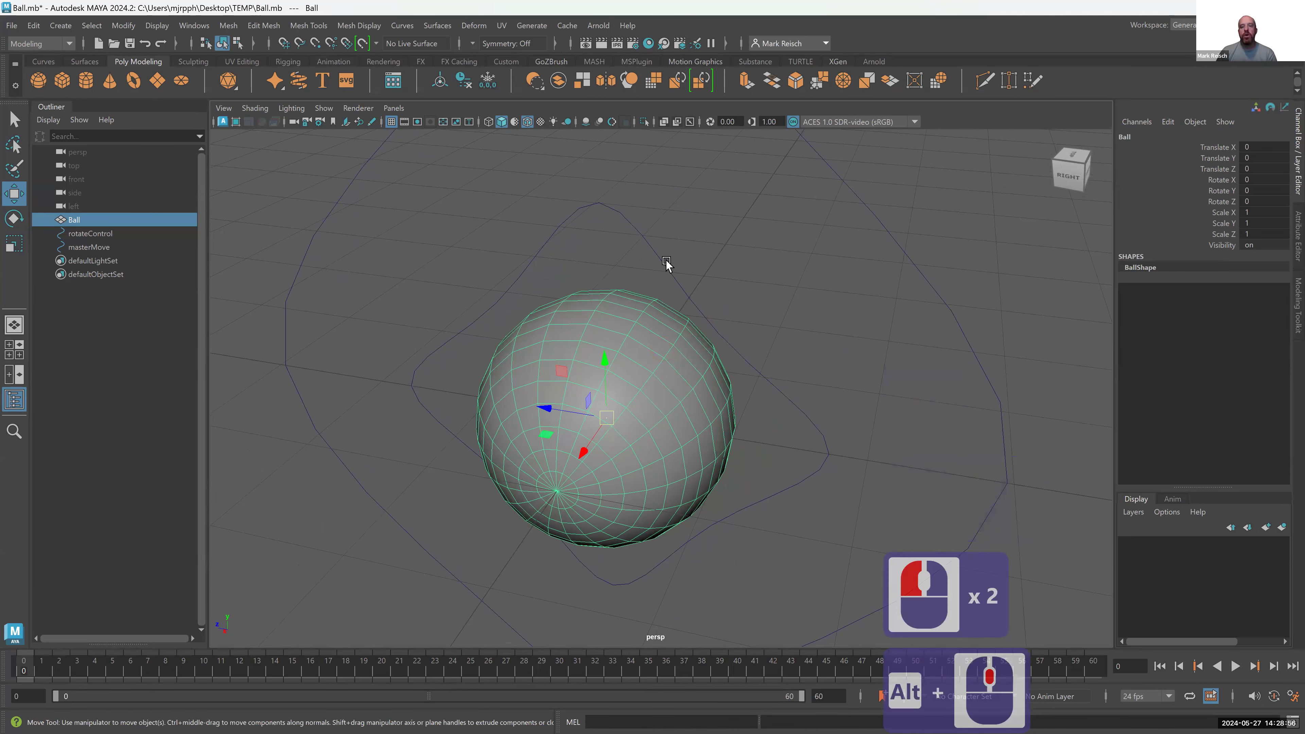
# - Orient-constrain the ball to the rotateControl curve, selecting the curve first and the ball second
pyautogui.click(714, 230)
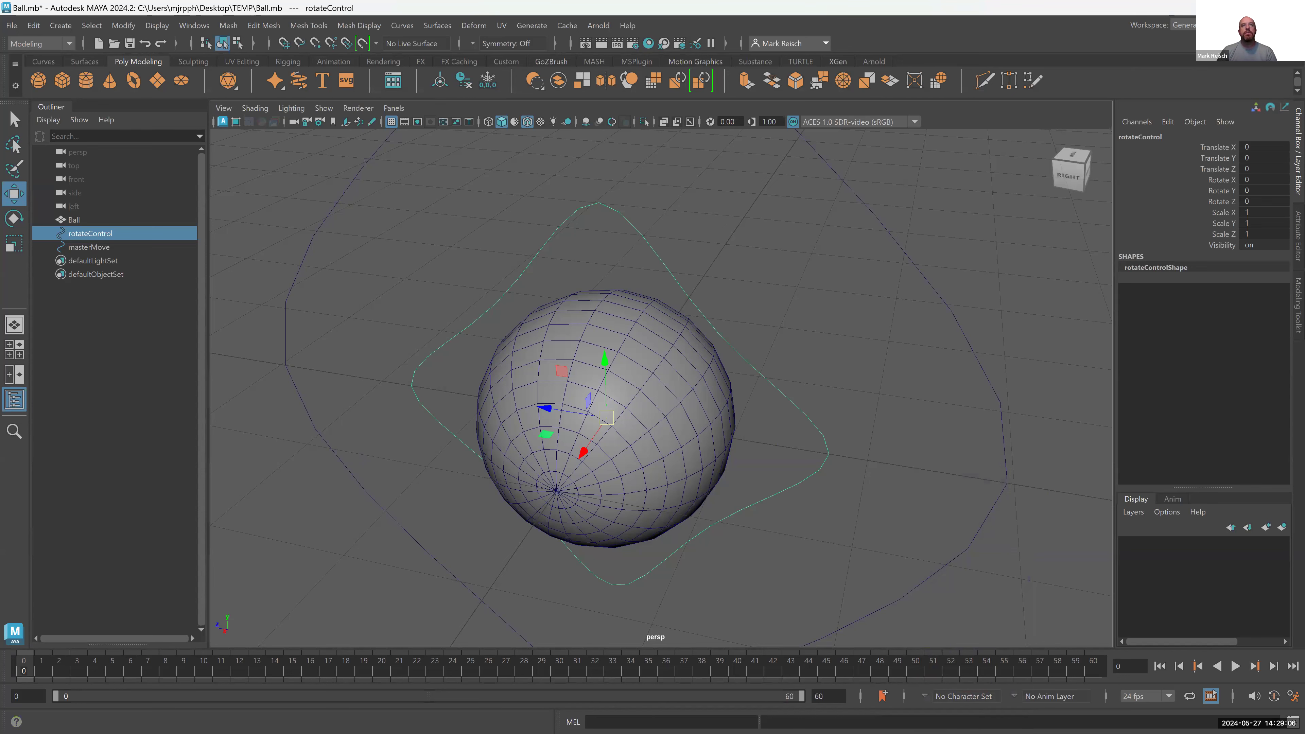
pyautogui.keyDown('shift'); pyautogui.click(639, 313); pyautogui.keyUp('shift')
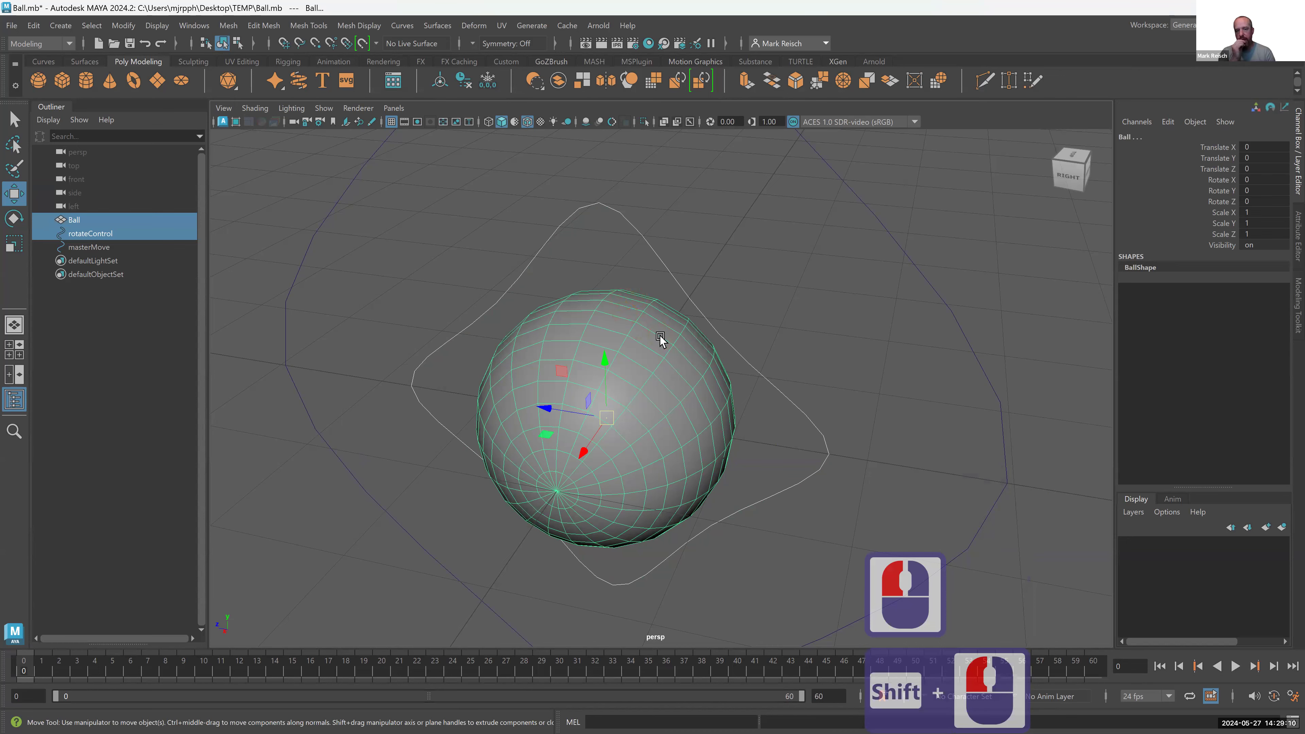
pyautogui.keyDown('alt'); pyautogui.moveTo(660, 335); pyautogui.dragTo(604, 277); pyautogui.keyUp('alt')
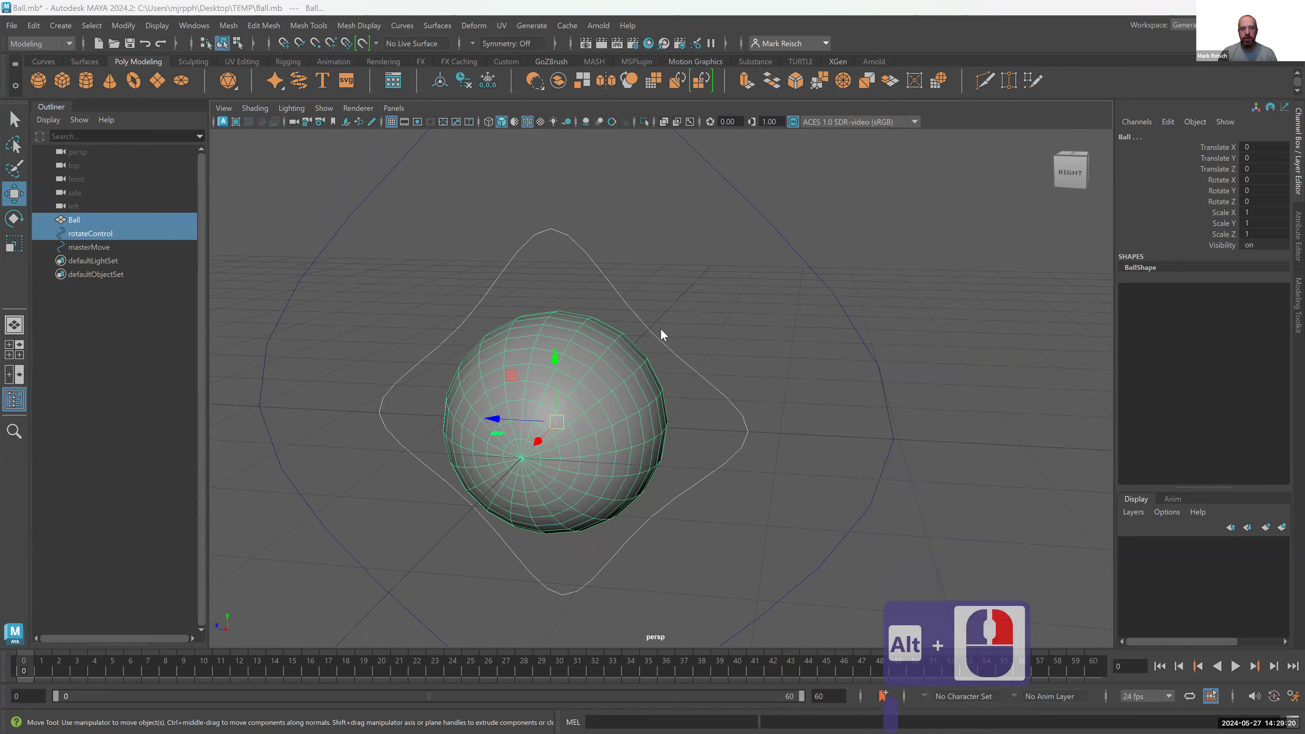
pyautogui.press('space')
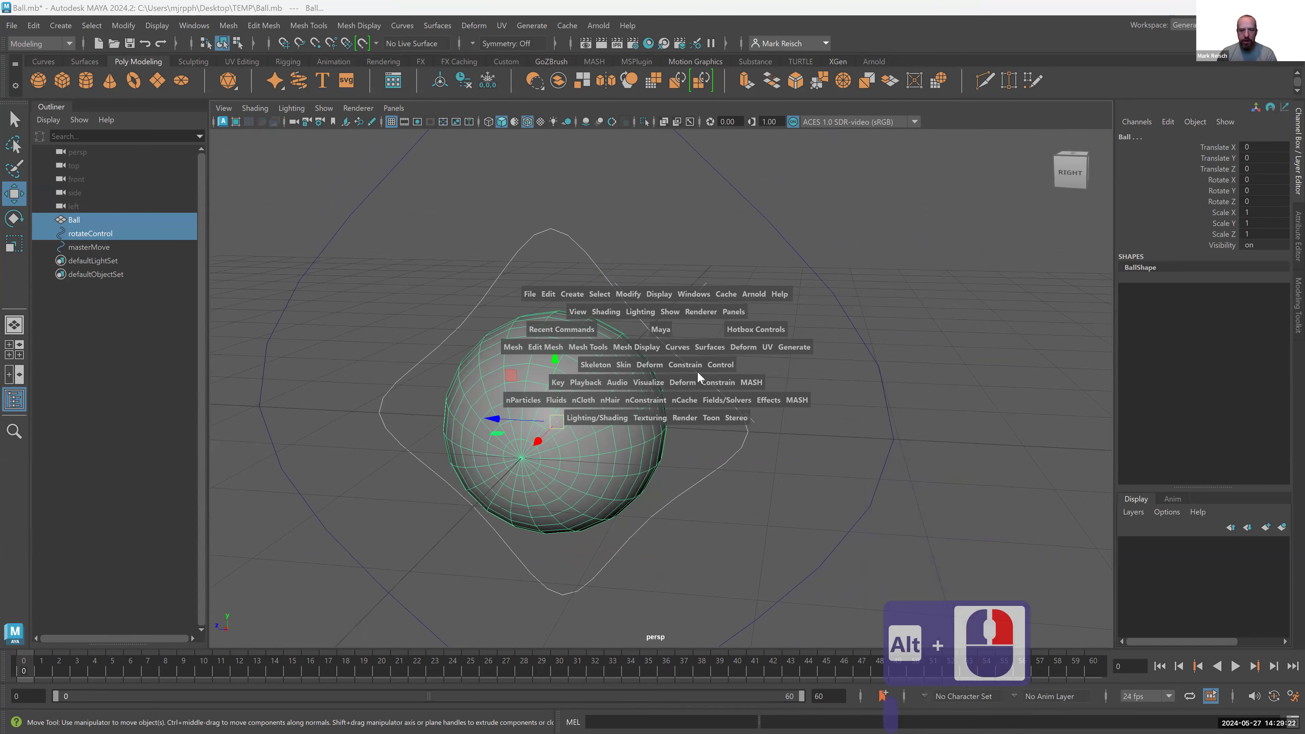
pyautogui.click(684, 364)
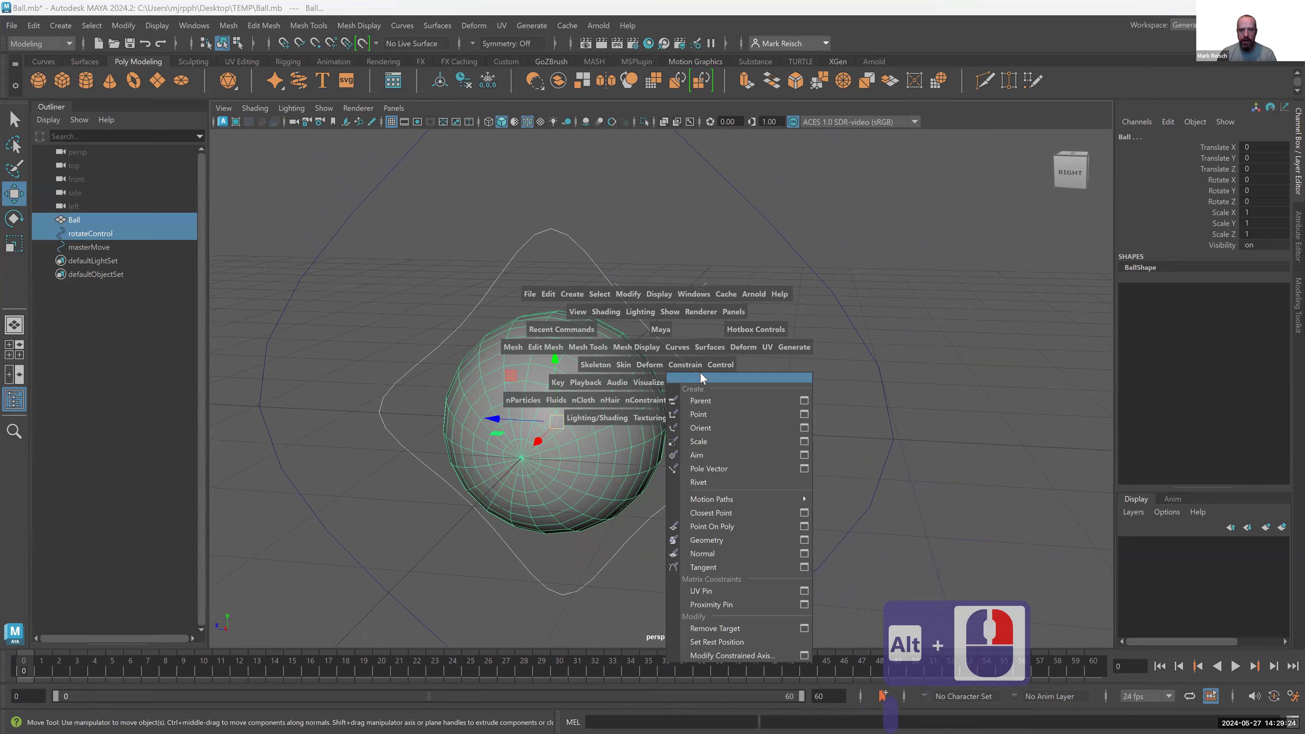
pyautogui.click(783, 429)
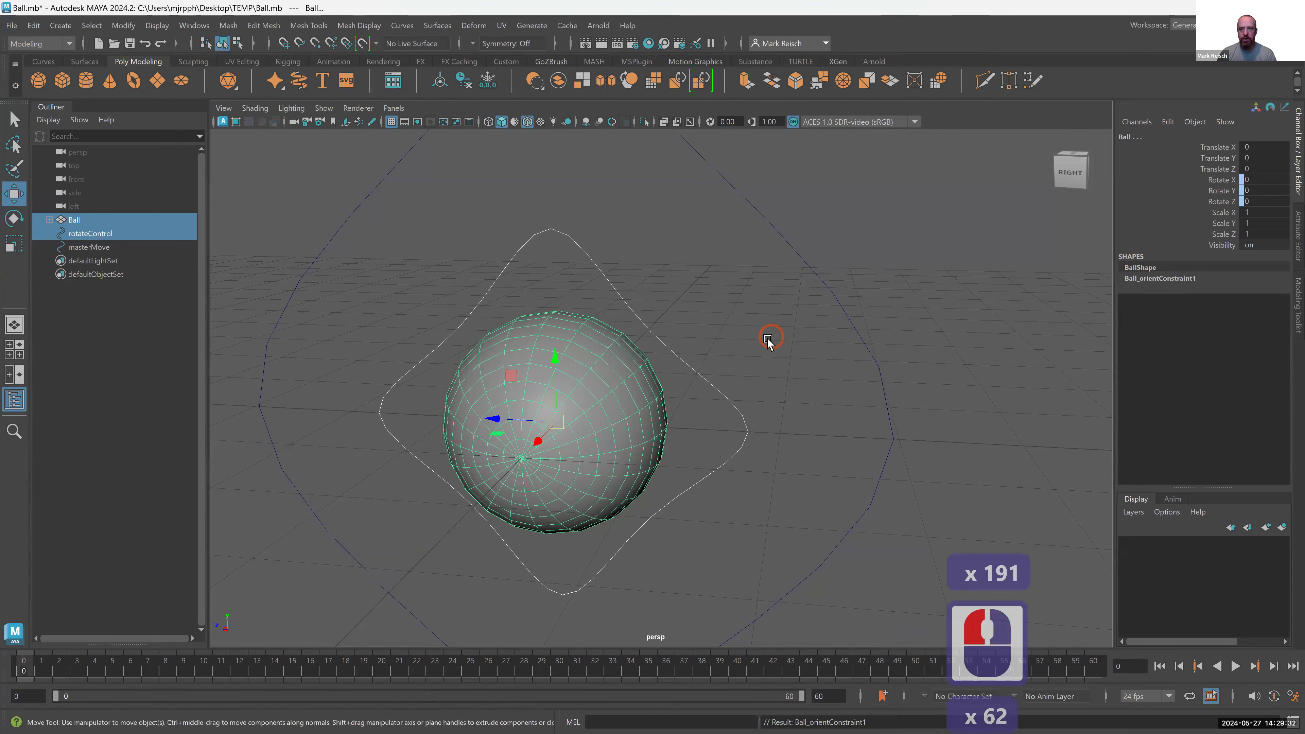
# - Test the orient constraint by rotating rotateControl about 6 degrees negatively around X, and reset its Rotate X to 0
pyautogui.moveTo(723, 357)
pyautogui.keyDown('alt'); pyautogui.mouseDown()
pyautogui.moveTo(712, 402)
pyautogui.moveTo(717, 366)
pyautogui.mouseUp(); pyautogui.keyUp('alt')
pyautogui.click(720, 407)
pyautogui.moveTo(720, 412)
pyautogui.keyDown('alt'); pyautogui.mouseDown()
pyautogui.moveTo(726, 379)
pyautogui.moveTo(720, 441)
pyautogui.moveTo(726, 352)
pyautogui.moveTo(717, 431)
pyautogui.moveTo(713, 418)
pyautogui.mouseUp(); pyautogui.keyUp('alt')
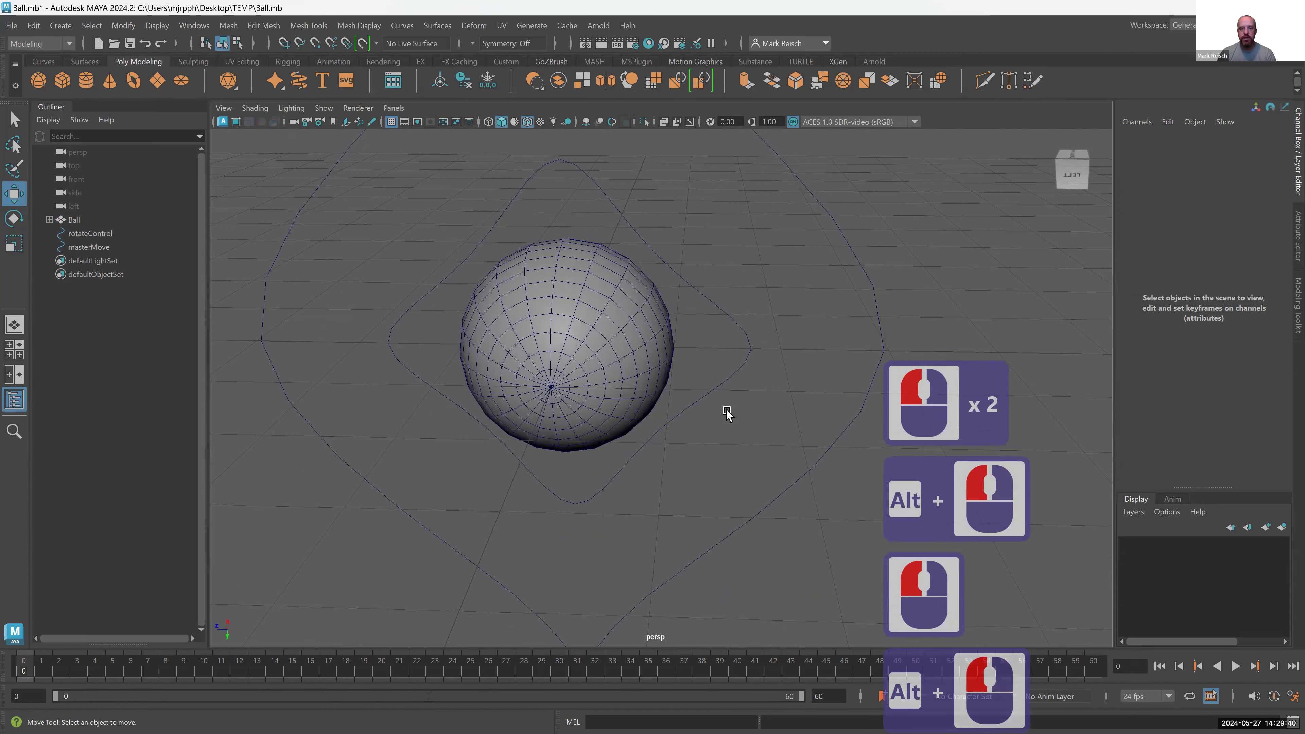
pyautogui.click(725, 385)
pyautogui.press('e')
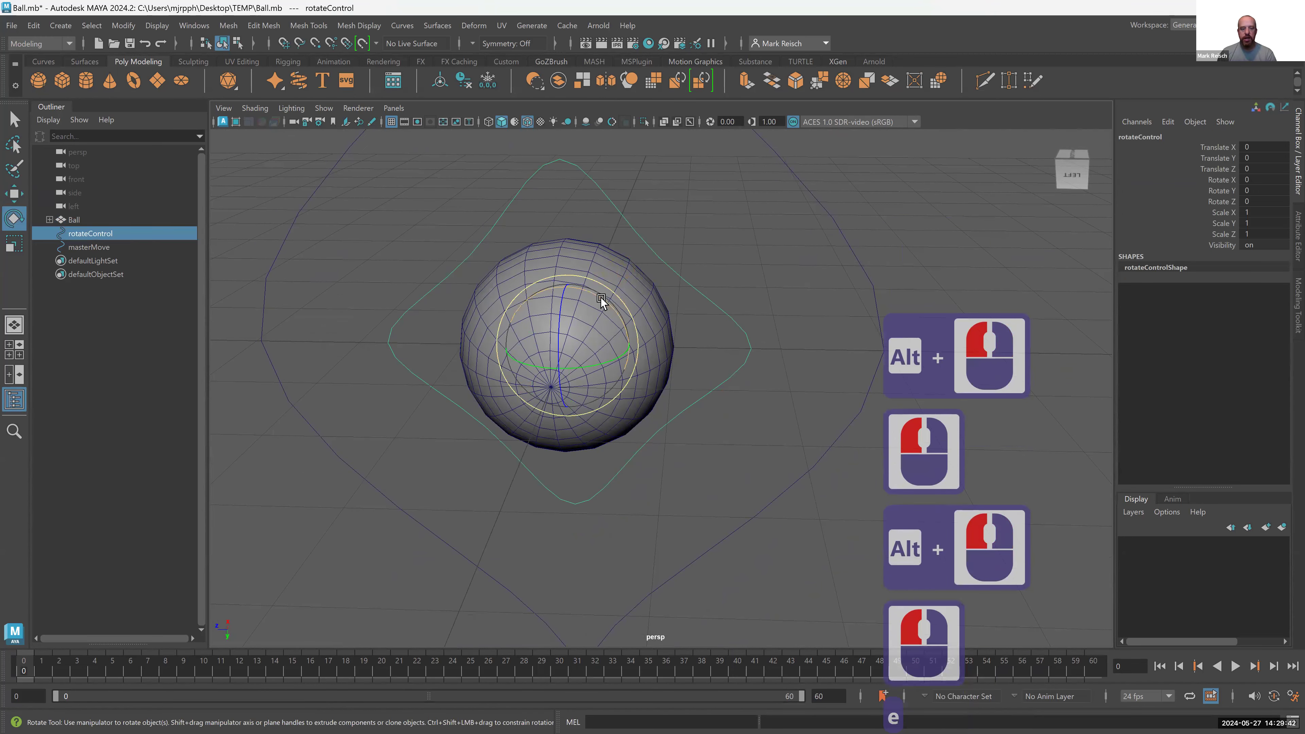
pyautogui.moveTo(600, 294); pyautogui.dragTo(659, 161)
pyautogui.doubleClick(1264, 179)
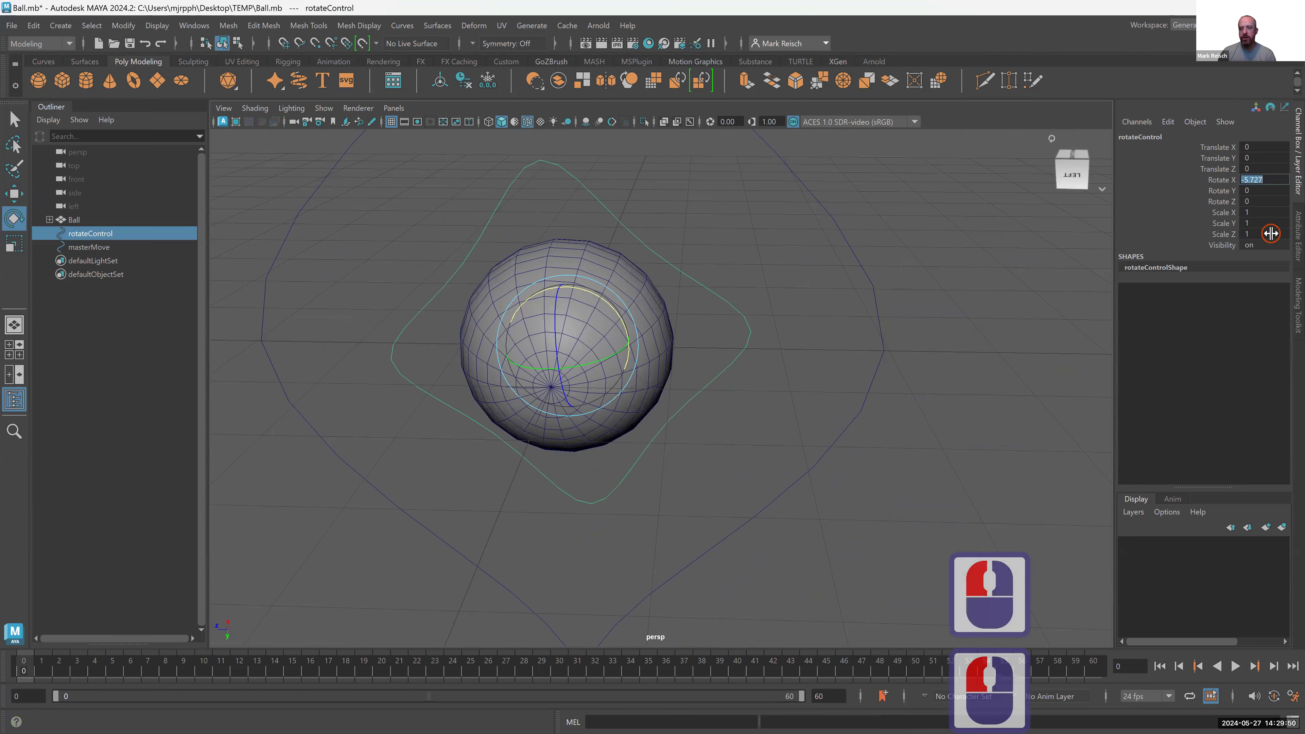
pyautogui.write('0')
pyautogui.press('Return')
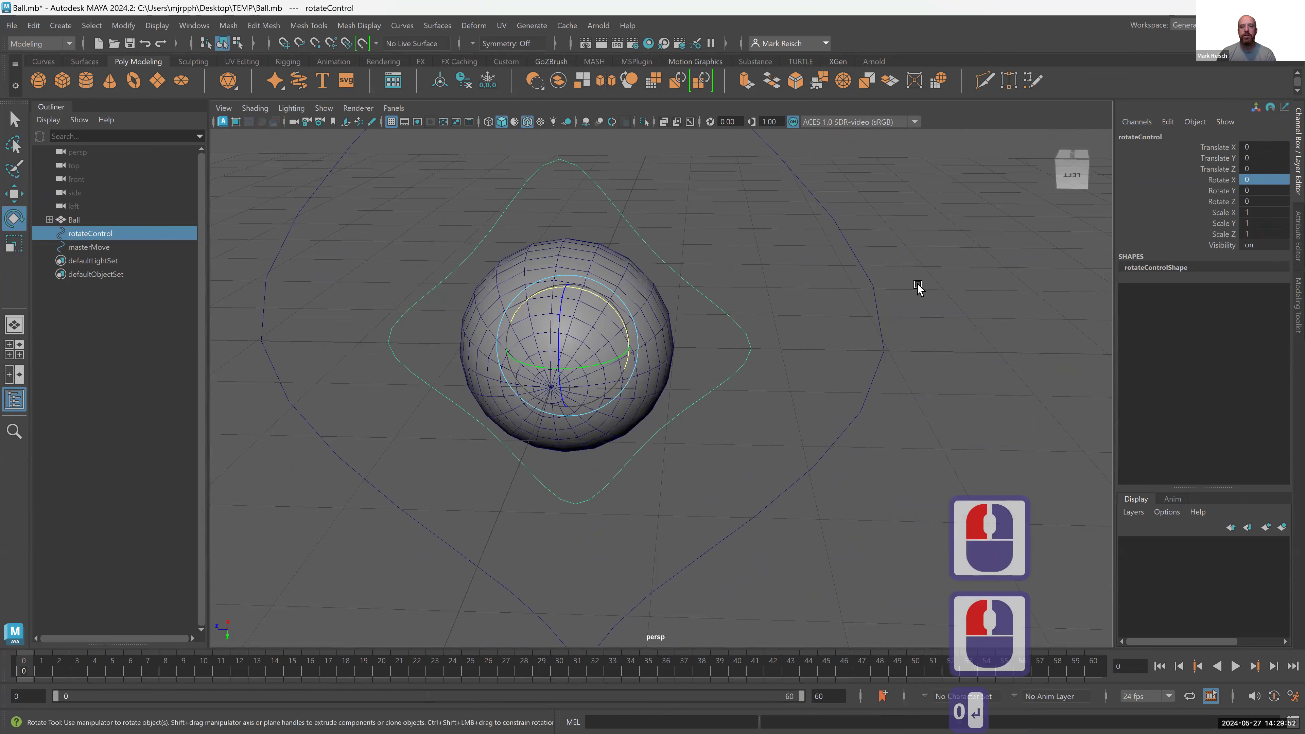
# - Try moving the masterMove curve in the YZ plane without the ball constrained to it, and undo the movement
pyautogui.keyDown('alt'); pyautogui.moveTo(874, 260); pyautogui.dragTo(873, 303, button='middle'); pyautogui.keyUp('alt')
pyautogui.keyDown('alt'); pyautogui.moveTo(873, 303); pyautogui.dragTo(704, 315); pyautogui.keyUp('alt')
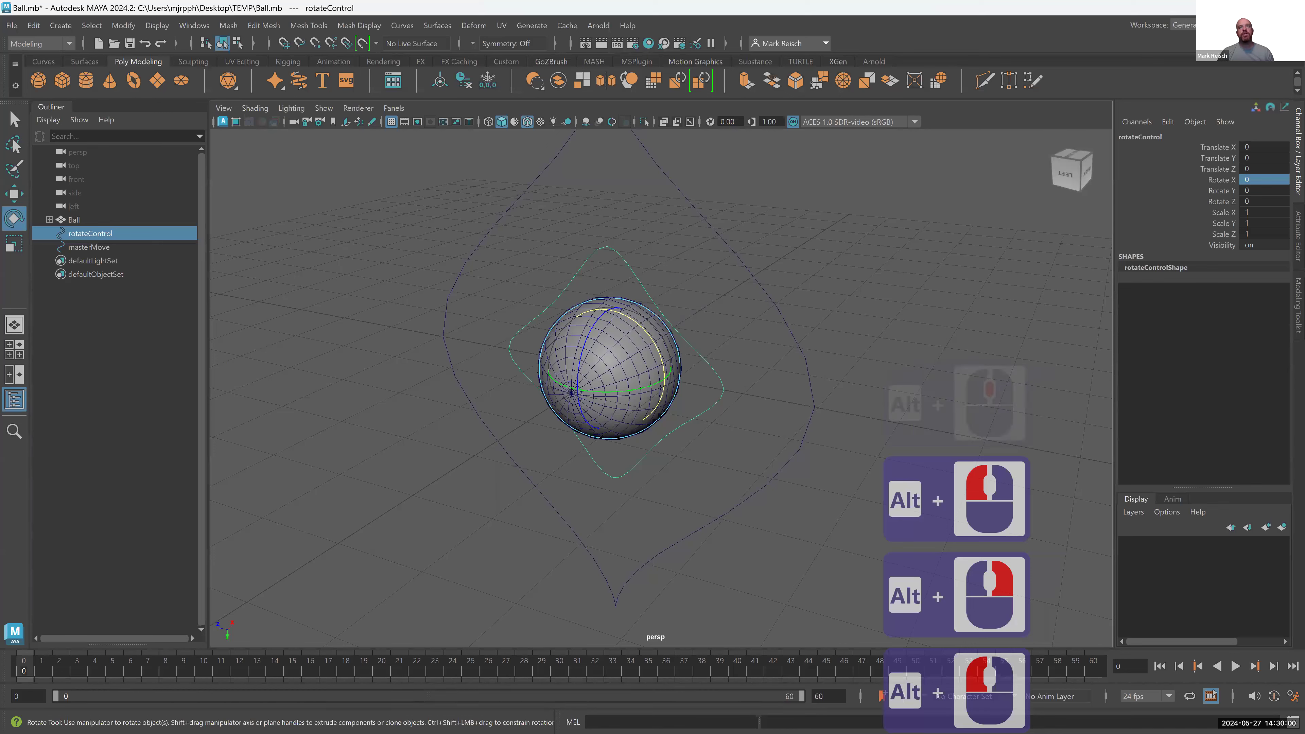
pyautogui.click(721, 225)
pyautogui.keyDown('alt'); pyautogui.moveTo(759, 238); pyautogui.dragTo(688, 232); pyautogui.keyUp('alt')
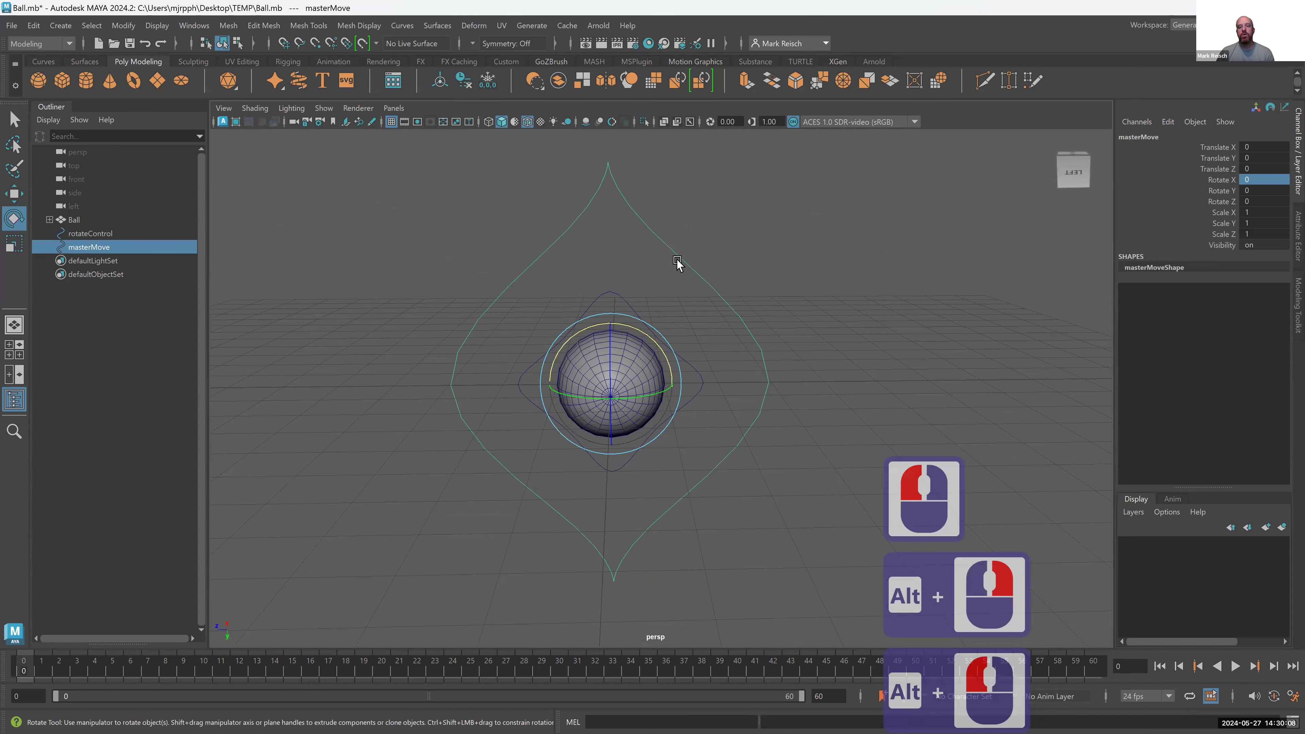
pyautogui.click(694, 306)
pyautogui.press('w')
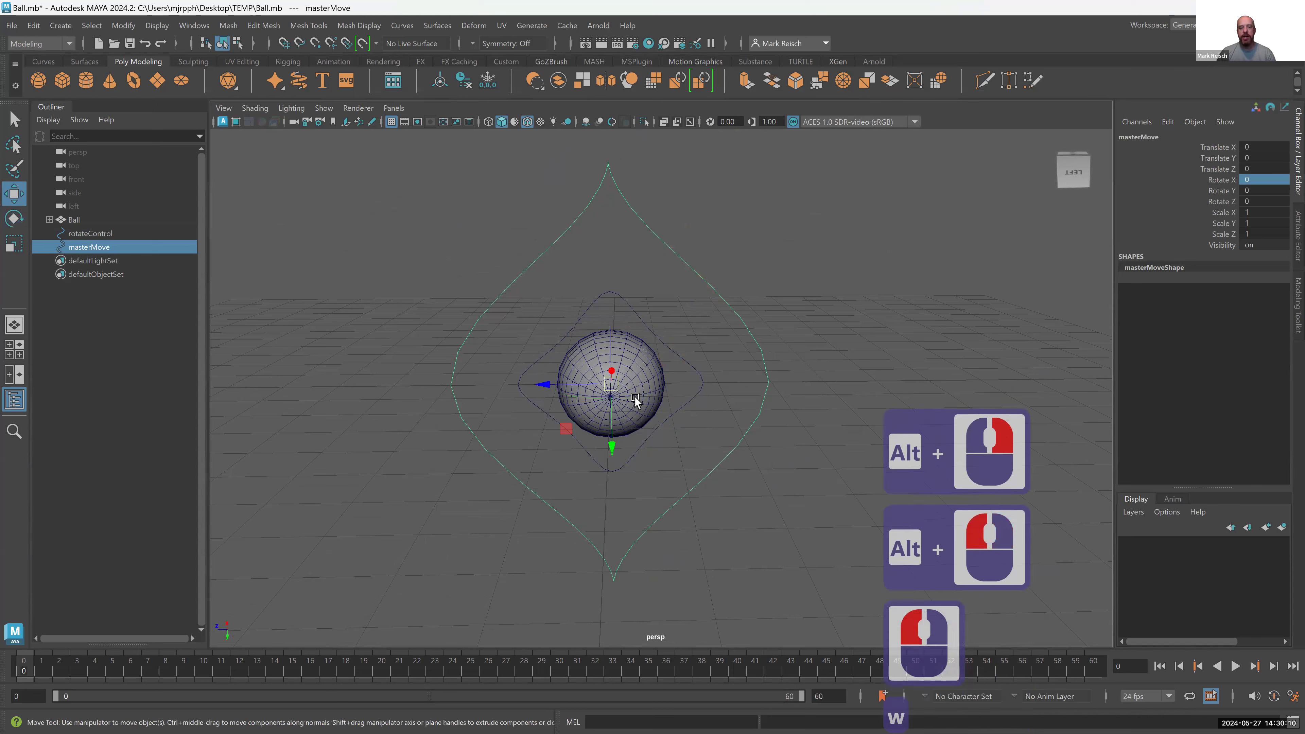
pyautogui.moveTo(566, 429); pyautogui.dragTo(601, 336)
pyautogui.hotkey('ctrl', 'z')
pyautogui.hotkey('ctrl', 'z')
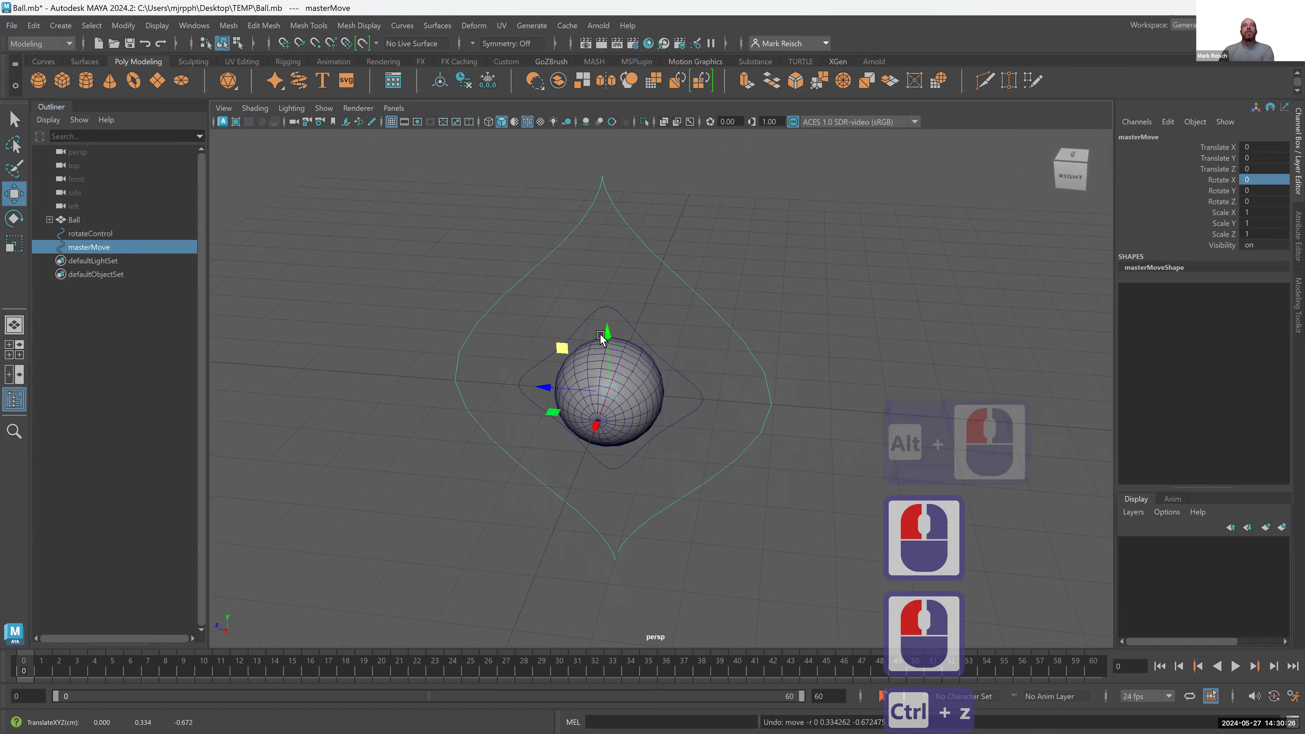
# - Point-constrain the ball to the masterMove curve, selecting the curve first and the ball second
pyautogui.click(604, 333)
pyautogui.moveTo(648, 272); pyautogui.dragTo(686, 235)
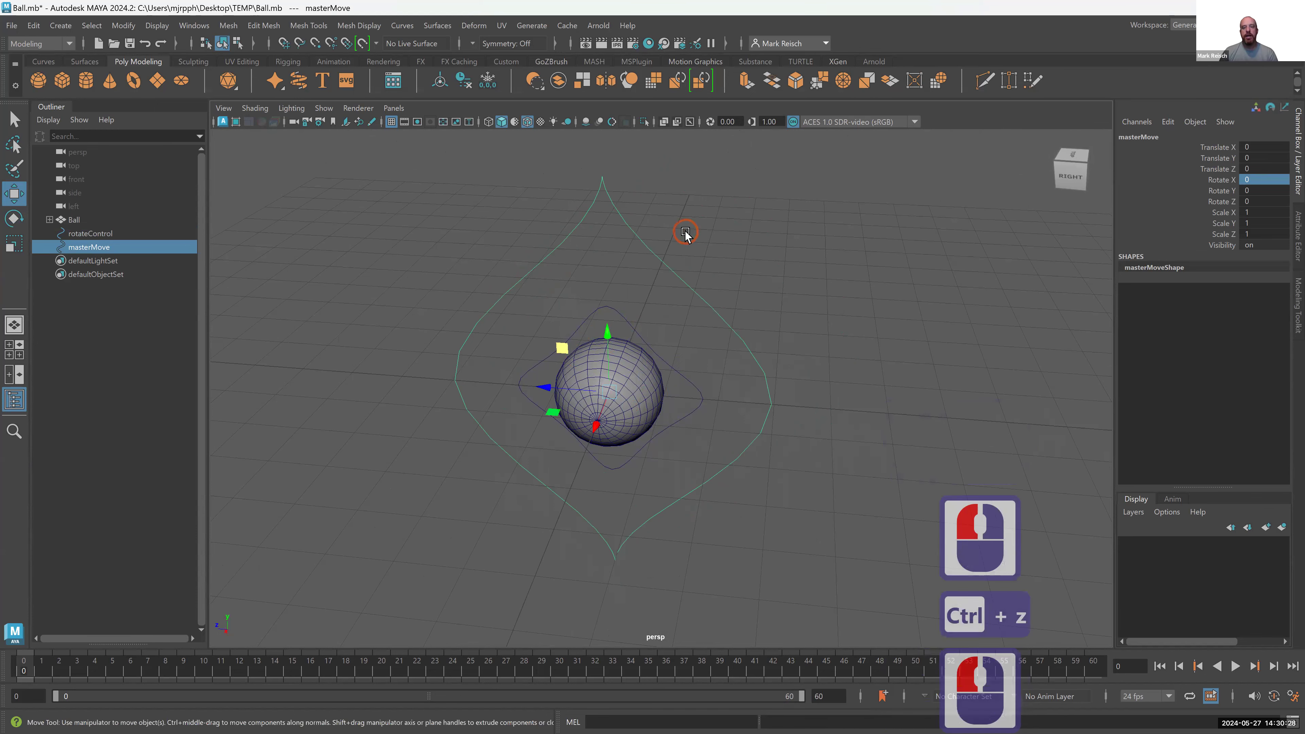
pyautogui.keyDown('shift'); pyautogui.click(644, 371); pyautogui.keyUp('shift')
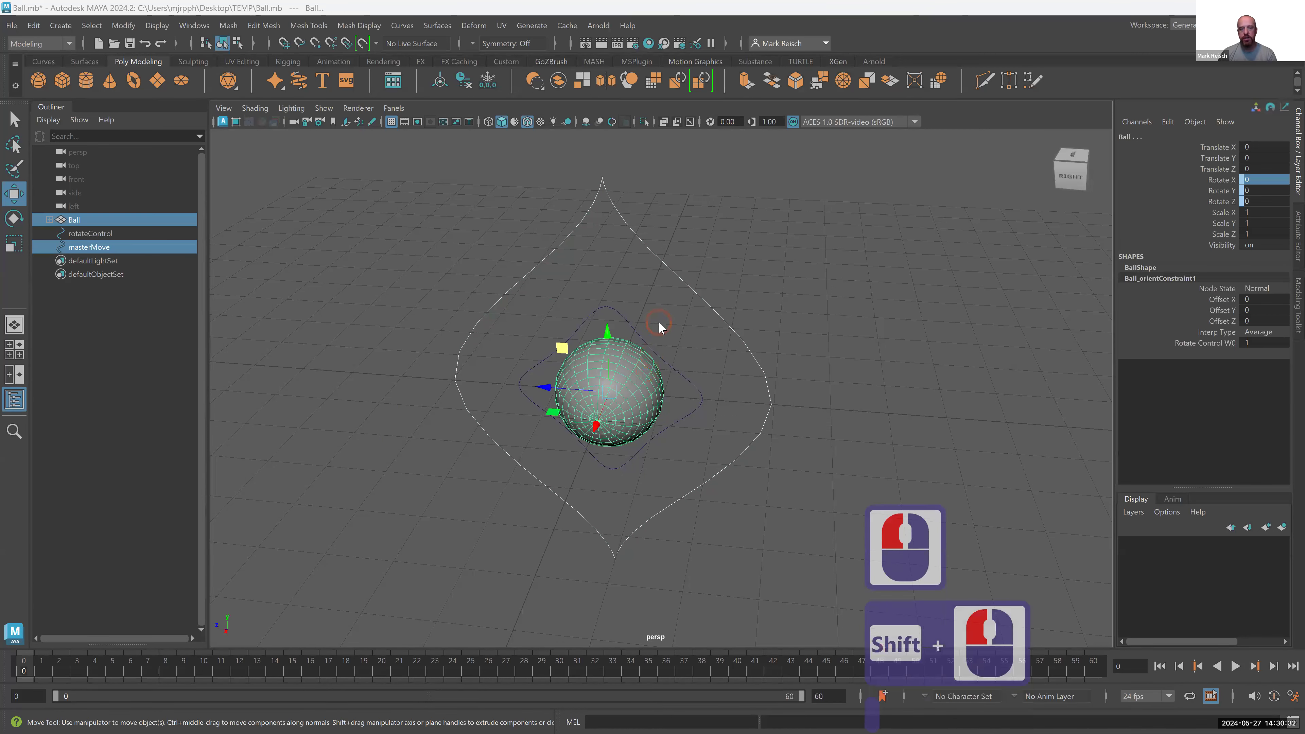
pyautogui.press('space')
pyautogui.click(673, 358)
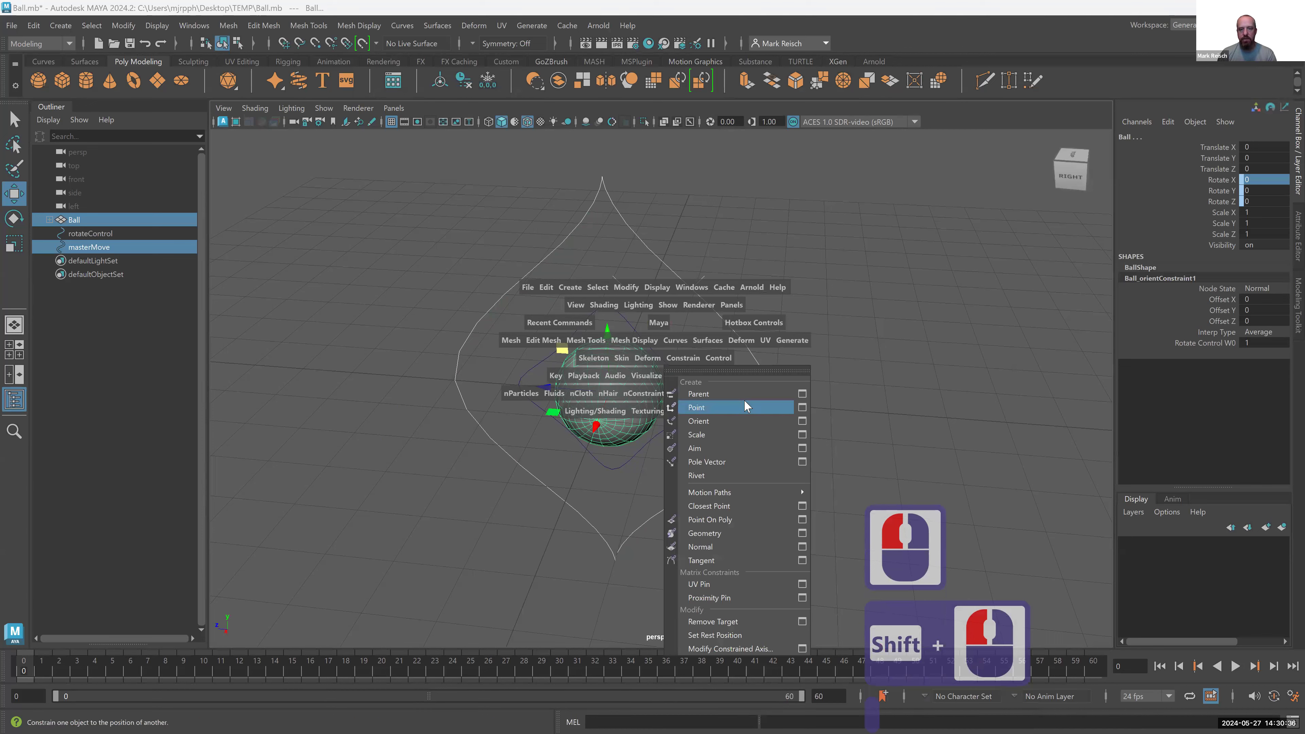
pyautogui.click(749, 408)
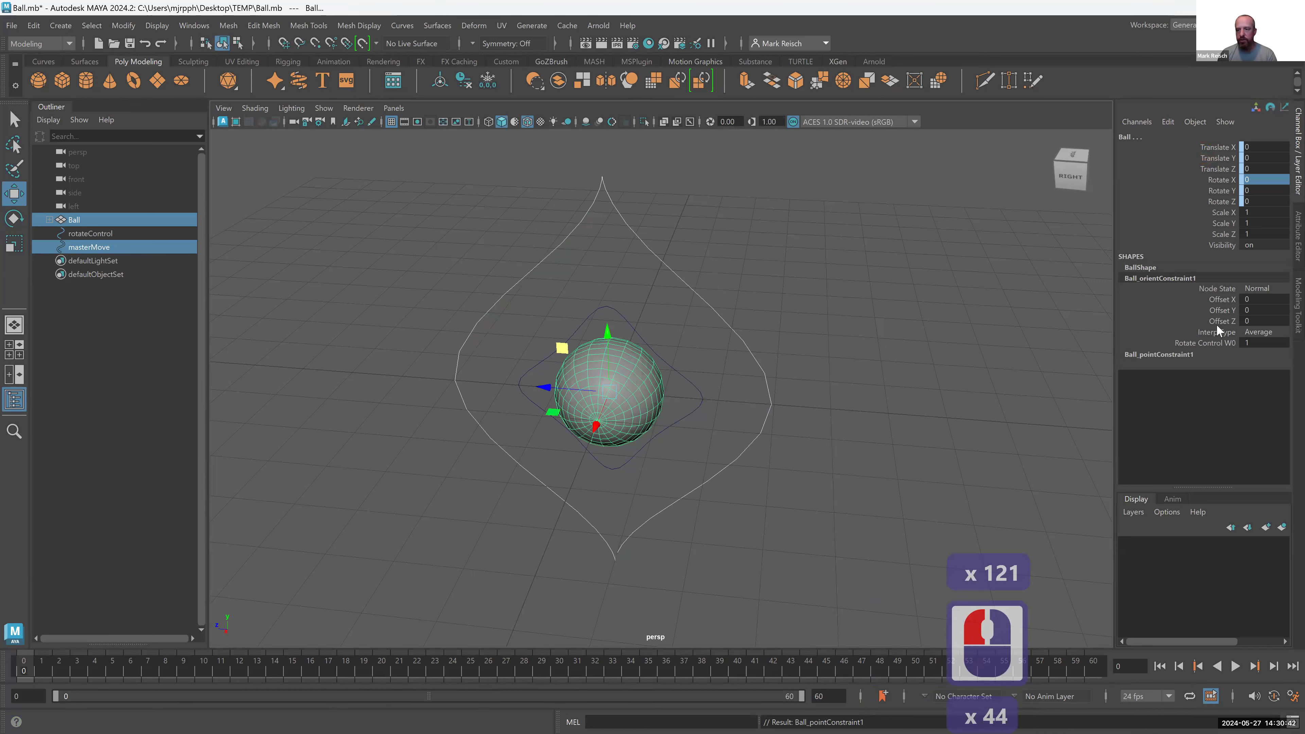
# - Select the ball and review the attributes of its orient constraint and point constraint
pyautogui.click(633, 380)
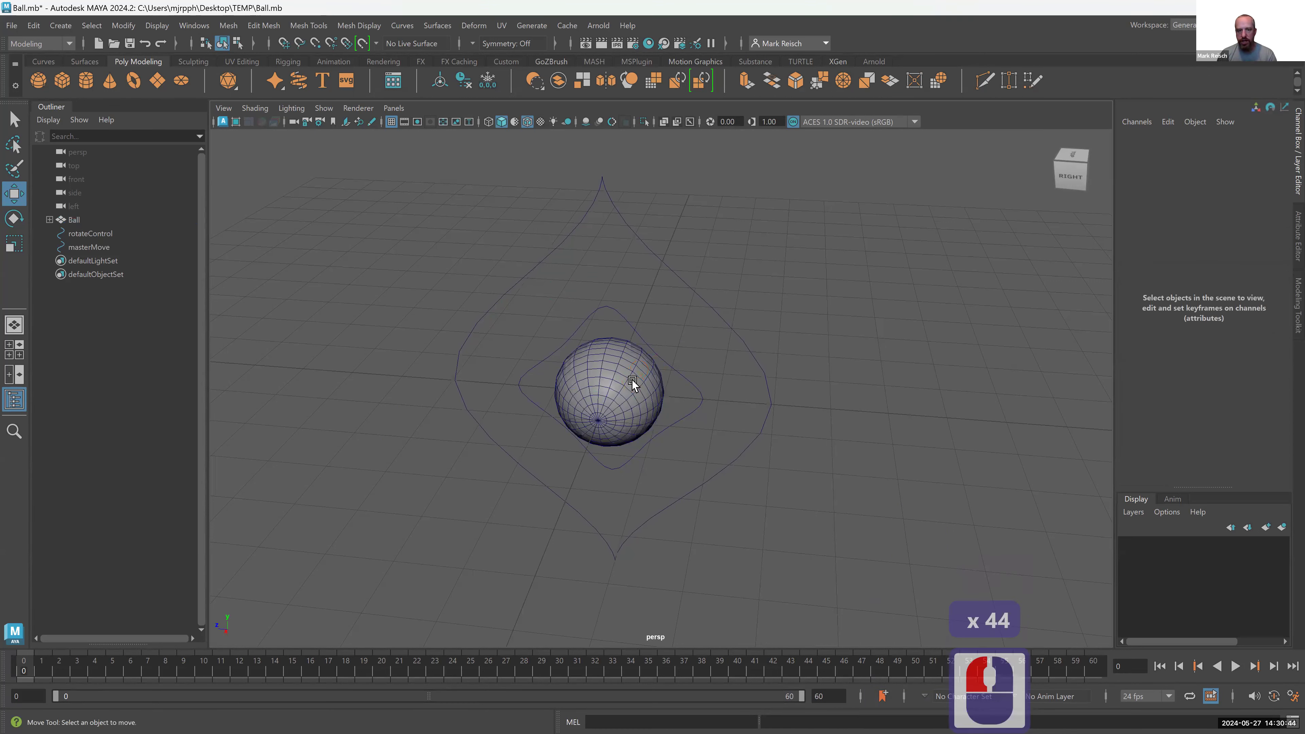
pyautogui.click(633, 380)
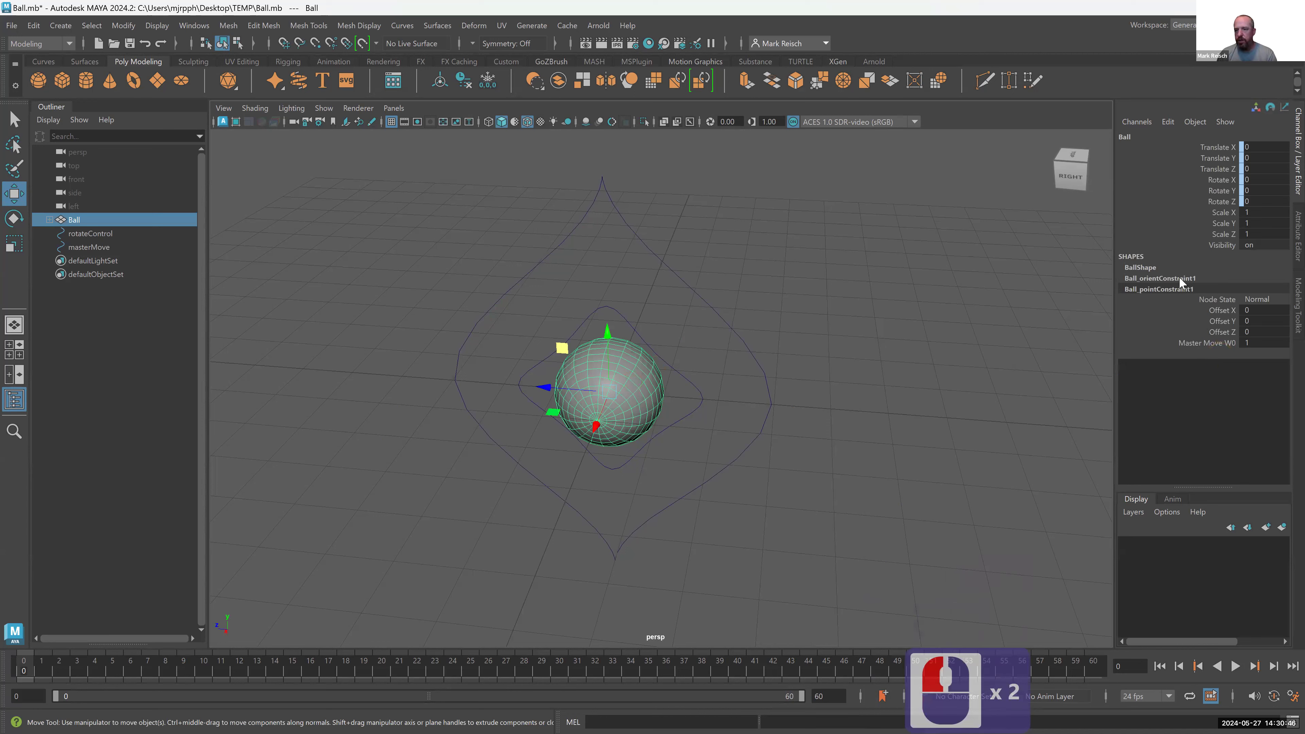
pyautogui.click(1168, 278)
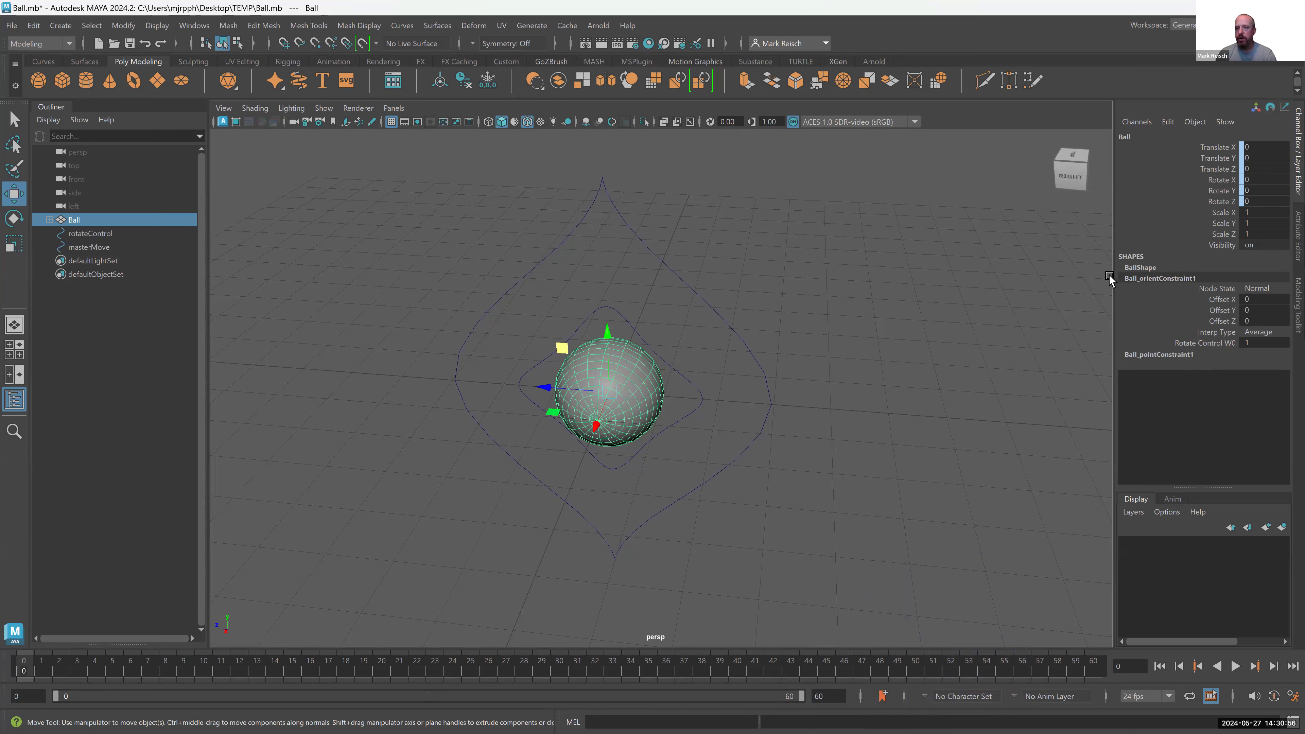
pyautogui.click(1173, 354)
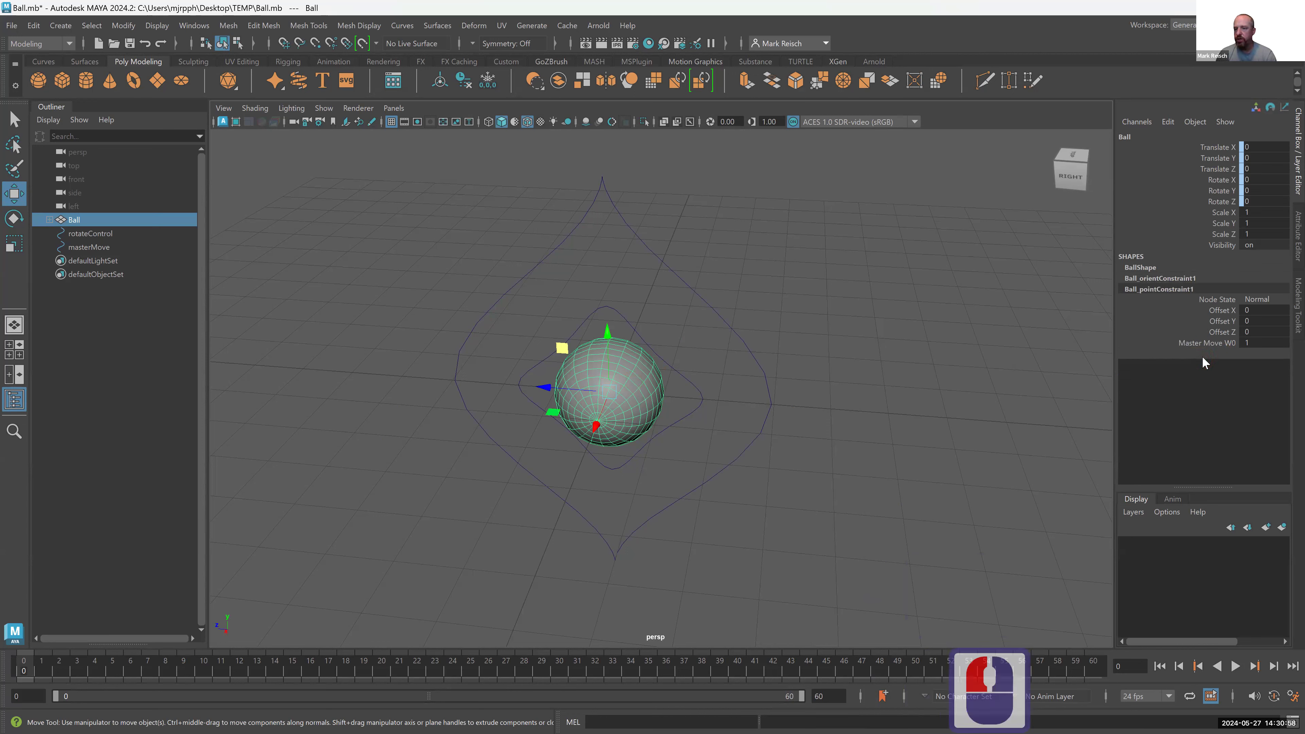
# - Test the point constraint by moving masterMove about 0.79 in Y and -0.46 in Z, and undo the move
pyautogui.click(692, 254)
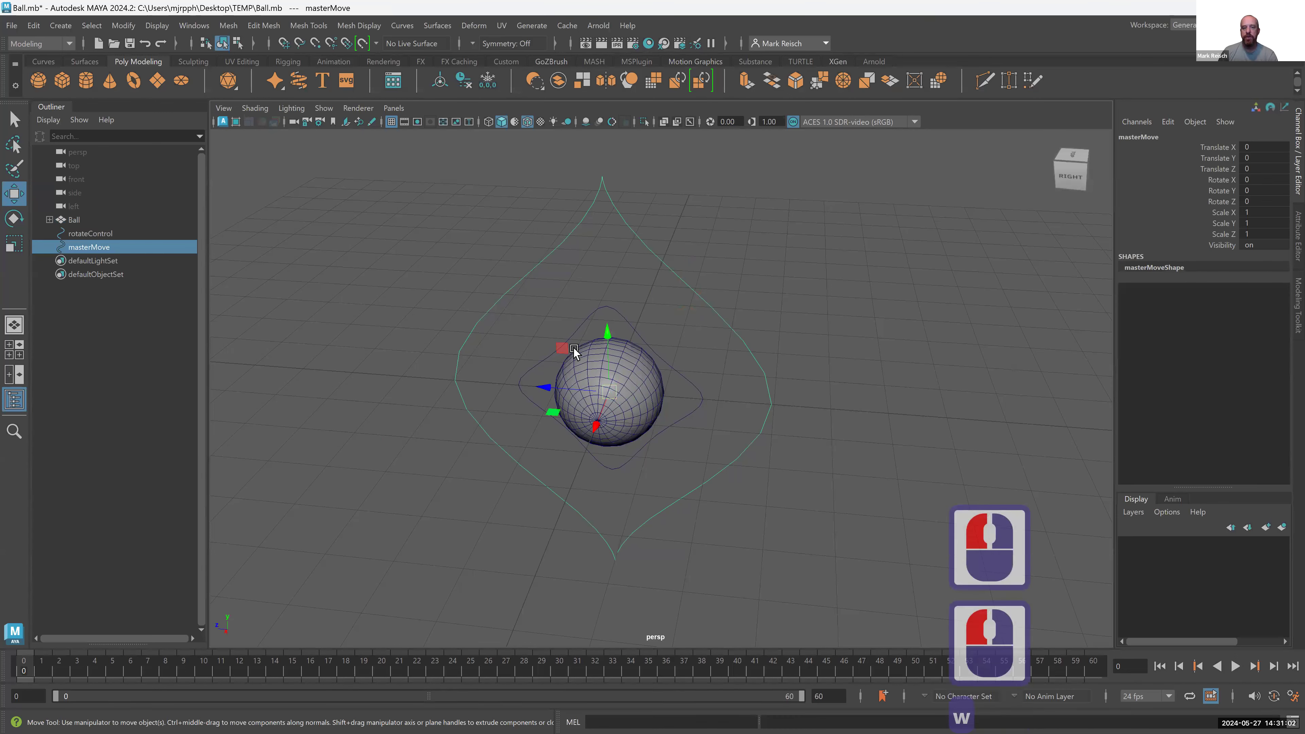
pyautogui.moveTo(563, 348); pyautogui.dragTo(593, 311)
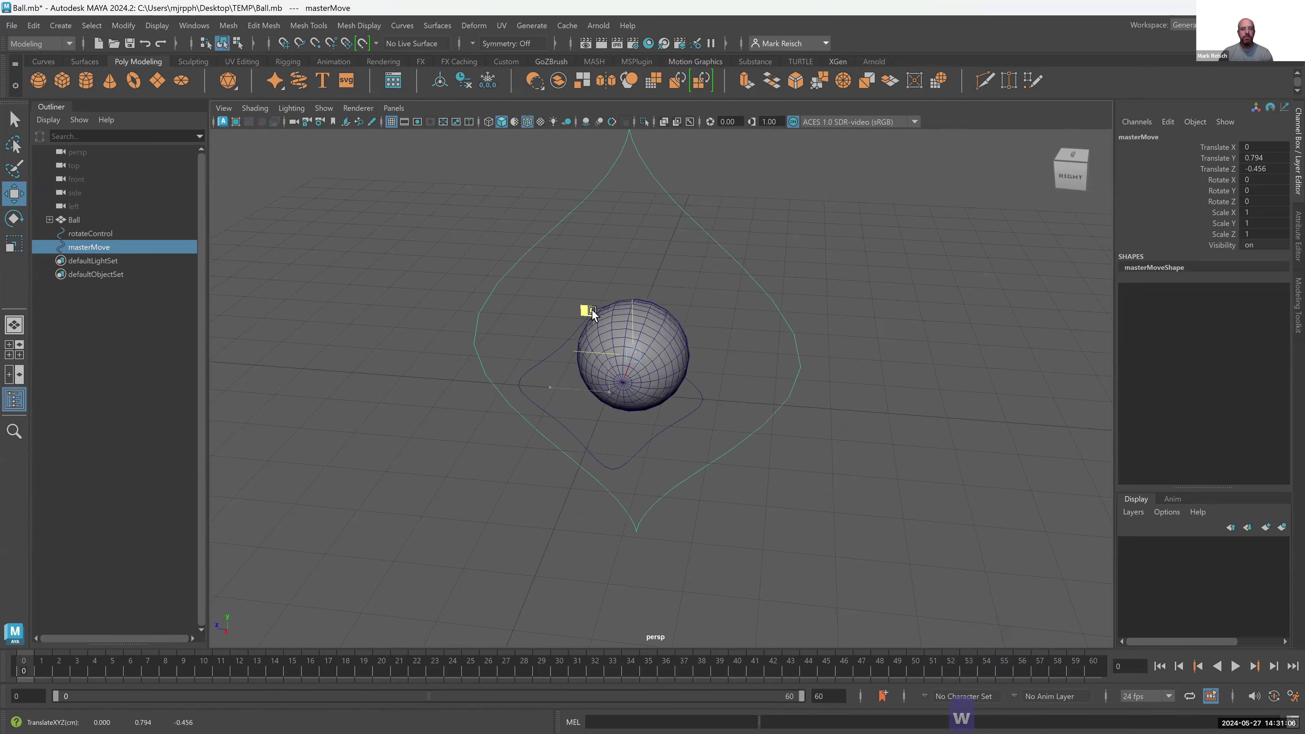
pyautogui.hotkey('ctrl', 'z')
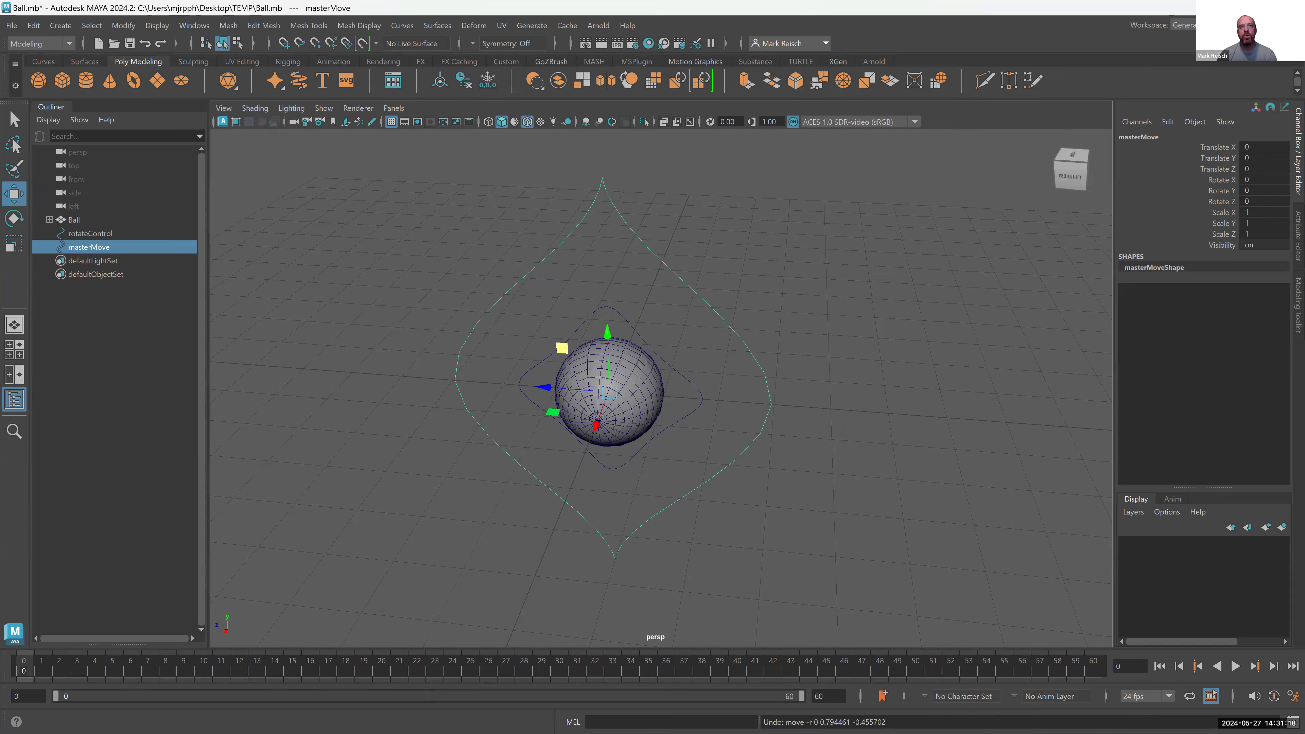
pyautogui.keyDown('alt'); pyautogui.moveTo(636, 303); pyautogui.dragTo(654, 284); pyautogui.keyUp('alt')
pyautogui.keyDown('alt'); pyautogui.moveTo(653, 284); pyautogui.dragTo(789, 305, button='right'); pyautogui.keyUp('alt')
pyautogui.keyDown('alt'); pyautogui.moveTo(682, 265); pyautogui.dragTo(612, 263); pyautogui.keyUp('alt')
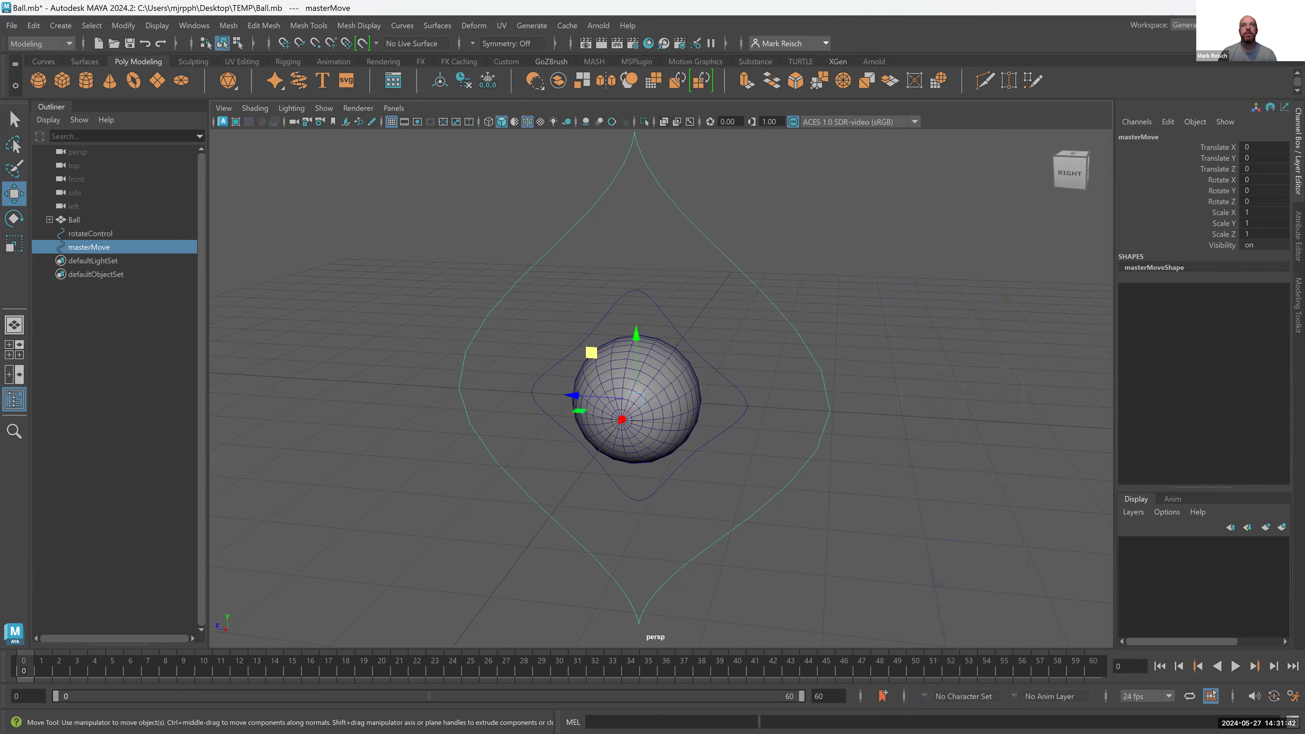
pyautogui.scroll(-1, 662, 388)
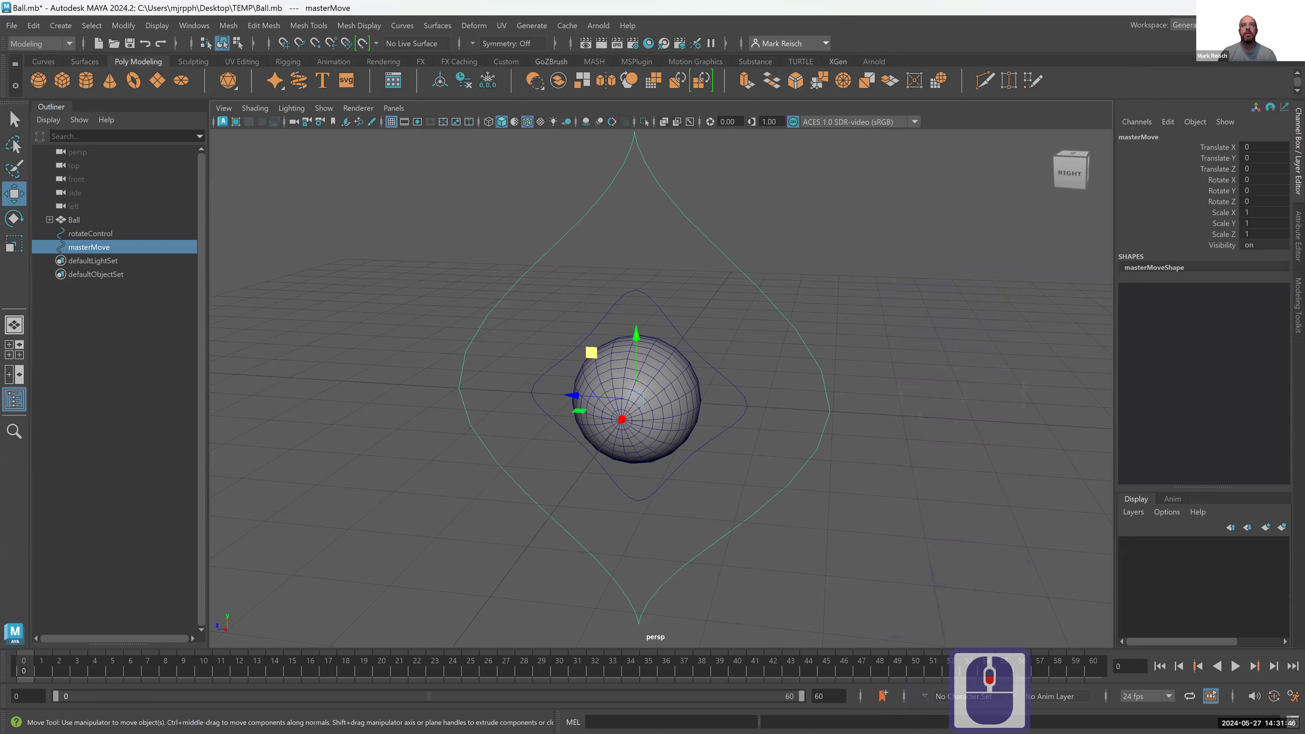
pyautogui.scroll(-2, 662, 388)
pyautogui.scroll(1, 661, 388)
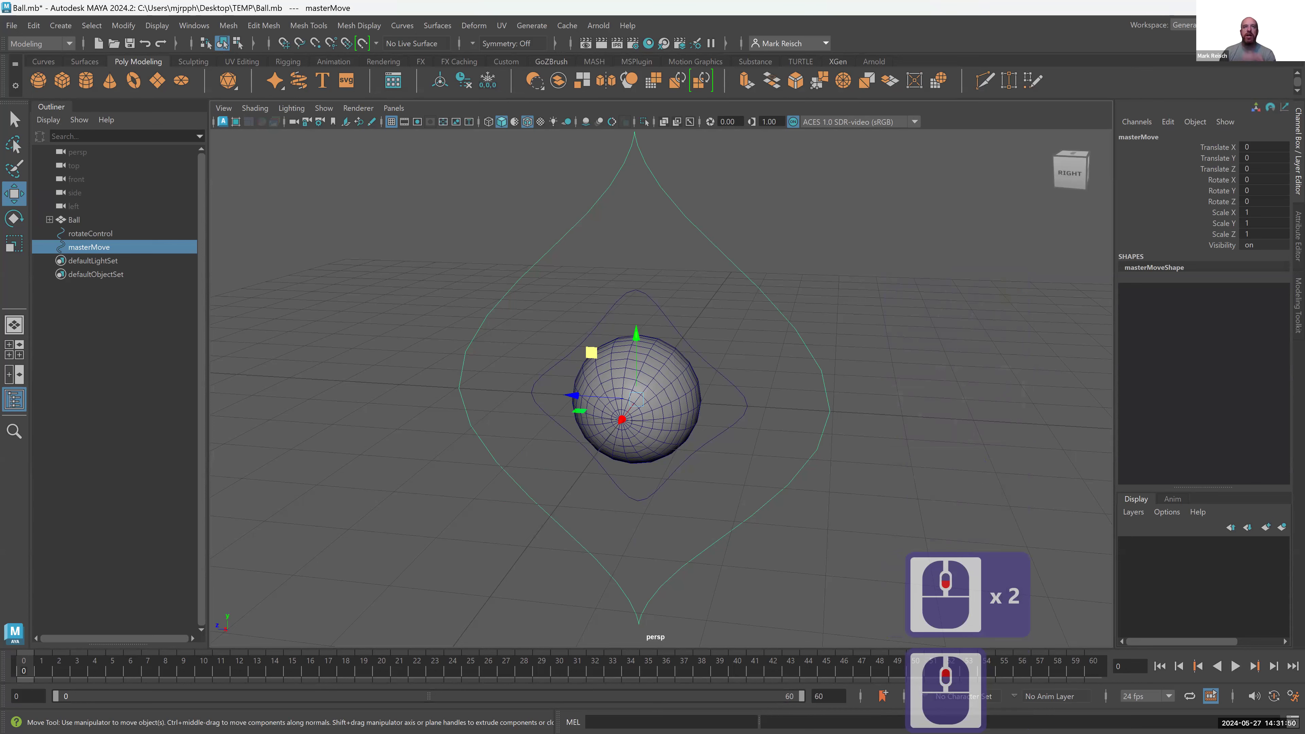
pyautogui.scroll(2, 661, 388)
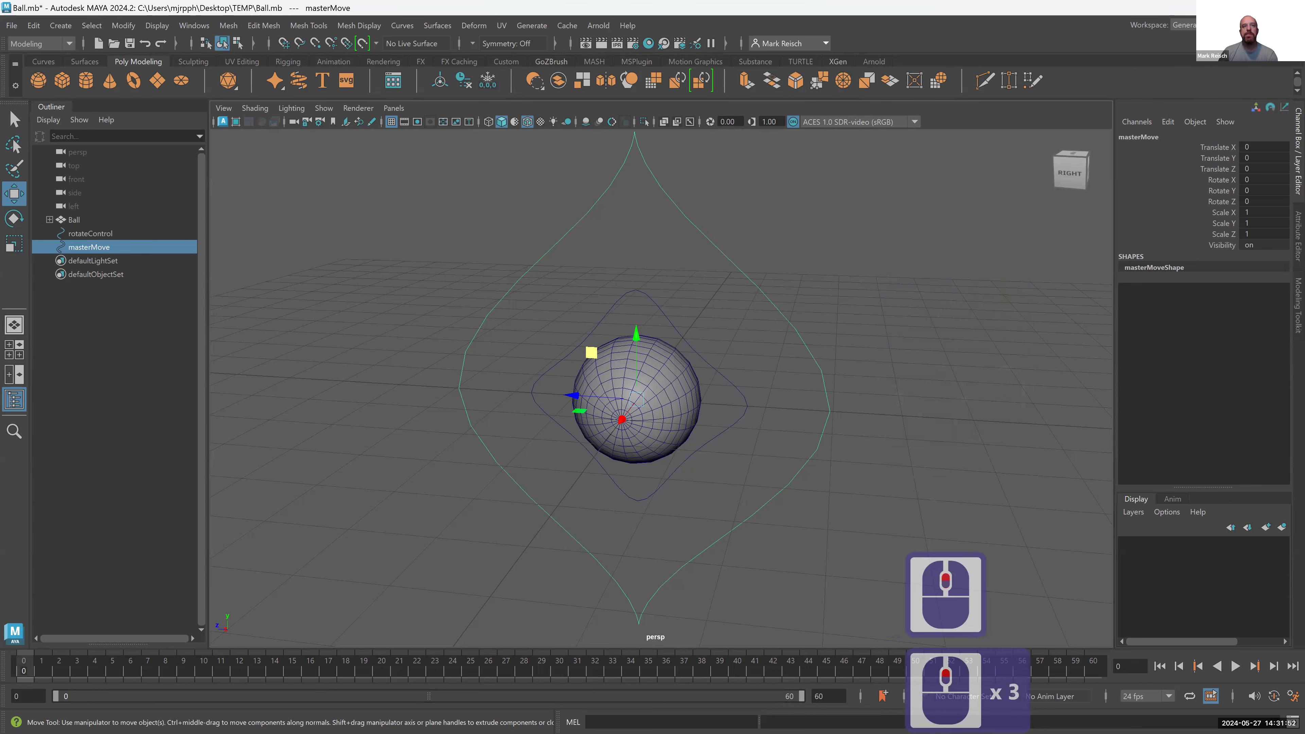
# - Test moving masterMove about 0.84 in Y and -0.13 in Z while rotateControl is still a separate curve, and undo the move
pyautogui.scroll(-2, 662, 388)
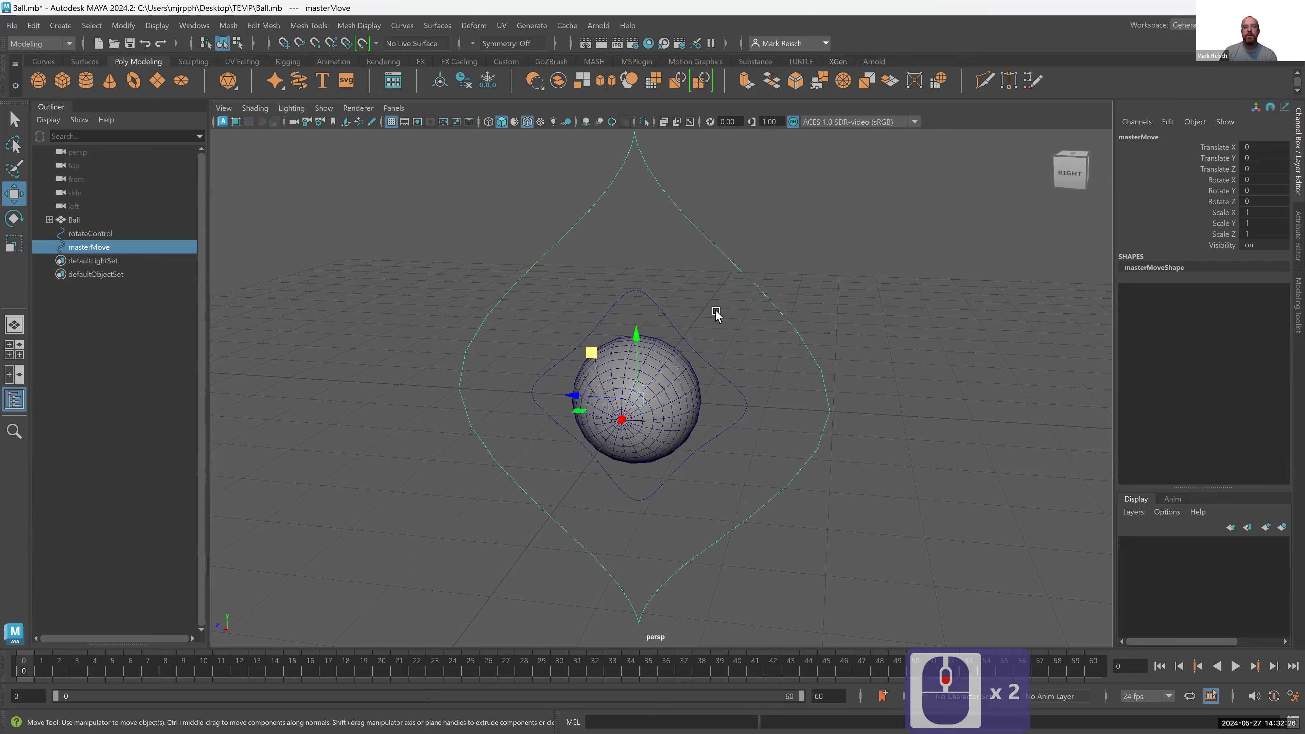
pyautogui.moveTo(716, 310)
pyautogui.keyDown('alt'); pyautogui.mouseDown()
pyautogui.moveTo(746, 315)
pyautogui.moveTo(708, 309)
pyautogui.moveTo(717, 286)
pyautogui.mouseUp(); pyautogui.keyUp('alt')
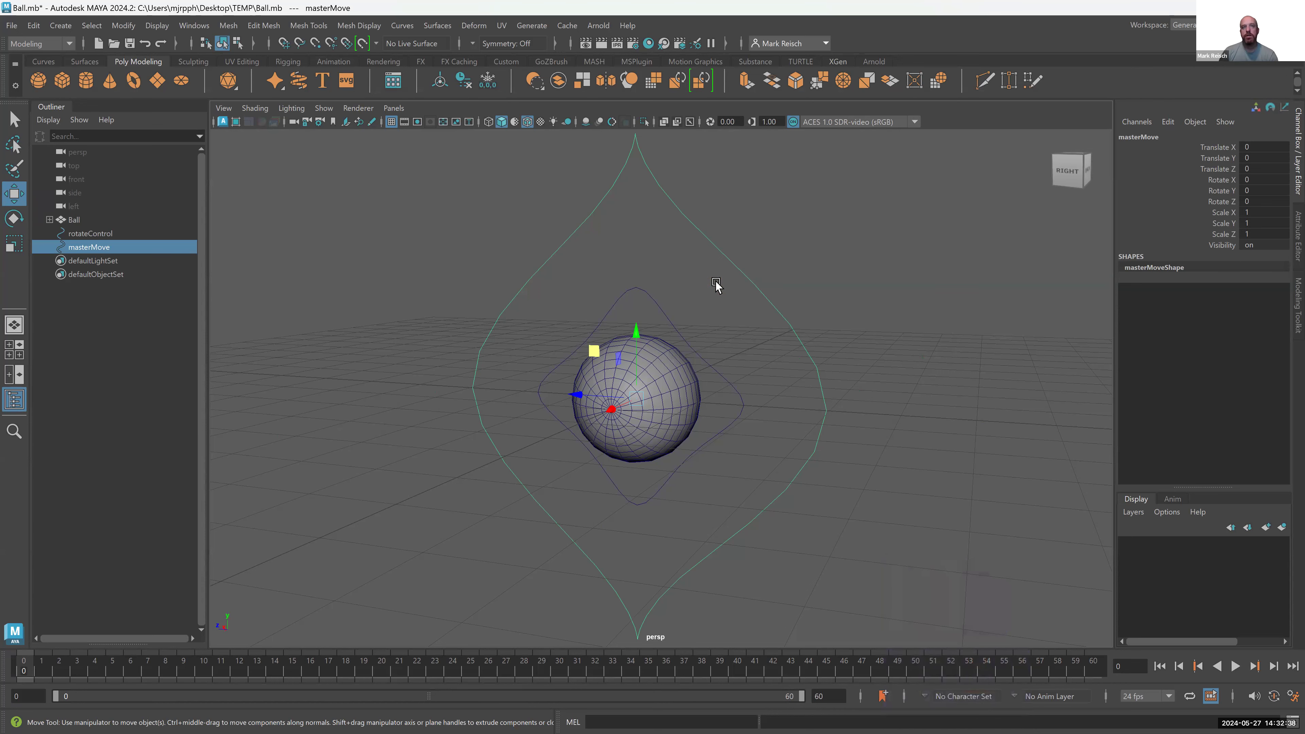
pyautogui.click(658, 307)
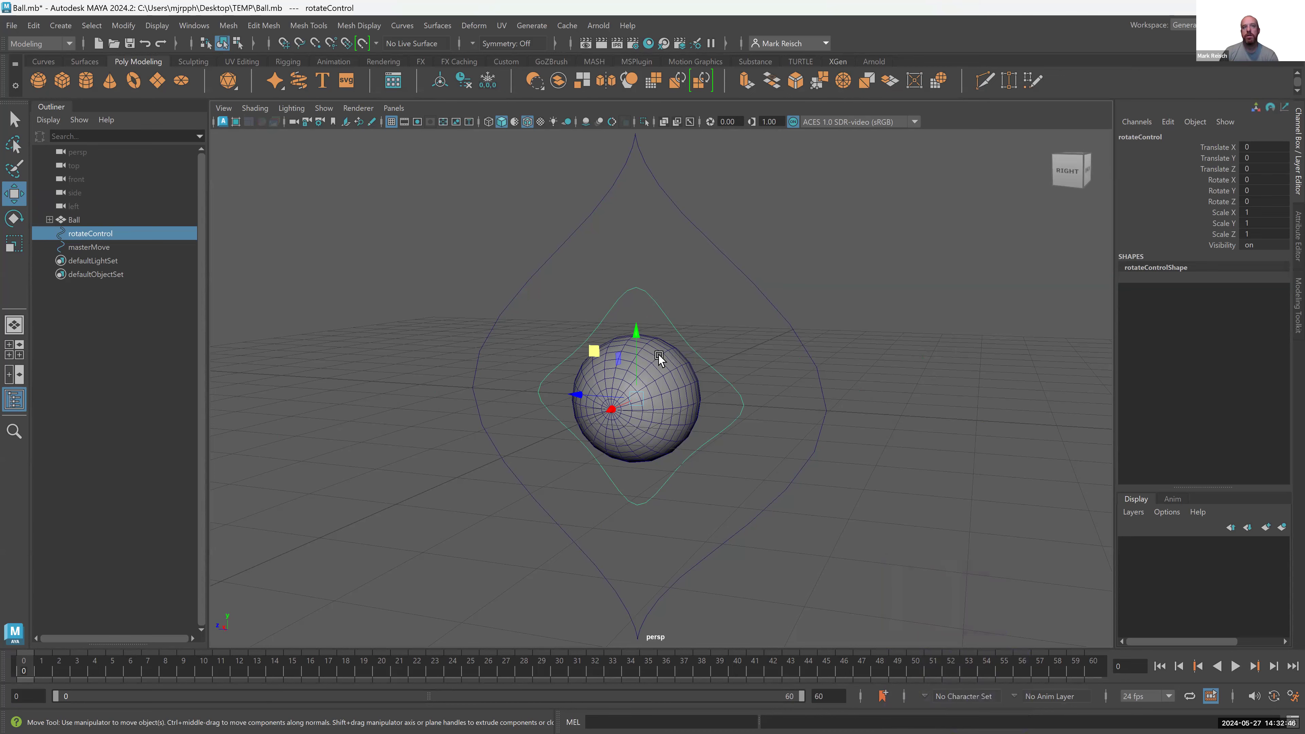
pyautogui.keyDown('alt'); pyautogui.moveTo(659, 355); pyautogui.dragTo(740, 253); pyautogui.keyUp('alt')
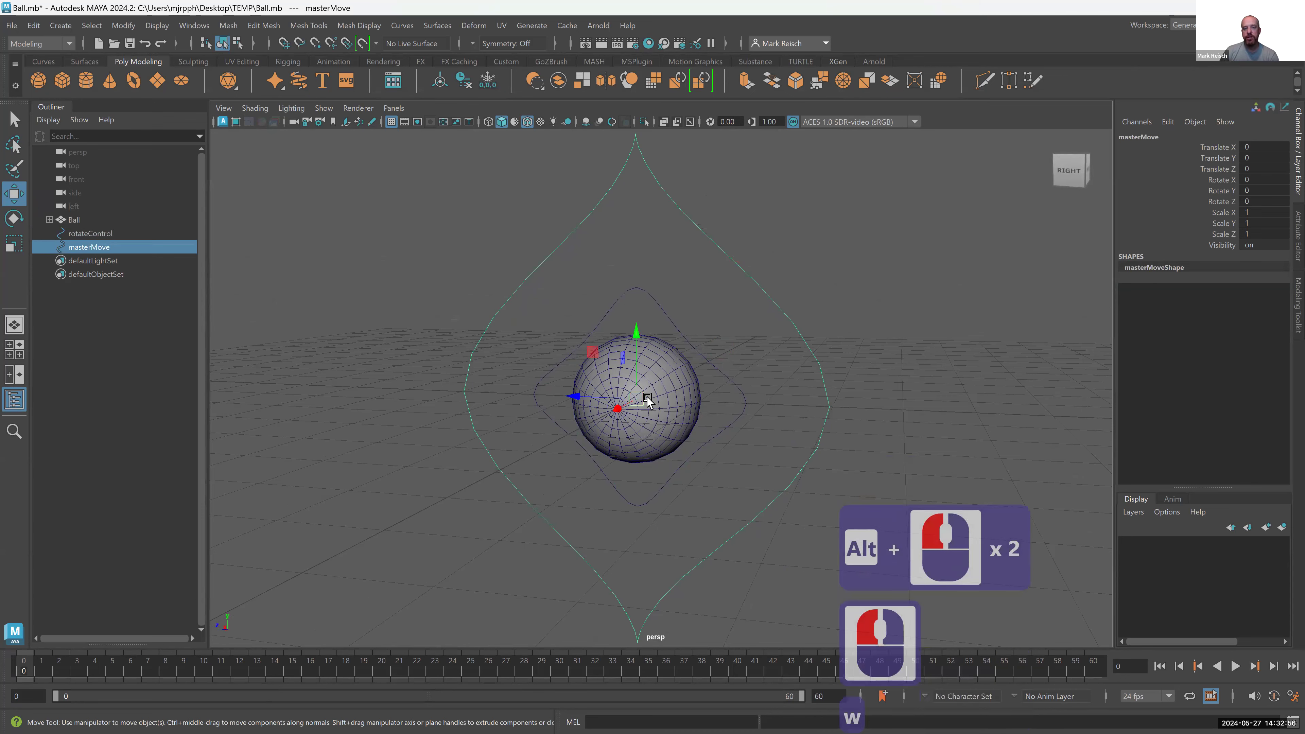
pyautogui.press('w')
pyautogui.moveTo(593, 352); pyautogui.dragTo(600, 298)
pyautogui.hotkey('ctrl', 'z')
pyautogui.hotkey('ctrl', 'z')
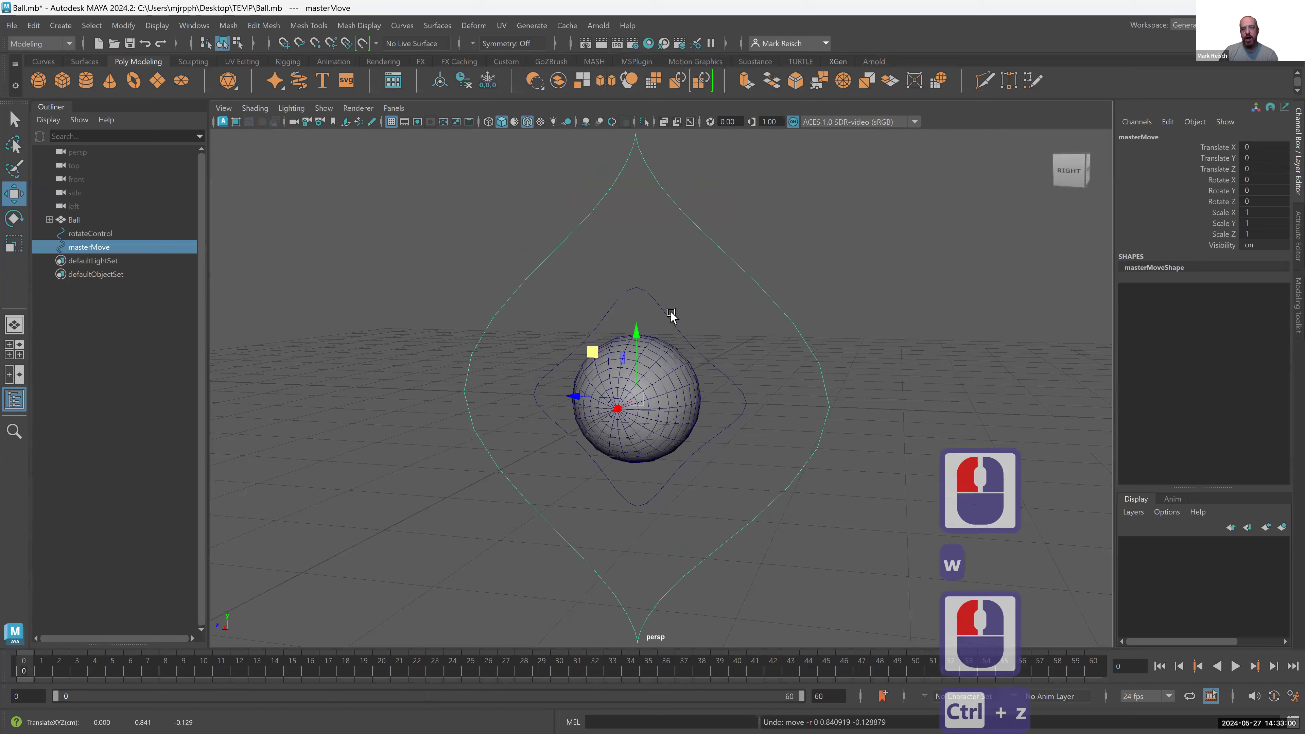
# - Parent the rotateControl curve under masterMove and expand the masterMove hierarchy in the Outliner
pyautogui.click(645, 297)
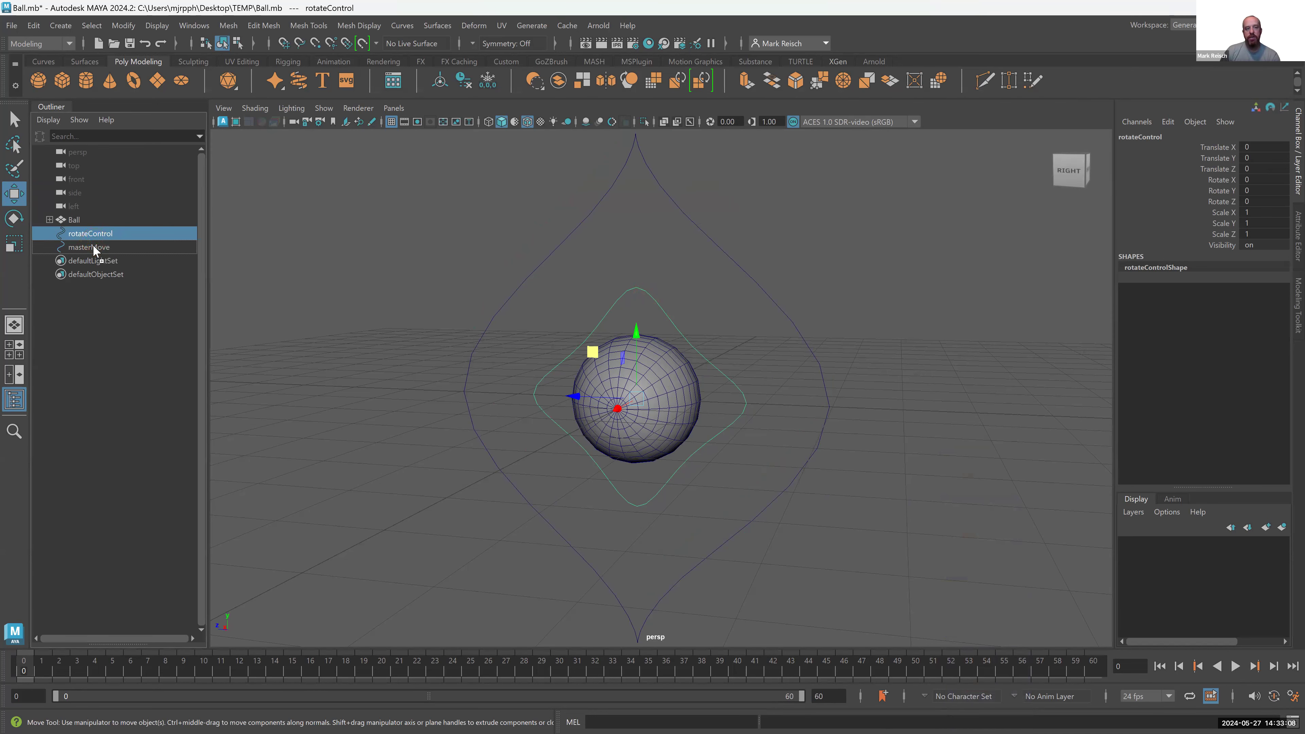
pyautogui.moveTo(93, 246); pyautogui.dragTo(92, 246, button='middle')
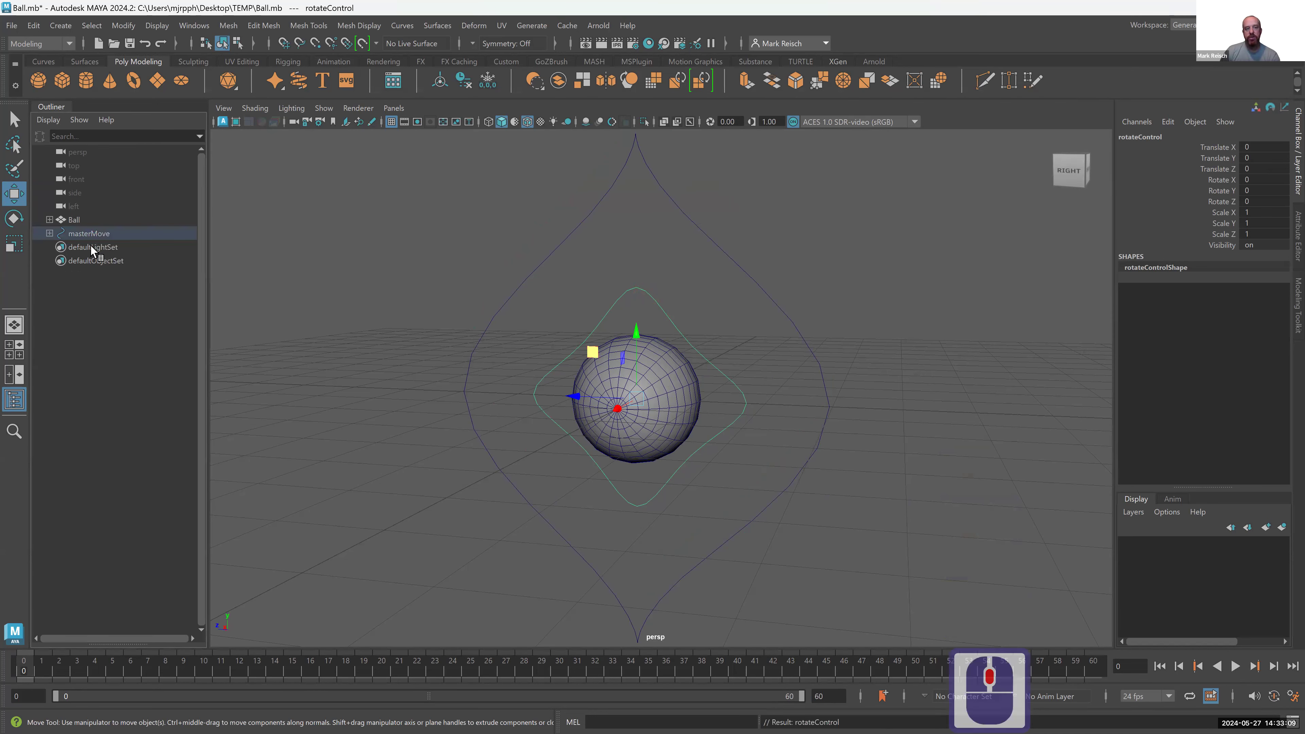
pyautogui.click(49, 234)
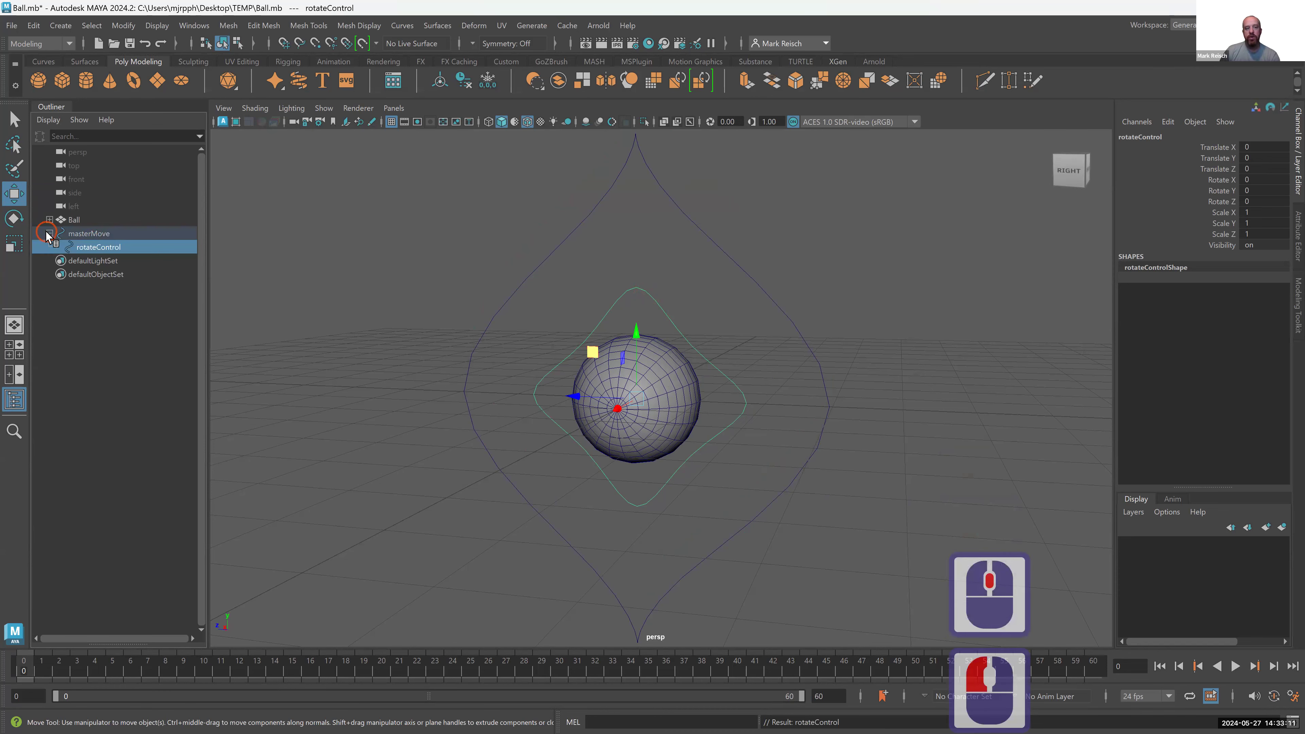
# - Test the parenting by moving masterMove about -0.25 in Y and -0.93 in Z, and undo the move
pyautogui.click(730, 270)
pyautogui.press('w')
pyautogui.moveTo(594, 352); pyautogui.dragTo(651, 369)
pyautogui.hotkey('ctrl', 'z')
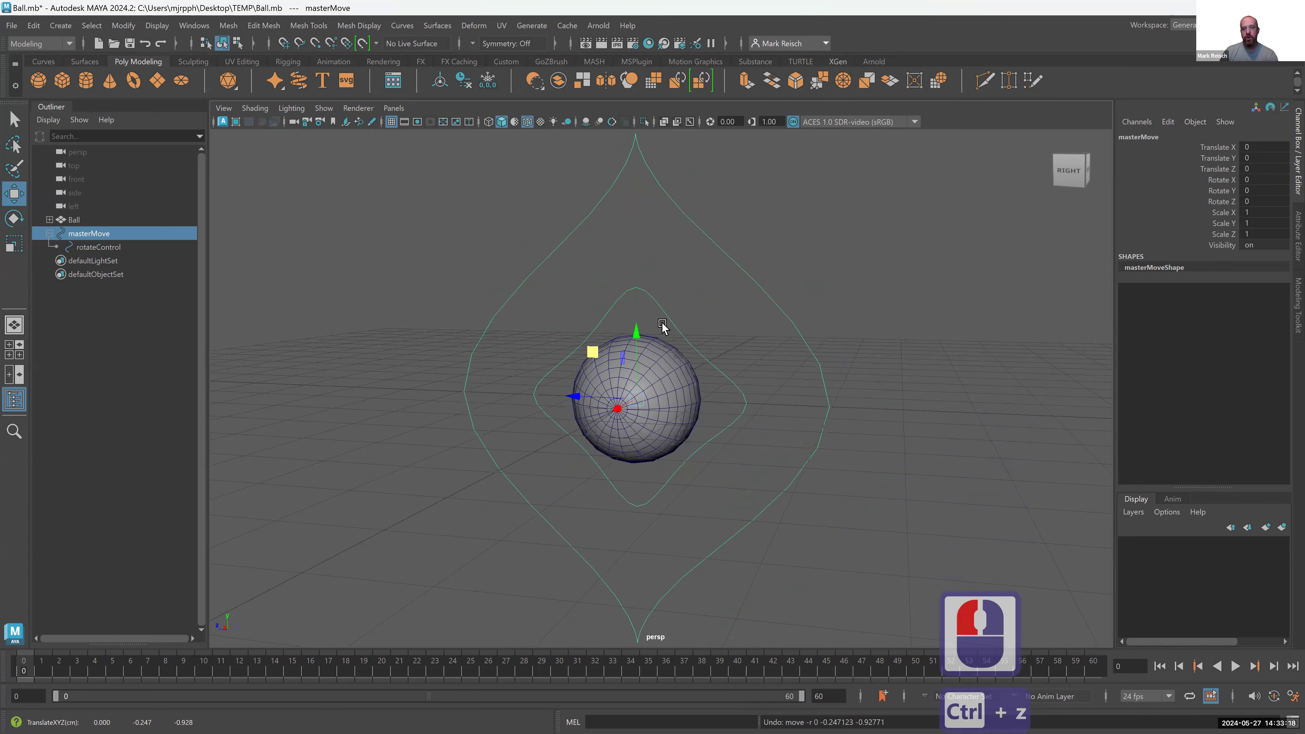
# - Test rotating the rotateControl curve, and undo the rotation
pyautogui.click(668, 301)
pyautogui.press('e')
pyautogui.moveTo(676, 350)
pyautogui.mouseDown()
pyautogui.moveTo(700, 457)
pyautogui.moveTo(667, 360)
pyautogui.mouseUp()
pyautogui.hotkey('ctrl', 'z')
# - Test rotating the masterMove curve about -66 degrees in X, and undo the rotation
pyautogui.moveTo(670, 250); pyautogui.dragTo(735, 206)
pyautogui.press('e')
pyautogui.moveTo(679, 358); pyautogui.dragTo(690, 431)
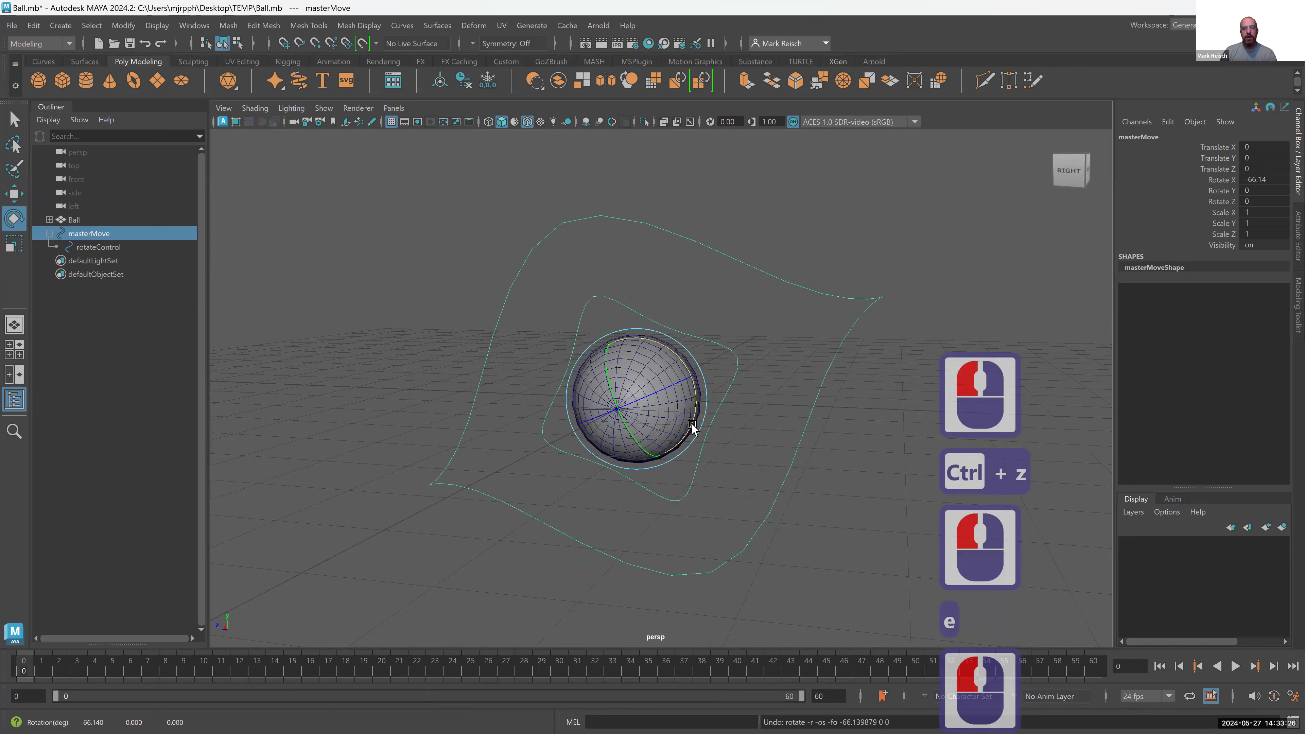
pyautogui.hotkey('ctrl', 'z')
pyautogui.click(650, 282)
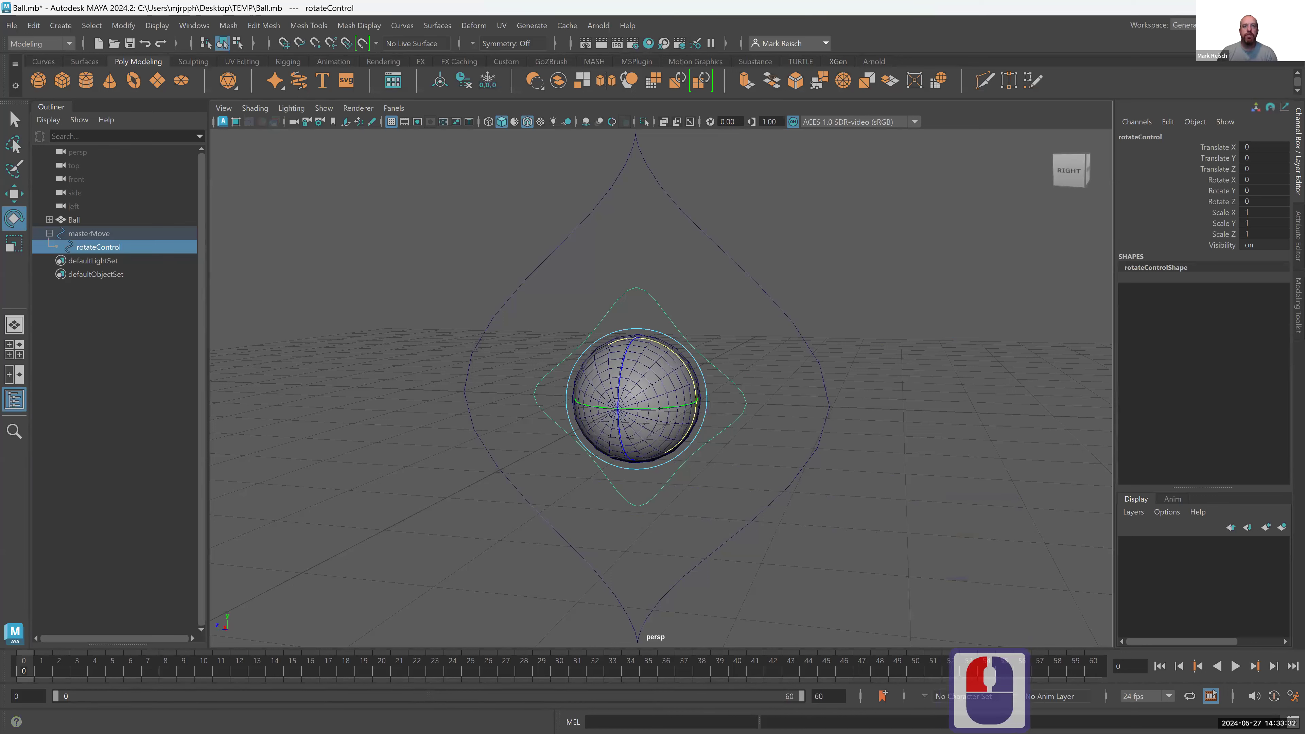
pyautogui.scroll(-1, 662, 388)
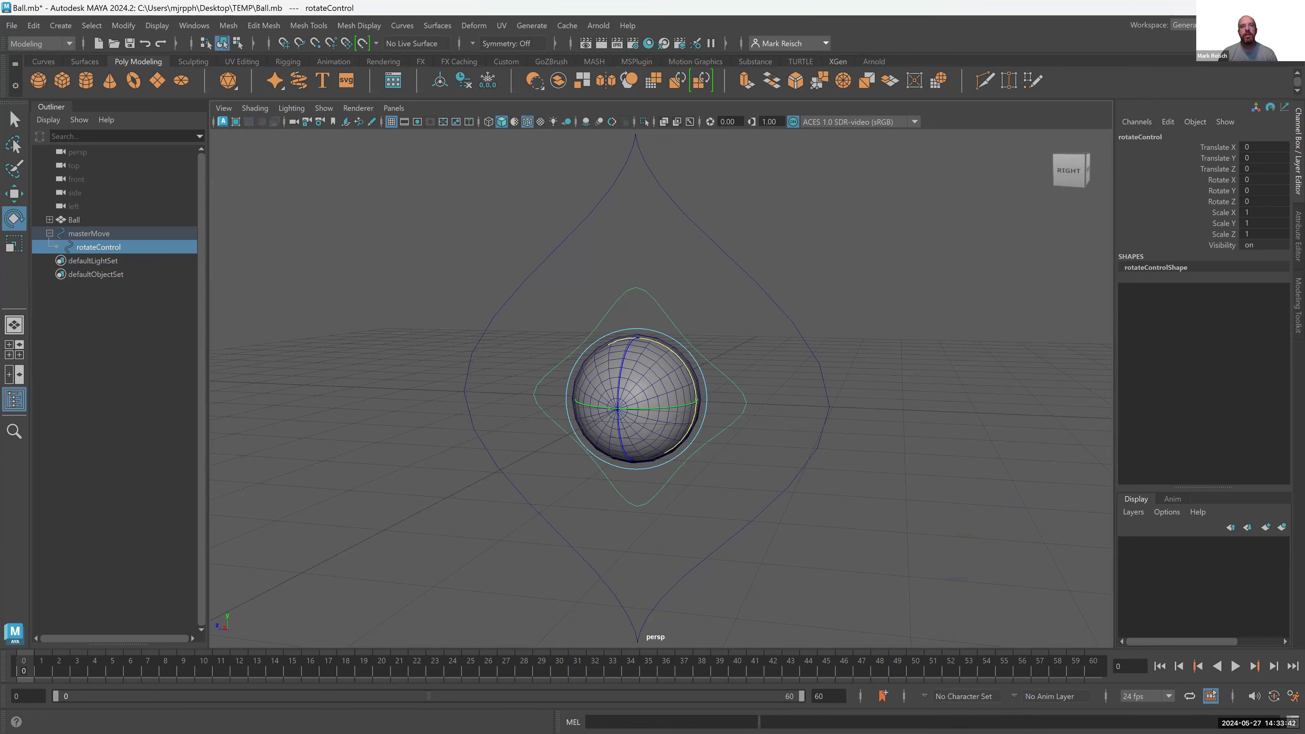
pyautogui.moveTo(760, 301); pyautogui.dragTo(779, 269)
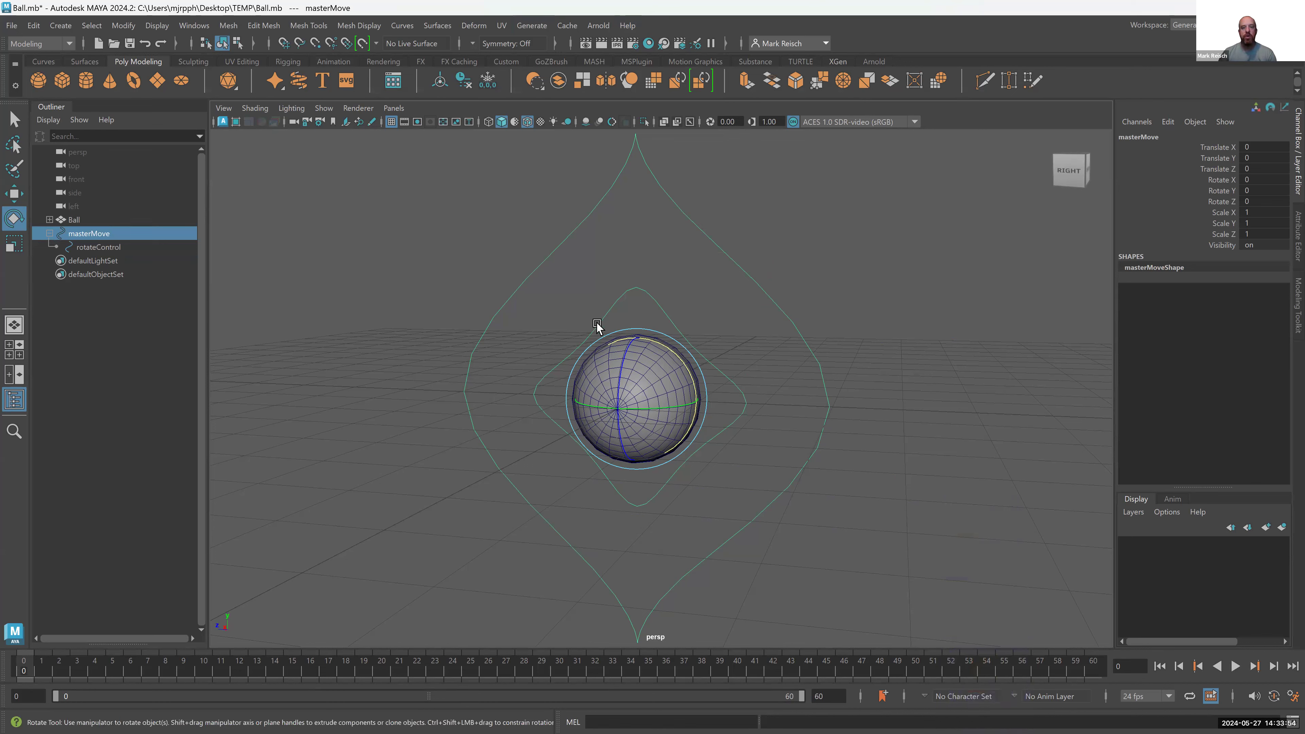
# - Apply a nonlinear Squash deformer to the ball
pyautogui.click(643, 387)
pyautogui.click(643, 386)
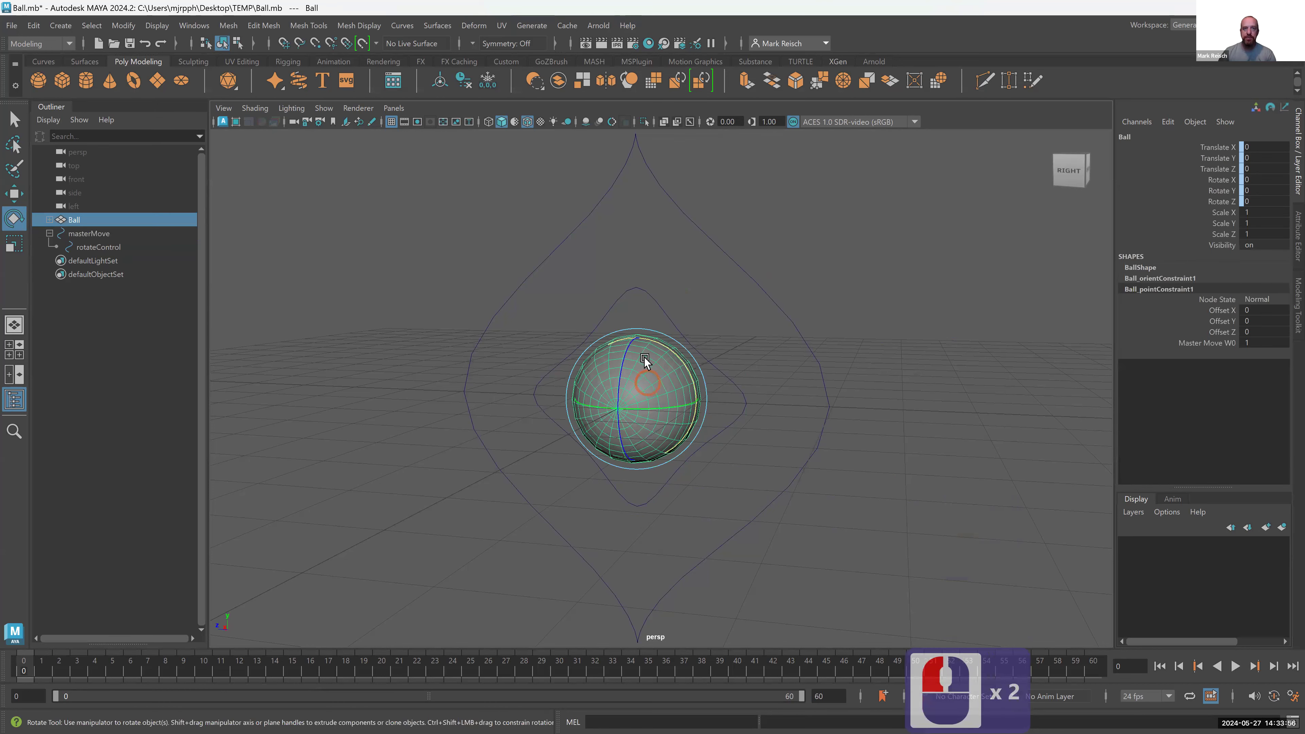
pyautogui.press('space')
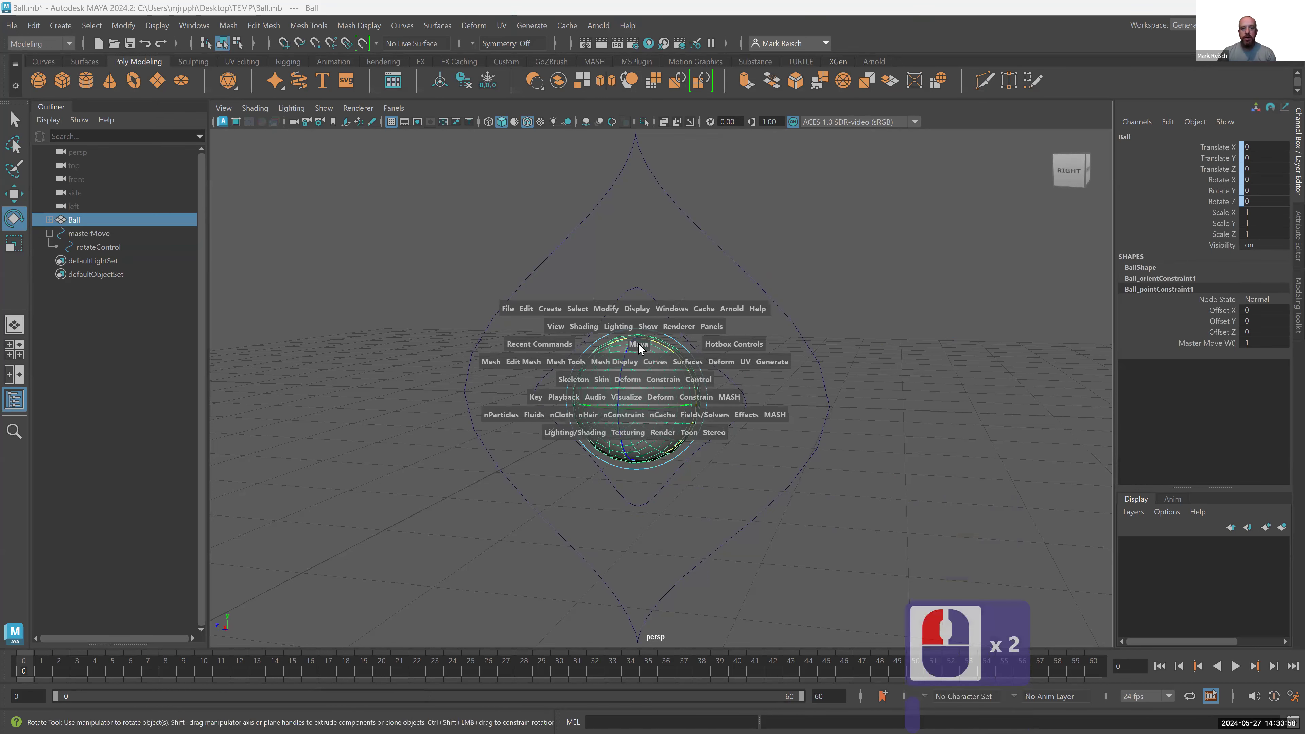
pyautogui.click(627, 380)
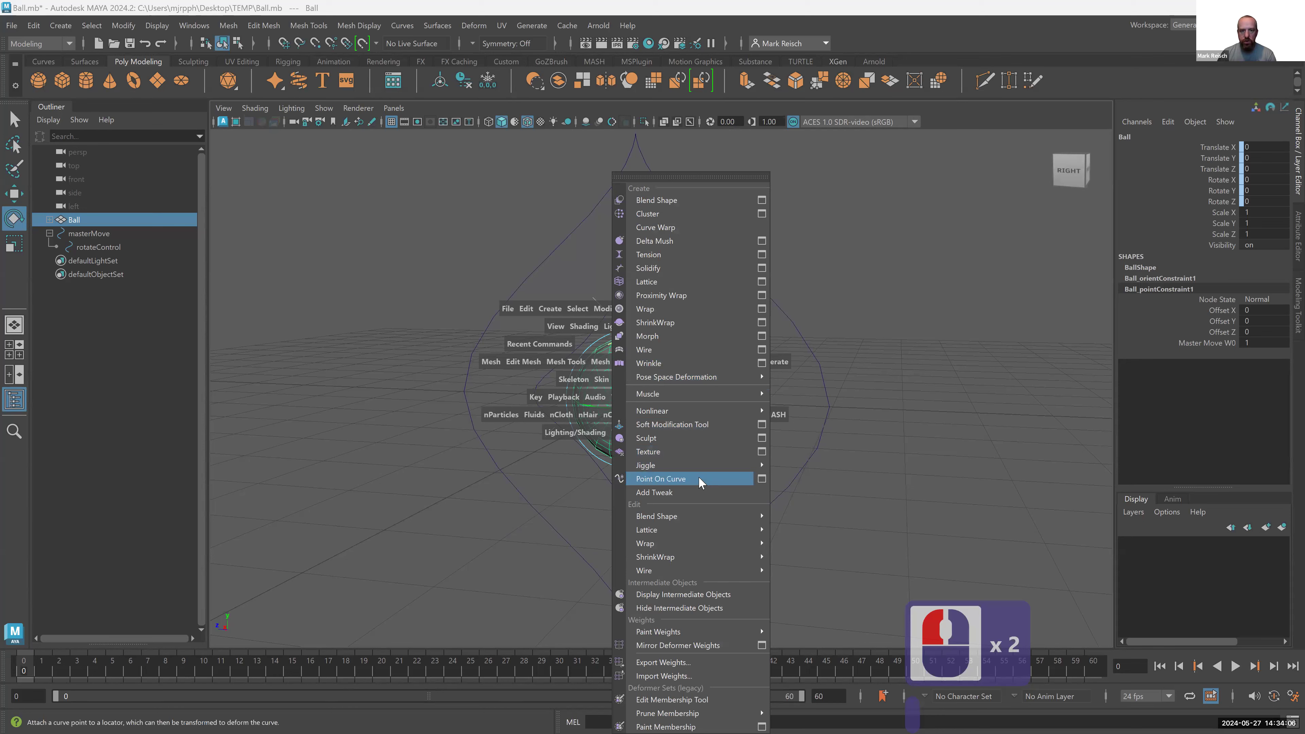
pyautogui.moveTo(718, 410)
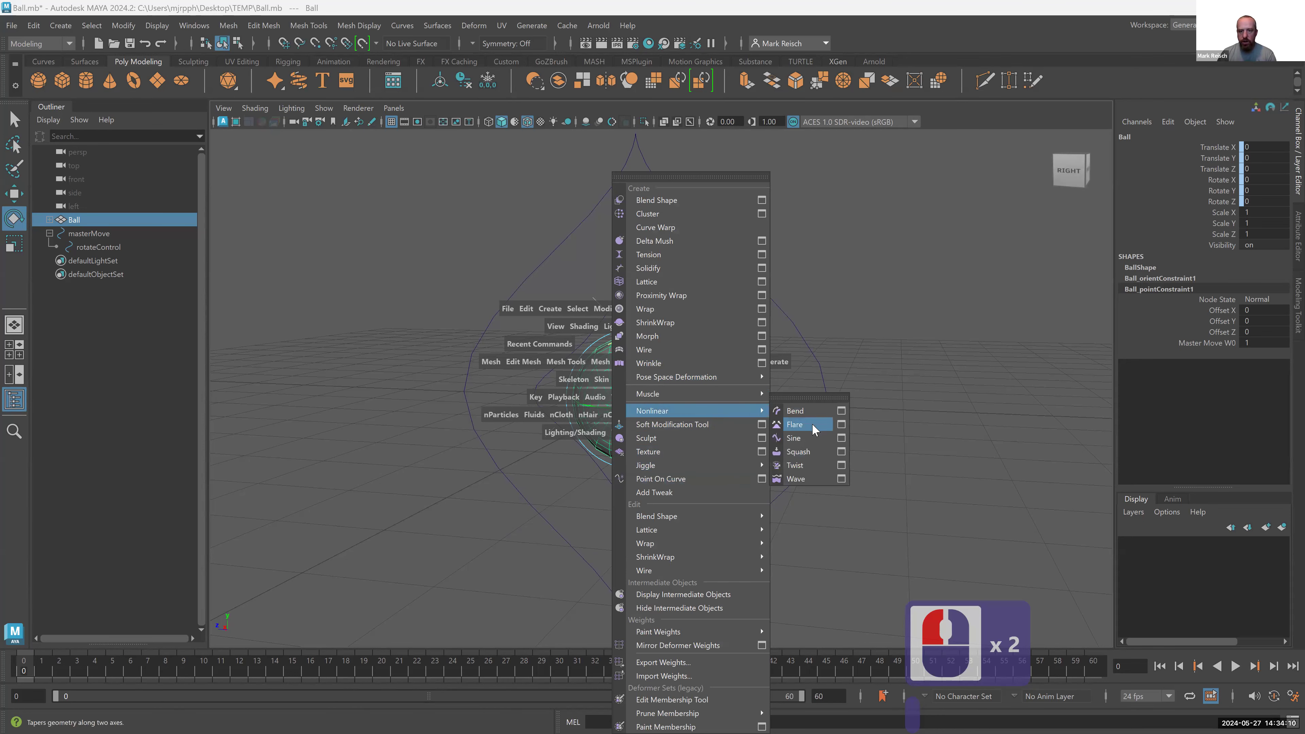
pyautogui.click(813, 454)
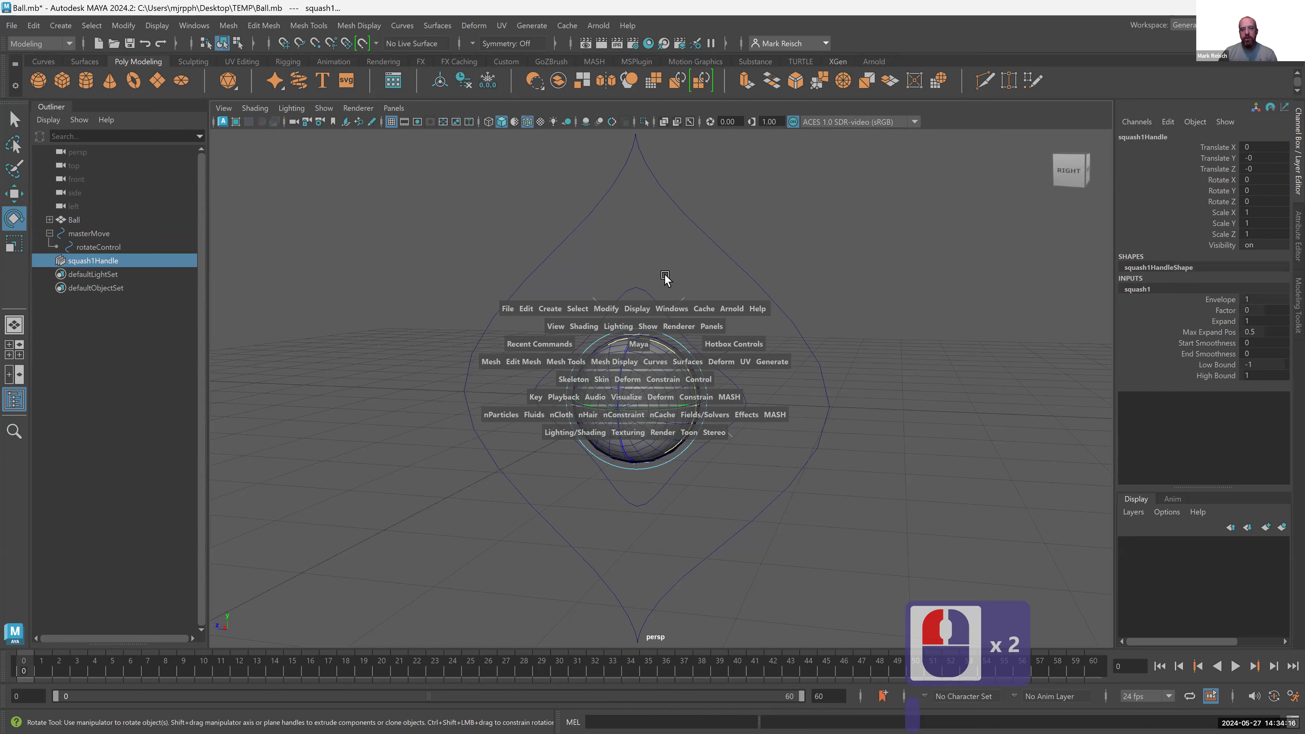
# - Switch the viewport to wireframe display and examine the squash deformer handle inside the ball
pyautogui.keyDown('alt'); pyautogui.moveTo(647, 344); pyautogui.dragTo(638, 356); pyautogui.keyUp('alt')
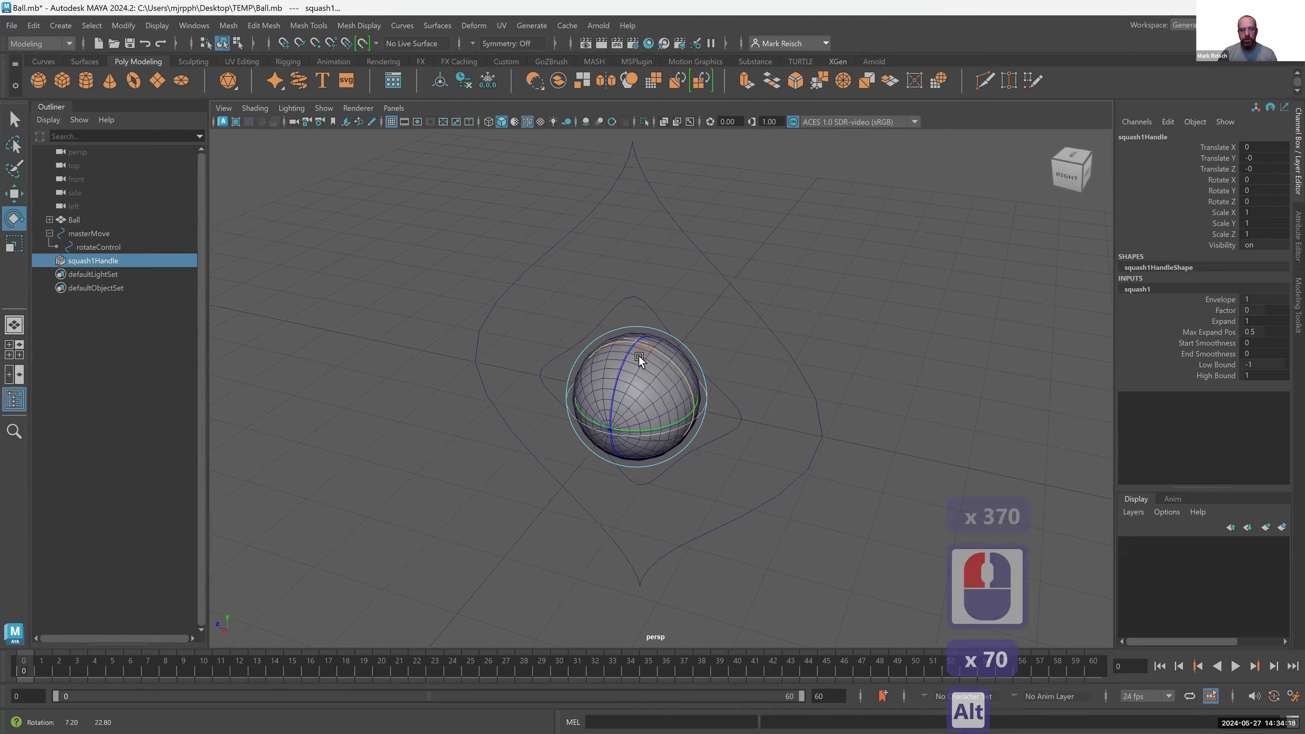
pyautogui.press('4')
pyautogui.keyDown('alt'); pyautogui.moveTo(626, 373); pyautogui.dragTo(905, 432, button='right'); pyautogui.keyUp('alt')
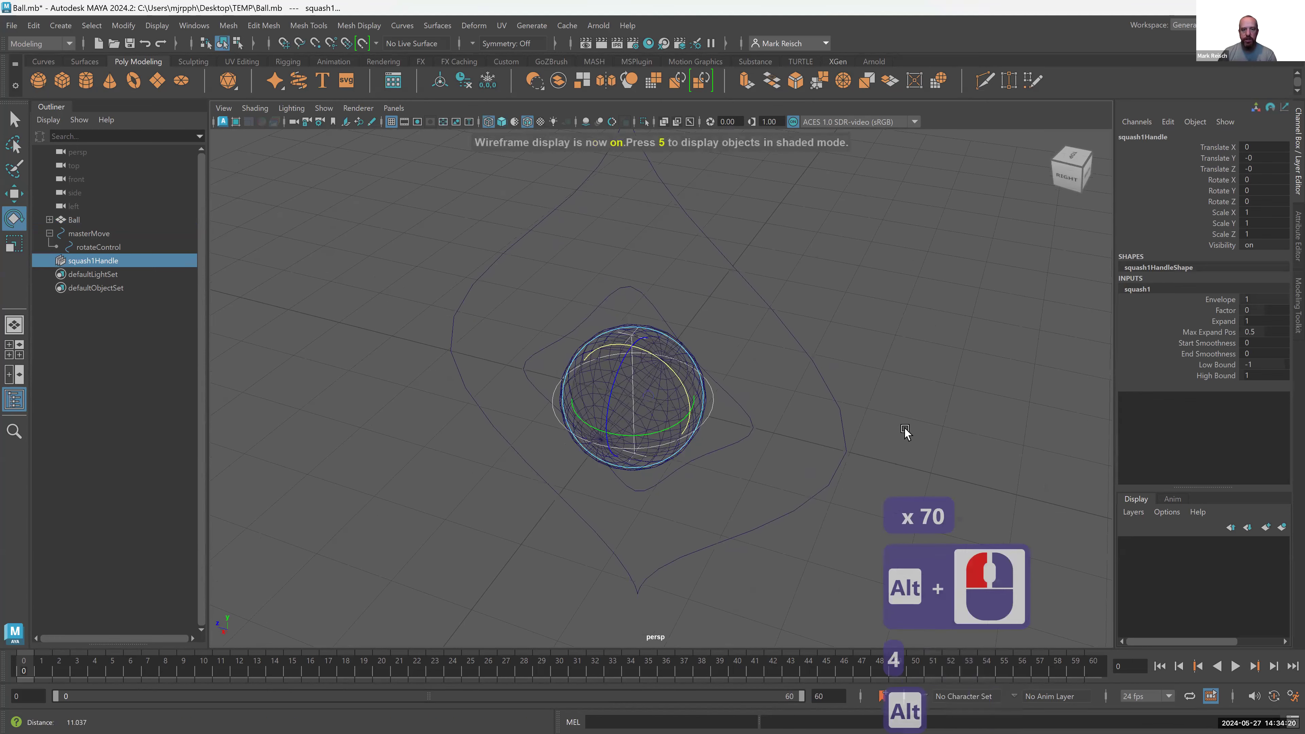
pyautogui.keyDown('alt'); pyautogui.moveTo(652, 394); pyautogui.dragTo(608, 329); pyautogui.keyUp('alt')
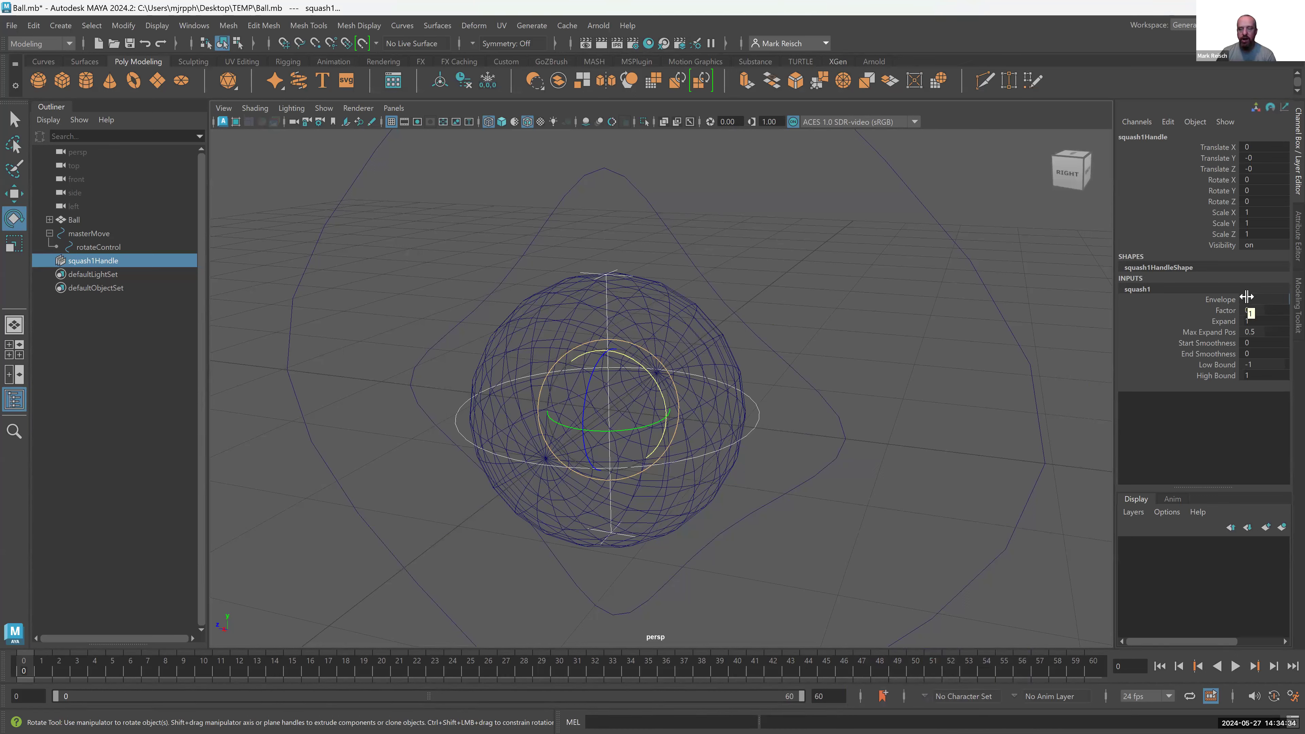
# - Test the squash deformer's Factor at values such as 0.7 in shaded display, and undo the Factor changes
pyautogui.click(1233, 310)
pyautogui.moveTo(979, 370); pyautogui.dragTo(977, 372, button='middle')
pyautogui.press('5')
pyautogui.hotkey('ctrl', 'z')
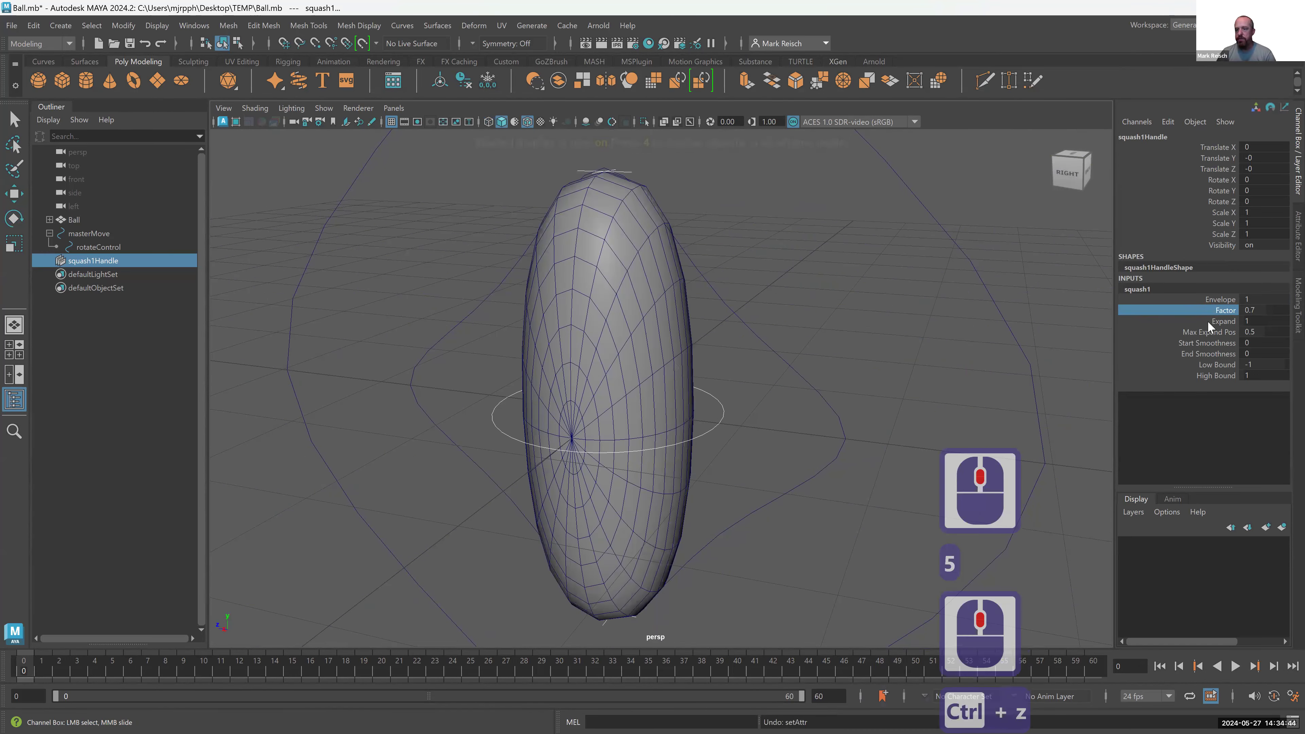
pyautogui.hotkey('ctrl', 'z')
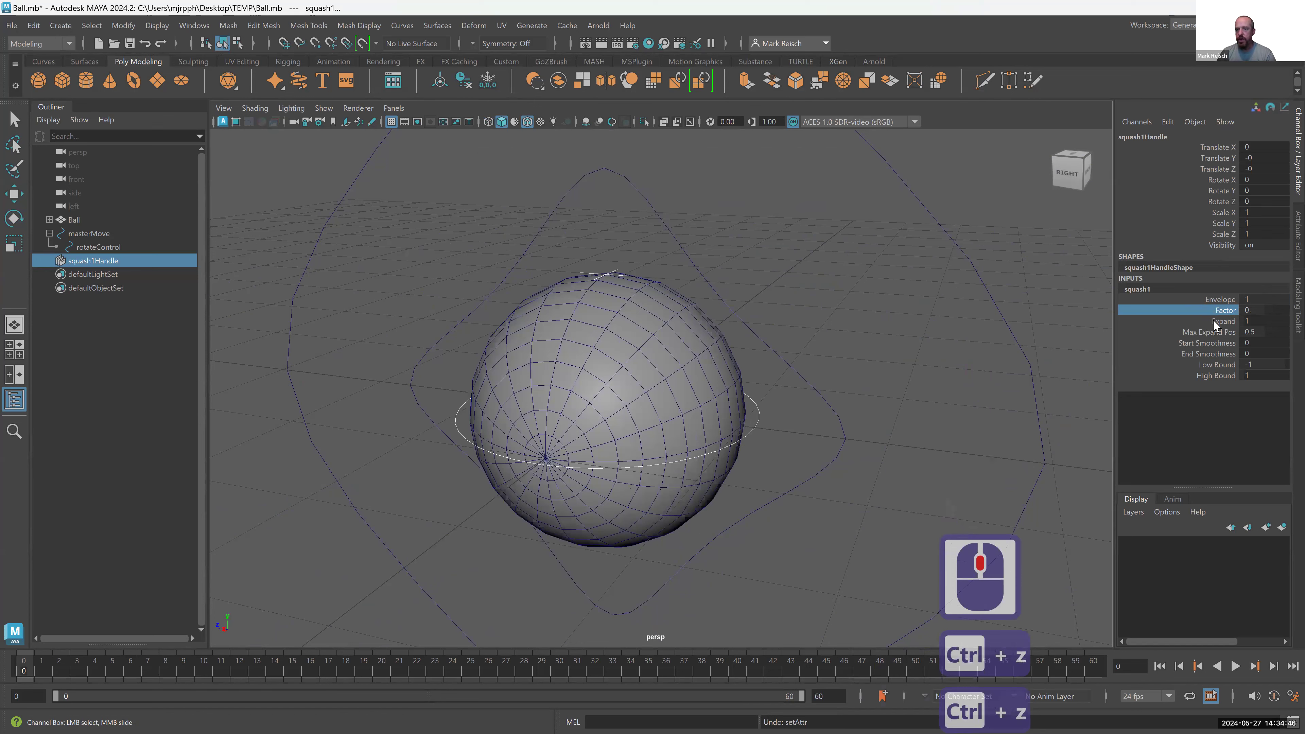
# - Try the squash deformer's Expand together with a Factor of about -0.6, undoing the Expand changes
pyautogui.click(1213, 319)
pyautogui.moveTo(1023, 328); pyautogui.dragTo(819, 309, button='middle')
pyautogui.hotkey('ctrl', 'z')
pyautogui.click(1226, 310)
pyautogui.click(1197, 322)
pyautogui.hotkey('ctrl', 'z')
# - Try raising the squash deformer's Expand to about 4.7, and reset Expand to 1
pyautogui.click(1177, 321)
pyautogui.moveTo(999, 306); pyautogui.dragTo(1167, 317, button='middle')
pyautogui.click(1265, 322)
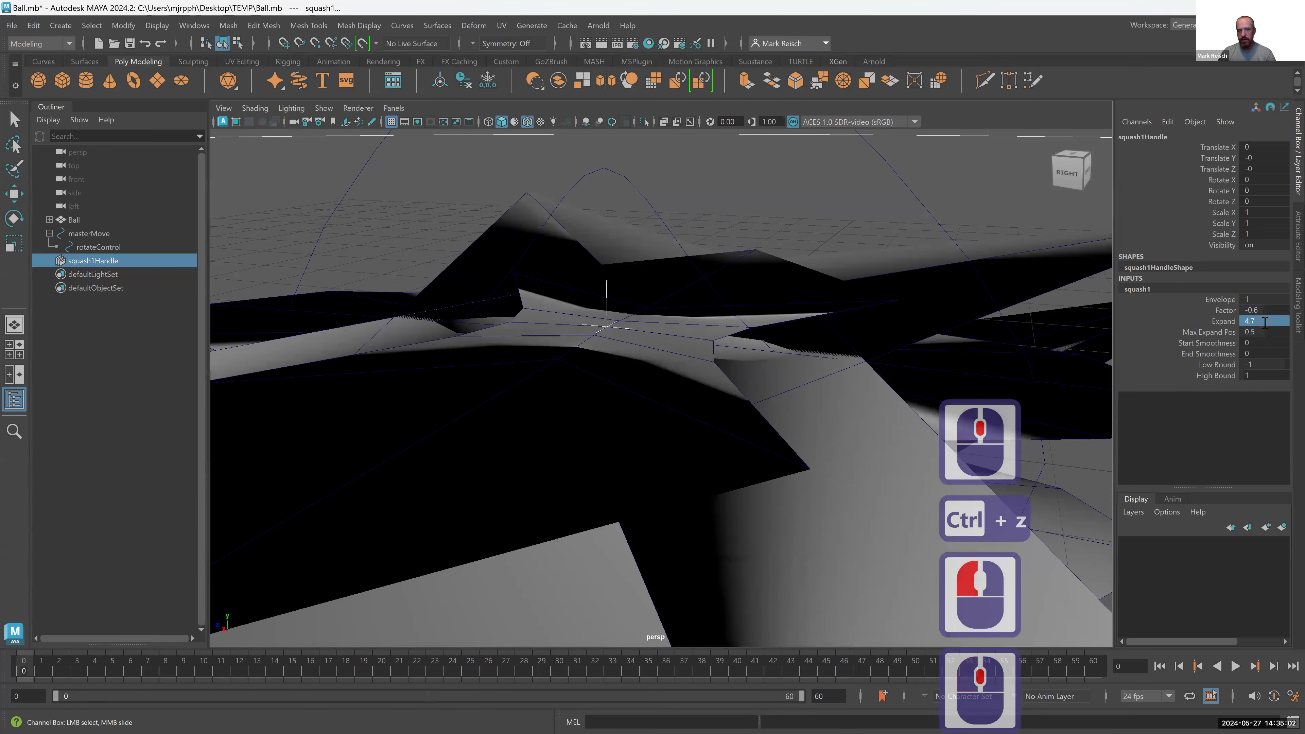
pyautogui.write('1')
pyautogui.press('Return')
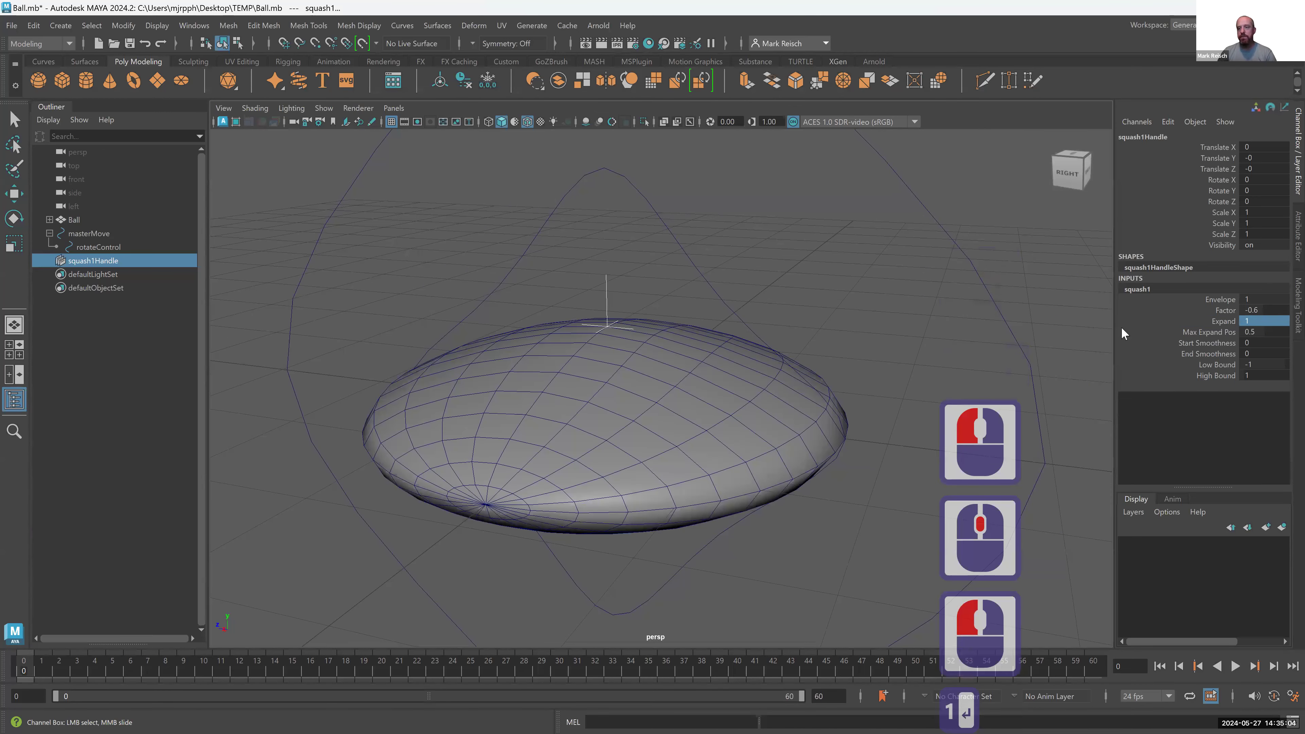
# - Try another squash Factor adjustment, and undo the Factor and Expand changes until Factor is 0 and Expand is 1
pyautogui.click(1217, 311)
pyautogui.moveTo(693, 260); pyautogui.dragTo(728, 286, button='middle')
pyautogui.hotkey('ctrl', 'z')
pyautogui.hotkey('ctrl', 'z')
pyautogui.hotkey('ctrl', 'z')
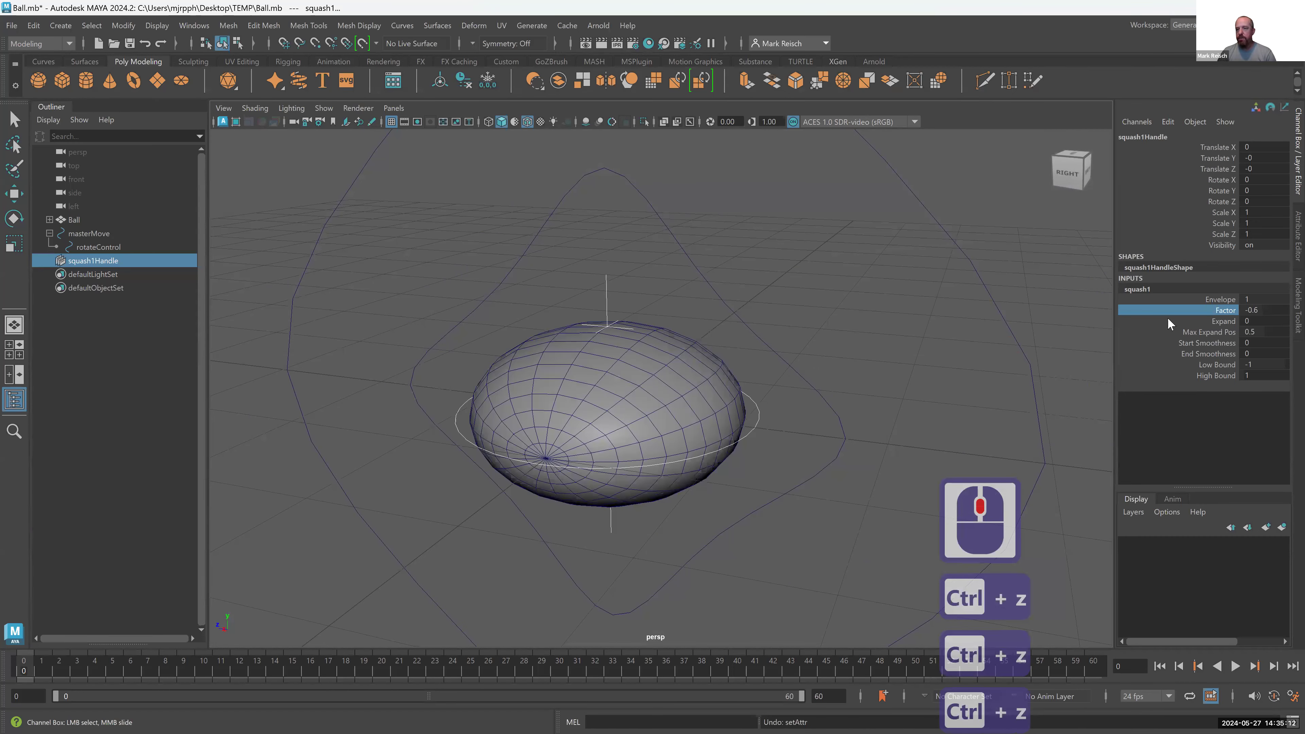
pyautogui.hotkey('ctrl', 'z')
pyautogui.hotkey('ctrl', 'z')
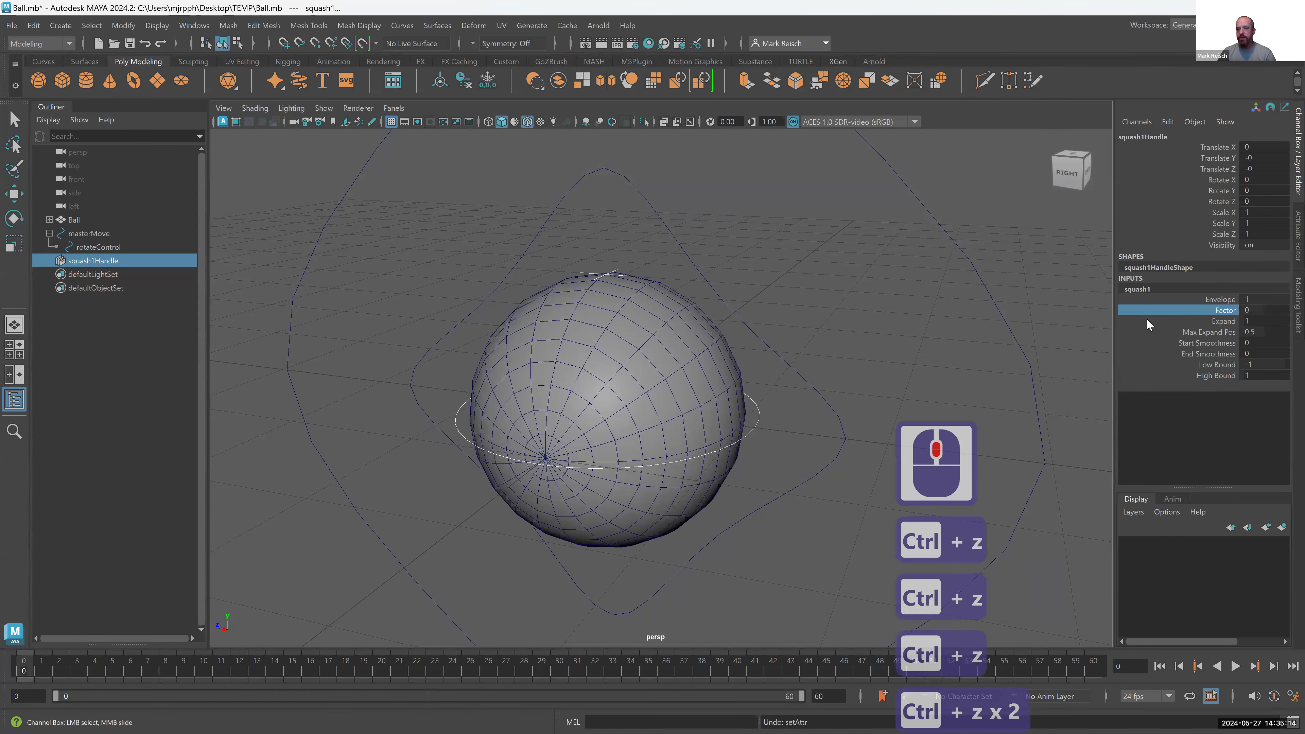
# - Test a one-sided squash by setting the deformer's Low Bound to 0 and its Factor to 0.5
pyautogui.click(1249, 364)
pyautogui.write('0')
pyautogui.press('Return')
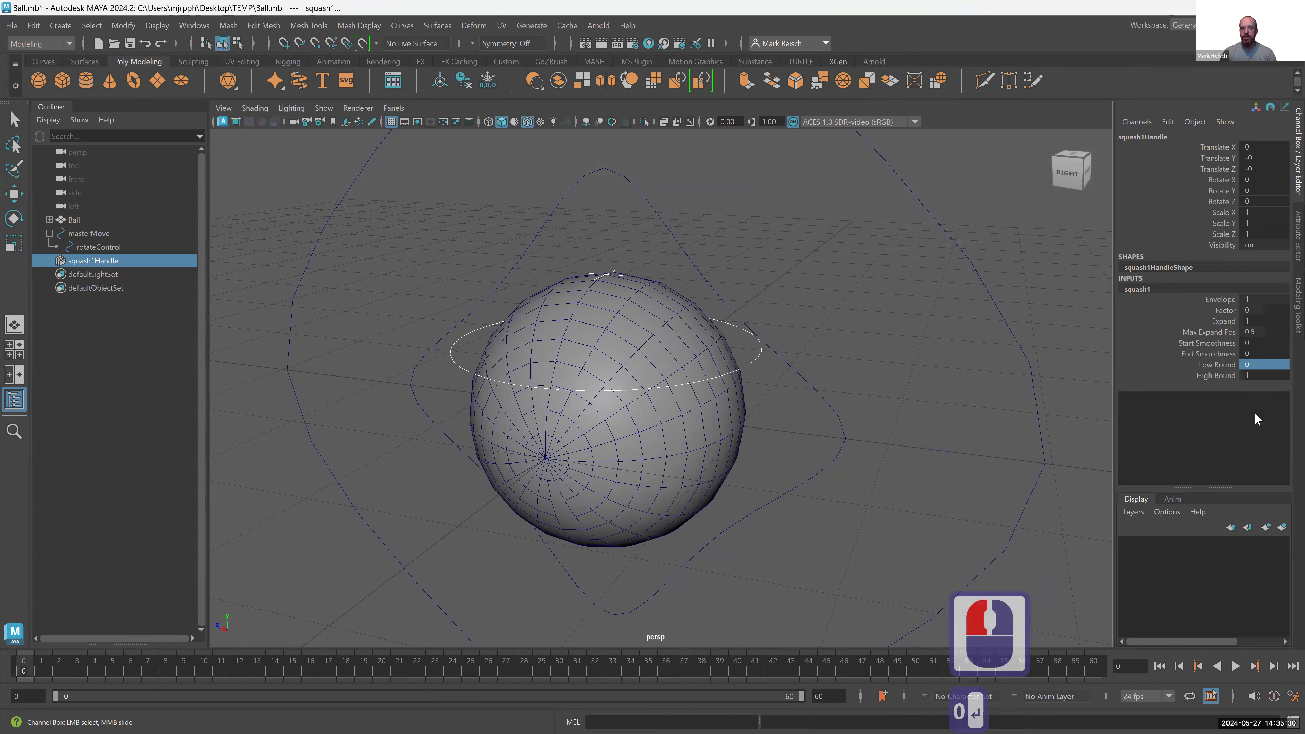
pyautogui.click(1223, 310)
pyautogui.moveTo(1015, 312); pyautogui.dragTo(1024, 310, button='middle')
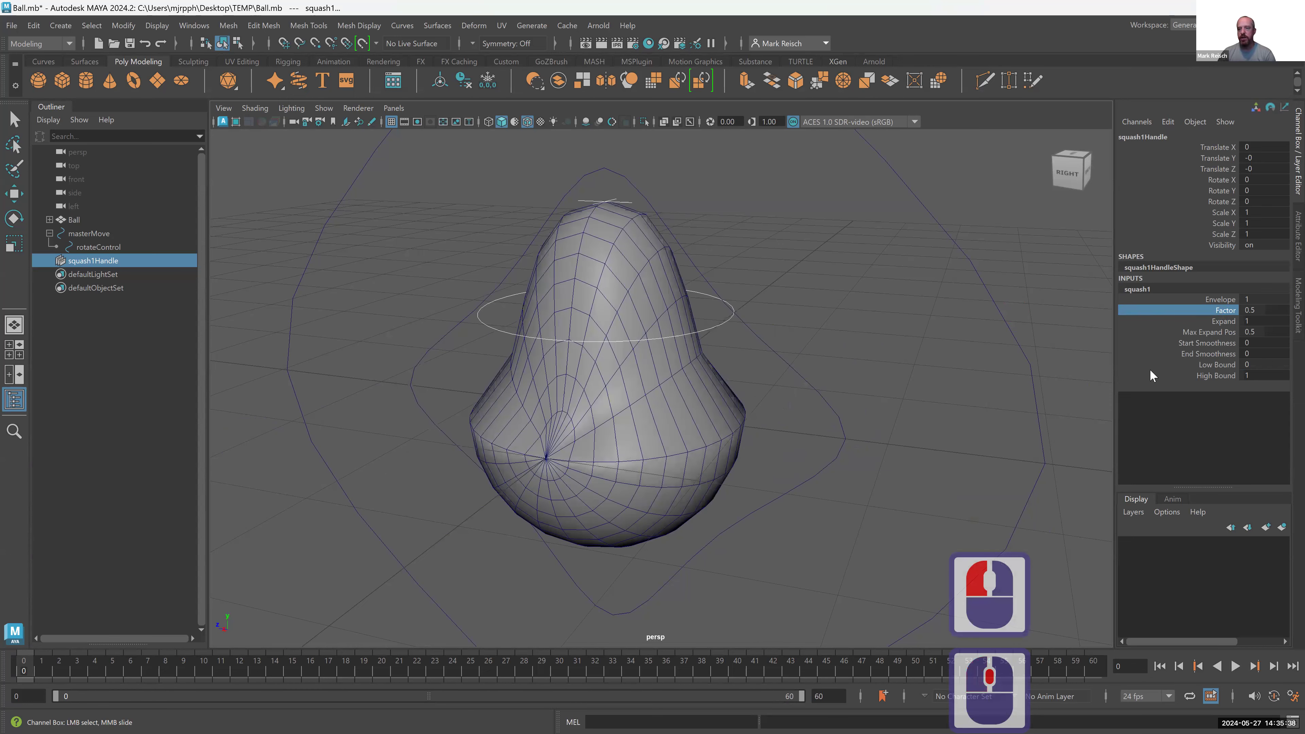
# - Reset the squash deformer's Low Bound to -1 and its Factor to 0
pyautogui.click(1246, 364)
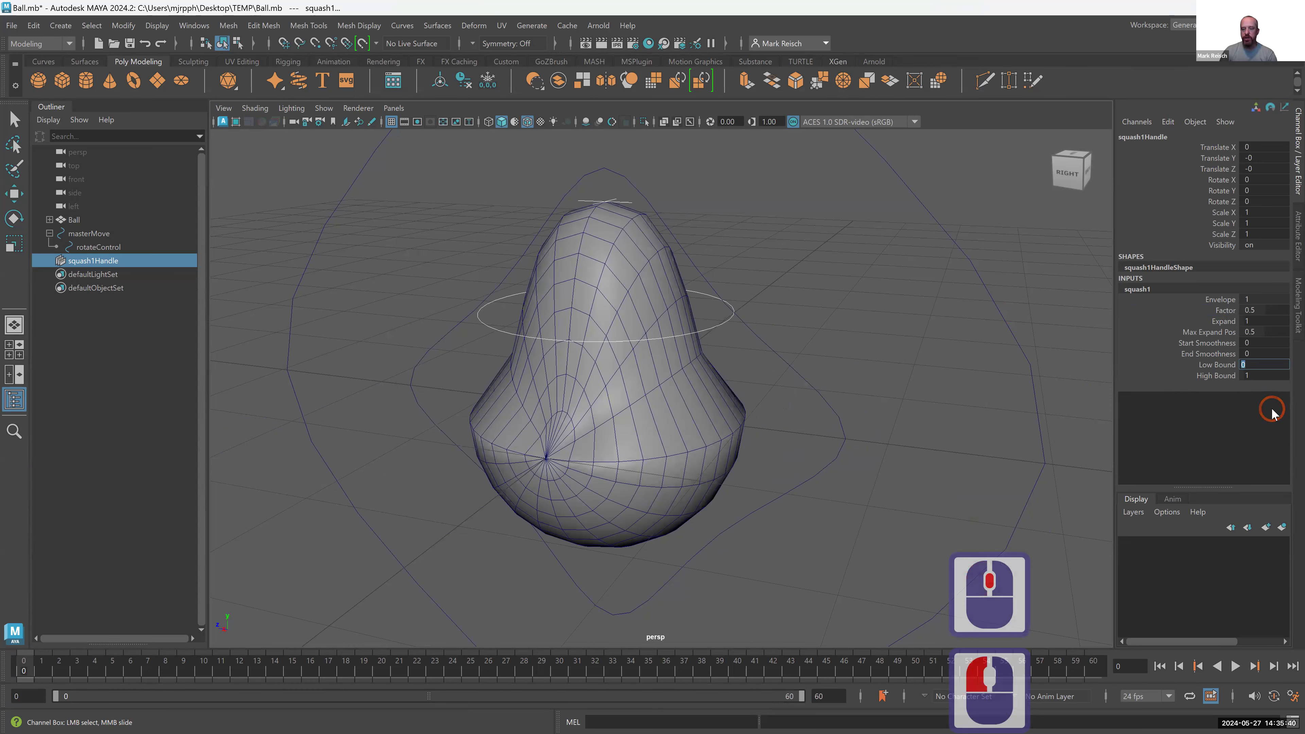
pyautogui.write('-1')
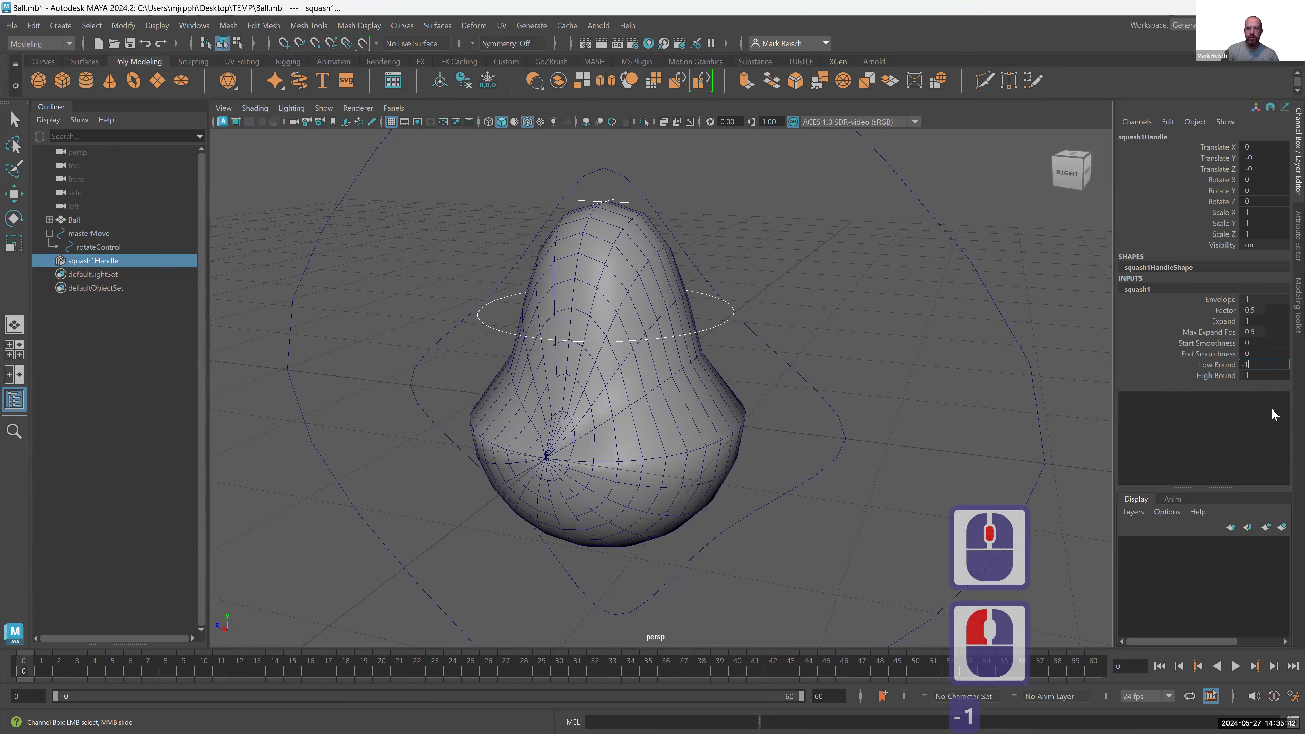
pyautogui.press('Return')
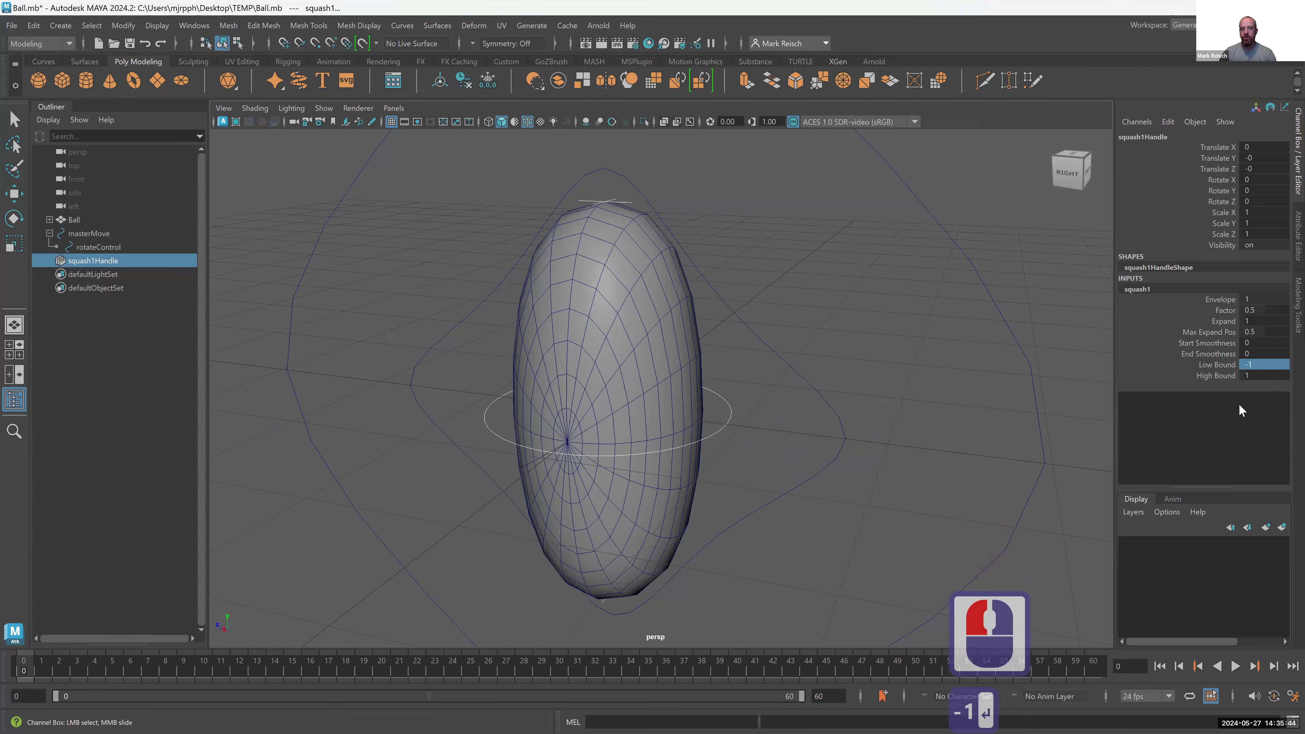
pyautogui.click(1262, 311)
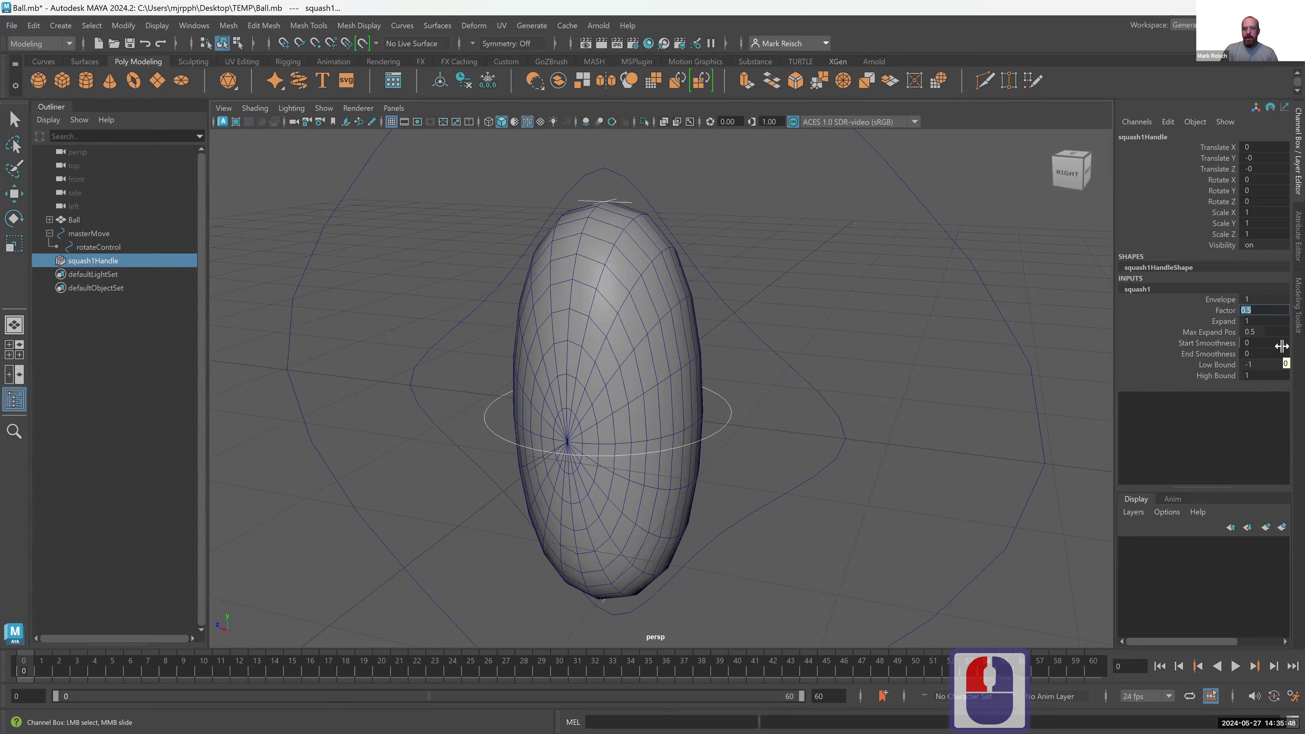
pyautogui.write('0')
pyautogui.press('Return')
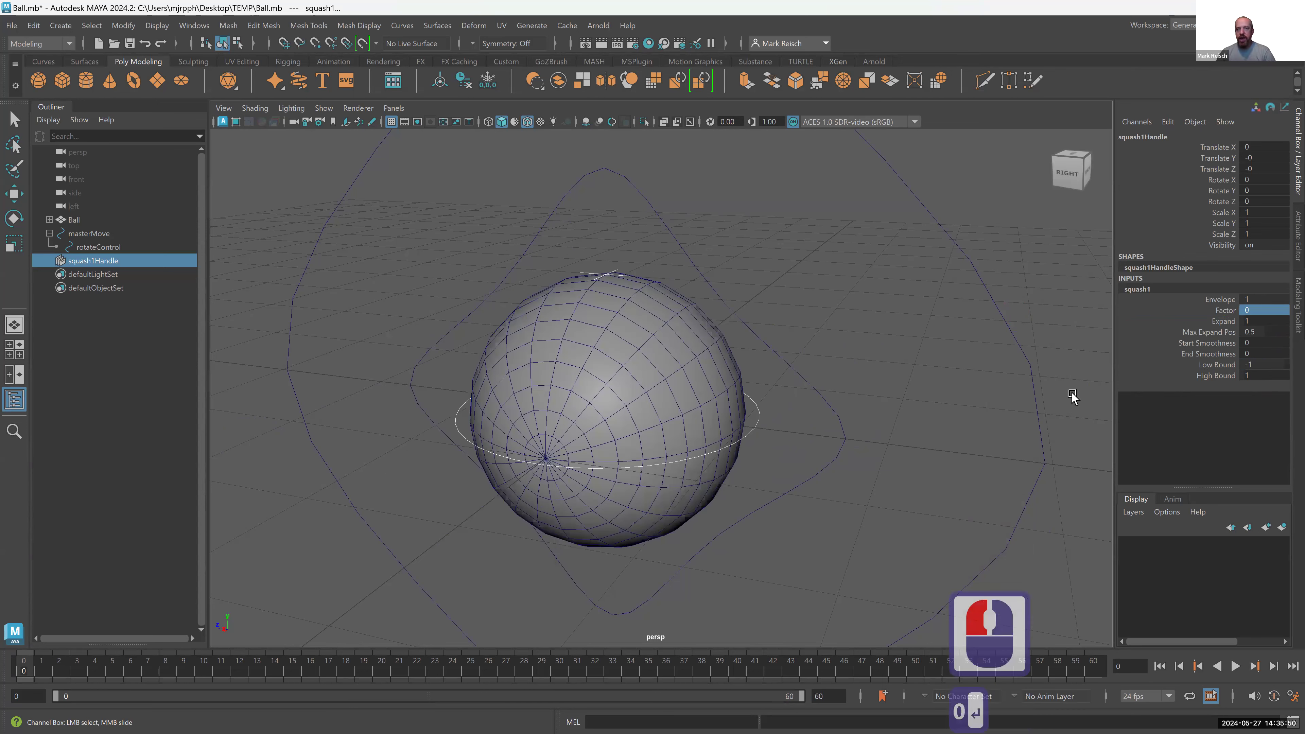
pyautogui.scroll(-1, 660, 389)
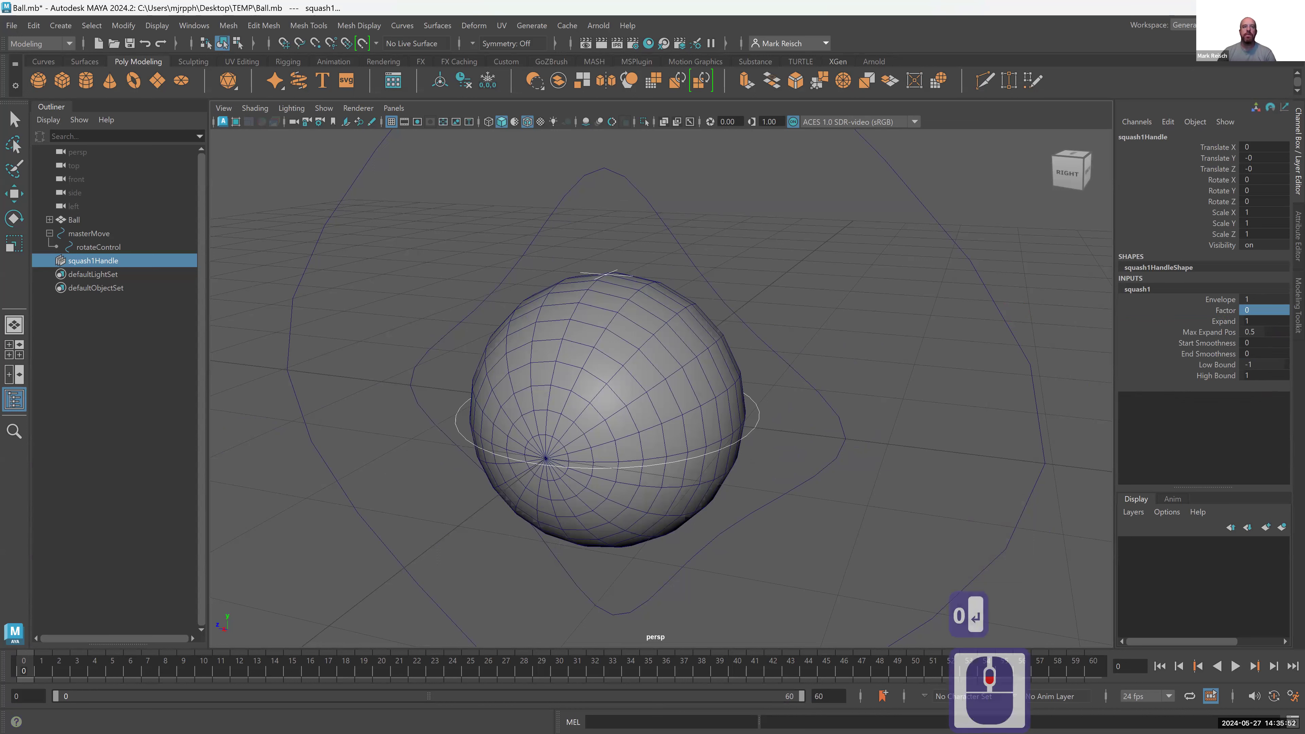
# - Compare the available channels of the masterMove curve and the squash deformer handle by selecting each in turn
pyautogui.scroll(-1, 661, 388)
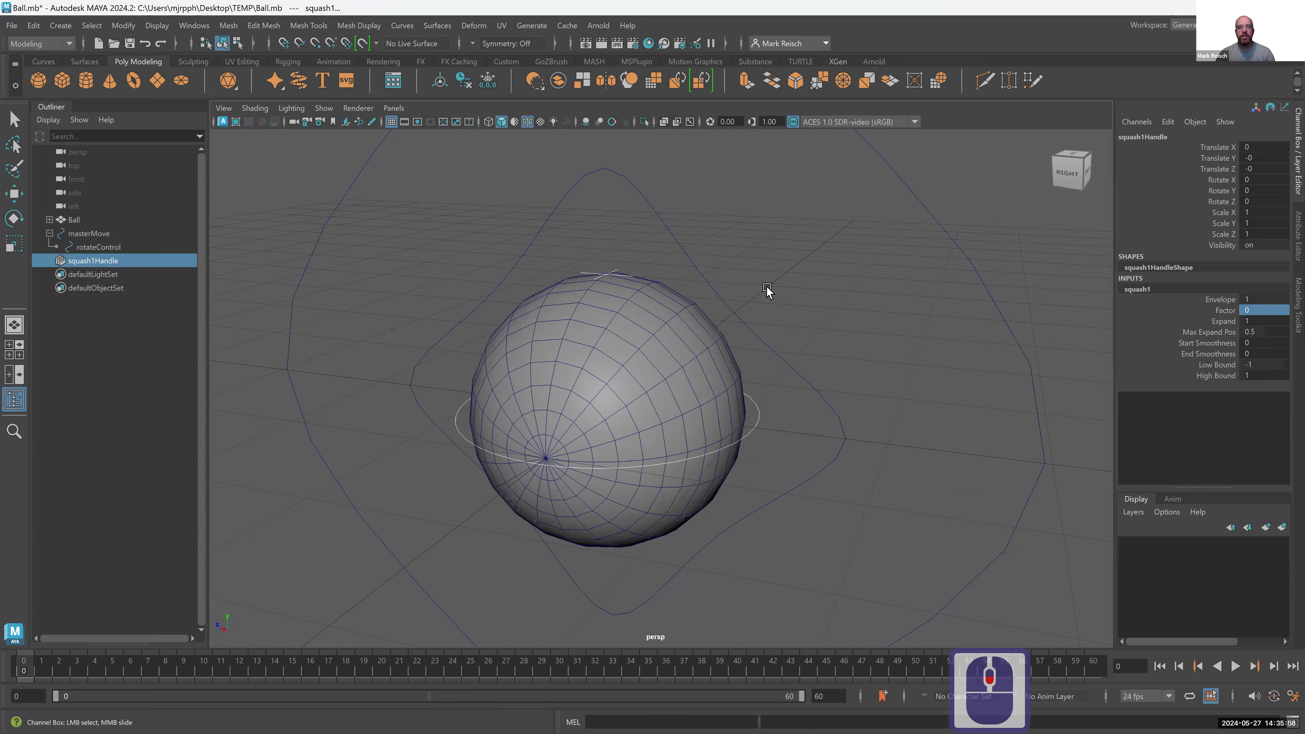
pyautogui.click(940, 193)
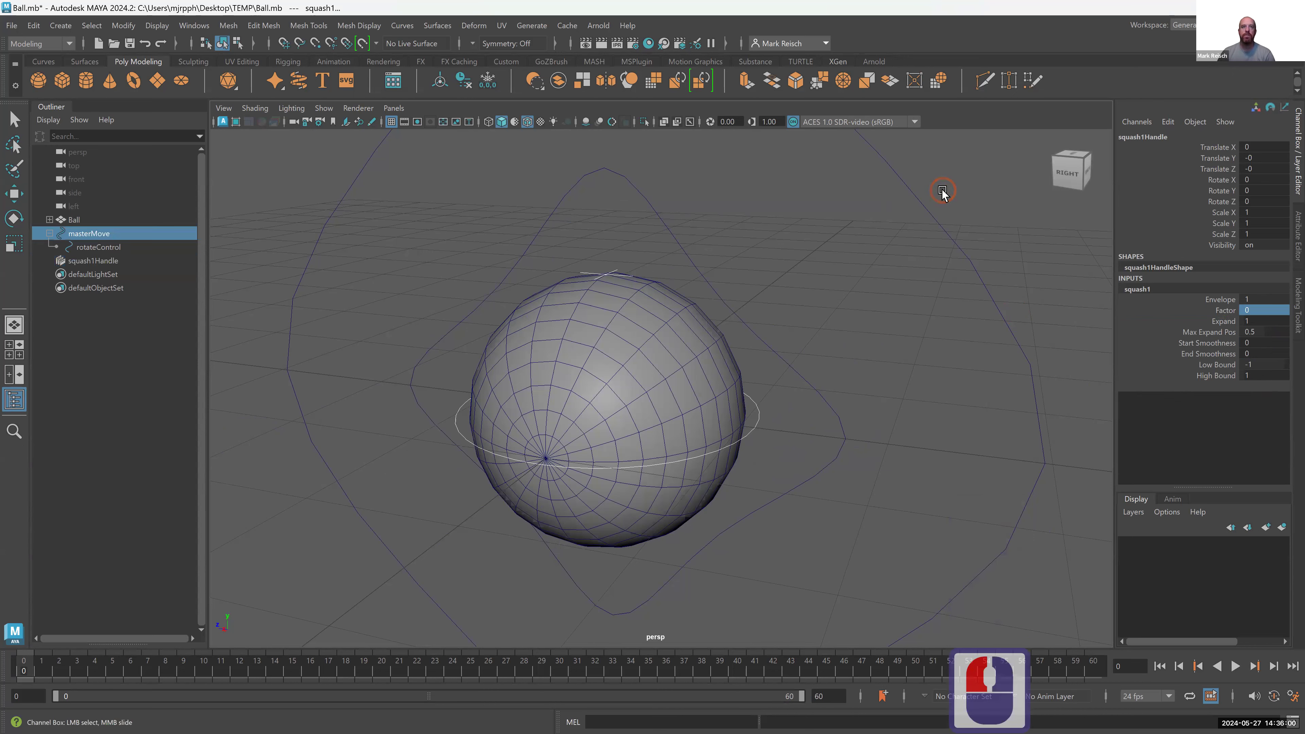
pyautogui.press('e')
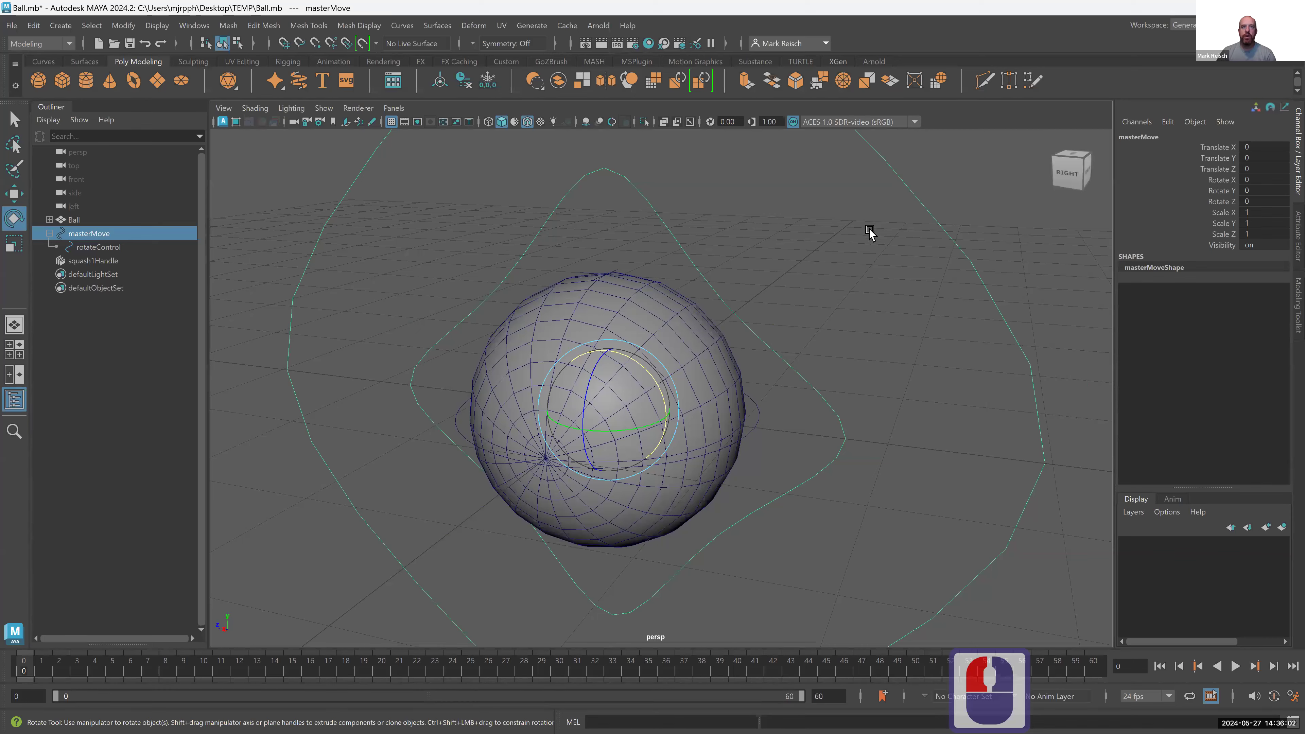
pyautogui.scroll(-1, 823, 231)
pyautogui.keyDown('alt'); pyautogui.moveTo(812, 232); pyautogui.dragTo(793, 222); pyautogui.keyUp('alt')
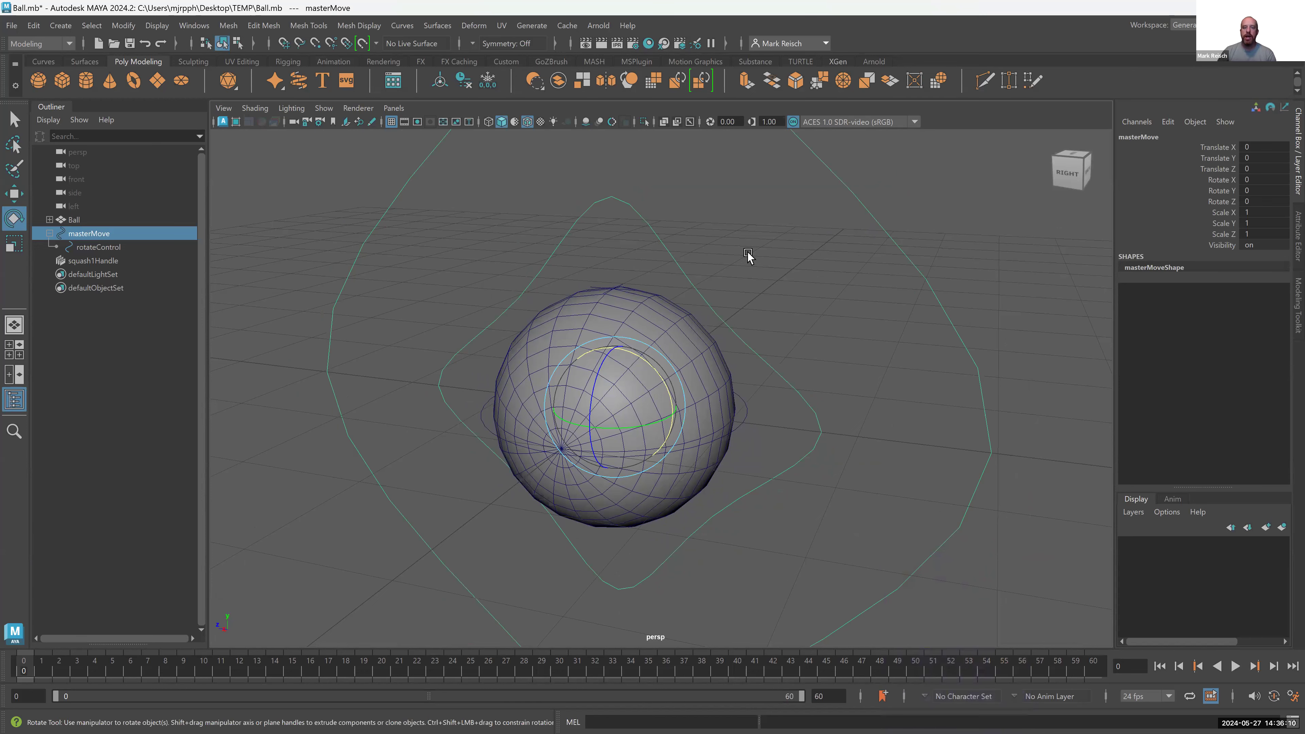
pyautogui.click(688, 276)
pyautogui.click(614, 288)
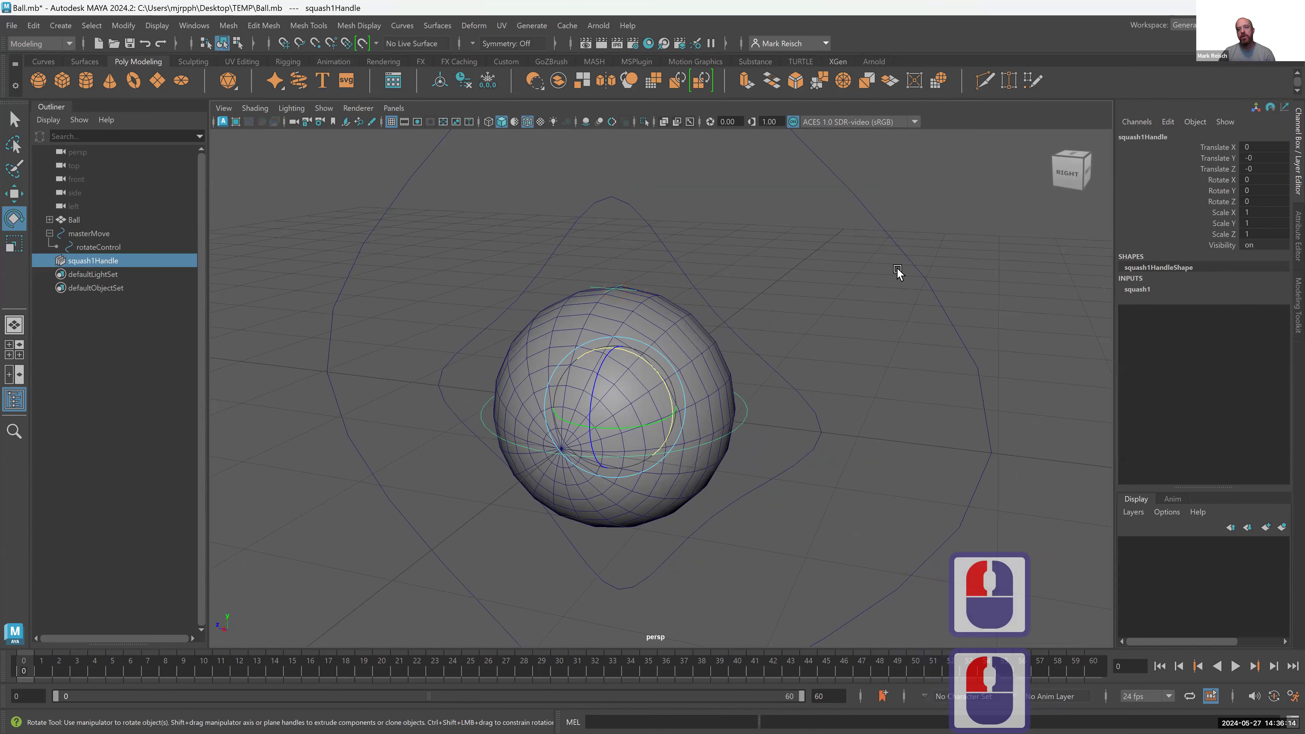
pyautogui.click(909, 237)
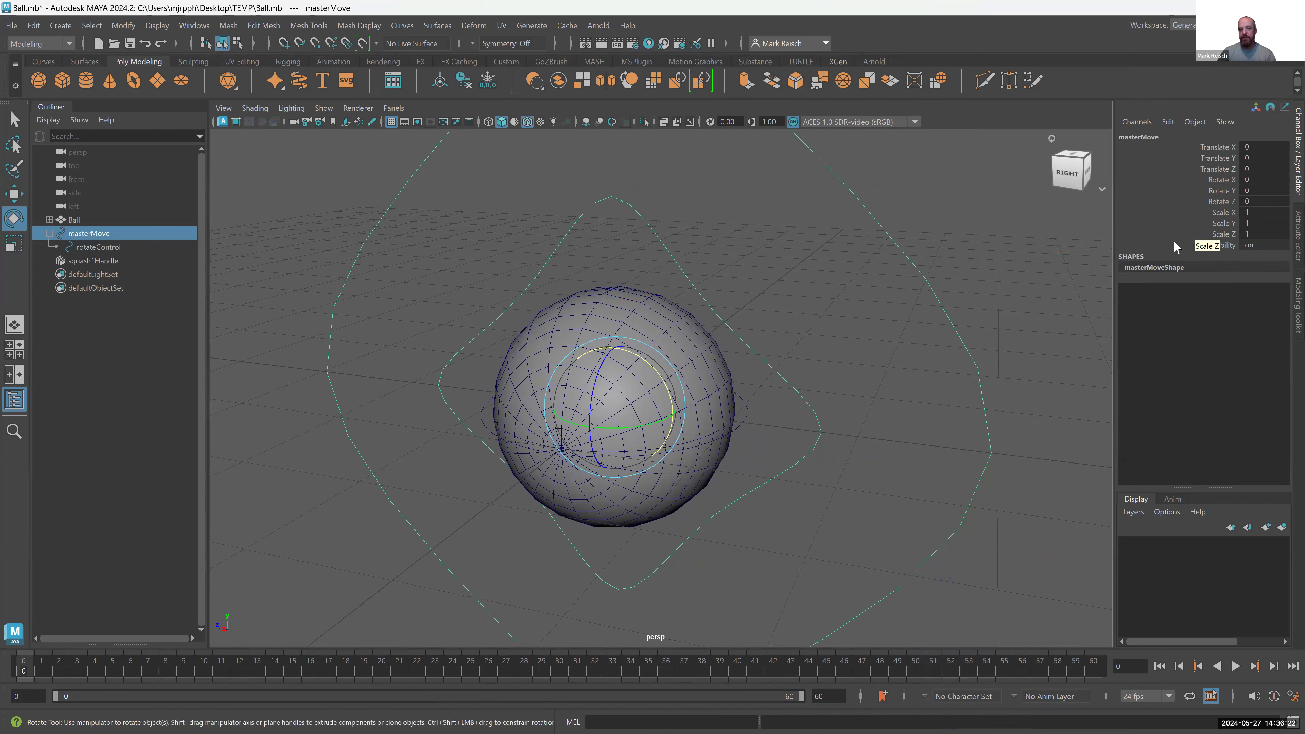
pyautogui.click(746, 406)
pyautogui.click(747, 406)
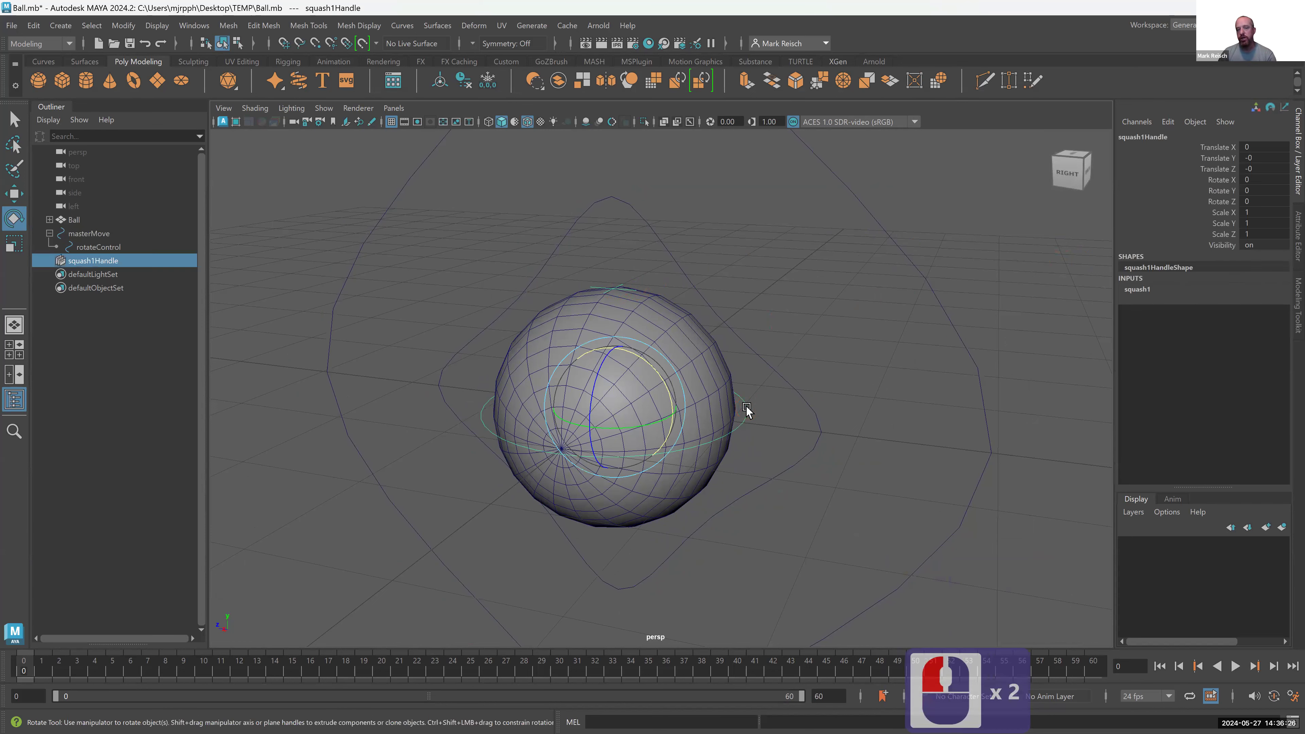
# - Start adding a keyable float attribute with the long name Squash to the masterMove curve
pyautogui.click(927, 292)
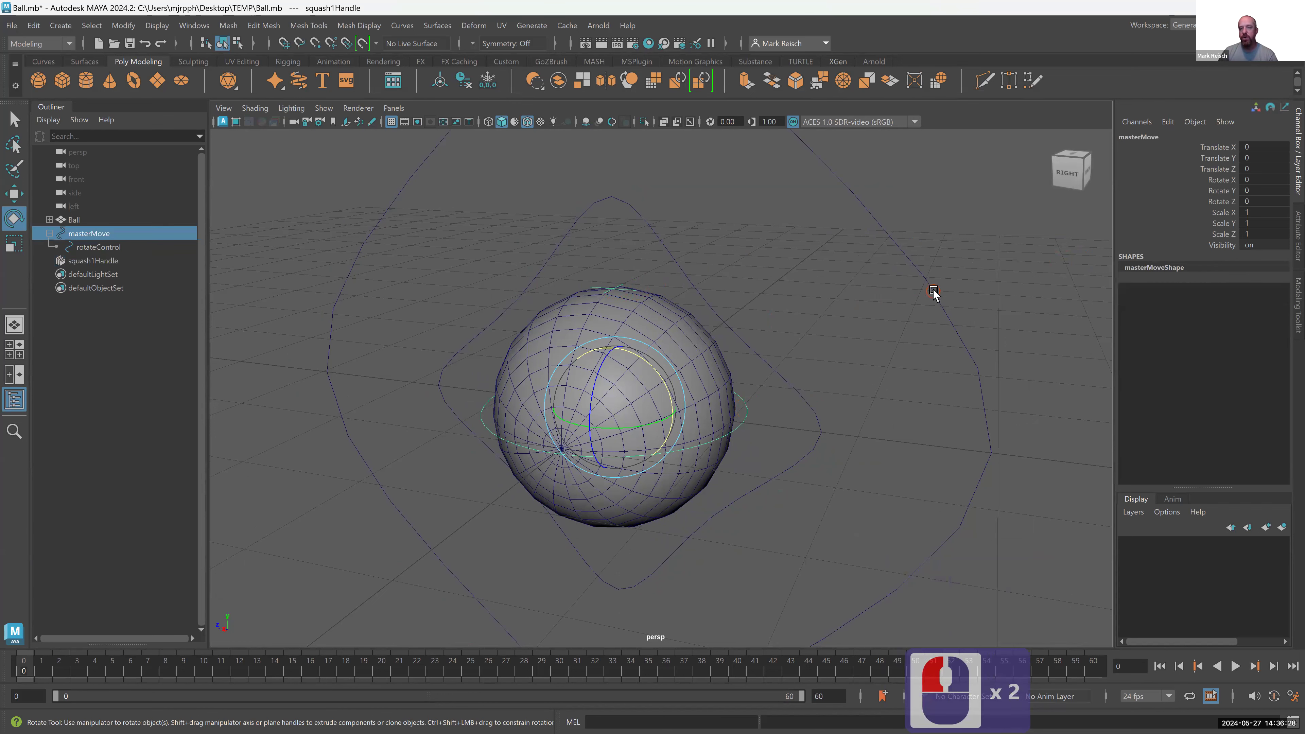
pyautogui.click(928, 293)
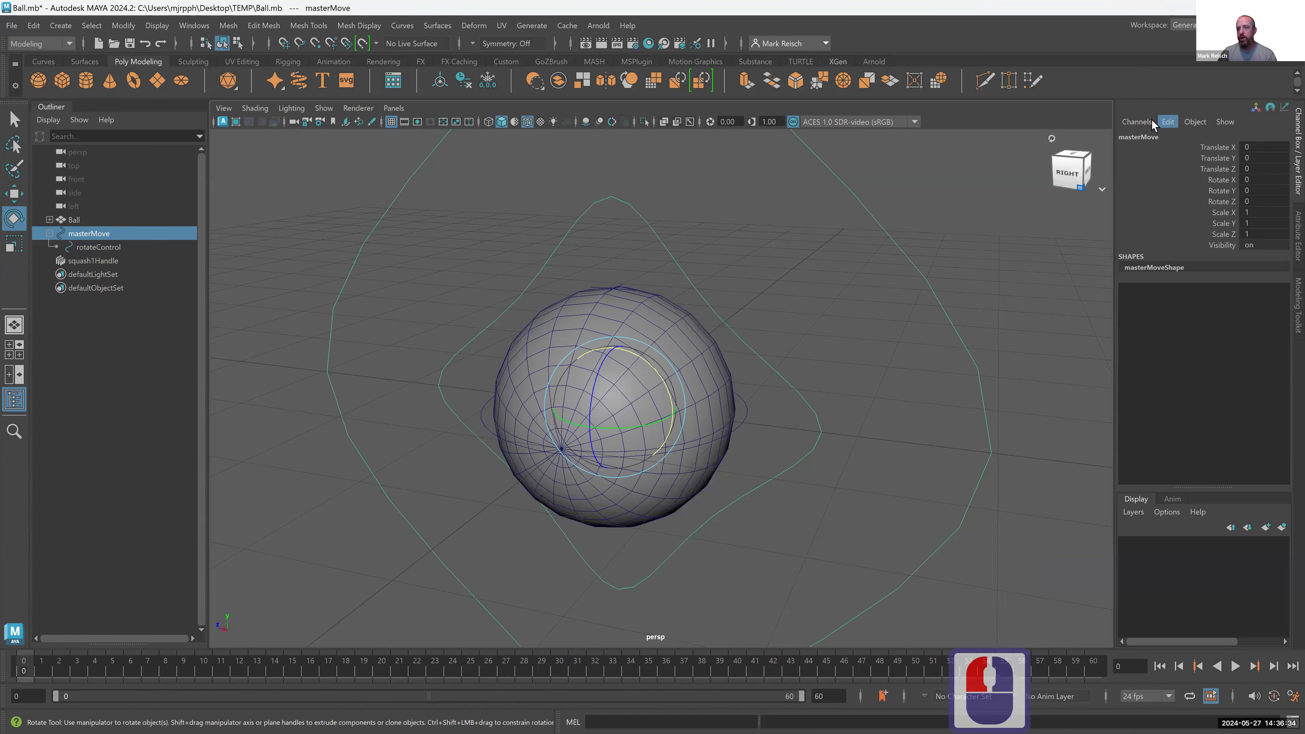
pyautogui.moveTo(889, 286); pyautogui.dragTo(897, 254)
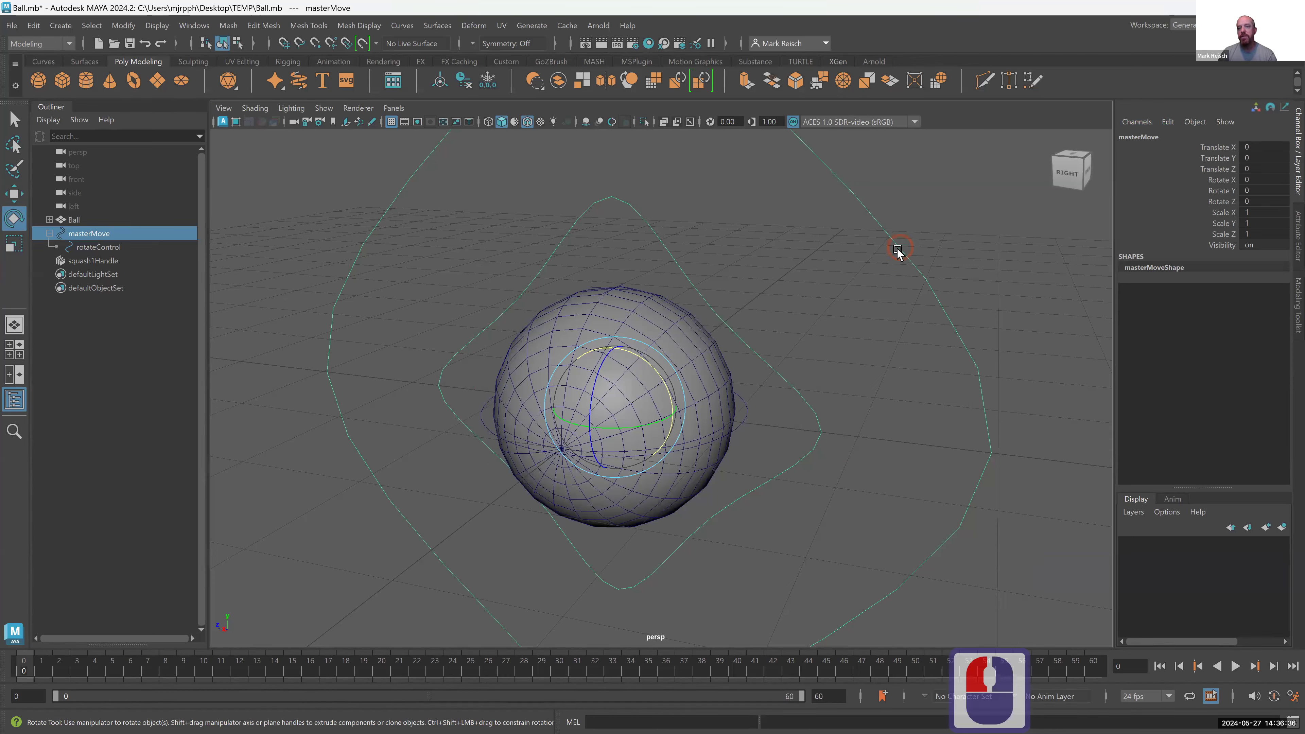
pyautogui.click(1168, 123)
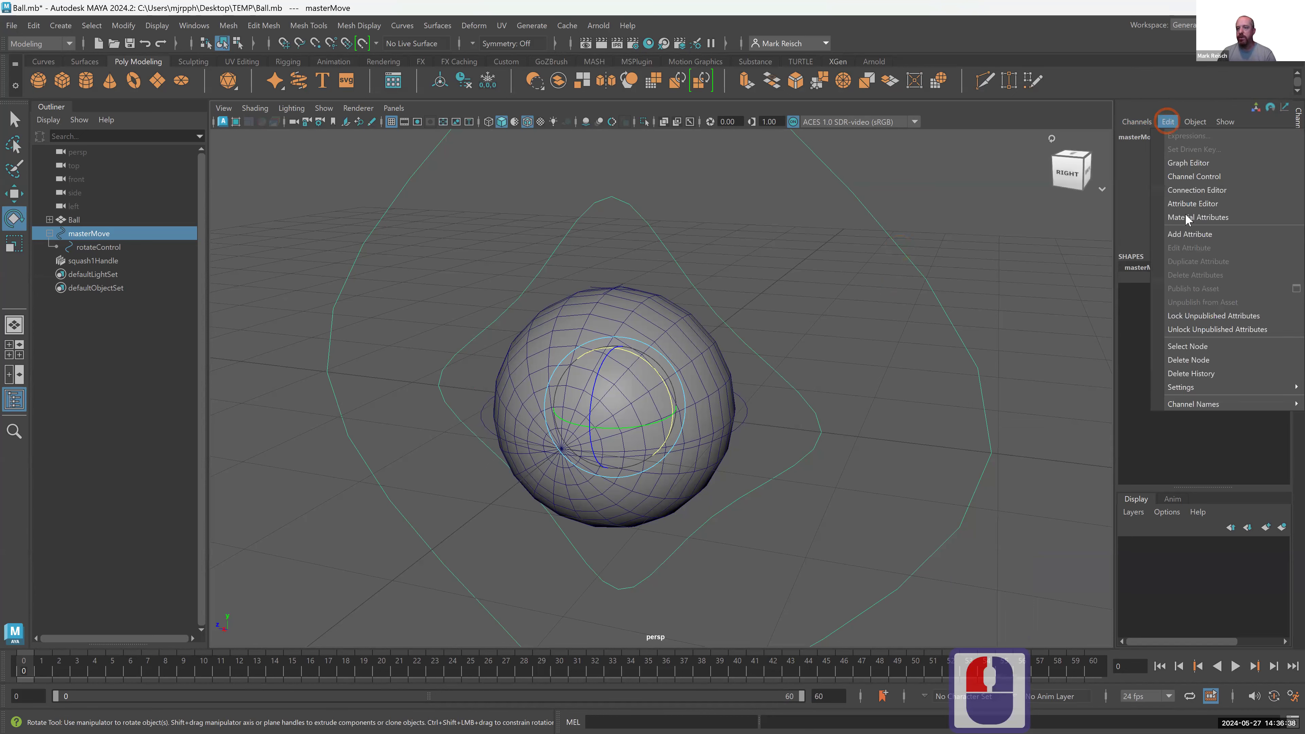
pyautogui.click(1195, 236)
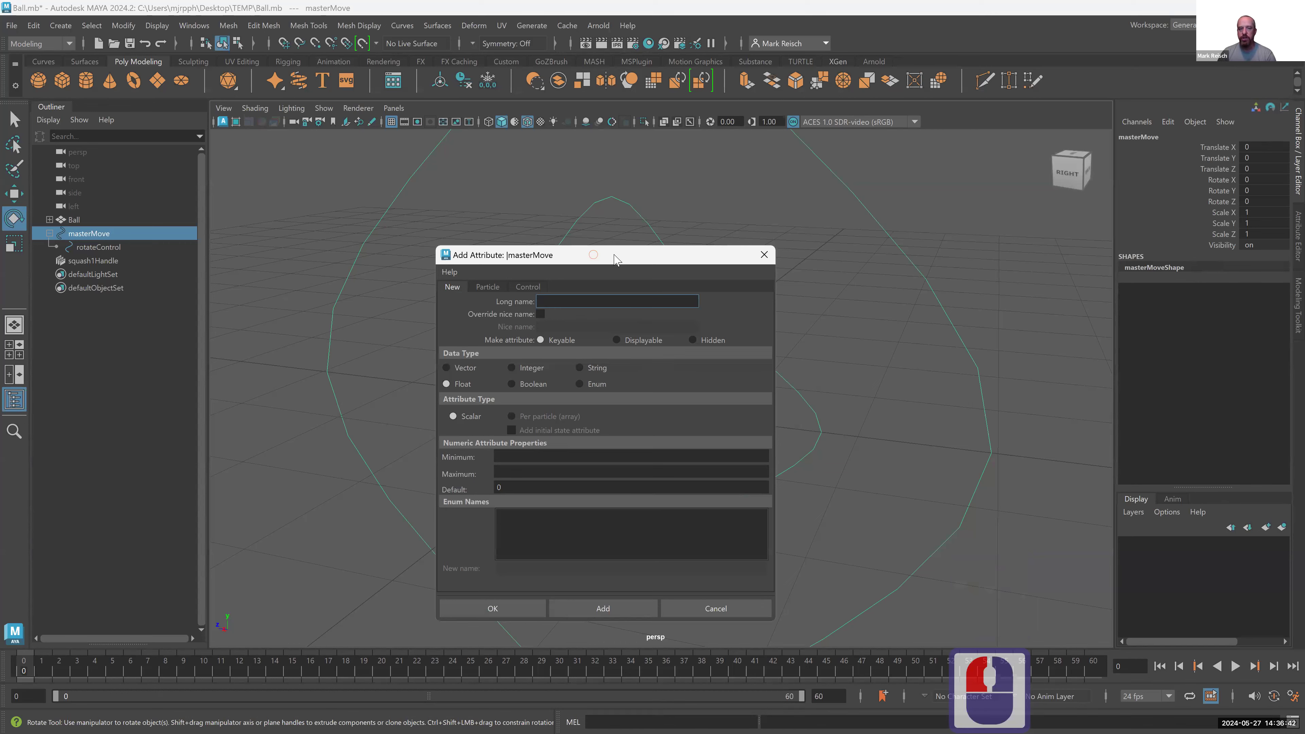
pyautogui.moveTo(615, 256); pyautogui.dragTo(798, 189)
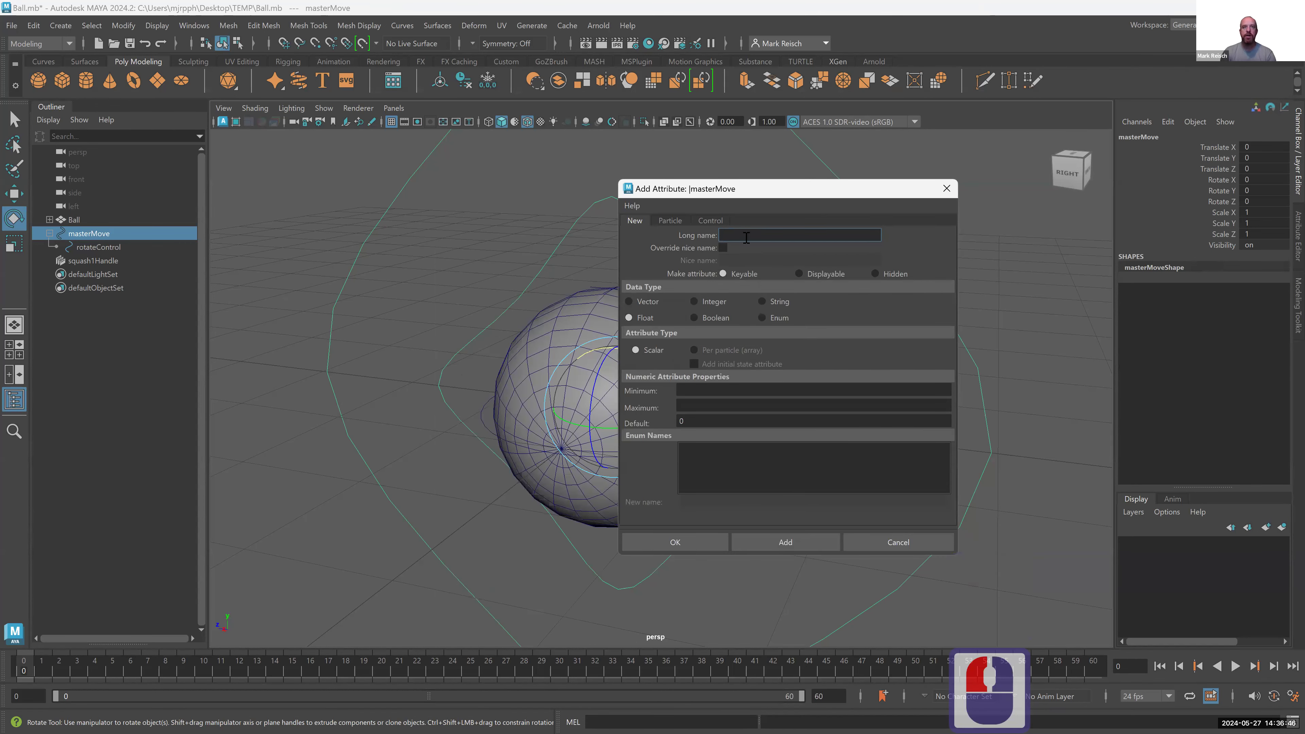
pyautogui.write('Squash')
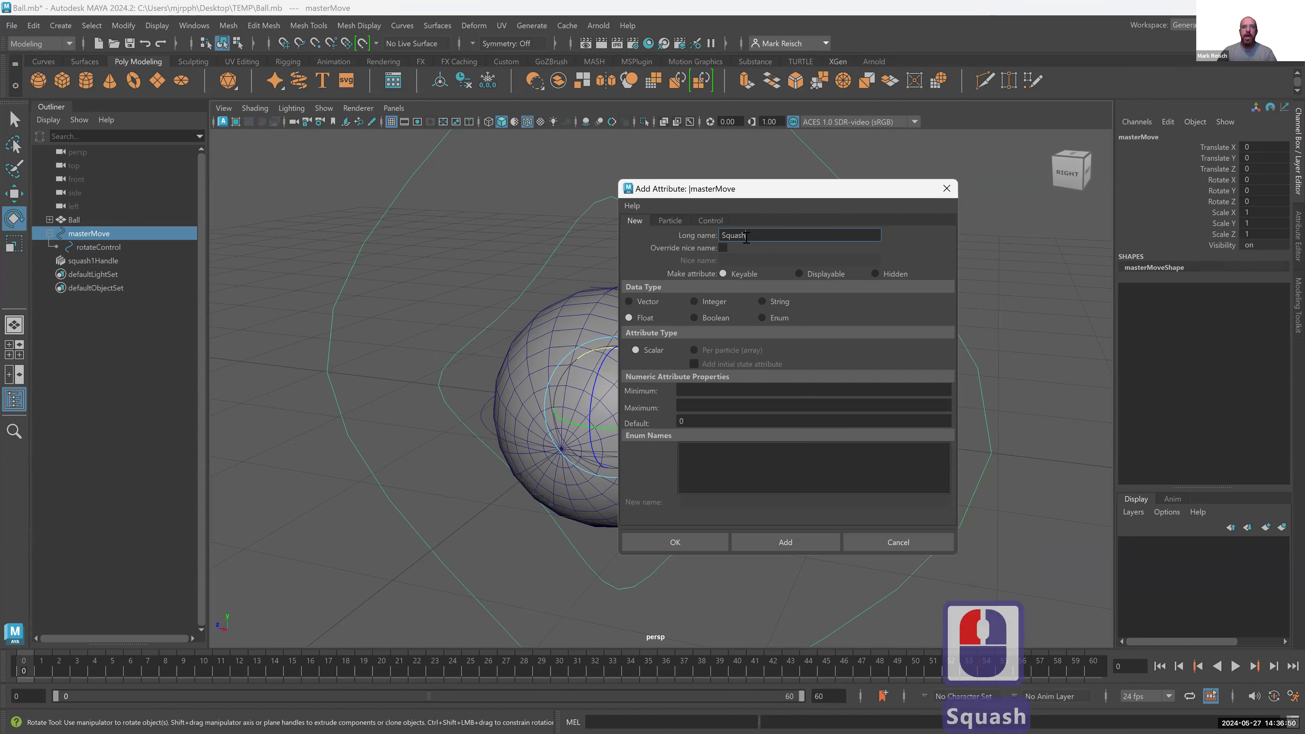
pyautogui.press('Tab')
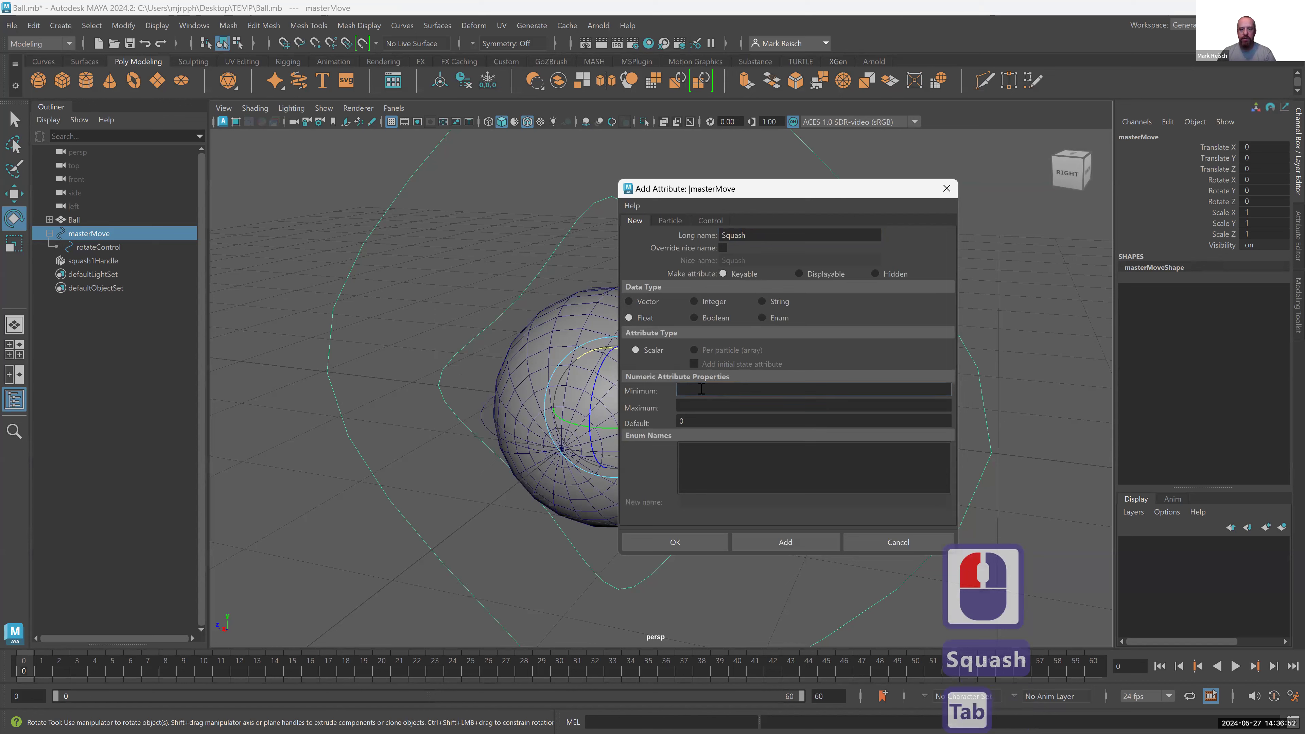
# - Give the Squash attribute a minimum of -10 and a maximum of 10, and create it
pyautogui.write('-')
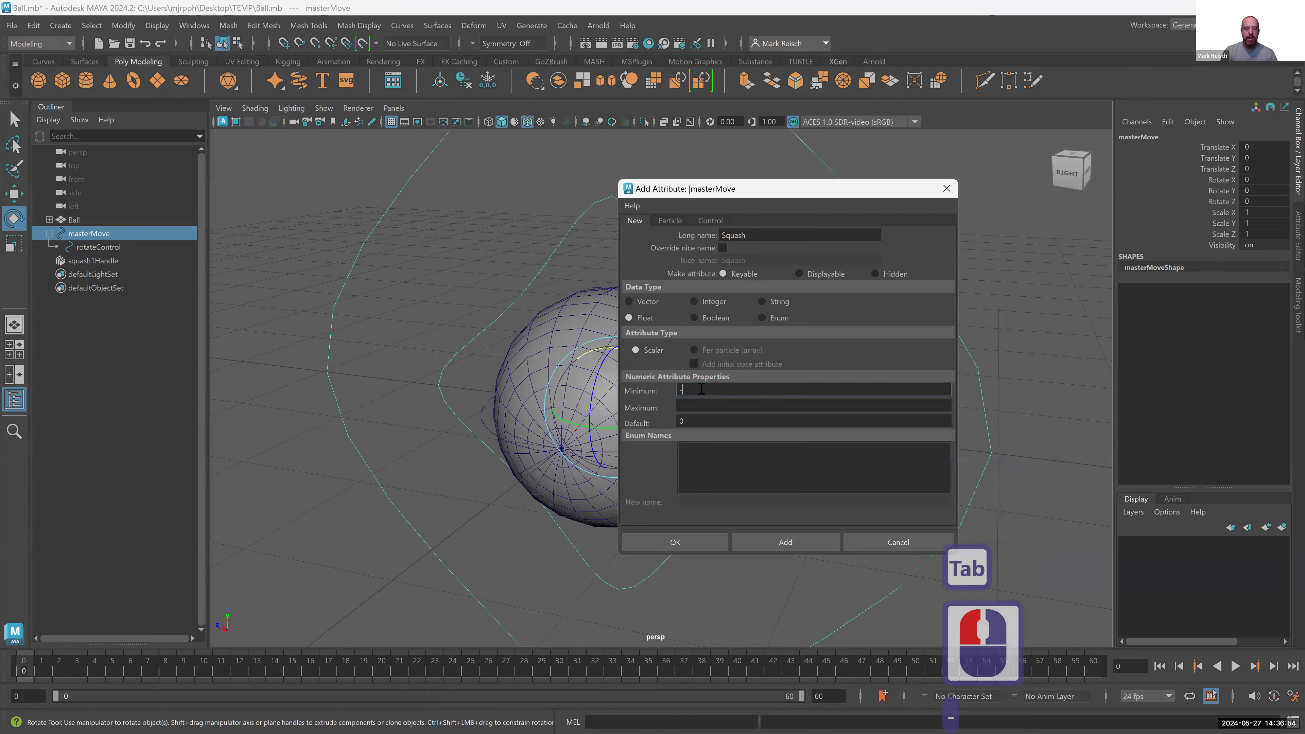
pyautogui.write('10')
pyautogui.press('Tab')
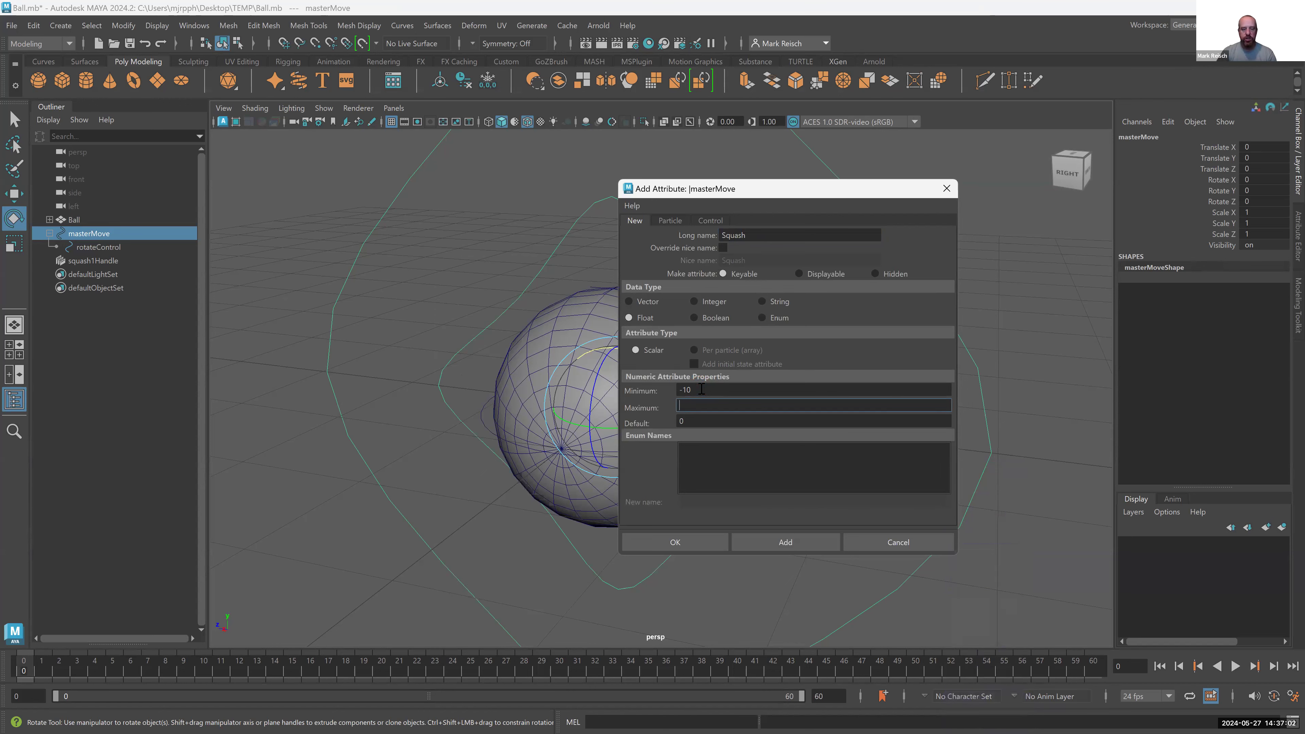
pyautogui.write('10')
pyautogui.press('Tab')
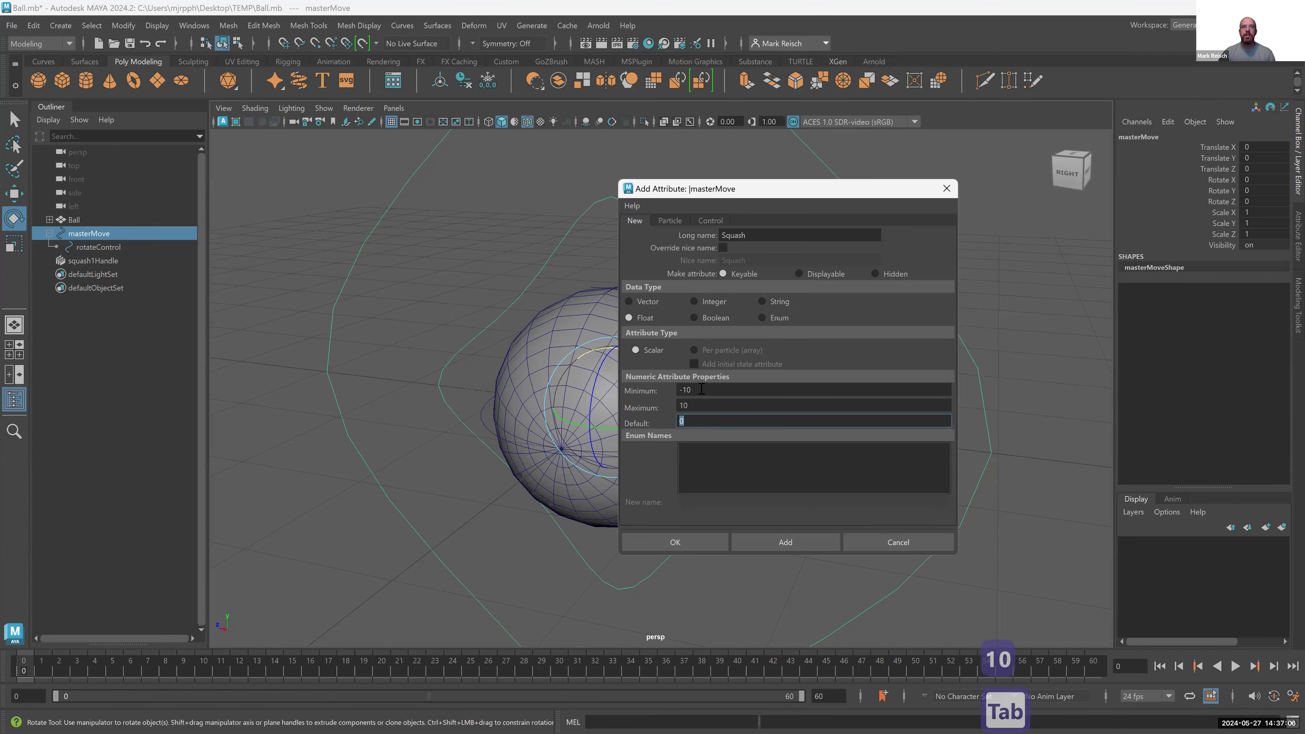
pyautogui.click(708, 543)
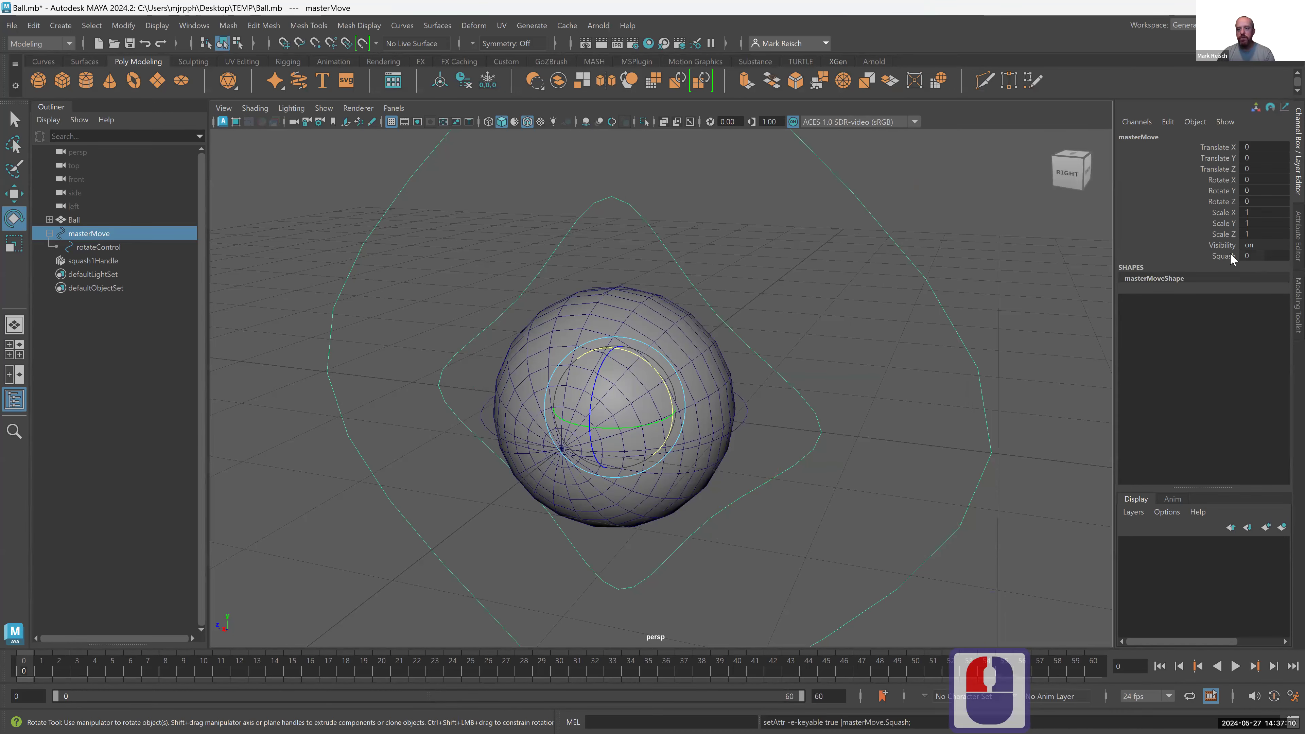
# - Test masterMove's Squash attribute by lowering it to -10, and reset it to 0
pyautogui.click(1230, 256)
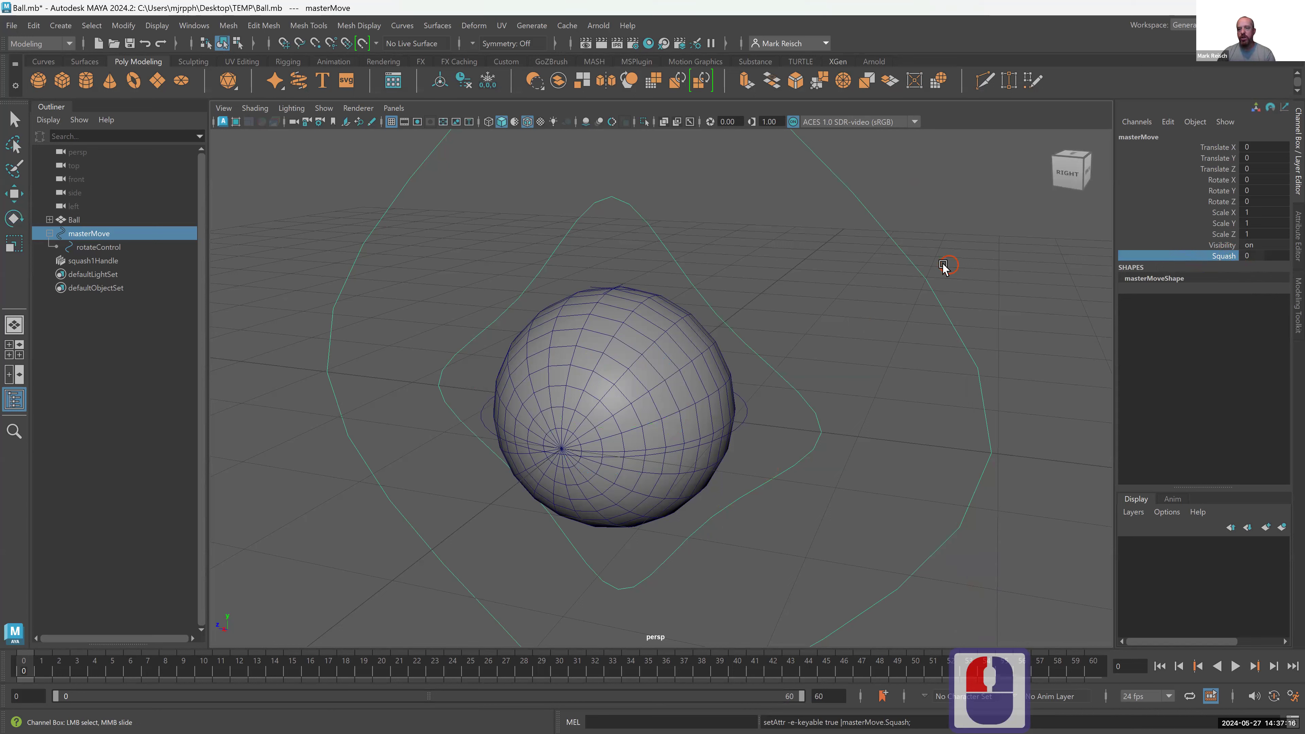
pyautogui.moveTo(982, 257); pyautogui.dragTo(902, 262, button='middle')
pyautogui.click(1247, 256)
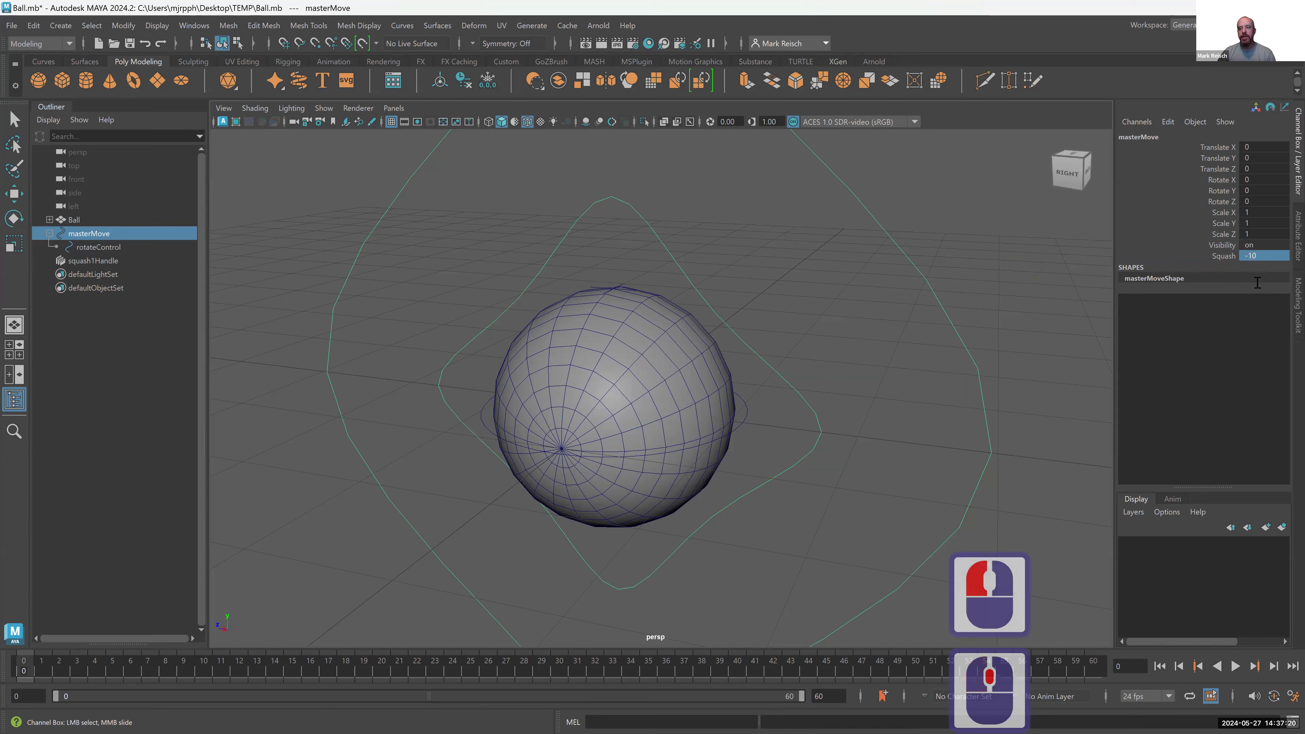
pyautogui.write('0')
pyautogui.press('Return')
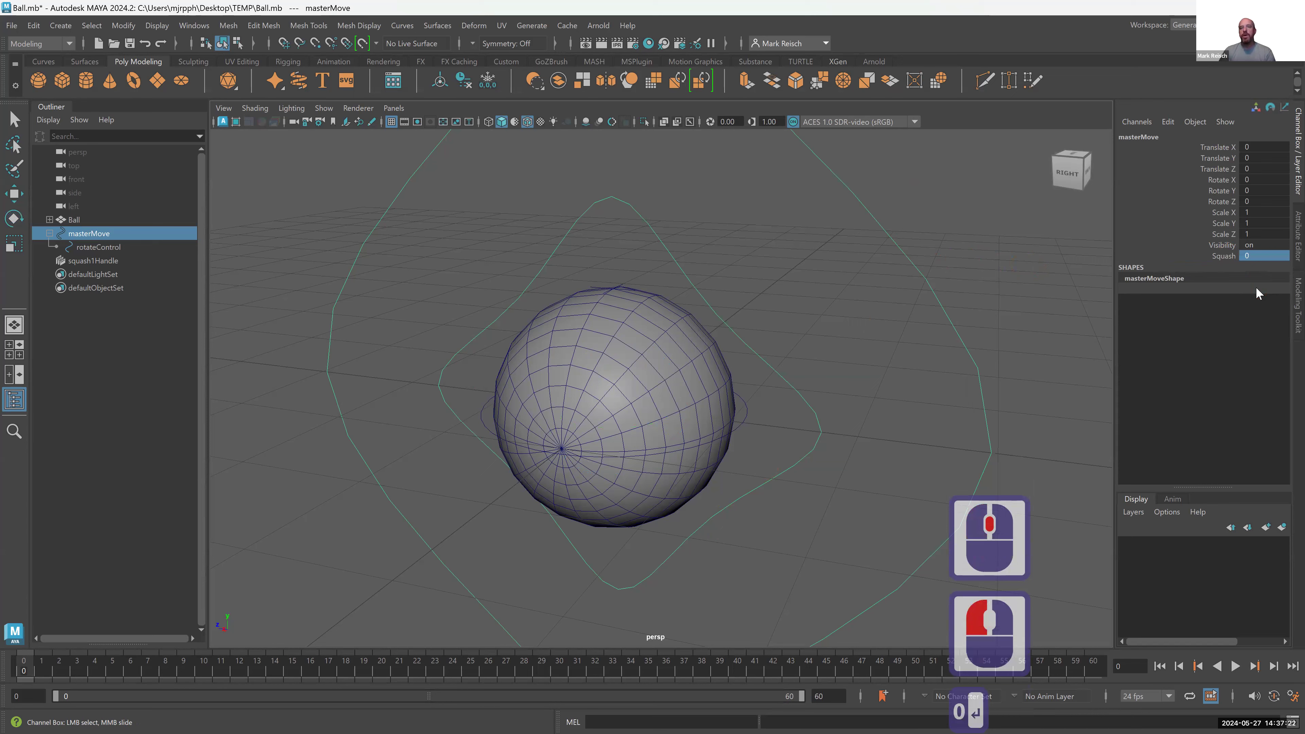
pyautogui.scroll(-1, 1109, 4)
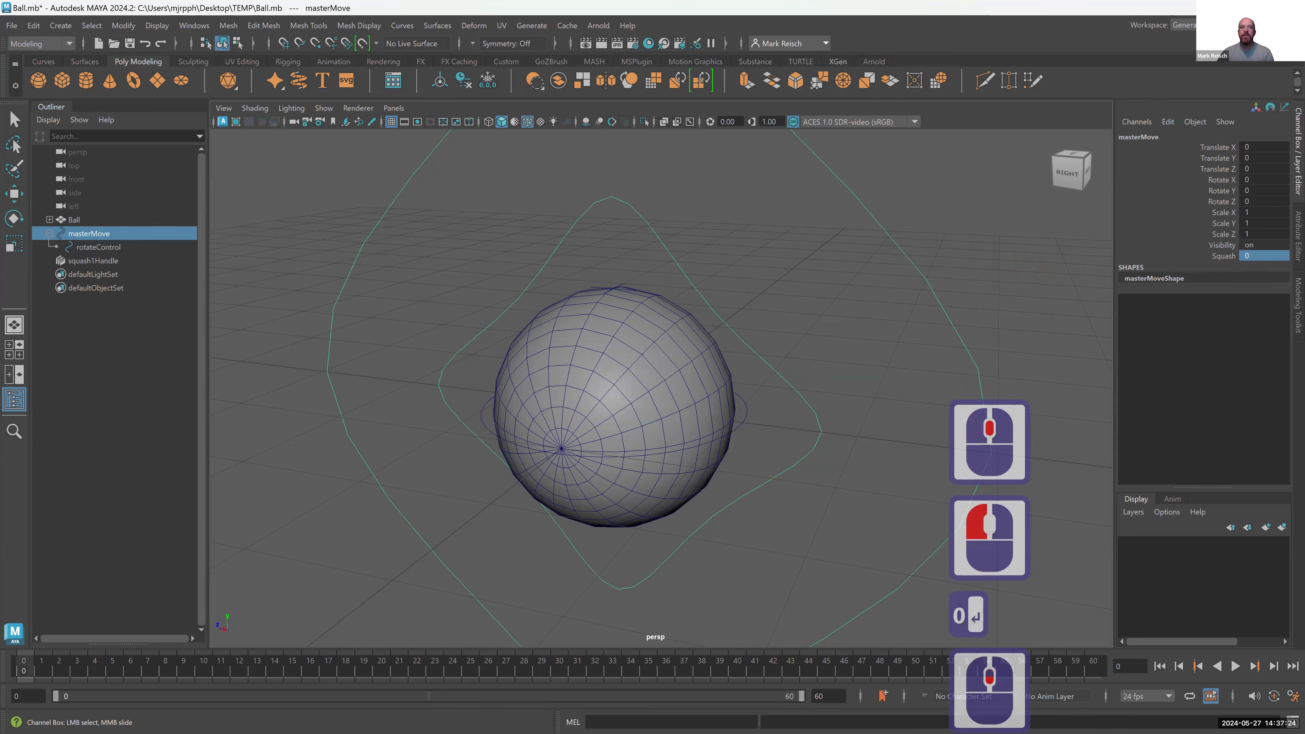
pyautogui.scroll(-1, 1108, 4)
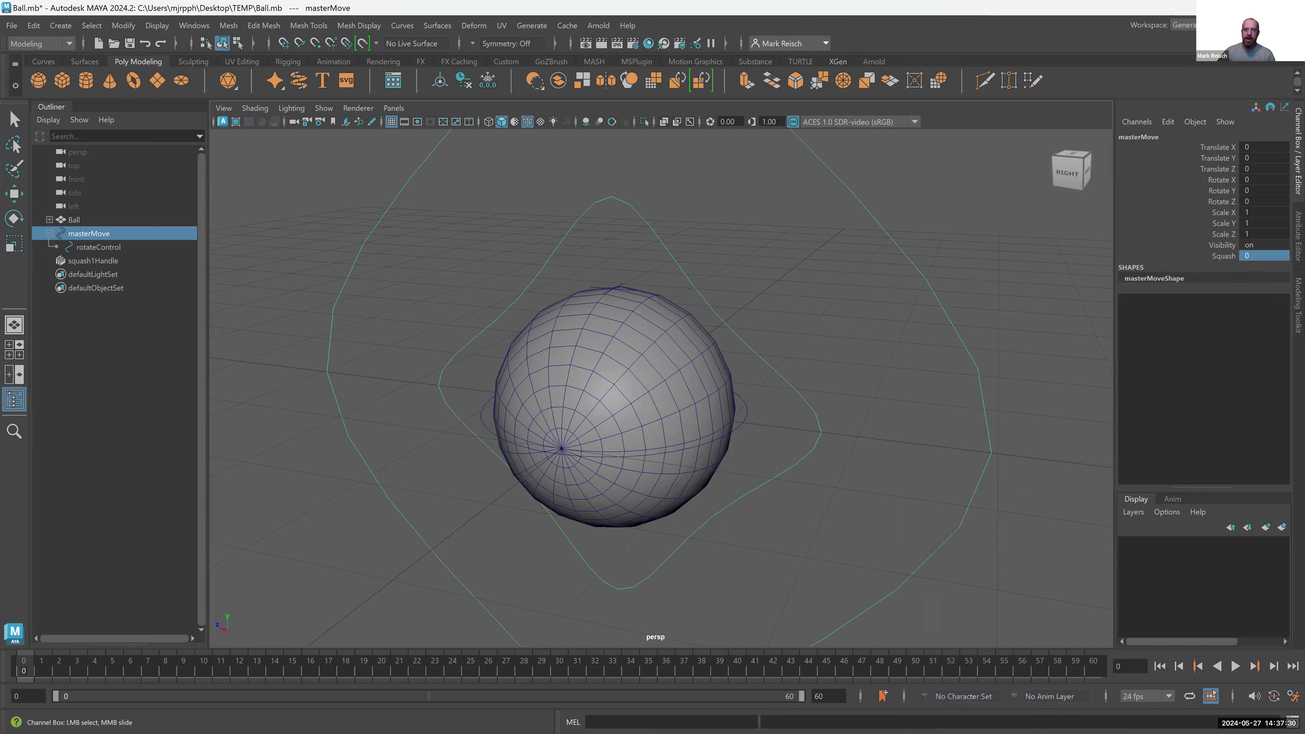
pyautogui.moveTo(1249, 260); pyautogui.dragTo(1249, 260, button='middle')
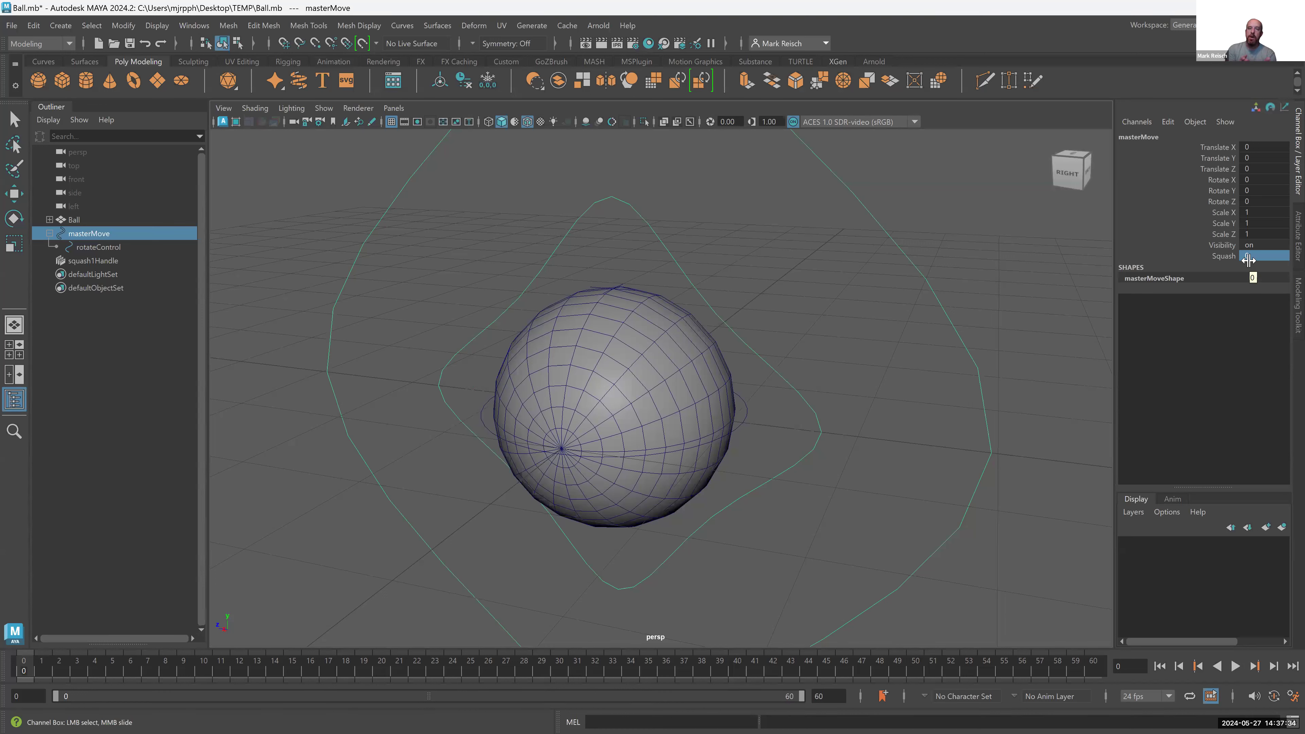
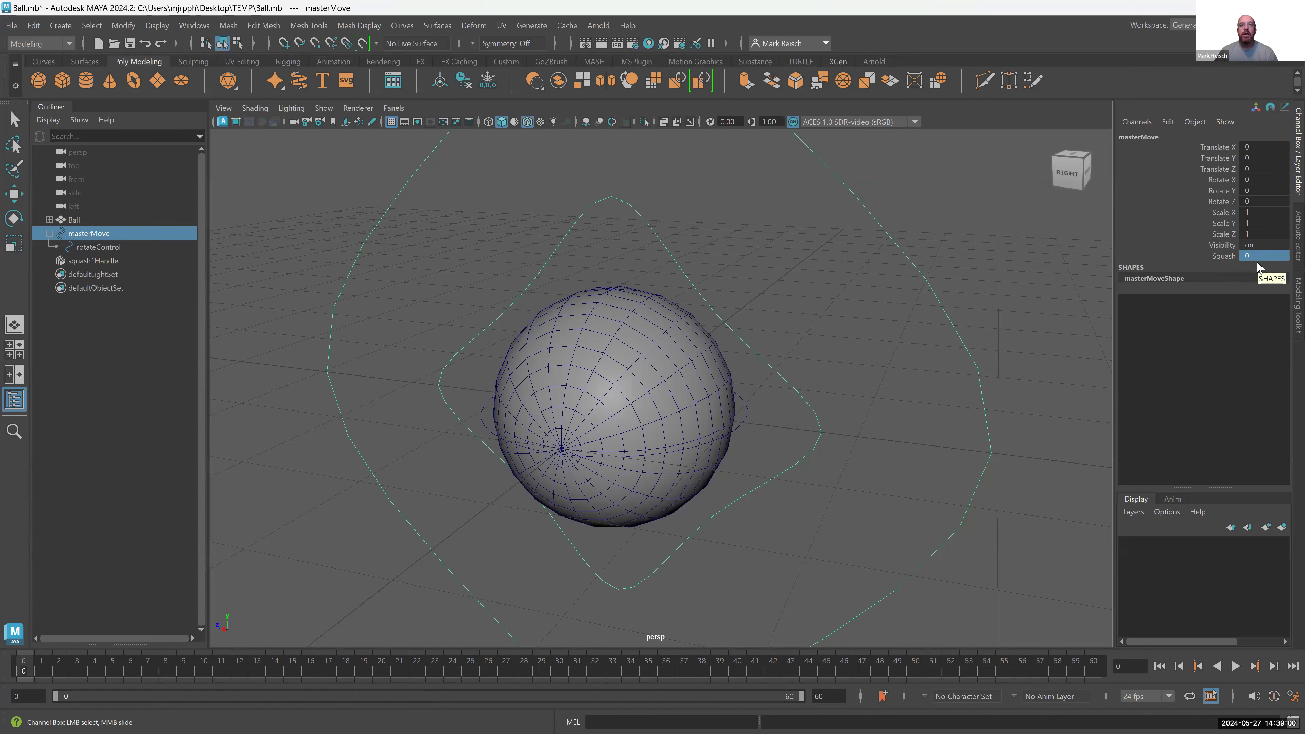
pyautogui.click(1225, 256)
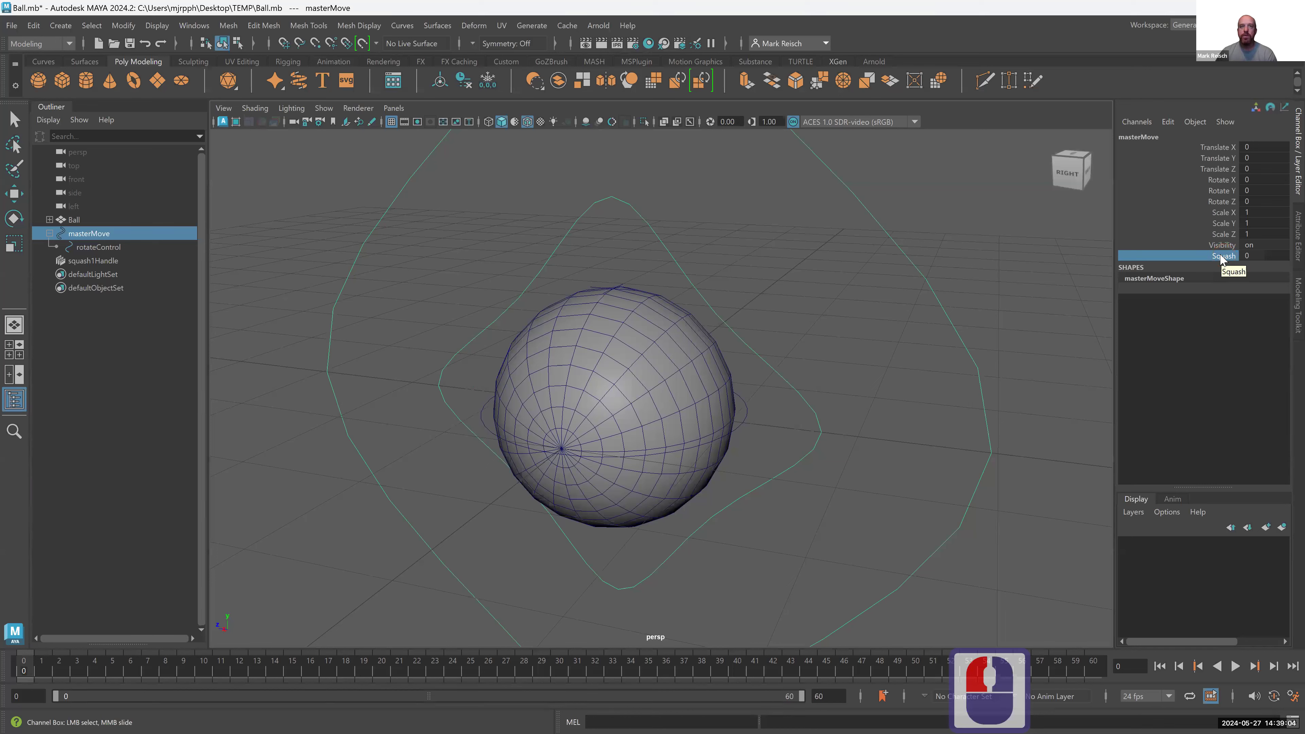
pyautogui.rightClick(1223, 257)
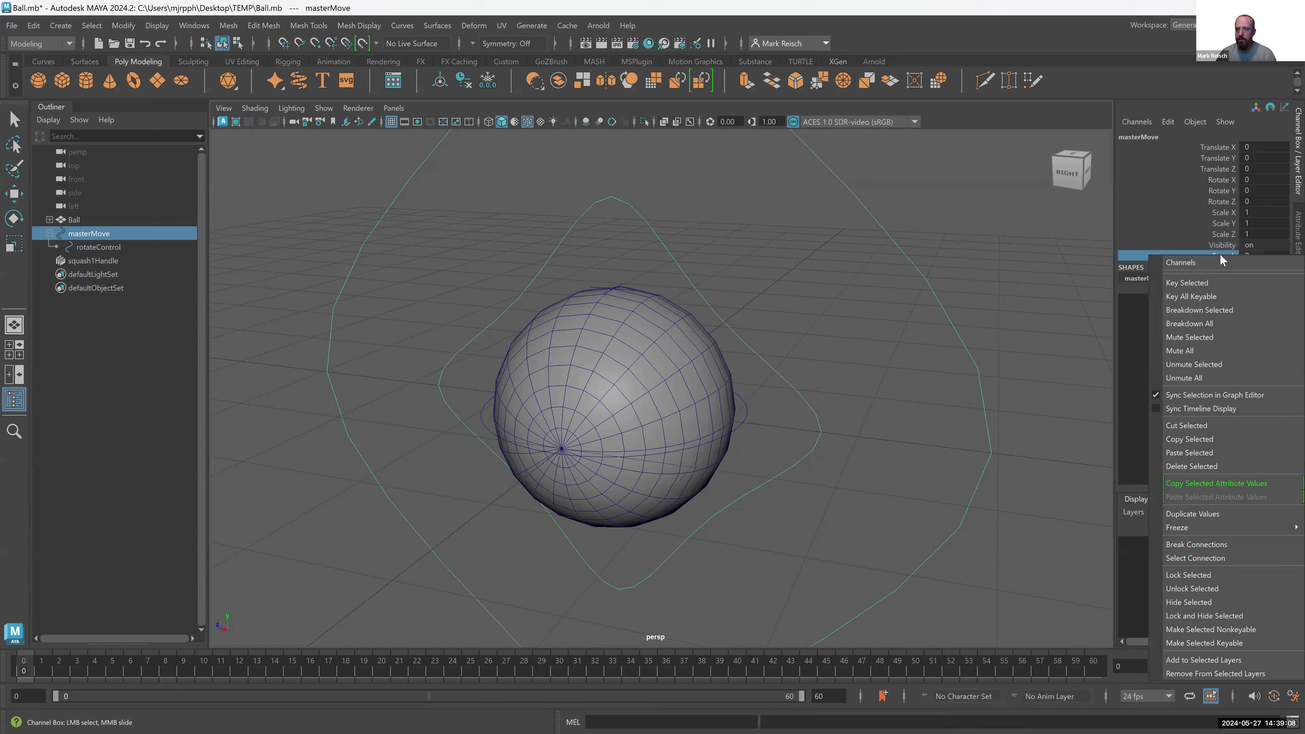
pyautogui.click(1169, 122)
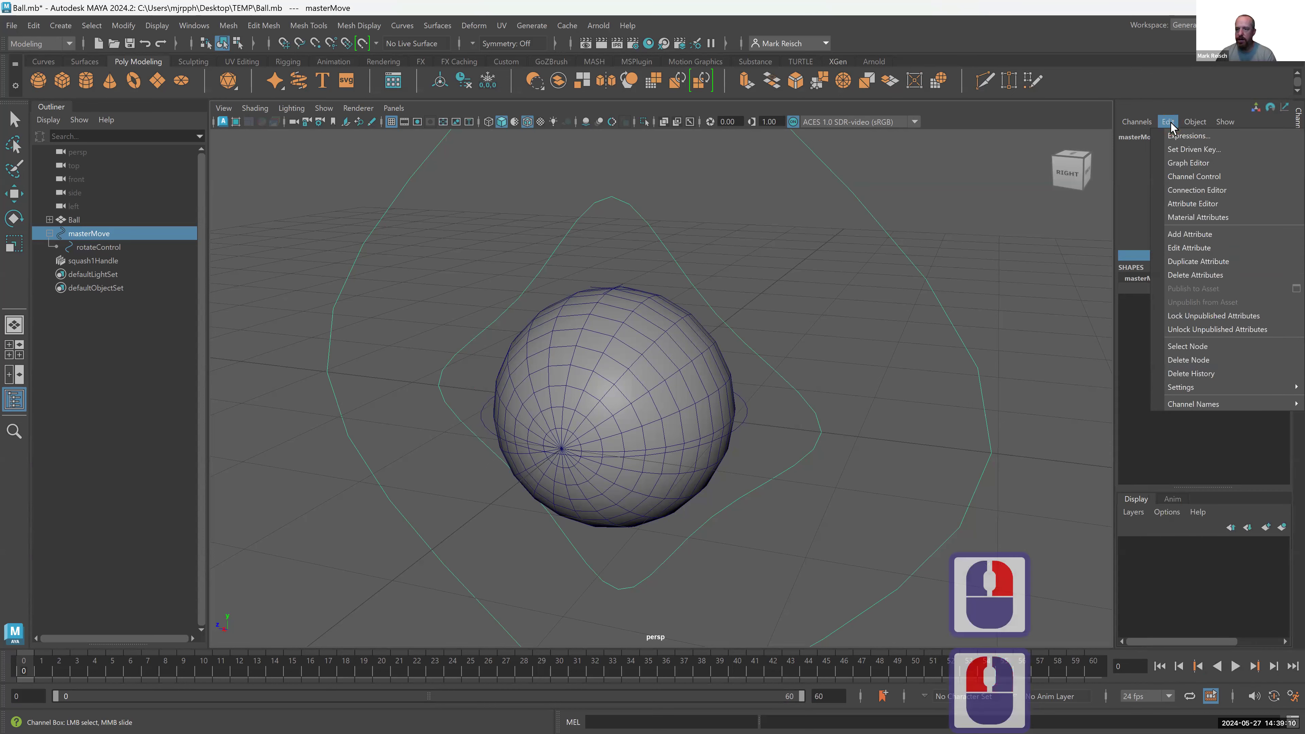
pyautogui.click(1191, 151)
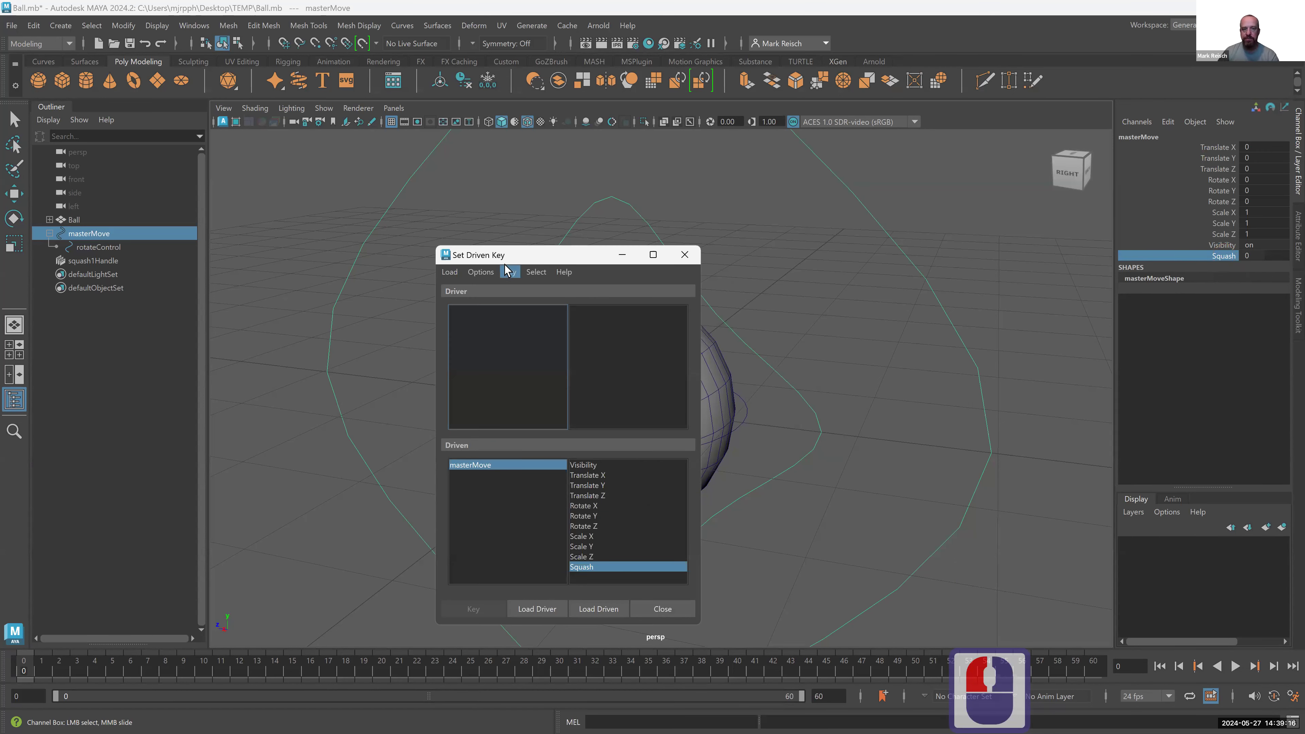
pyautogui.moveTo(521, 256); pyautogui.dragTo(661, 212)
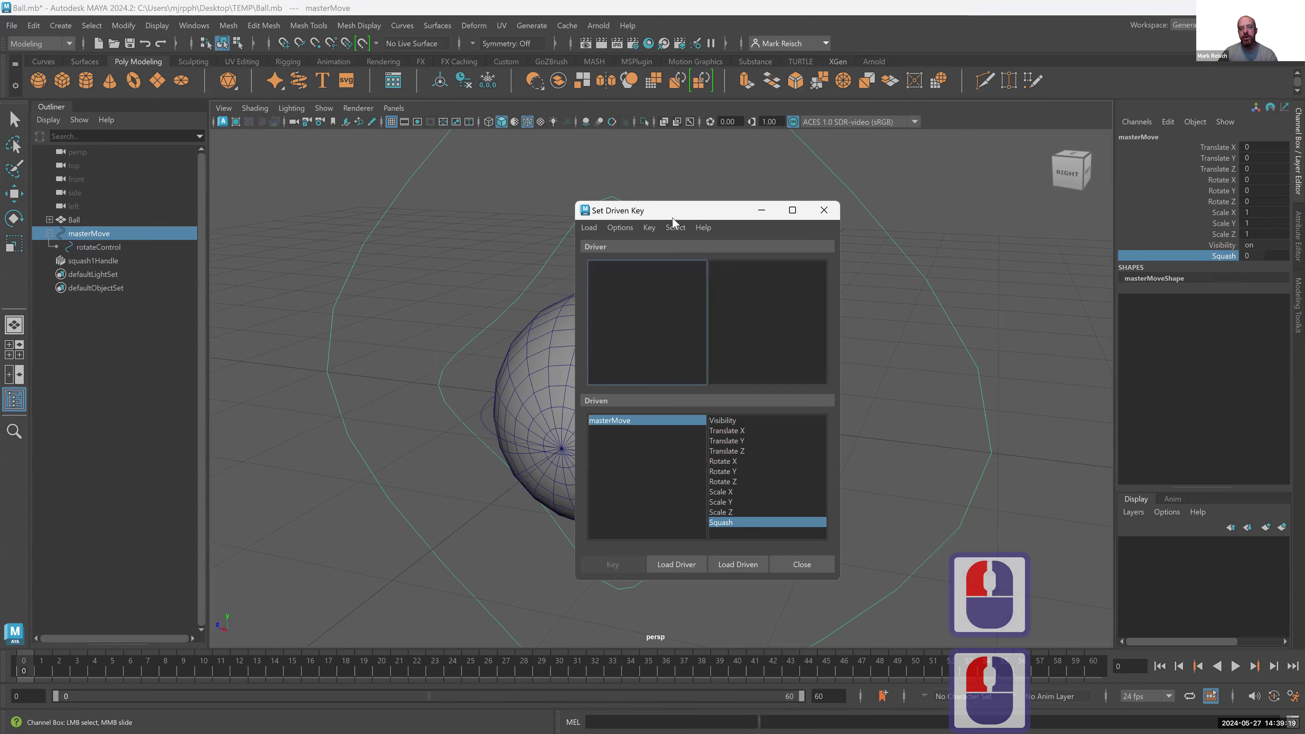
pyautogui.click(822, 211)
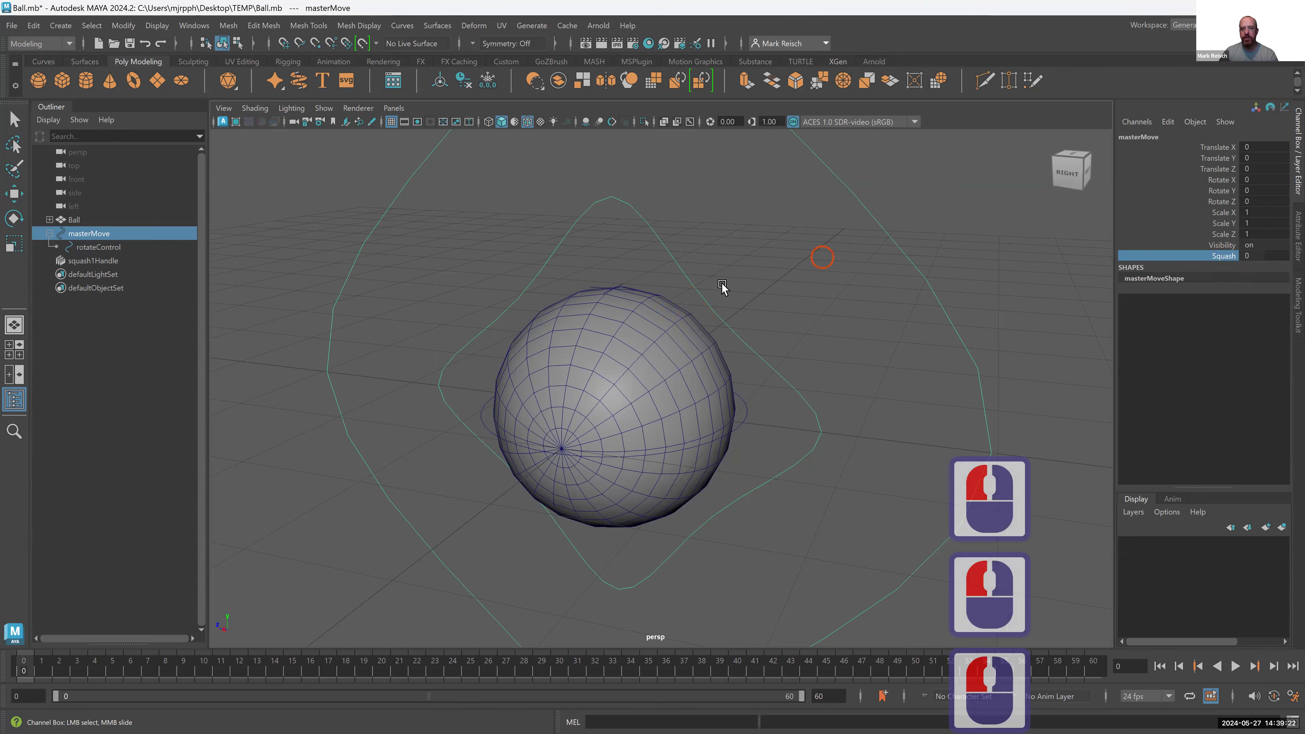
# - Open the Set Driven Key window, move it partly clear of the ball, and load masterMove as the driver
pyautogui.press('space')
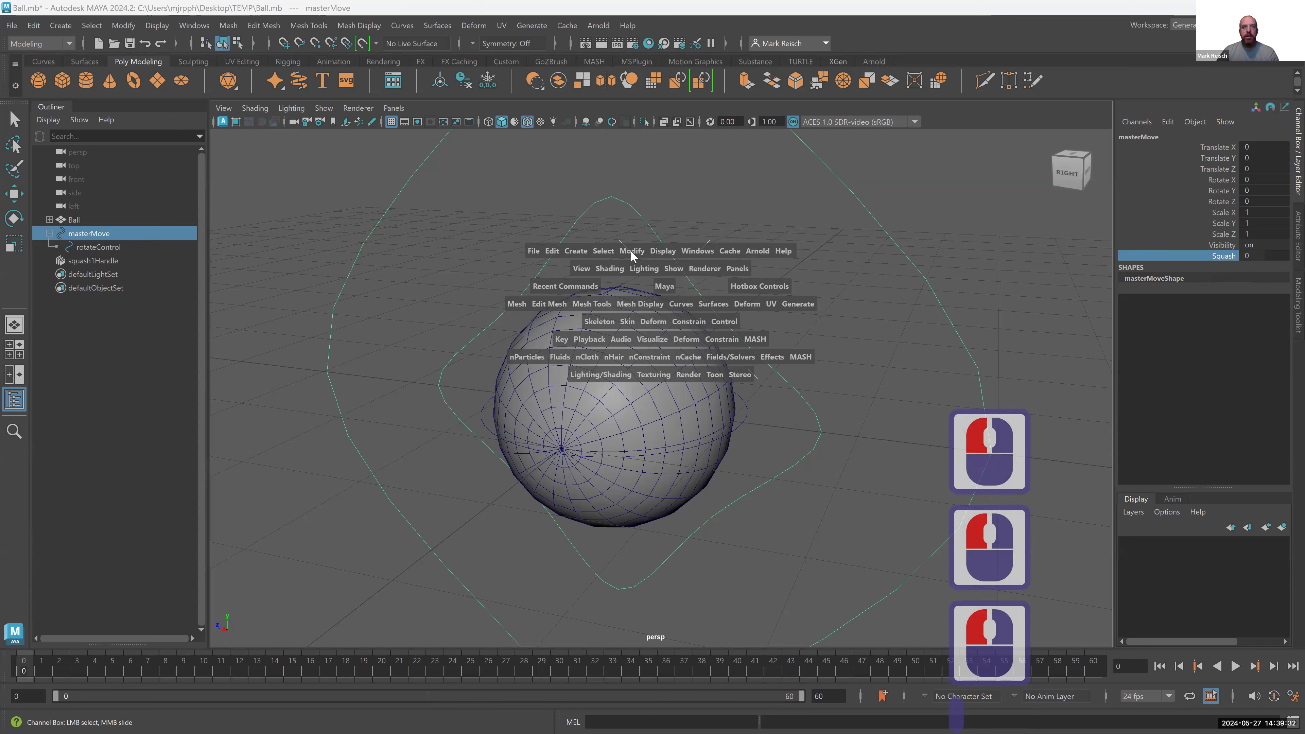
pyautogui.click(564, 343)
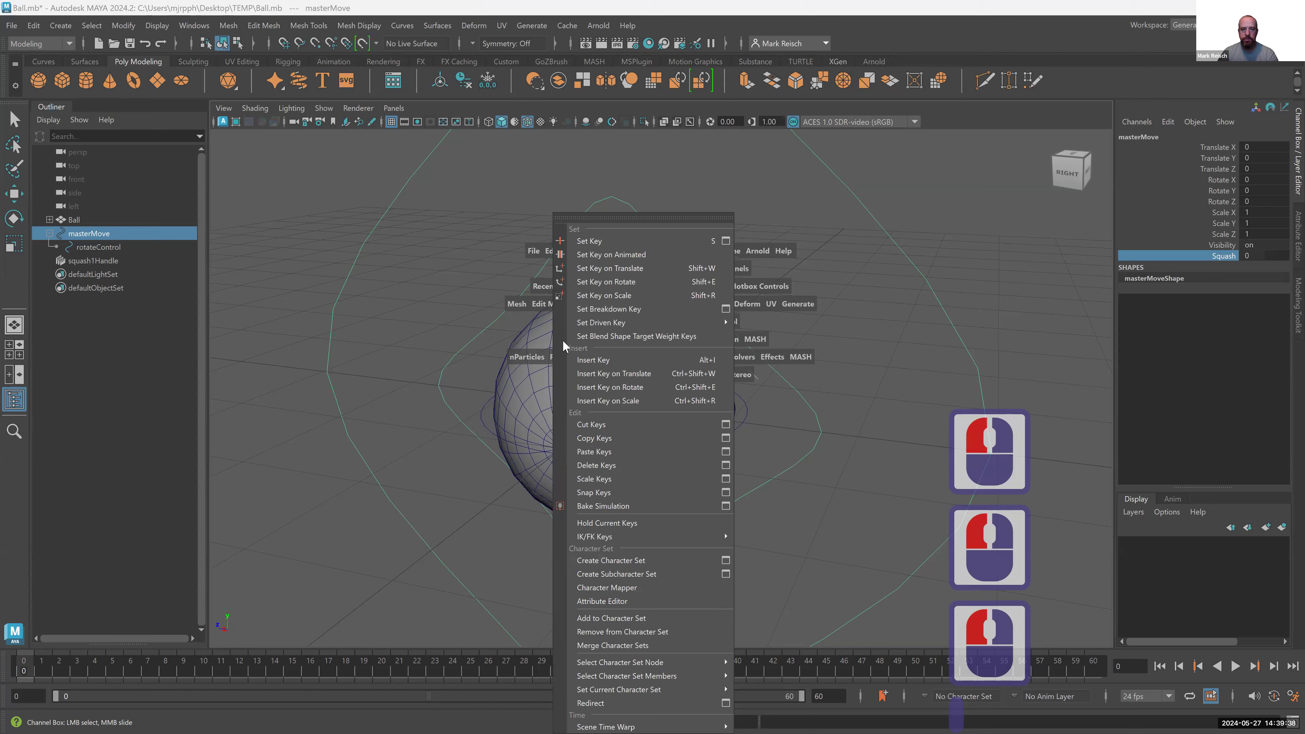
pyautogui.moveTo(630, 320)
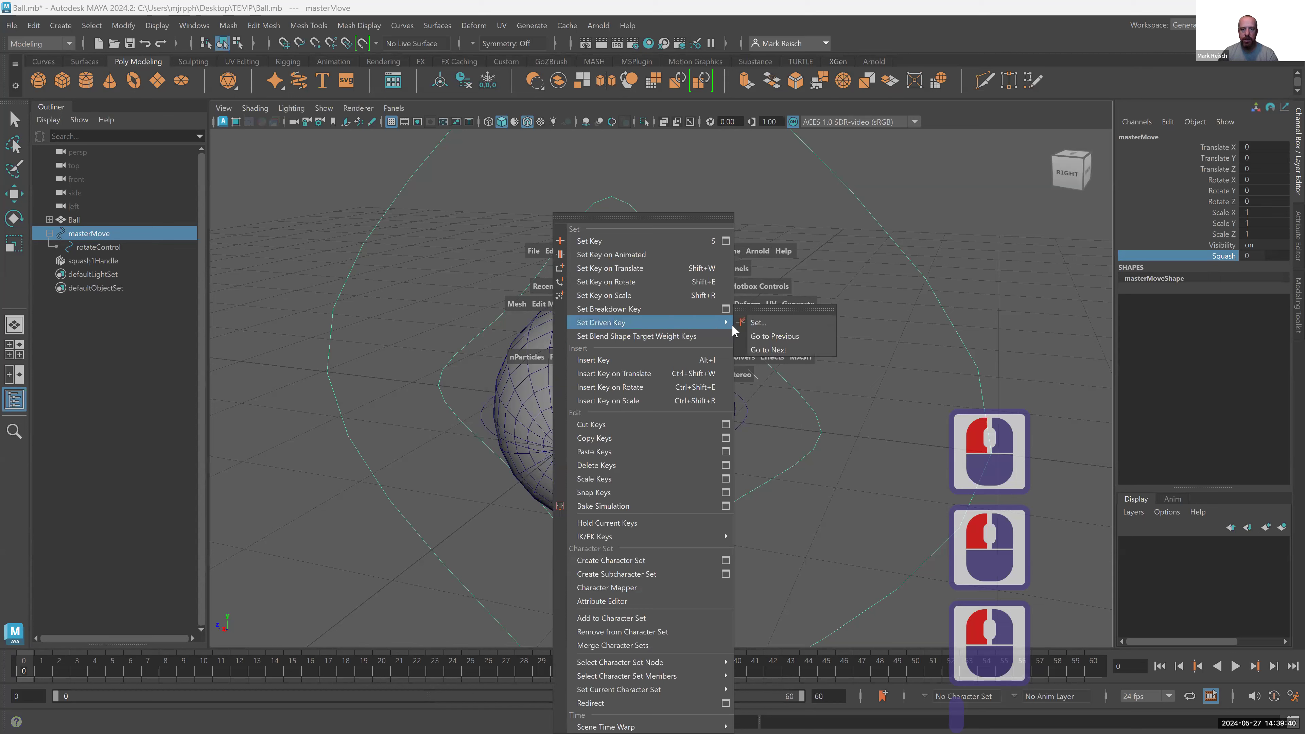
pyautogui.click(771, 323)
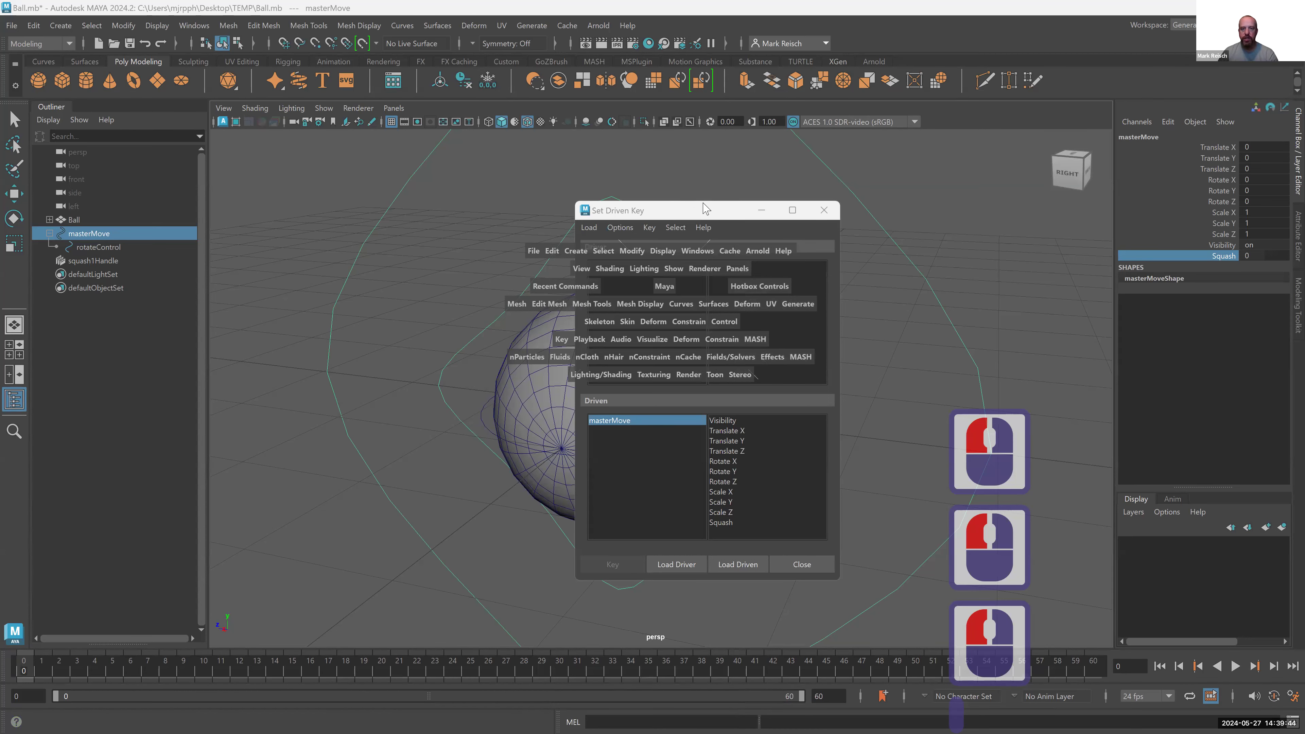
pyautogui.click(702, 210)
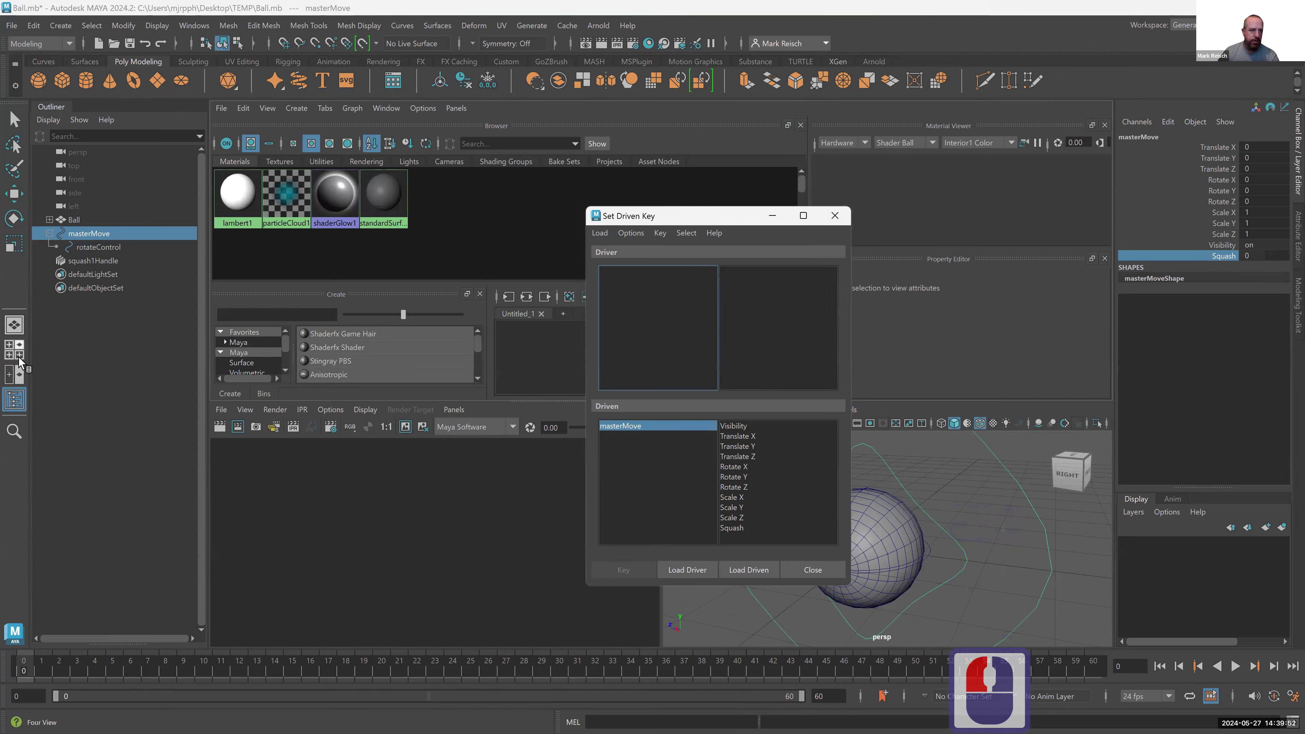
pyautogui.click(15, 325)
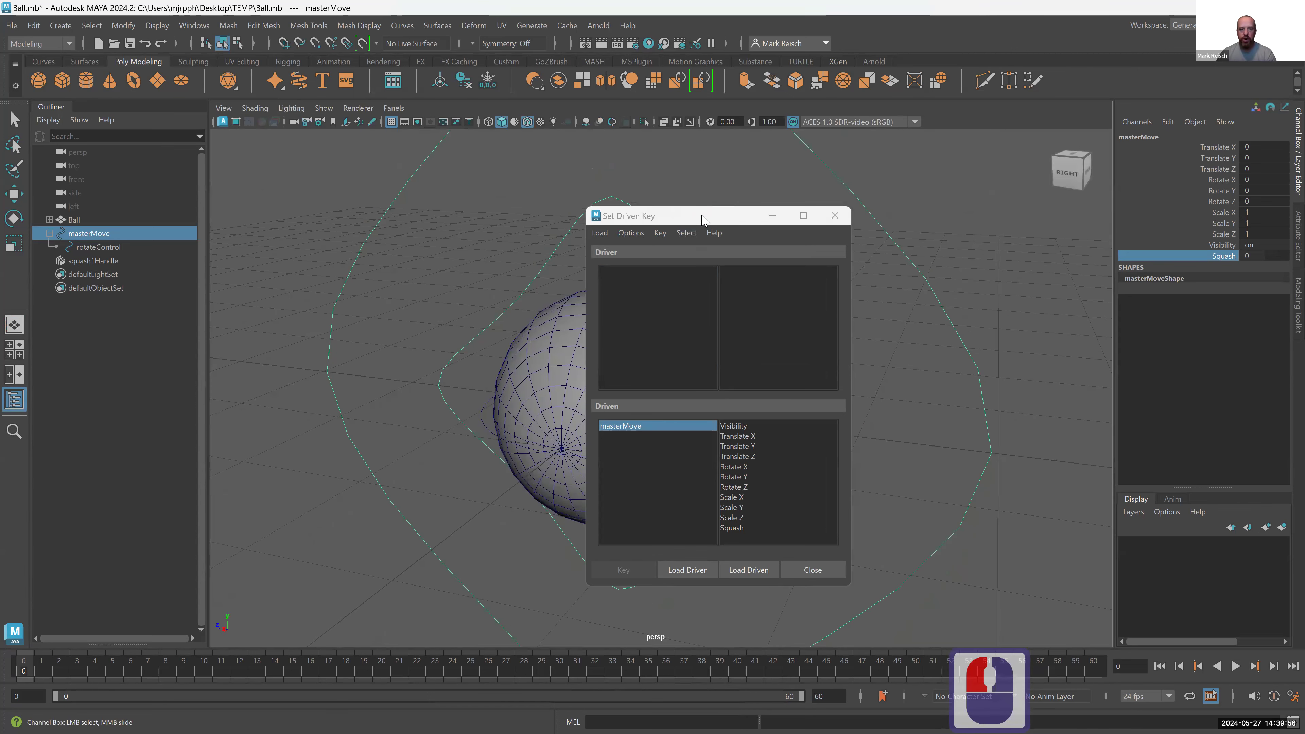
pyautogui.moveTo(702, 214); pyautogui.dragTo(733, 146)
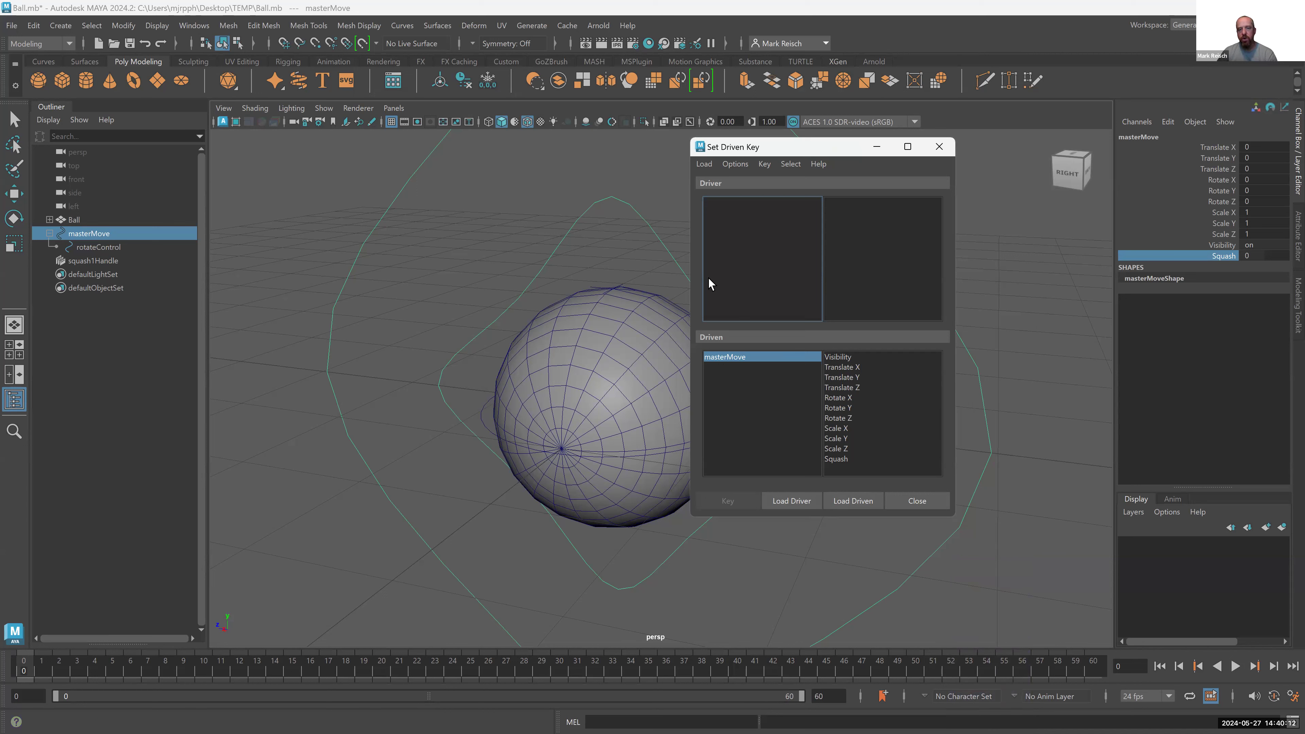
pyautogui.click(325, 206)
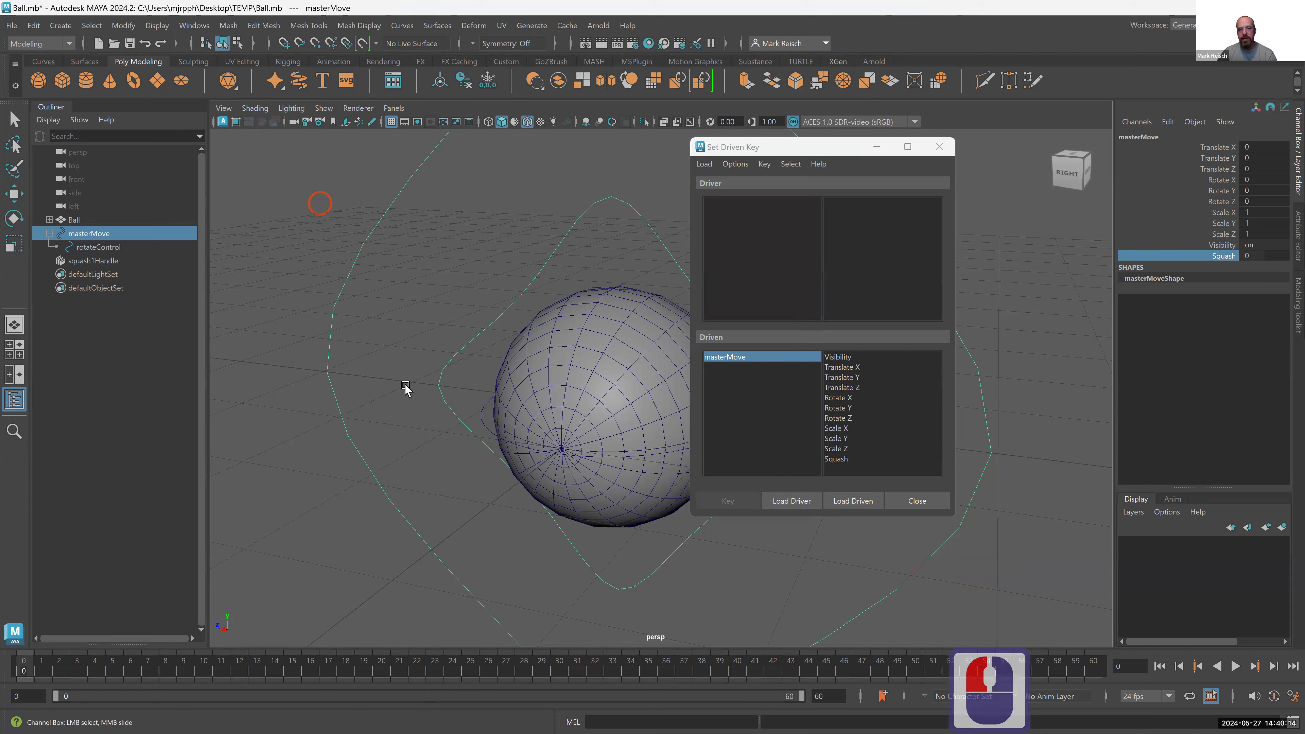
pyautogui.click(799, 502)
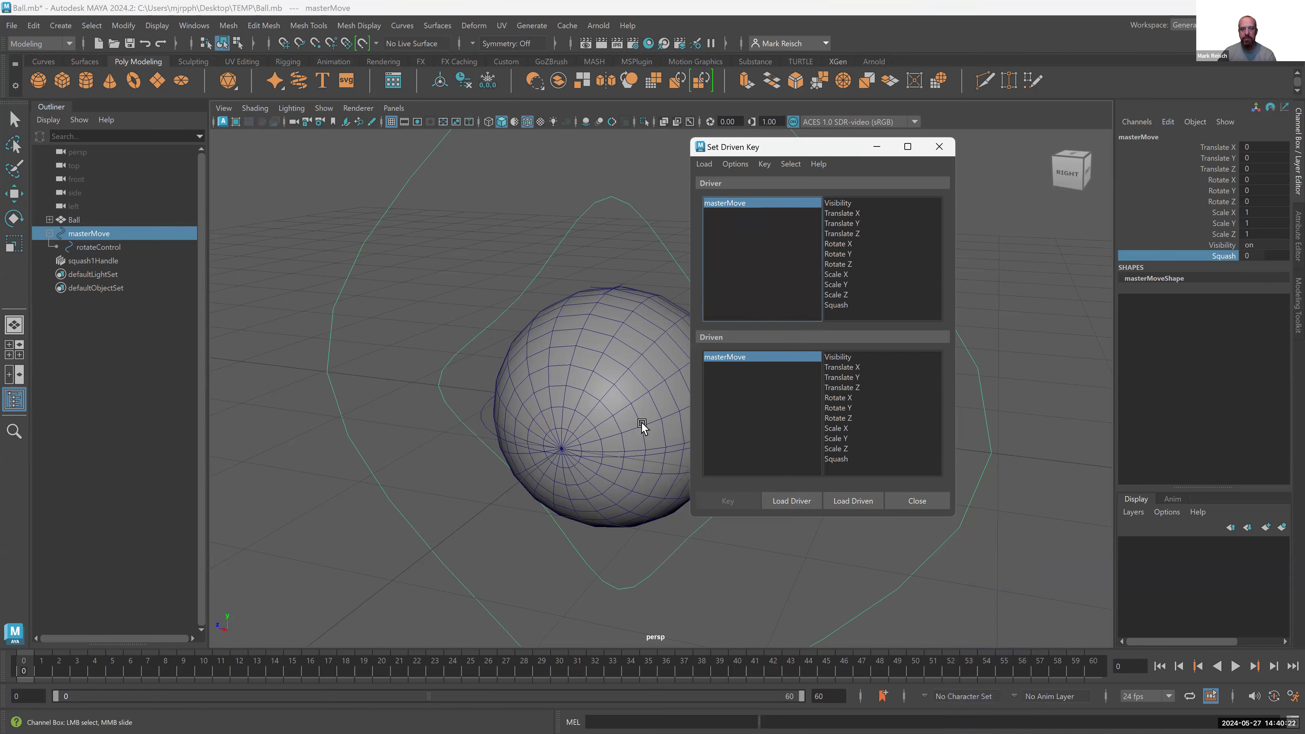
# - Select the squash deformer handle and load squash1Handle as the driven object
pyautogui.keyDown('alt'); pyautogui.moveTo(523, 389); pyautogui.dragTo(420, 384, button='middle'); pyautogui.keyUp('alt')
pyautogui.click(621, 405)
pyautogui.click(622, 405)
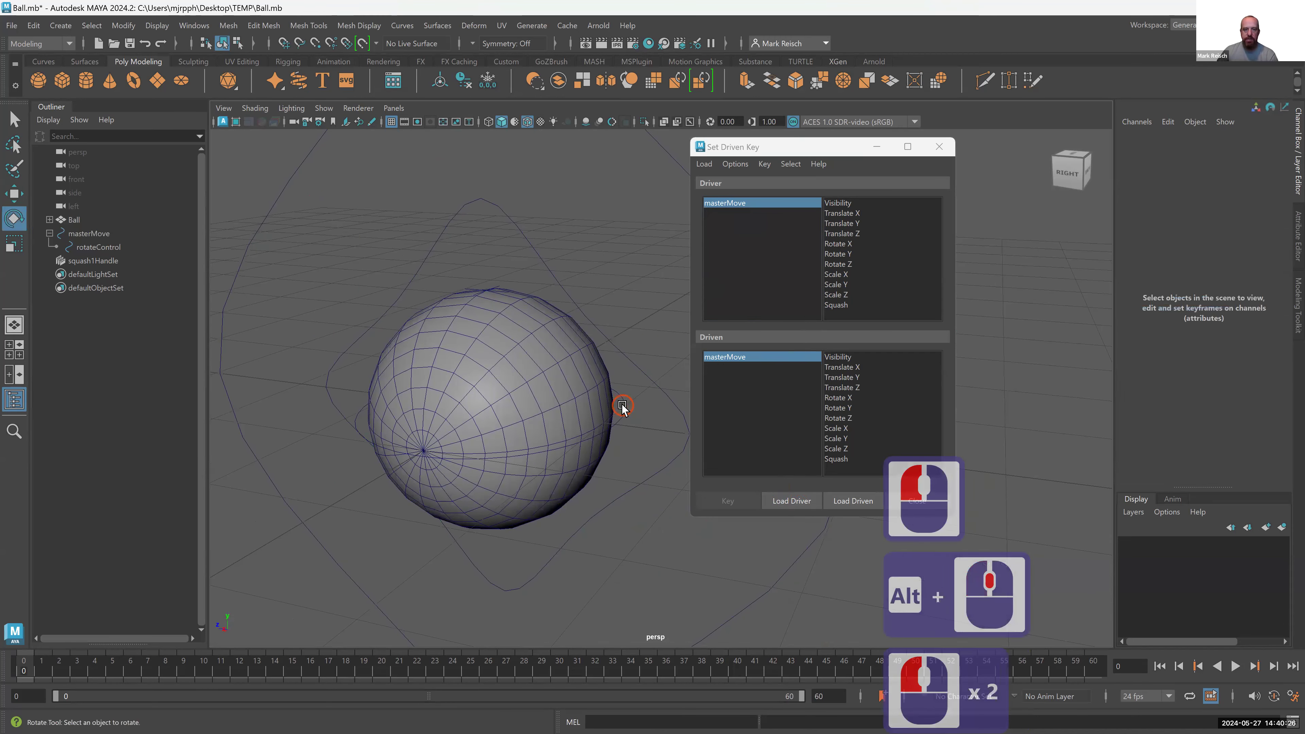
pyautogui.click(623, 405)
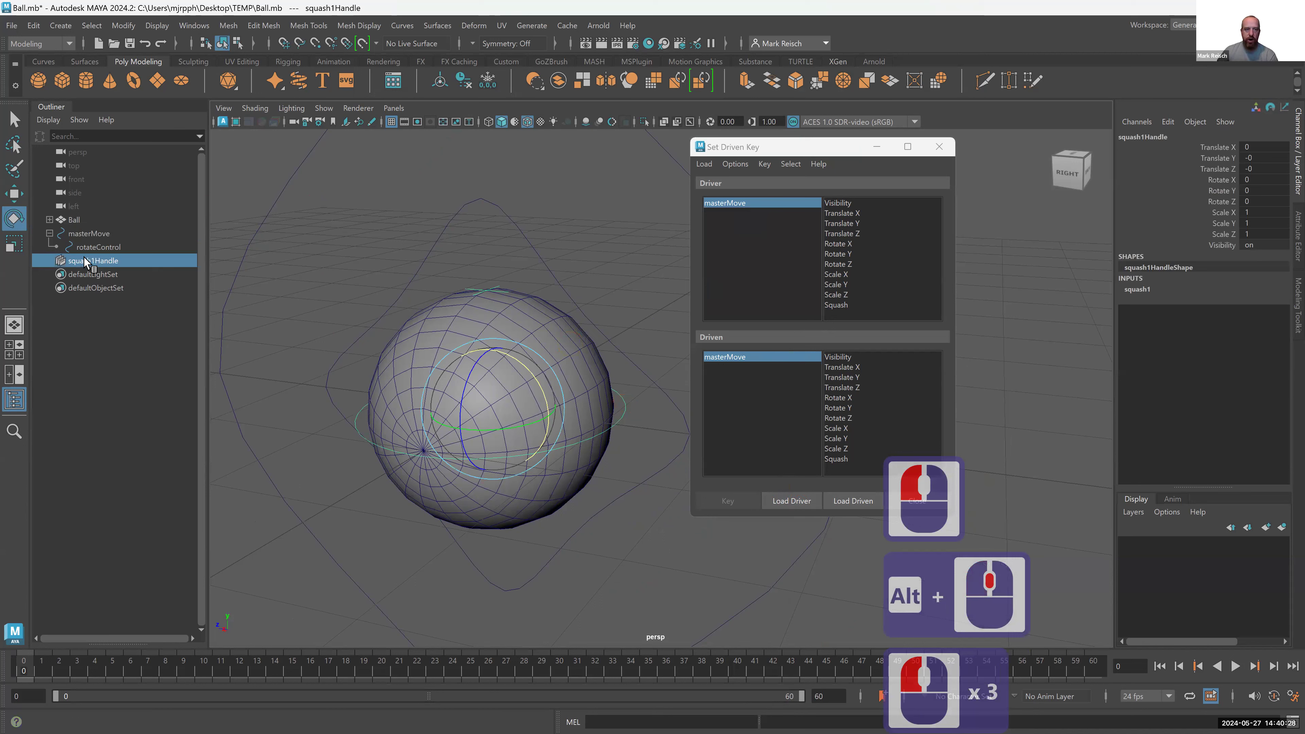
pyautogui.click(863, 497)
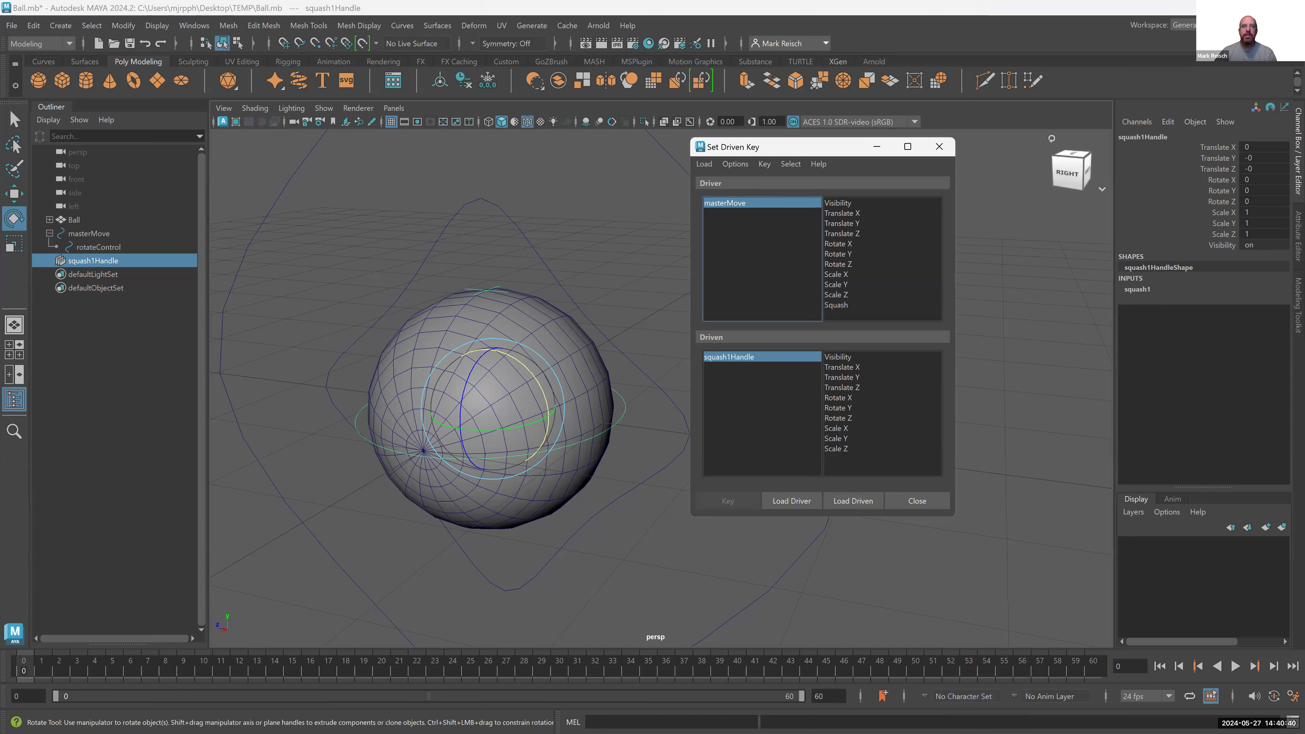
pyautogui.scroll(-8, 883, 414)
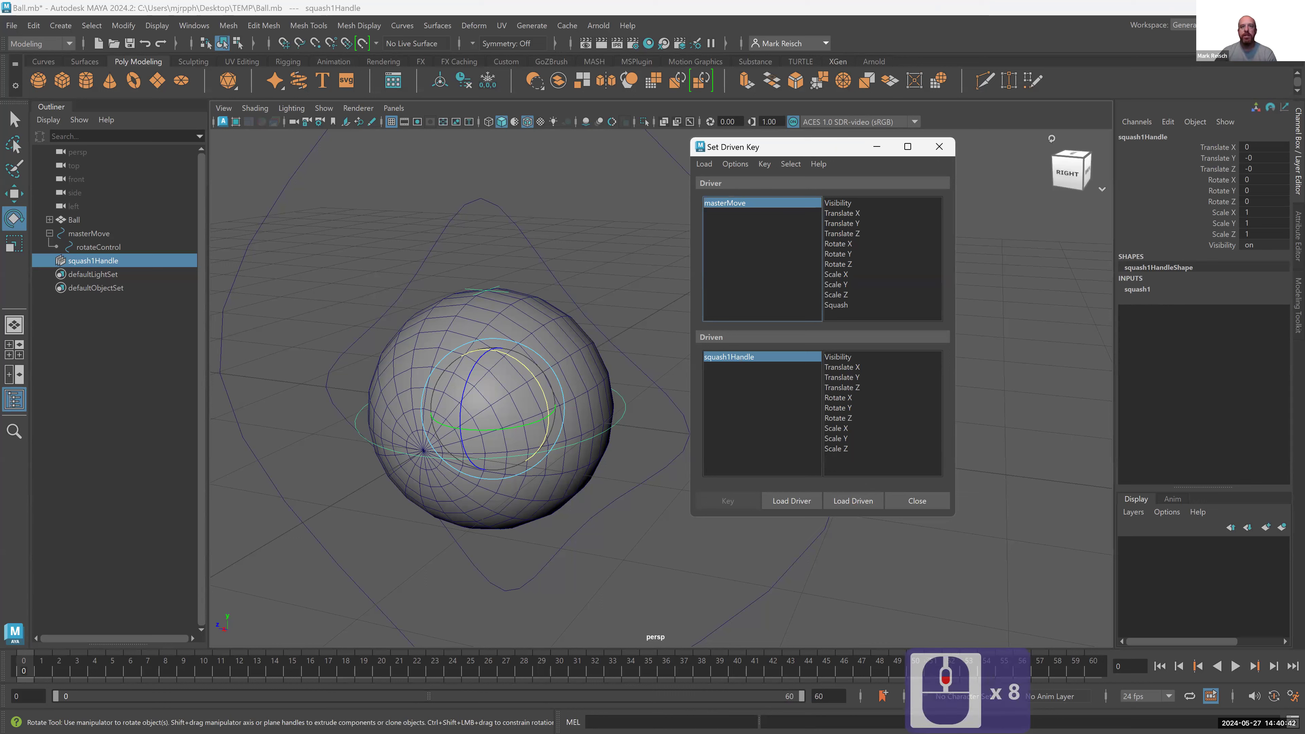
pyautogui.scroll(-1, 1098, 589)
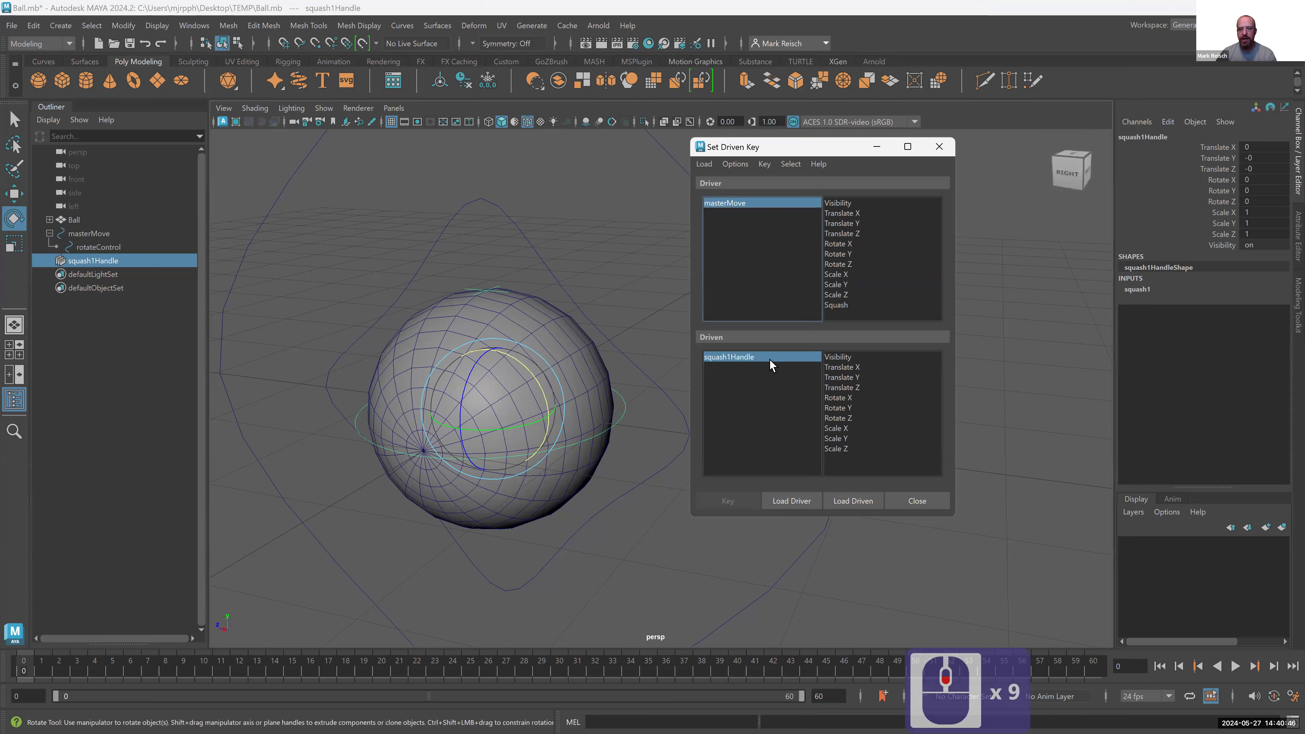
# - Expose the handle's squash1 input with its Factor channel, reload the driven list, and choose squash1 in it
pyautogui.click(1140, 290)
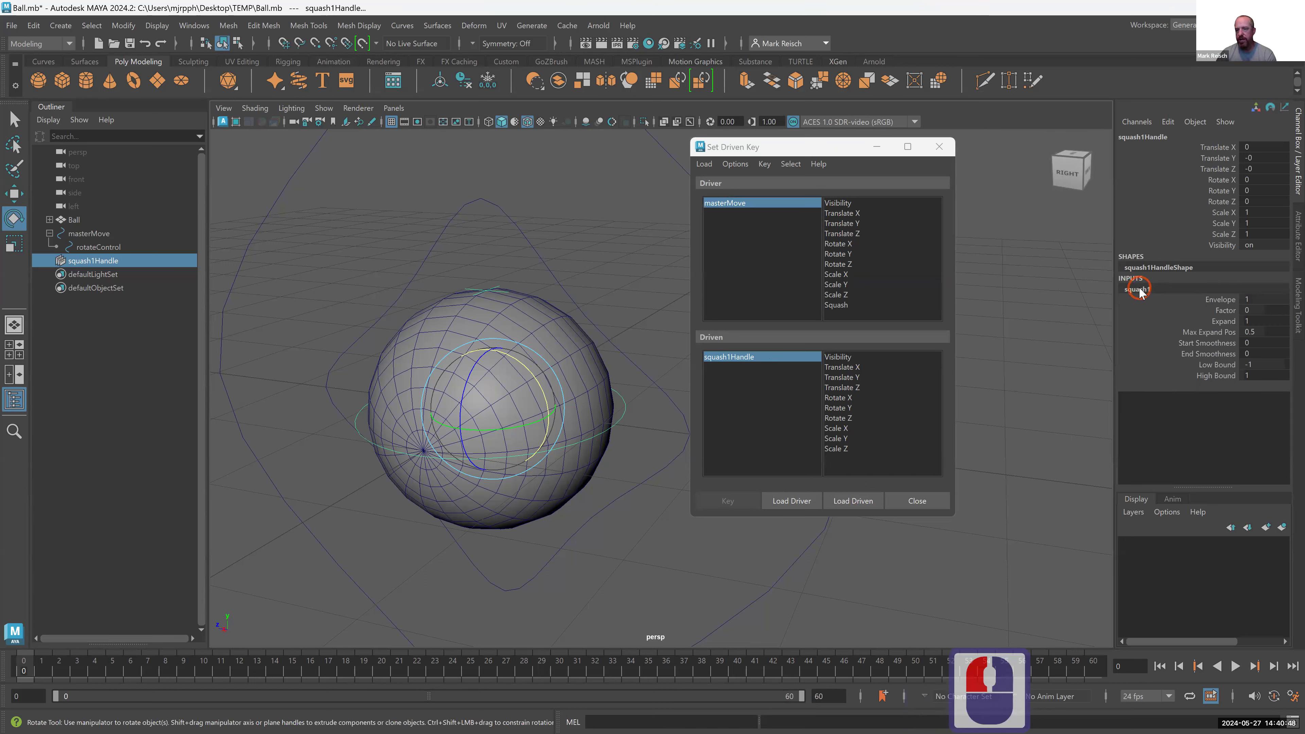
pyautogui.click(1224, 310)
pyautogui.rightClick(1222, 312)
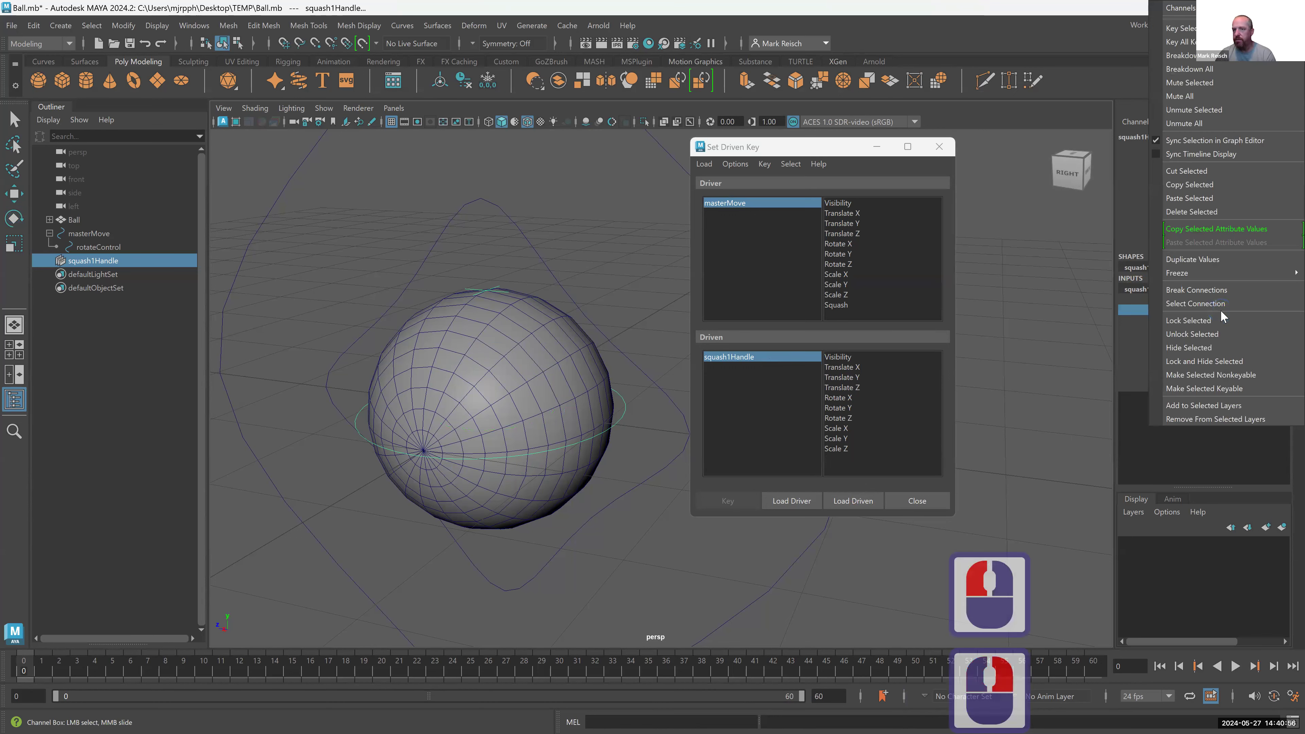
pyautogui.click(1143, 312)
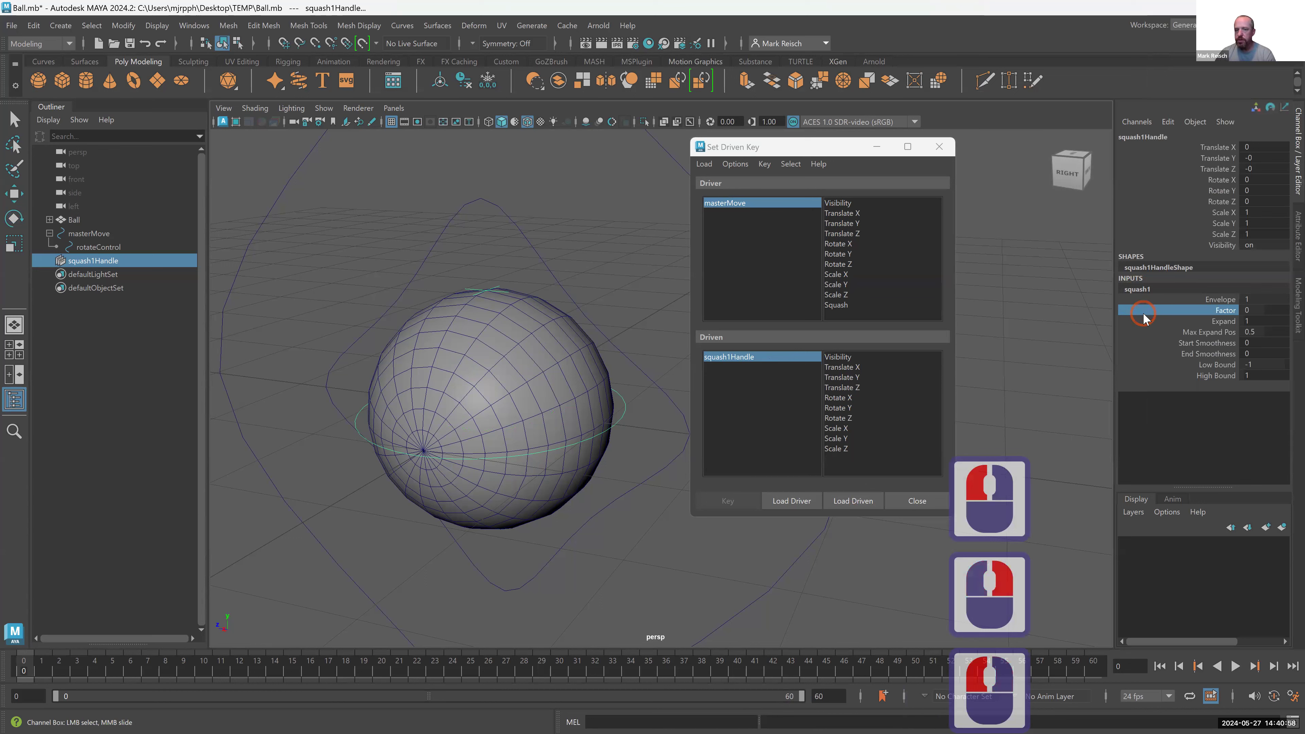
pyautogui.click(851, 502)
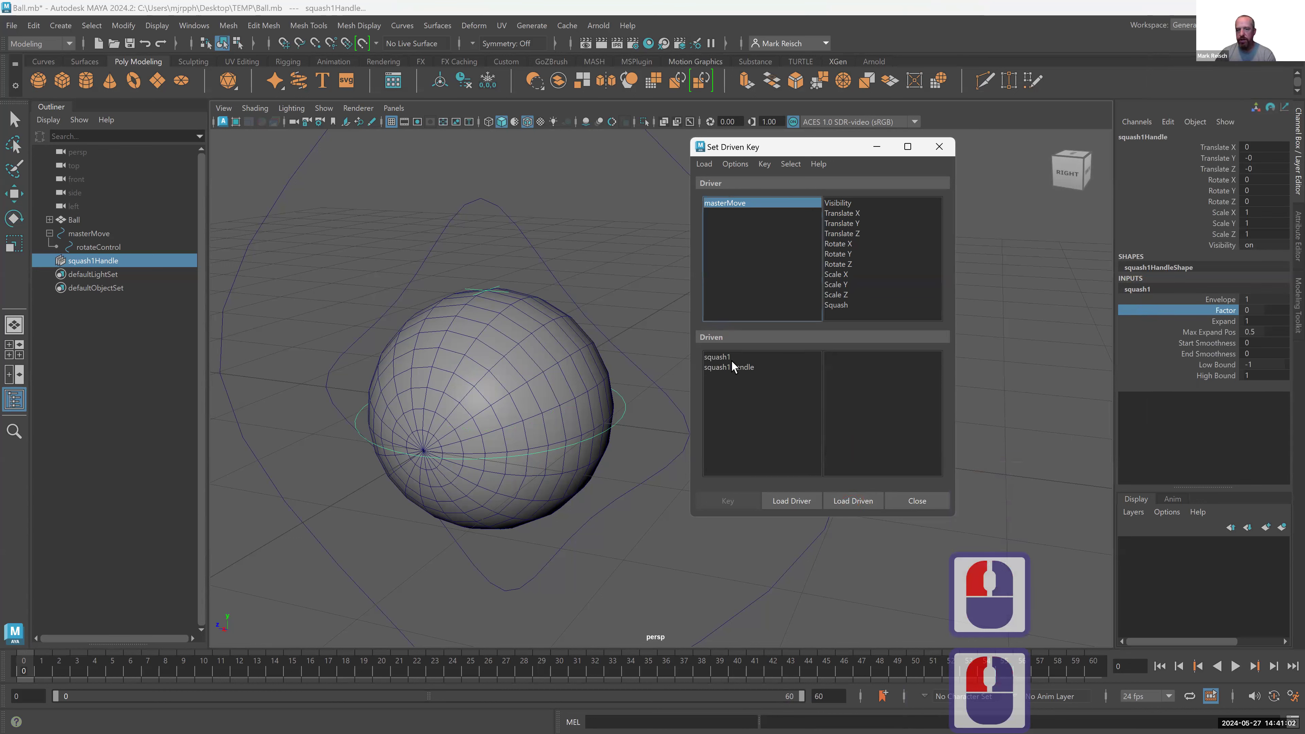
pyautogui.click(731, 357)
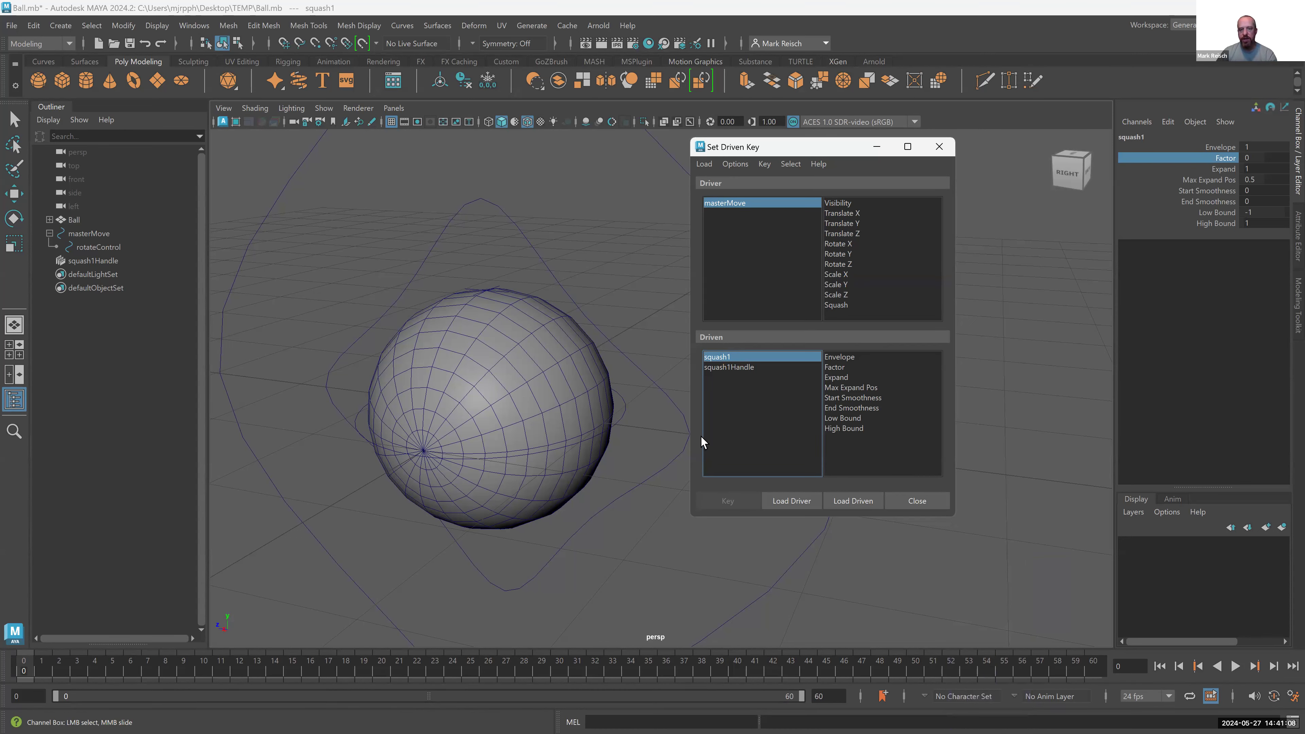
# - Reselect the squash deformer handle, expand its squash1 input channels, and load the driven objects again
pyautogui.click(623, 408)
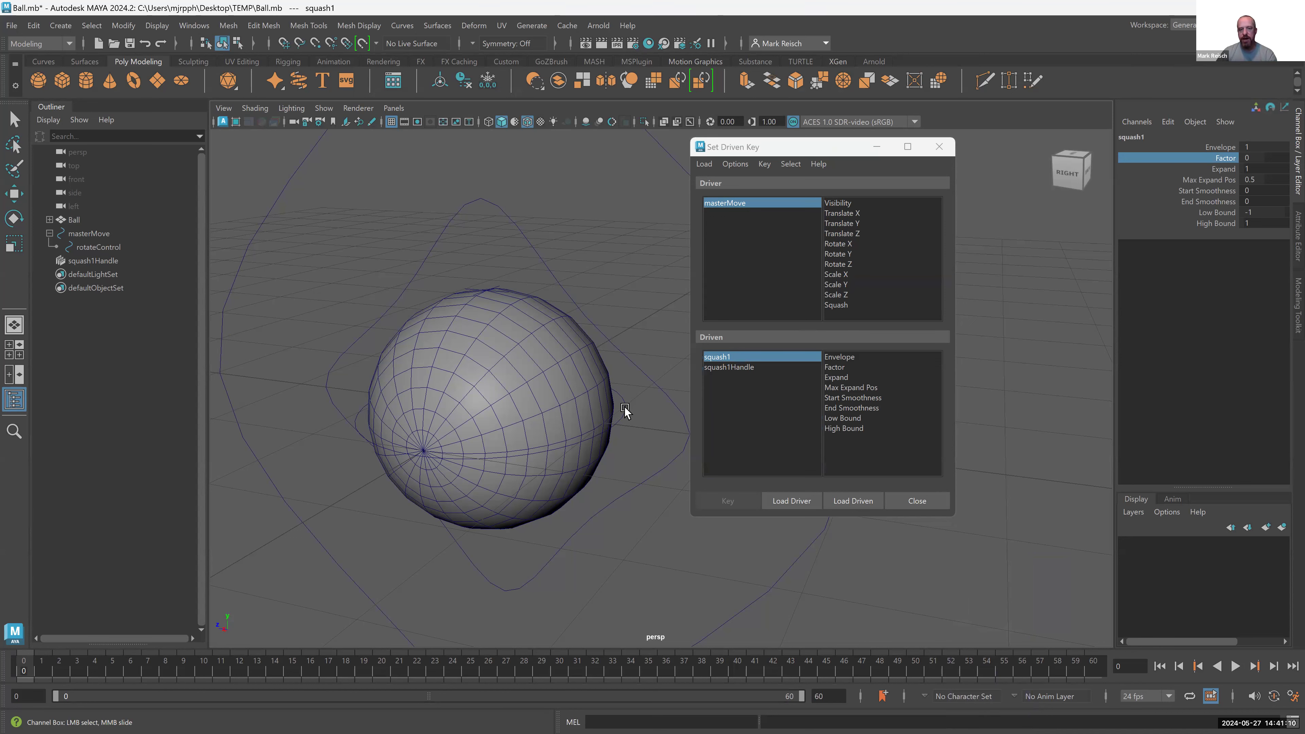
pyautogui.press('e')
pyautogui.click(1135, 291)
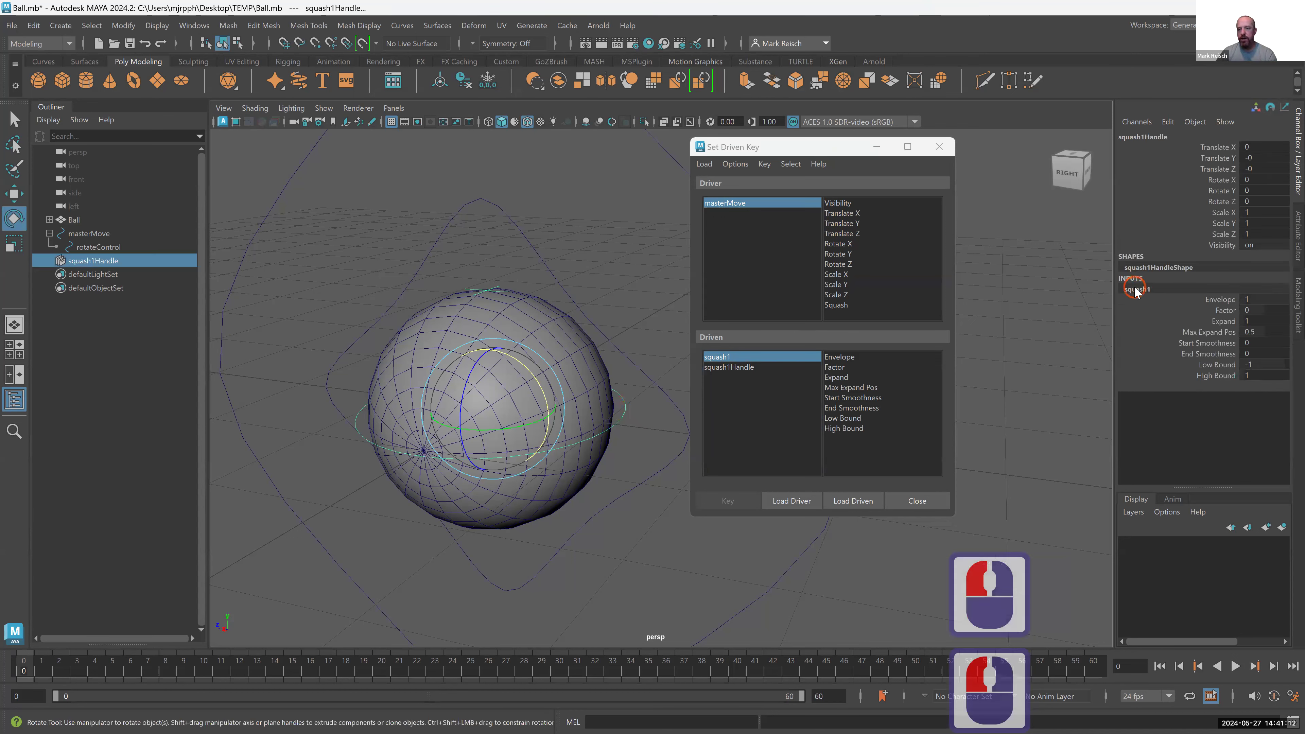
pyautogui.click(859, 500)
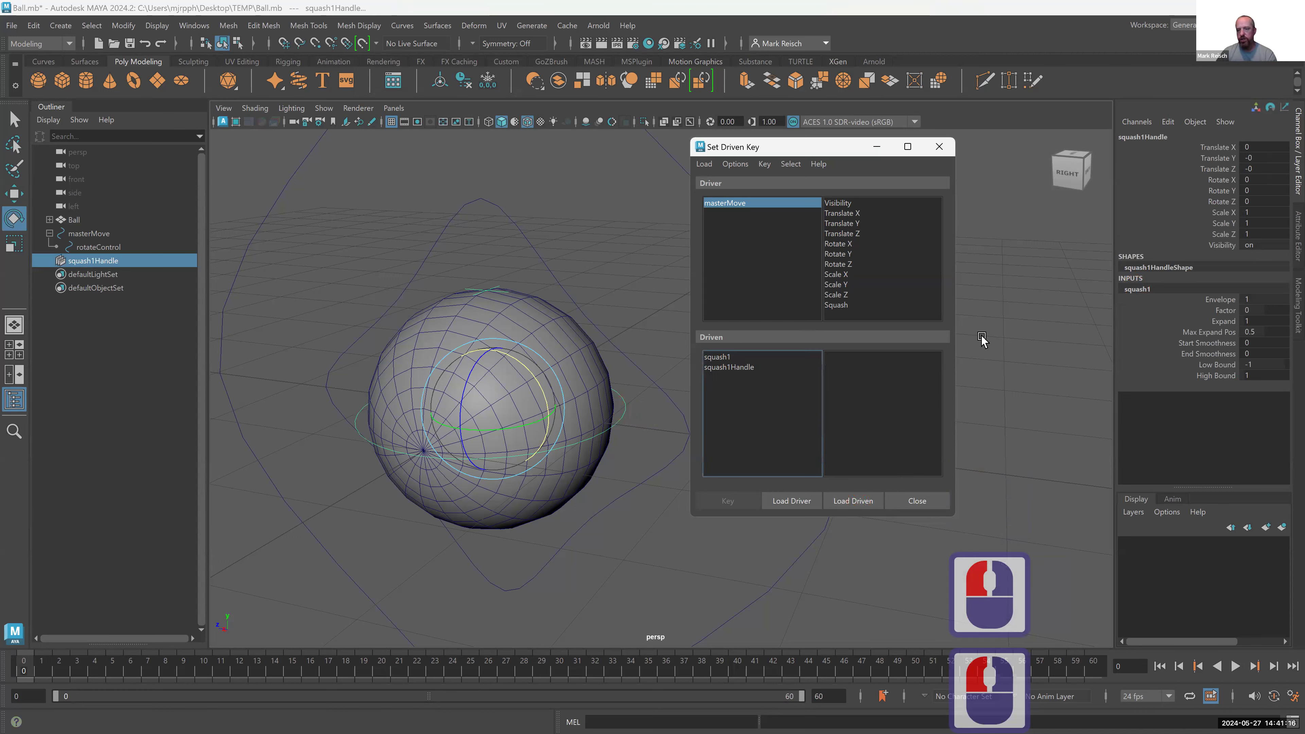
# - Set a driven key with masterMove's Squash as driver and squash1's Factor as driven, both at 0
pyautogui.click(722, 357)
pyautogui.click(834, 367)
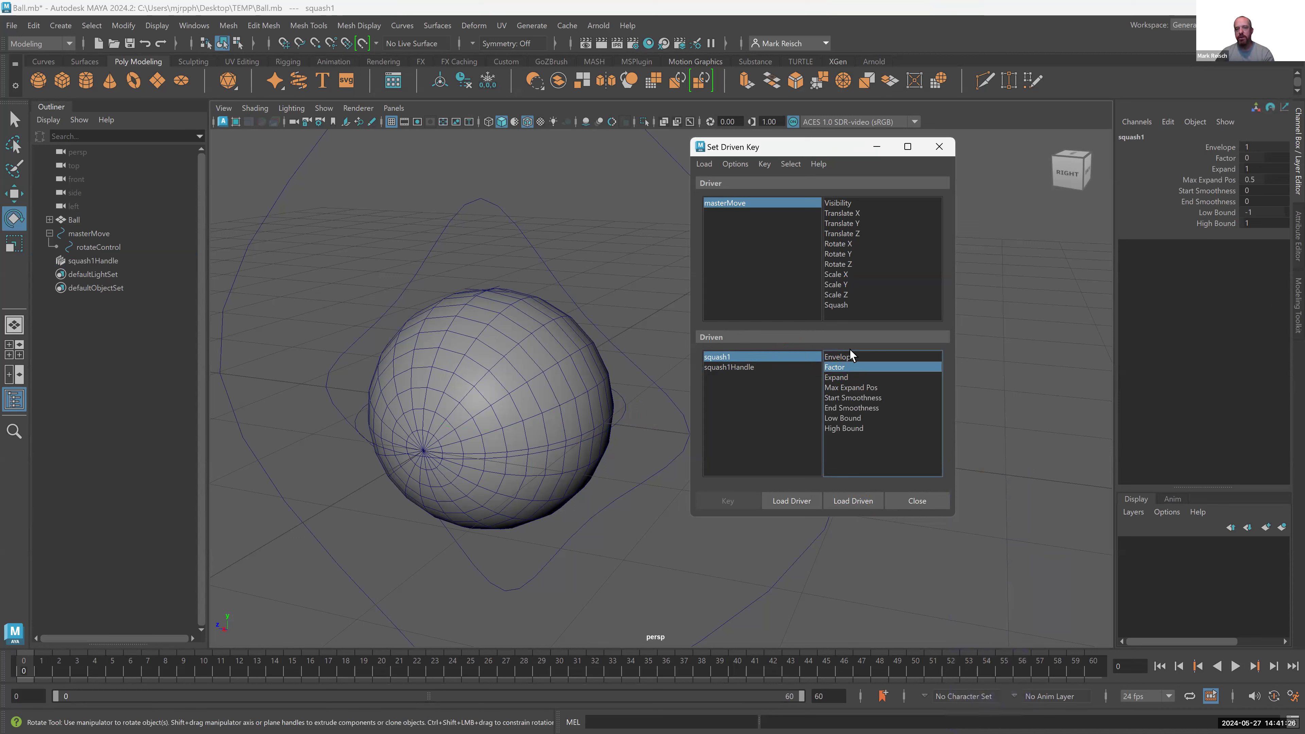
pyautogui.click(726, 208)
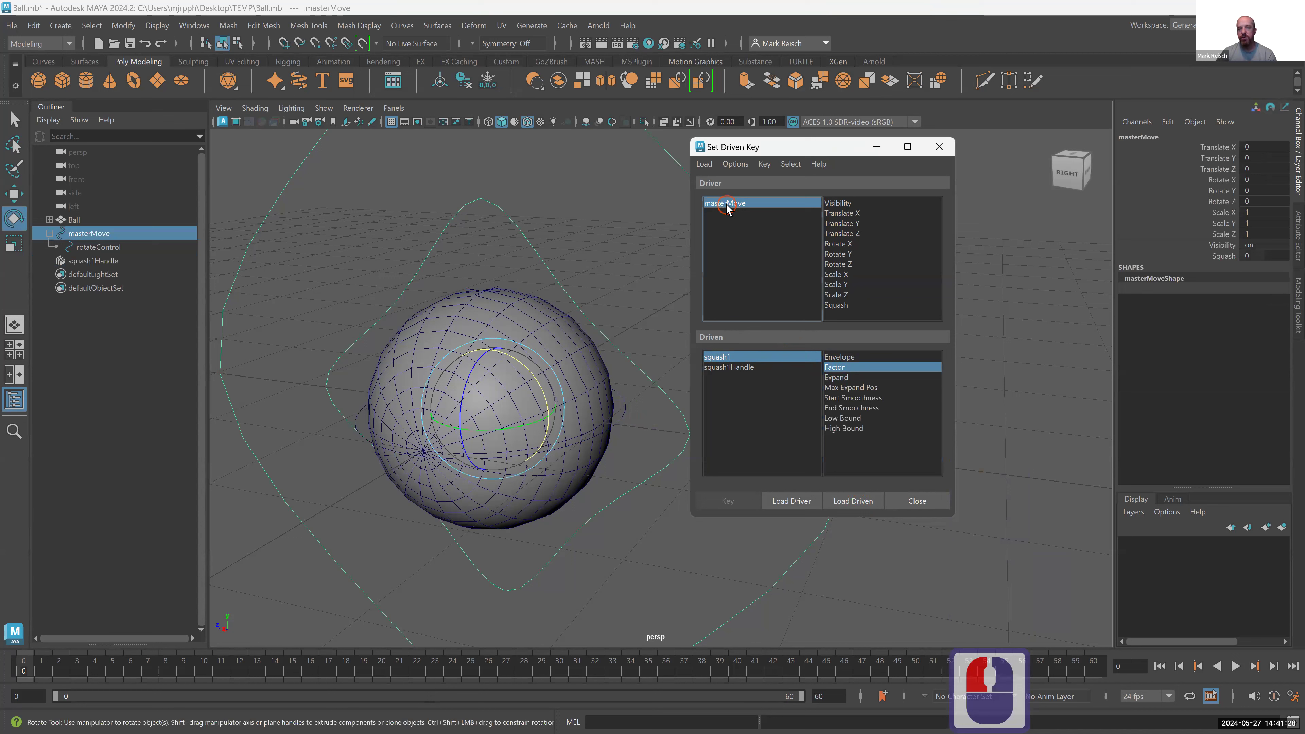
pyautogui.click(829, 306)
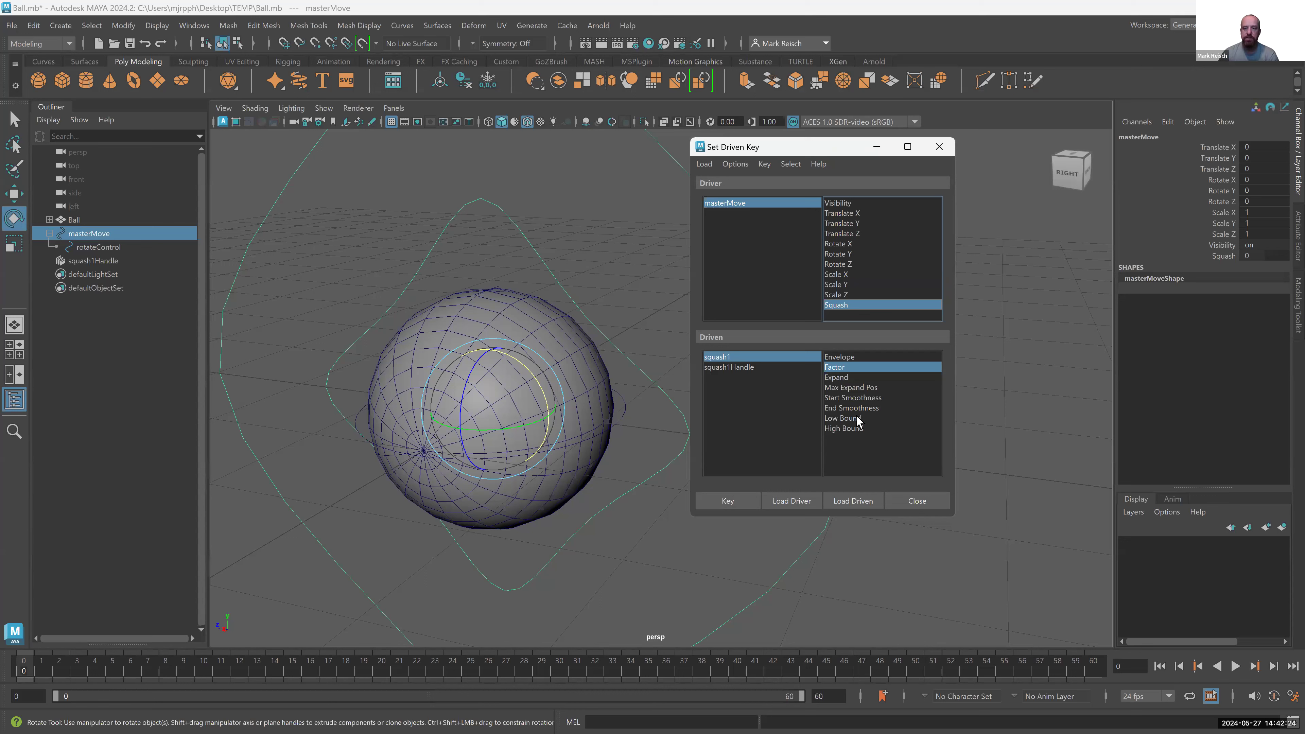
pyautogui.click(755, 503)
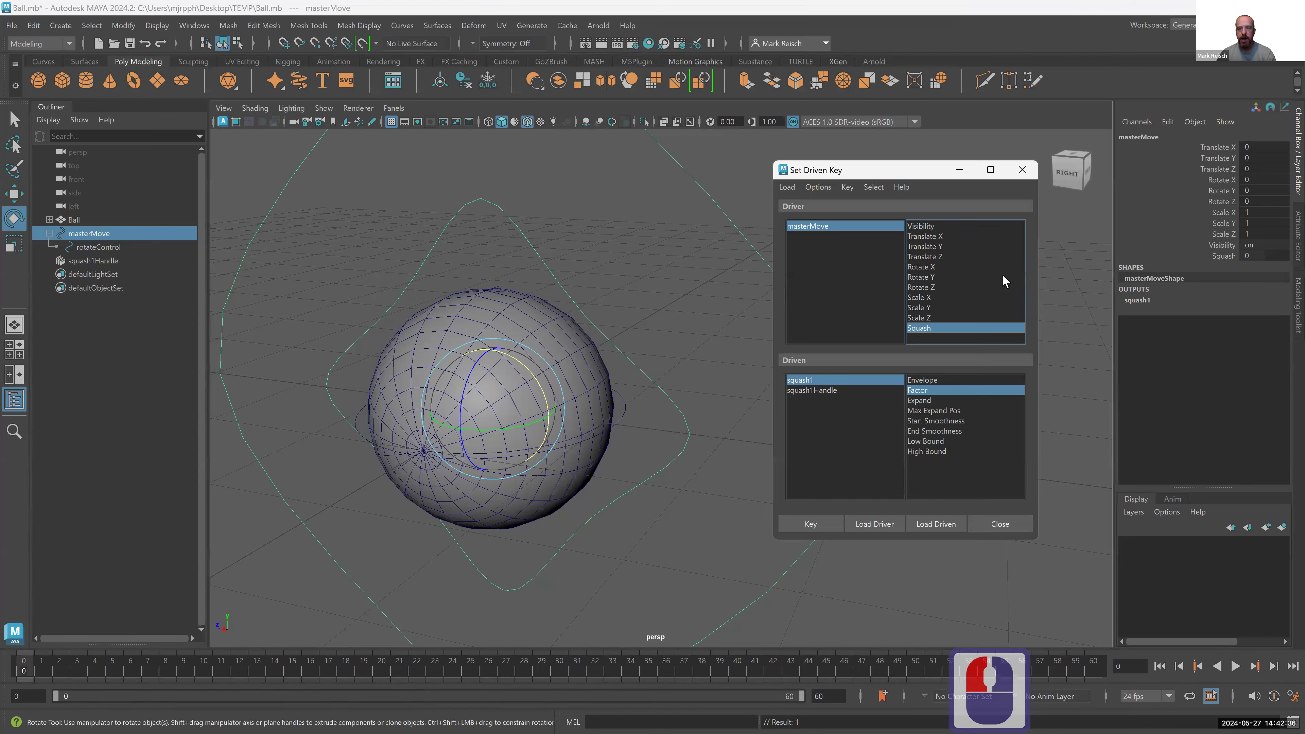
# - Show the squash1 deformer's curves in the Animation workspace and select its Factor key at 0 in the Graph Editor
pyautogui.click(805, 382)
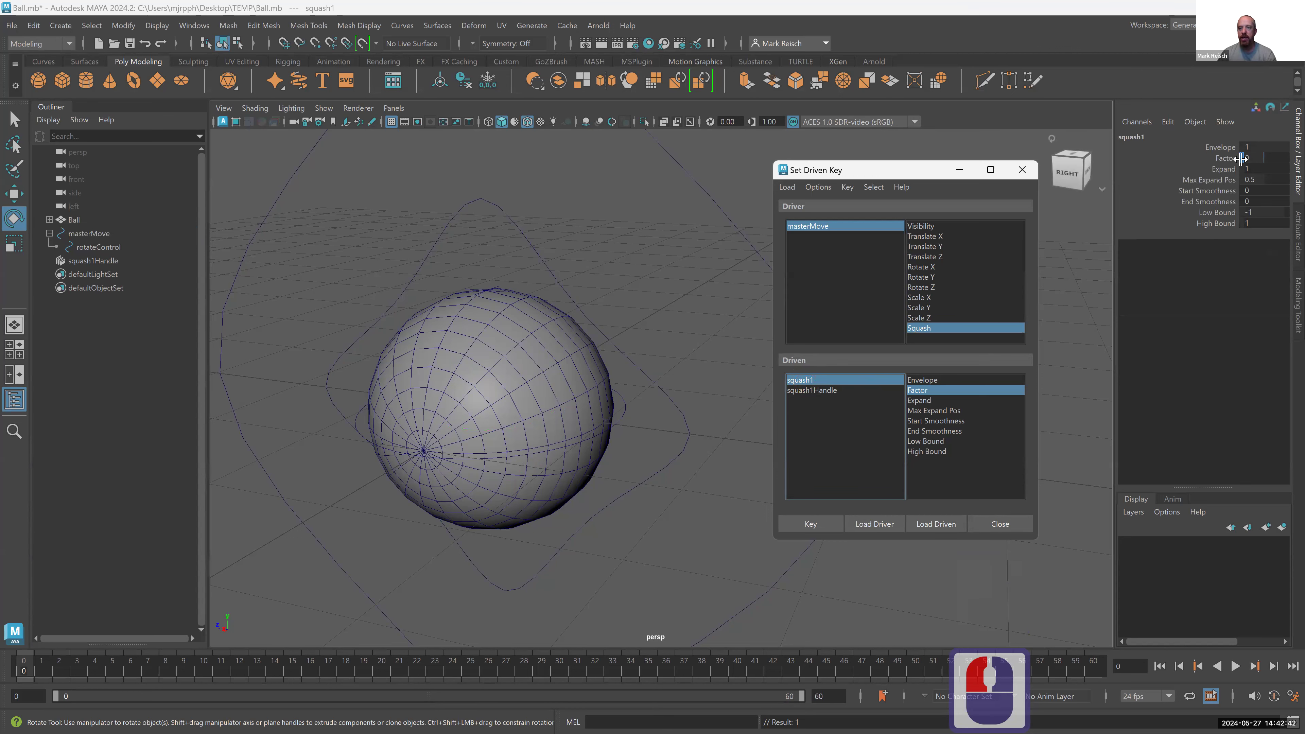
pyautogui.click(1185, 25)
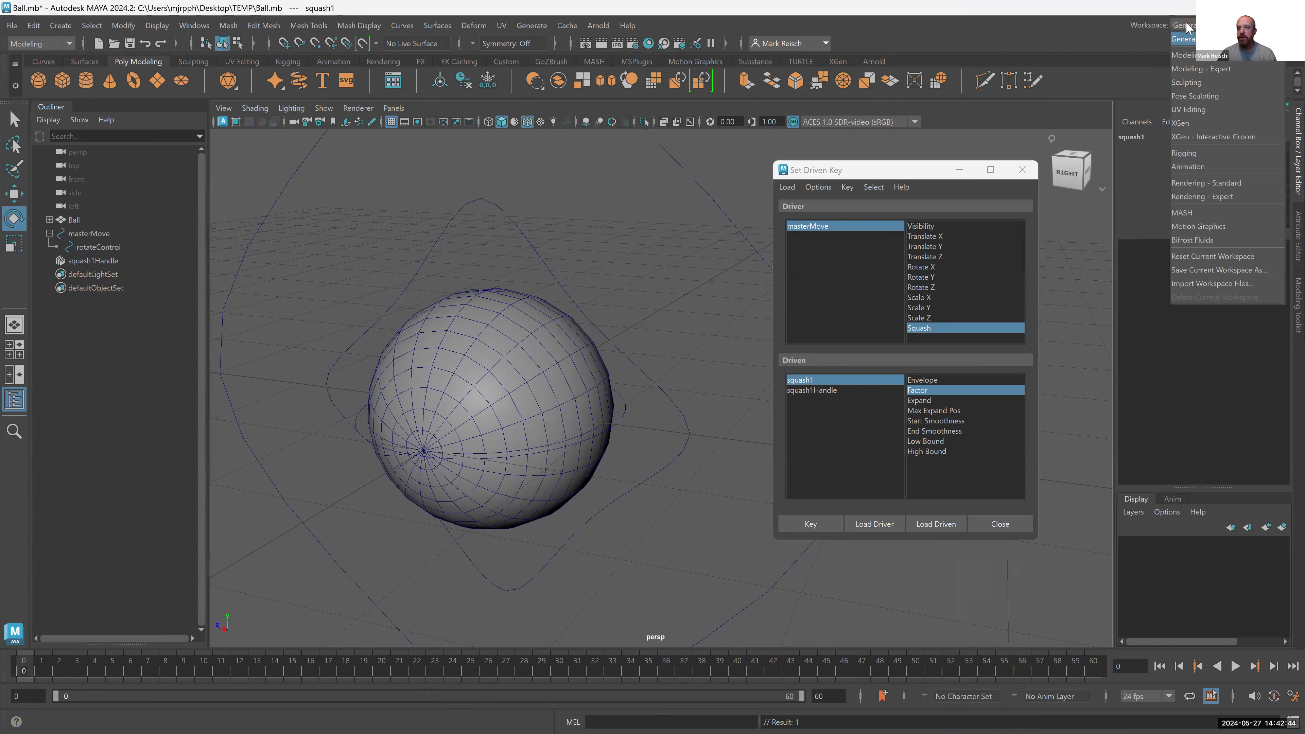
pyautogui.click(1203, 166)
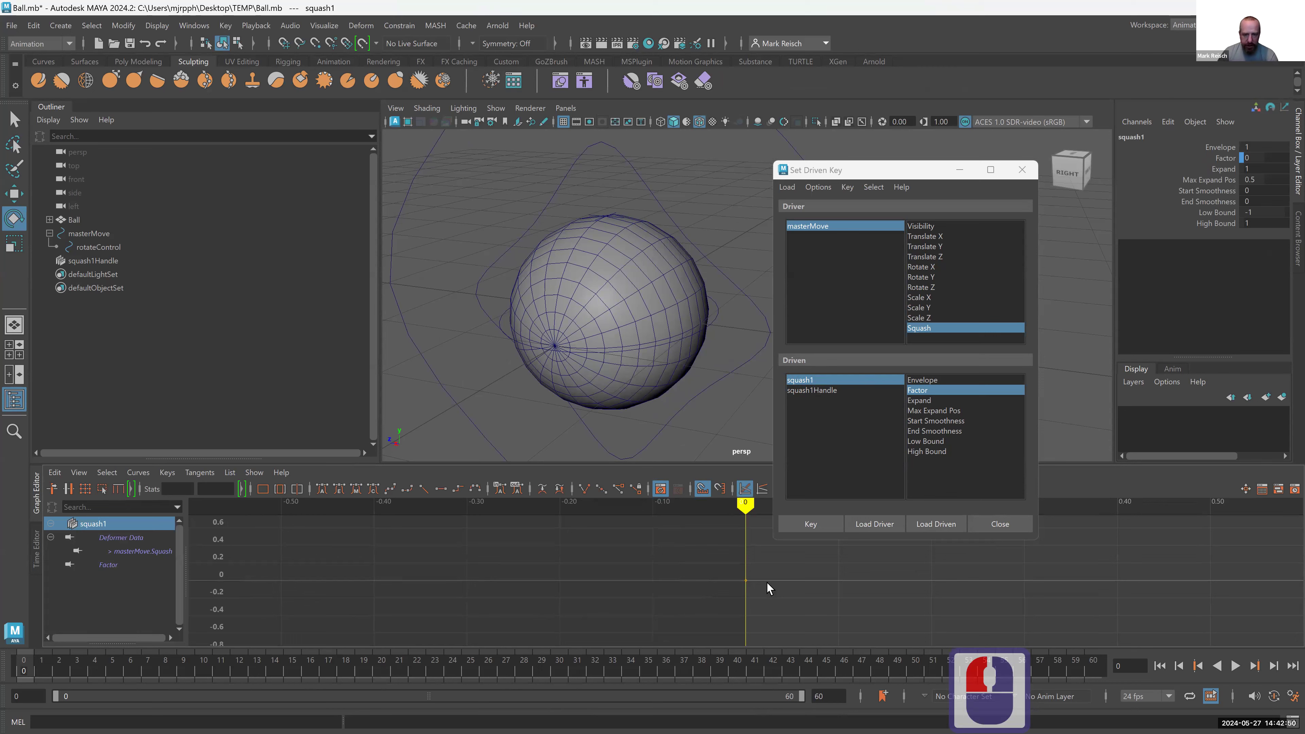
pyautogui.moveTo(700, 554); pyautogui.dragTo(760, 586)
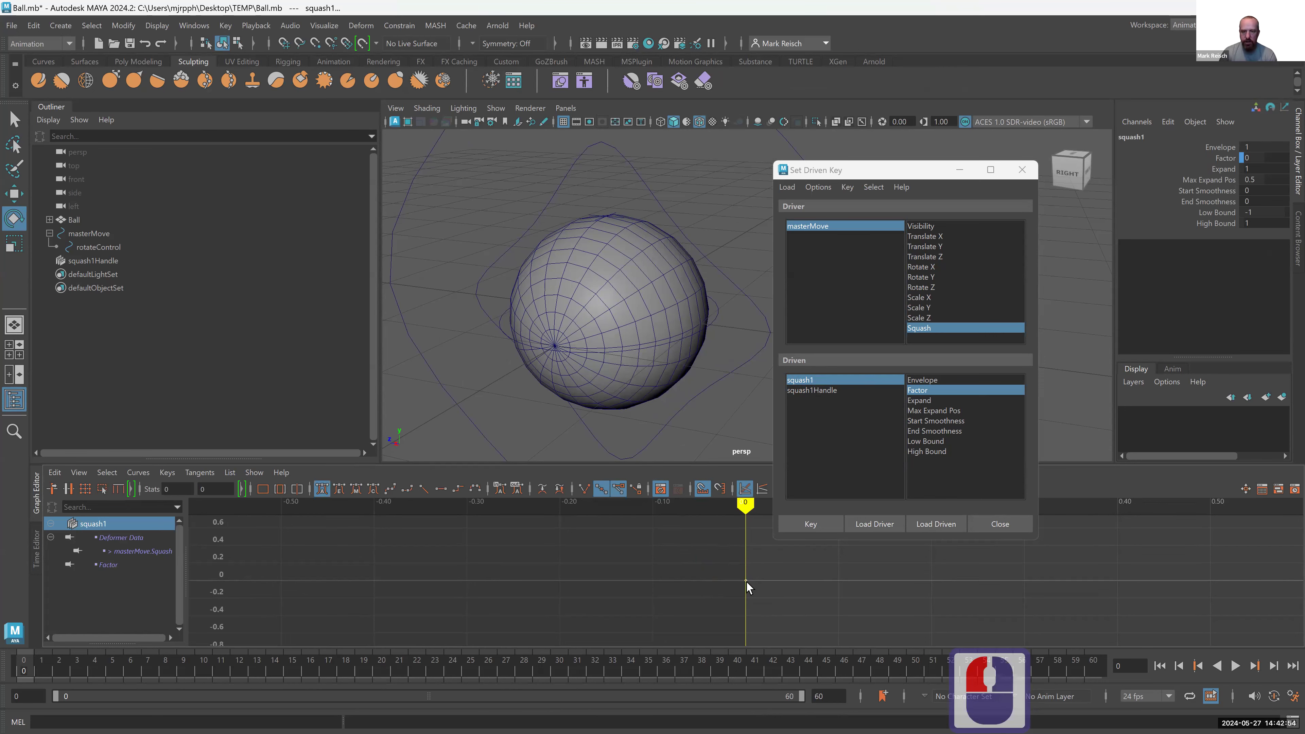
# - Magnify the screen around the Factor key in the Graph Editor to examine it, and reduce the magnification again
pyautogui.press('super+equal')
pyautogui.press('super+equal')
pyautogui.press('super+equal')
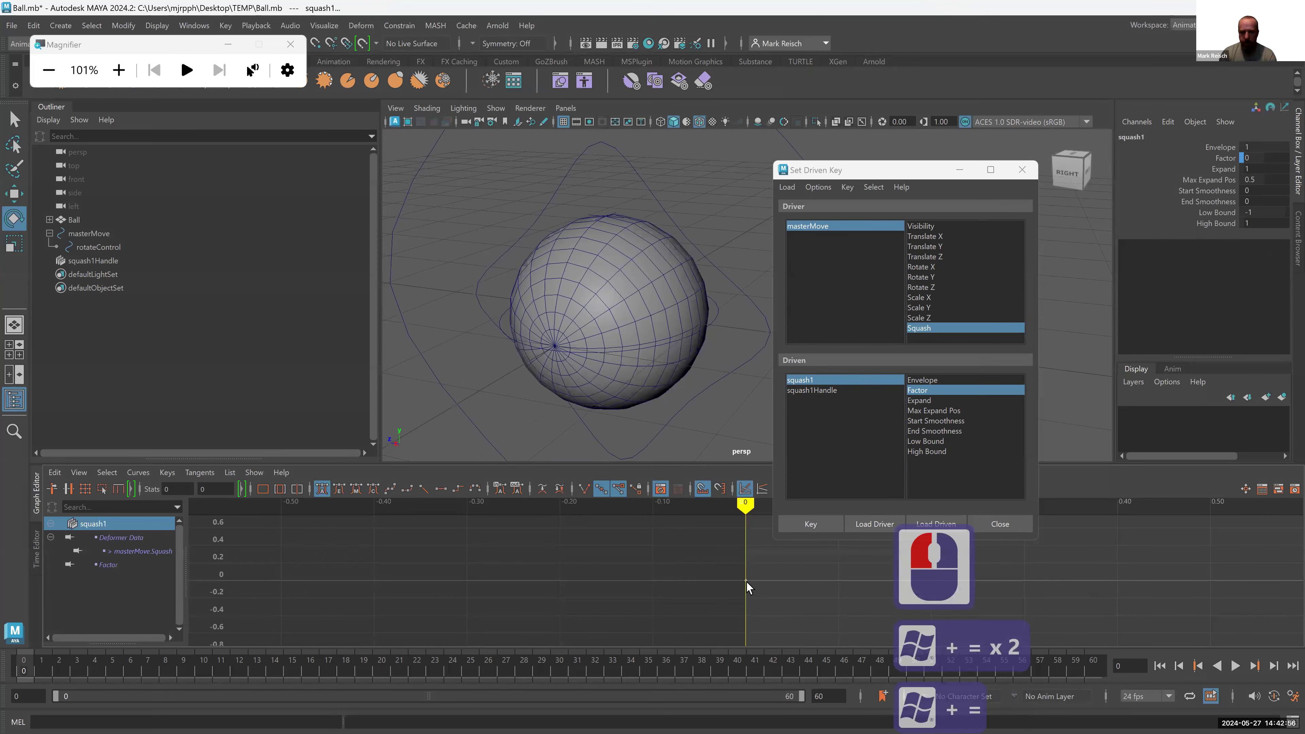
pyautogui.press('super+equal')
pyautogui.press('super+equal')
pyautogui.press('super+equal')
pyautogui.press('super+equal')
pyautogui.press('super+equal')
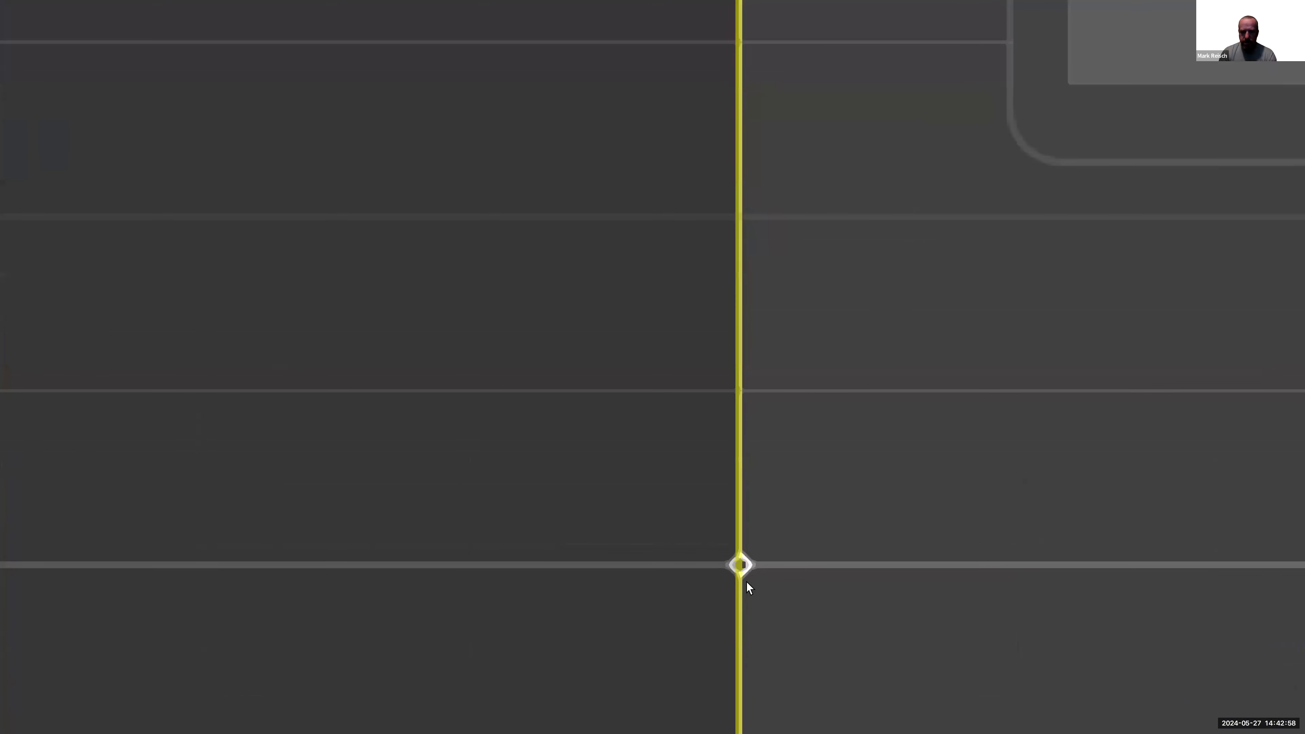
pyautogui.press('super+minus')
pyautogui.press('super+minus')
pyautogui.press('super+minus')
pyautogui.press('super+minus')
pyautogui.press('super+minus')
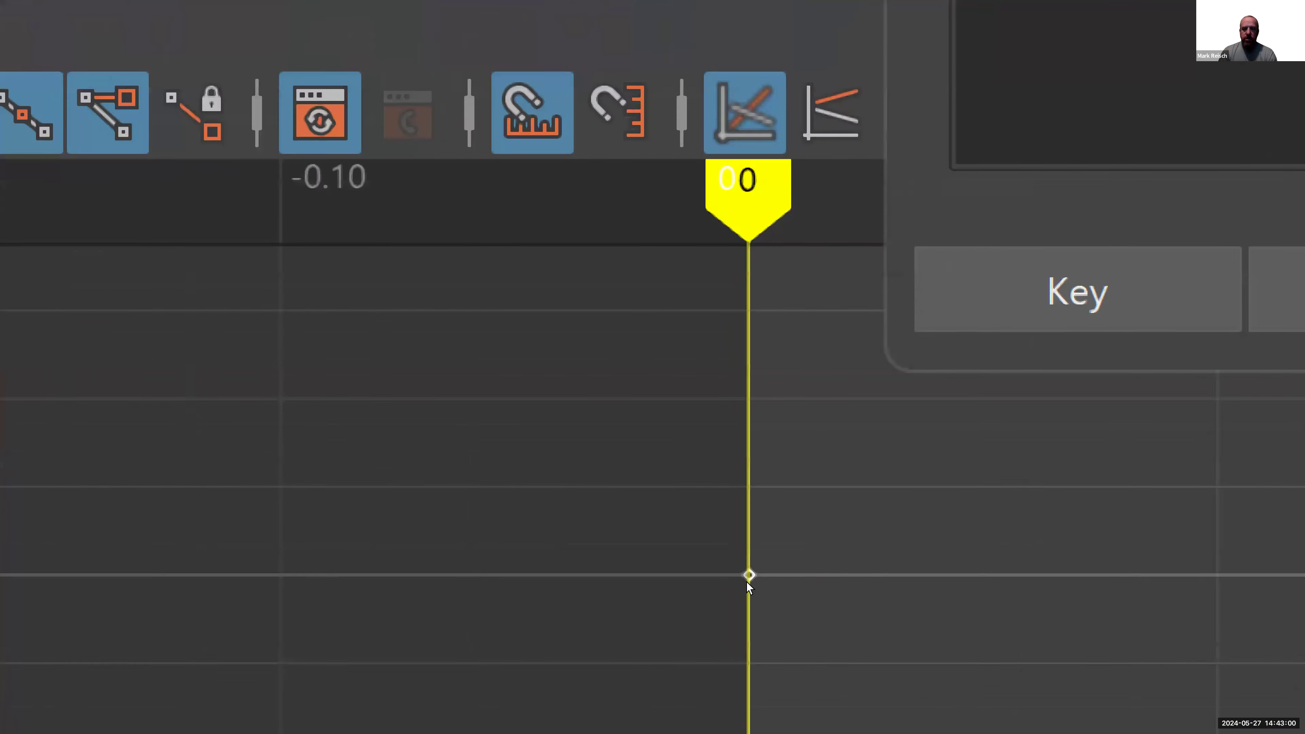
# - Restore the screen magnification to 100% and review the attributes of the driver masterMove and the driven squash1
pyautogui.press('super+minus')
pyautogui.press('super+minus')
pyautogui.press('super+minus')
pyautogui.press('super+minus')
pyautogui.press('super+minus')
pyautogui.press('super+minus')
pyautogui.press('super+minus')
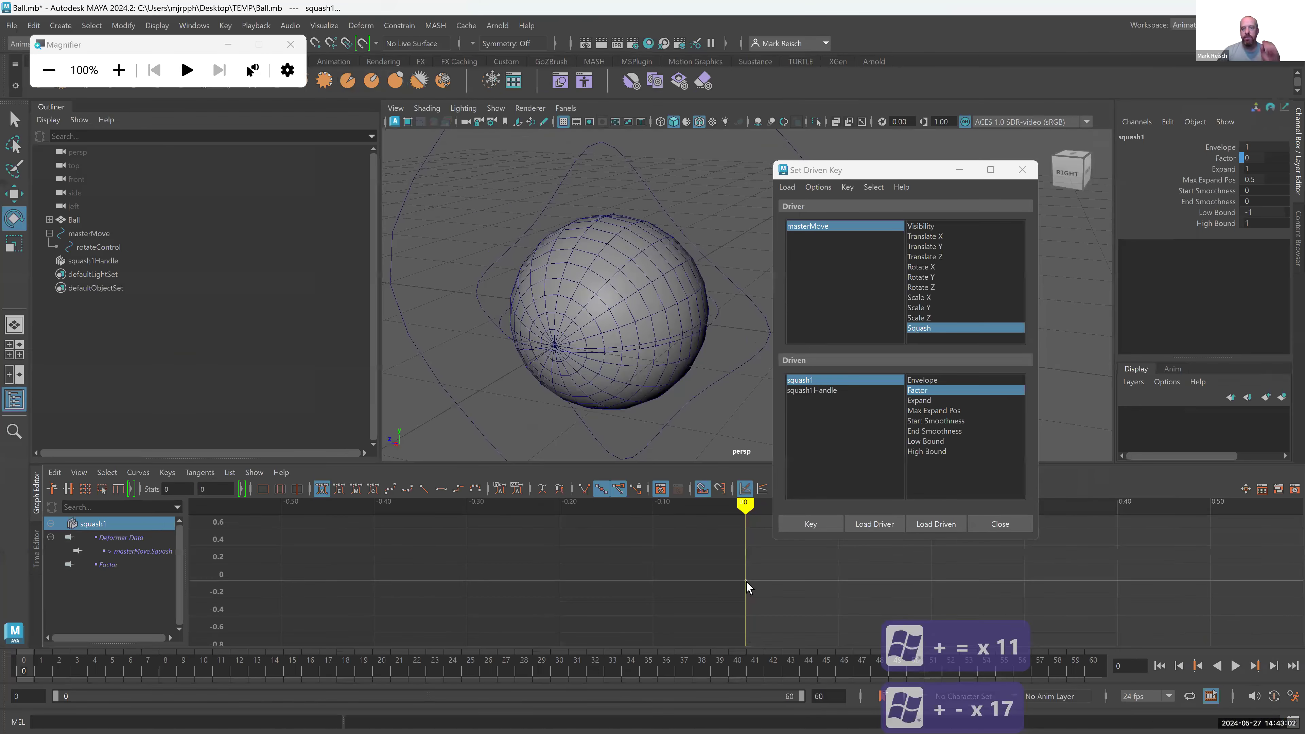
pyautogui.click(824, 228)
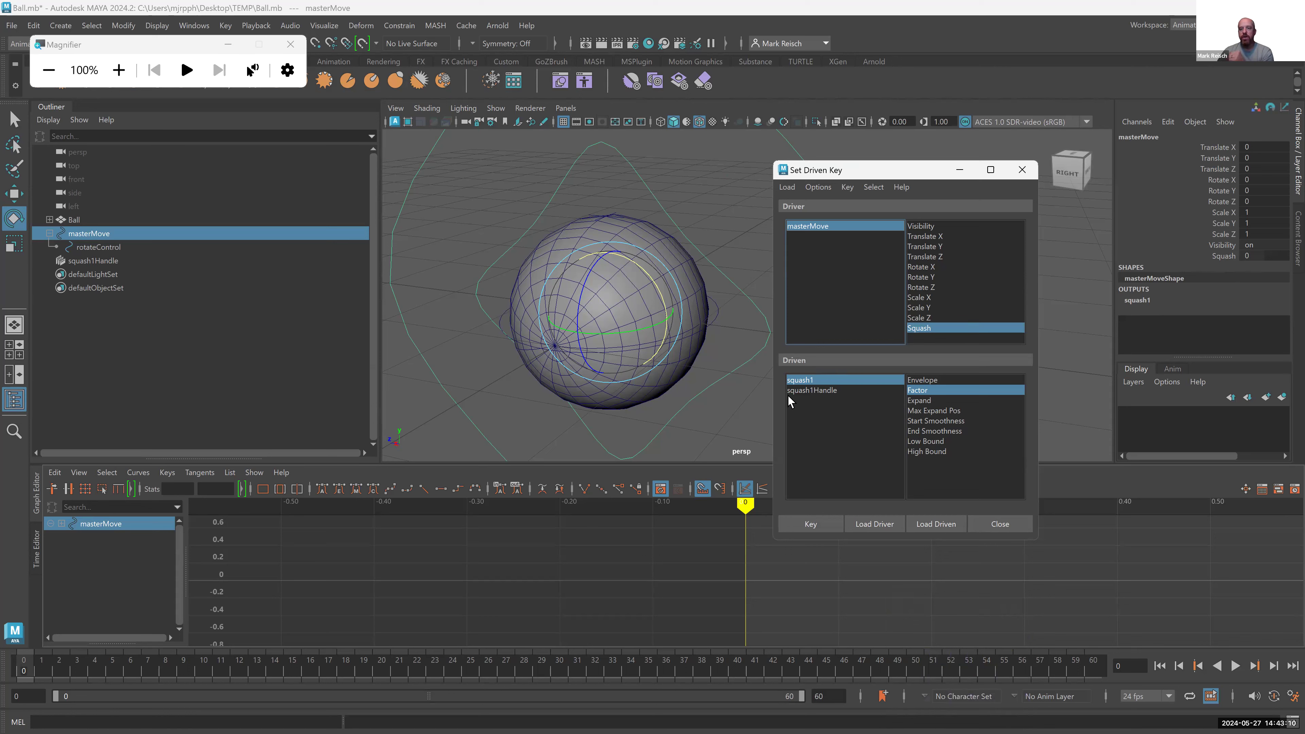
pyautogui.doubleClick(798, 381)
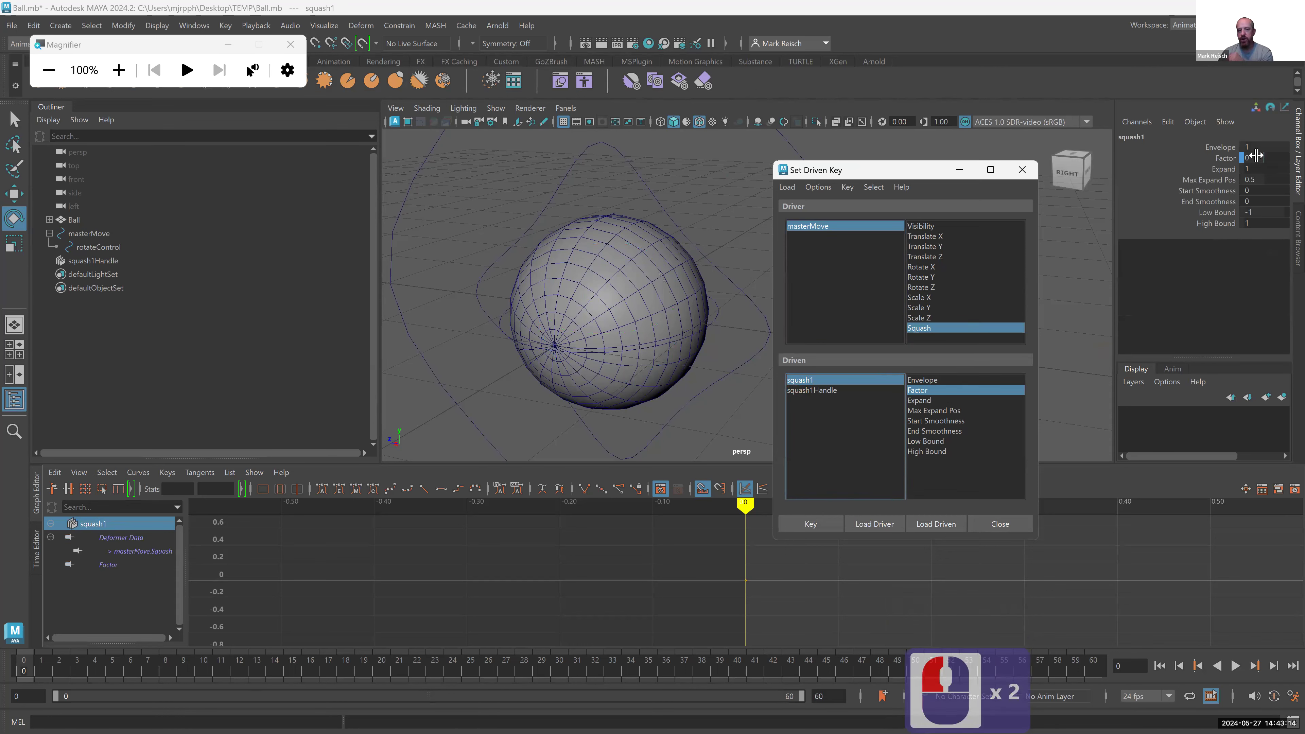
# - Set the Squash attribute of the masterMove driver to 10, moving the Set Driven Key window out of the way
pyautogui.click(917, 173)
pyautogui.moveTo(928, 176); pyautogui.dragTo(1056, 205)
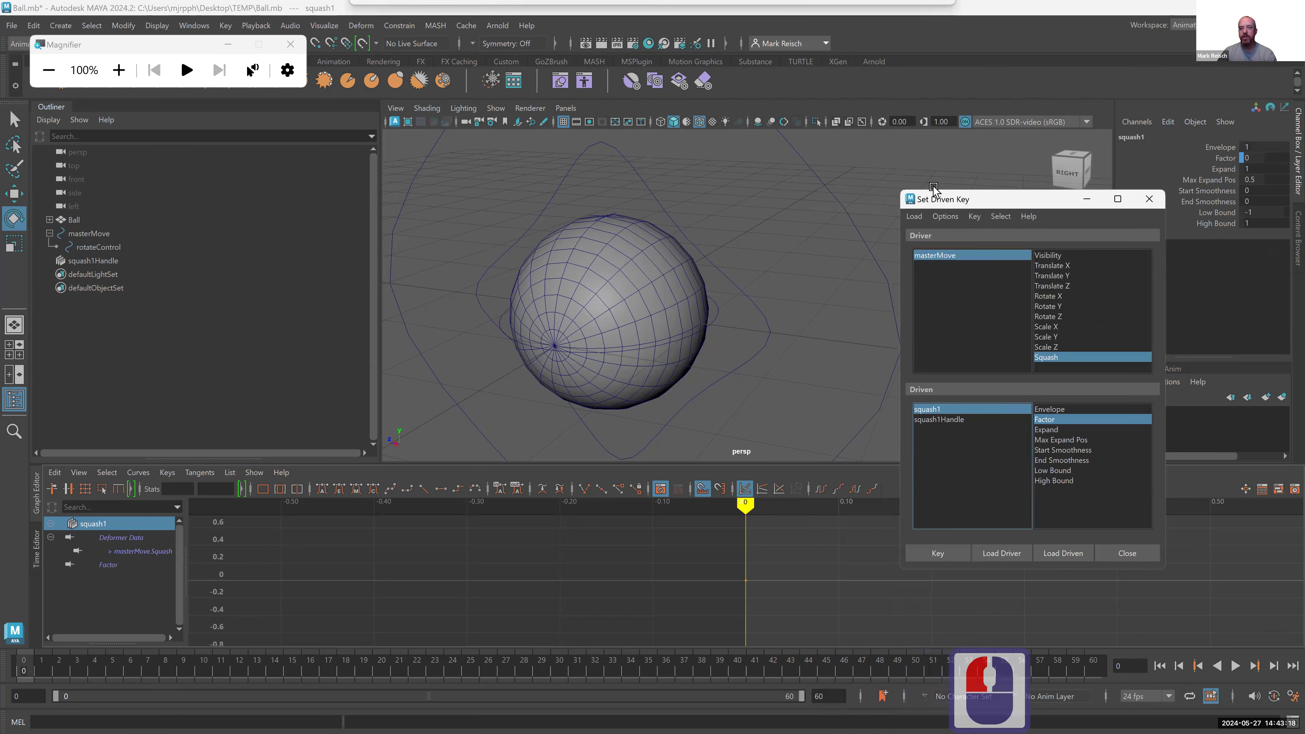
pyautogui.click(855, 188)
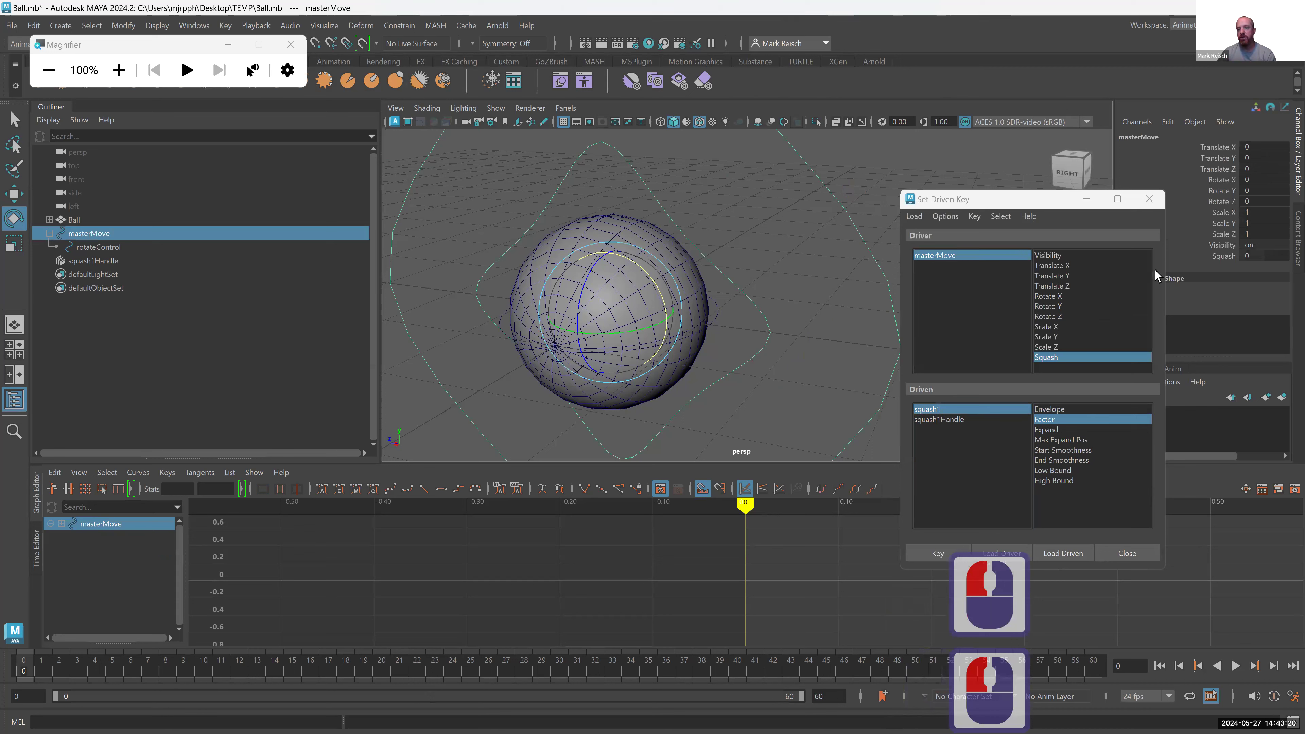
pyautogui.click(1250, 255)
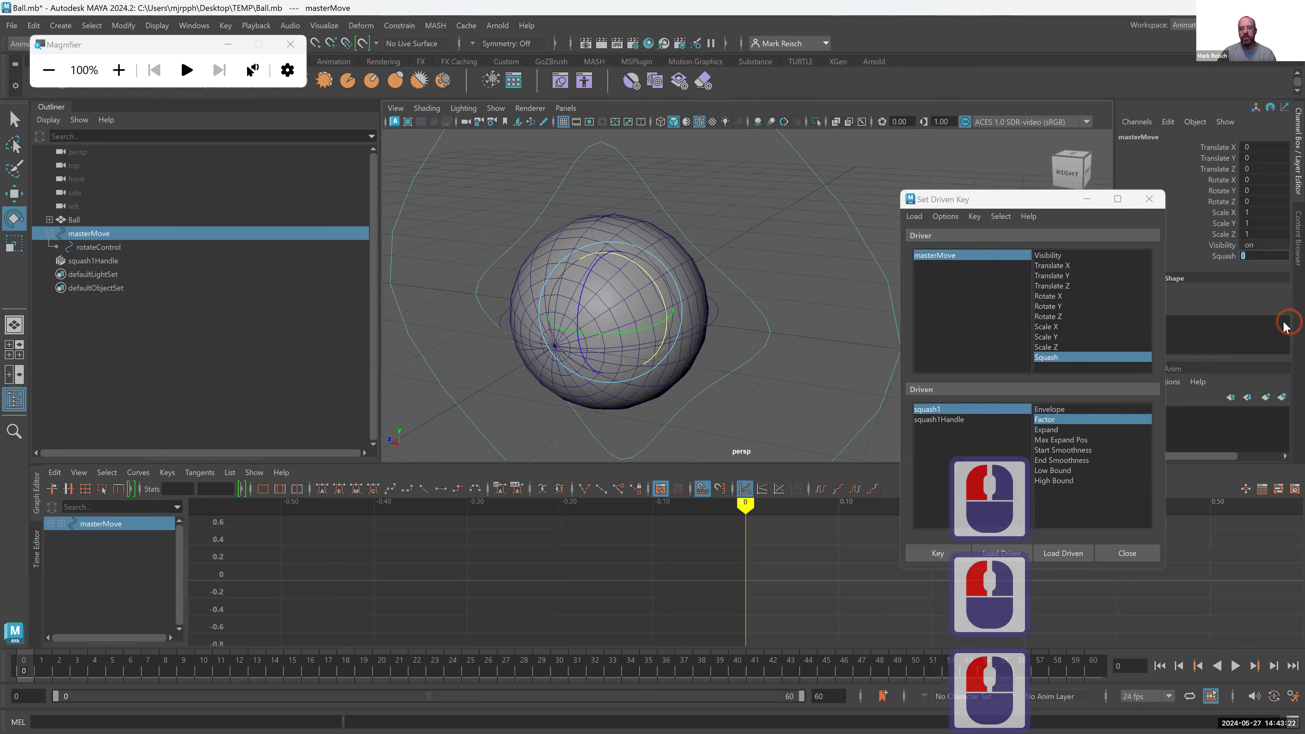
pyautogui.write('10')
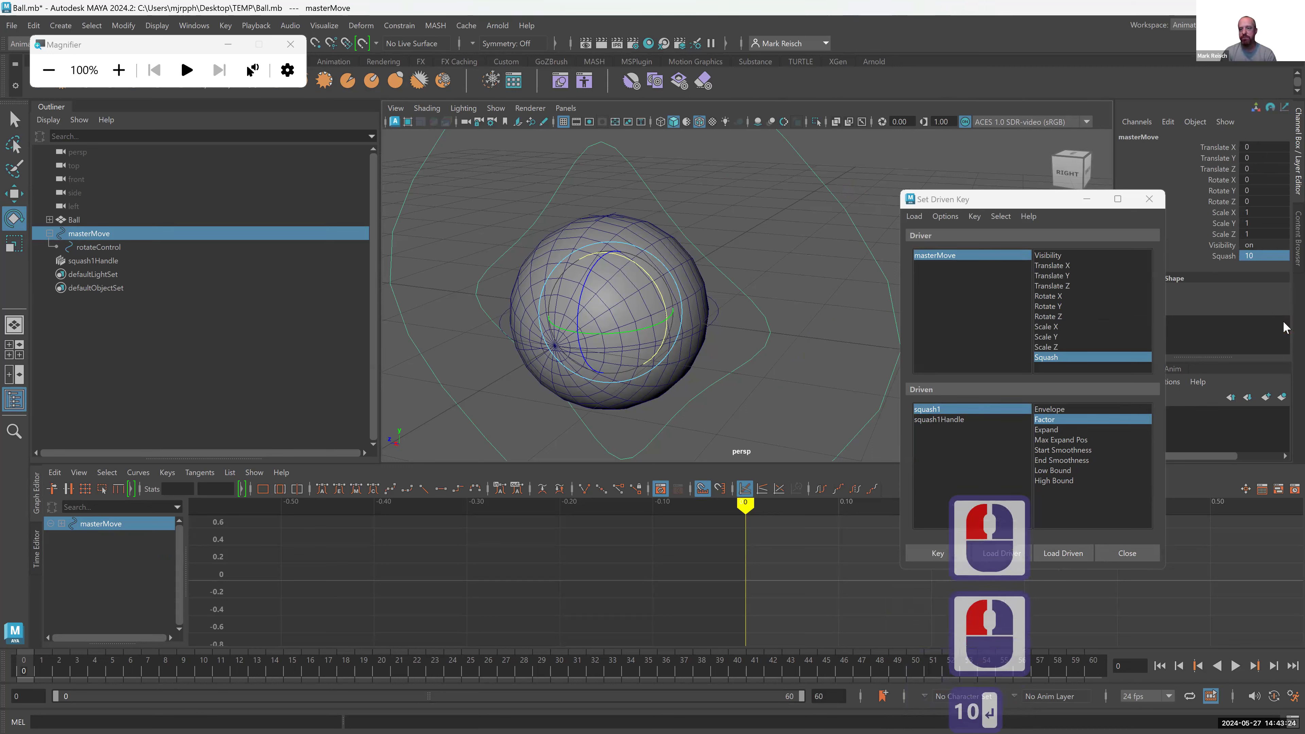
pyautogui.press('Return')
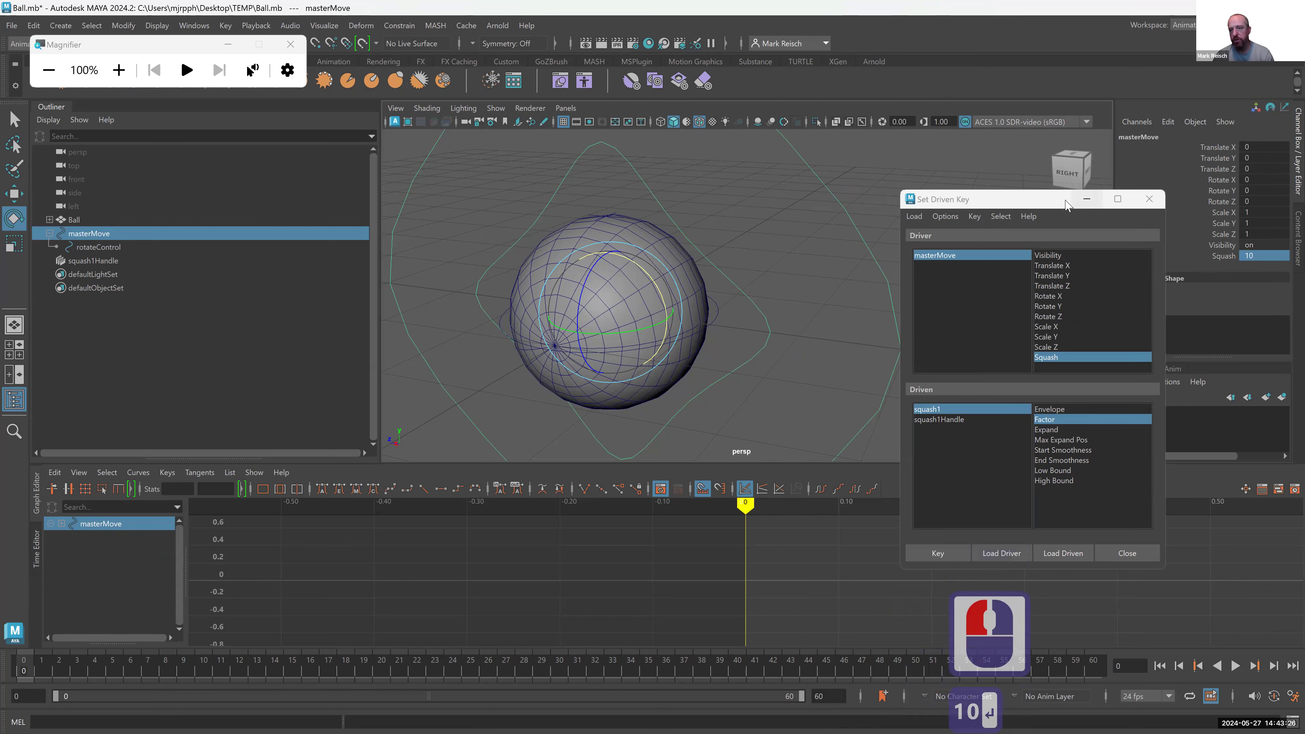
pyautogui.moveTo(1028, 200); pyautogui.dragTo(997, 264)
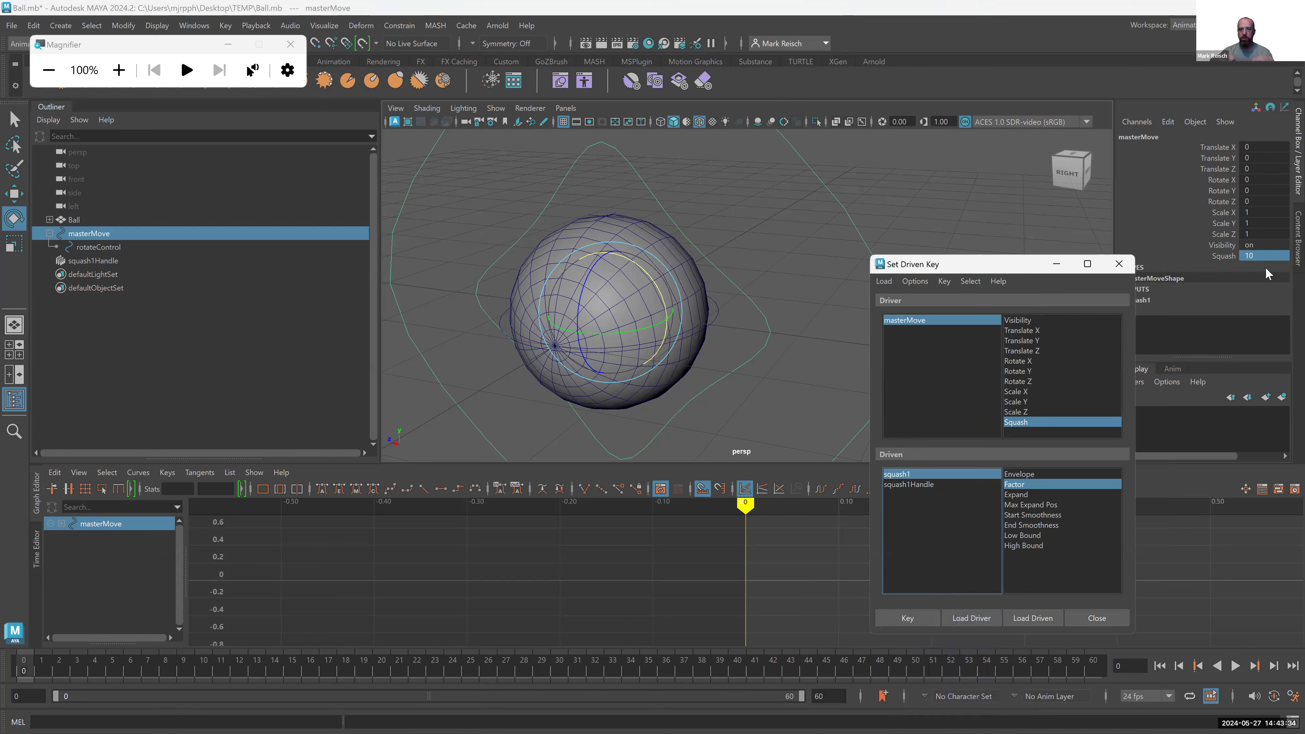
# - Select the Factor attribute of the driven squash1 and lower it interactively to about -2.4 to flatten the ball
pyautogui.click(895, 479)
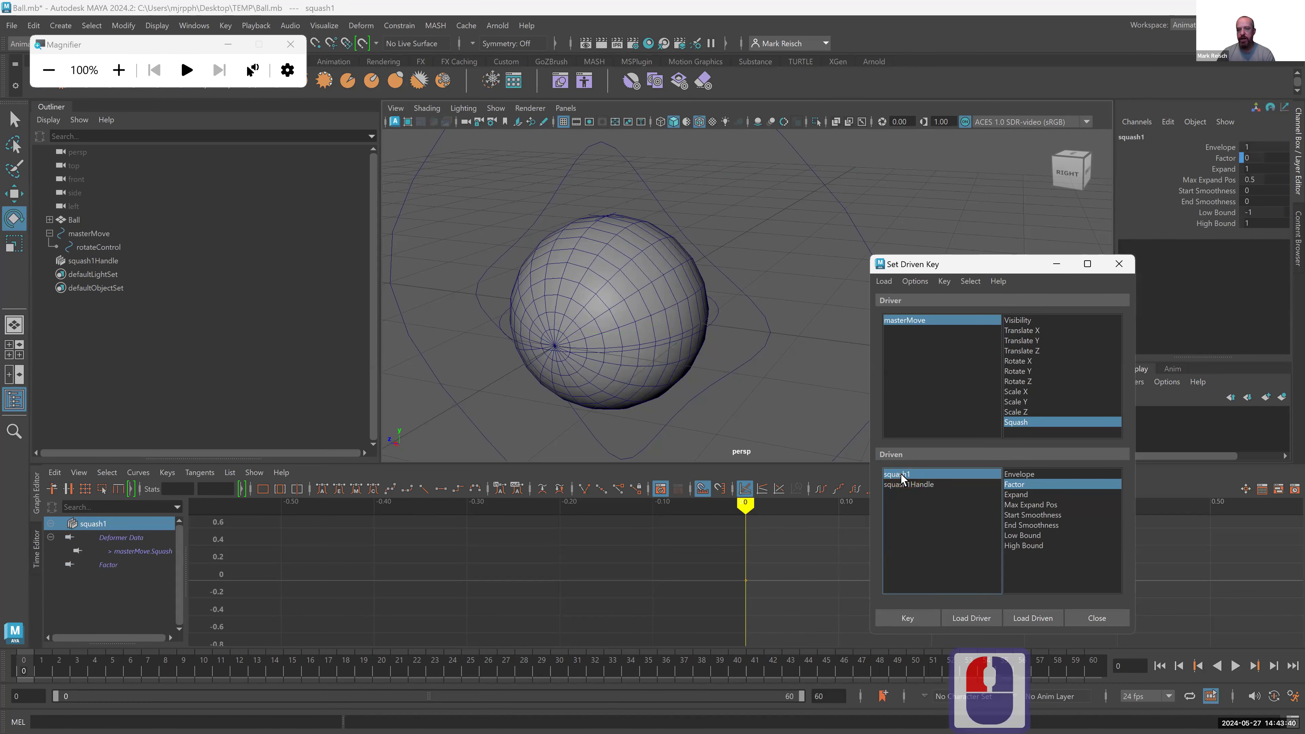
pyautogui.click(1229, 159)
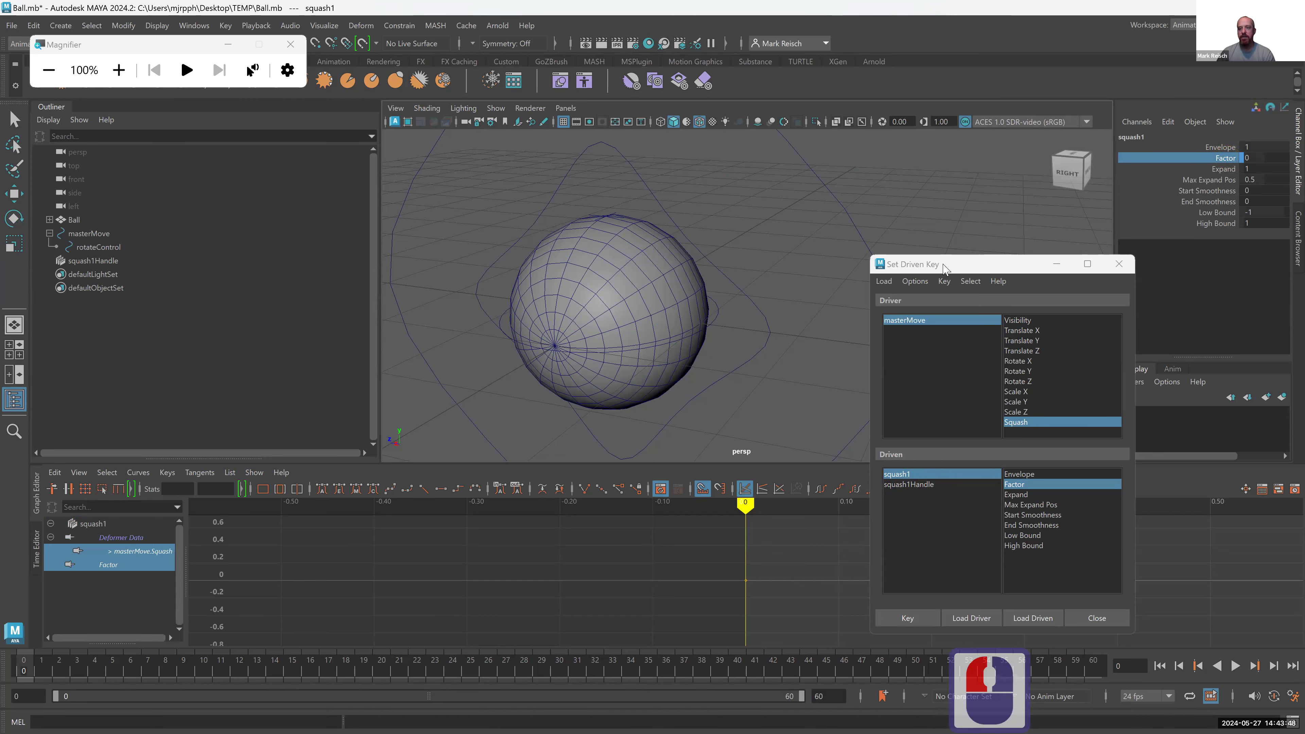
pyautogui.moveTo(944, 268); pyautogui.dragTo(1100, 274)
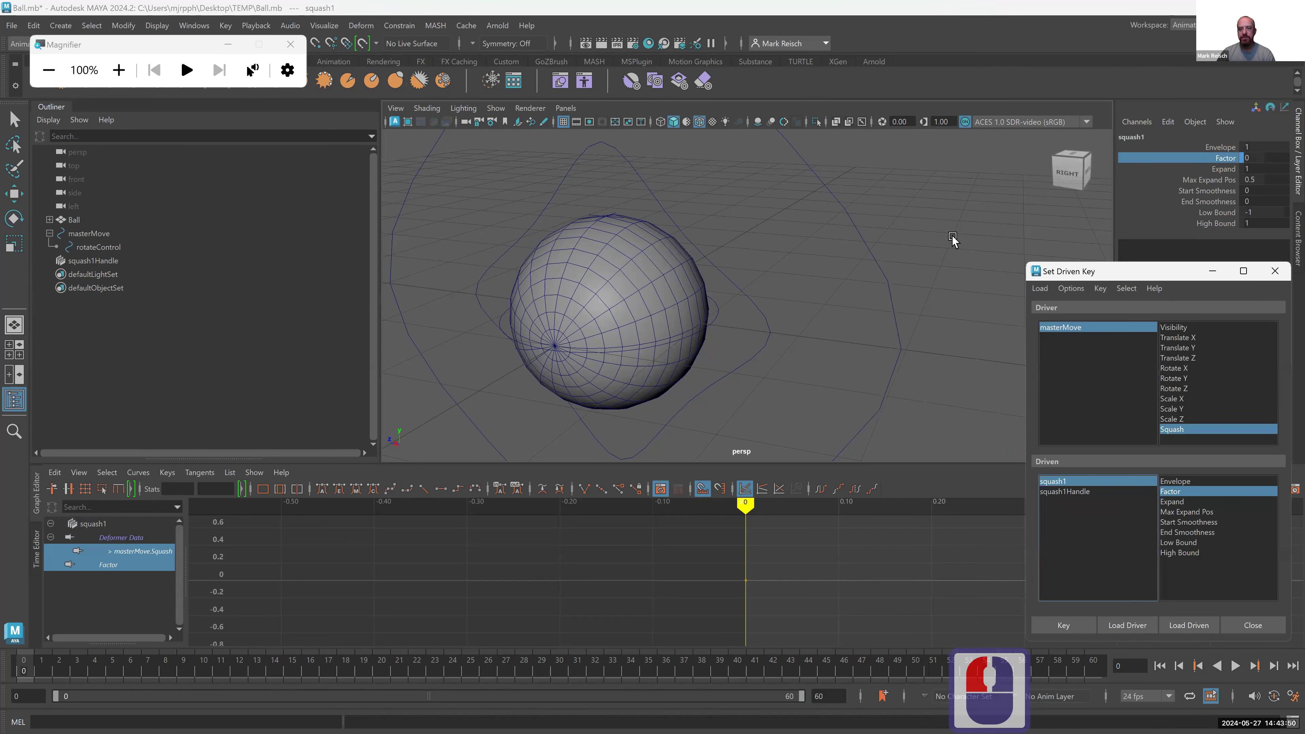
pyautogui.moveTo(850, 282); pyautogui.dragTo(551, 241, button='middle')
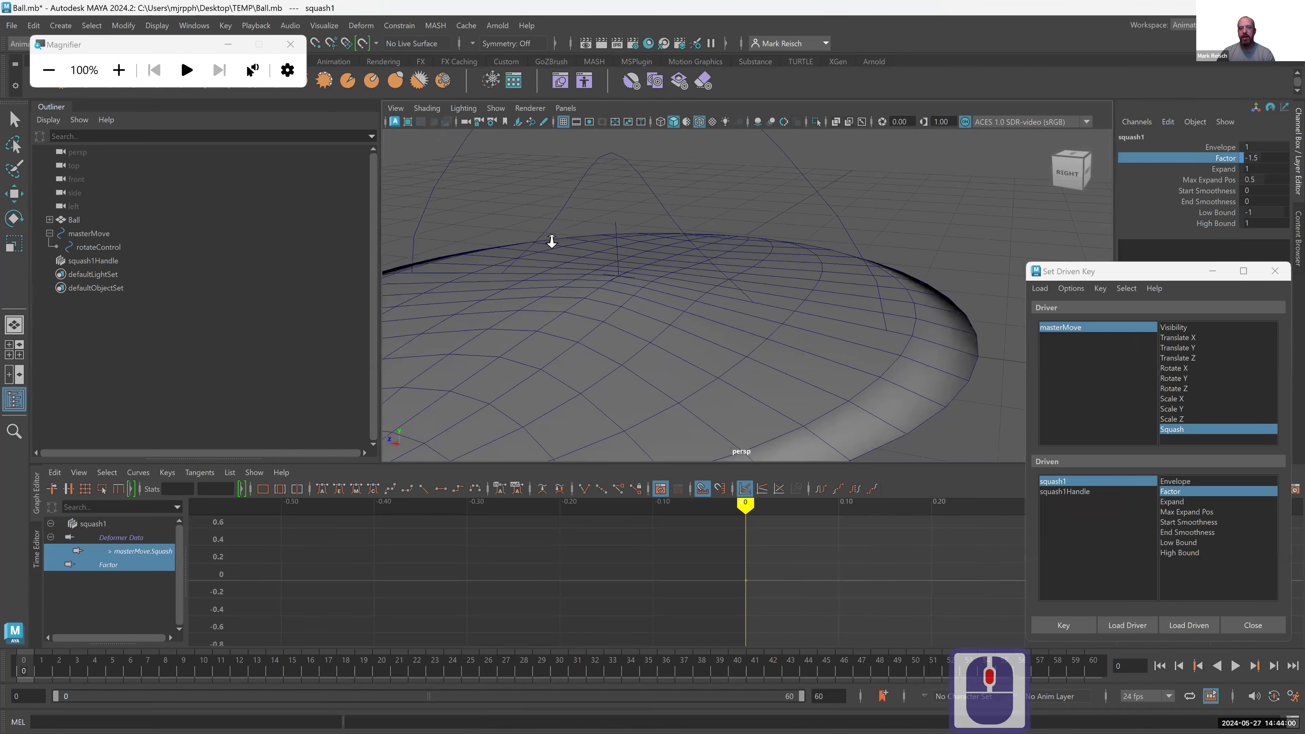
pyautogui.scroll(-5, 551, 241)
pyautogui.keyDown('alt'); pyautogui.moveTo(795, 283); pyautogui.dragTo(800, 267); pyautogui.keyUp('alt')
pyautogui.moveTo(800, 267); pyautogui.dragTo(797, 265, button='middle')
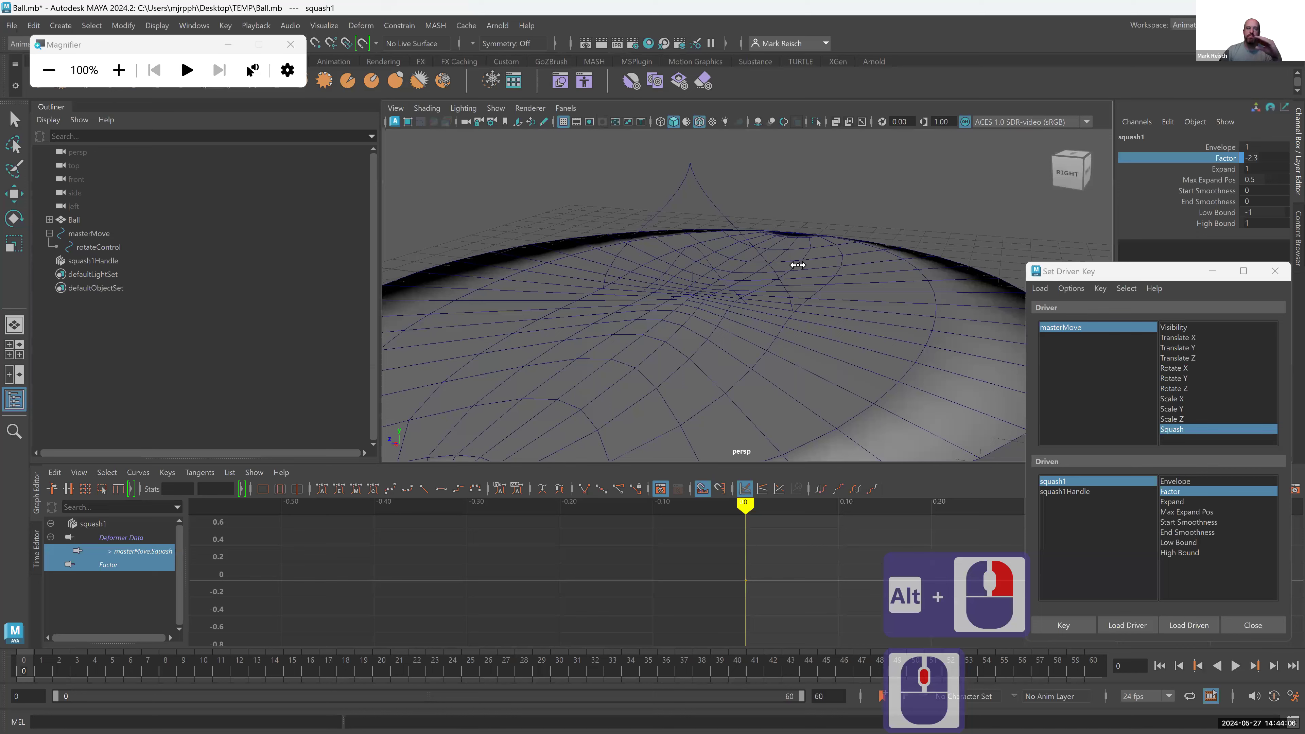
pyautogui.moveTo(797, 265); pyautogui.dragTo(797, 268, button='middle')
pyautogui.keyDown('alt'); pyautogui.moveTo(884, 292); pyautogui.dragTo(647, 283, button='right'); pyautogui.keyUp('alt')
pyautogui.keyDown('alt'); pyautogui.moveTo(674, 288); pyautogui.dragTo(634, 283); pyautogui.keyUp('alt')
pyautogui.keyDown('alt'); pyautogui.moveTo(633, 283); pyautogui.dragTo(731, 296, button='right'); pyautogui.keyUp('alt')
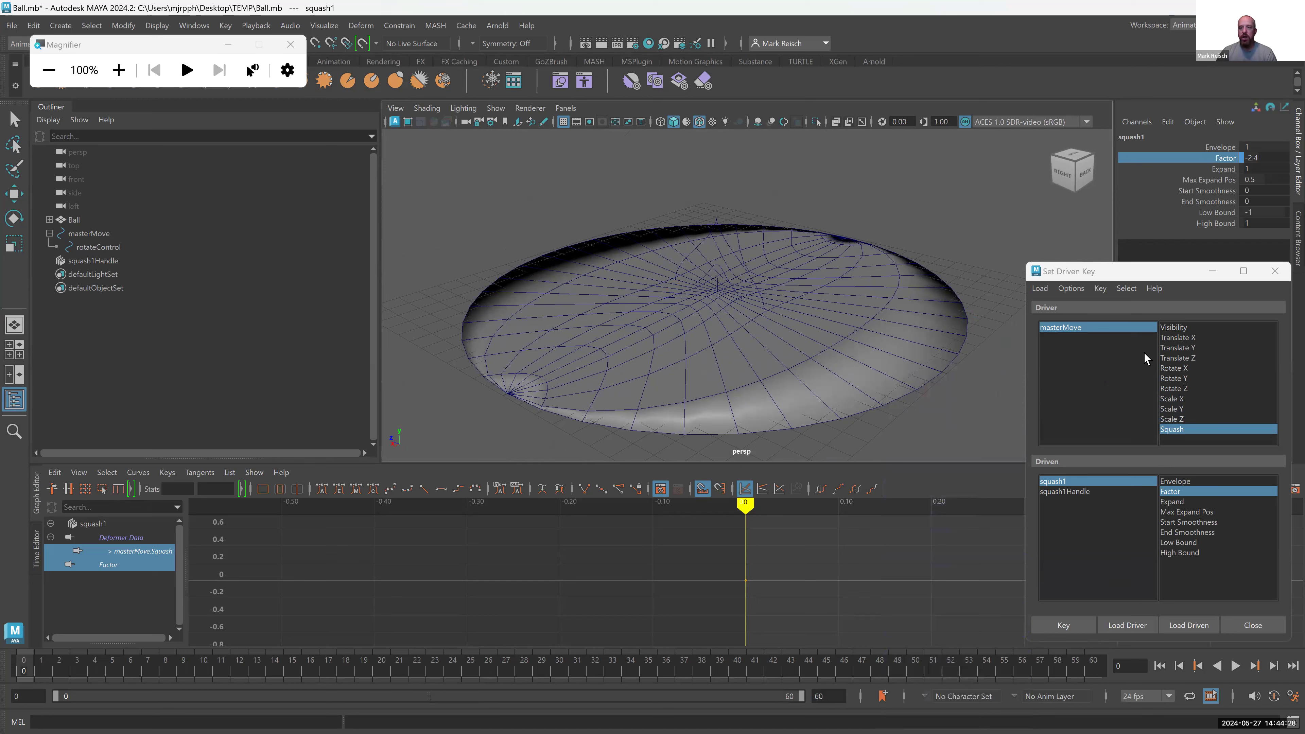
# - Set the Factor of squash1 to exactly -2 and inspect the flattened ball
pyautogui.moveTo(1145, 275); pyautogui.dragTo(1099, 285)
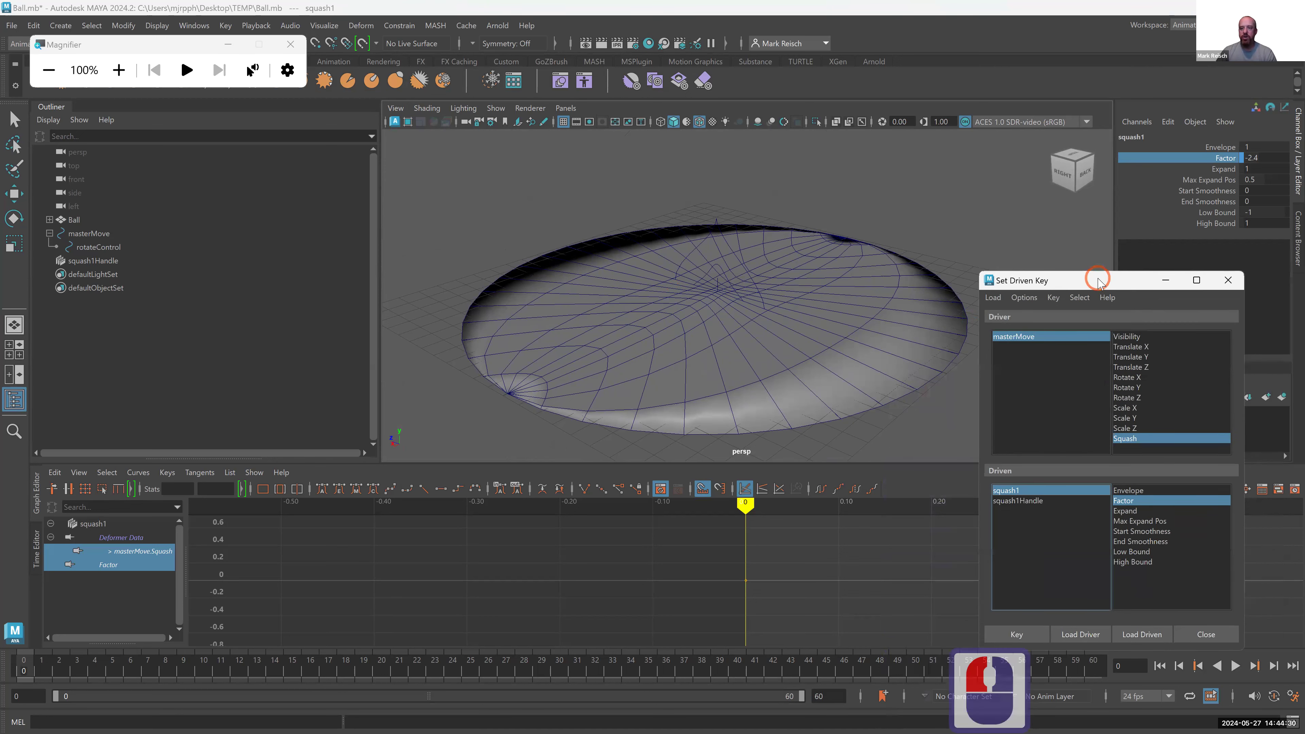
pyautogui.doubleClick(1268, 158)
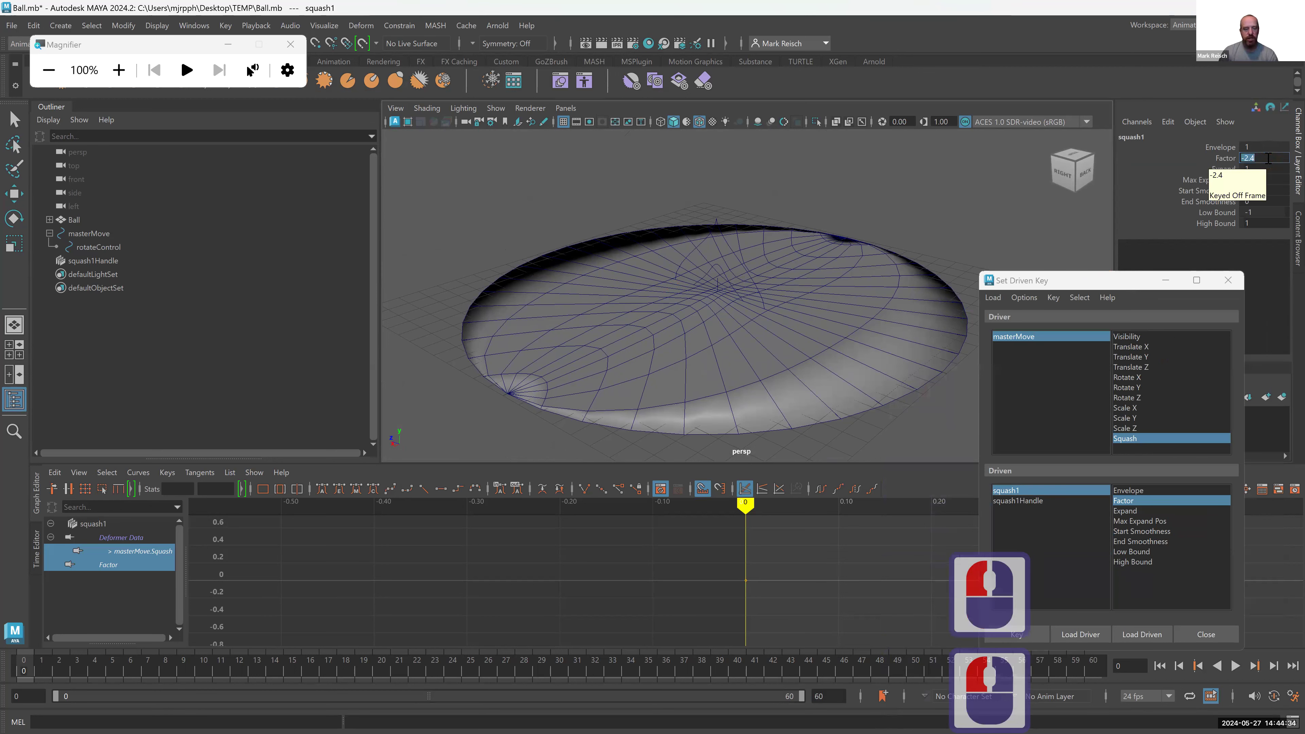
pyautogui.write('-2')
pyautogui.press('Return')
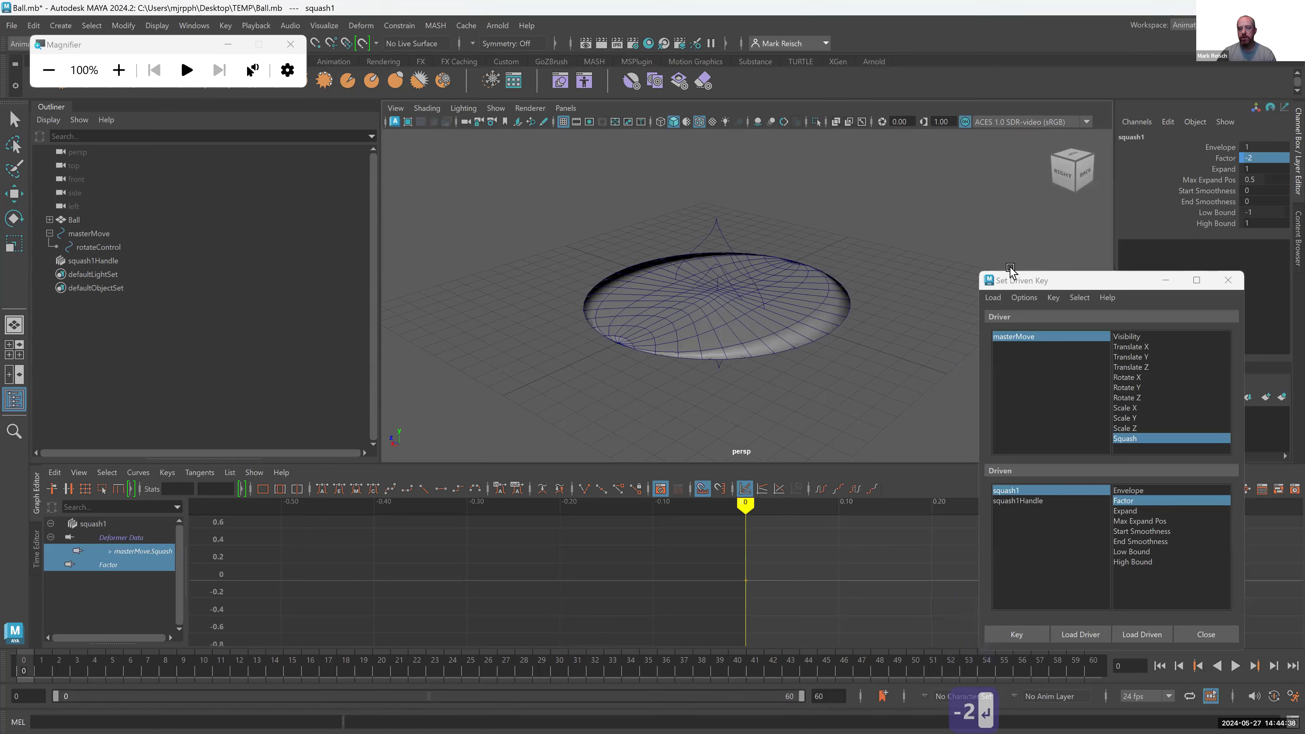
pyautogui.keyDown('alt'); pyautogui.moveTo(693, 315); pyautogui.dragTo(642, 327); pyautogui.keyUp('alt')
pyautogui.keyDown('alt'); pyautogui.moveTo(705, 320); pyautogui.dragTo(750, 333, button='right'); pyautogui.keyUp('alt')
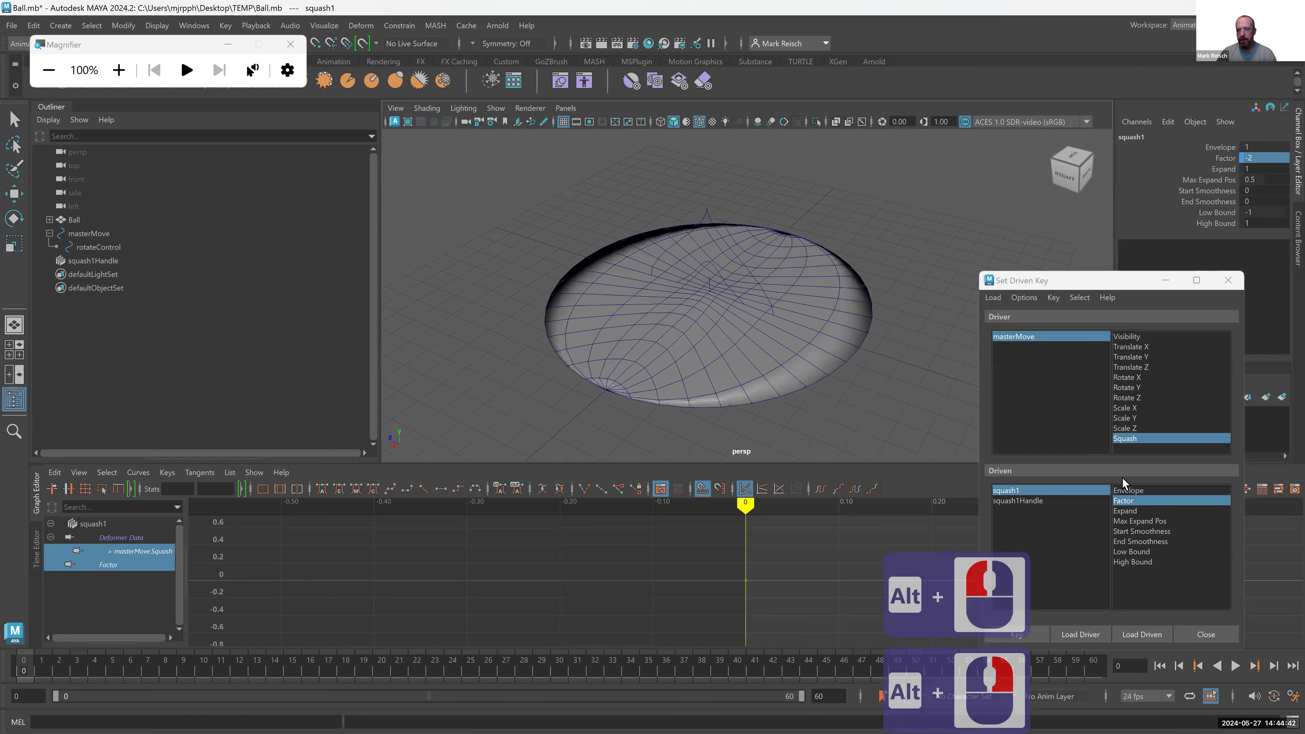
# - Check both objects' values and set a driven key linking masterMove's Squash at 10 to squash1's Factor at -2
pyautogui.click(1032, 337)
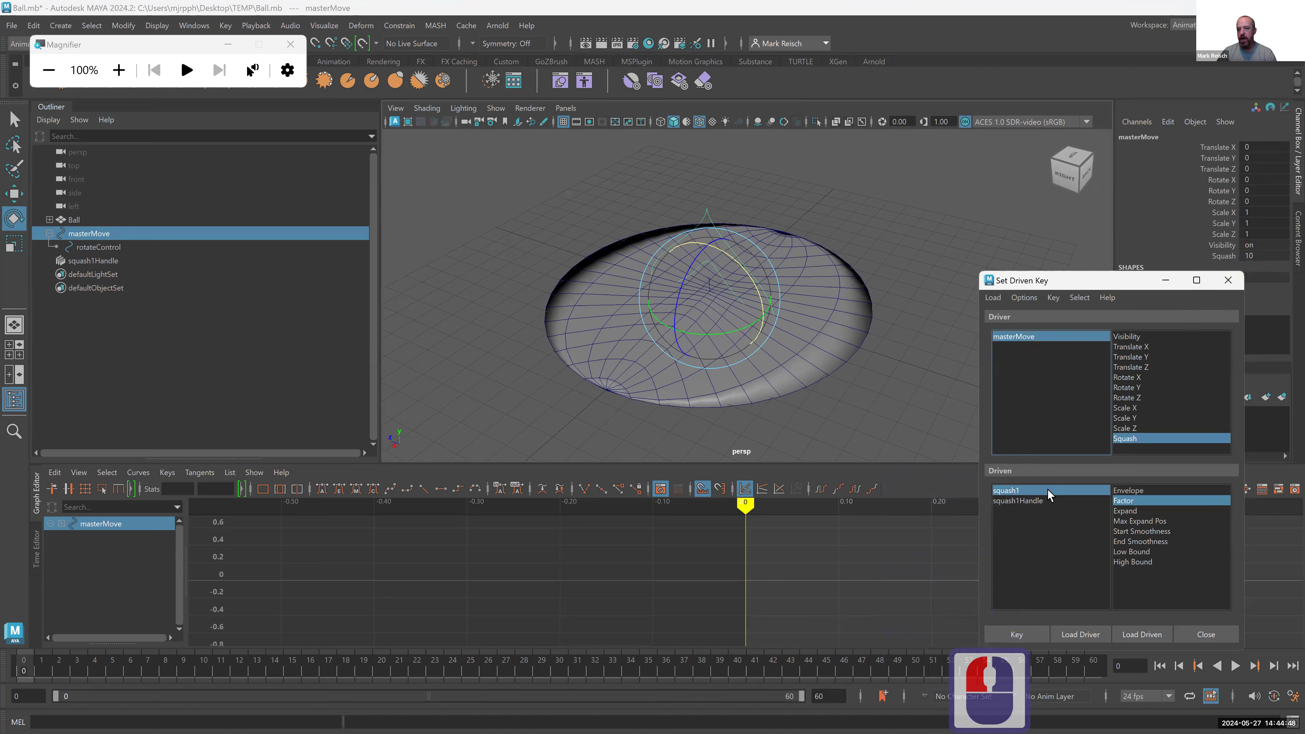
pyautogui.click(1056, 491)
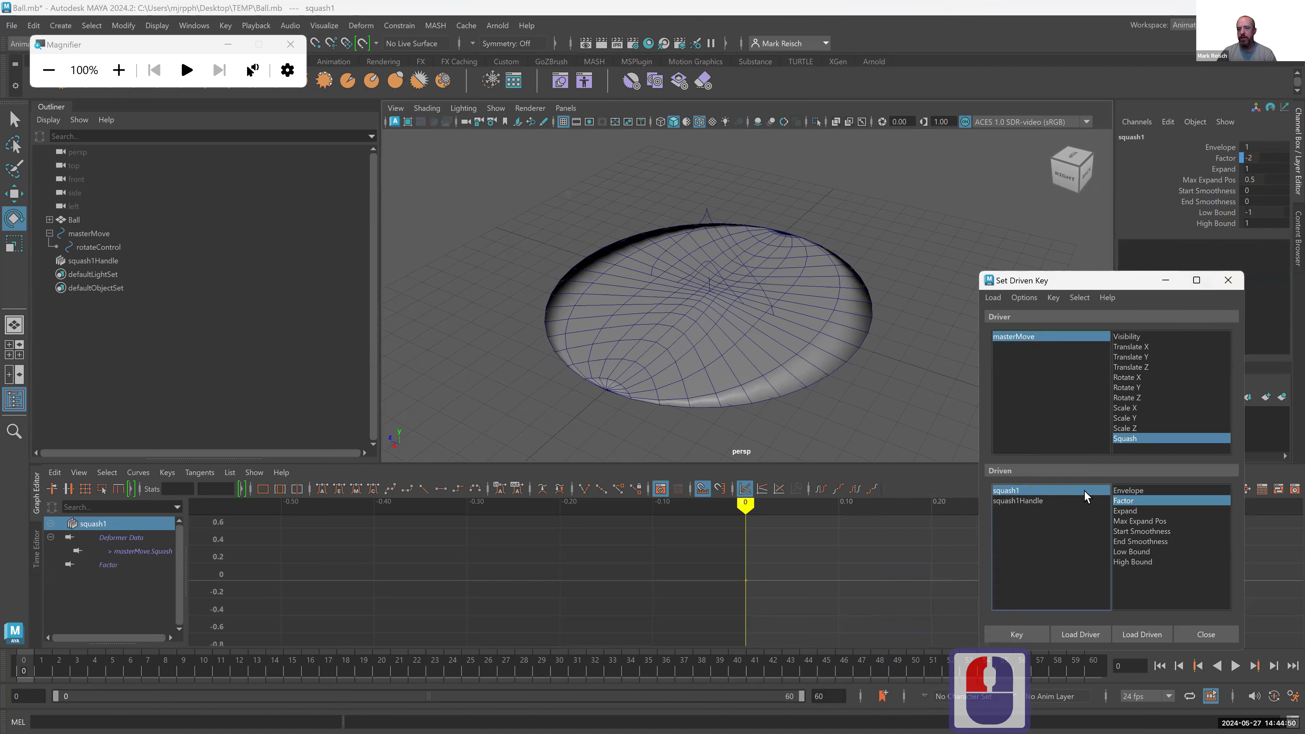
pyautogui.click(1018, 634)
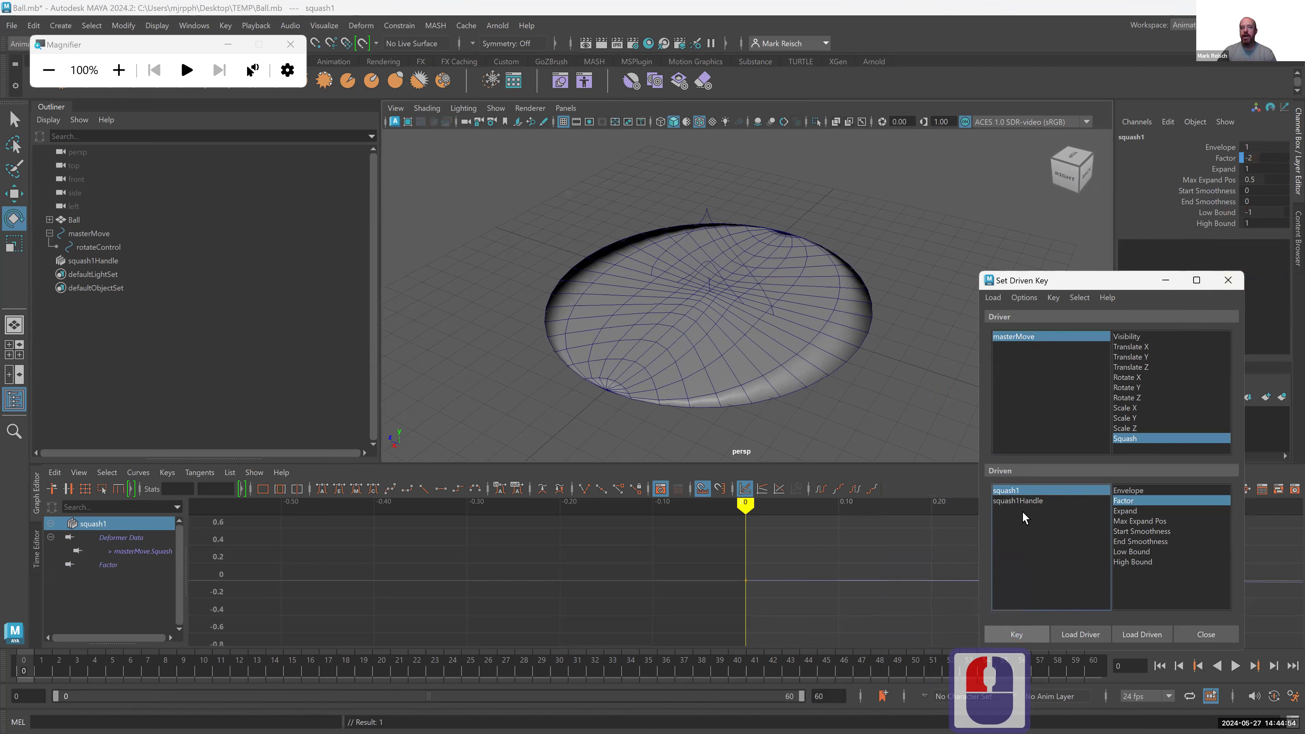
# - Change the tangents of both driven keys on squash1's Factor curve to linear in the Graph Editor
pyautogui.press('a')
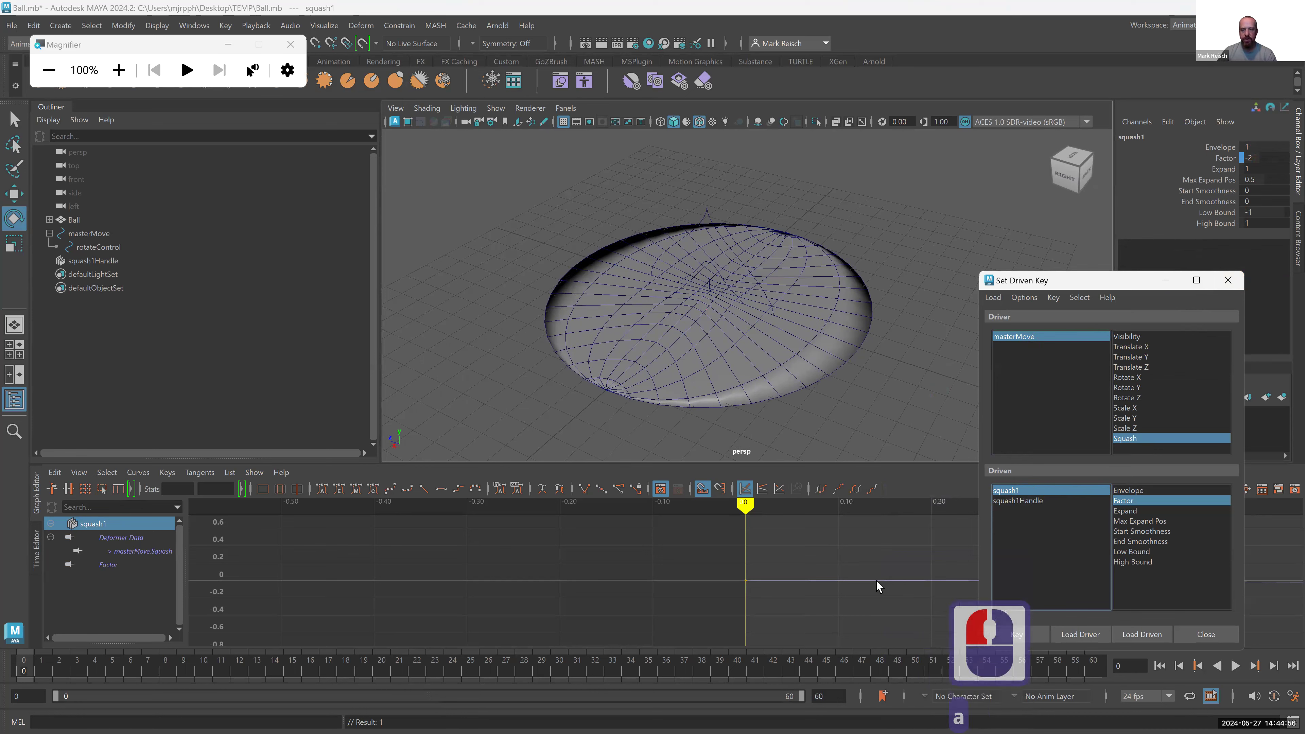
pyautogui.keyDown('alt'); pyautogui.moveTo(872, 581); pyautogui.dragTo(758, 612, button='right'); pyautogui.keyUp('alt')
pyautogui.press('a')
pyautogui.keyDown('alt'); pyautogui.moveTo(605, 596); pyautogui.dragTo(742, 595, button='middle'); pyautogui.keyUp('alt')
pyautogui.keyDown('alt'); pyautogui.moveTo(770, 599); pyautogui.dragTo(758, 598, button='right'); pyautogui.keyUp('alt')
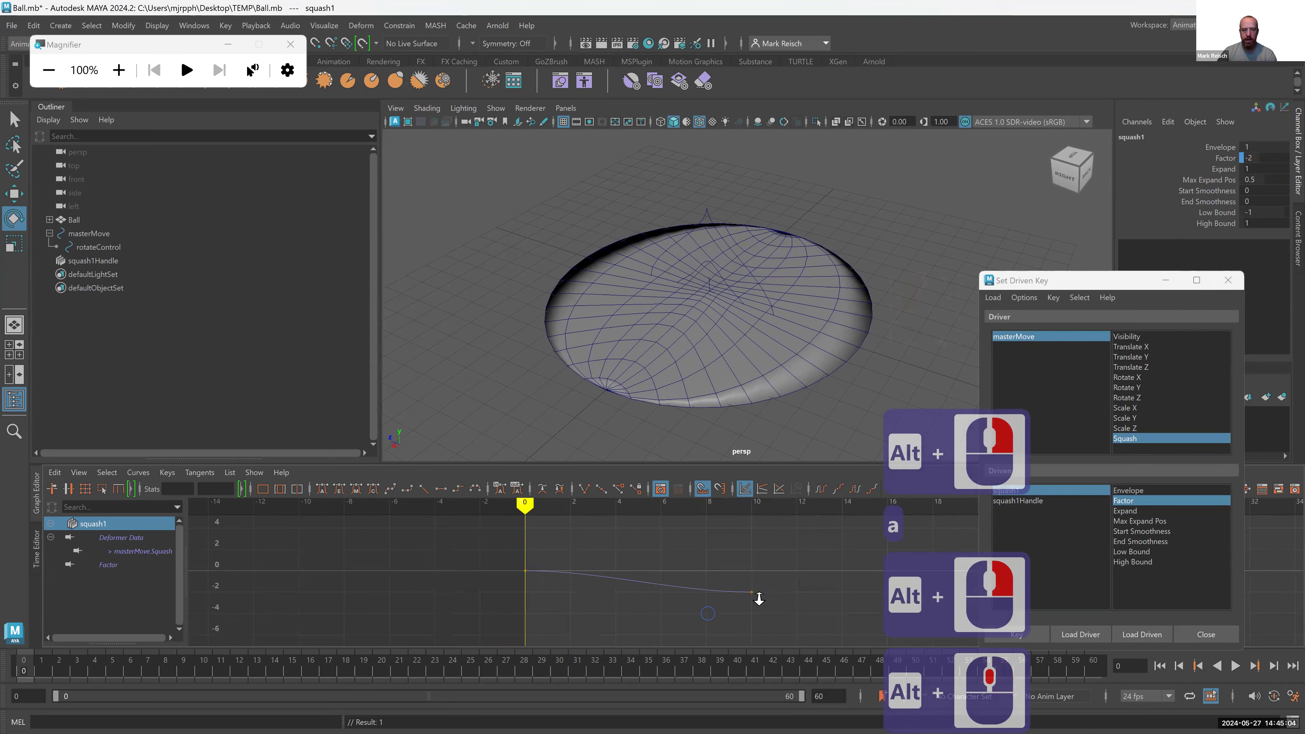
pyautogui.click(747, 594)
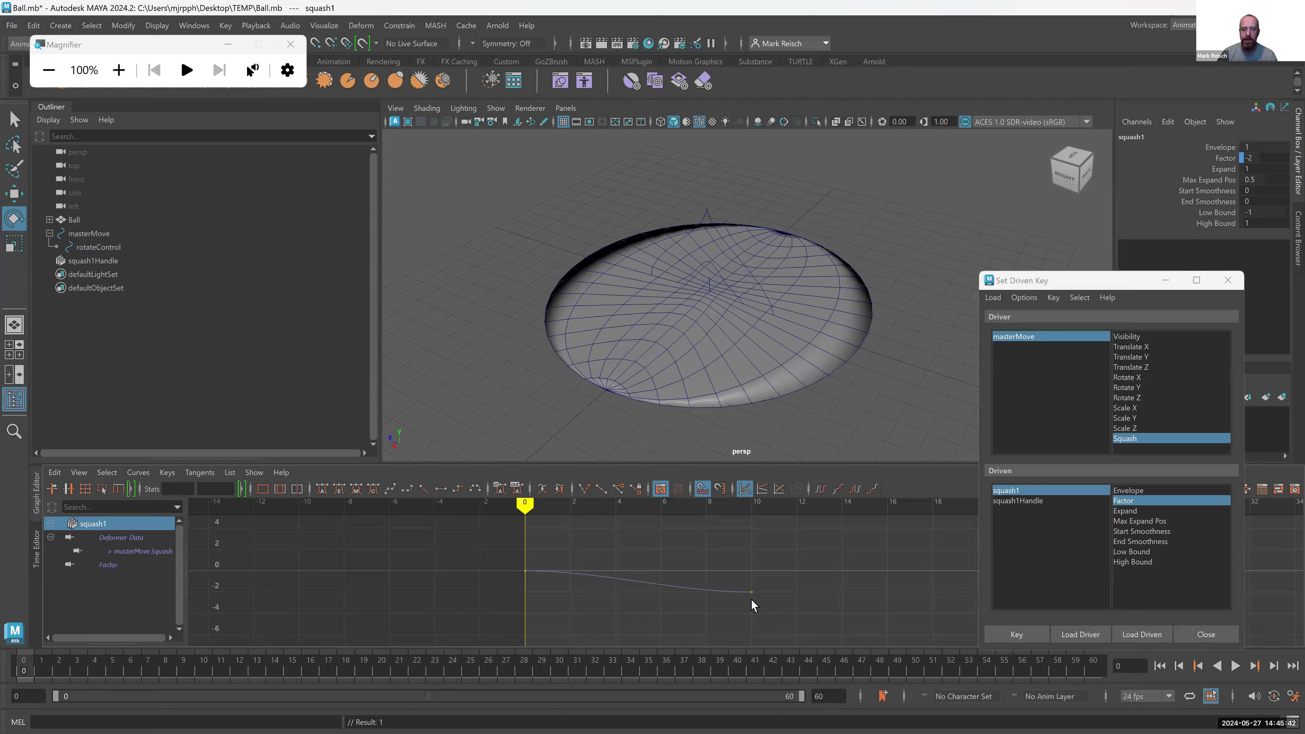
pyautogui.moveTo(768, 609); pyautogui.dragTo(505, 553)
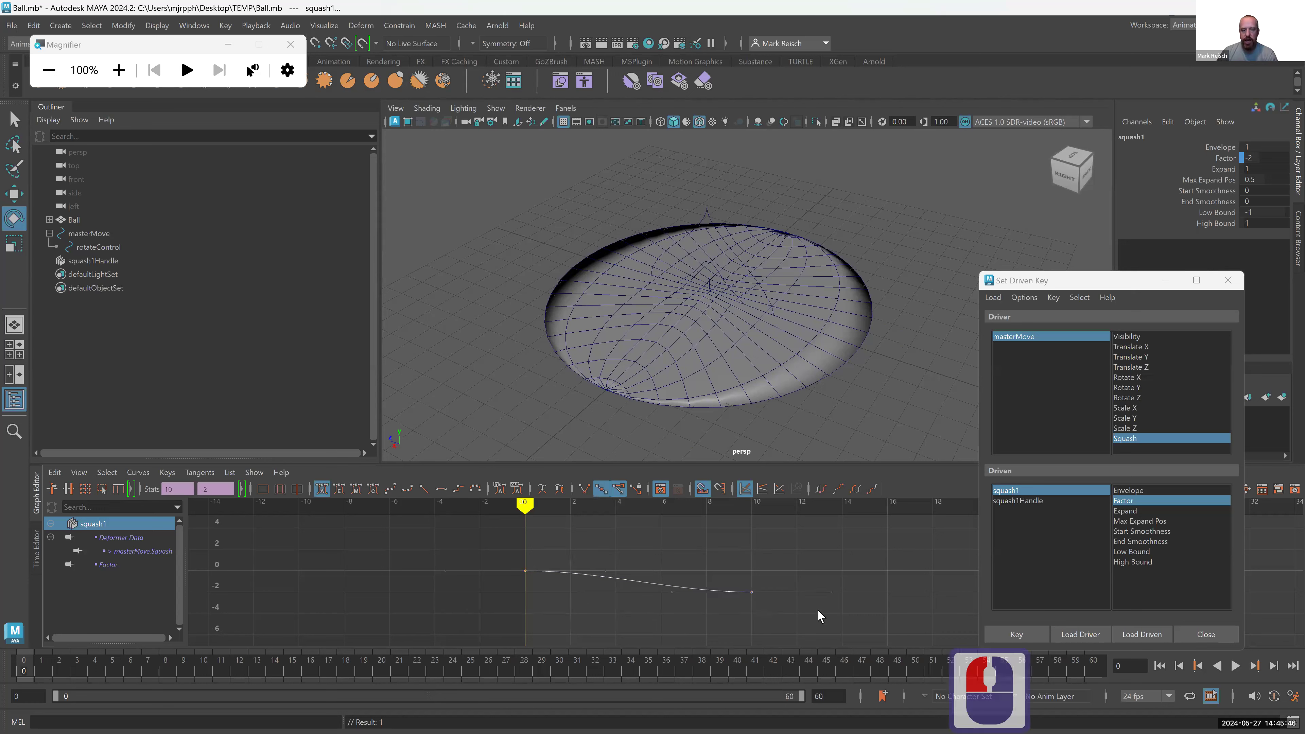
pyautogui.moveTo(817, 619); pyautogui.dragTo(496, 549)
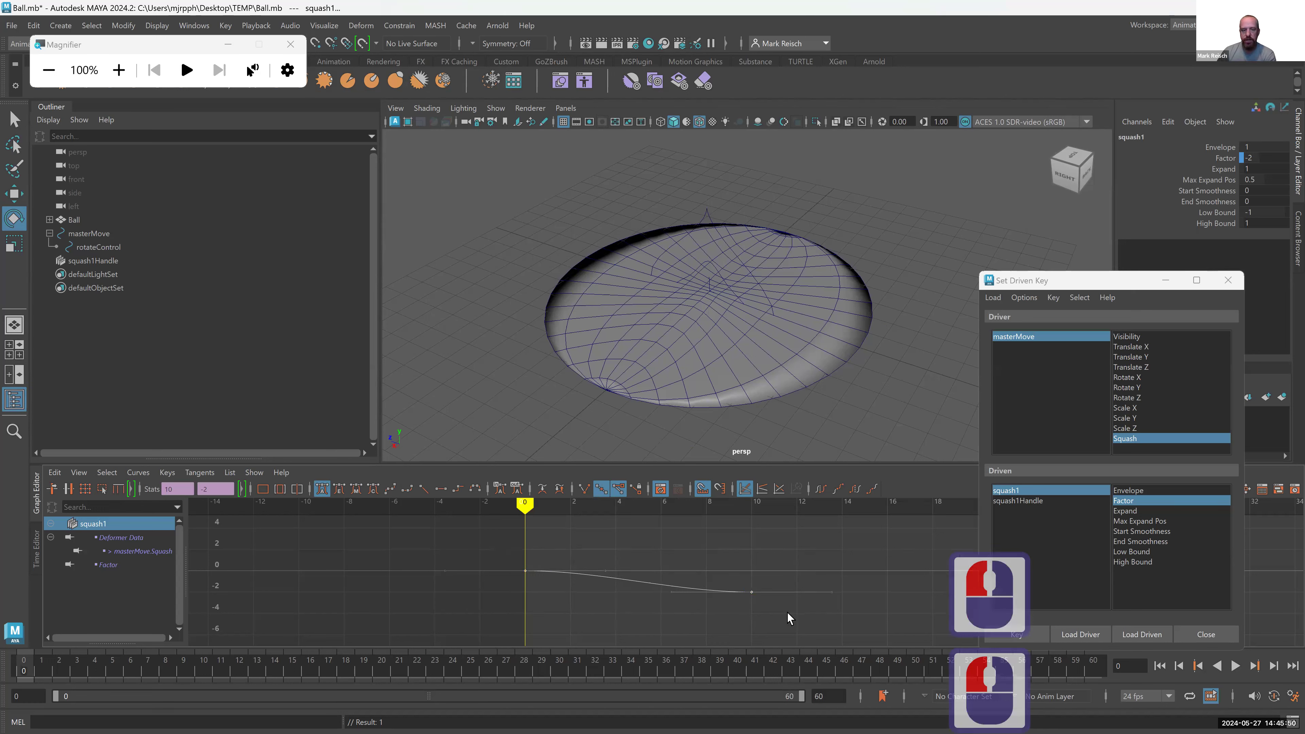
pyautogui.click(423, 491)
pyautogui.click(621, 618)
pyautogui.click(522, 579)
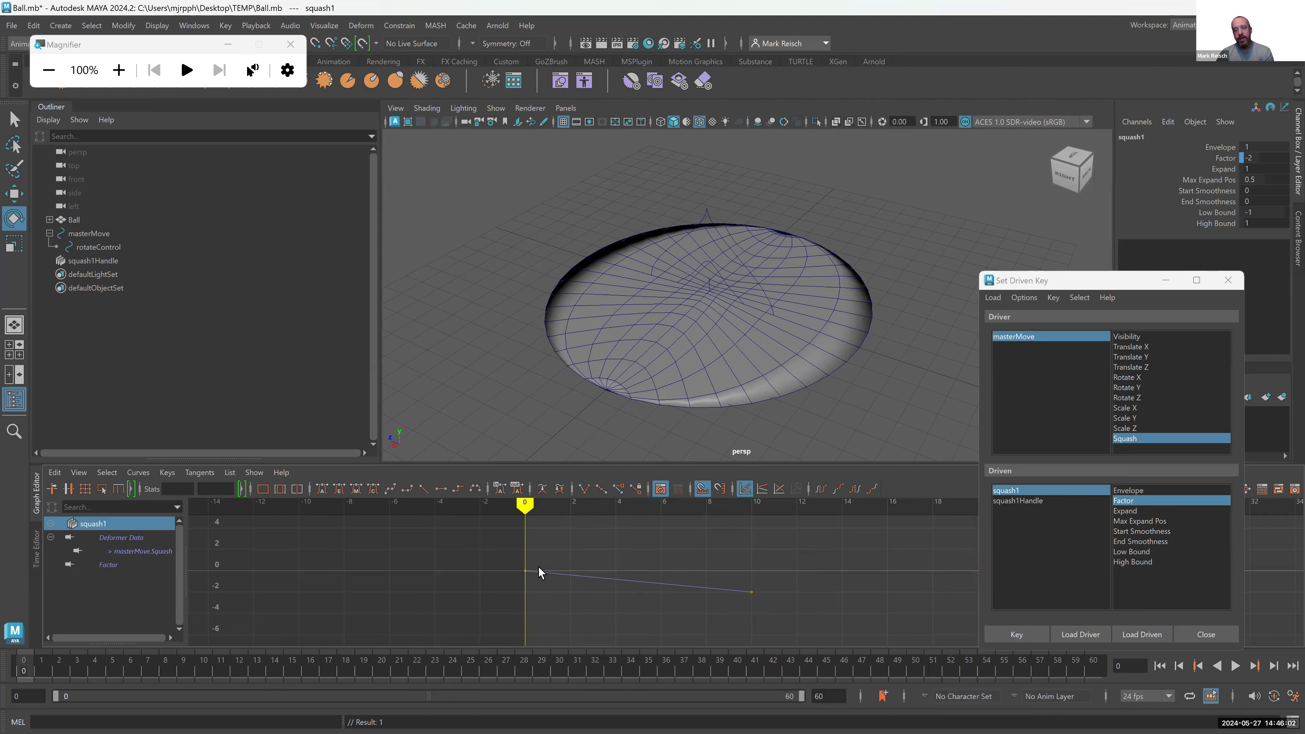
# - Set both the default in tangent and default out tangent to Linear in the Animation preferences and save them
pyautogui.click(1293, 697)
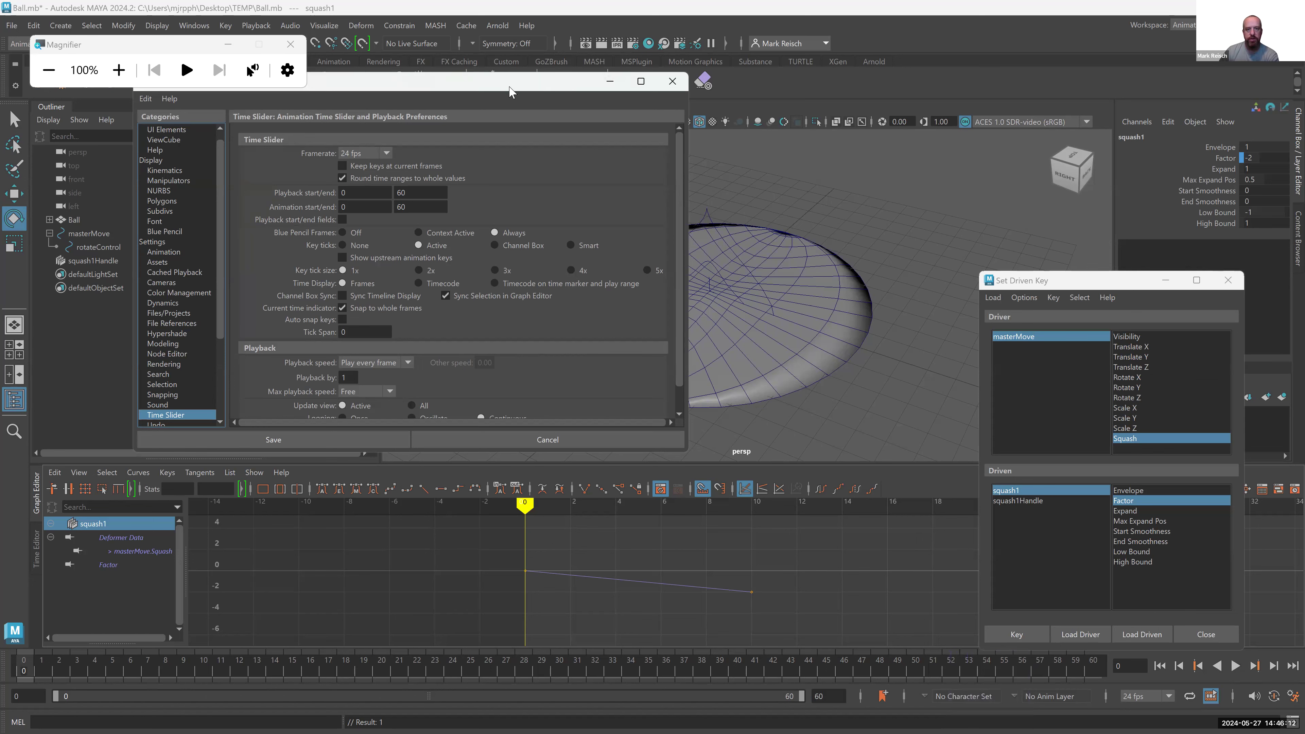
pyautogui.moveTo(511, 89); pyautogui.dragTo(650, 181)
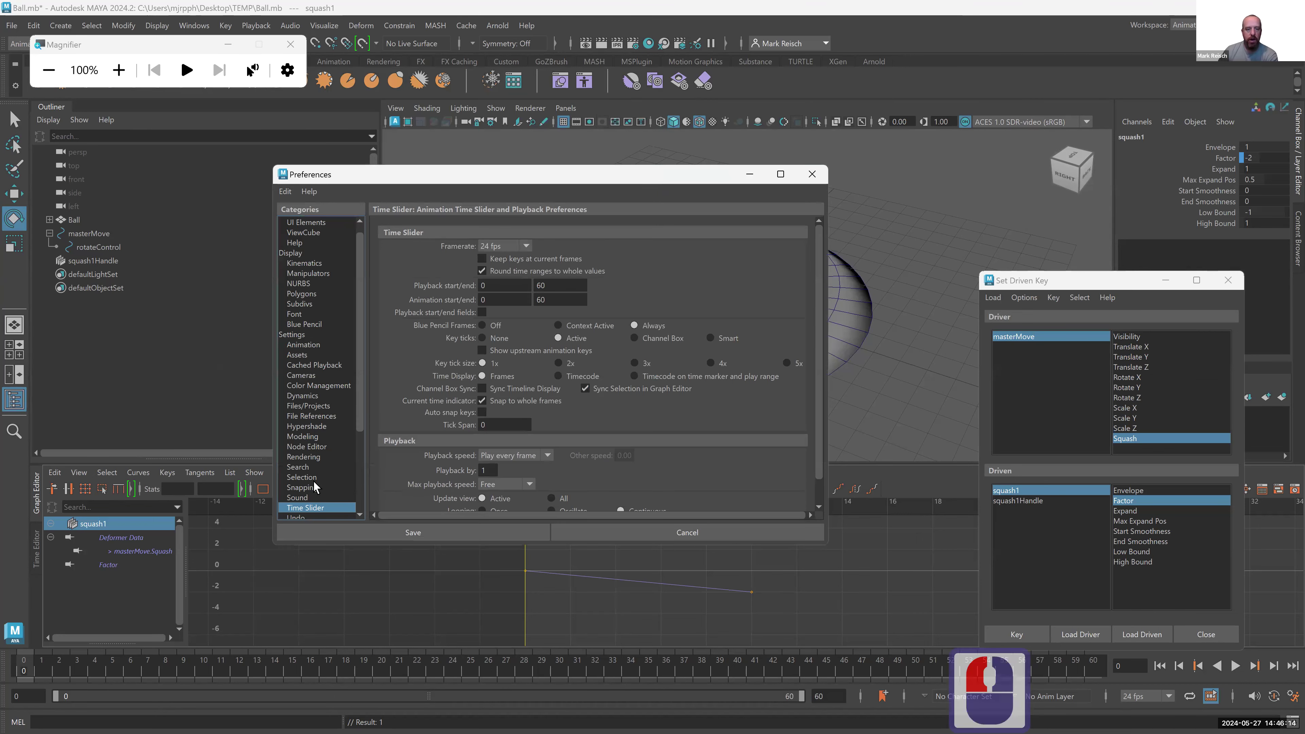
pyautogui.scroll(-2, 307, 497)
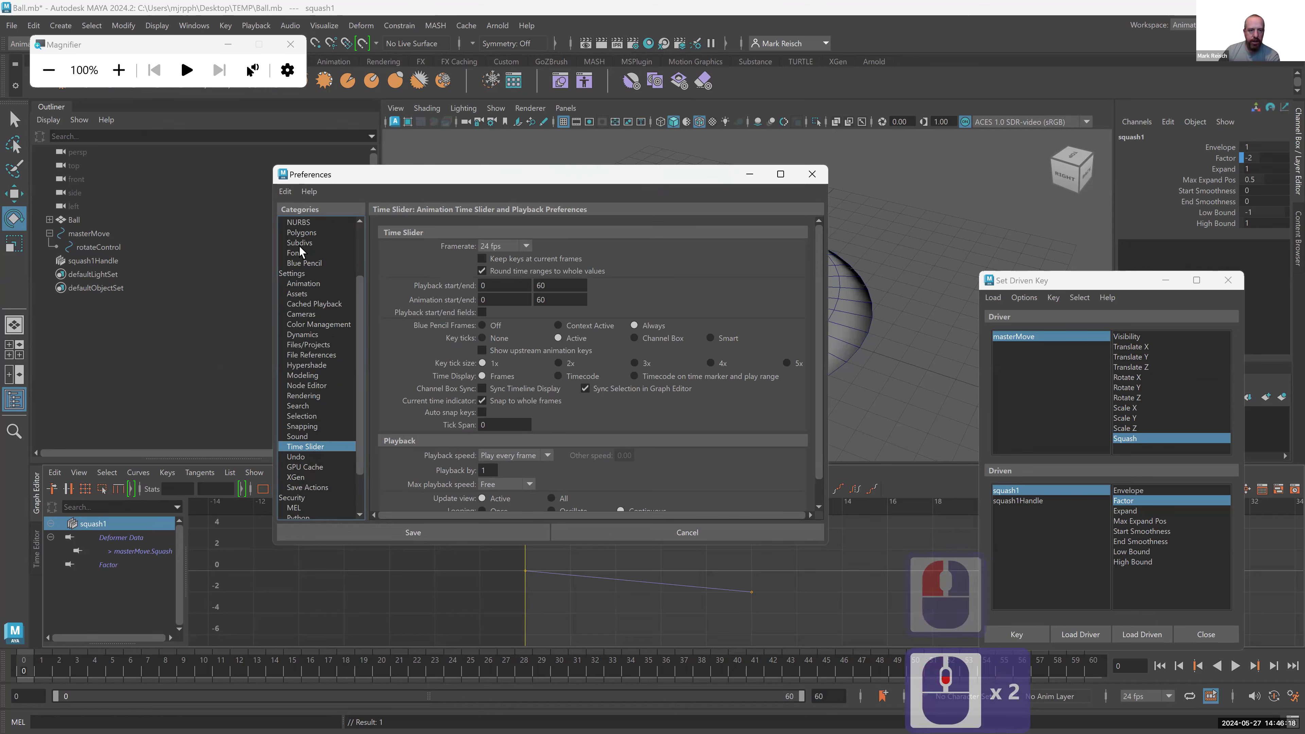
pyautogui.click(311, 286)
pyautogui.click(311, 288)
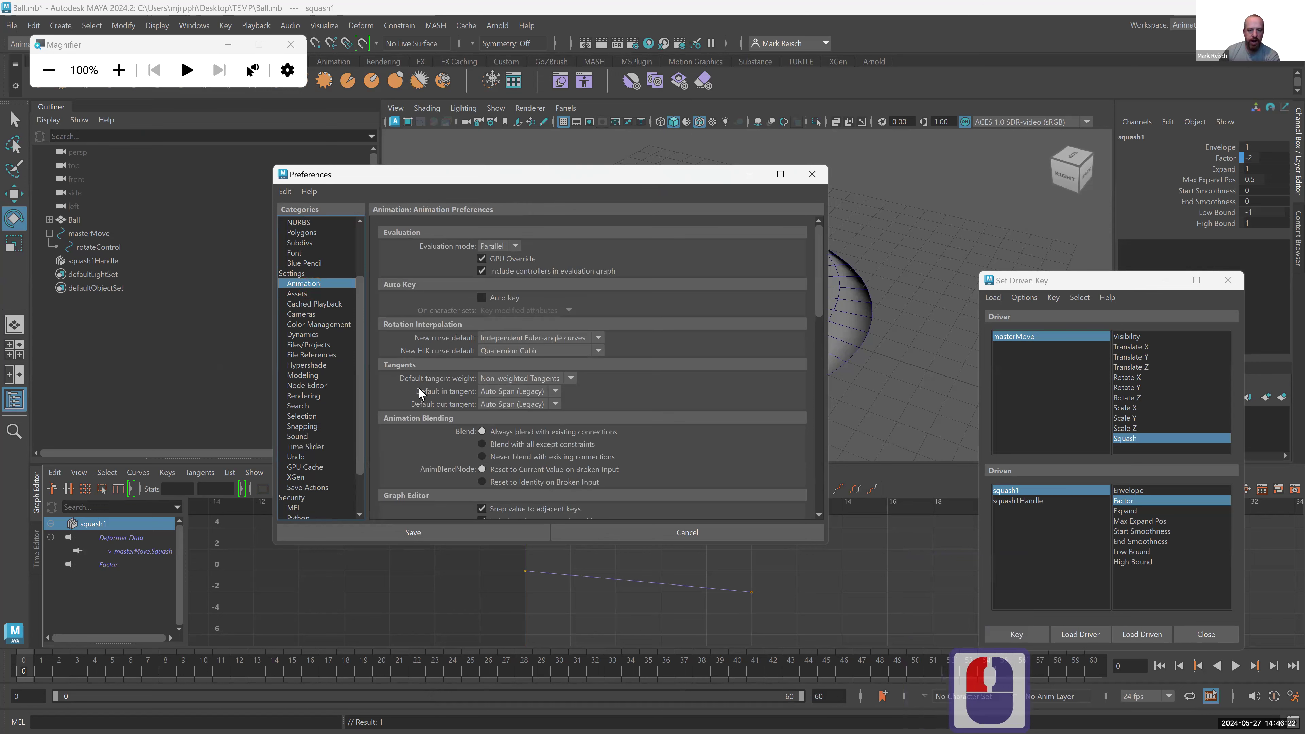
pyautogui.click(516, 391)
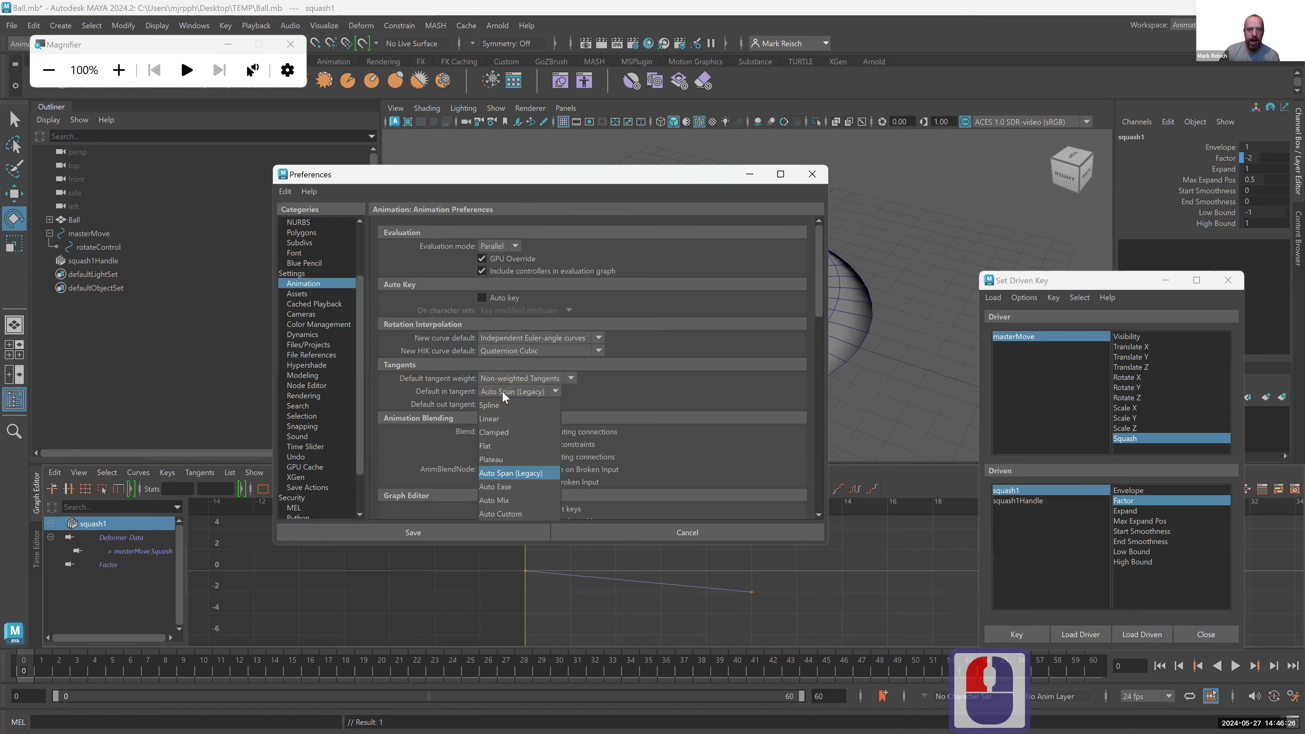
pyautogui.click(494, 416)
pyautogui.click(497, 404)
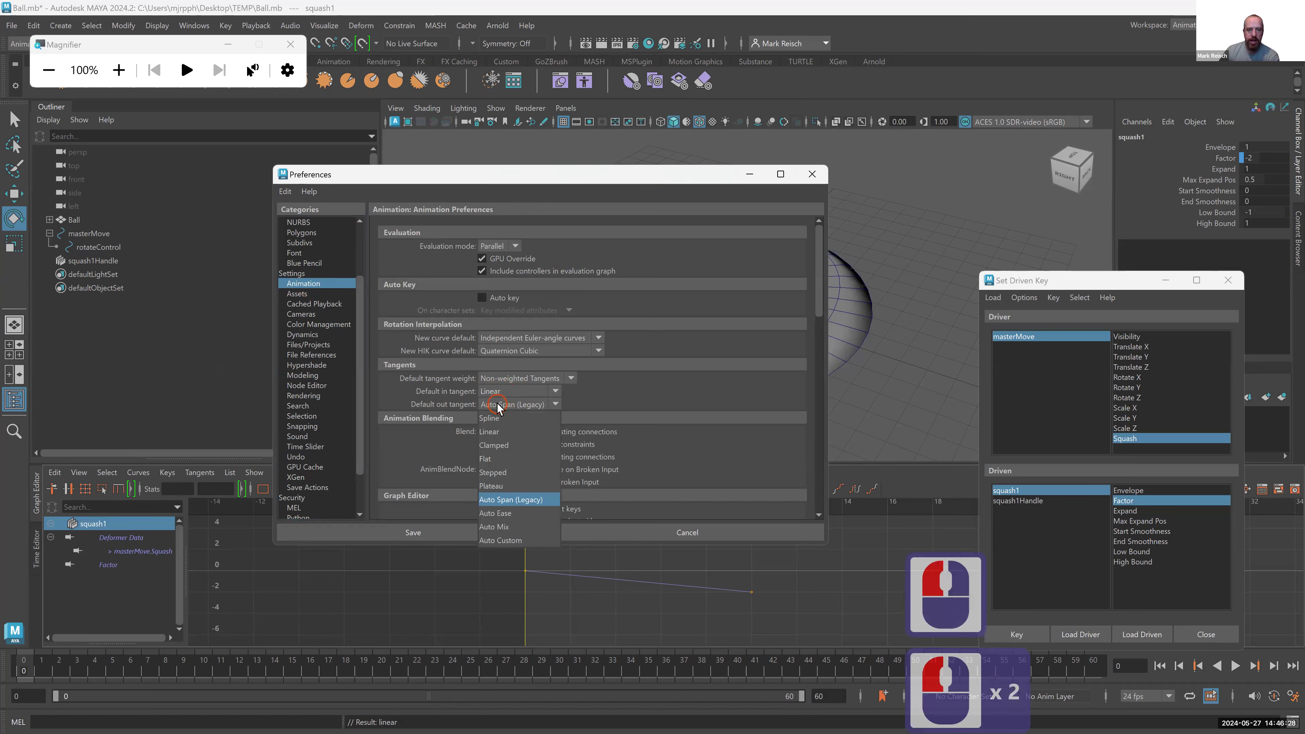
pyautogui.click(499, 432)
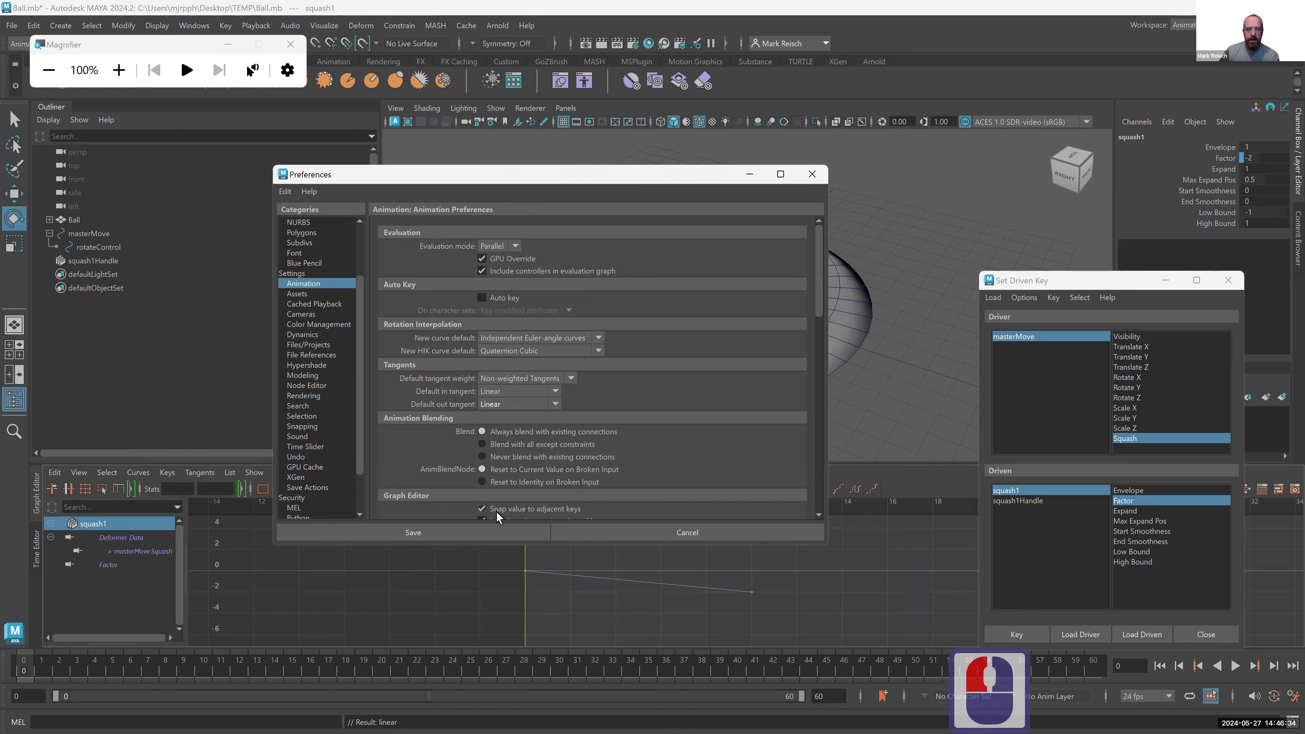
pyautogui.click(497, 532)
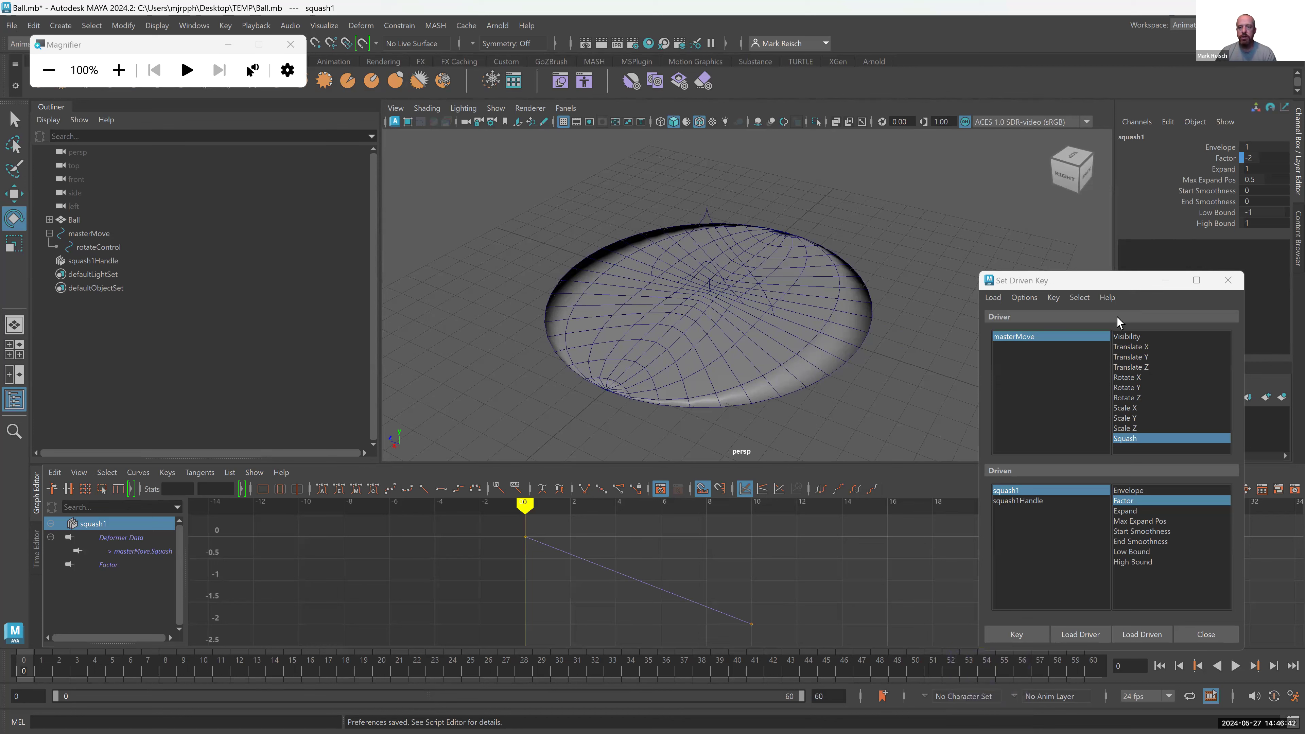
# - Select the driver masterMove in Set Driven Key and set its Squash attribute to -10
pyautogui.moveTo(1069, 279); pyautogui.dragTo(962, 237)
pyautogui.click(924, 305)
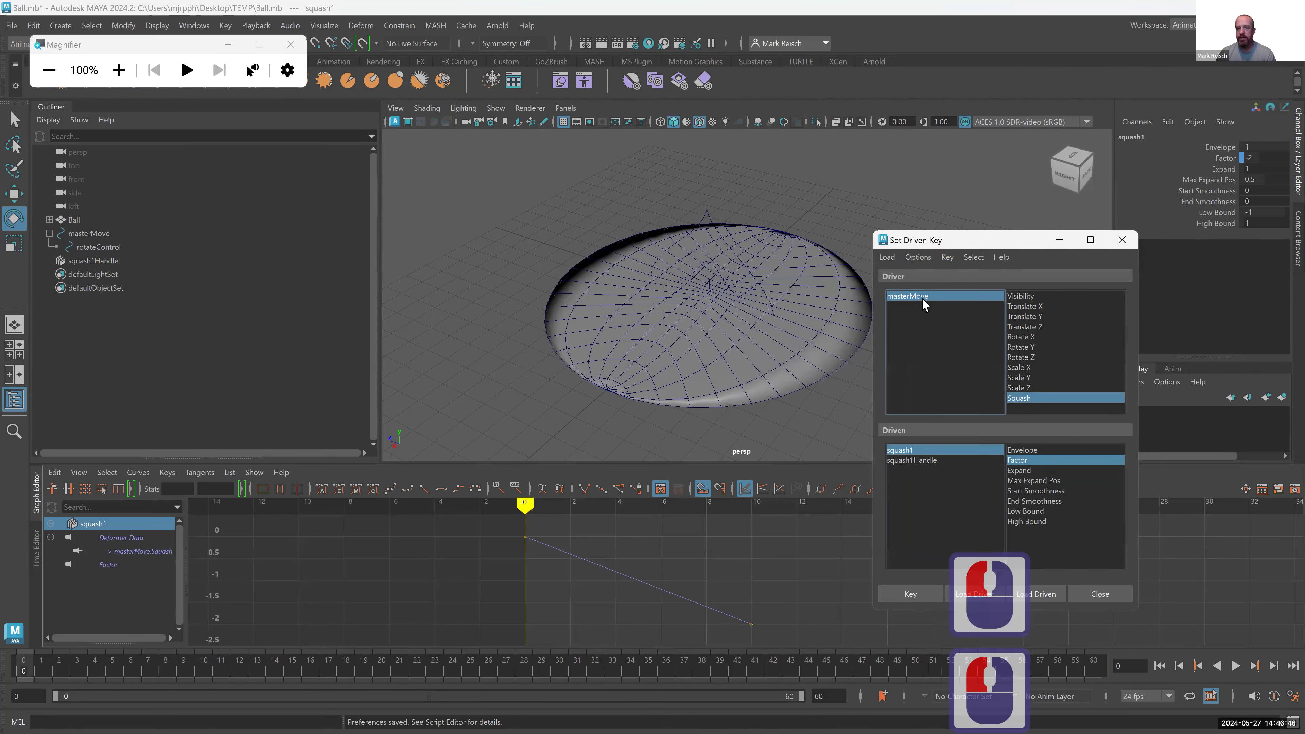
pyautogui.click(923, 302)
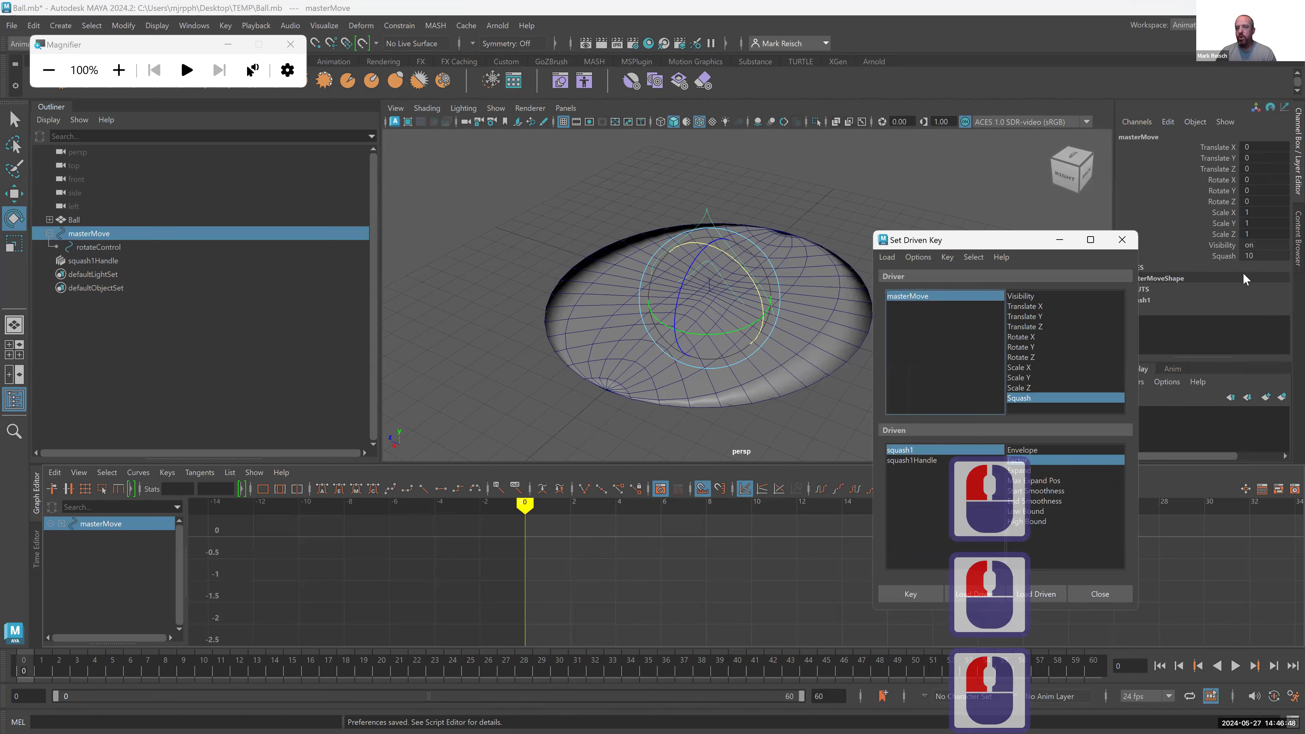
pyautogui.click(1253, 256)
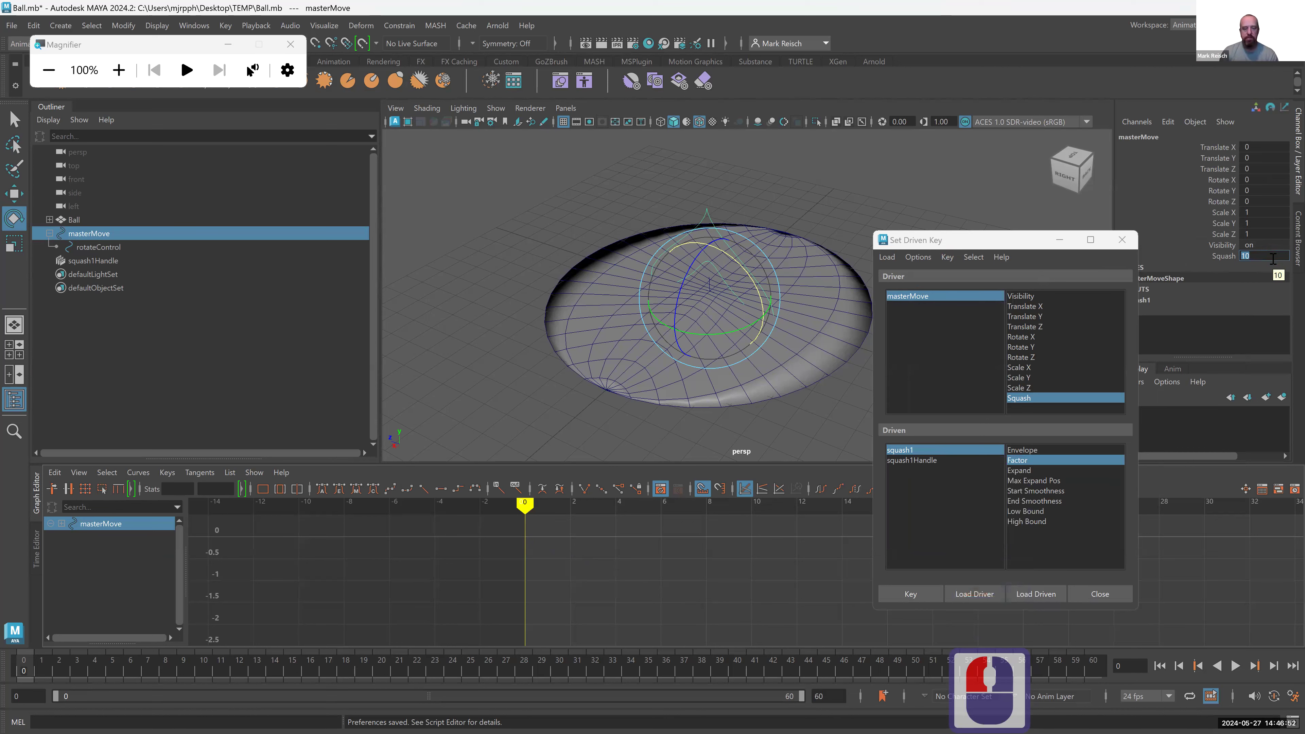
pyautogui.write('-10')
pyautogui.press('Return')
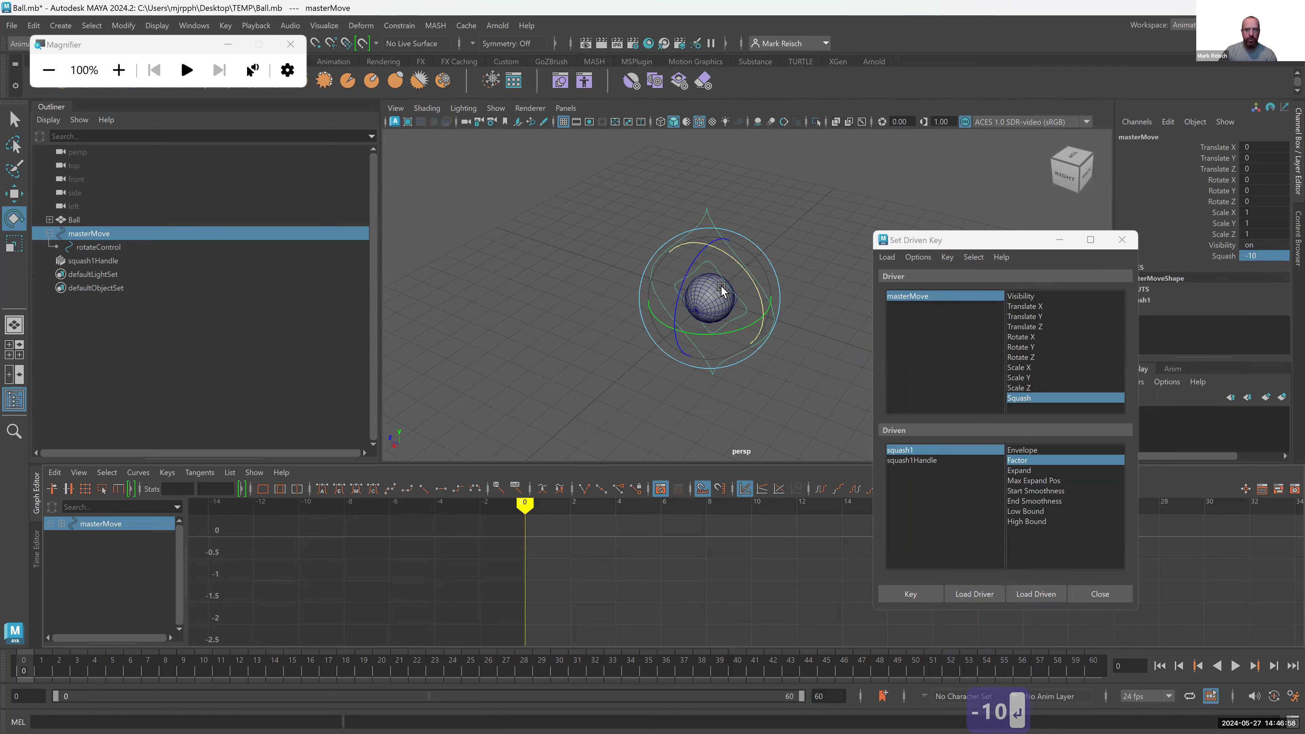
# - Select the driven squash1, raise its Factor interactively to stretch the ball, and set it to exactly 2
pyautogui.click(907, 451)
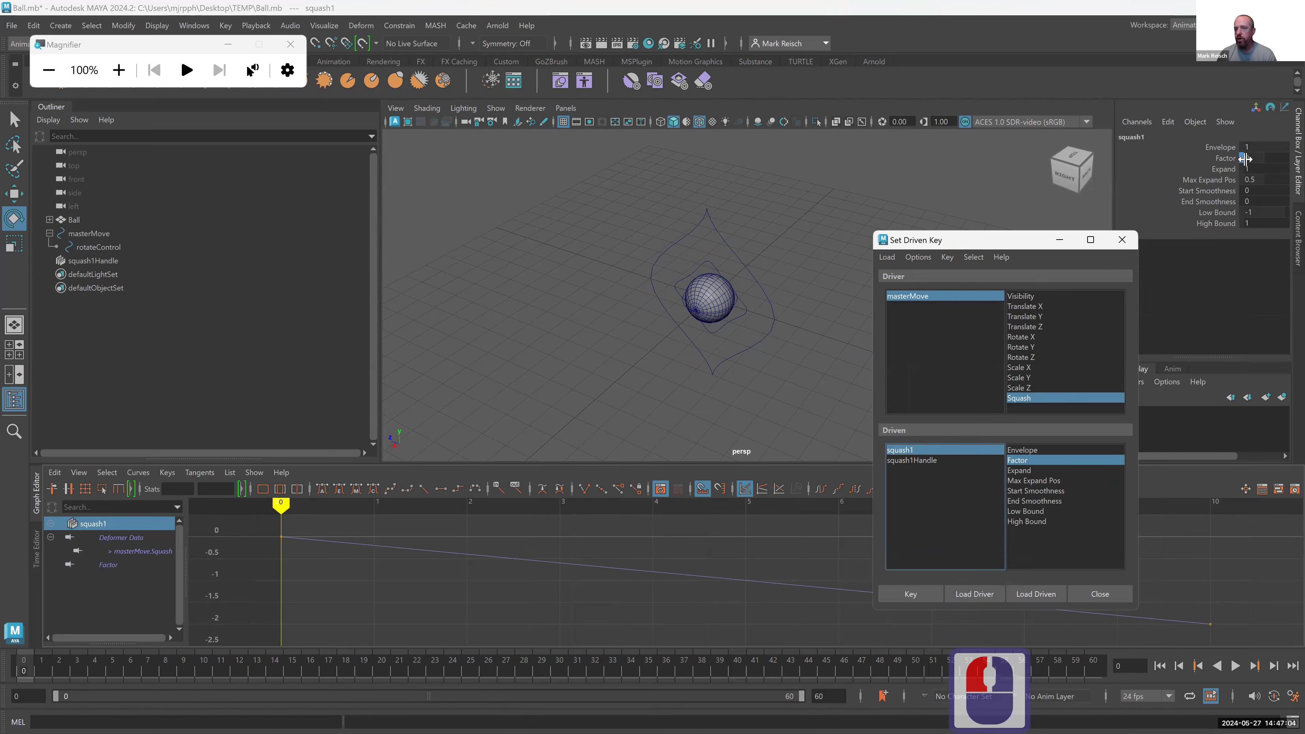
pyautogui.click(1226, 159)
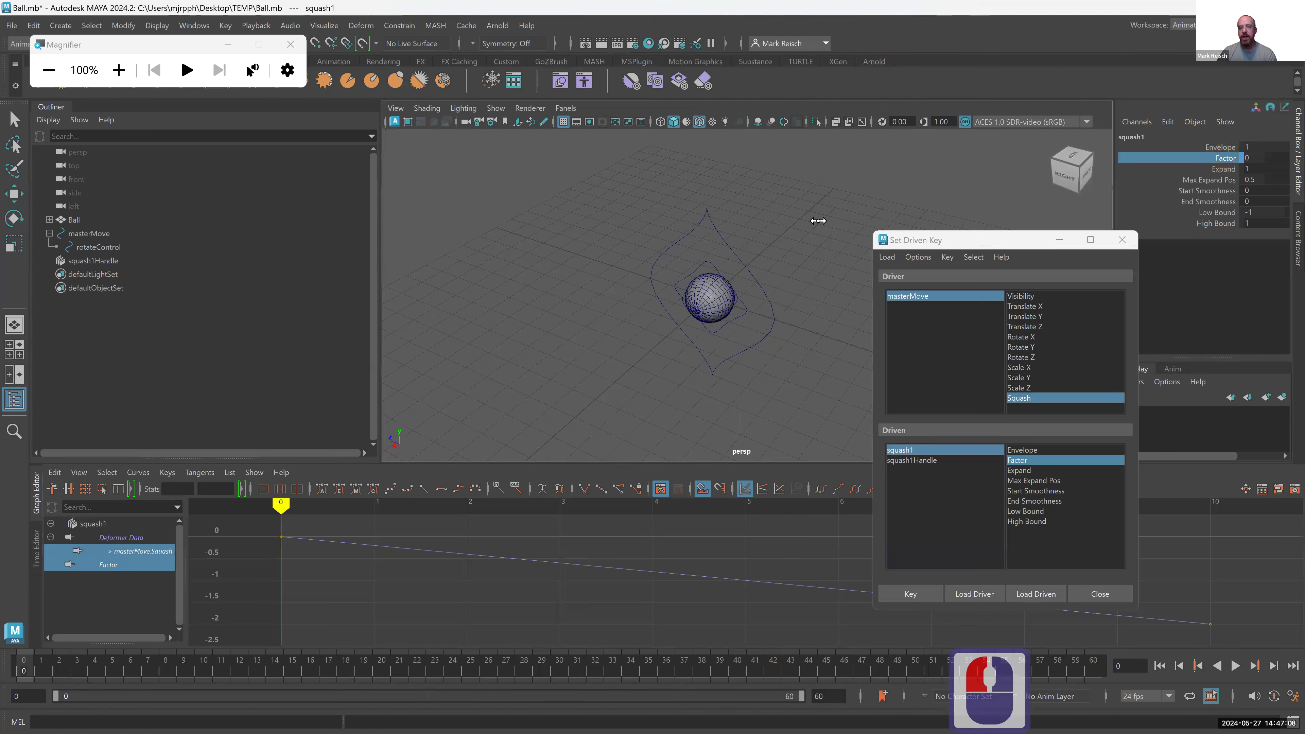
pyautogui.moveTo(817, 222); pyautogui.dragTo(826, 220, button='middle')
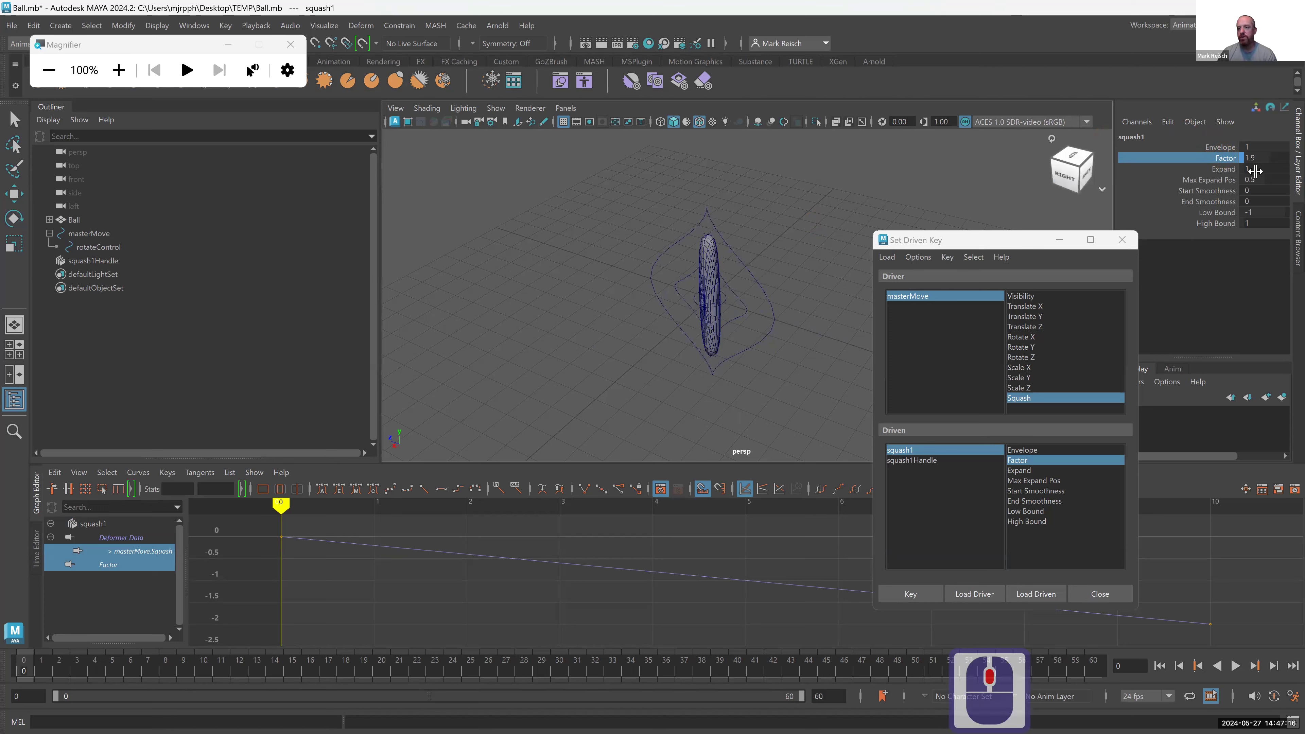
pyautogui.click(1266, 159)
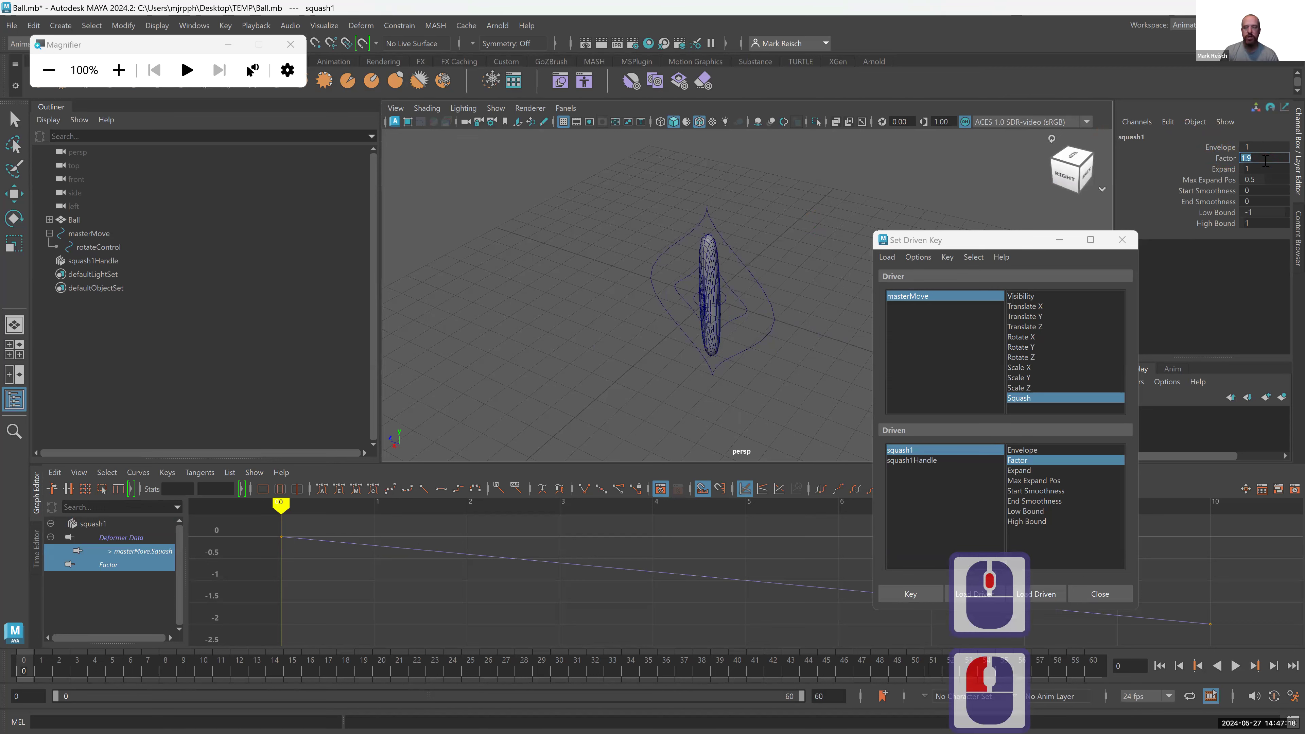
pyautogui.write('2')
pyautogui.press('Return')
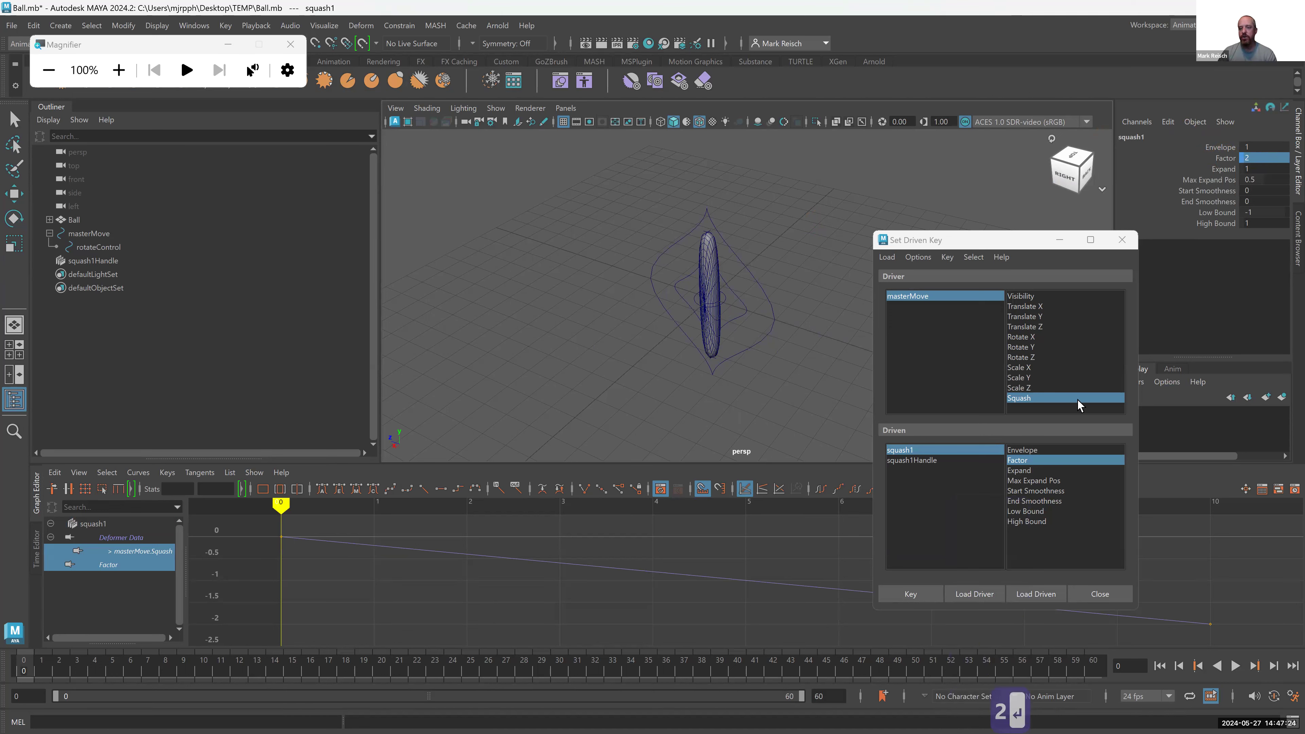
# - Check both objects' values and set a driven key linking masterMove's Squash at -10 to squash1's Factor at 2
pyautogui.click(960, 303)
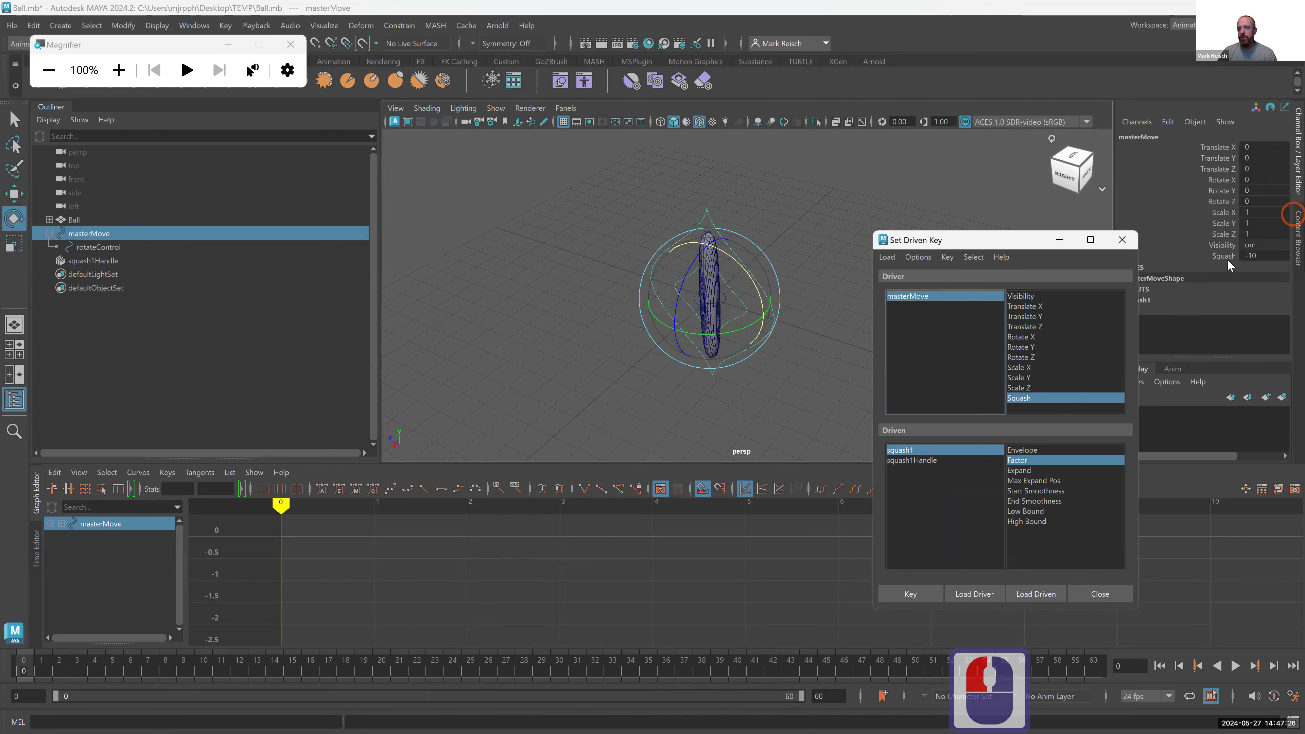
pyautogui.click(948, 451)
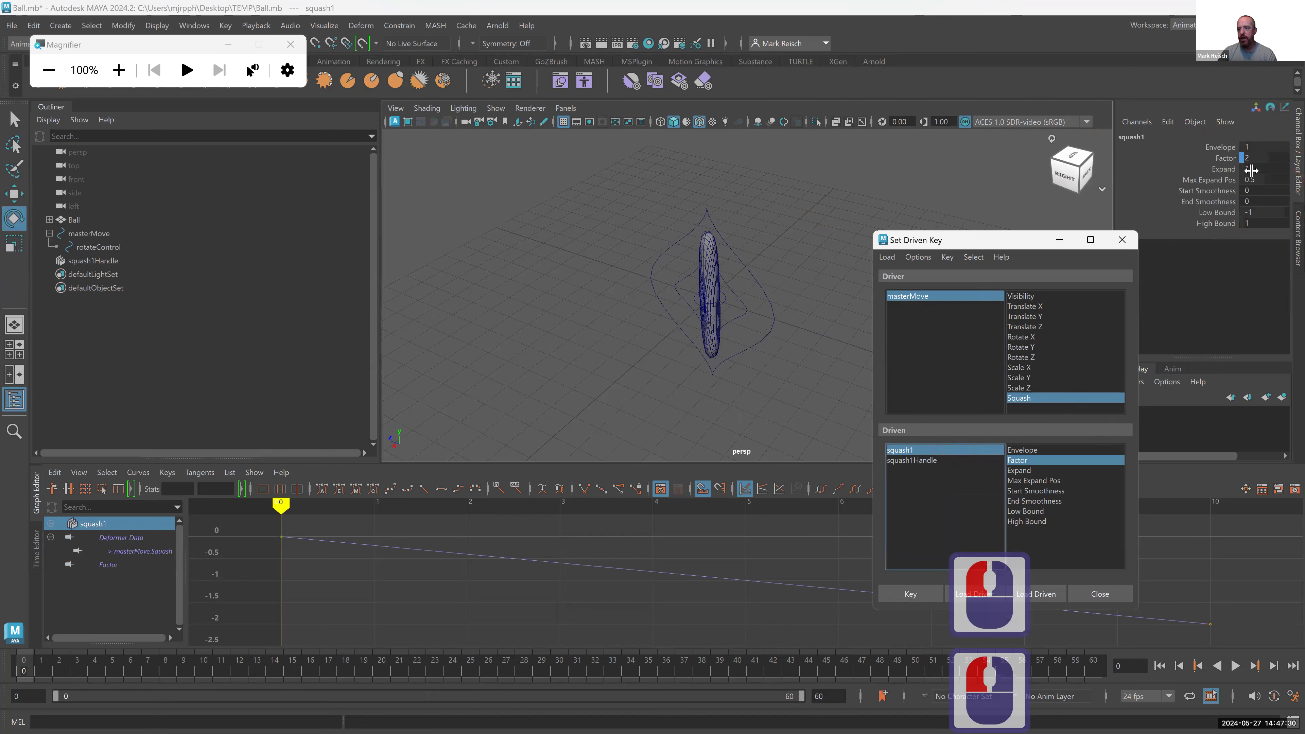
pyautogui.click(910, 594)
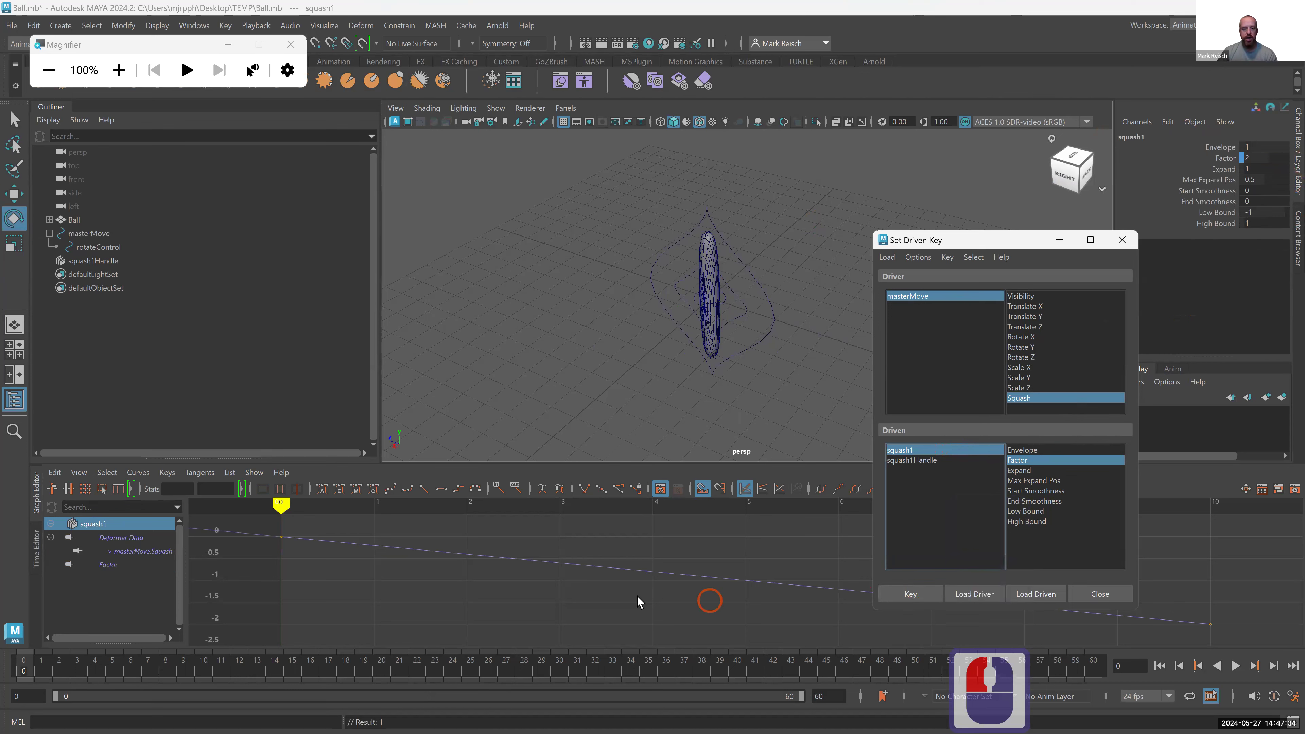
# - Select the Factor curve's key at -10 in the Graph Editor and move it vertically to a value of about 0.272
pyautogui.moveTo(337, 577)
pyautogui.keyDown('alt'); pyautogui.mouseDown(button='middle')
pyautogui.moveTo(763, 612)
pyautogui.moveTo(808, 597)
pyautogui.moveTo(718, 598)
pyautogui.mouseUp(button='middle'); pyautogui.keyUp('alt')
pyautogui.scroll(-5, 766, 597)
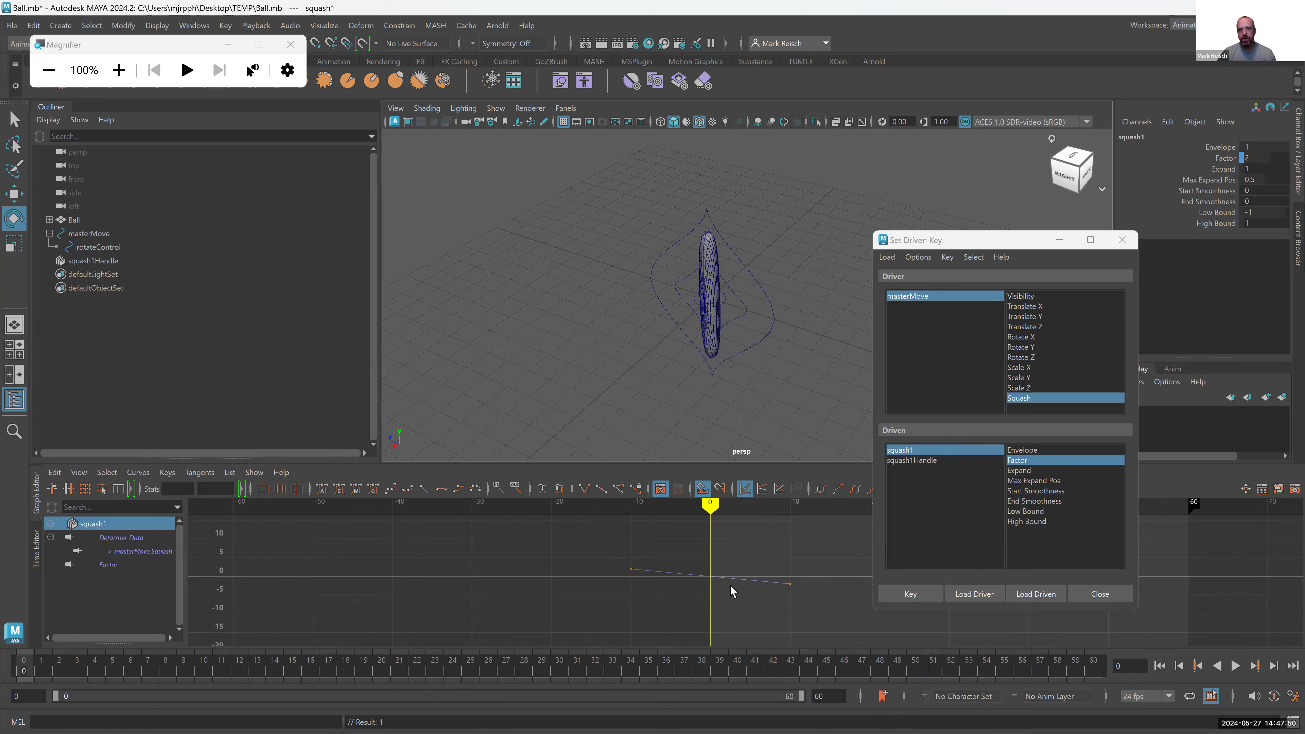
pyautogui.moveTo(645, 564); pyautogui.dragTo(606, 599)
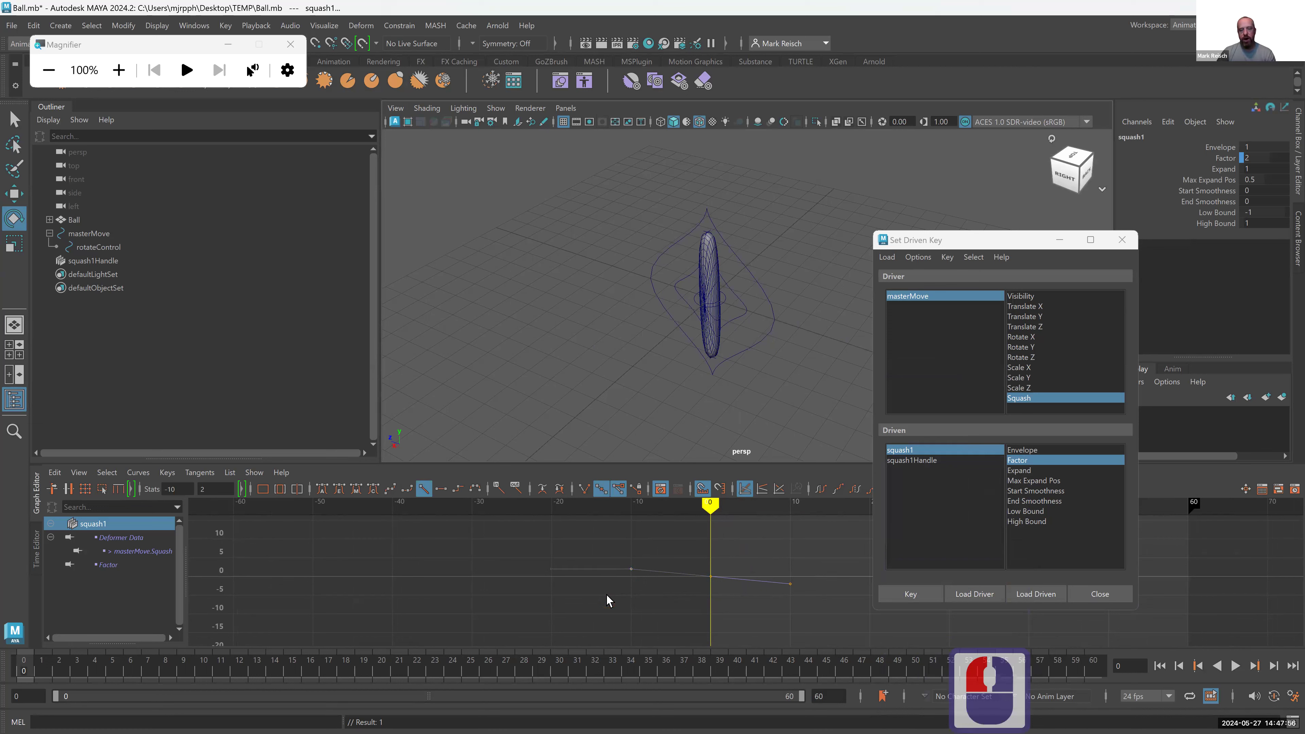
pyautogui.moveTo(650, 583); pyautogui.dragTo(614, 549)
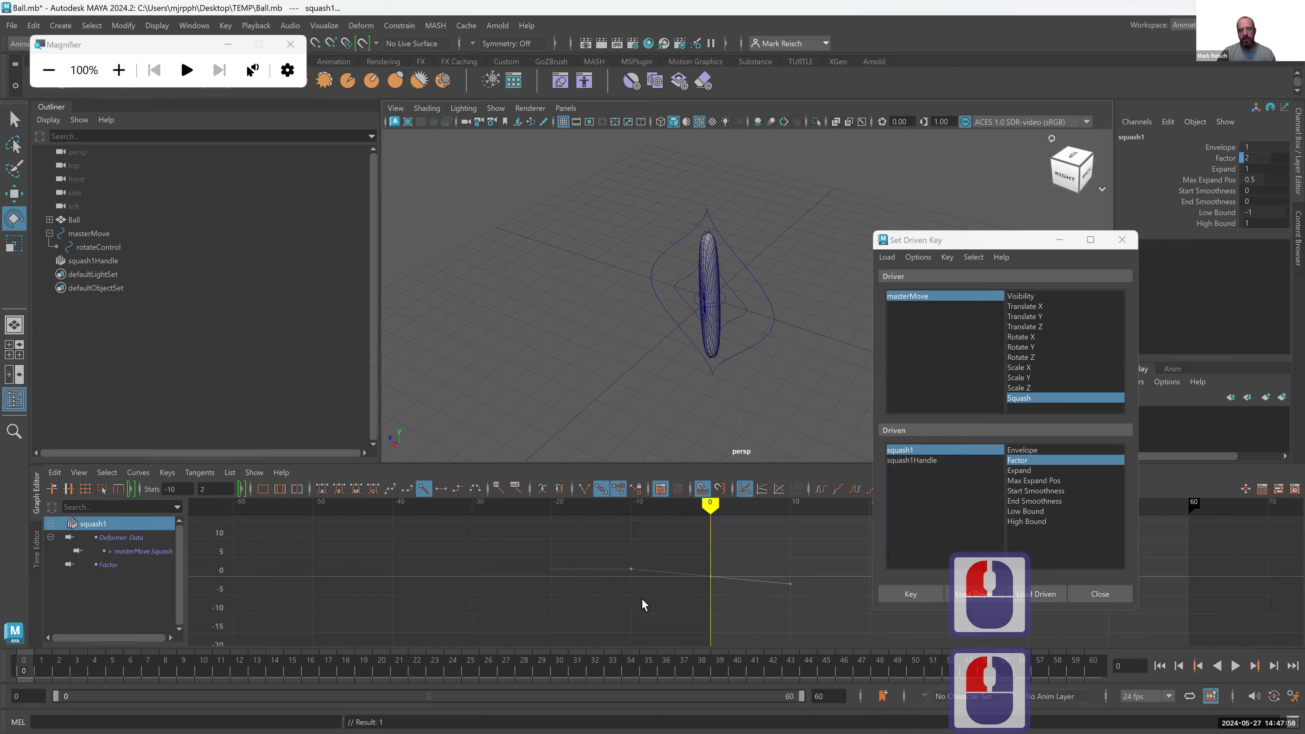
pyautogui.keyDown('shift'); pyautogui.moveTo(642, 597); pyautogui.dragTo(645, 564, button='middle'); pyautogui.keyUp('shift')
pyautogui.keyDown('shift'); pyautogui.moveTo(644, 555); pyautogui.dragTo(645, 604, button='middle'); pyautogui.keyUp('shift')
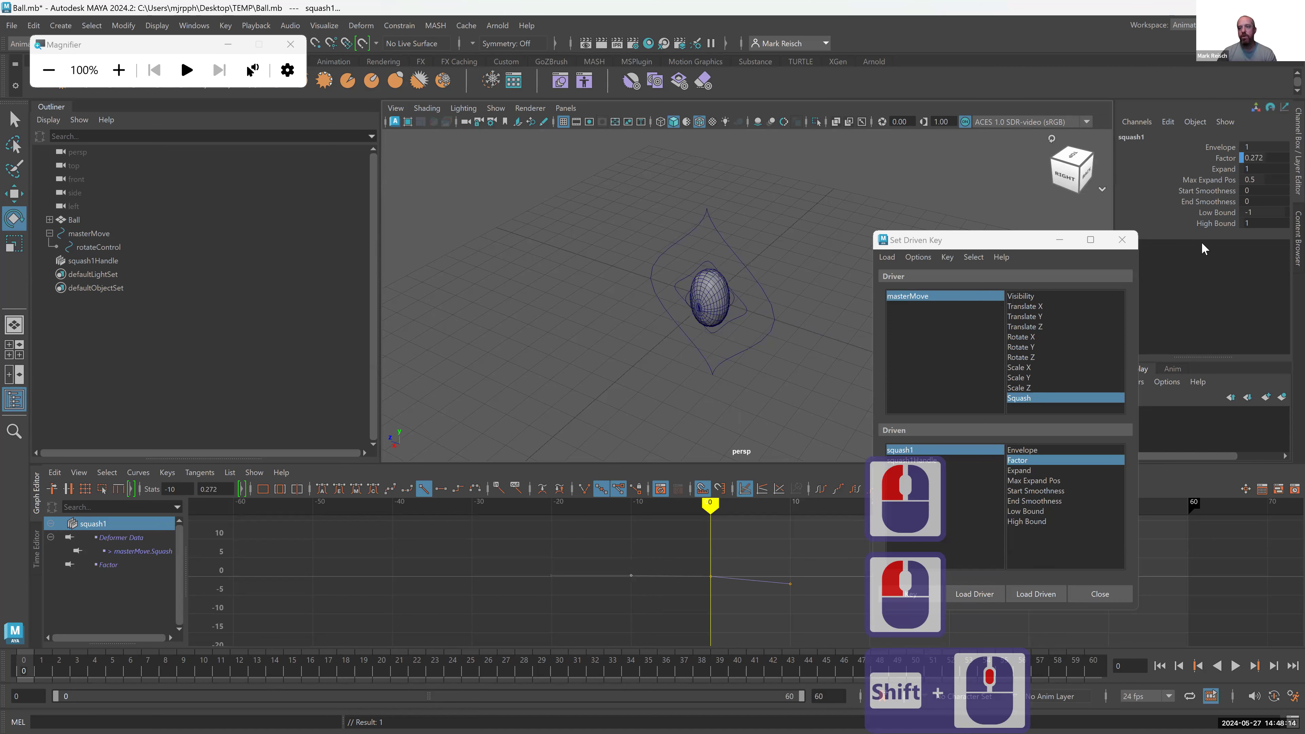
# - Set the Factor of squash1 to 2 directly in its channel value
pyautogui.doubleClick(1274, 155)
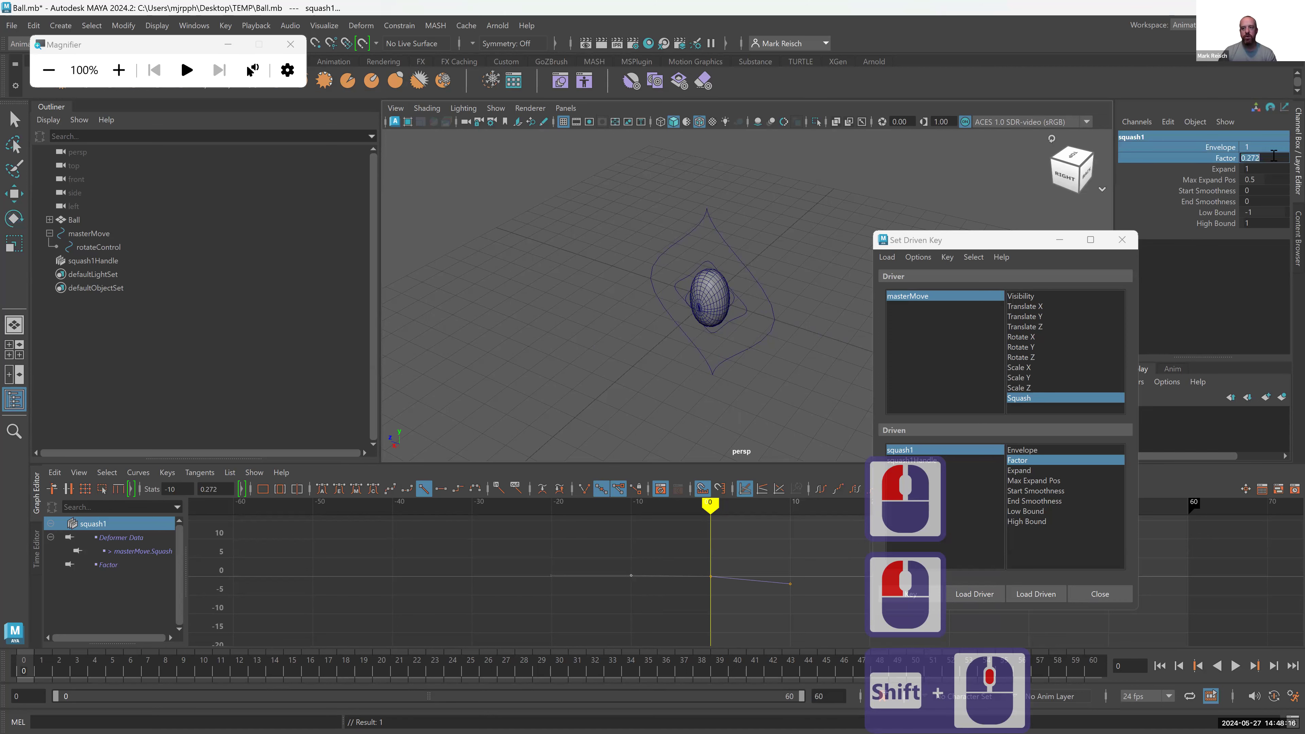
pyautogui.keyDown('shift'); pyautogui.doubleClick(1272, 160); pyautogui.keyUp('shift')
pyautogui.doubleClick(1272, 158)
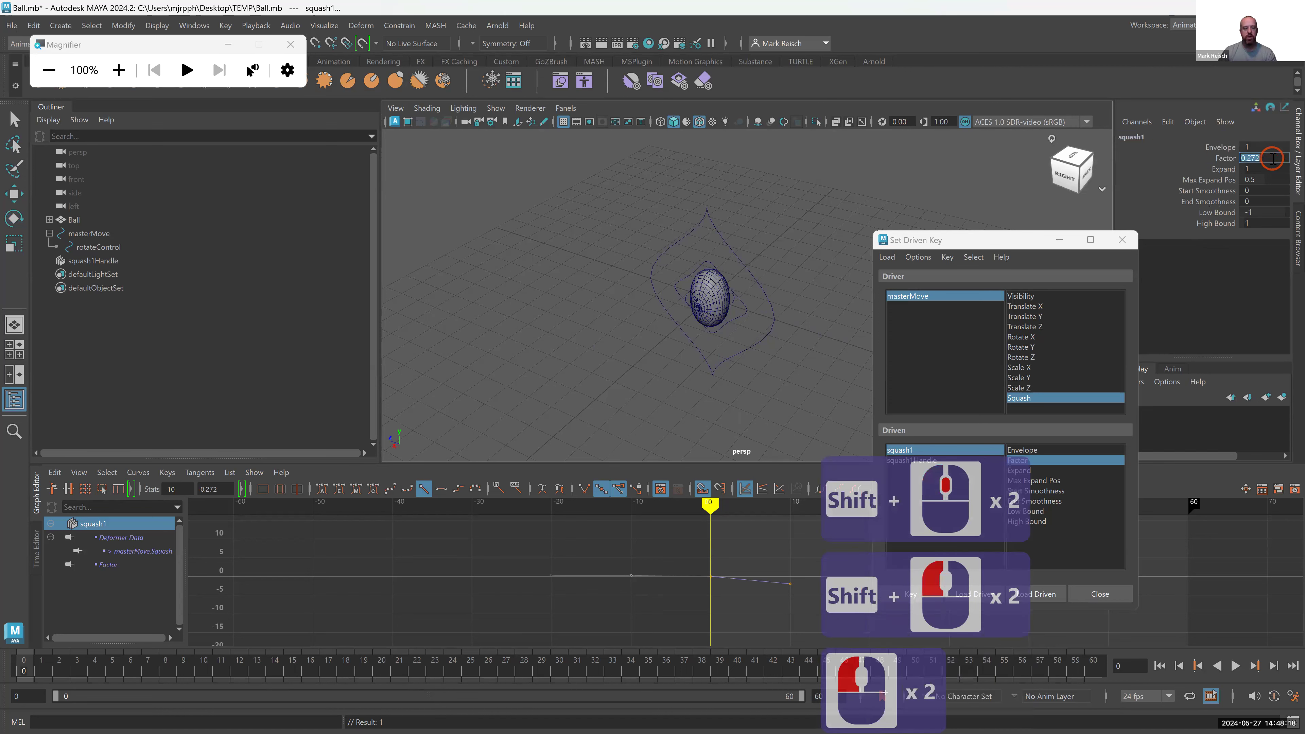
pyautogui.write('2')
pyautogui.press('Return')
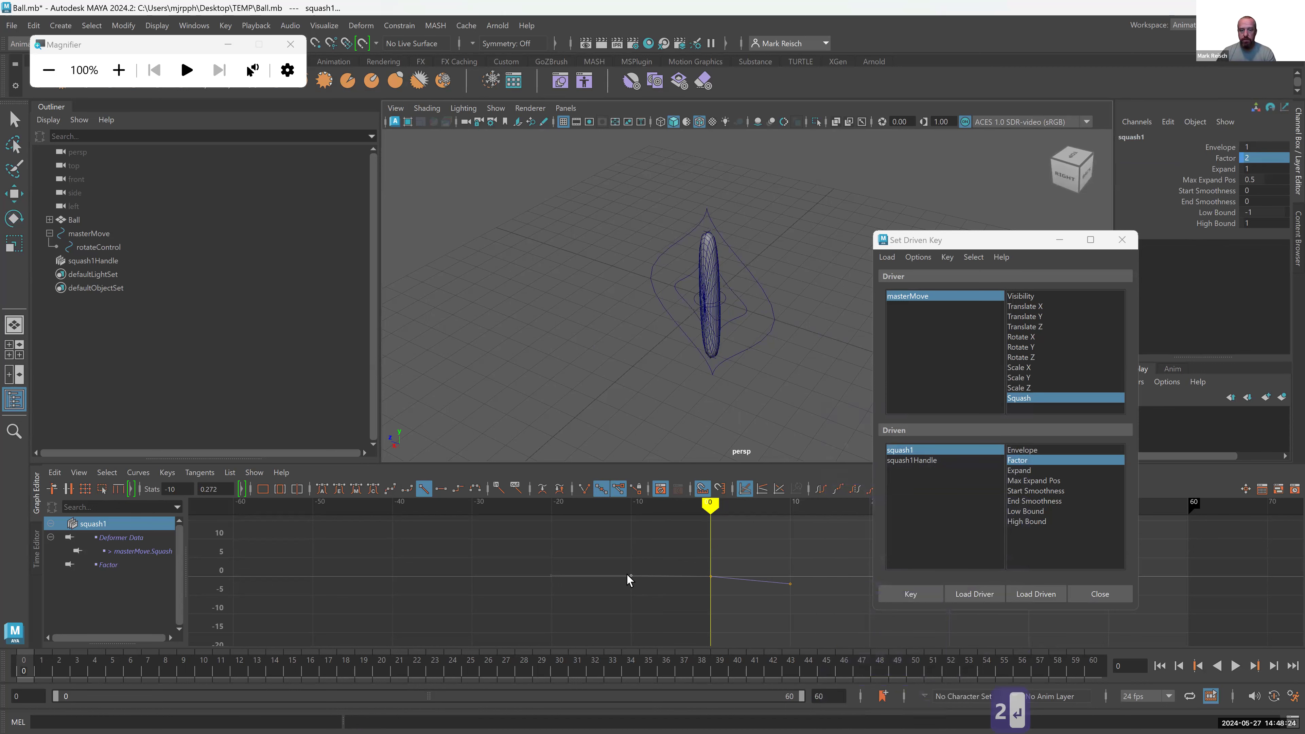
# - Restore the selection of the Factor curve's key at -10 and set that key's value to 2
pyautogui.click(654, 561)
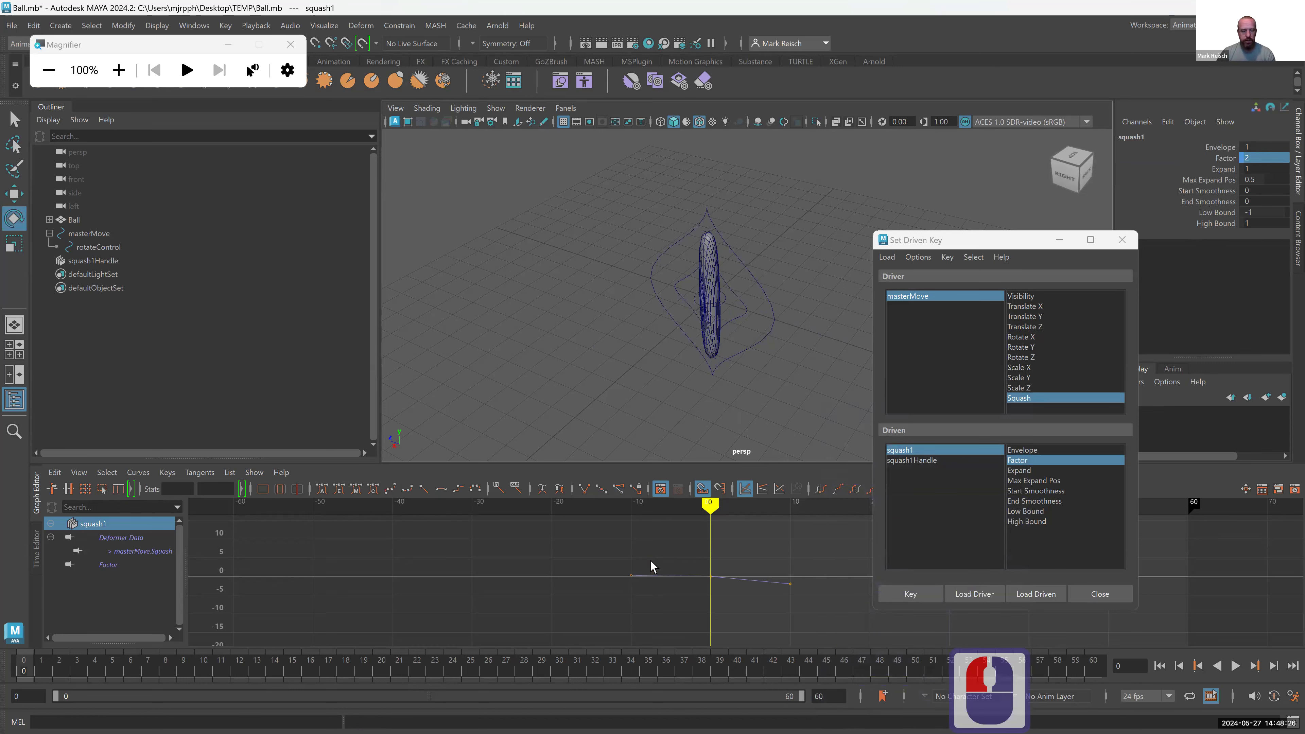
pyautogui.hotkey('ctrl', 'z')
pyautogui.click(624, 592)
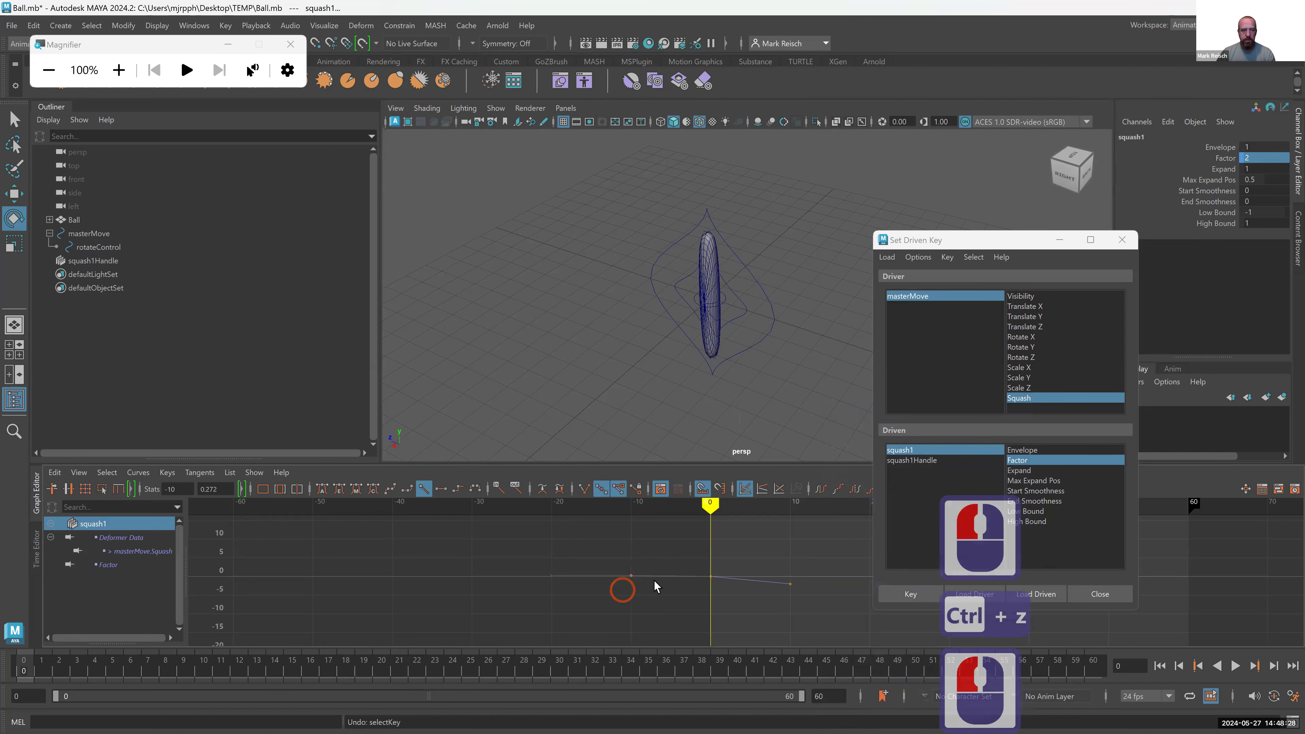
pyautogui.click(229, 487)
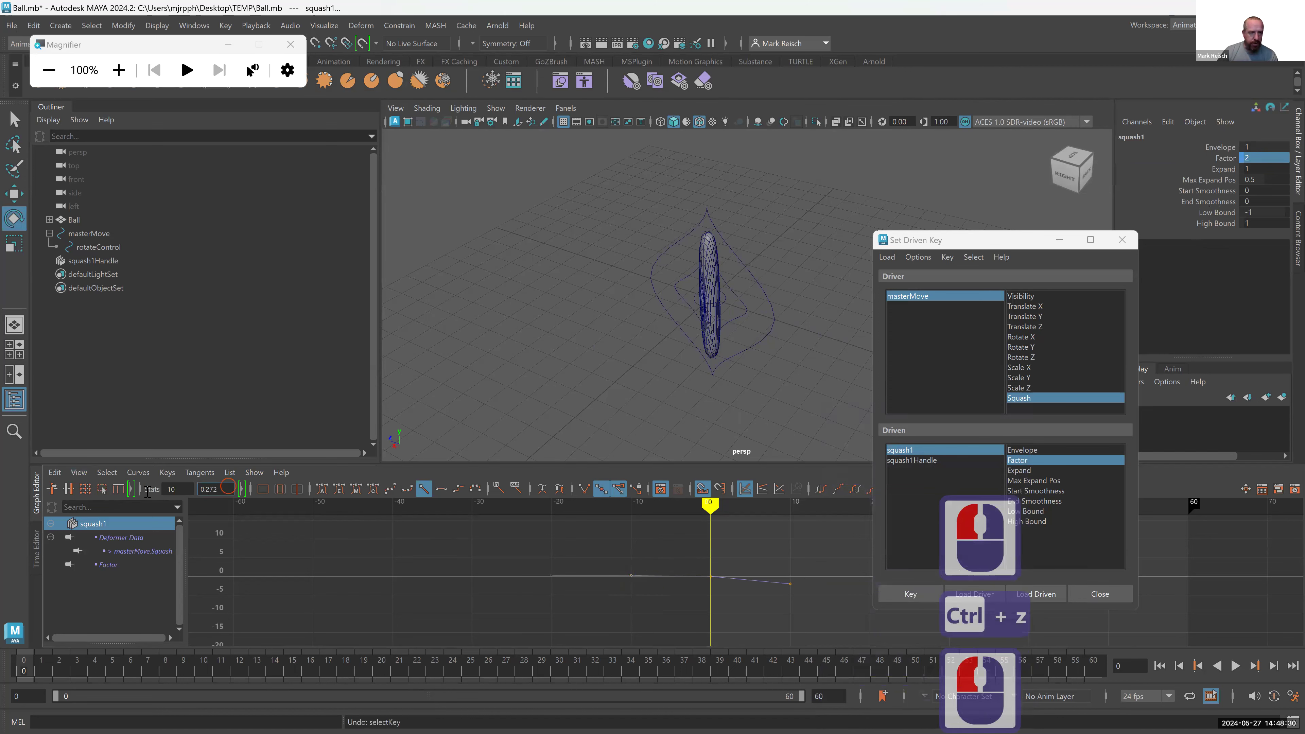
pyautogui.doubleClick(215, 488)
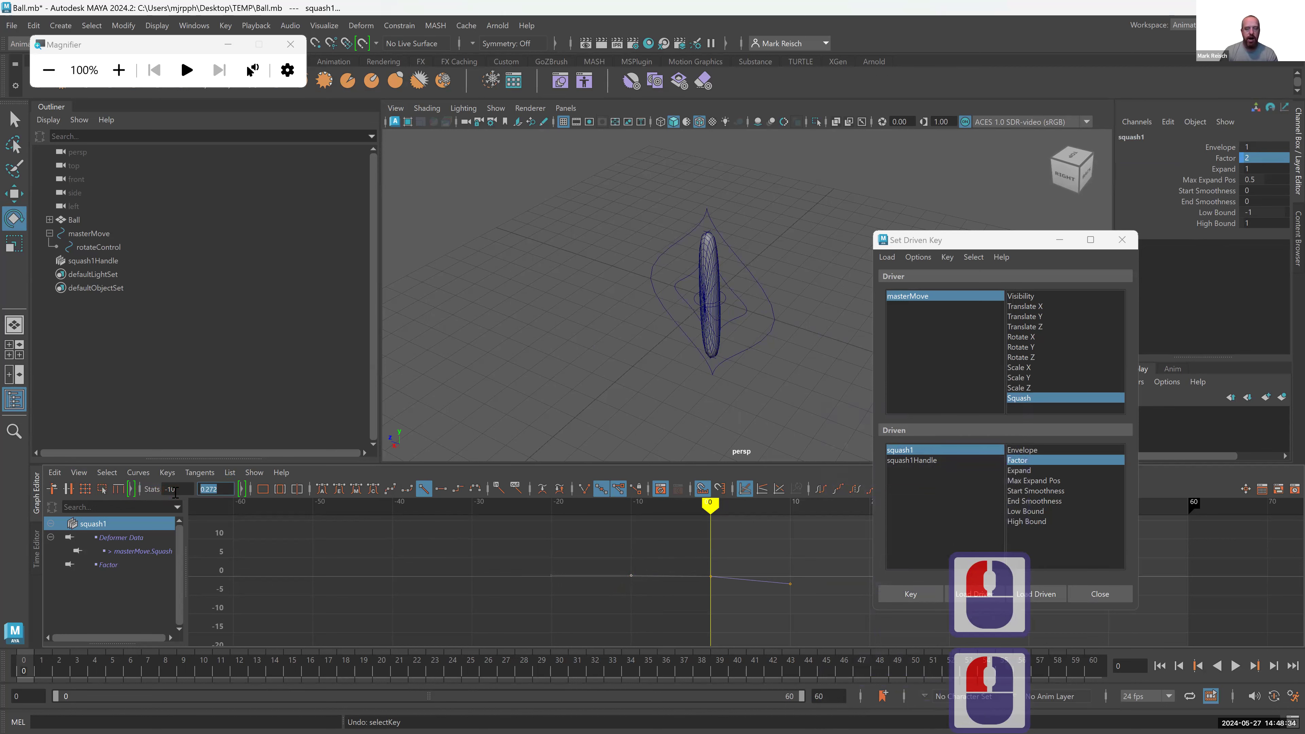
pyautogui.write('2')
pyautogui.press('Return')
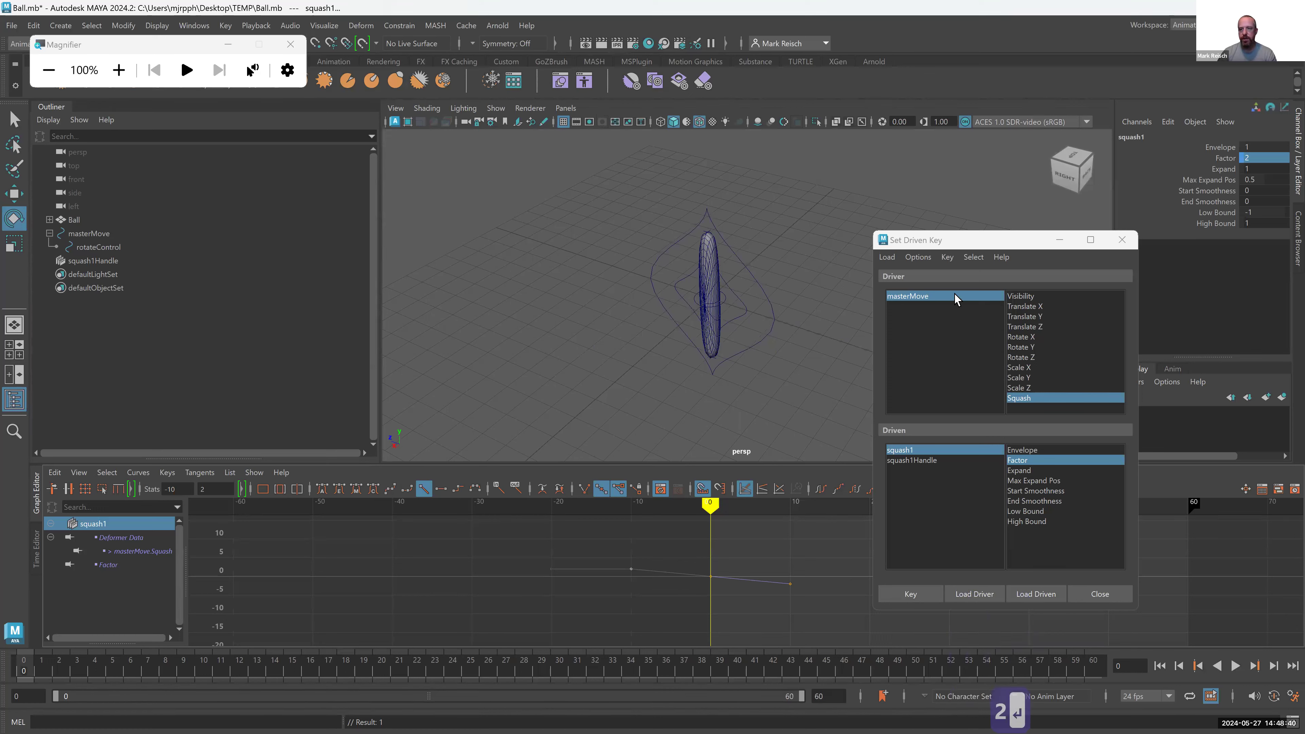
# - Set the driven key again with squash1's Factor at 2 and check masterMove's Squash value
pyautogui.click(1262, 155)
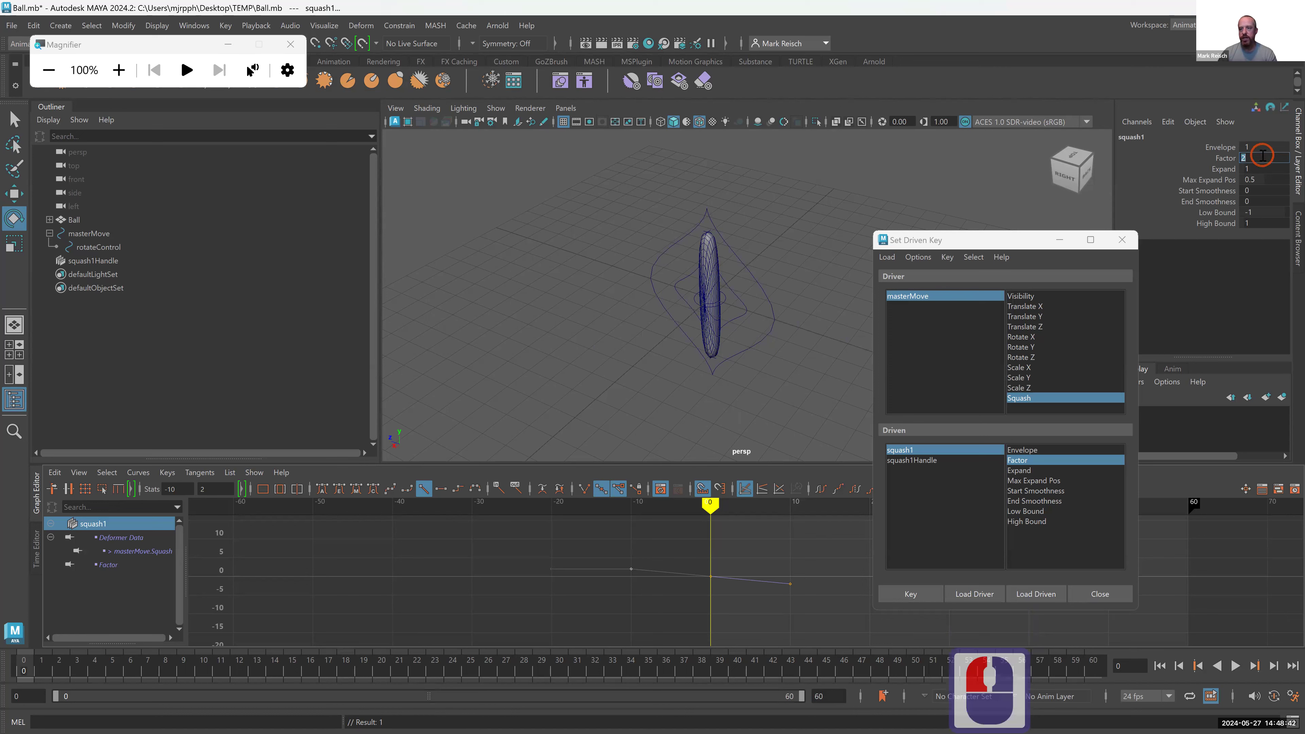
pyautogui.click(912, 595)
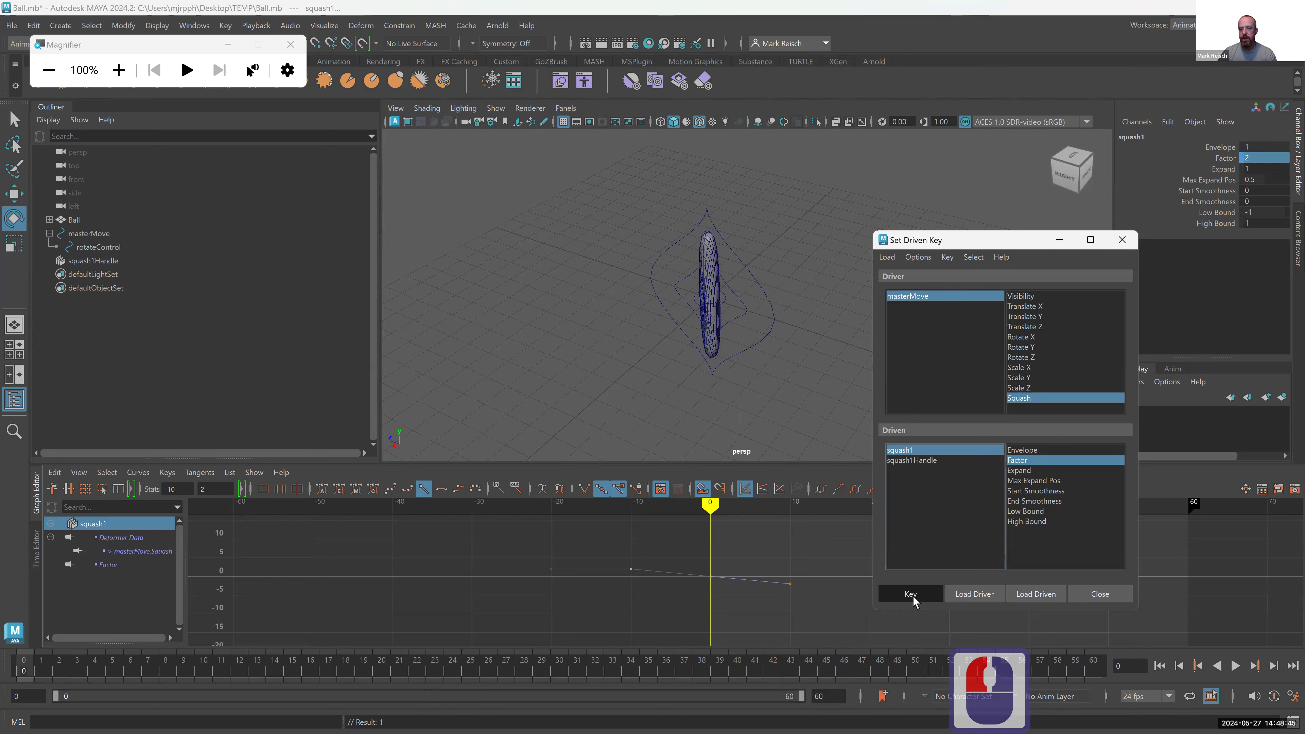
pyautogui.click(949, 298)
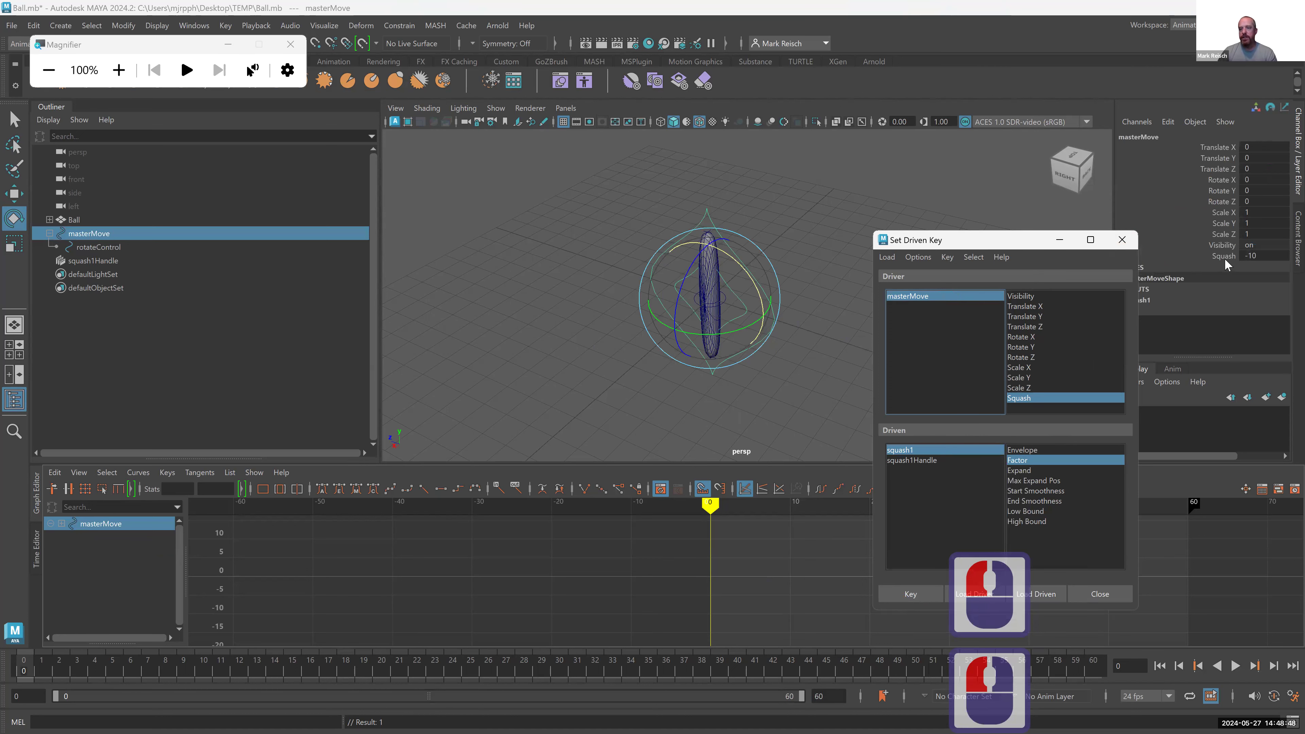
# - Raise masterMove's Squash to -3.9 to test how the driven key deforms the ball
pyautogui.click(1225, 256)
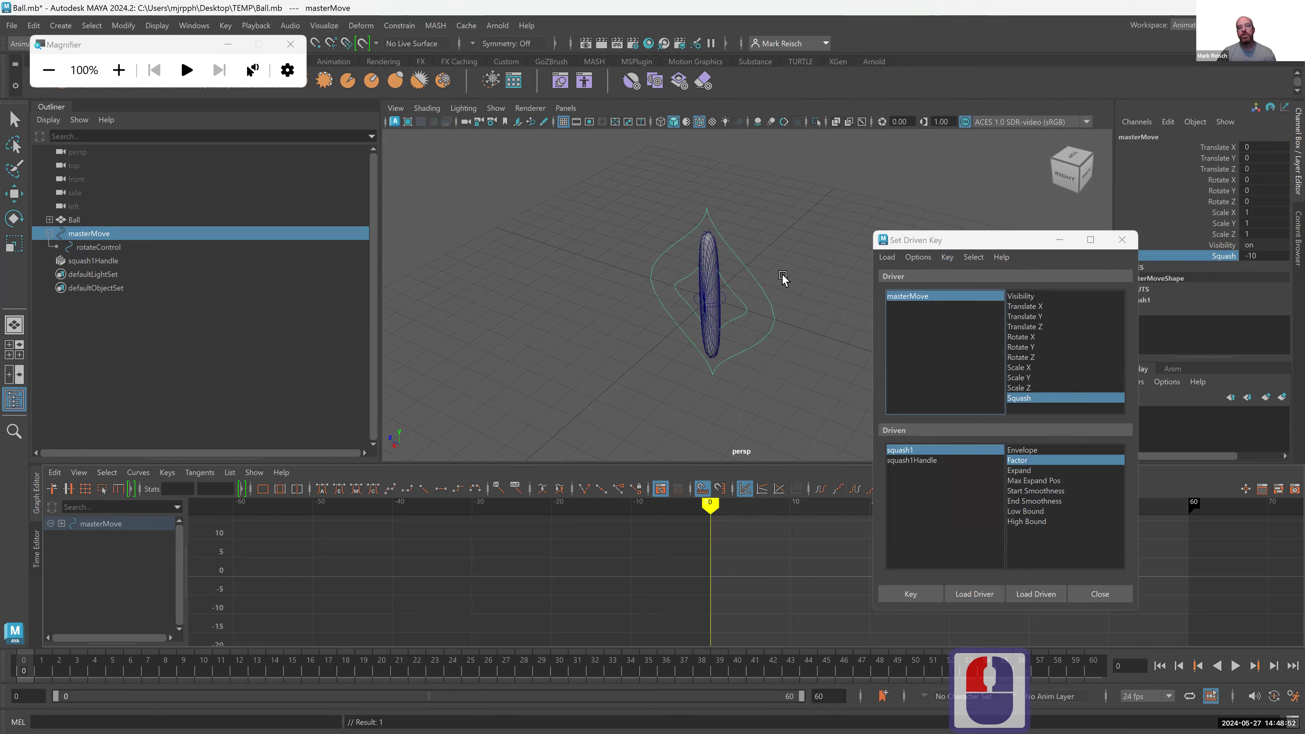
pyautogui.moveTo(787, 254); pyautogui.dragTo(821, 319, button='middle')
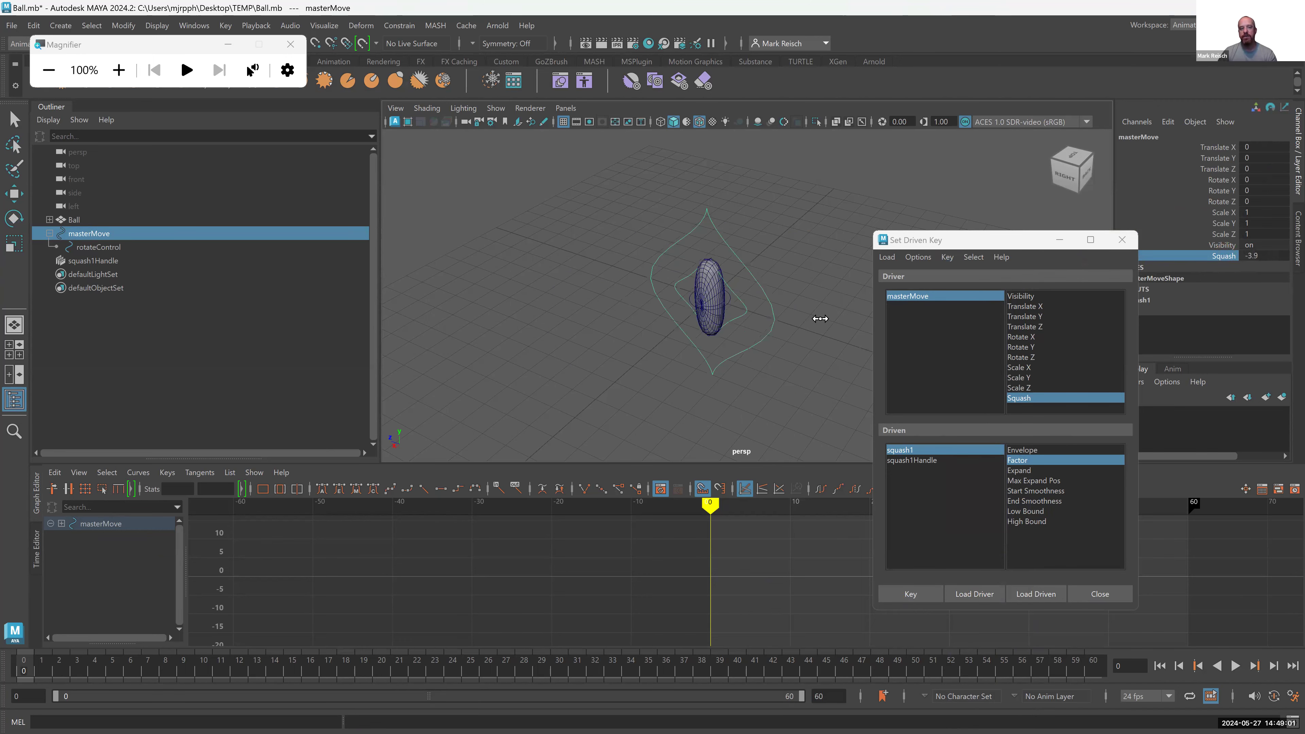
# - Select squash1Handle and close the Set Driven Key window
pyautogui.click(97, 259)
pyautogui.press('e')
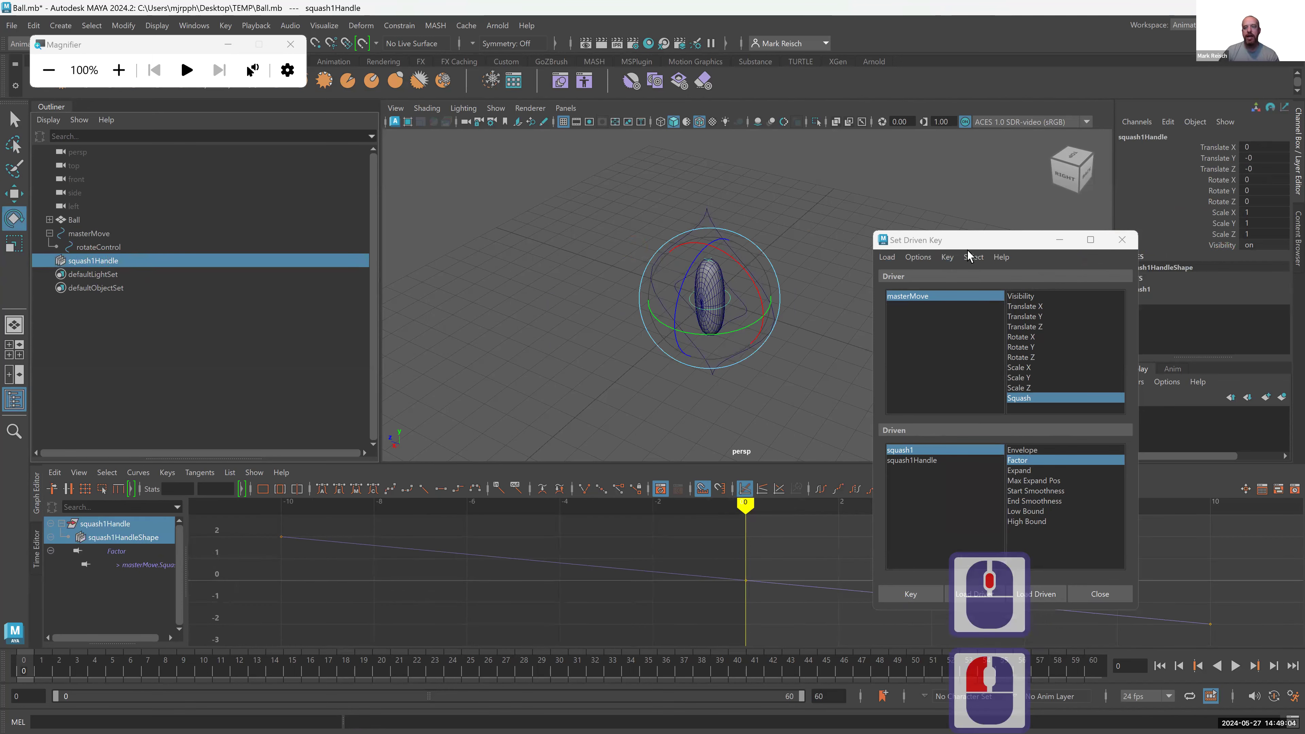
pyautogui.click(1122, 242)
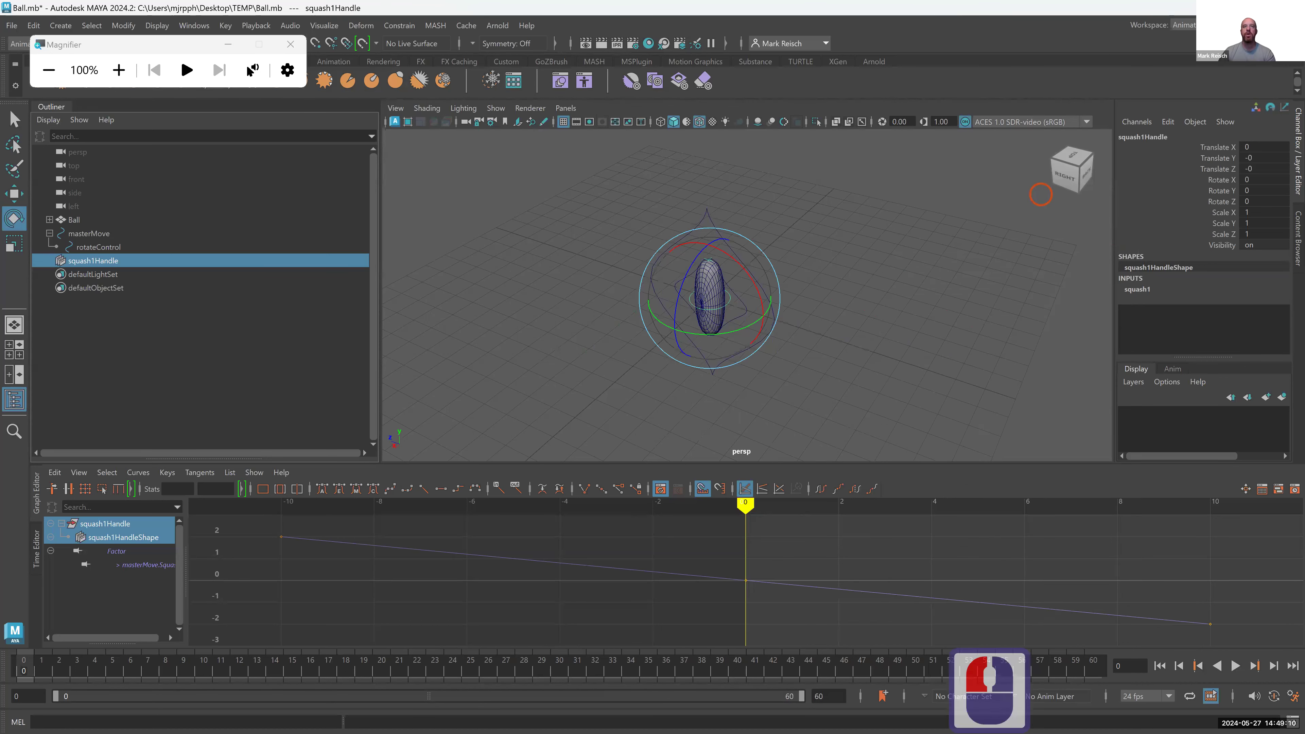
# - Select the masterMove control and scrub its Squash attribute down to -10
pyautogui.scroll(-2, 745, 574)
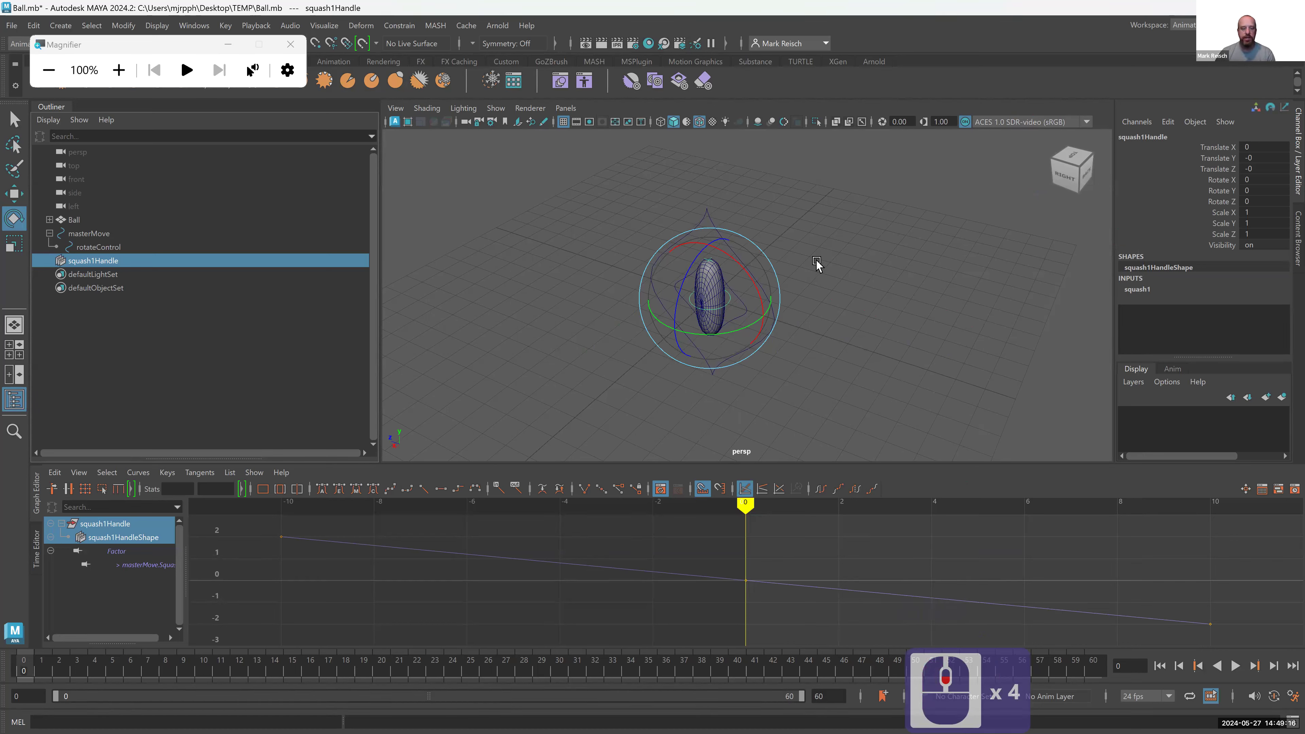
pyautogui.keyDown('alt'); pyautogui.moveTo(799, 262); pyautogui.dragTo(950, 280); pyautogui.keyUp('alt')
pyautogui.keyDown('alt'); pyautogui.moveTo(951, 281); pyautogui.dragTo(774, 259, button='right'); pyautogui.keyUp('alt')
pyautogui.moveTo(762, 218); pyautogui.dragTo(748, 238)
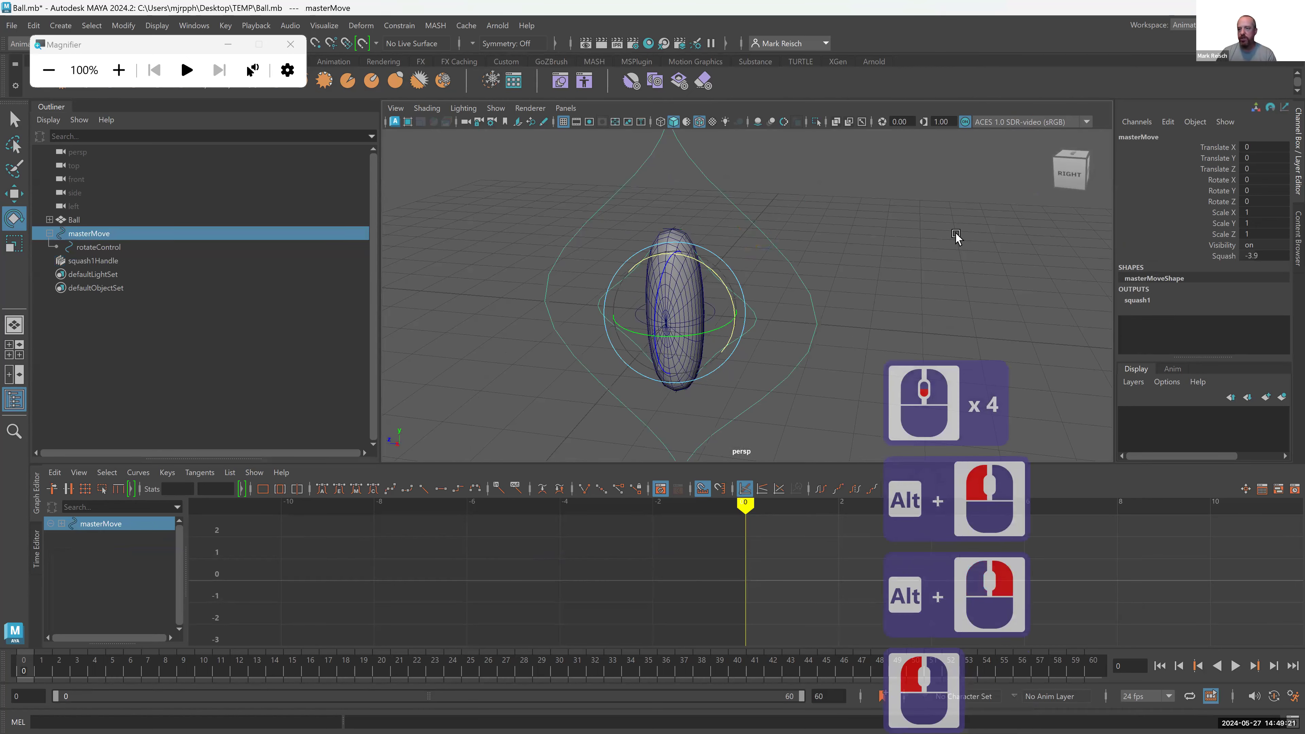
pyautogui.click(1216, 260)
pyautogui.moveTo(984, 251); pyautogui.dragTo(934, 265, button='middle')
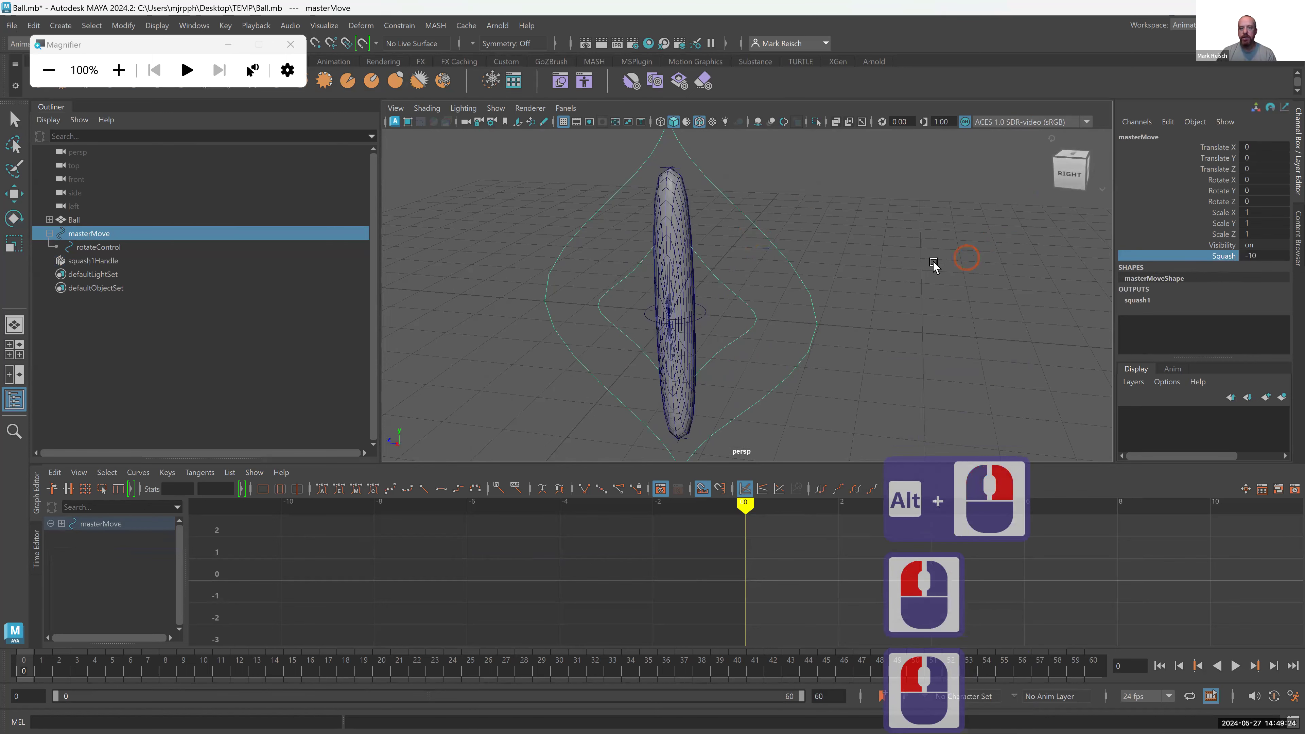
# - Try moving the masterMove control with the ball stretched, and undo the move
pyautogui.keyDown('alt'); pyautogui.moveTo(895, 256); pyautogui.dragTo(738, 251); pyautogui.keyUp('alt')
pyautogui.press('w')
pyautogui.moveTo(652, 259)
pyautogui.mouseDown()
pyautogui.moveTo(684, 242)
pyautogui.moveTo(685, 205)
pyautogui.moveTo(719, 193)
pyautogui.moveTo(632, 309)
pyautogui.moveTo(541, 291)
pyautogui.moveTo(642, 257)
pyautogui.moveTo(663, 321)
pyautogui.moveTo(638, 309)
pyautogui.moveTo(645, 216)
pyautogui.moveTo(642, 278)
pyautogui.moveTo(694, 298)
pyautogui.moveTo(624, 312)
pyautogui.moveTo(611, 265)
pyautogui.moveTo(632, 211)
pyautogui.moveTo(707, 209)
pyautogui.moveTo(648, 276)
pyautogui.moveTo(745, 308)
pyautogui.moveTo(894, 275)
pyautogui.moveTo(1043, 303)
pyautogui.moveTo(648, 272)
pyautogui.moveTo(641, 183)
pyautogui.moveTo(647, 300)
pyautogui.moveTo(860, 248)
pyautogui.moveTo(679, 212)
pyautogui.moveTo(633, 296)
pyautogui.moveTo(570, 295)
pyautogui.moveTo(671, 266)
pyautogui.mouseUp()
pyautogui.hotkey('ctrl', 'z')
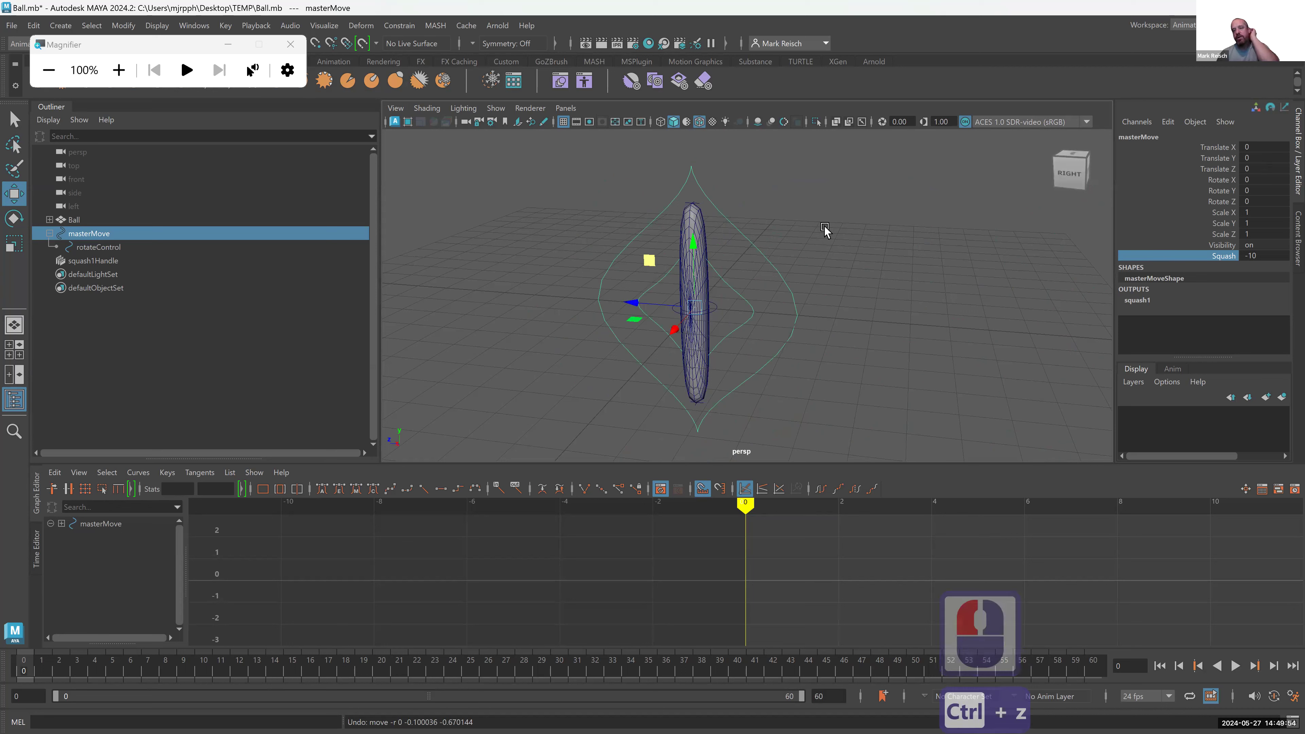
# - Set masterMove's Squash back to 0
pyautogui.click(1252, 253)
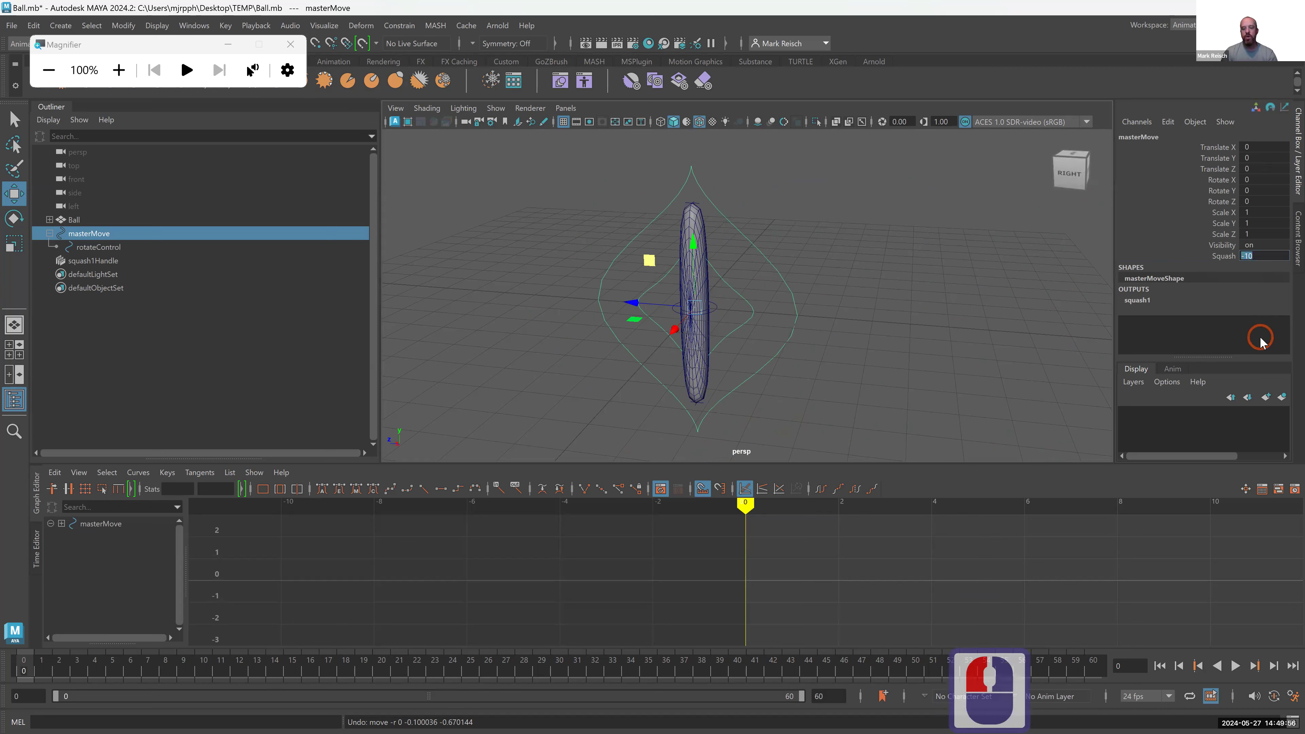
pyautogui.write('0')
pyautogui.press('Return')
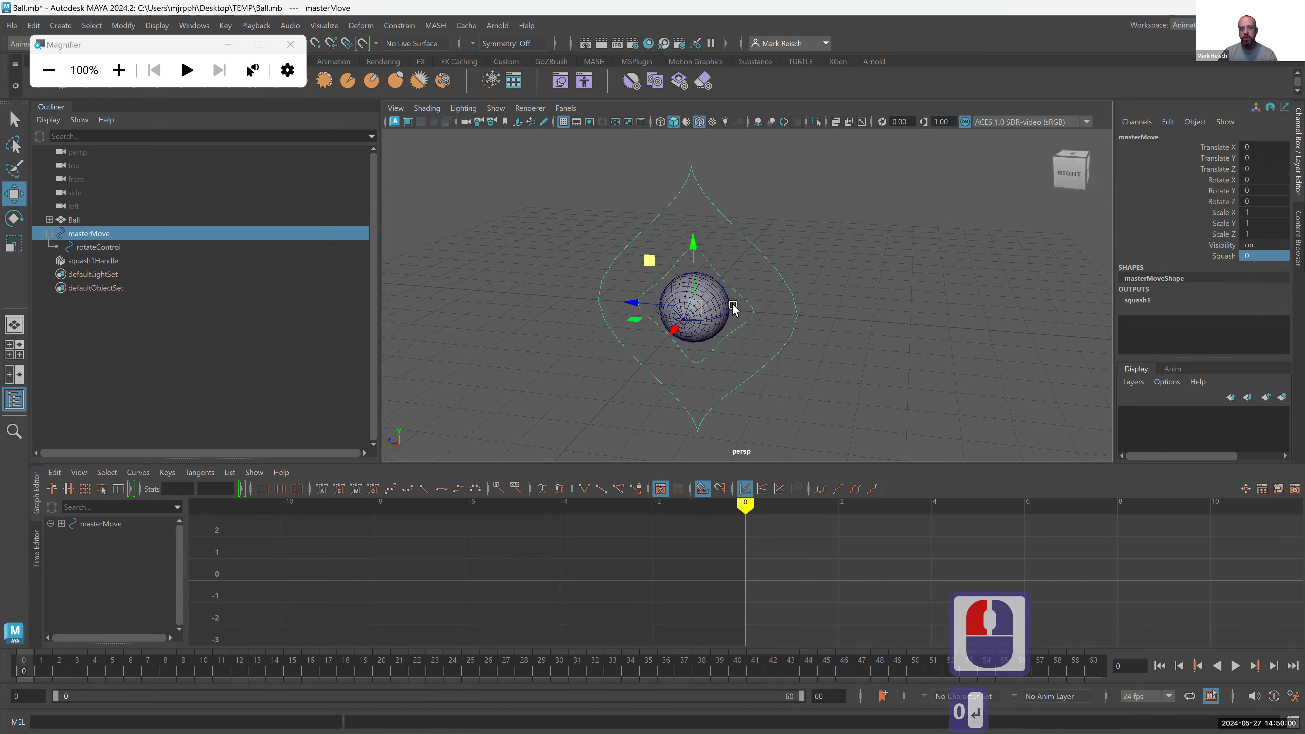
# - Select masterMove followed by squash1Handle and apply a Parent constraint so the deformer handle follows the control
pyautogui.click(732, 305)
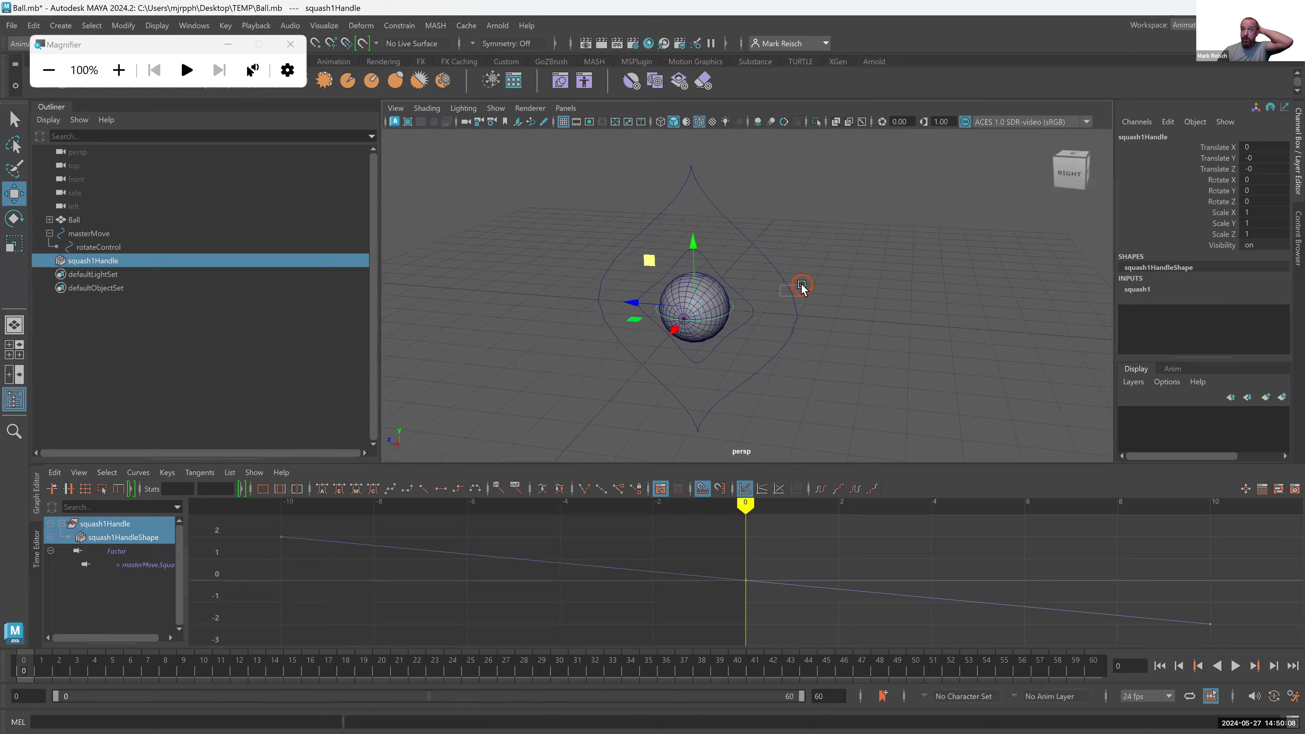
pyautogui.moveTo(802, 287); pyautogui.dragTo(803, 286)
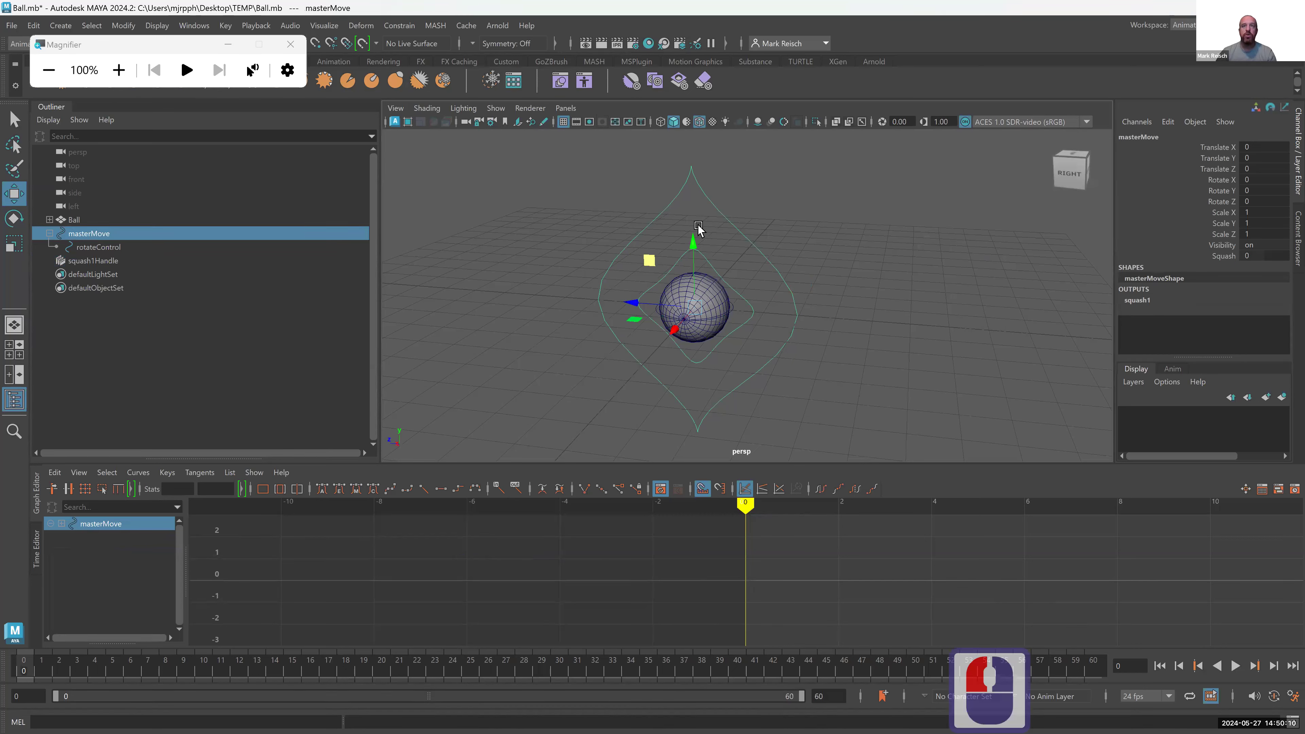
pyautogui.scroll(5, 932, 321)
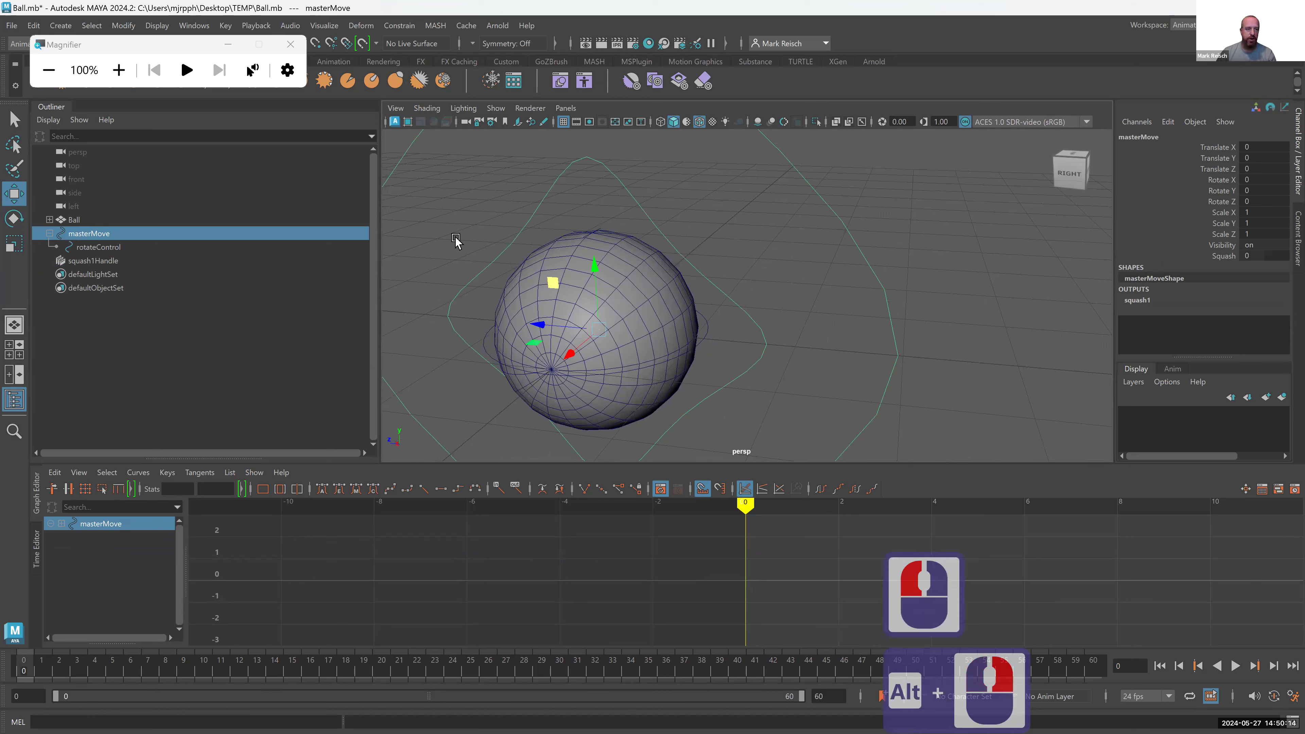
pyautogui.keyDown('ctrl'); pyautogui.click(74, 261); pyautogui.keyUp('ctrl')
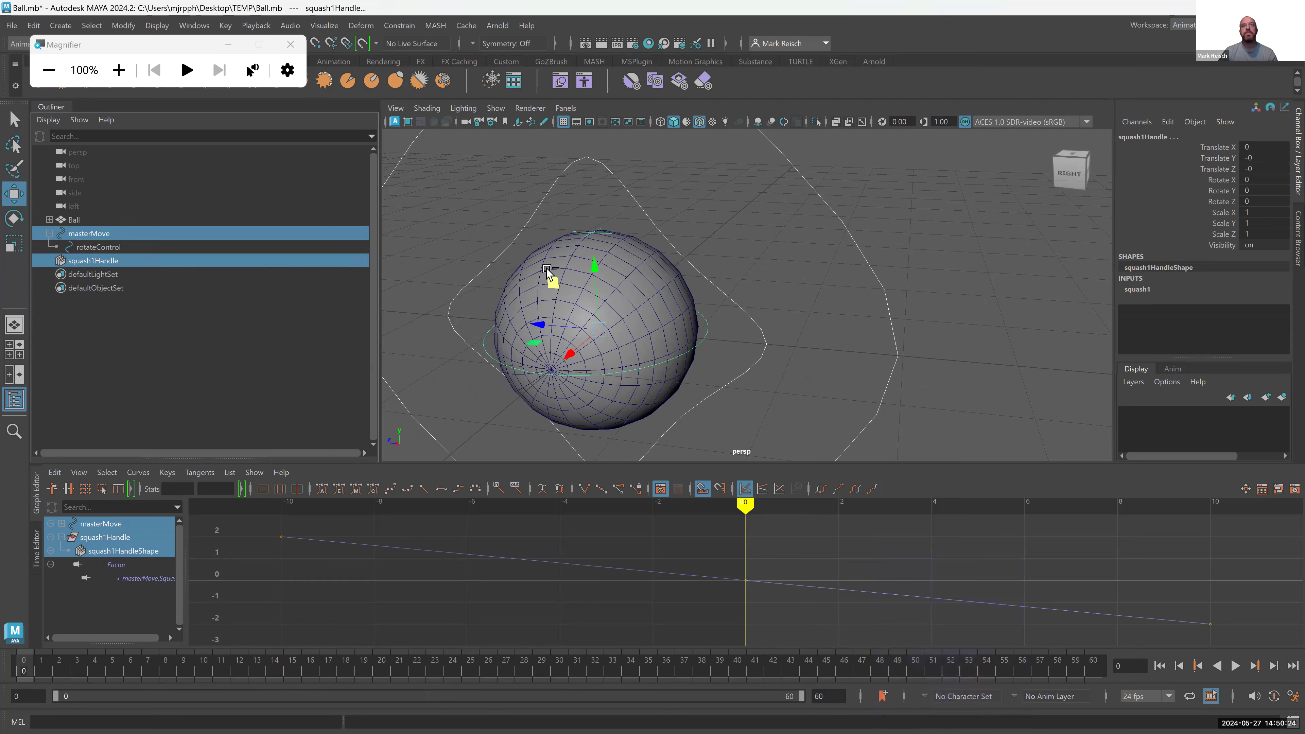
pyautogui.press('space')
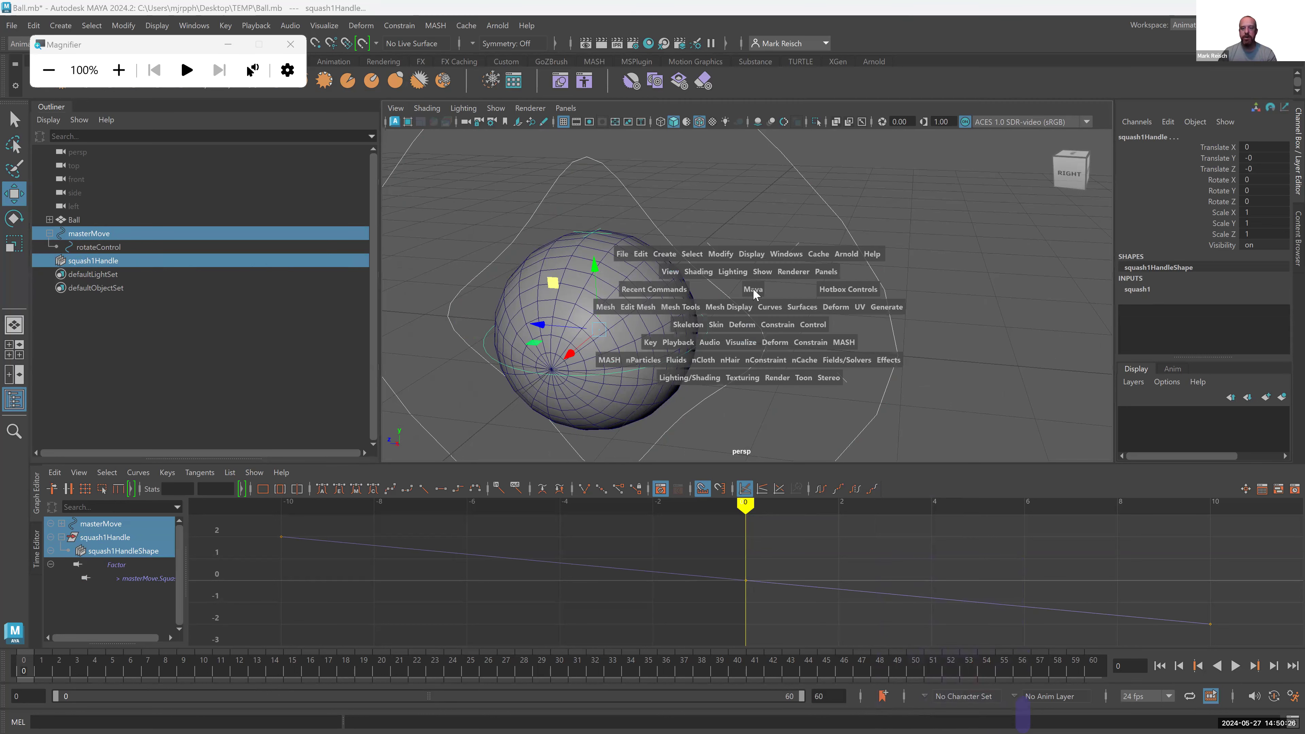
pyautogui.click(778, 325)
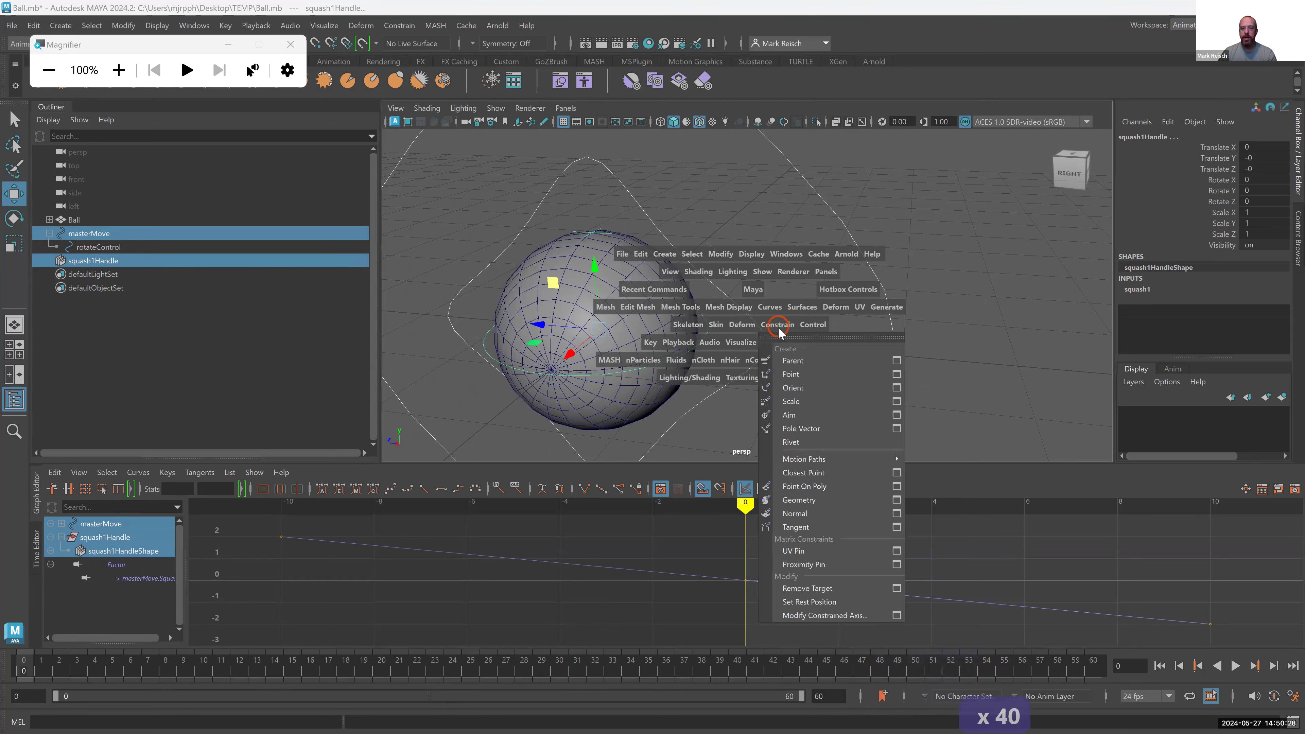
pyautogui.click(813, 362)
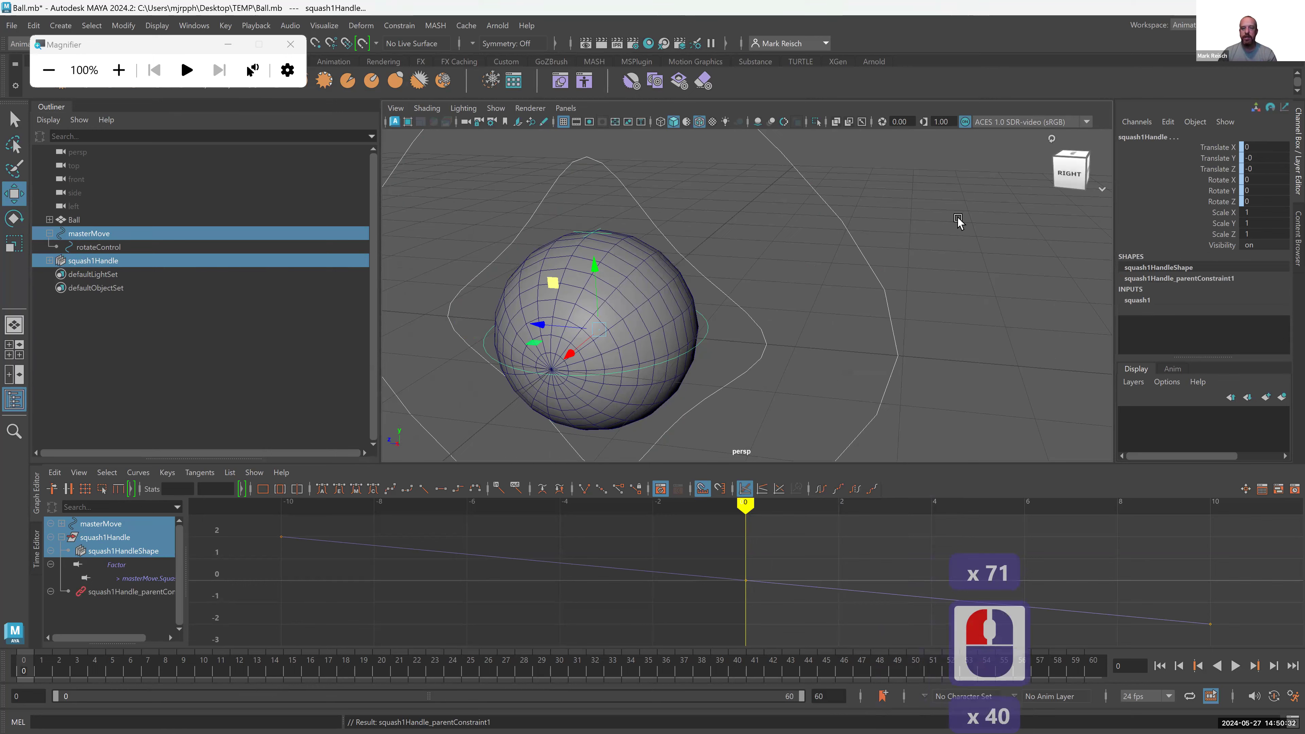
# - Select masterMove alone, move it to about 0.536 in Y and -2.513 in Z, and rotate it to about -35 in X
pyautogui.keyDown('alt'); pyautogui.moveTo(880, 306); pyautogui.dragTo(575, 246, button='right'); pyautogui.keyUp('alt')
pyautogui.keyDown('alt'); pyautogui.moveTo(576, 245); pyautogui.dragTo(628, 233); pyautogui.keyUp('alt')
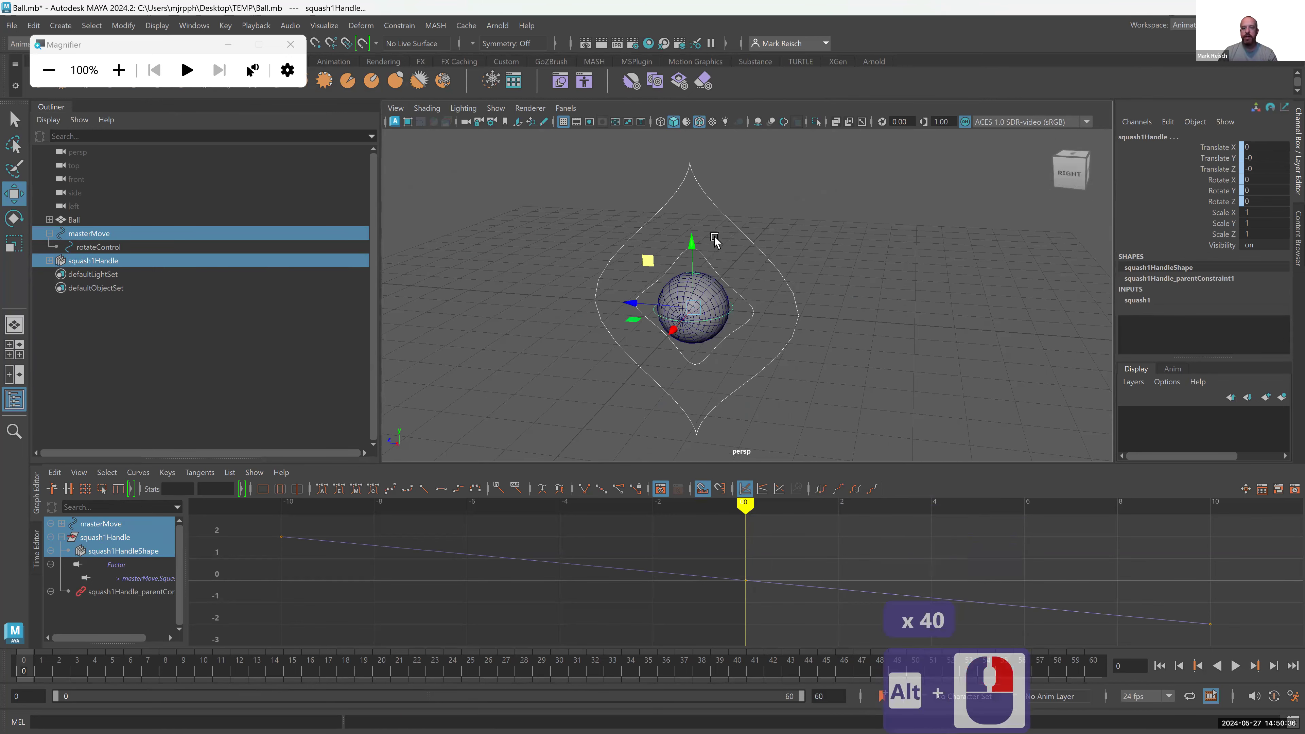
pyautogui.click(691, 242)
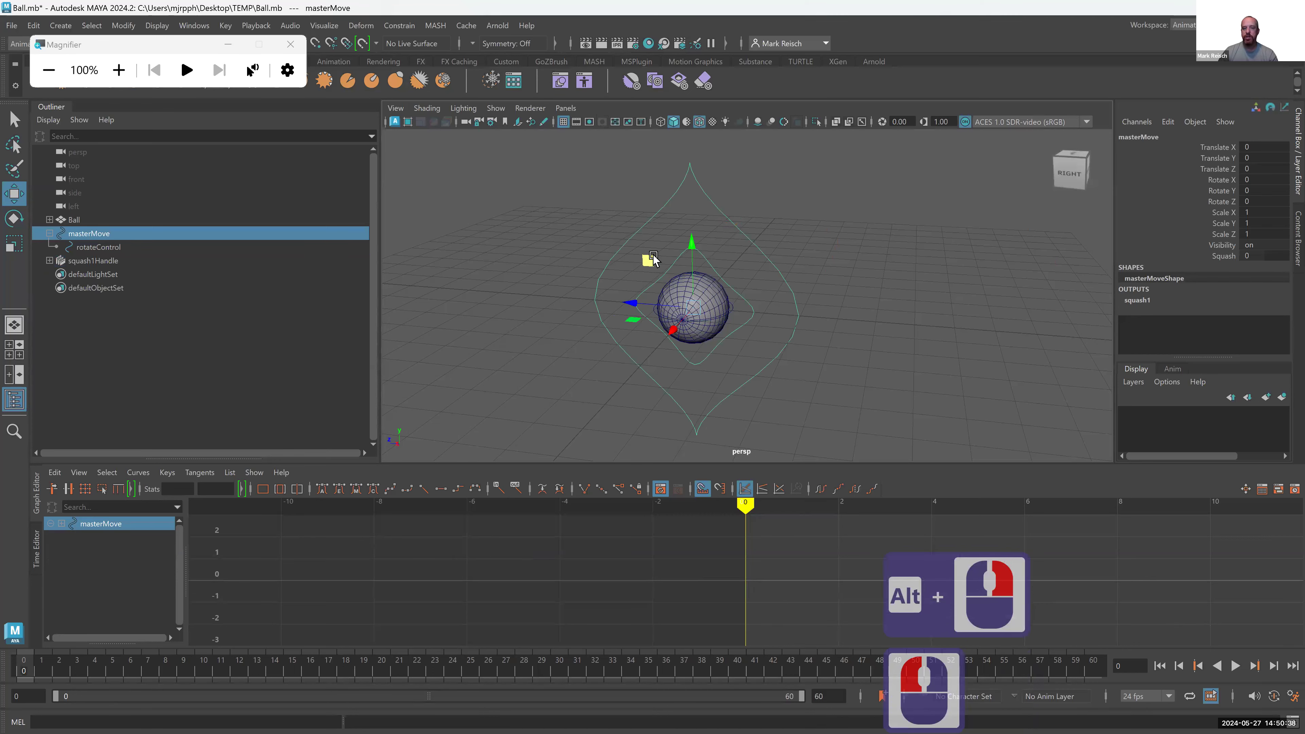
pyautogui.moveTo(650, 263); pyautogui.dragTo(781, 257)
pyautogui.press('e')
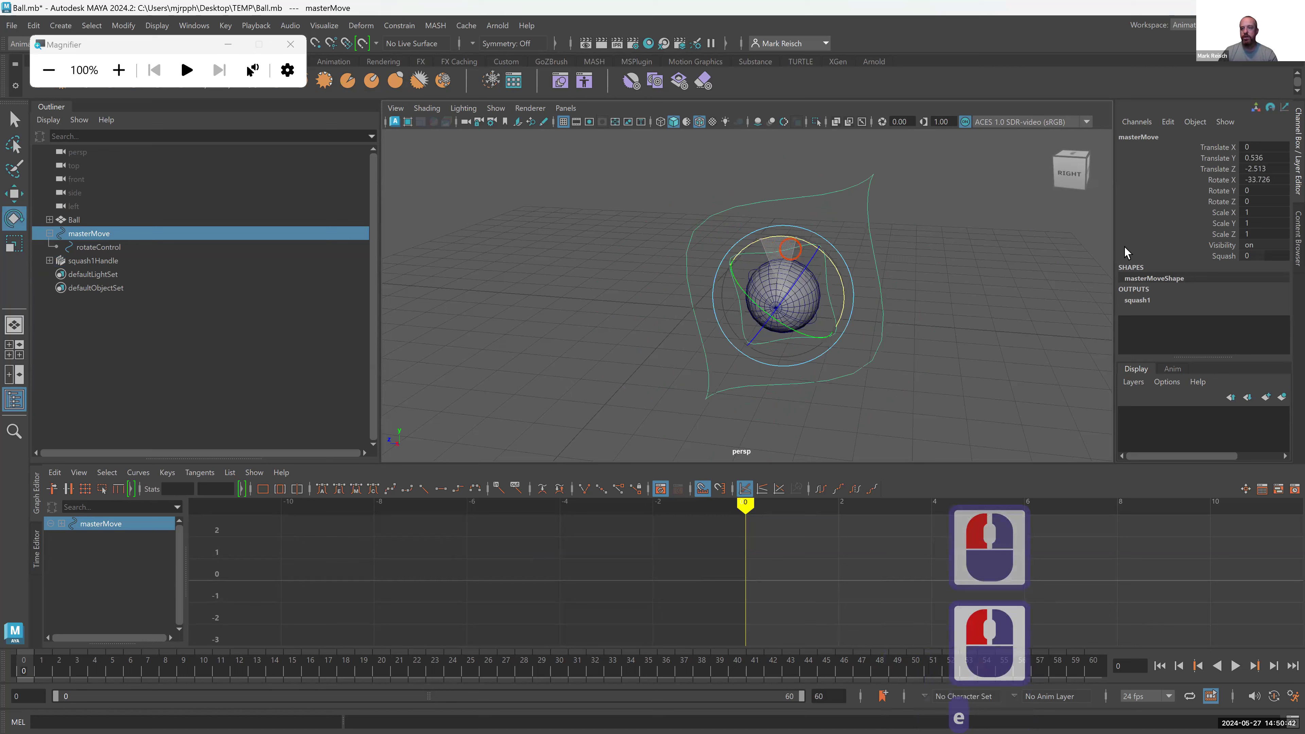
# - Scrub masterMove's Squash to -7.8 and rotate the control to about -30 in X to test the constrained deformer
pyautogui.click(1224, 257)
pyautogui.moveTo(1002, 249); pyautogui.dragTo(970, 259, button='middle')
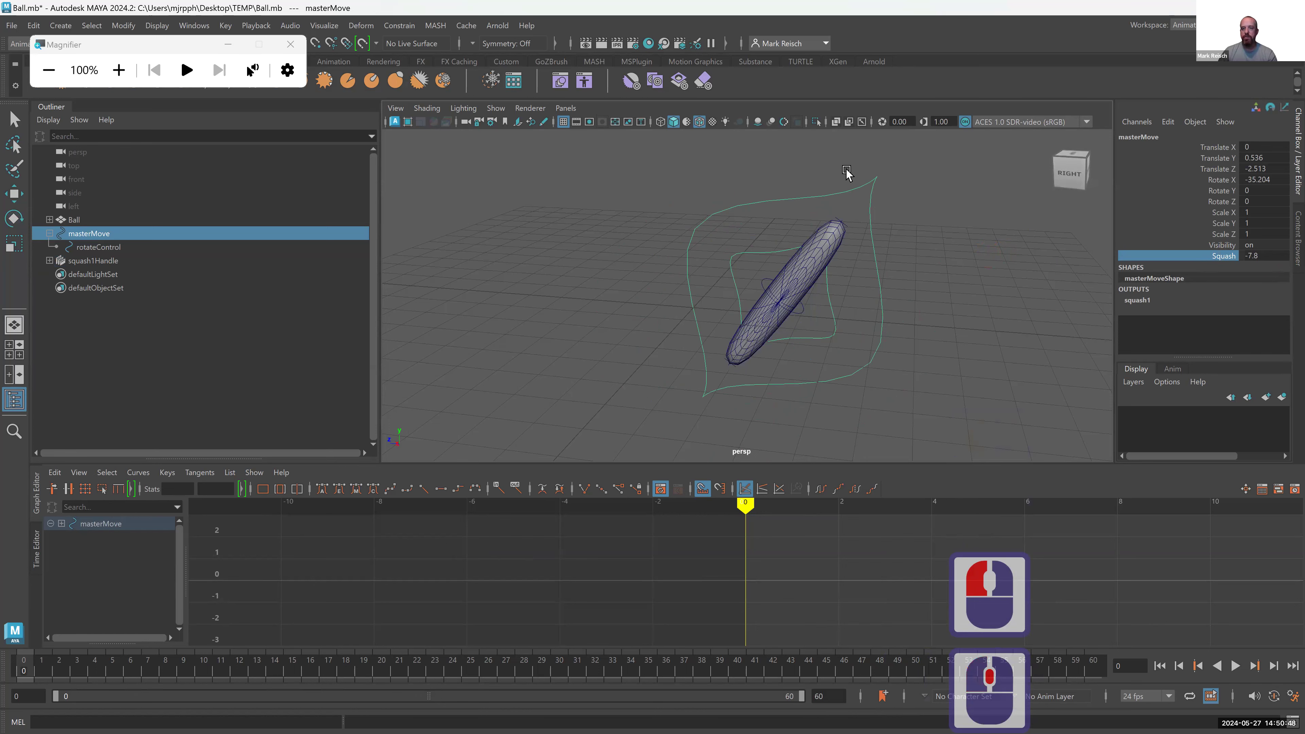
pyautogui.click(889, 204)
pyautogui.press('e')
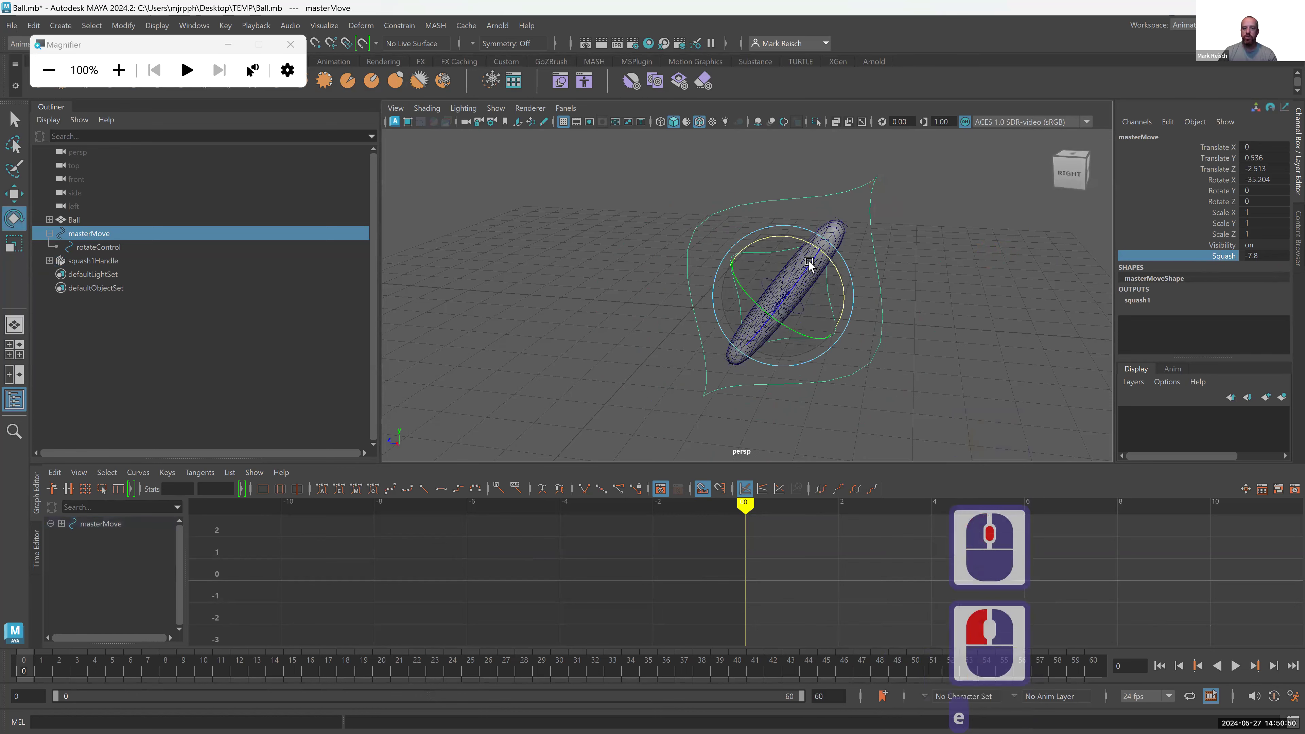
pyautogui.moveTo(801, 243)
pyautogui.mouseDown()
pyautogui.moveTo(847, 288)
pyautogui.moveTo(868, 338)
pyautogui.moveTo(730, 238)
pyautogui.moveTo(824, 245)
pyautogui.moveTo(866, 365)
pyautogui.moveTo(862, 455)
pyautogui.moveTo(700, 238)
pyautogui.moveTo(714, 219)
pyautogui.moveTo(817, 206)
pyautogui.moveTo(737, 193)
pyautogui.moveTo(869, 251)
pyautogui.moveTo(873, 234)
pyautogui.moveTo(799, 239)
pyautogui.mouseUp()
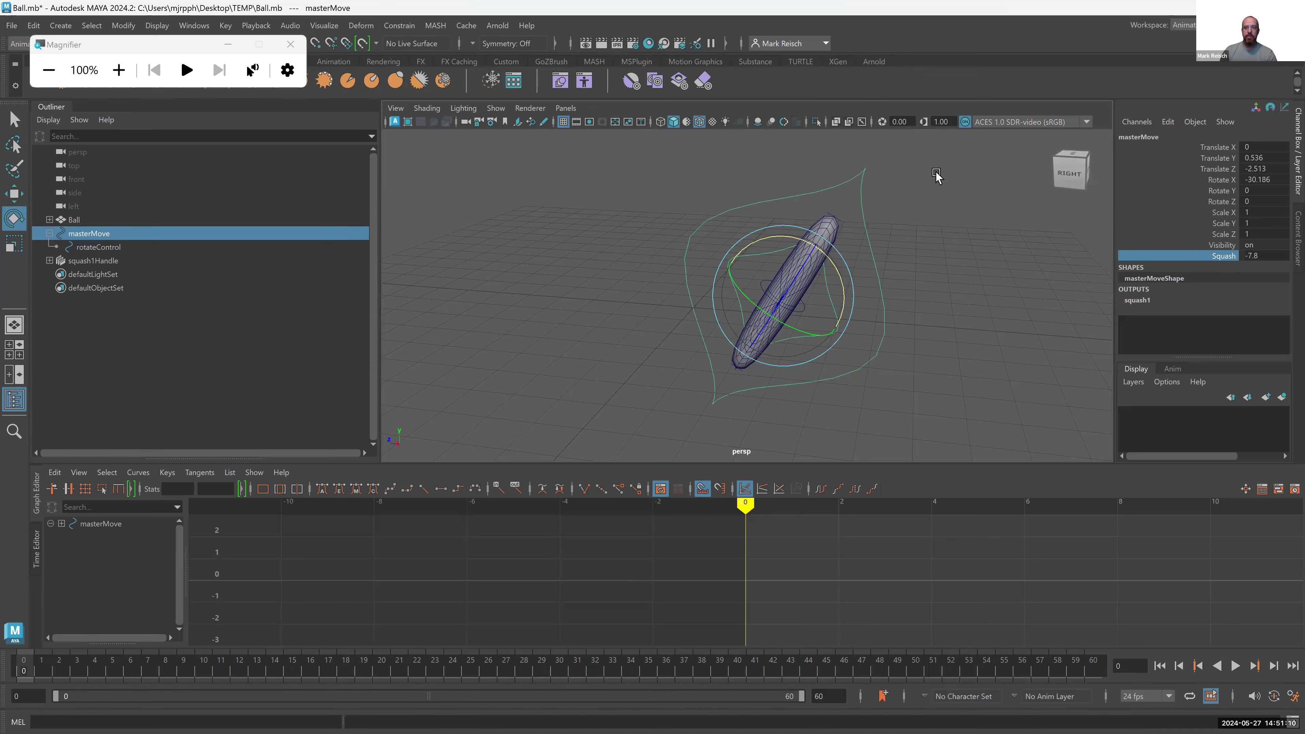
# - Reset masterMove's Squash, Translate X, Y and Z, and Rotate X to 0
pyautogui.click(1259, 257)
pyautogui.write('0')
pyautogui.press('Return')
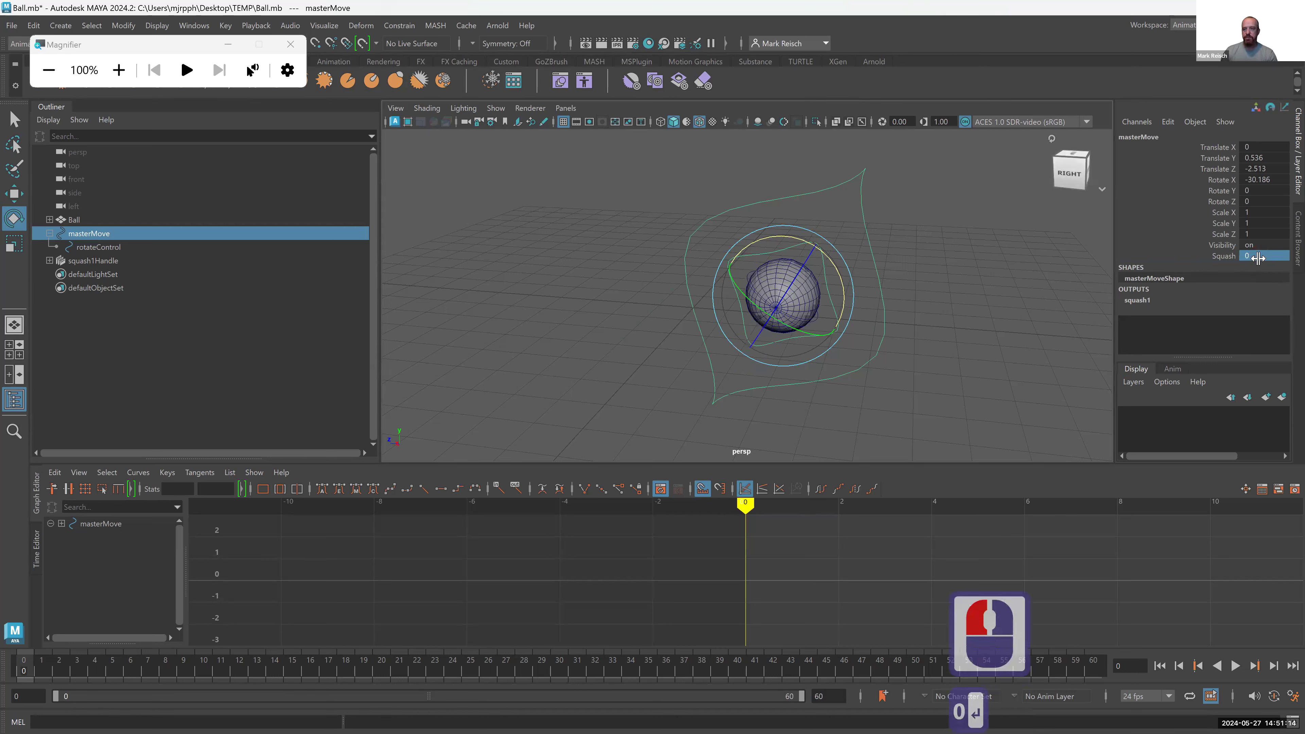
pyautogui.moveTo(1260, 180); pyautogui.dragTo(1257, 149)
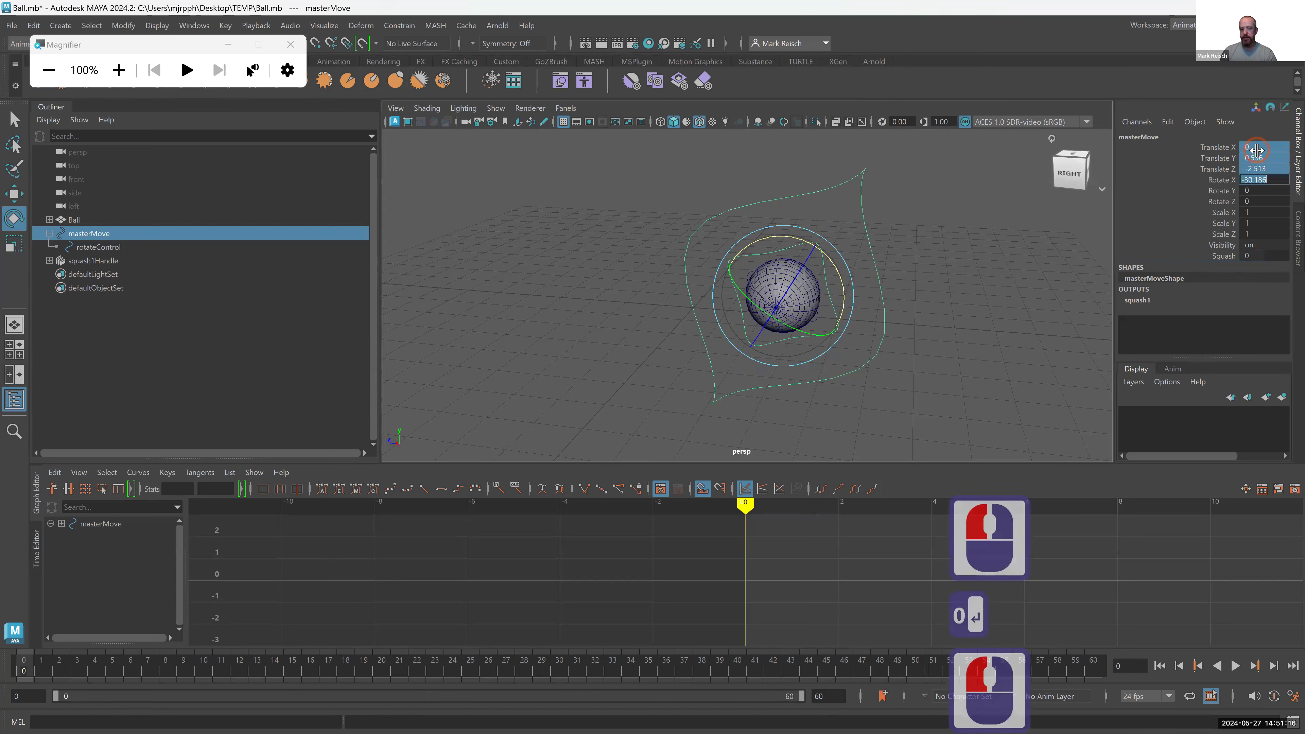
pyautogui.write('0')
pyautogui.press('Return')
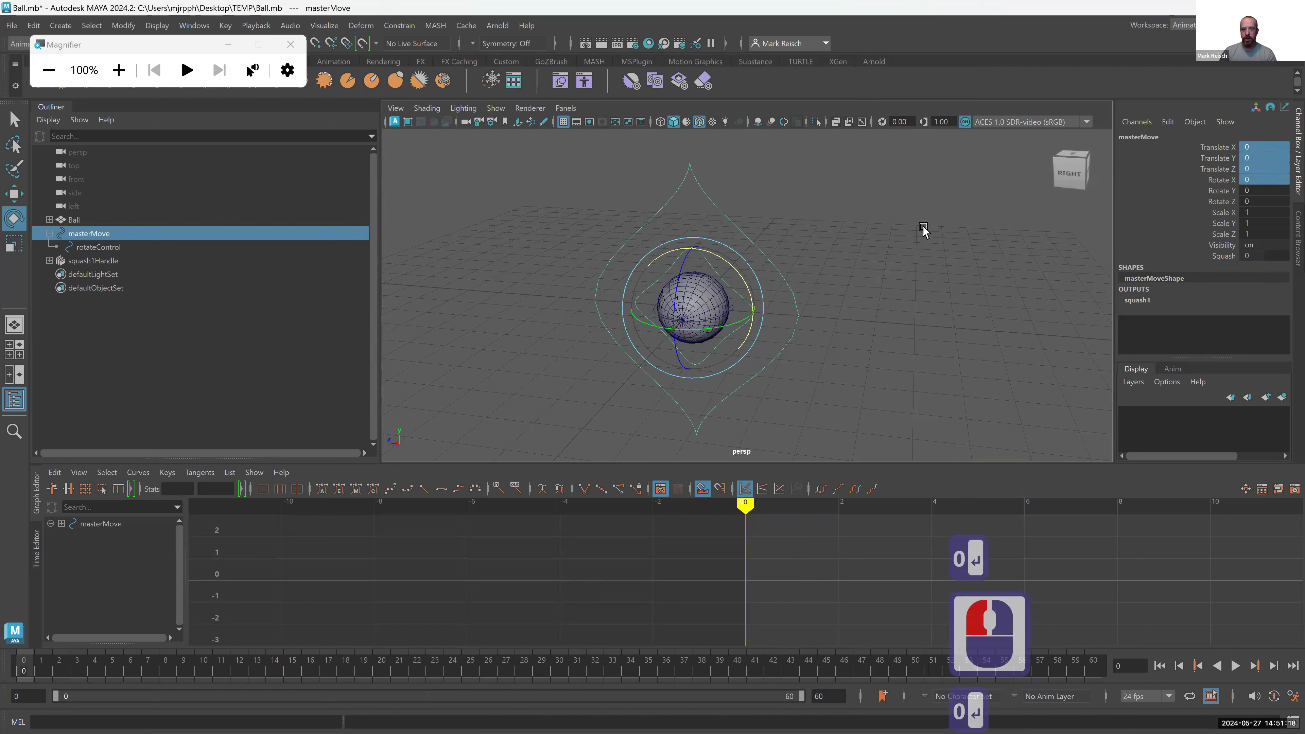
# - Reselect masterMove, try moving it together with the ball, and undo the move
pyautogui.click(875, 219)
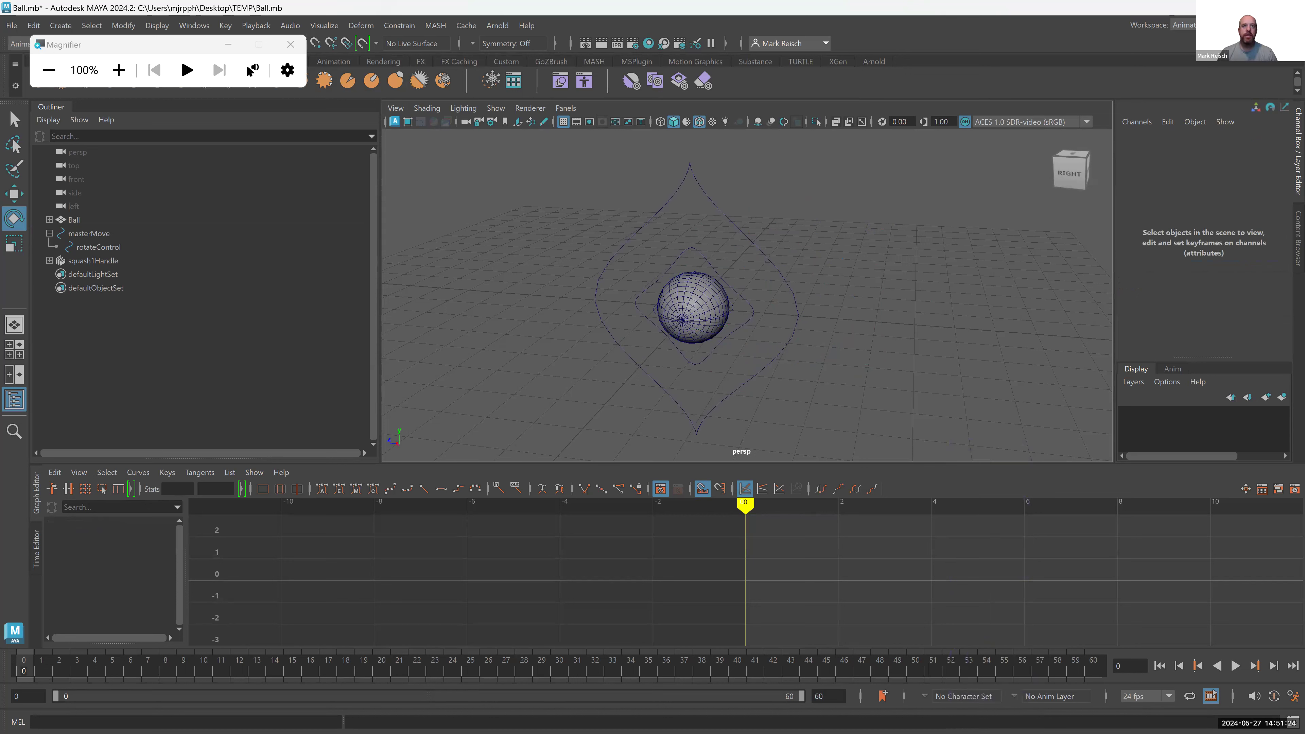
pyautogui.scroll(-3, 747, 296)
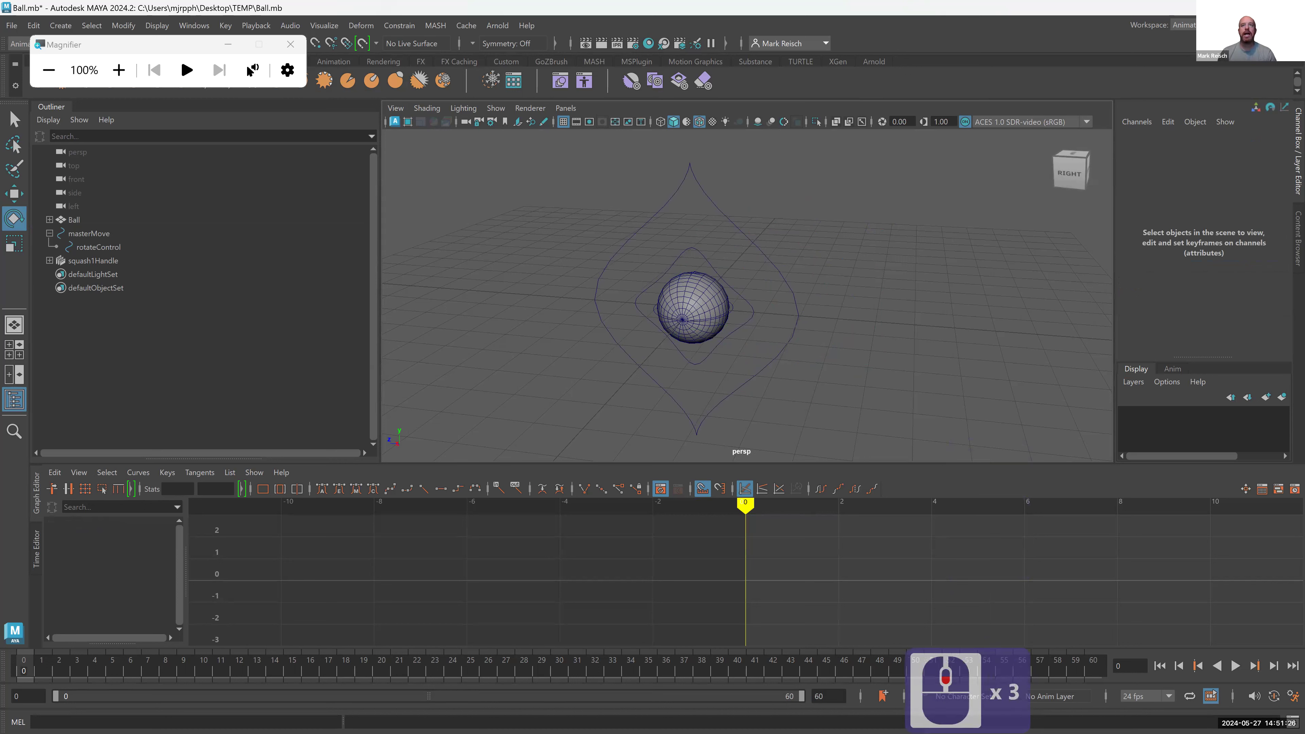
pyautogui.scroll(-2, 747, 296)
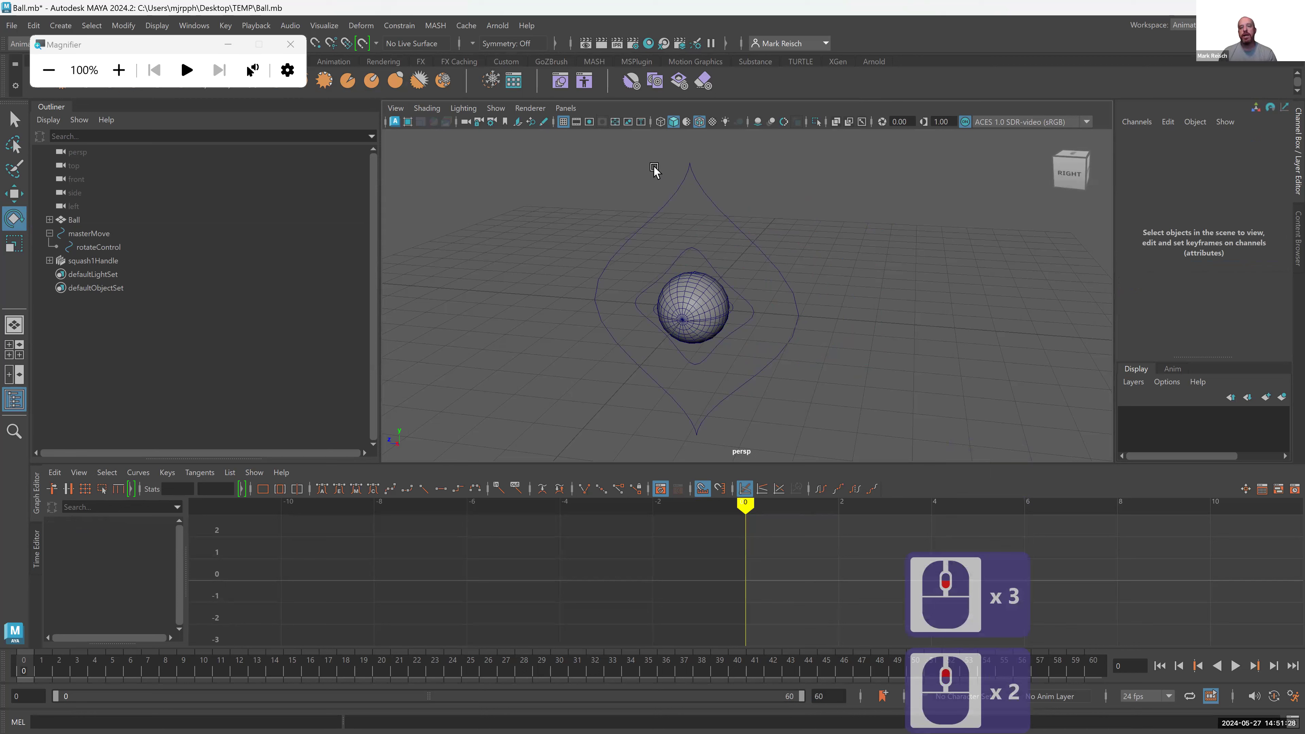
pyautogui.moveTo(737, 249)
pyautogui.keyDown('alt'); pyautogui.mouseDown()
pyautogui.moveTo(778, 276)
pyautogui.moveTo(737, 262)
pyautogui.moveTo(736, 245)
pyautogui.moveTo(782, 217)
pyautogui.moveTo(735, 247)
pyautogui.mouseUp(); pyautogui.keyUp('alt')
pyautogui.click(773, 222)
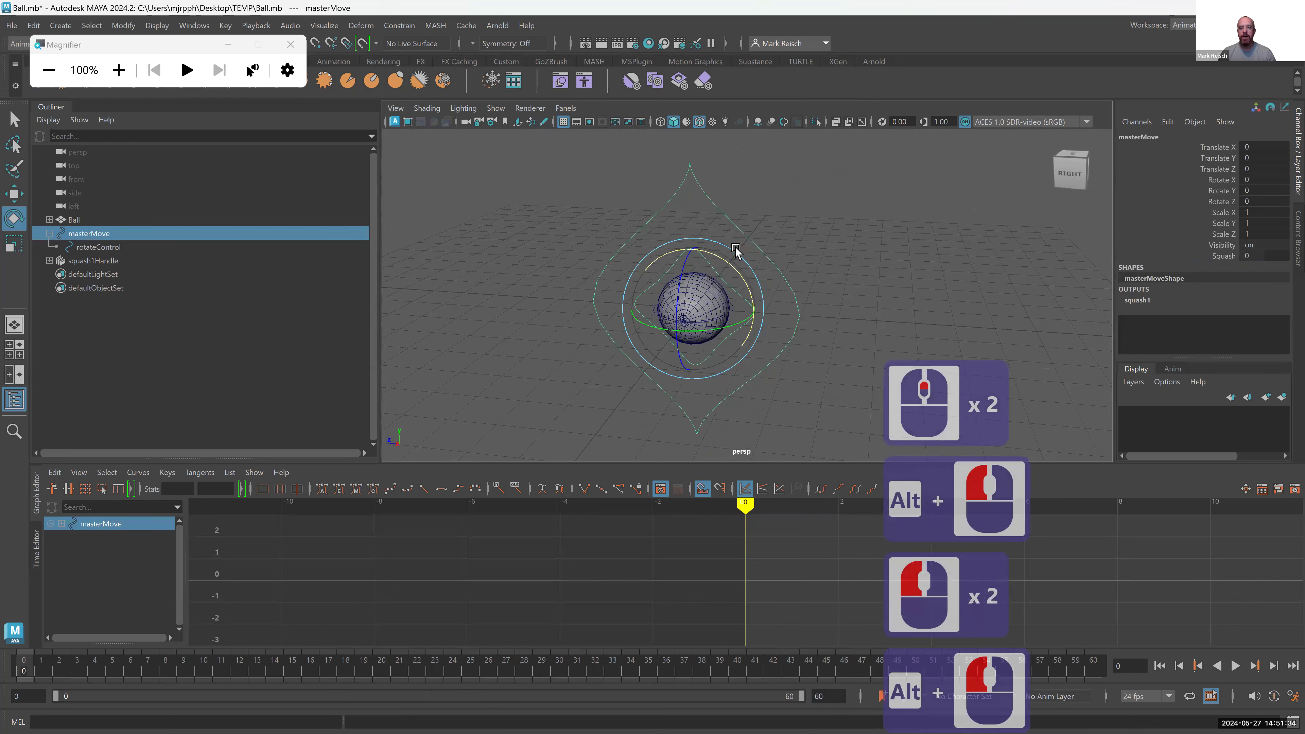
pyautogui.press('w')
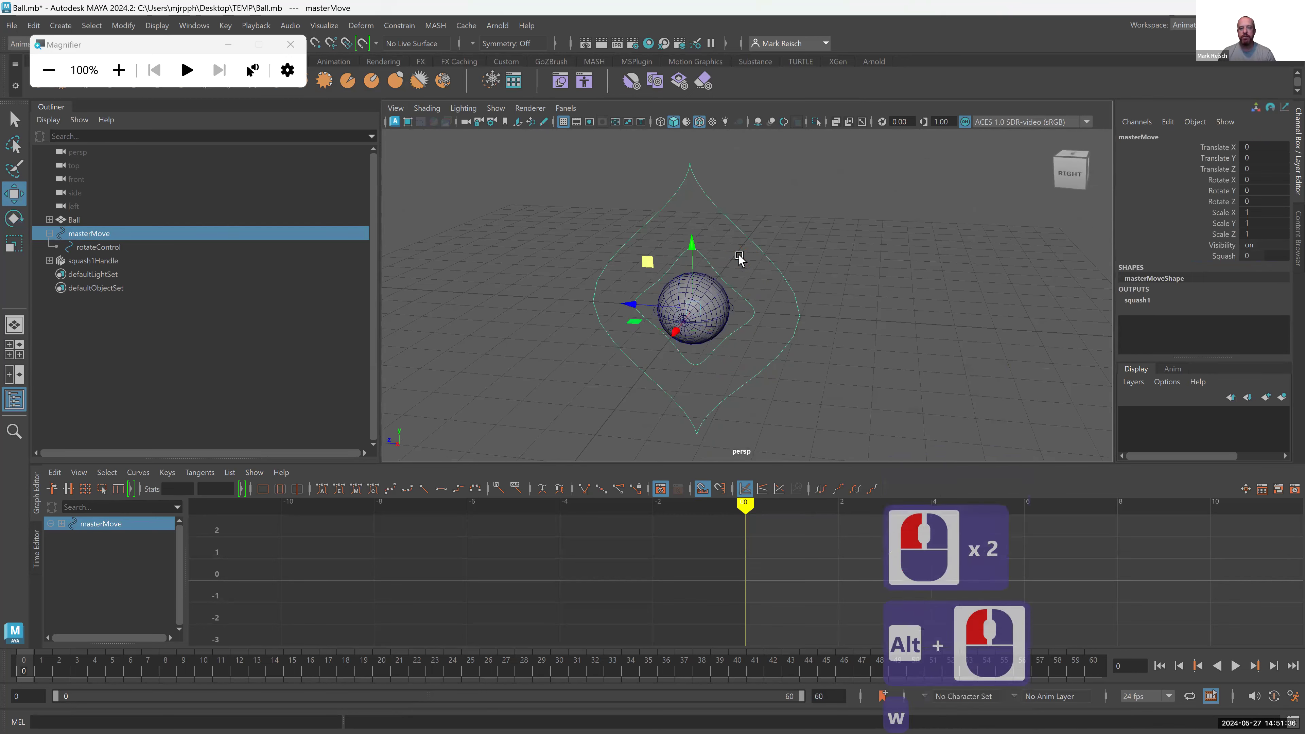
pyautogui.moveTo(647, 268); pyautogui.dragTo(743, 243)
pyautogui.hotkey('ctrl', 'z')
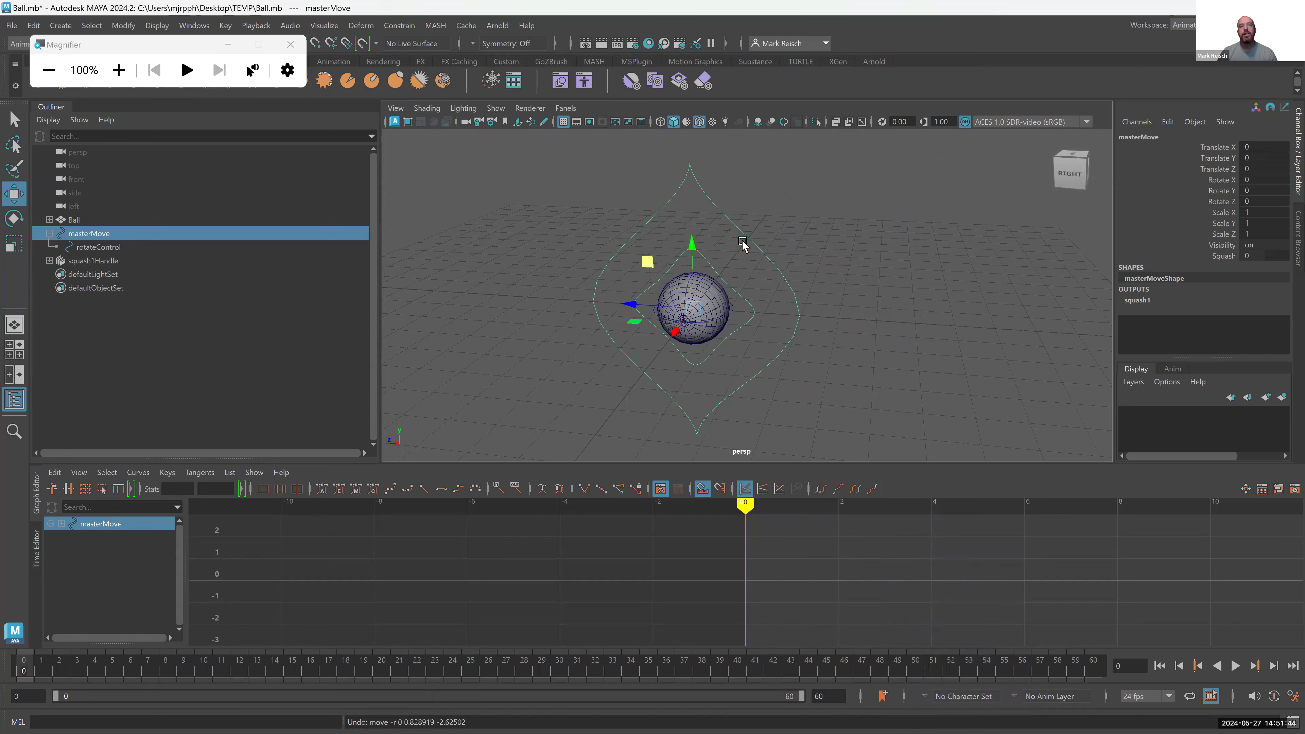
pyautogui.keyDown('alt'); pyautogui.moveTo(702, 225); pyautogui.dragTo(790, 237); pyautogui.keyUp('alt')
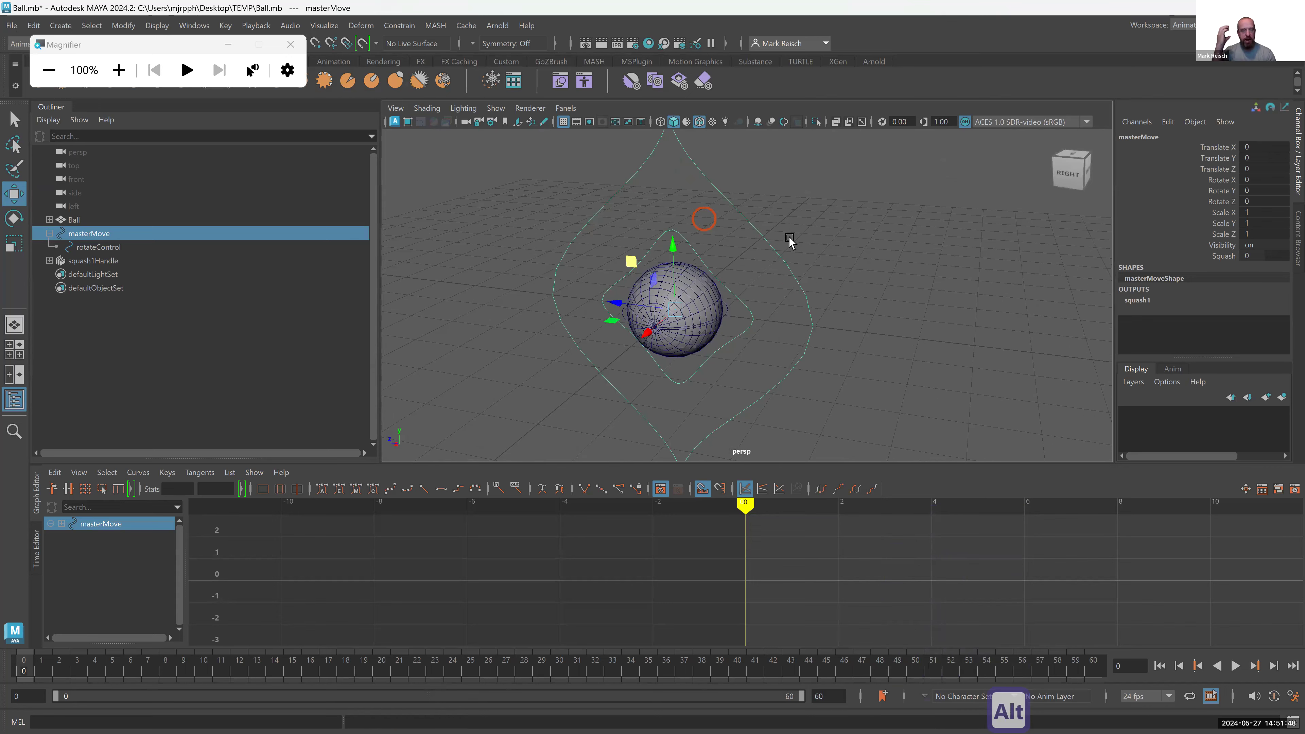
pyautogui.keyDown('alt'); pyautogui.moveTo(790, 237); pyautogui.dragTo(751, 105, button='right'); pyautogui.keyUp('alt')
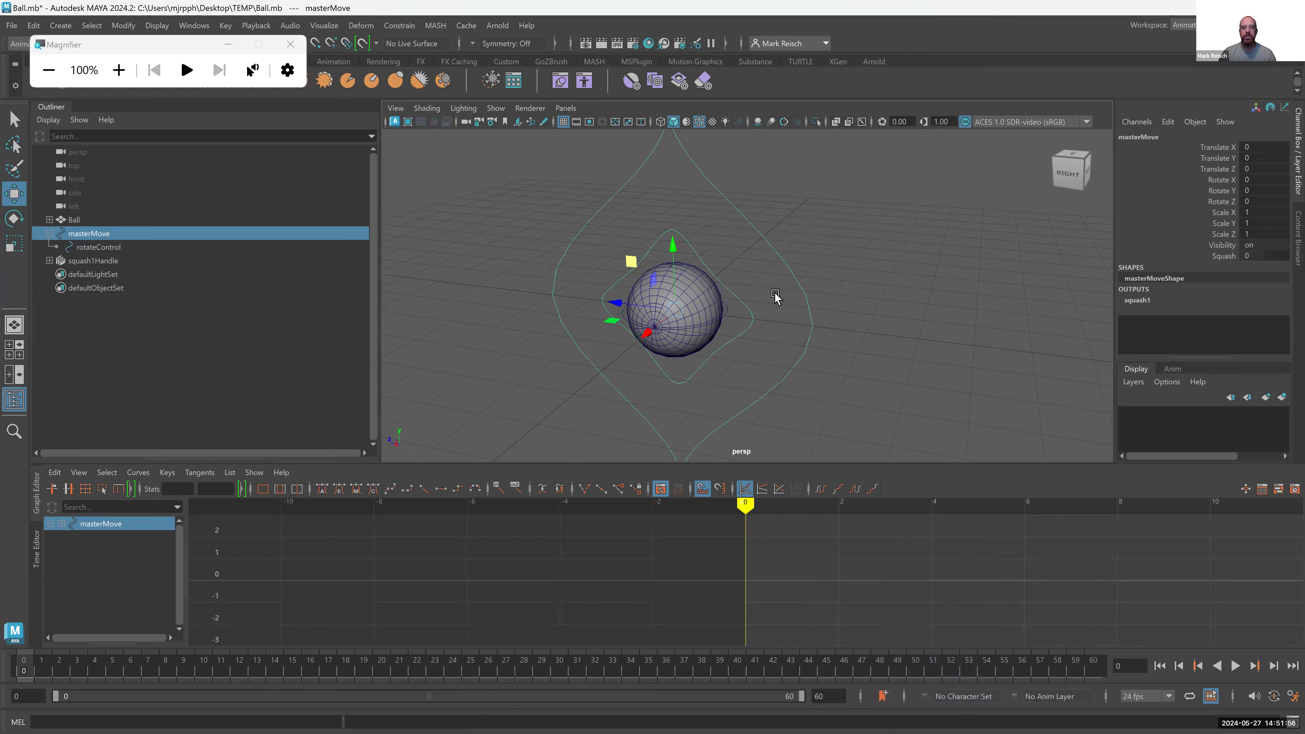
pyautogui.keyDown('alt'); pyautogui.moveTo(775, 297); pyautogui.dragTo(688, 293); pyautogui.keyUp('alt')
pyautogui.keyDown('alt'); pyautogui.click(688, 293); pyautogui.keyUp('alt')
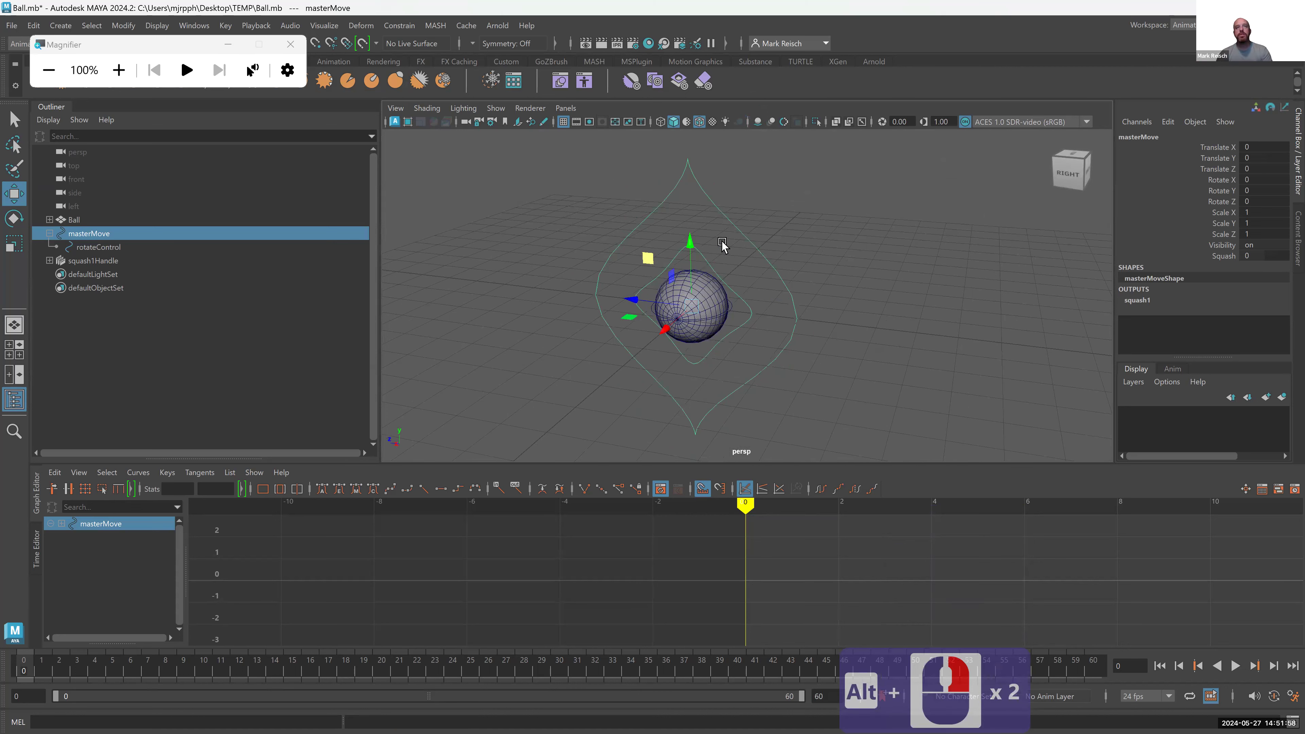
# - Select the masterMove control and lock and hide its Rotate Y and Rotate Z channels
pyautogui.click(662, 183)
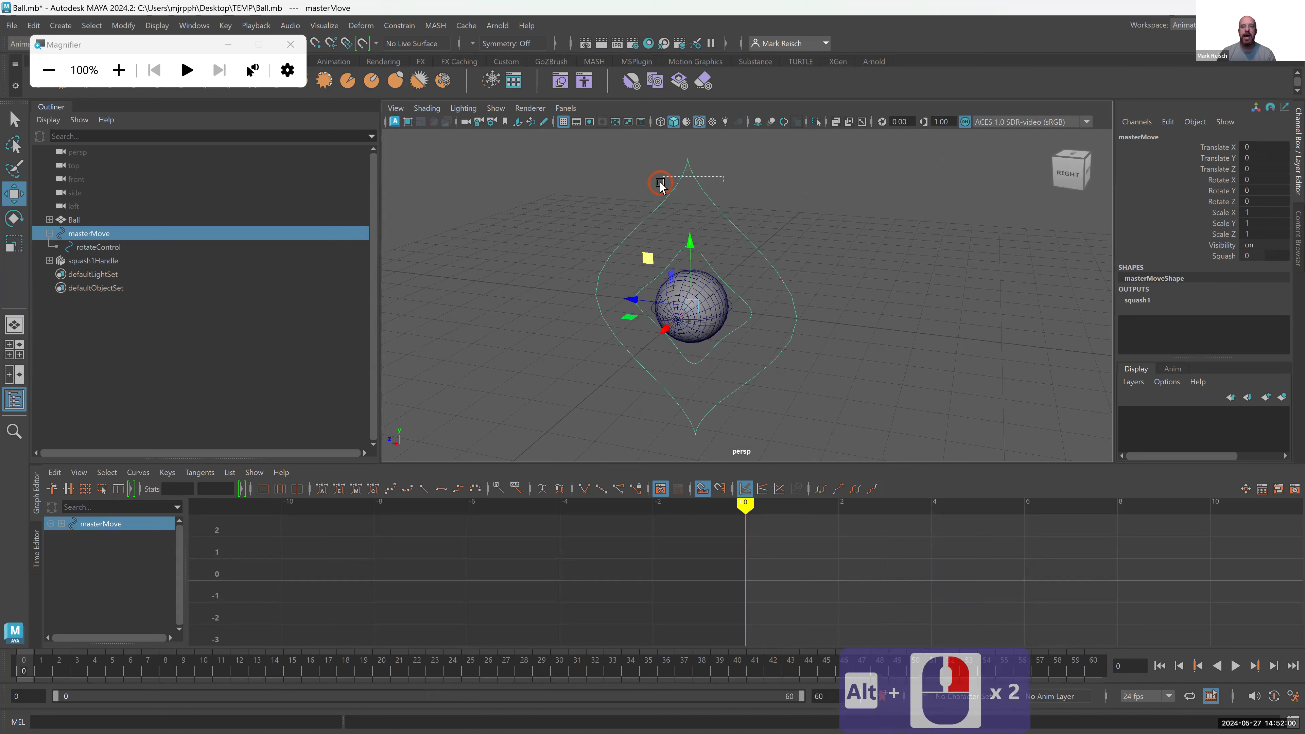
pyautogui.moveTo(736, 165); pyautogui.dragTo(642, 191)
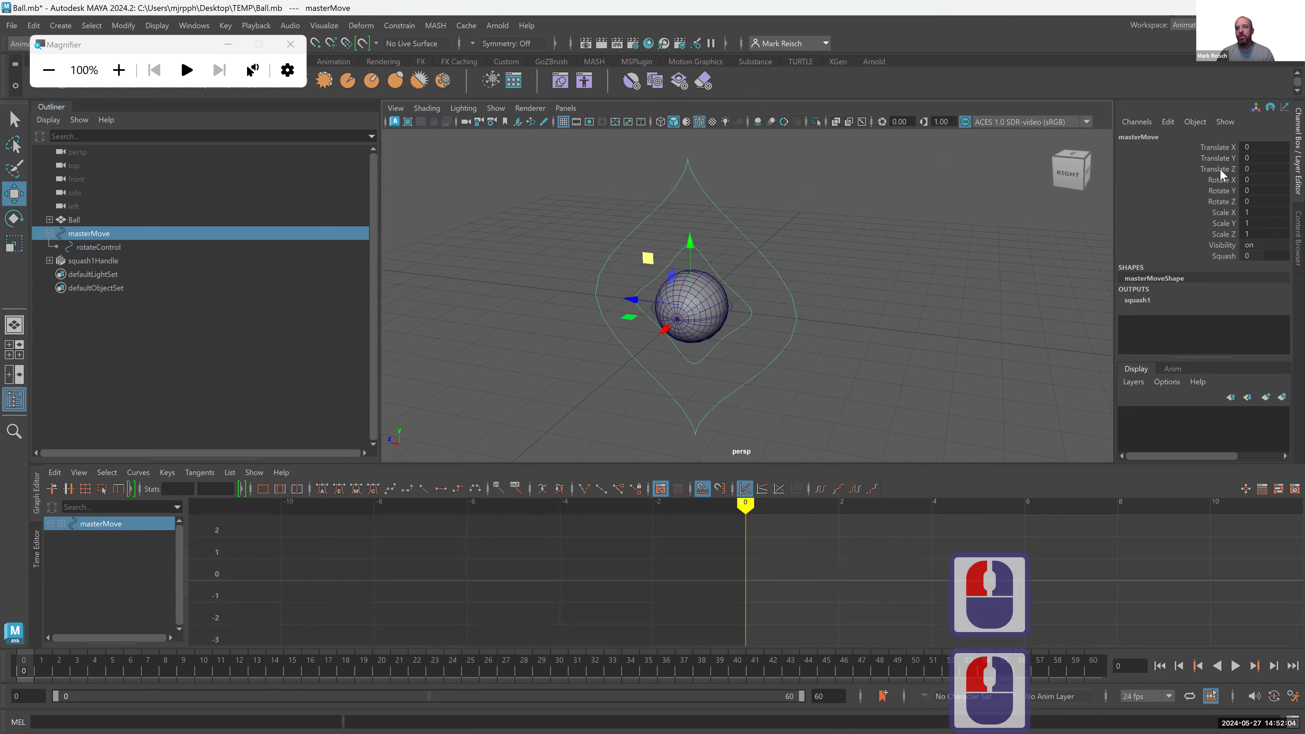
pyautogui.click(1221, 202)
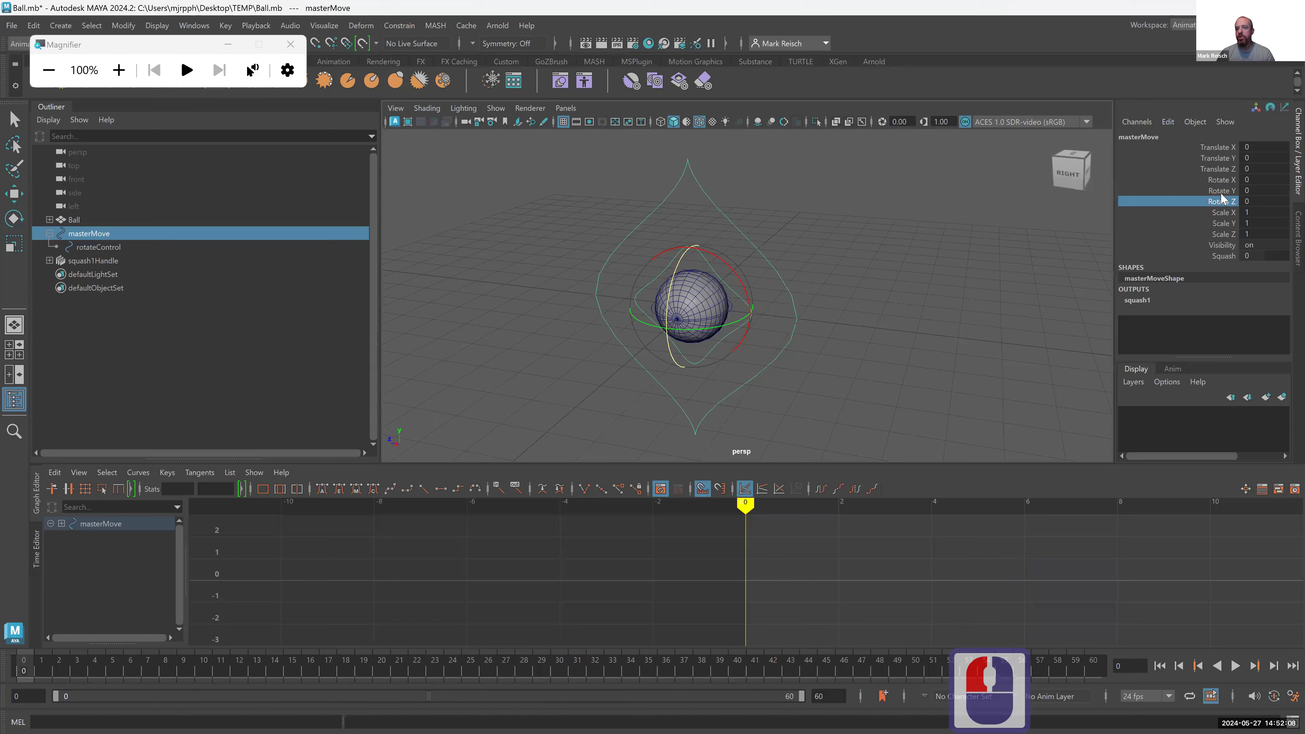
pyautogui.keyDown('ctrl'); pyautogui.click(1220, 191); pyautogui.keyUp('ctrl')
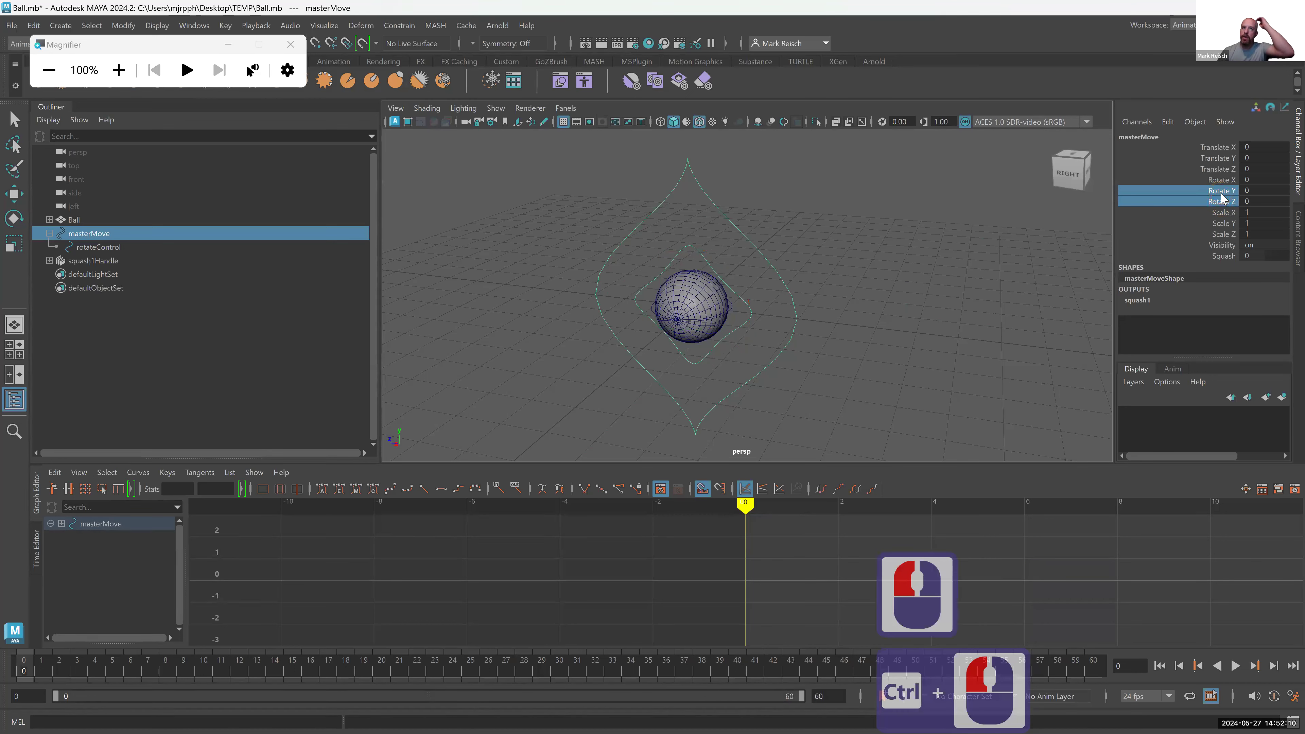
pyautogui.rightClick(1221, 198)
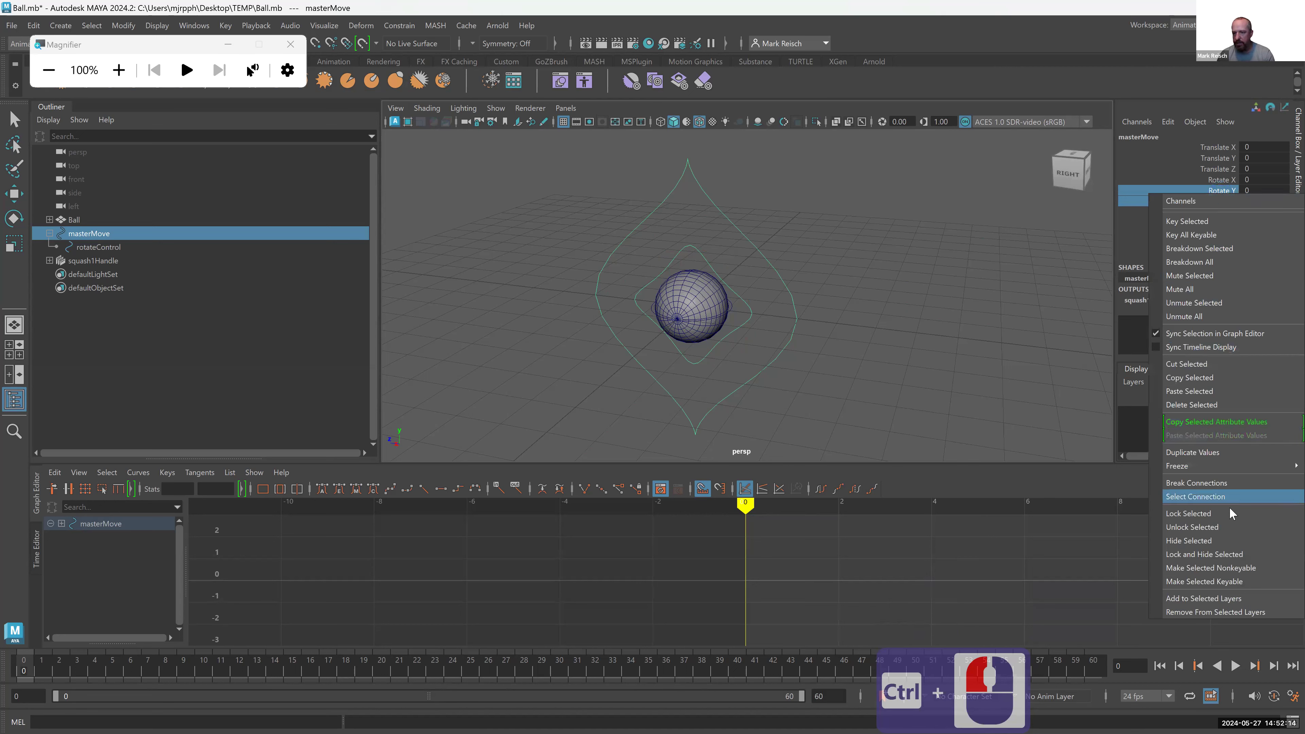
pyautogui.click(1217, 555)
pyautogui.press('w')
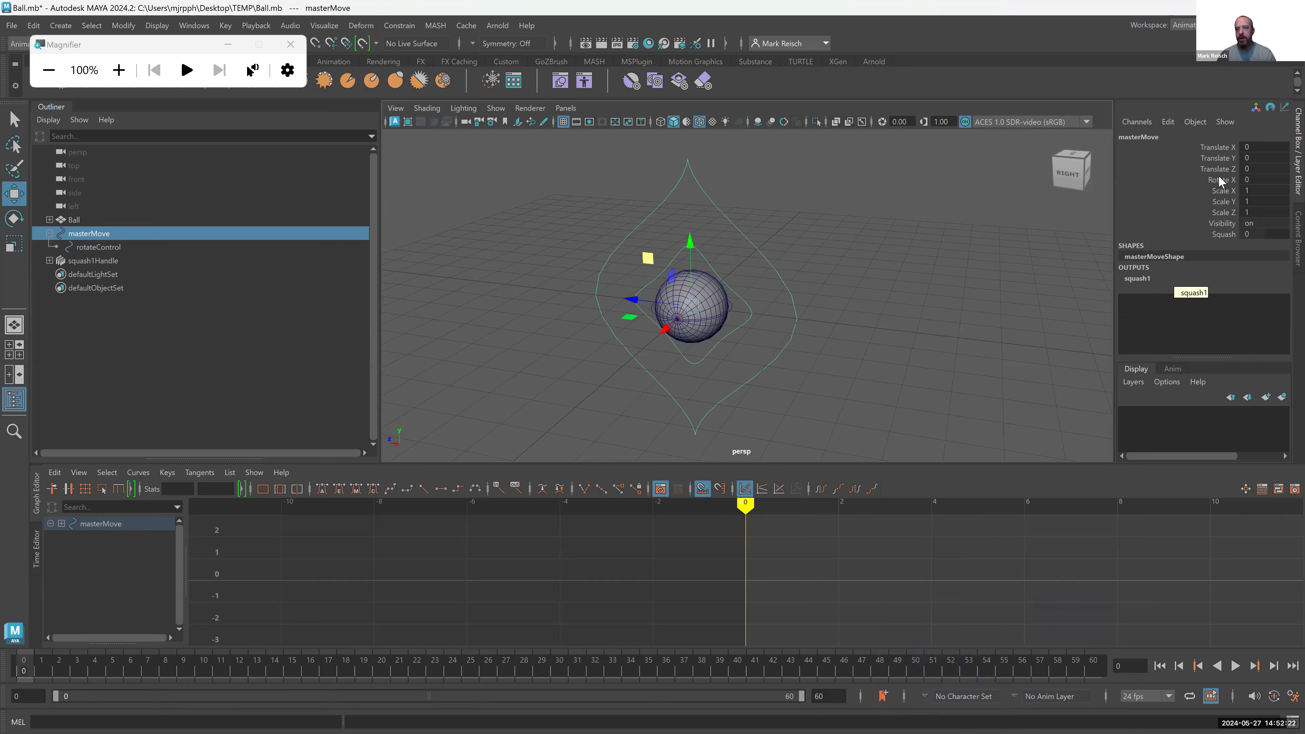
# - Open Channel Control for masterMove and move Rotate Y and Rotate Z from the locked to the non-locked attributes
pyautogui.click(1143, 124)
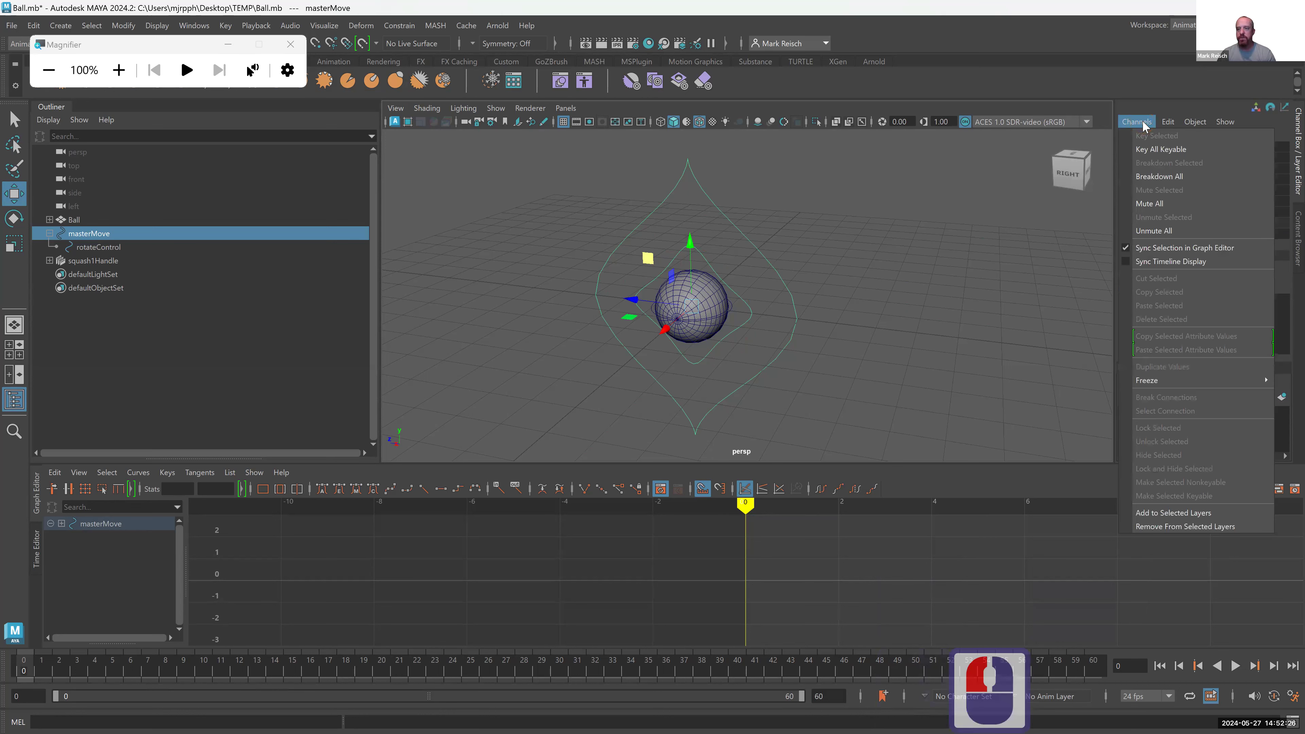
pyautogui.moveTo(1167, 120)
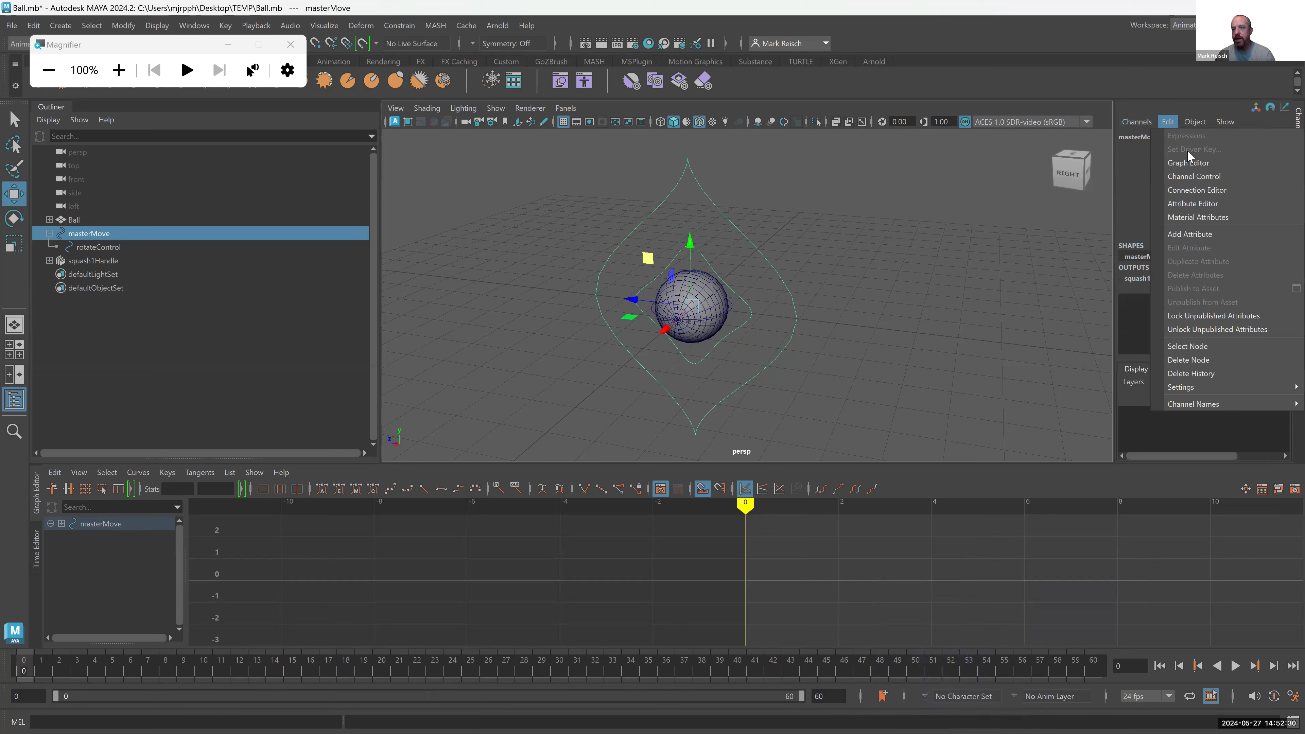
pyautogui.click(1208, 180)
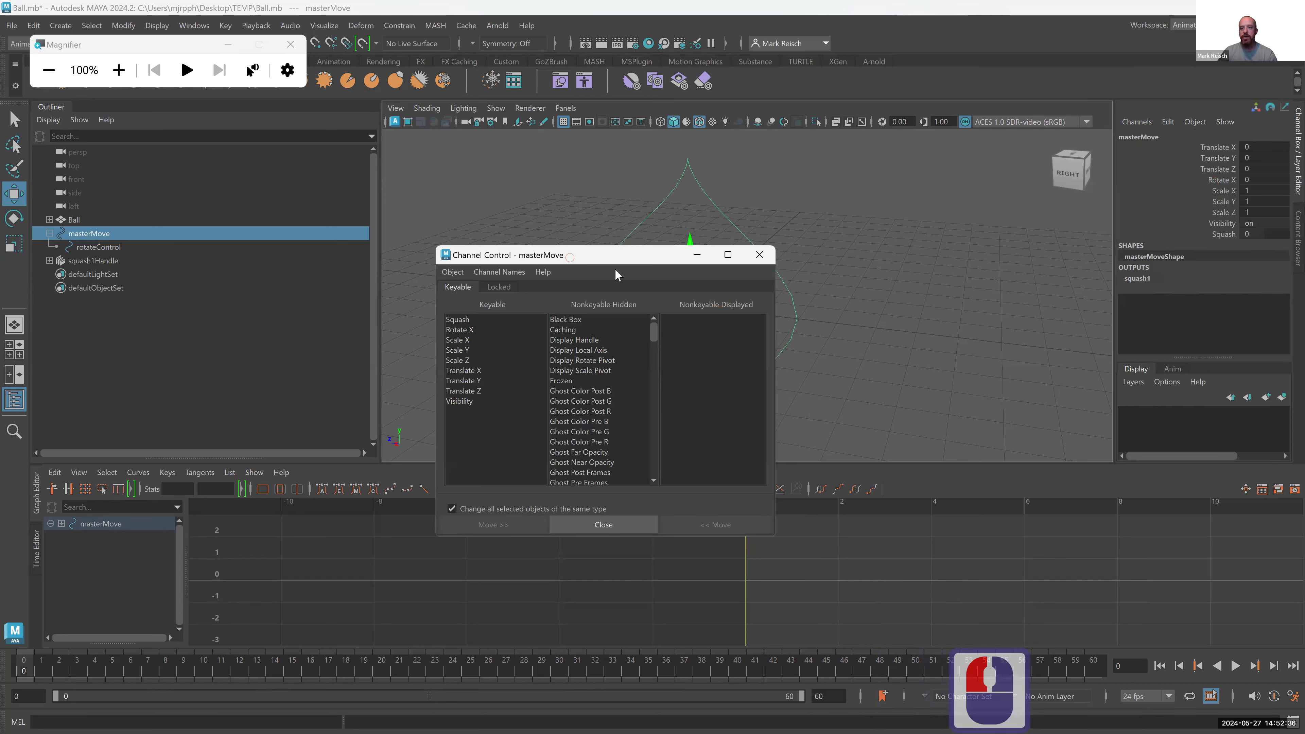
pyautogui.moveTo(616, 256); pyautogui.dragTo(943, 219)
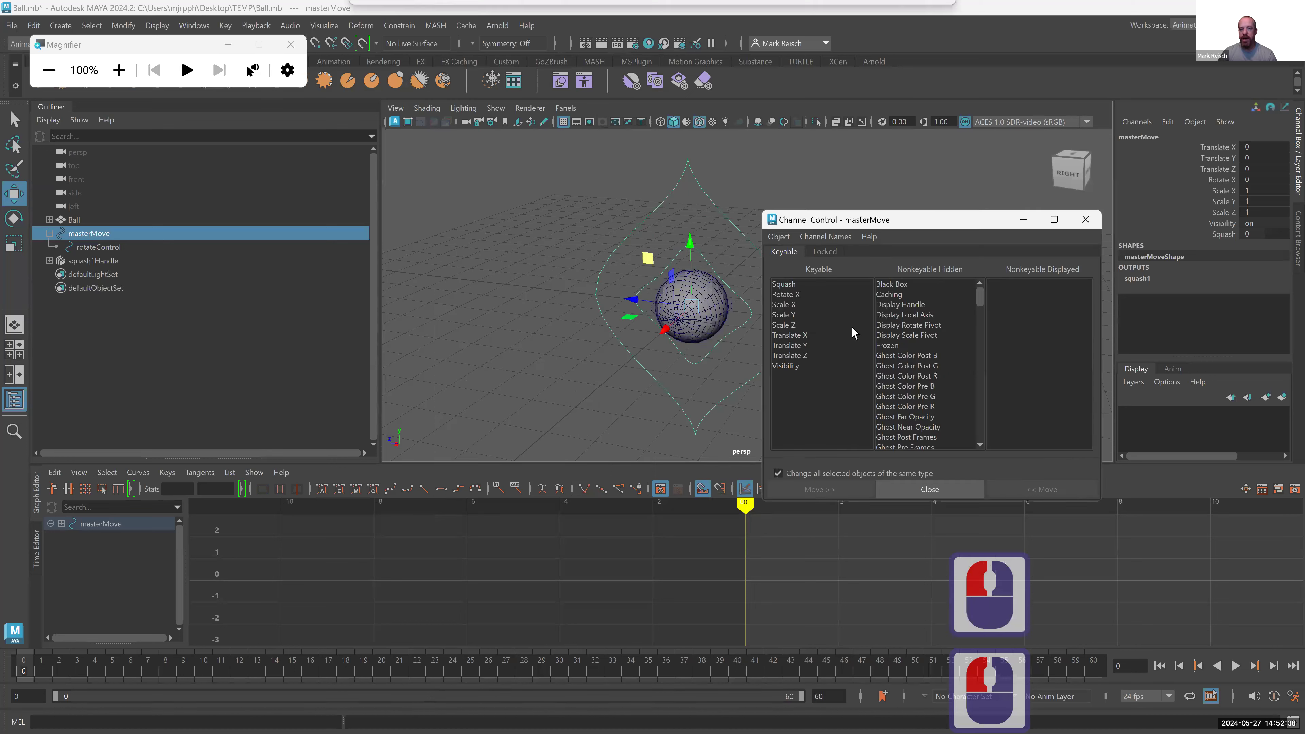
pyautogui.click(823, 252)
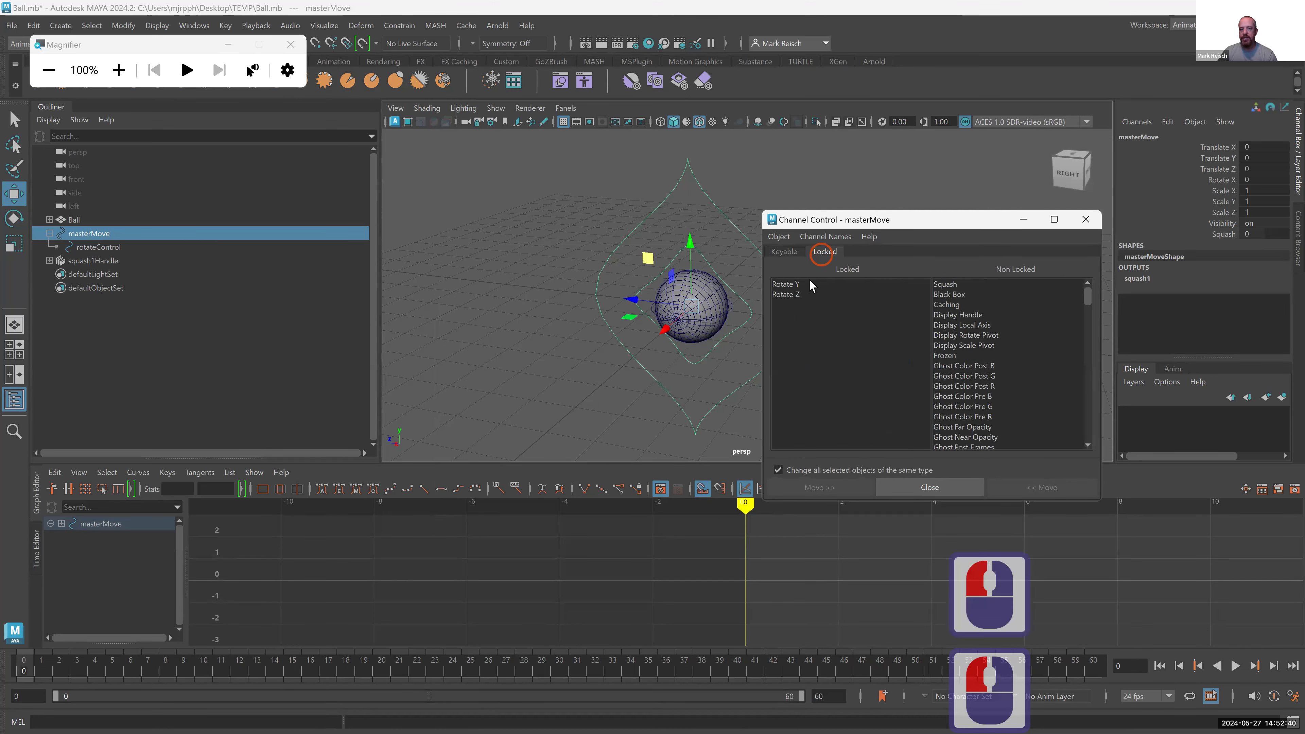
pyautogui.click(800, 284)
pyautogui.keyDown('shift'); pyautogui.click(802, 295); pyautogui.keyUp('shift')
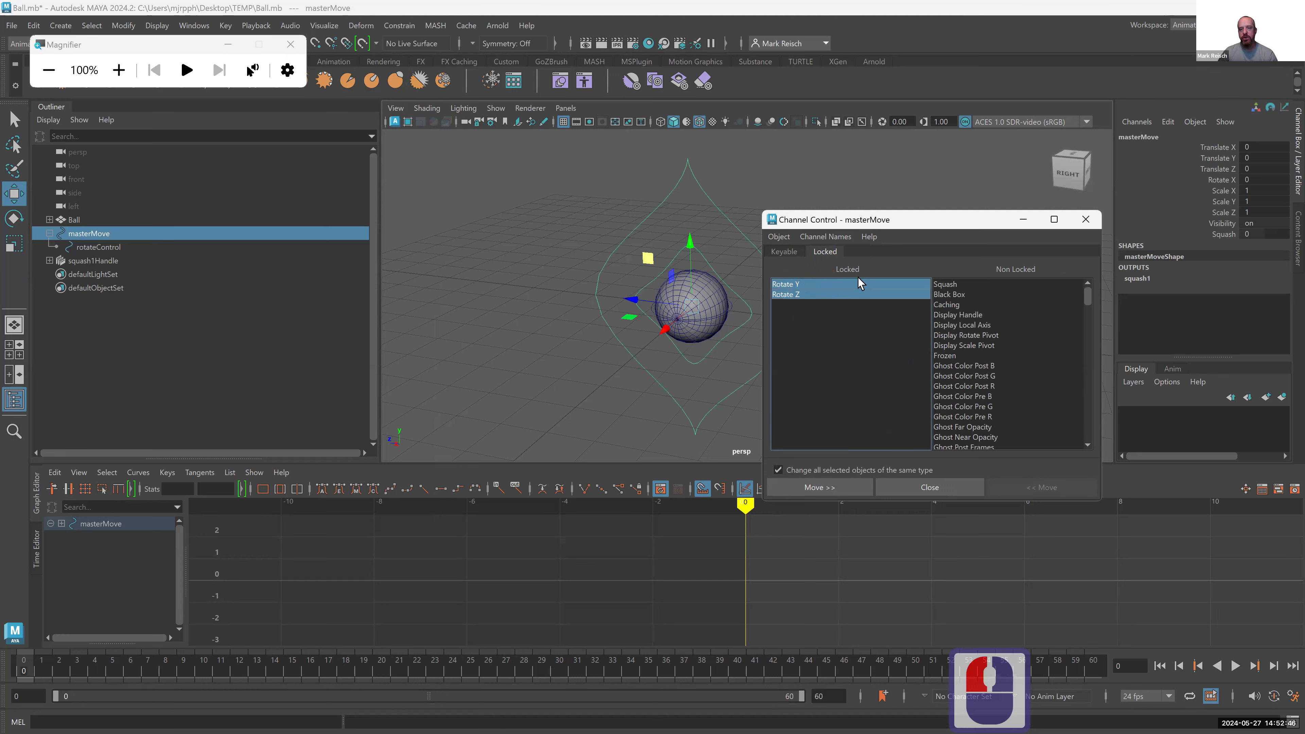
pyautogui.click(844, 486)
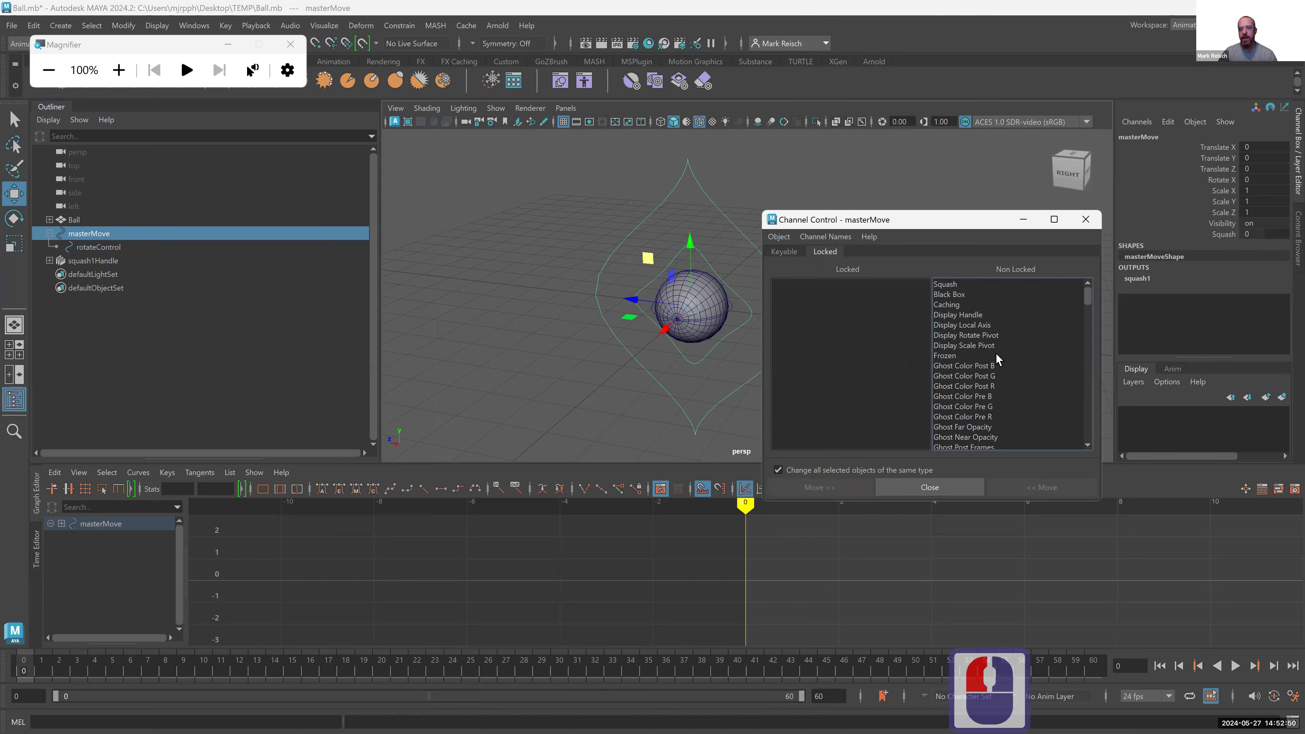
# - Make masterMove's hidden Rotate Y and Rotate Z attributes keyable again and close Channel Control
pyautogui.click(796, 253)
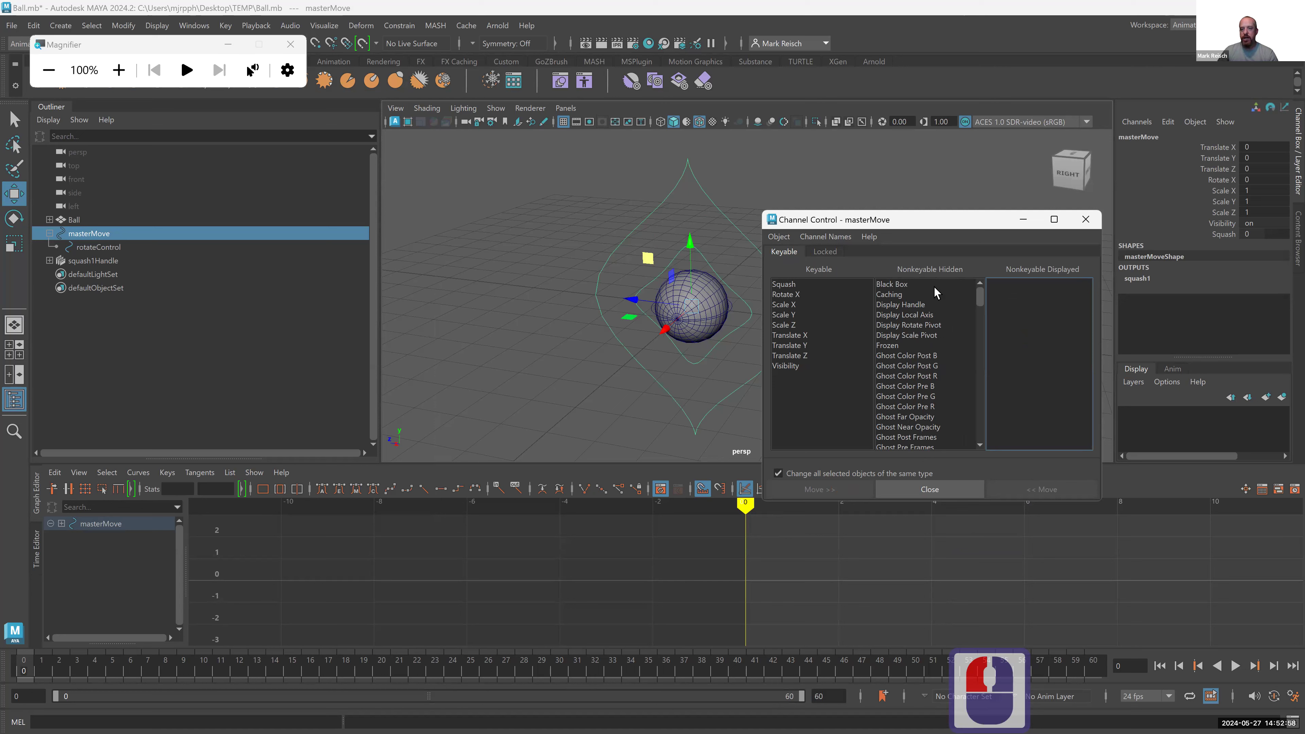
pyautogui.scroll(-7, 929, 321)
pyautogui.scroll(-20, 928, 323)
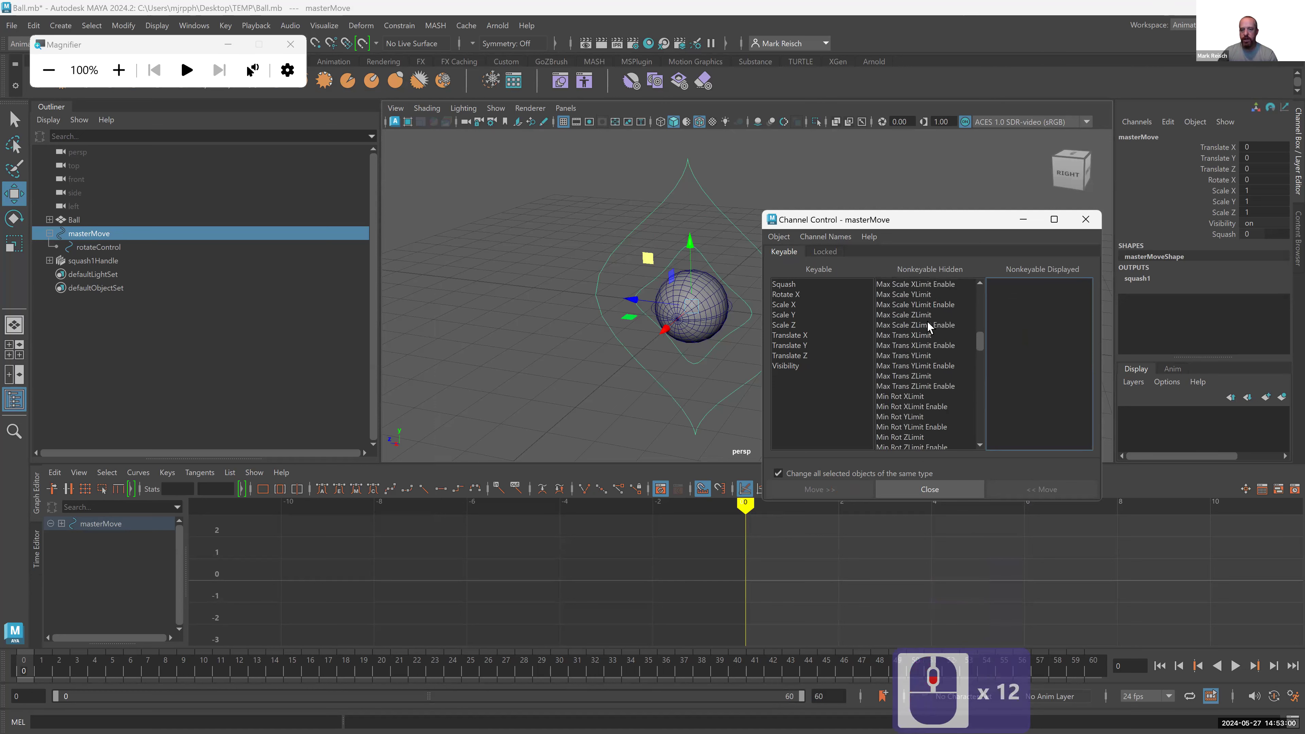
pyautogui.scroll(-3, 927, 322)
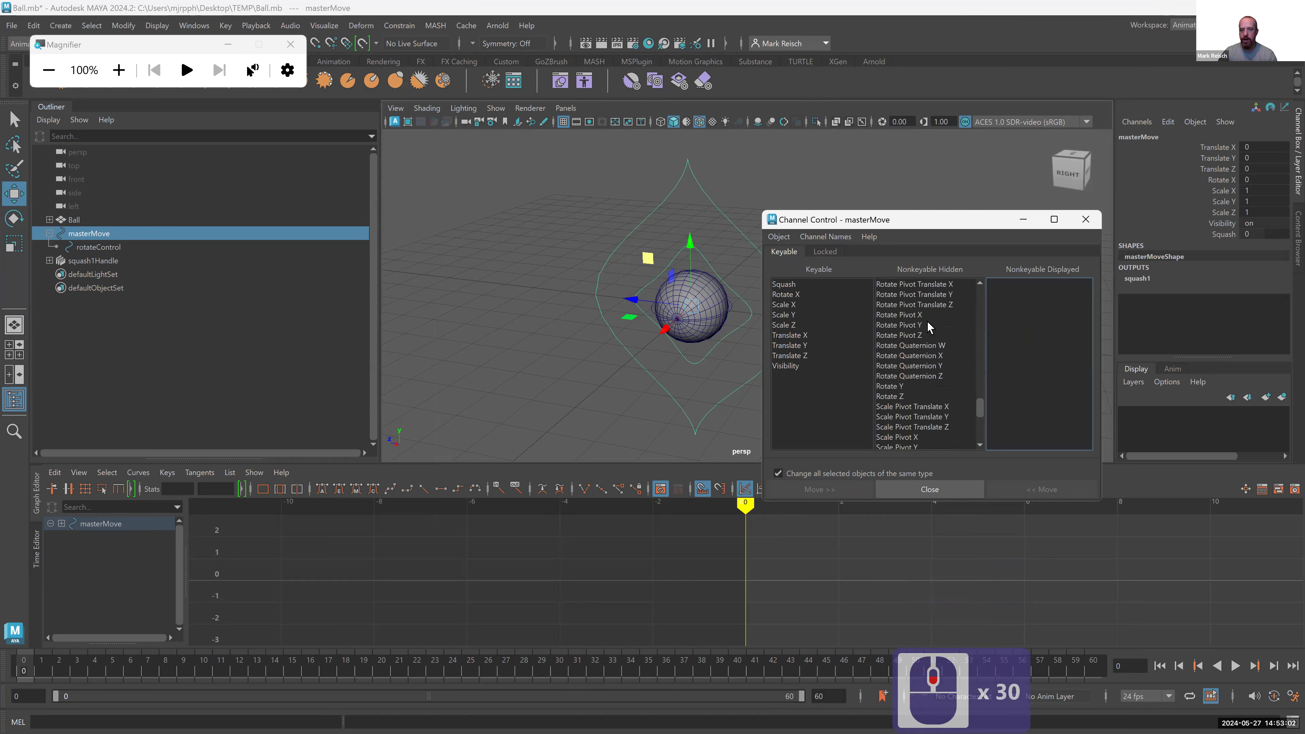
pyautogui.moveTo(906, 355); pyautogui.dragTo(907, 365)
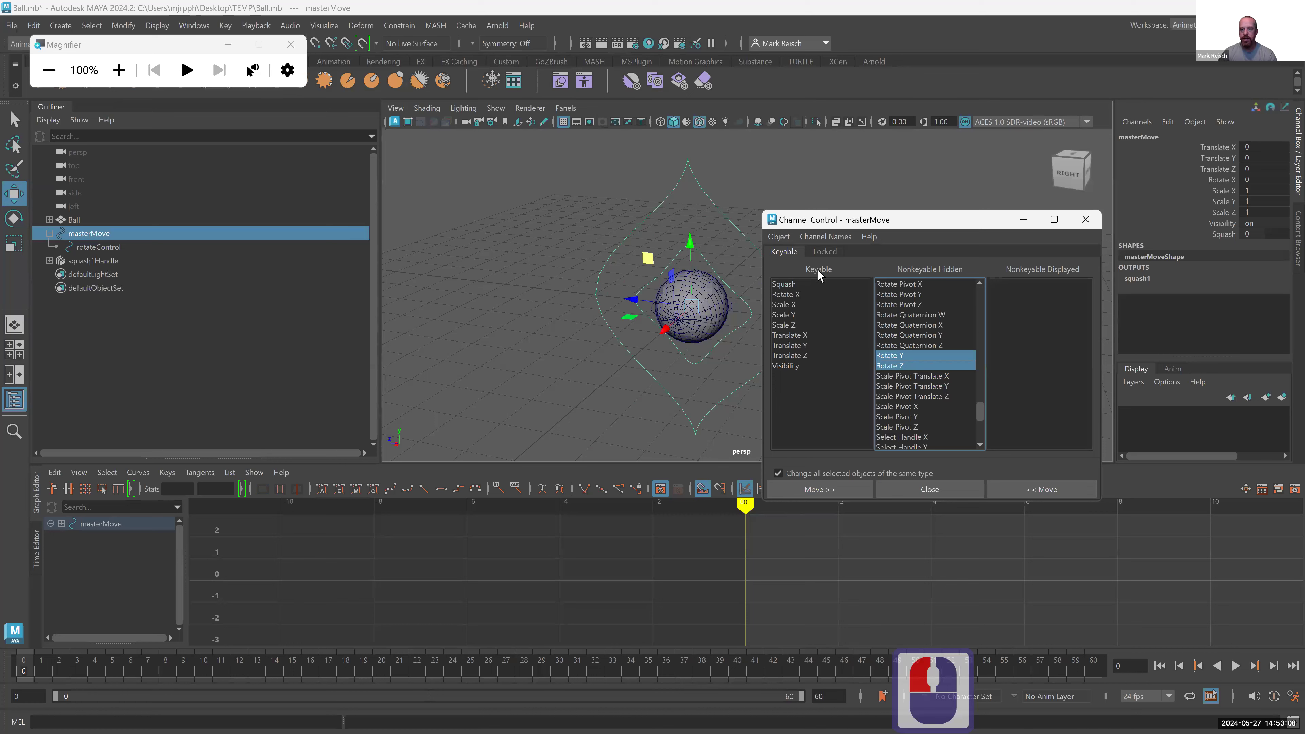
pyautogui.click(1040, 494)
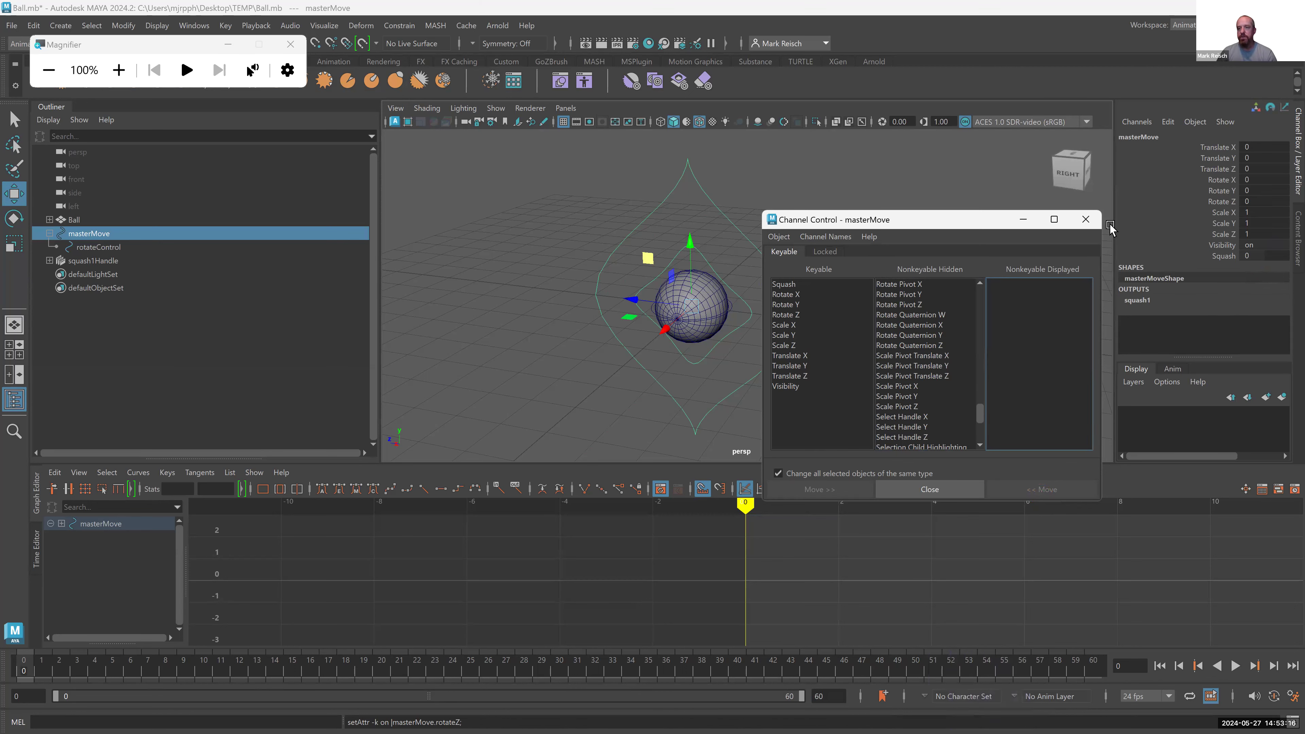
pyautogui.click(1086, 219)
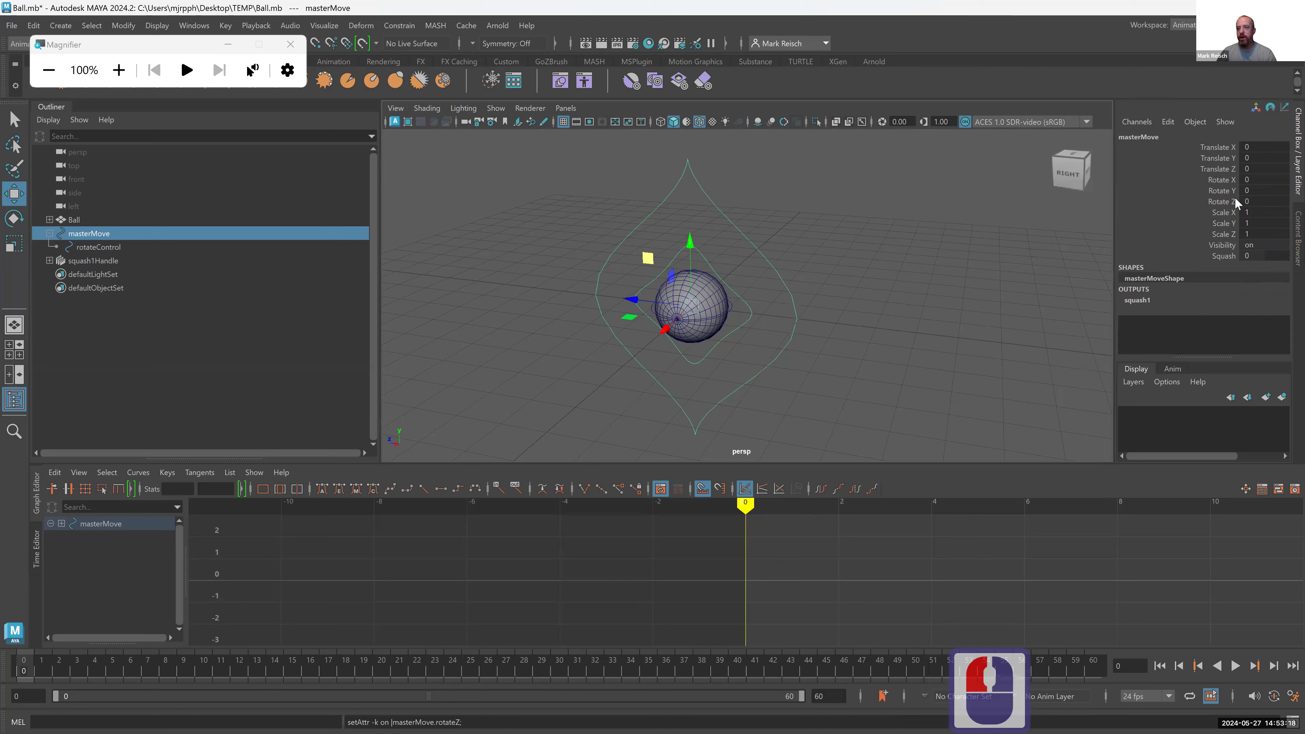
# - Lock and hide masterMove's restored Rotate Y and Rotate Z channels again
pyautogui.moveTo(1231, 190); pyautogui.dragTo(1223, 206)
pyautogui.rightClick(1221, 203)
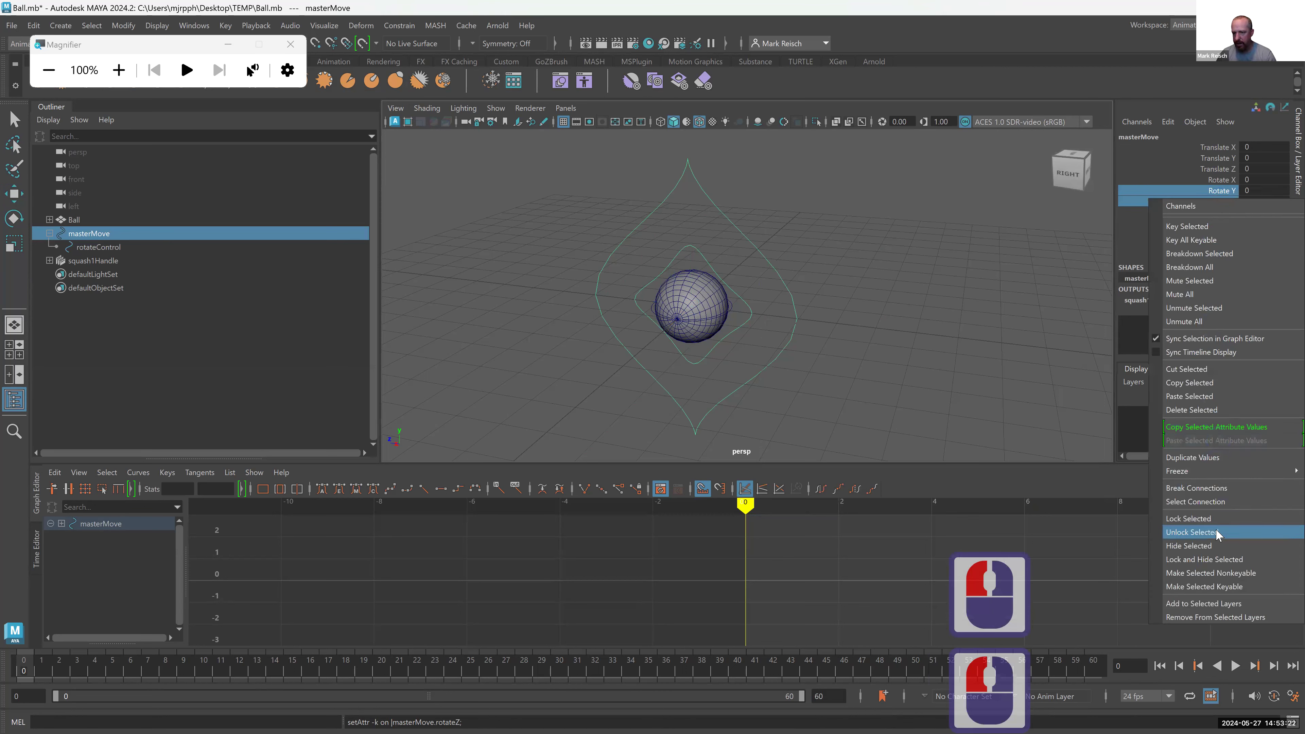
pyautogui.click(1213, 560)
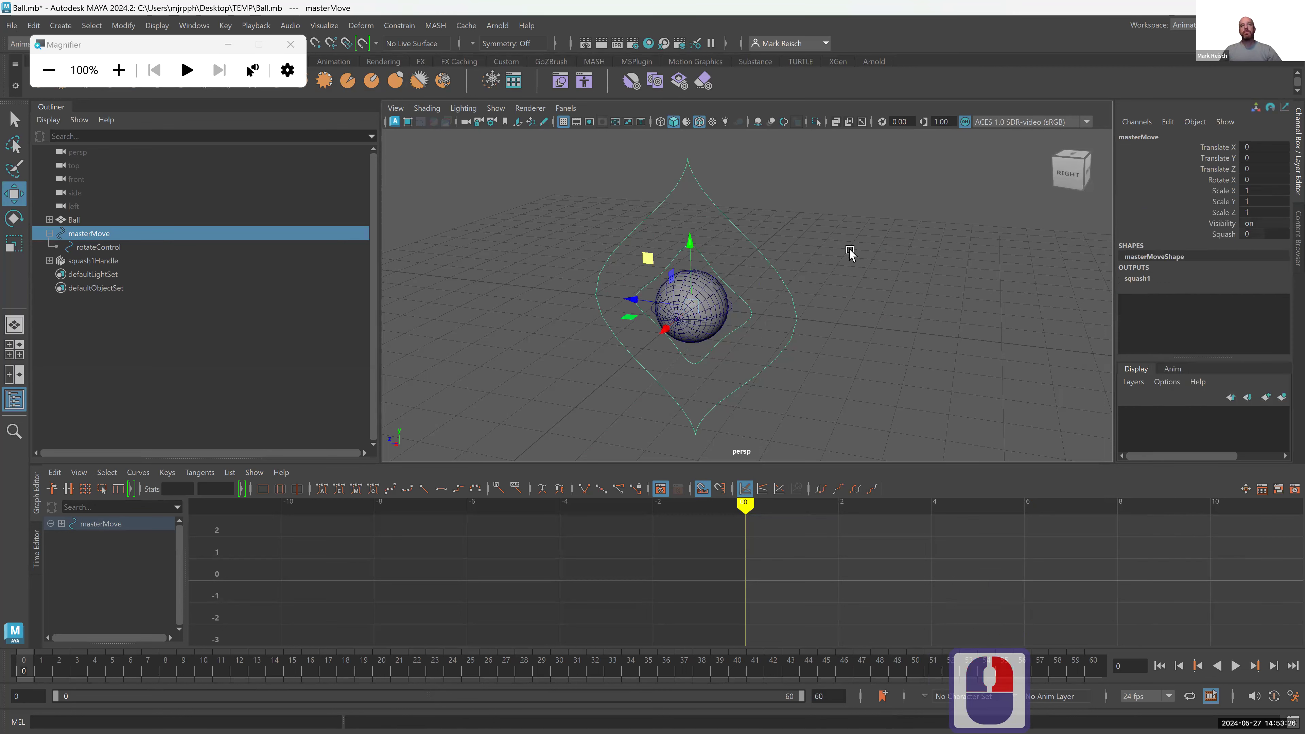
# - Try rotating masterMove around its different axes in the viewport to test the locked rotation channels
pyautogui.click(745, 238)
pyautogui.press('e')
pyautogui.moveTo(756, 227); pyautogui.dragTo(753, 239)
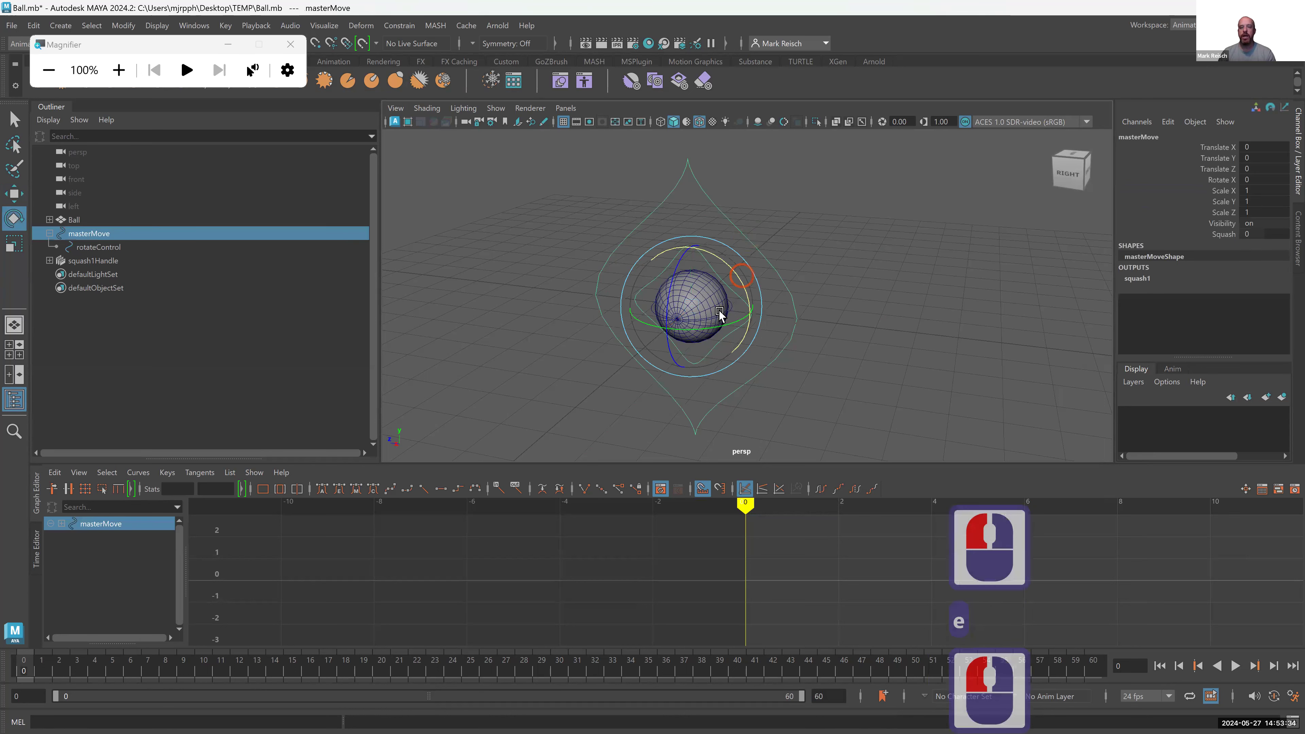
pyautogui.moveTo(787, 324); pyautogui.dragTo(714, 324)
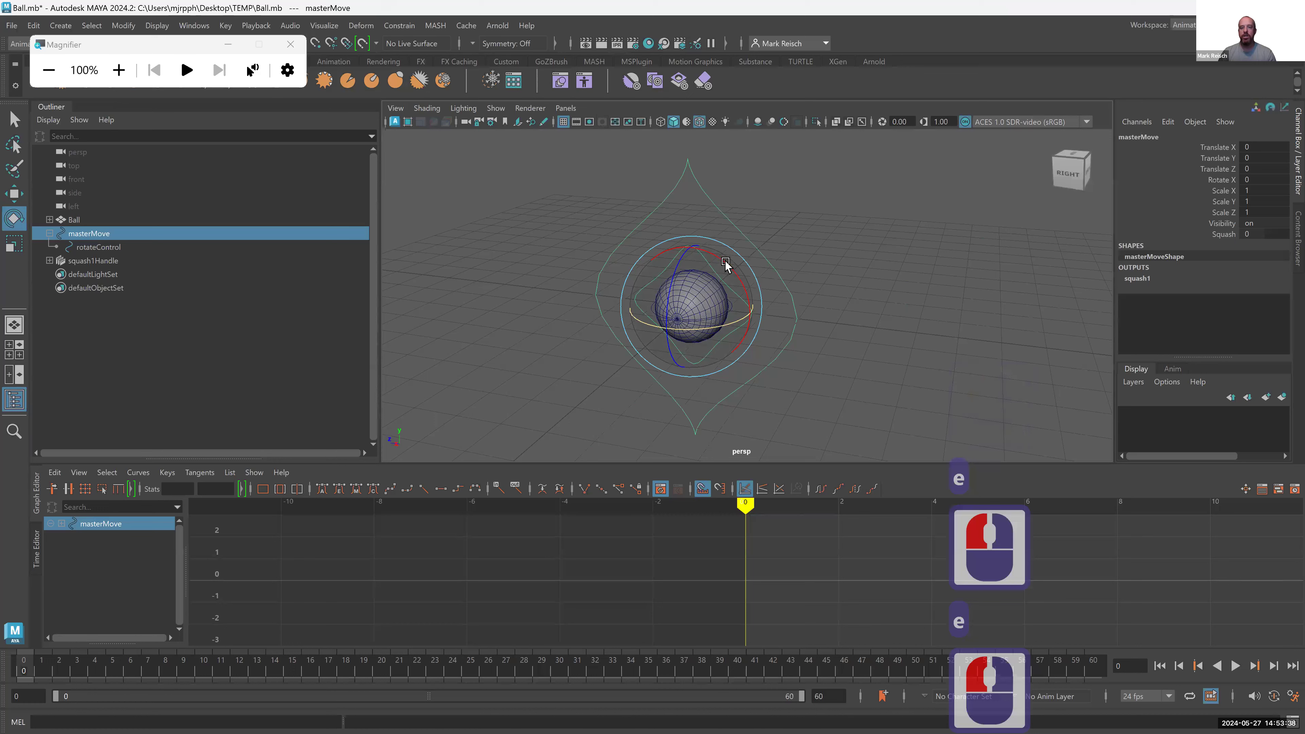
pyautogui.moveTo(675, 273); pyautogui.dragTo(702, 331)
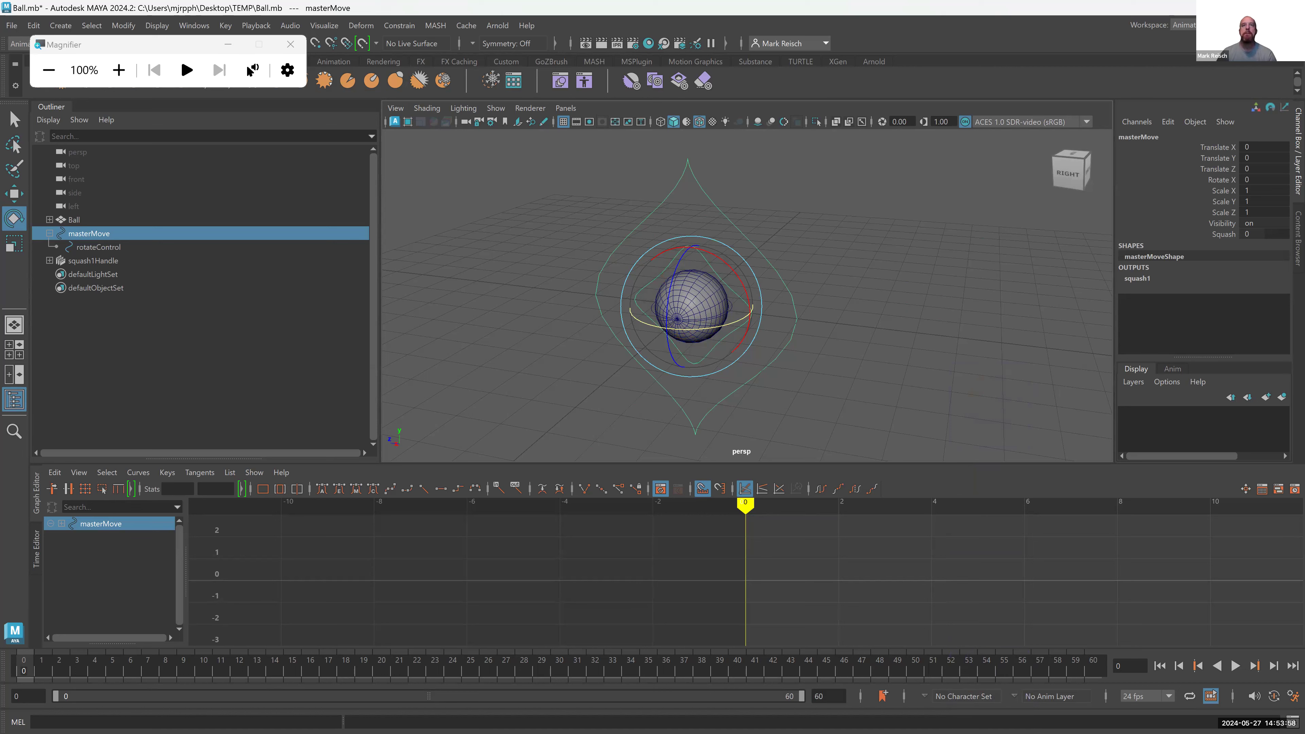
# - Lock and hide masterMove's Scale X, Scale Y and Scale Z channels
pyautogui.scroll(-3, 719, 304)
pyautogui.scroll(3, 720, 303)
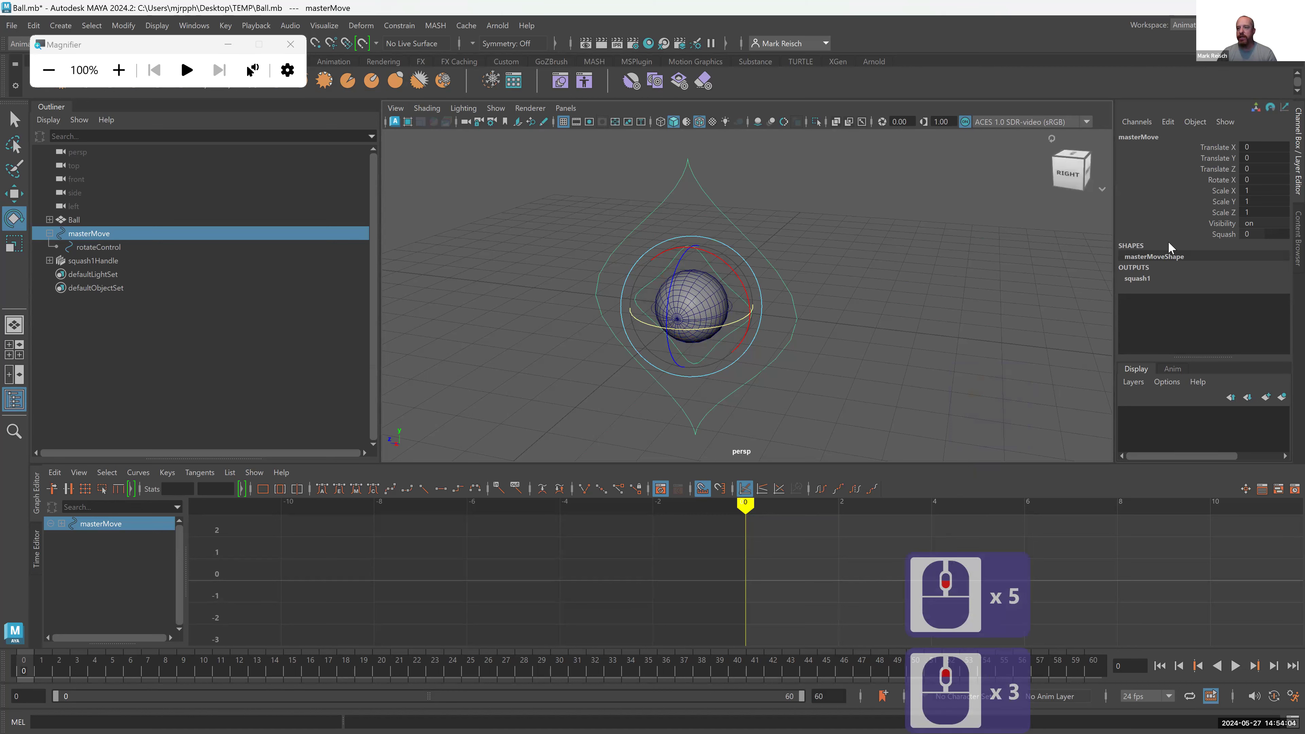
pyautogui.click(749, 224)
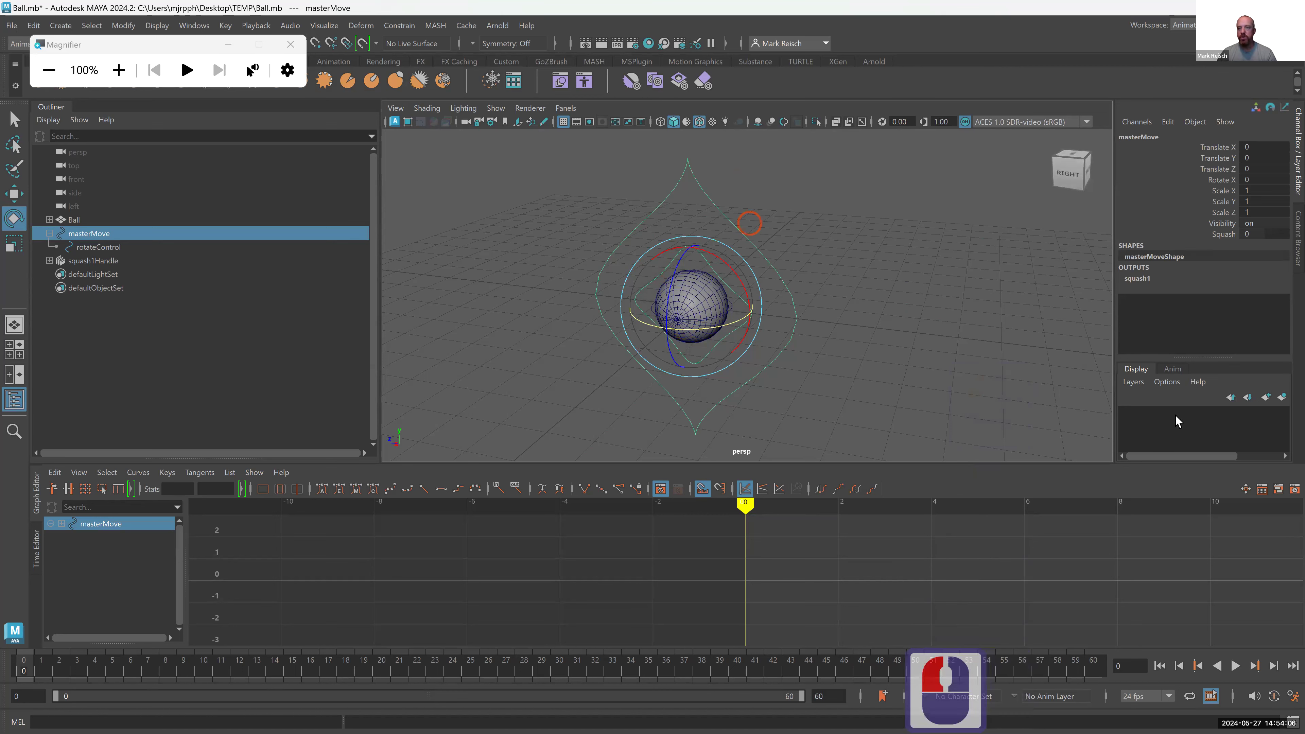
pyautogui.moveTo(1227, 191); pyautogui.dragTo(1226, 211)
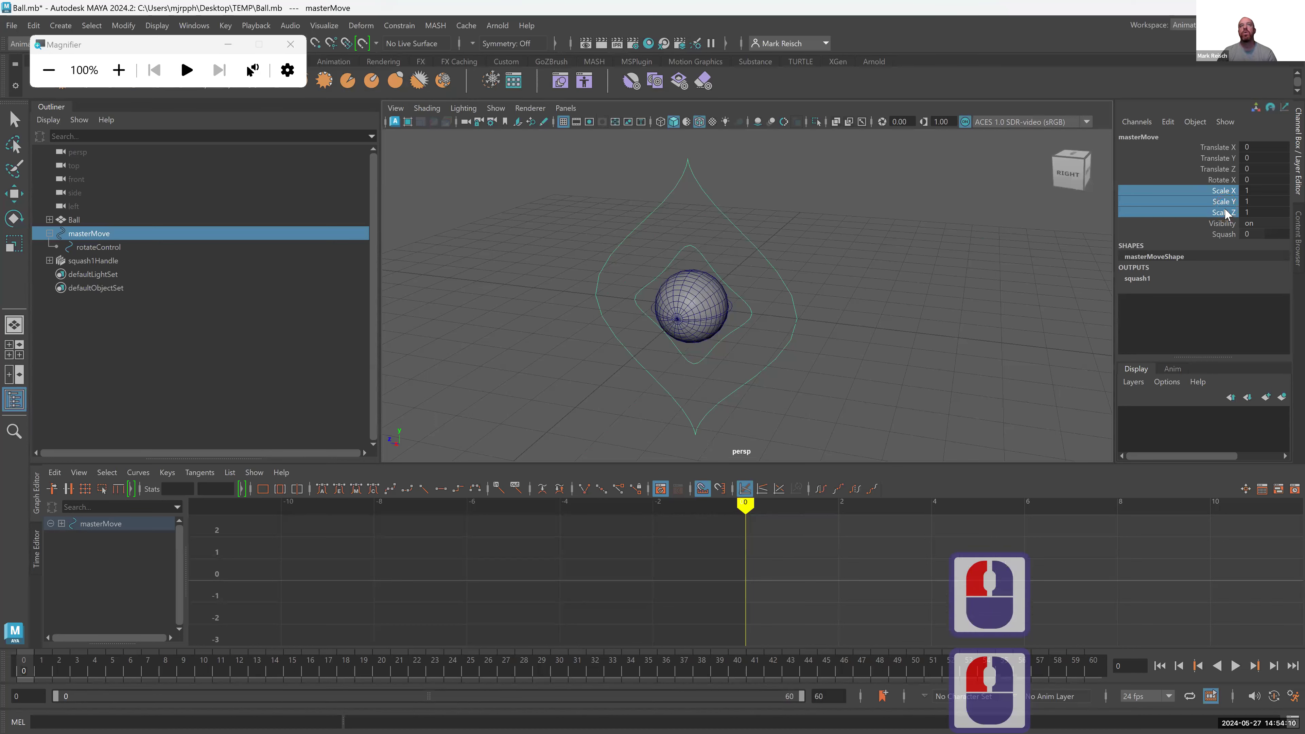
pyautogui.rightClick(1226, 212)
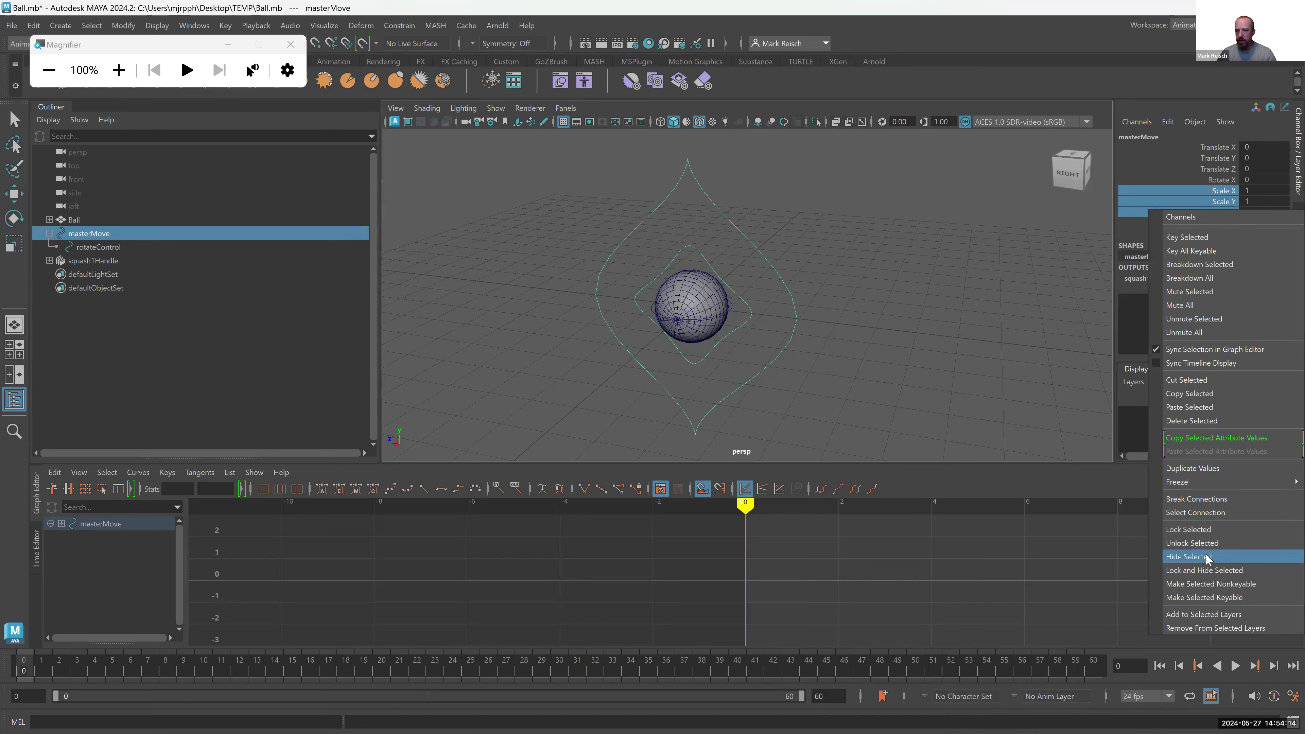
pyautogui.click(1208, 570)
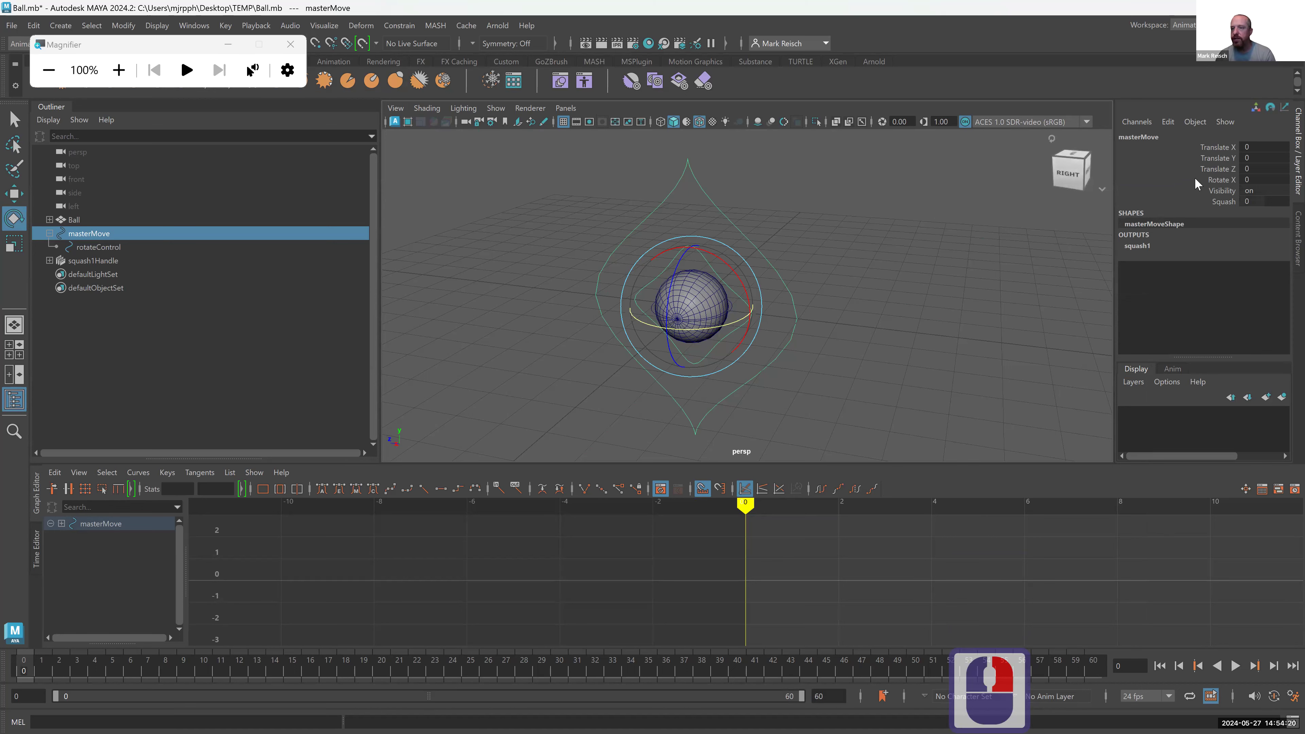
# - Try moving masterMove about -3.777 along the X axis to test its sideways movement, and undo the move
pyautogui.click(1217, 147)
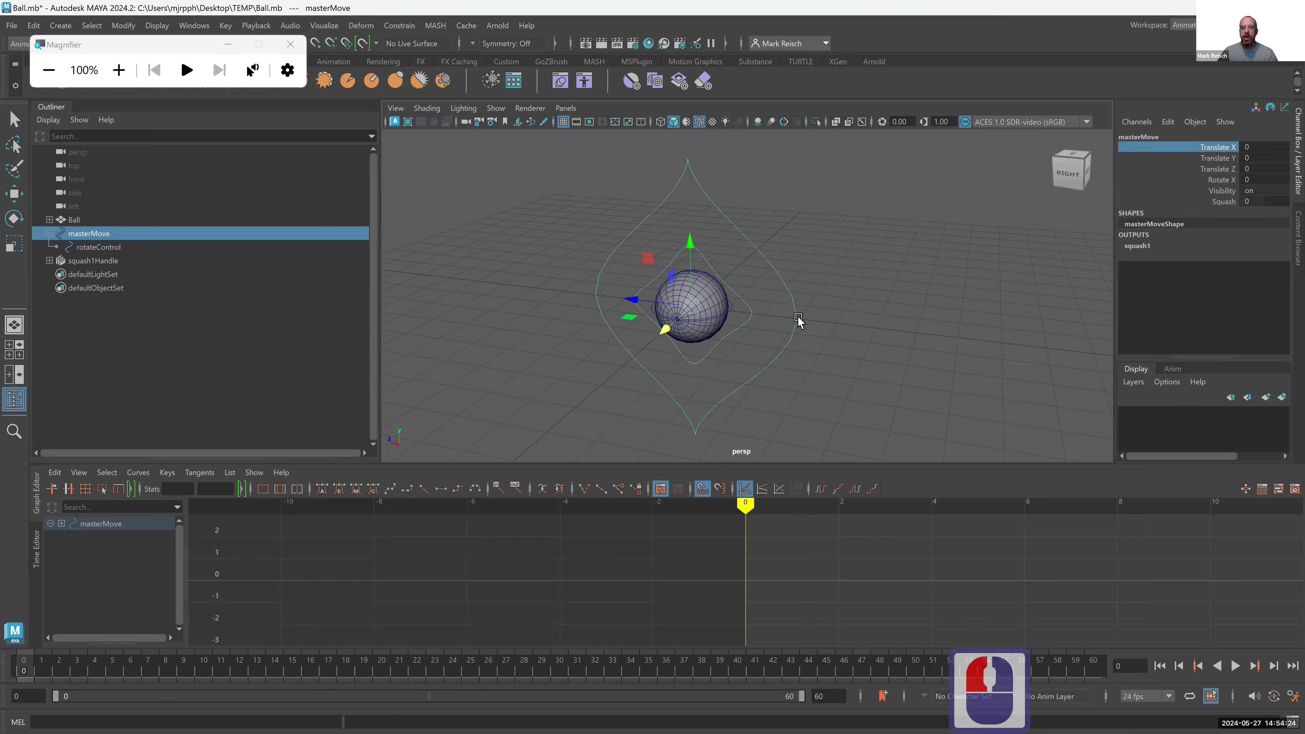
pyautogui.keyDown('alt'); pyautogui.moveTo(768, 329); pyautogui.dragTo(658, 307); pyautogui.keyUp('alt')
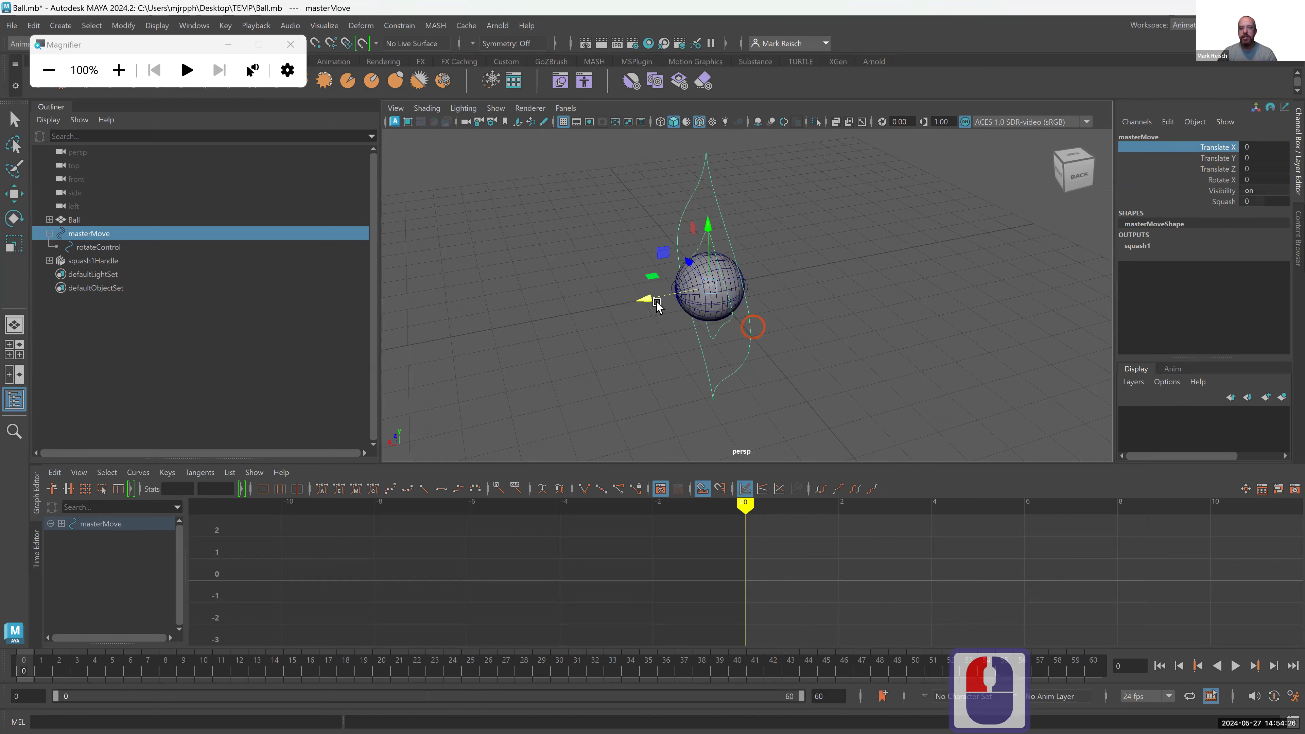
pyautogui.click(620, 298)
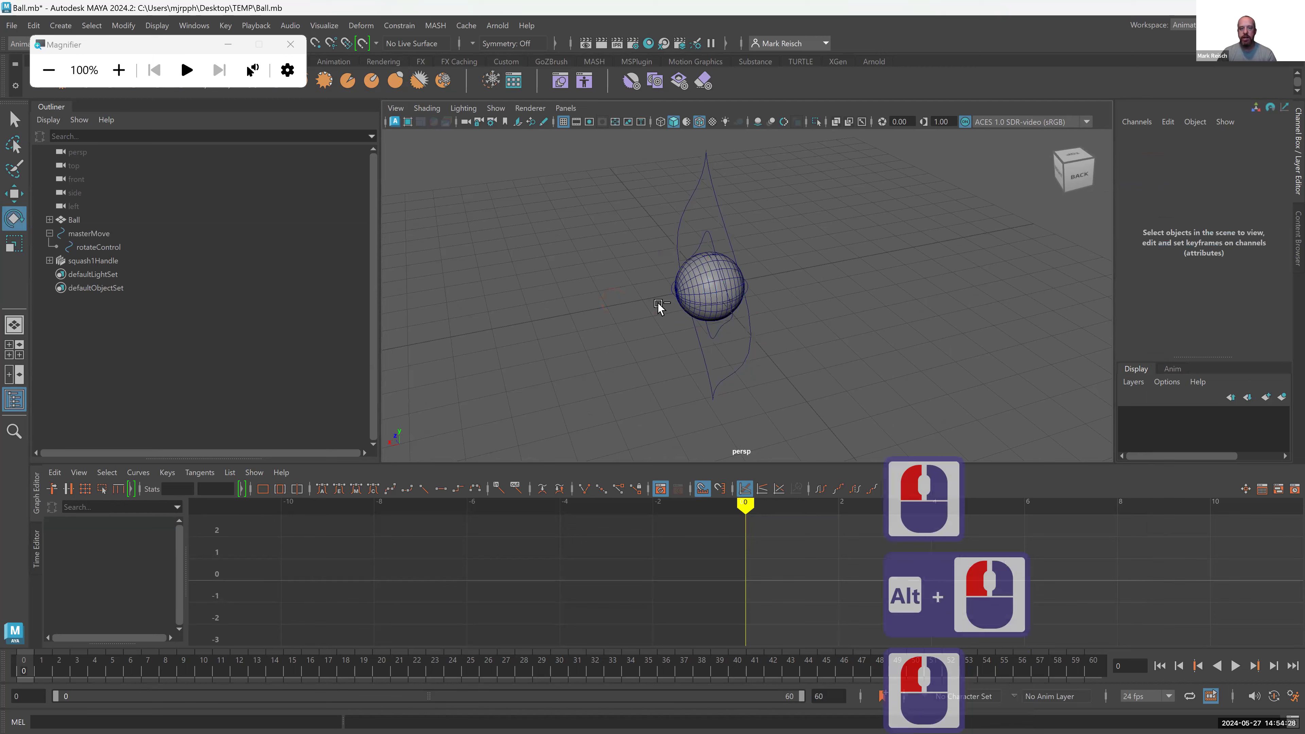
pyautogui.hotkey('ctrl', 'z')
pyautogui.press('w')
pyautogui.moveTo(647, 297); pyautogui.dragTo(793, 357)
pyautogui.hotkey('ctrl', 'z')
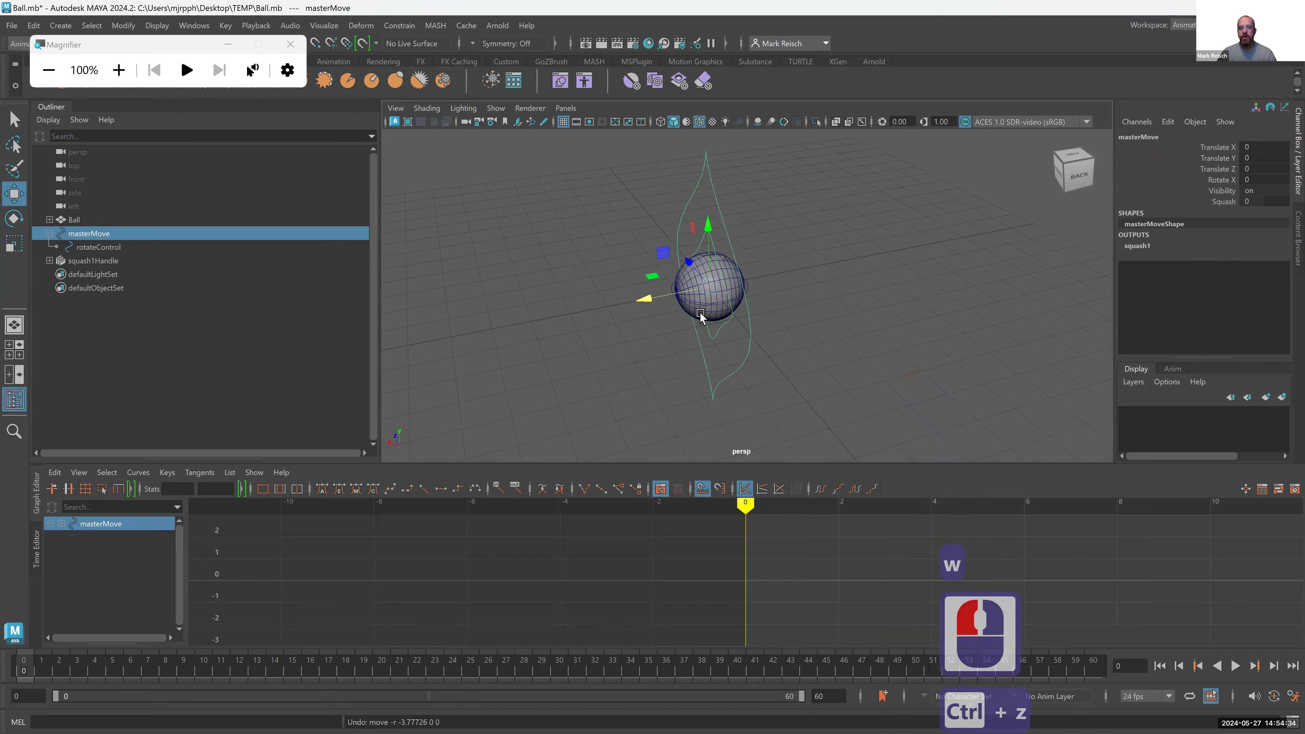
# - Lock and hide masterMove's Translate Y channel
pyautogui.keyDown('alt'); pyautogui.moveTo(680, 314); pyautogui.dragTo(728, 306); pyautogui.keyUp('alt')
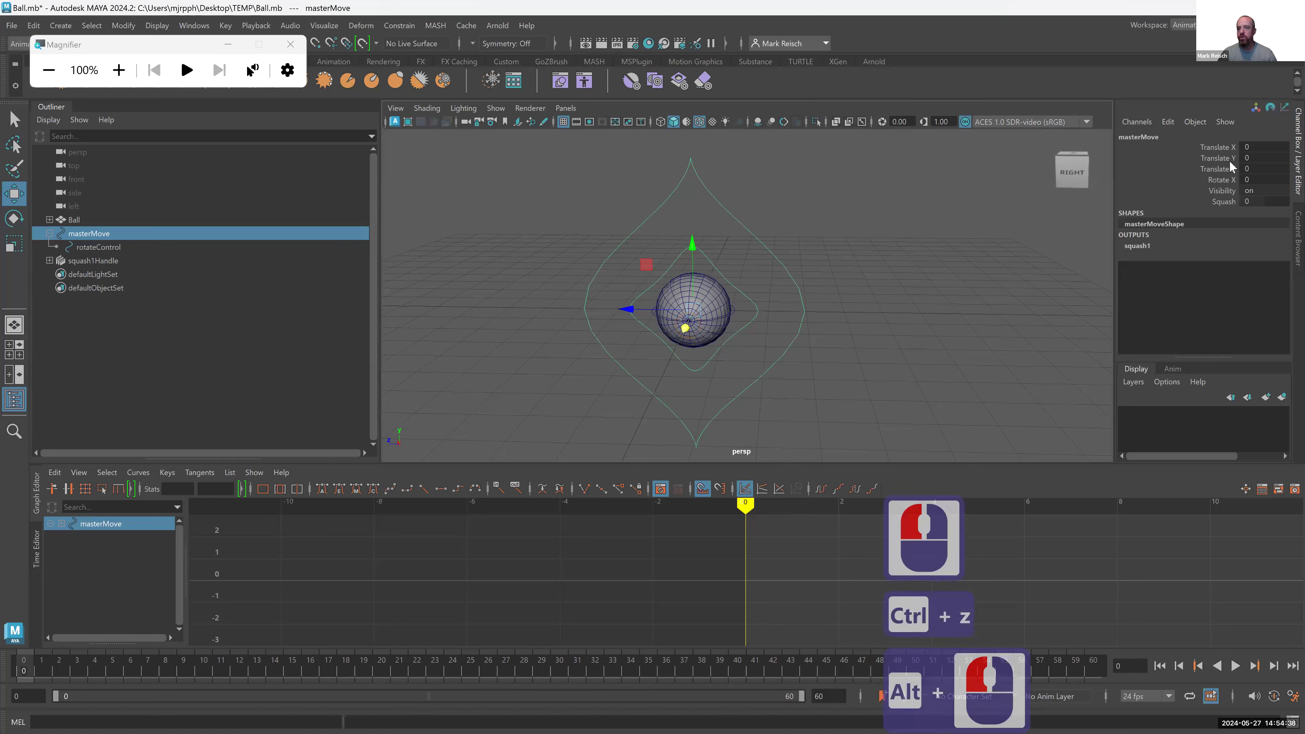
pyautogui.click(1230, 149)
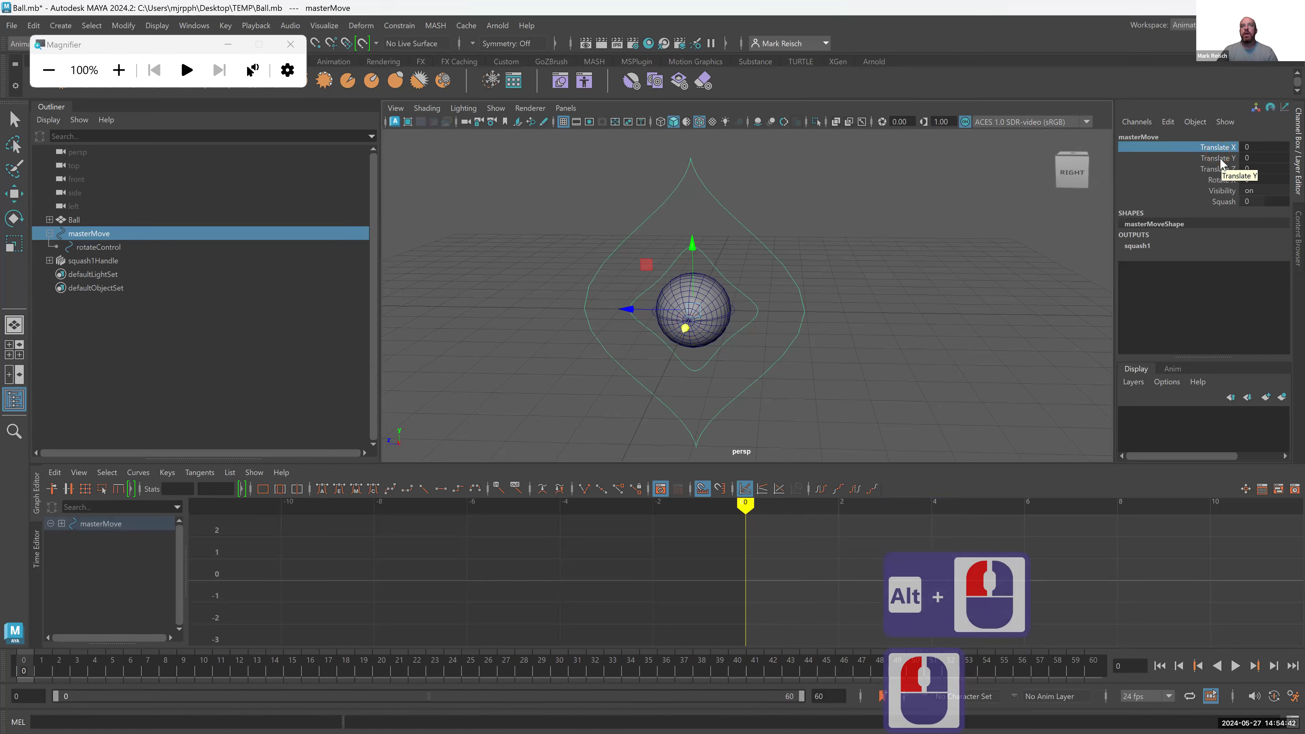
pyautogui.click(1220, 157)
pyautogui.rightClick(1220, 158)
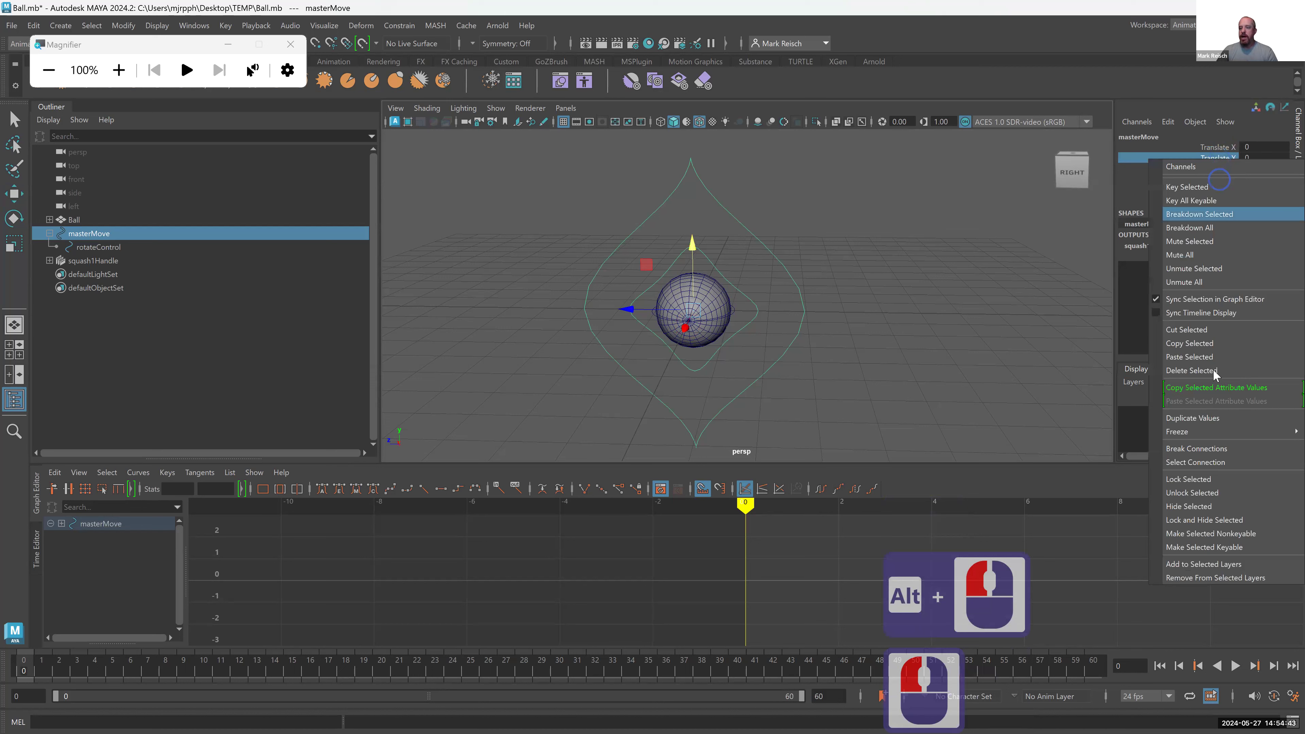
pyautogui.click(1206, 520)
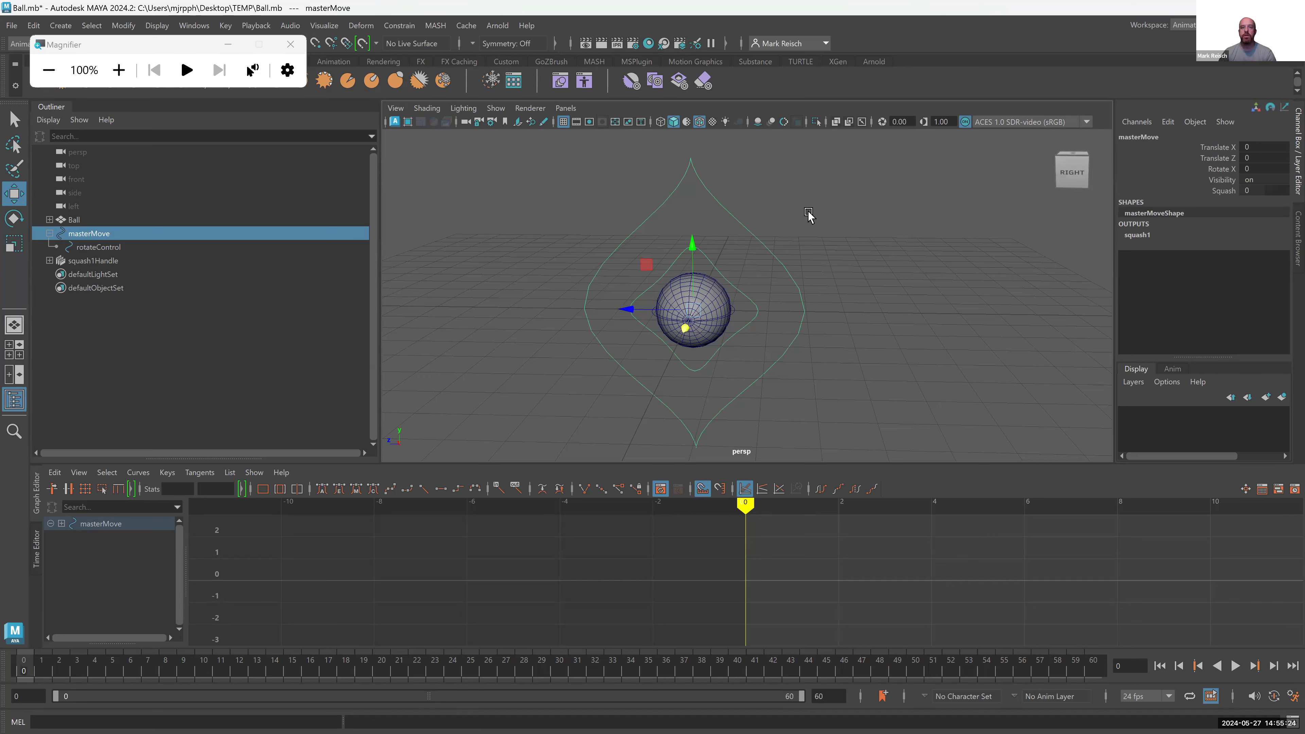
# - Select the Ball mesh and lock and hide its Rotate Y and Rotate Z channels
pyautogui.doubleClick(703, 214)
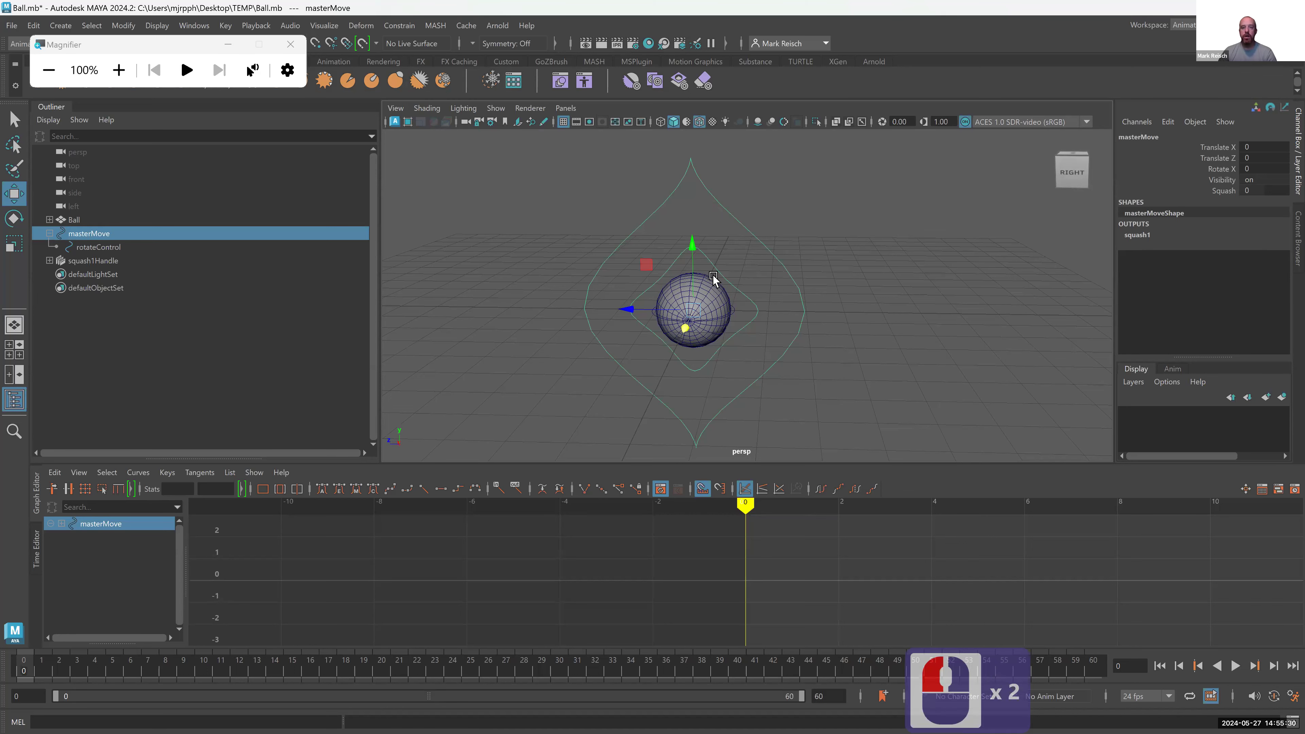
pyautogui.click(711, 284)
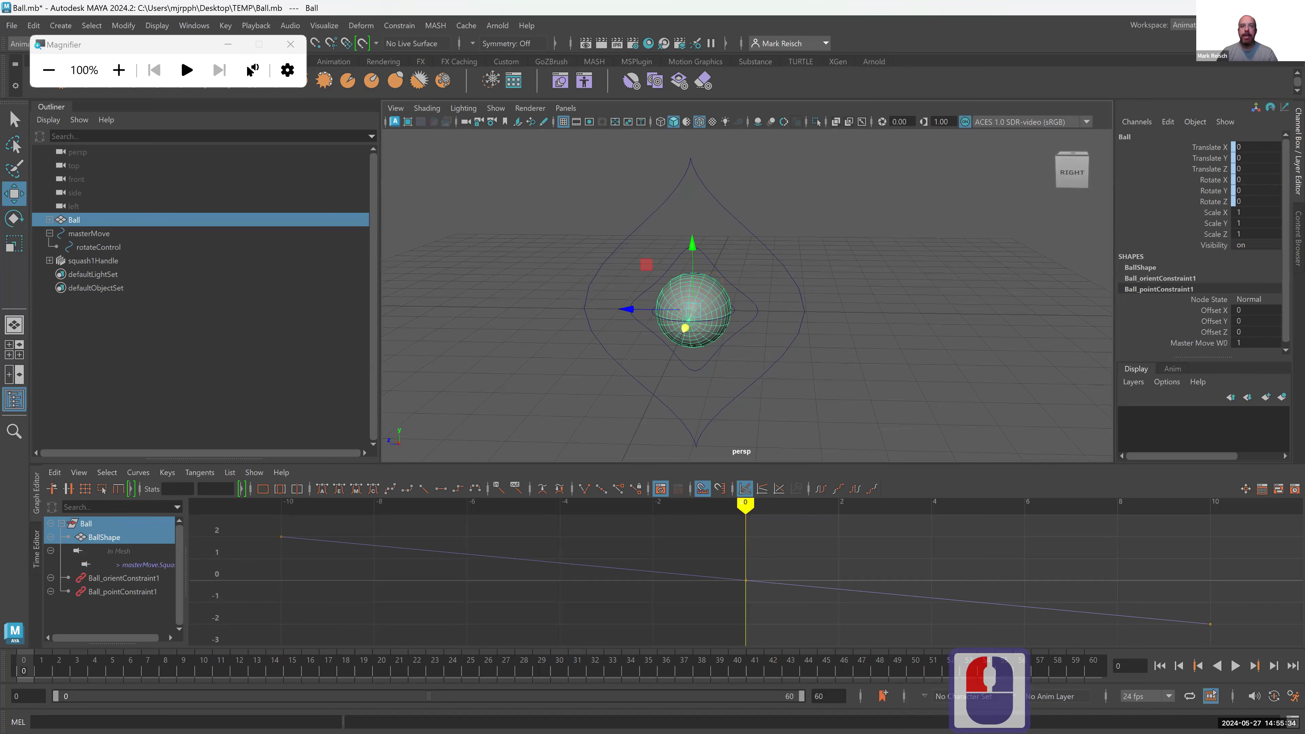
pyautogui.scroll(-1, 1026, 151)
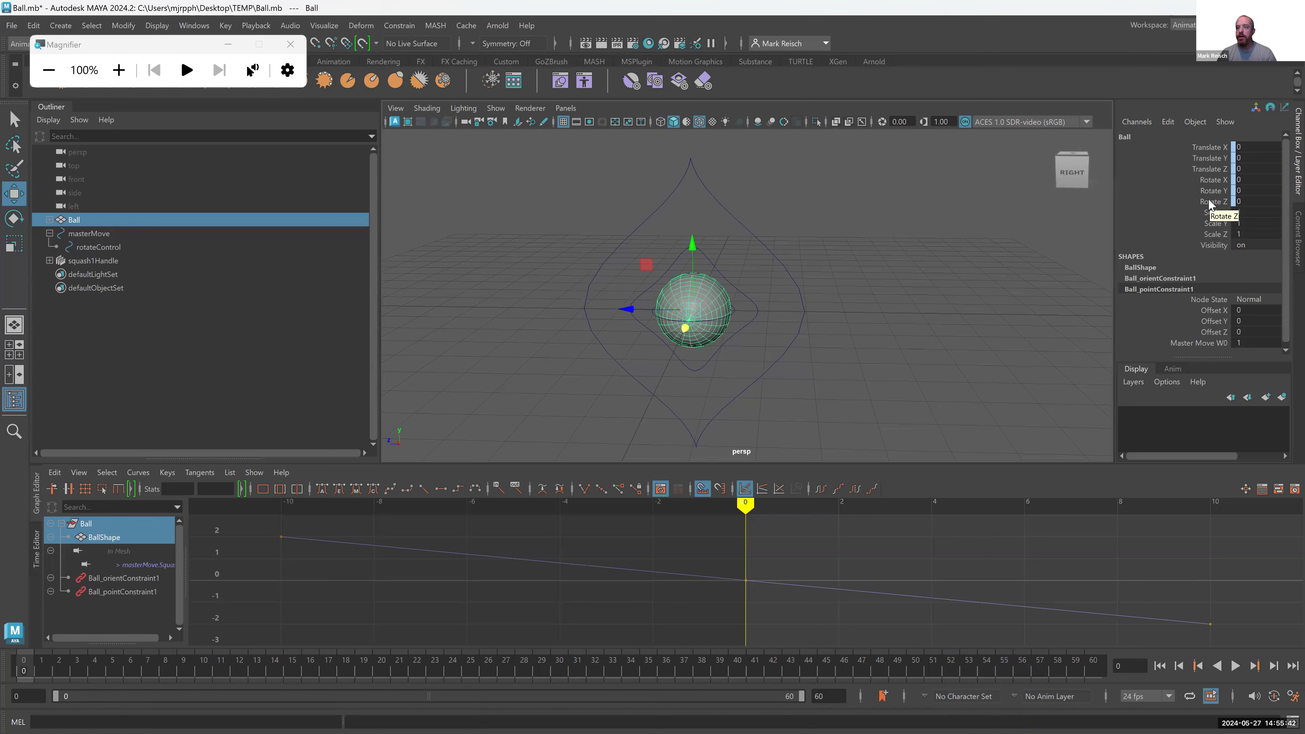
pyautogui.moveTo(1210, 191); pyautogui.dragTo(1212, 200)
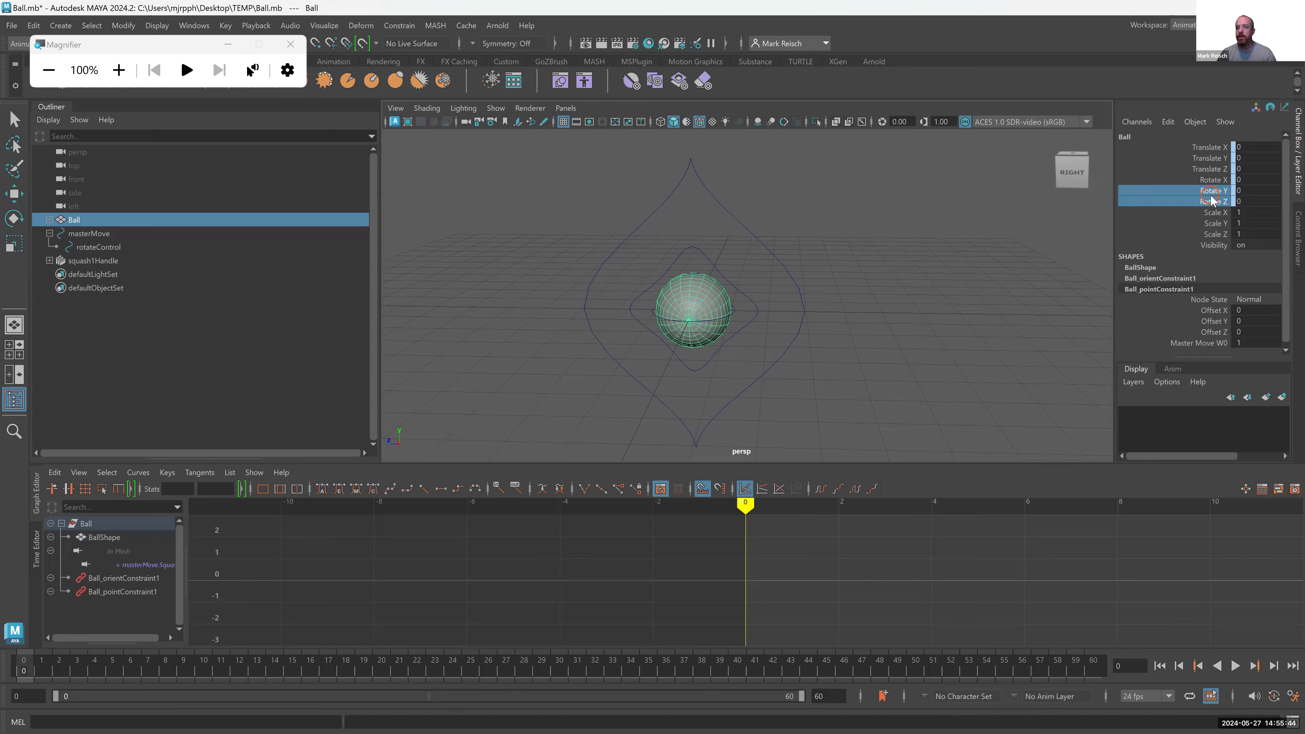
pyautogui.rightClick(1211, 201)
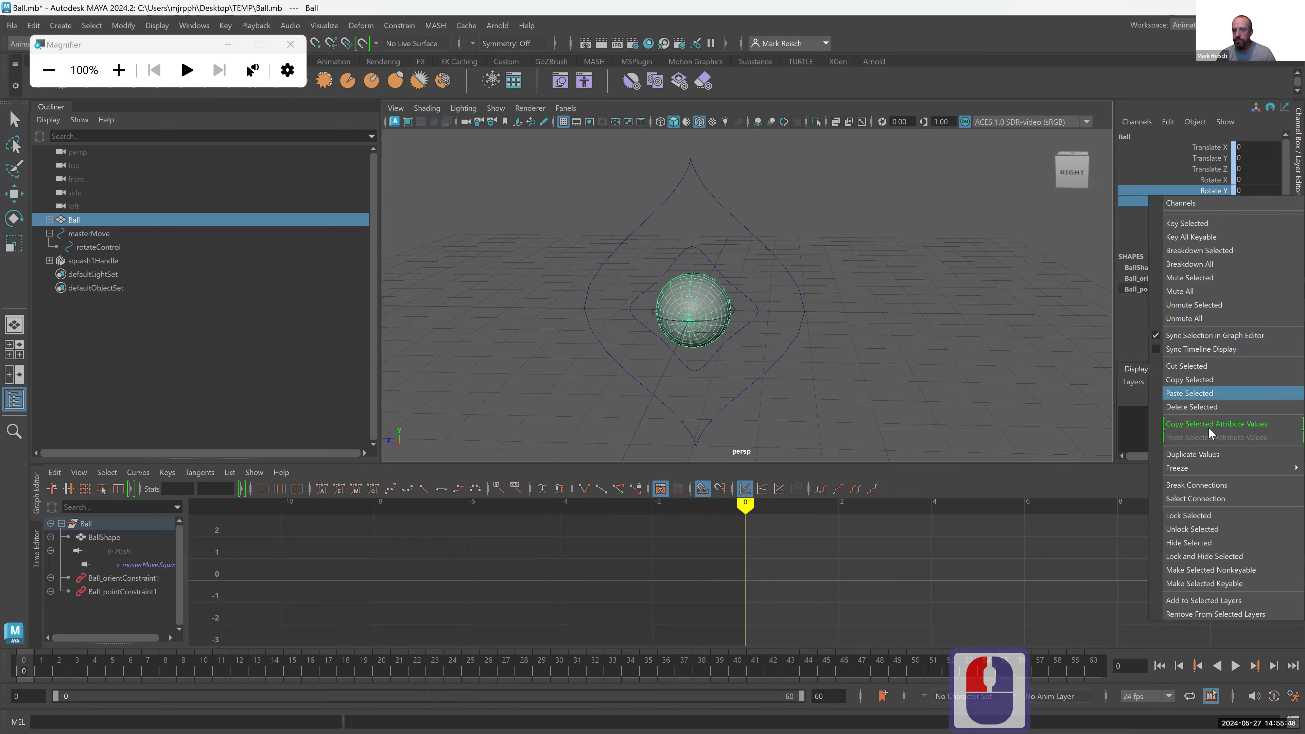
pyautogui.click(1216, 558)
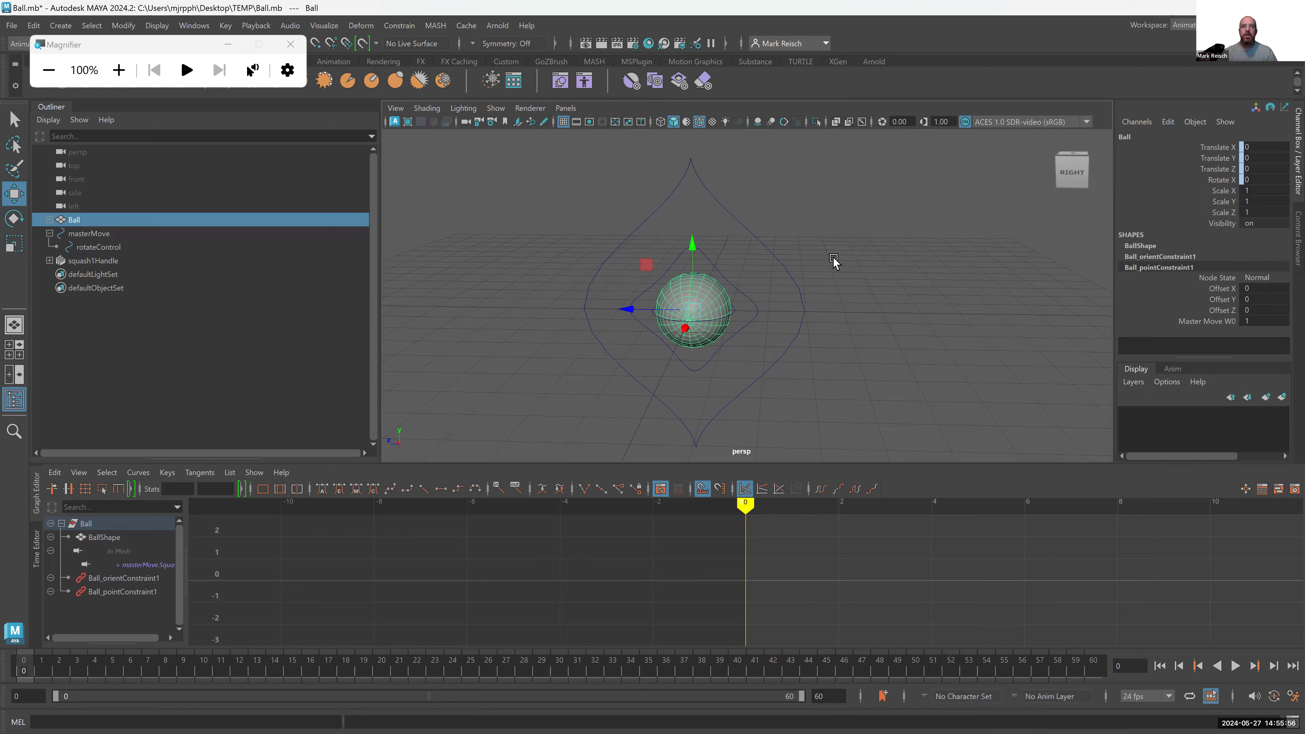
# - Enlarge the layer list area and create a new display layer containing the selected Ball mesh
pyautogui.doubleClick(711, 292)
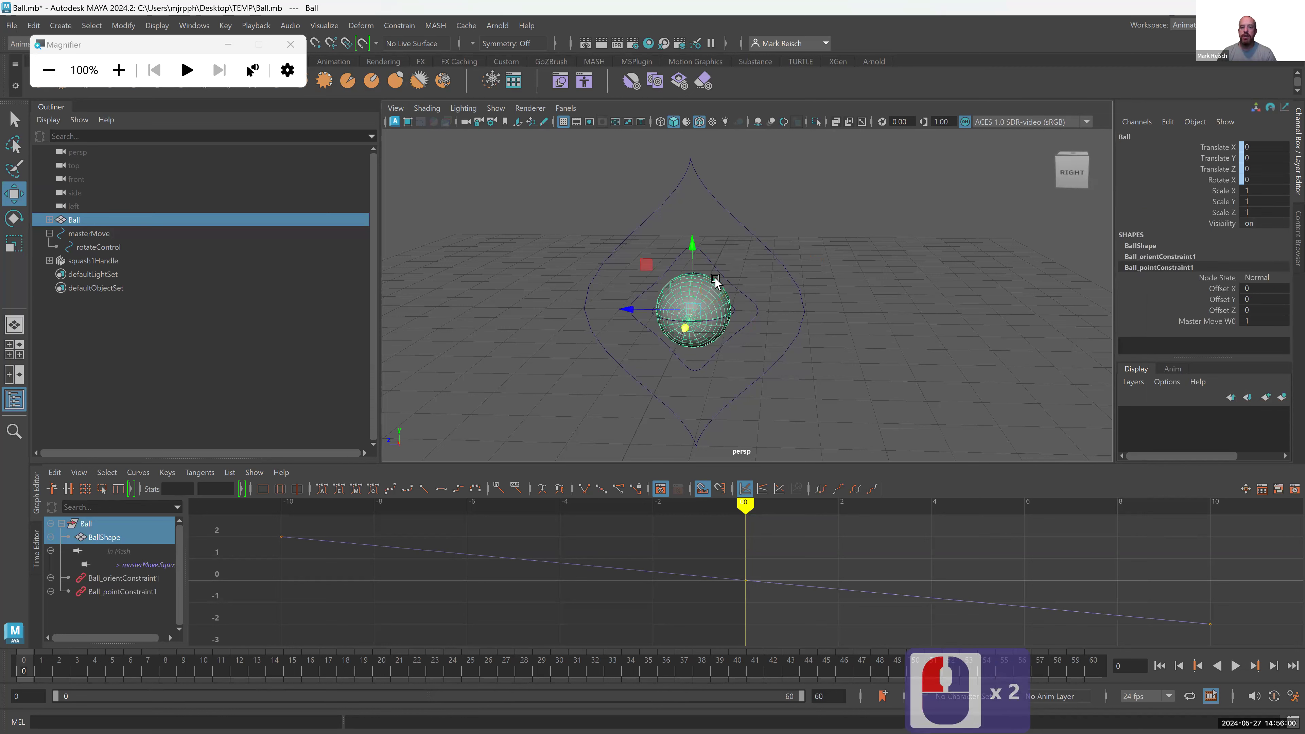
pyautogui.doubleClick(741, 260)
pyautogui.doubleClick(712, 286)
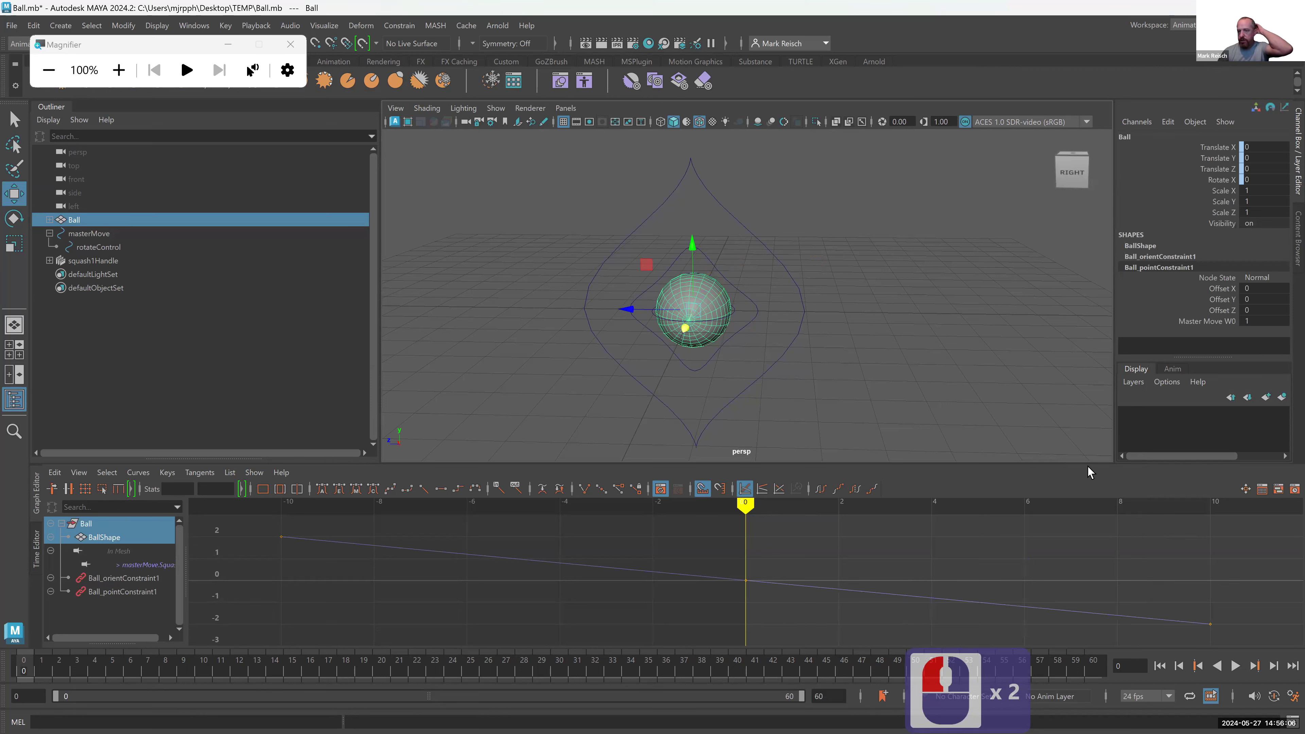
pyautogui.moveTo(1086, 512); pyautogui.dragTo(1085, 515)
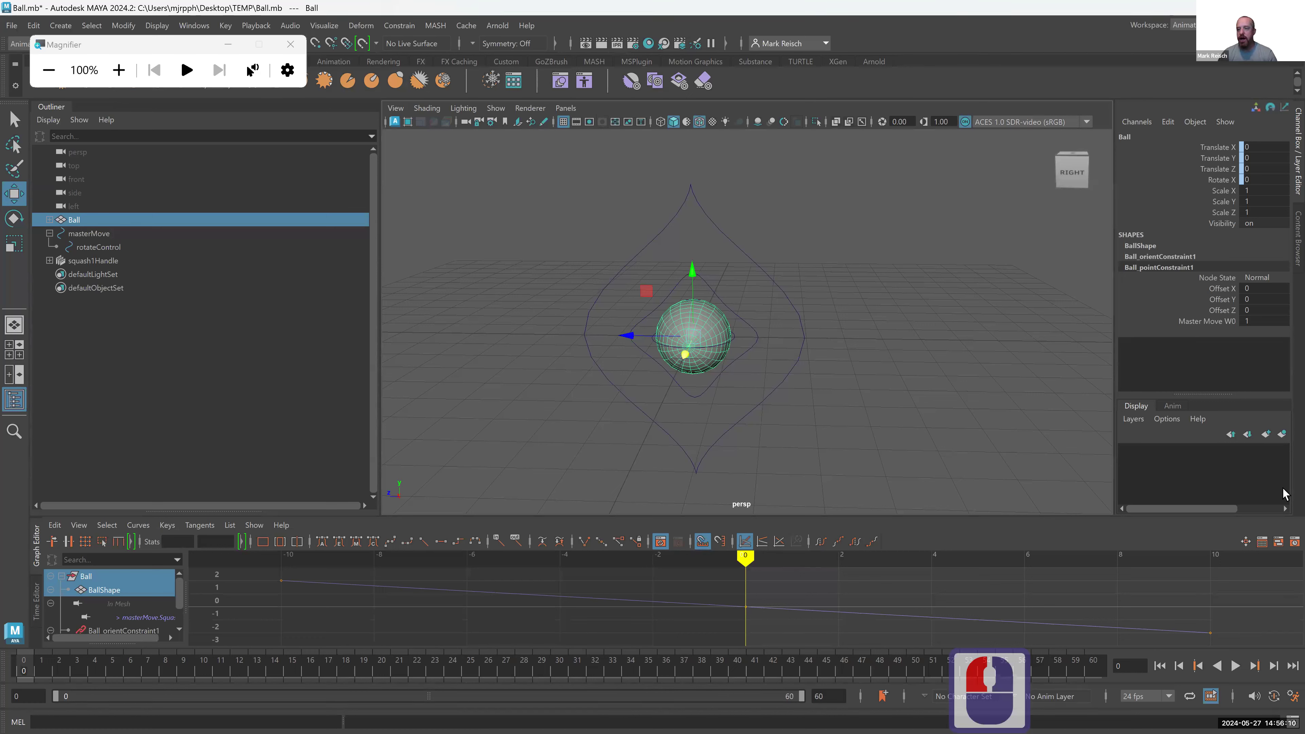
pyautogui.click(1282, 435)
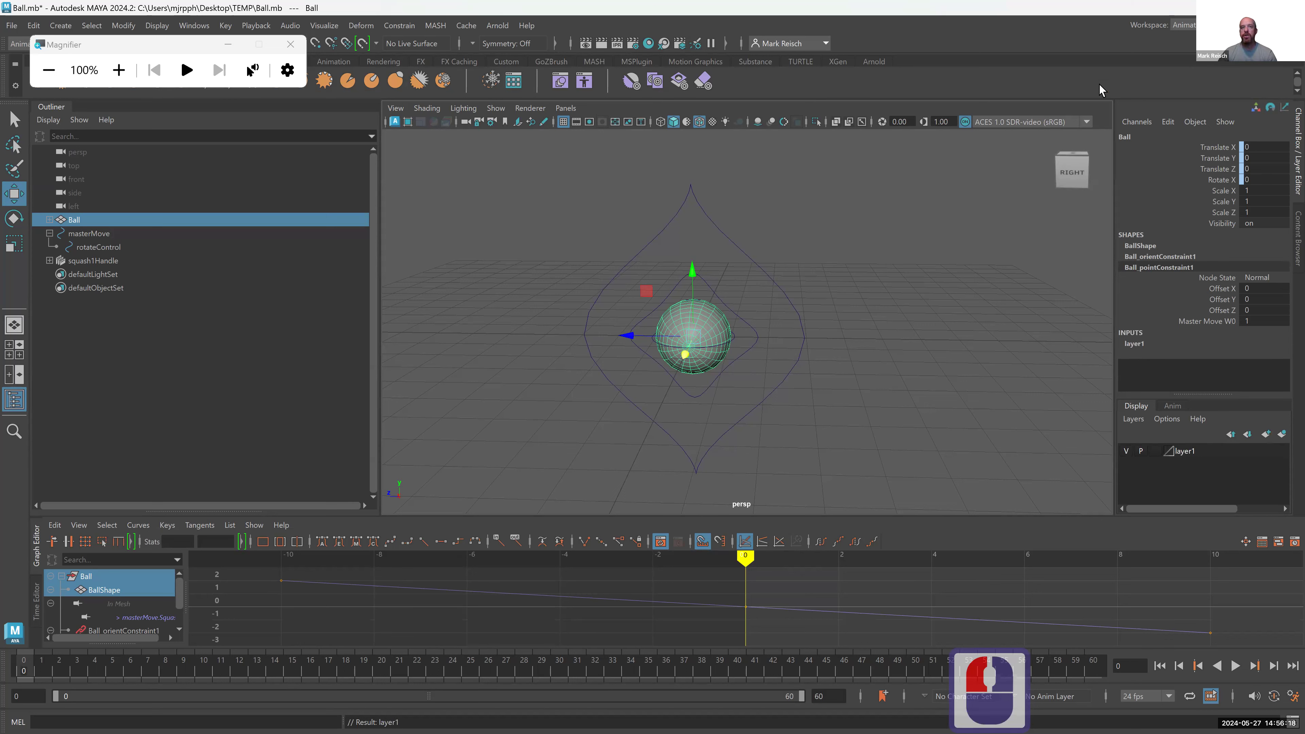
pyautogui.scroll(-3, 839, 185)
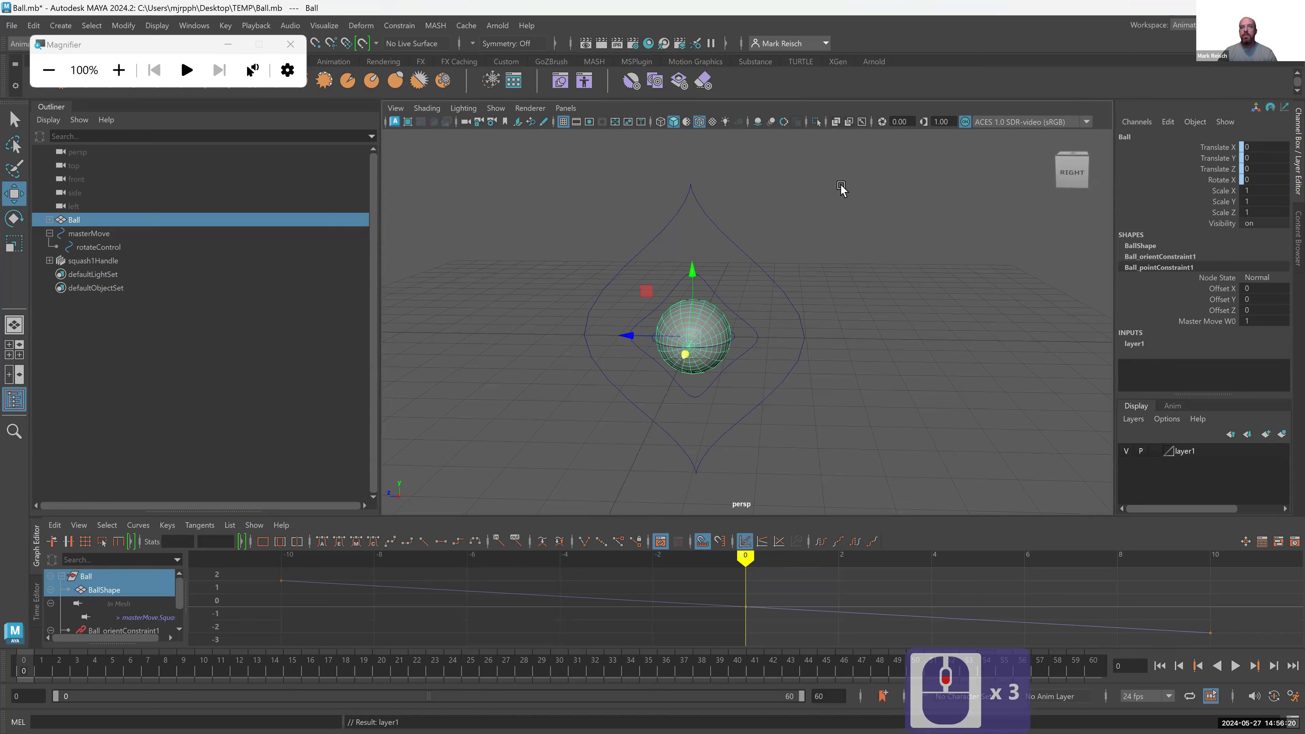
# - Open the new display layer's settings and rename the layer as Ball_LYR
pyautogui.doubleClick(1204, 453)
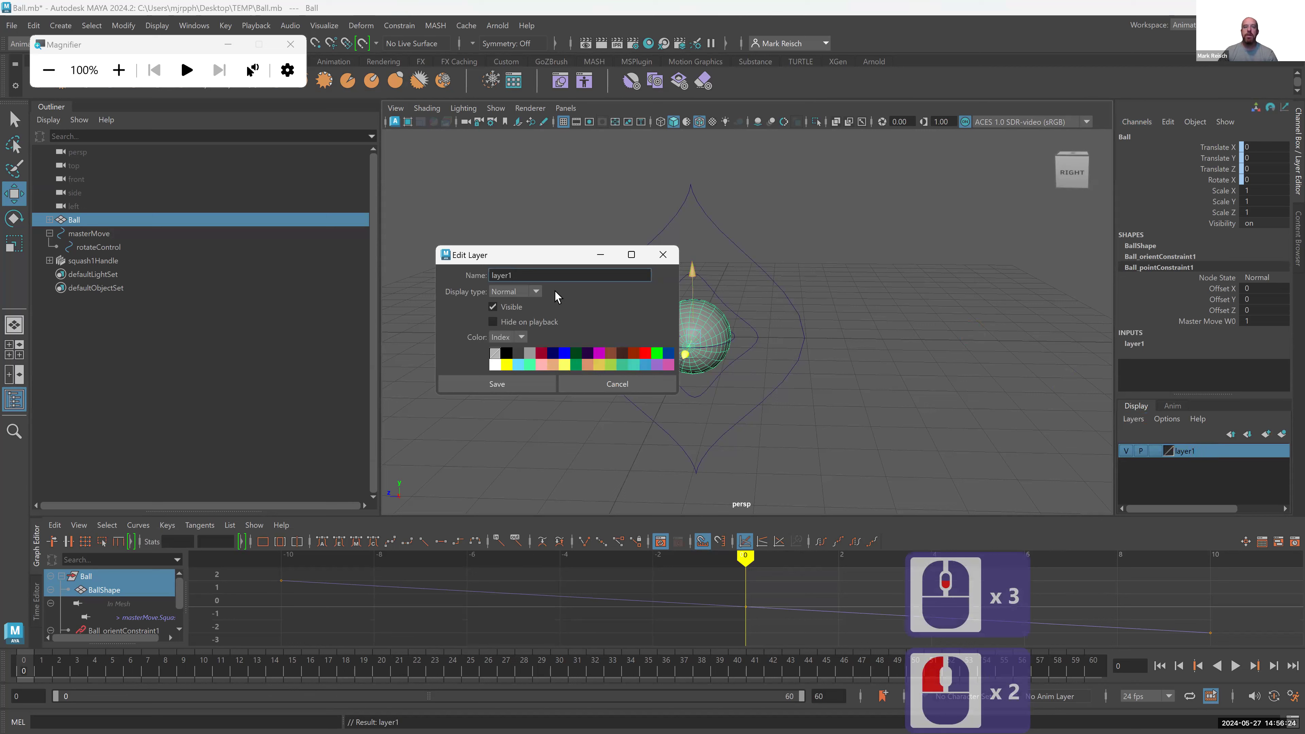
pyautogui.moveTo(539, 276); pyautogui.dragTo(467, 273)
pyautogui.doubleClick(467, 272)
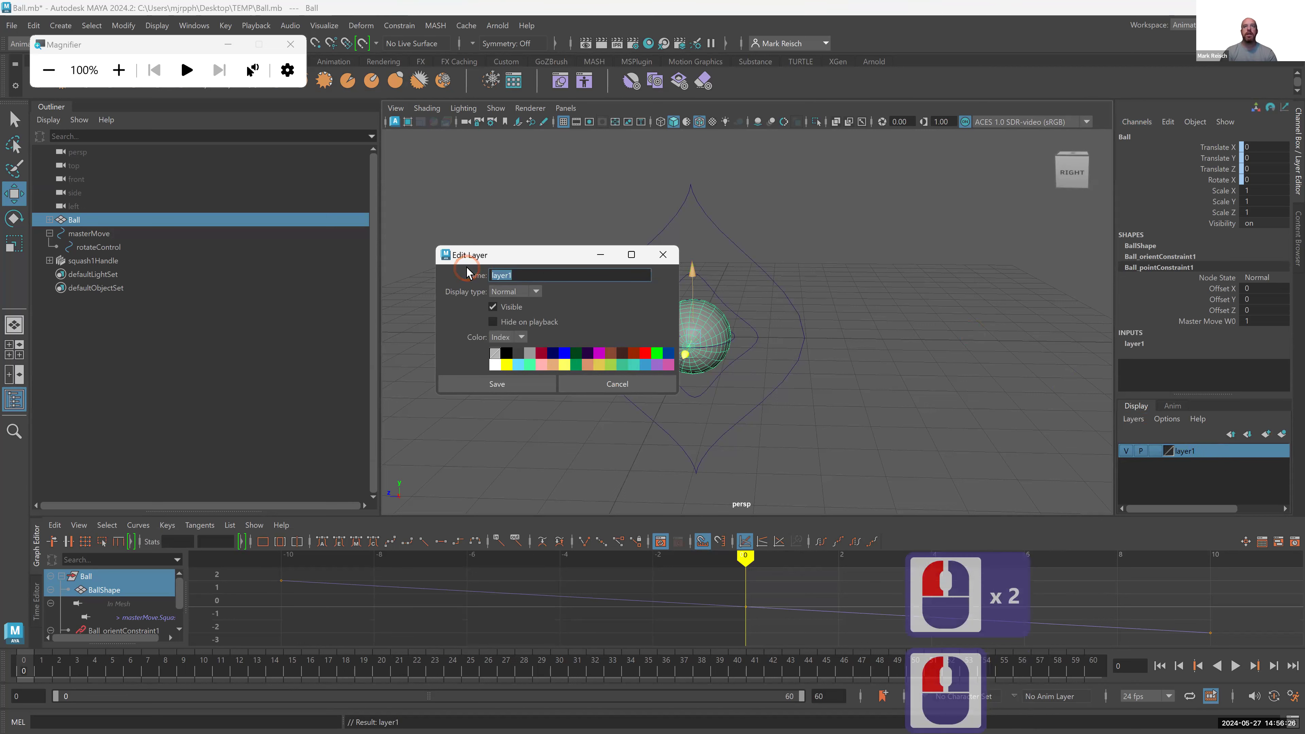
pyautogui.write('Ball')
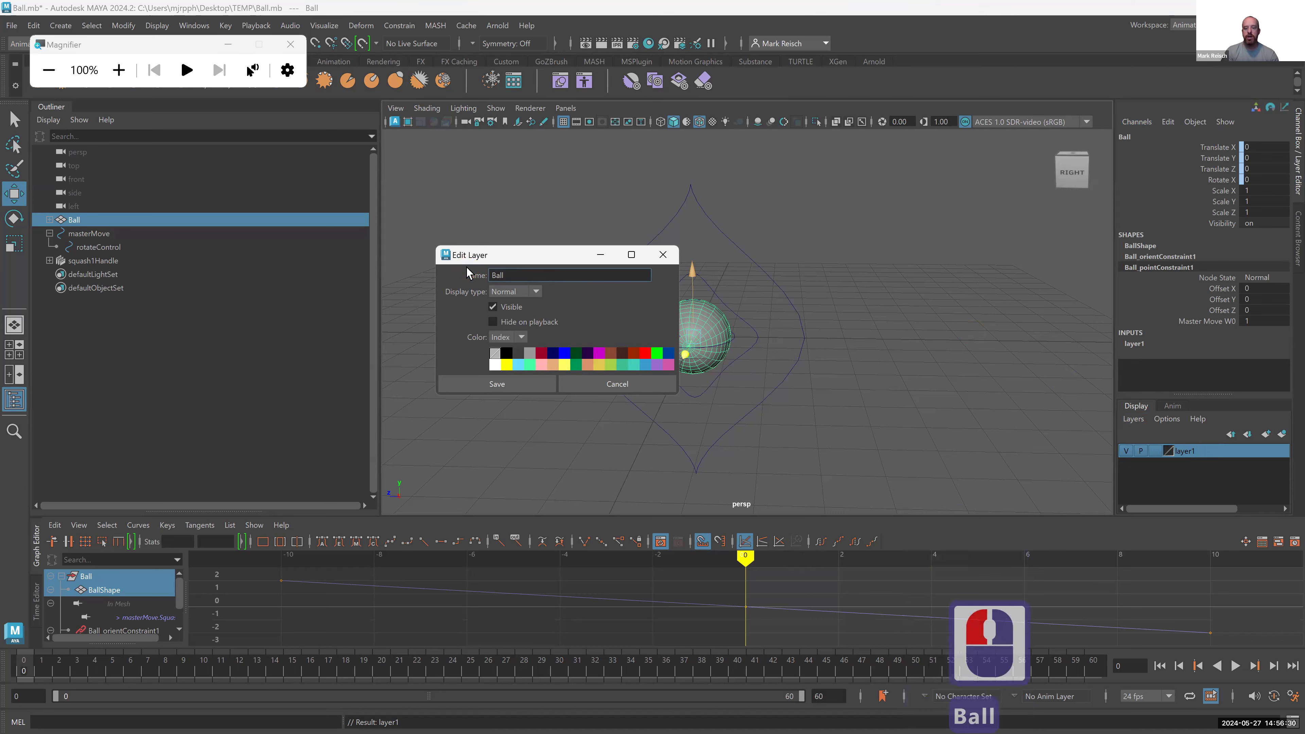
pyautogui.write('LYE')
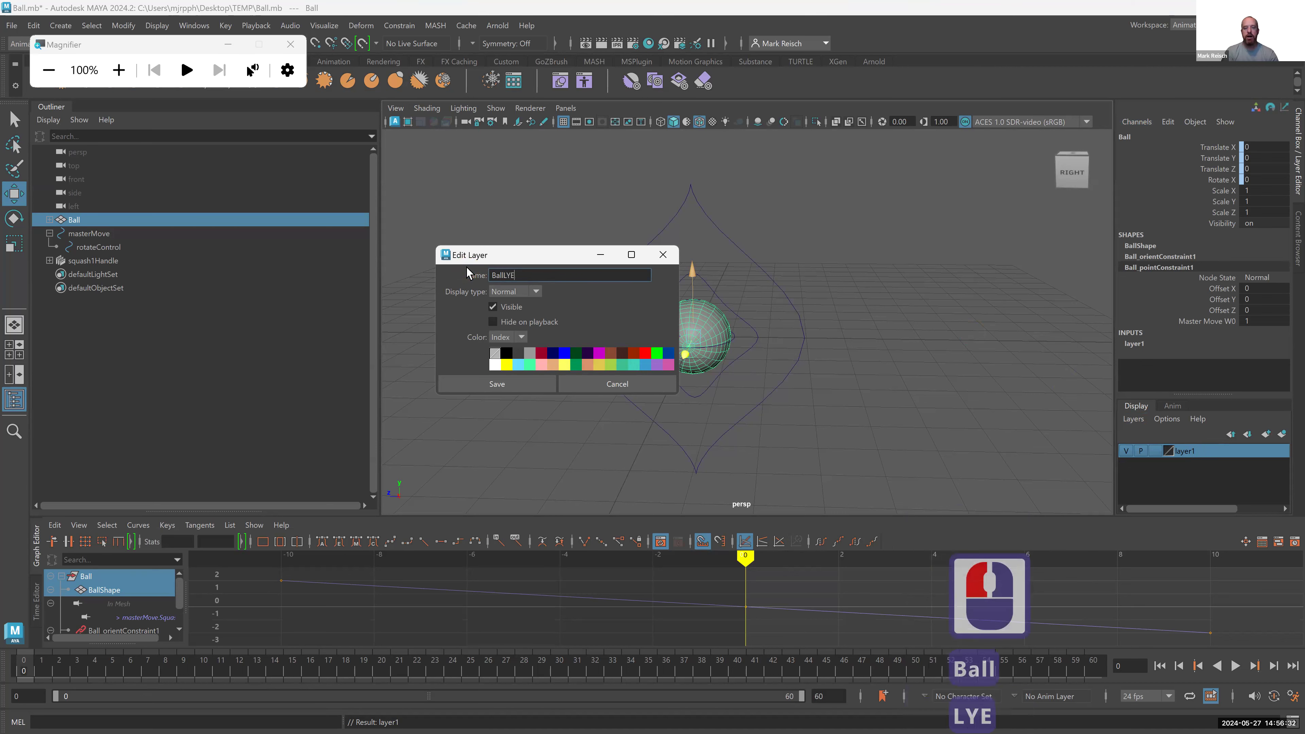
pyautogui.press('BackSpace')
pyautogui.write('R')
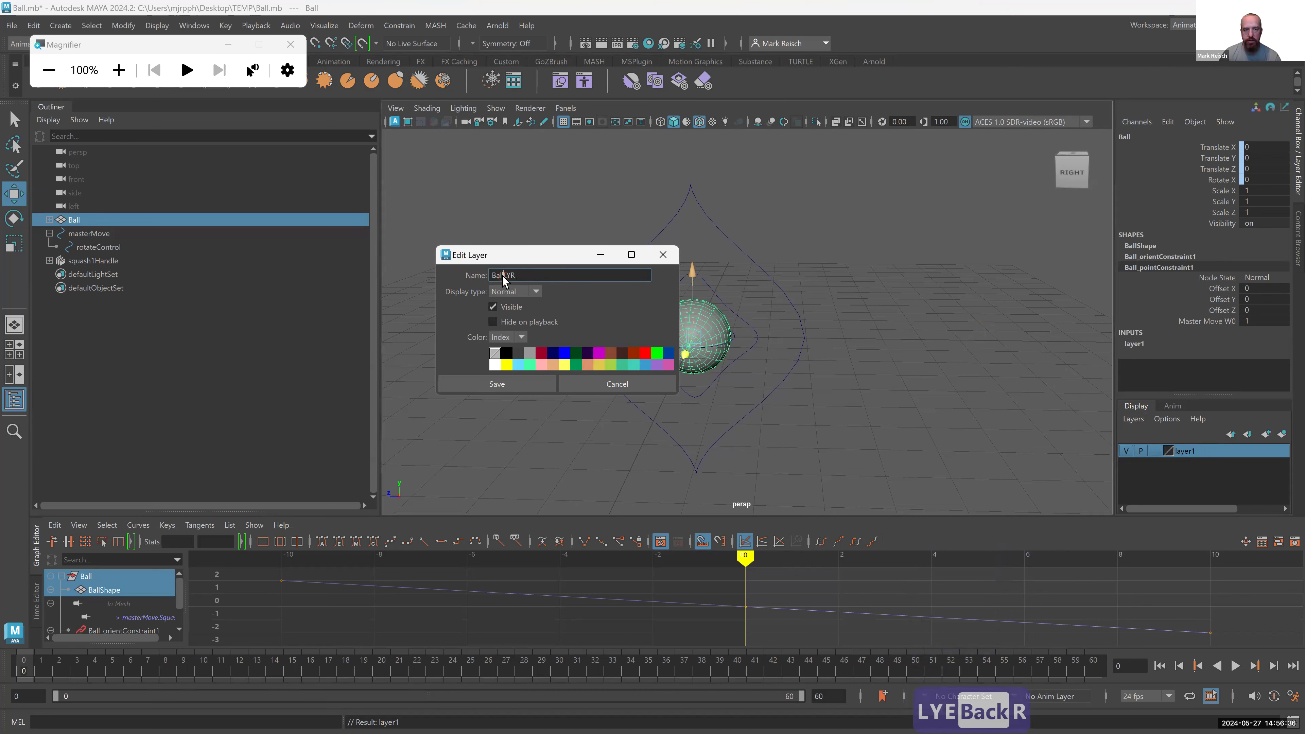
pyautogui.click(504, 293)
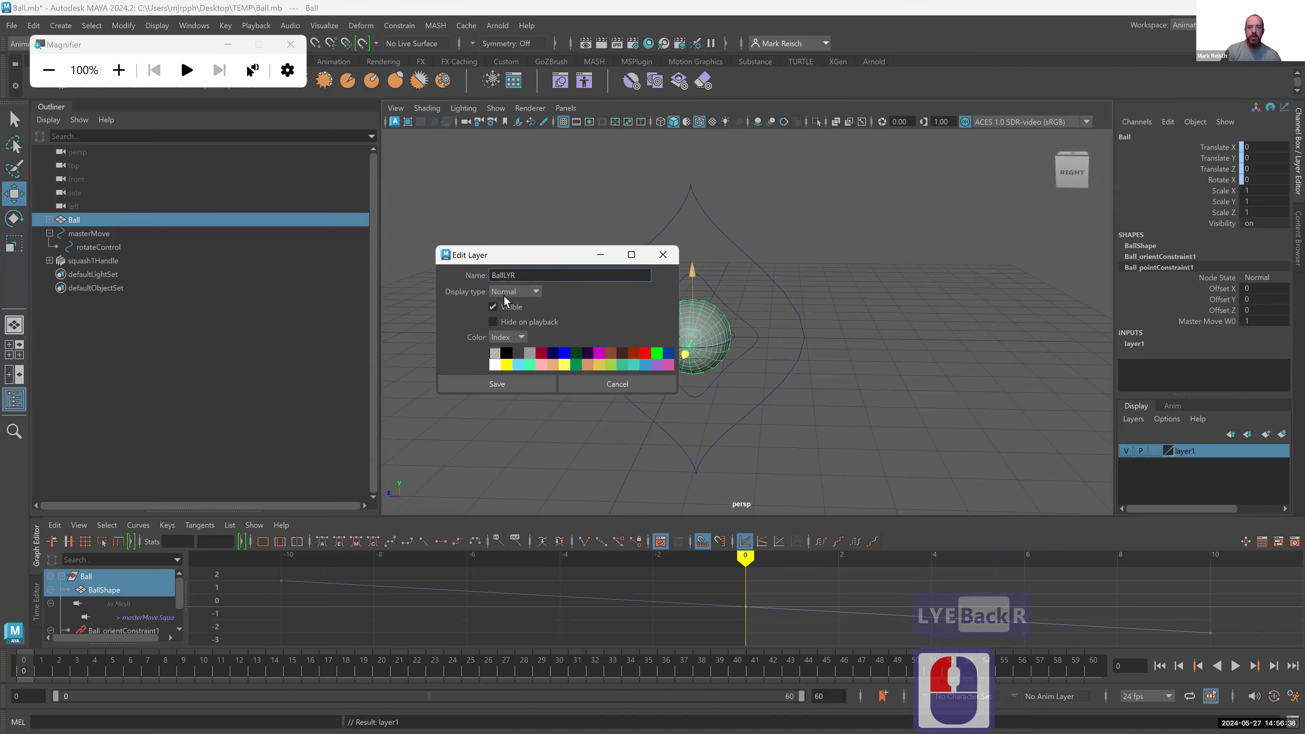
pyautogui.write('_')
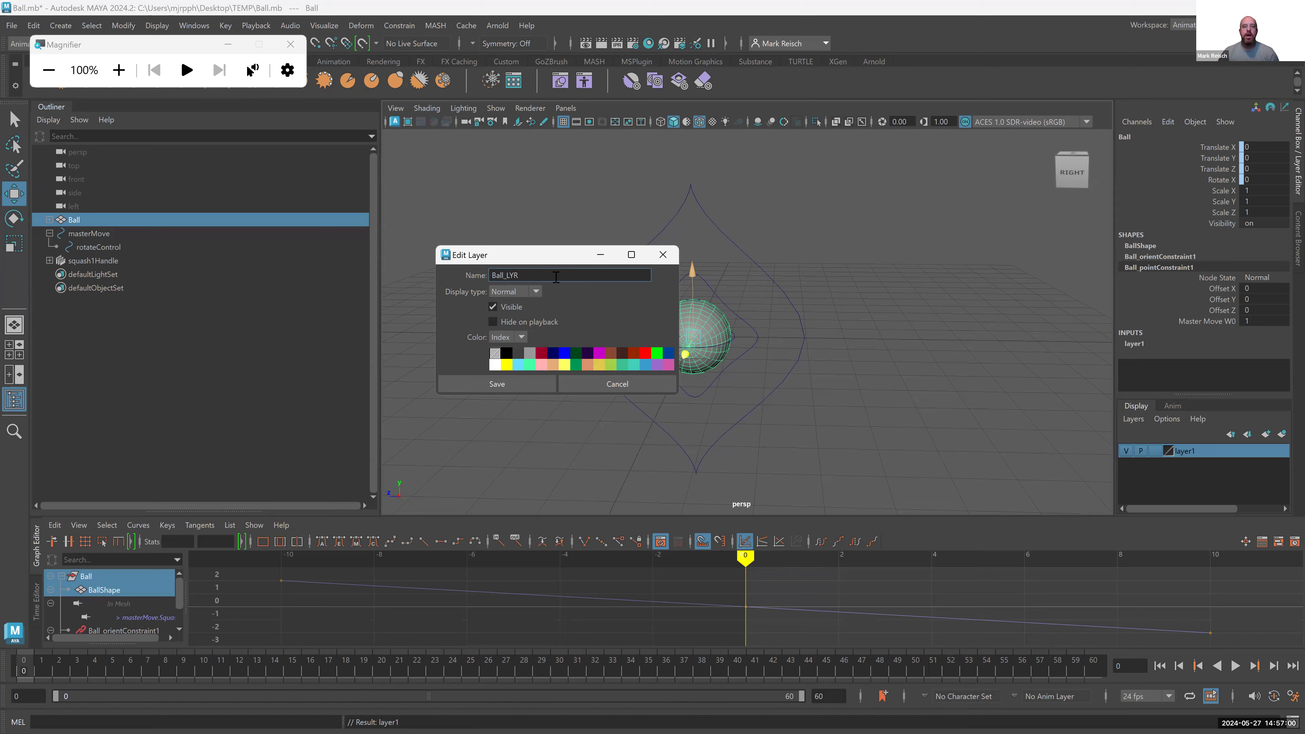
# - Set Ball_LYR's display type to Reference and save the layer settings
pyautogui.click(488, 291)
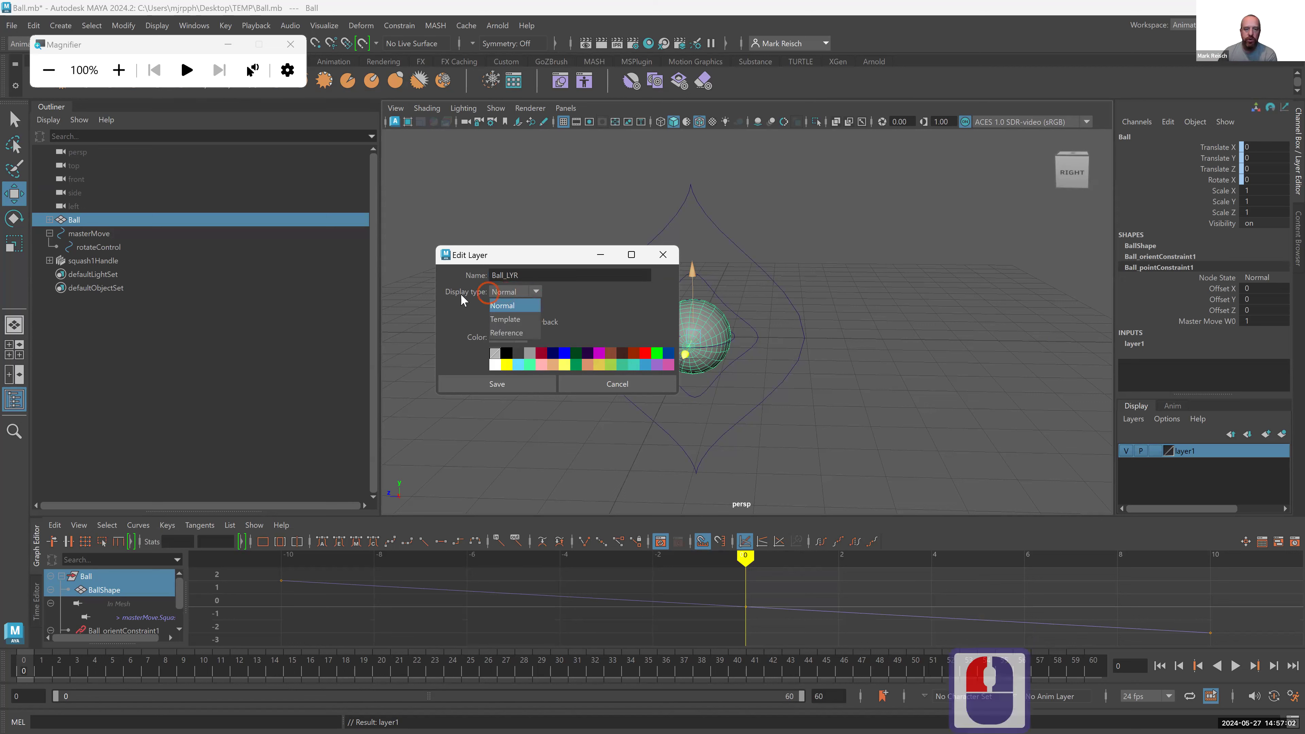
pyautogui.click(507, 333)
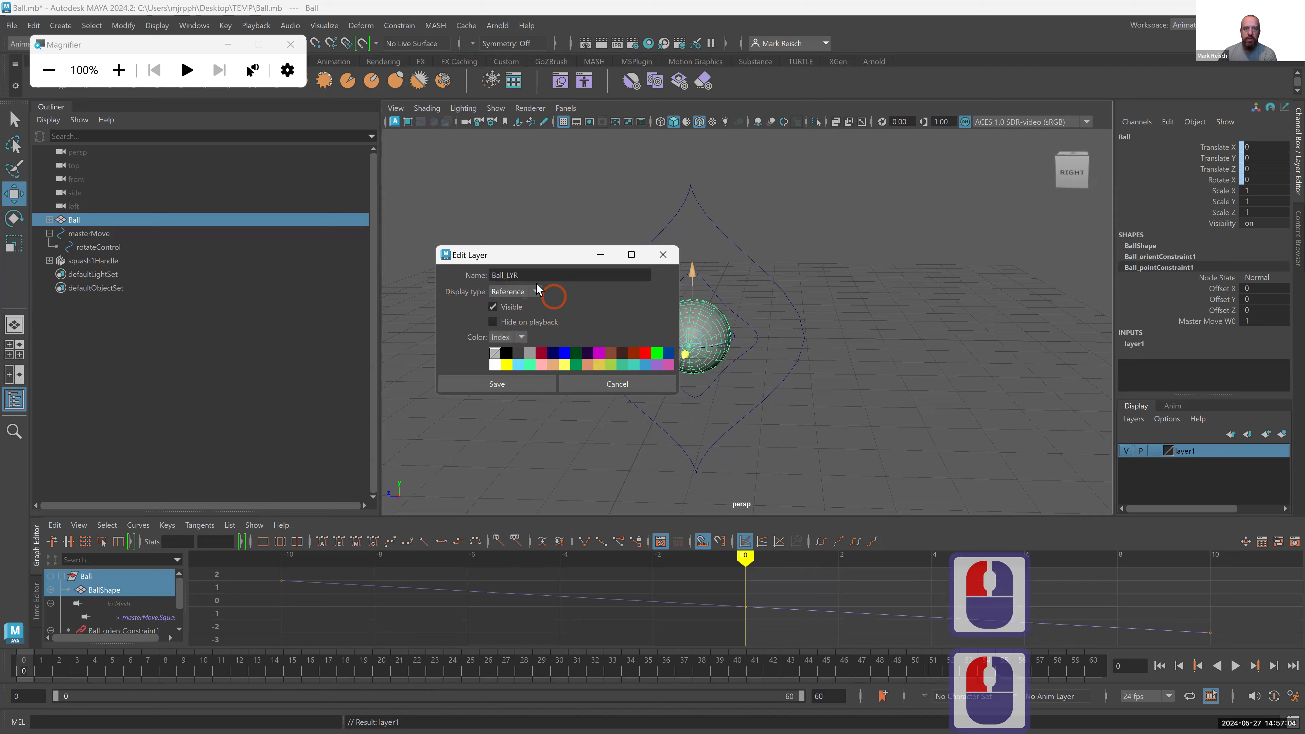
pyautogui.click(532, 293)
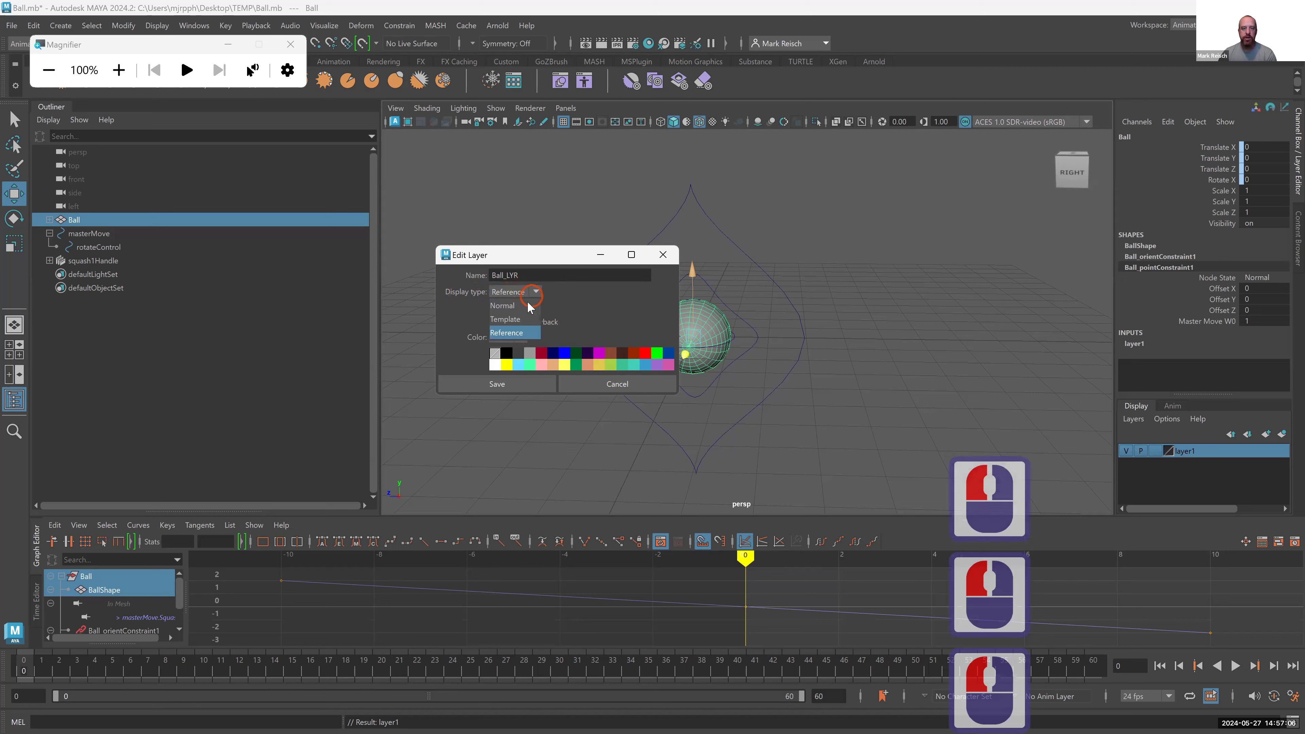
pyautogui.click(517, 319)
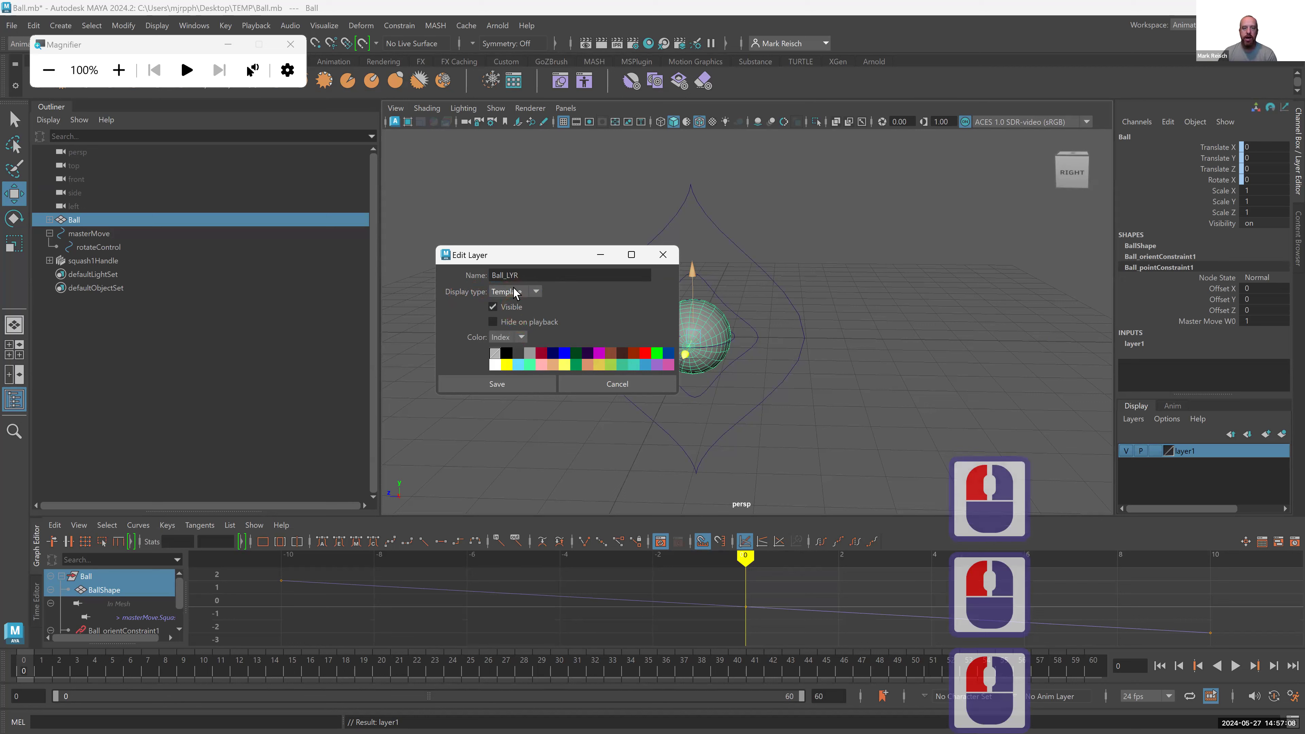
pyautogui.click(515, 293)
pyautogui.click(519, 334)
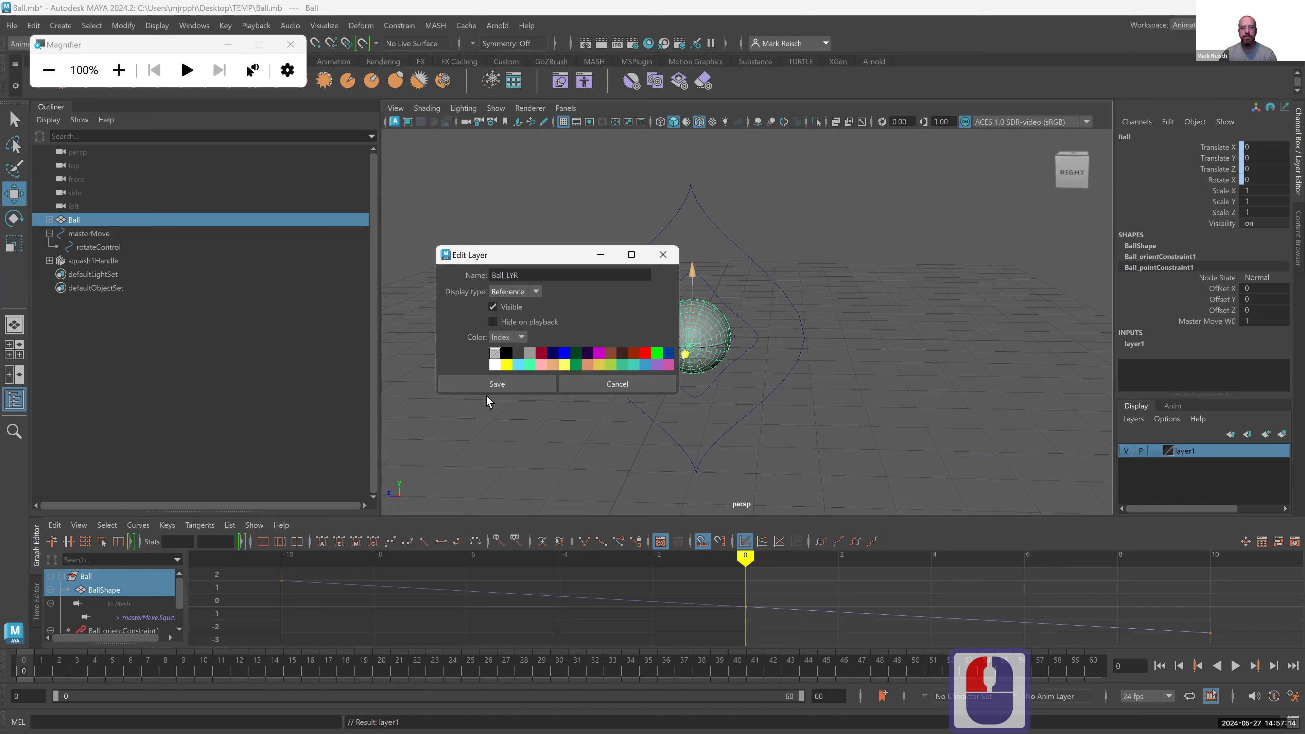
pyautogui.click(490, 383)
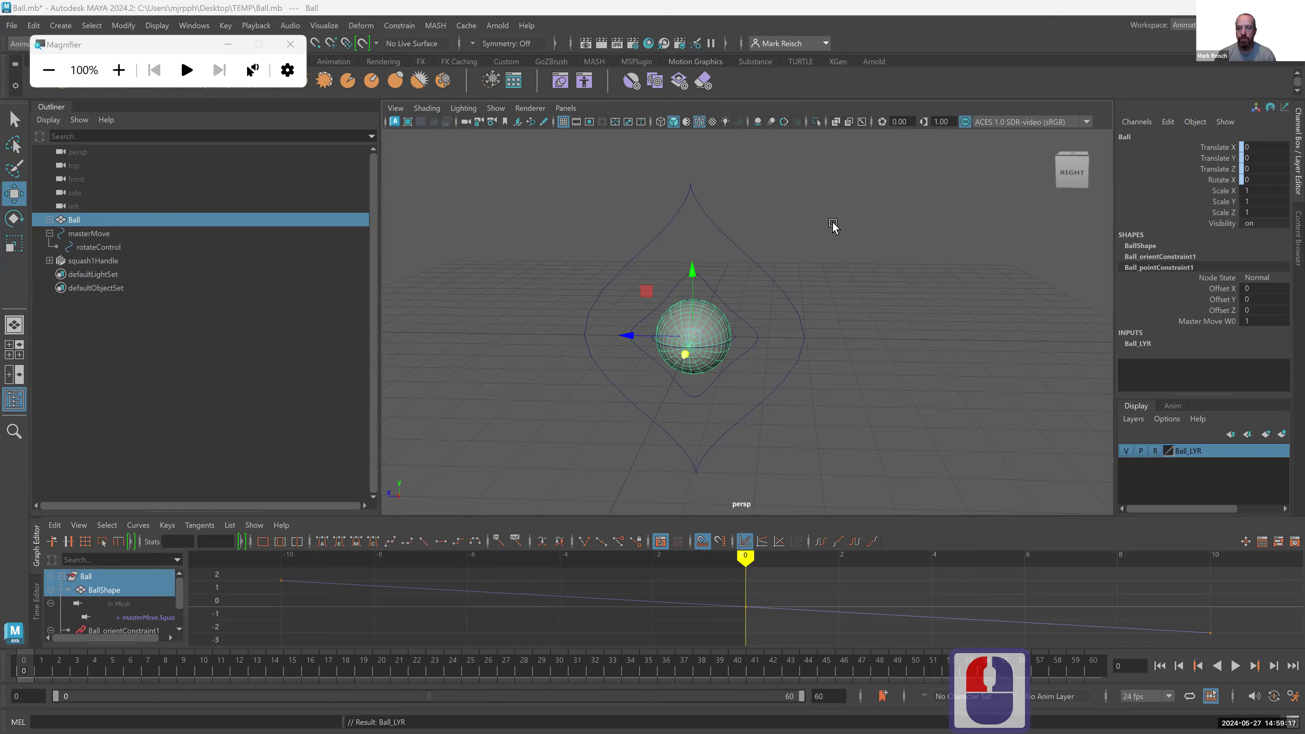
# - Switch Ball_LYR to the Normal display type and test selecting the ball in the viewport
pyautogui.click(1156, 452)
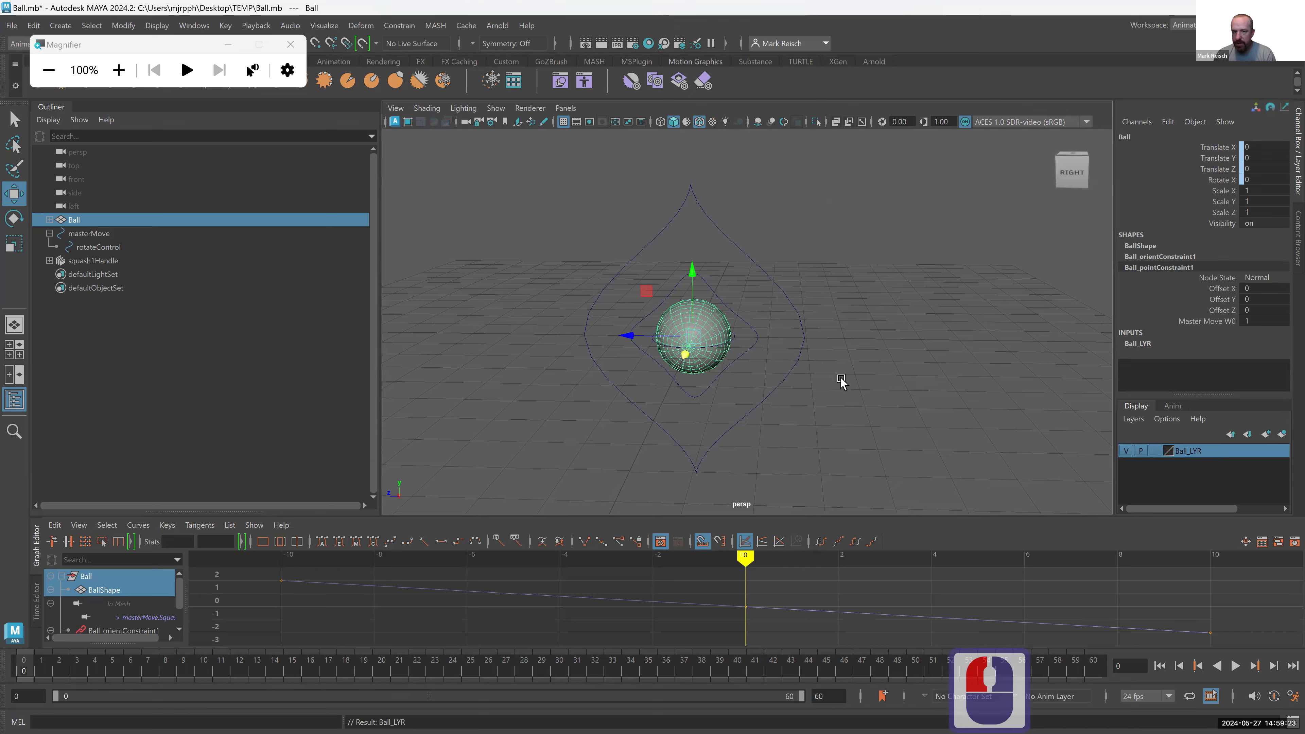
pyautogui.click(723, 329)
pyautogui.doubleClick(723, 335)
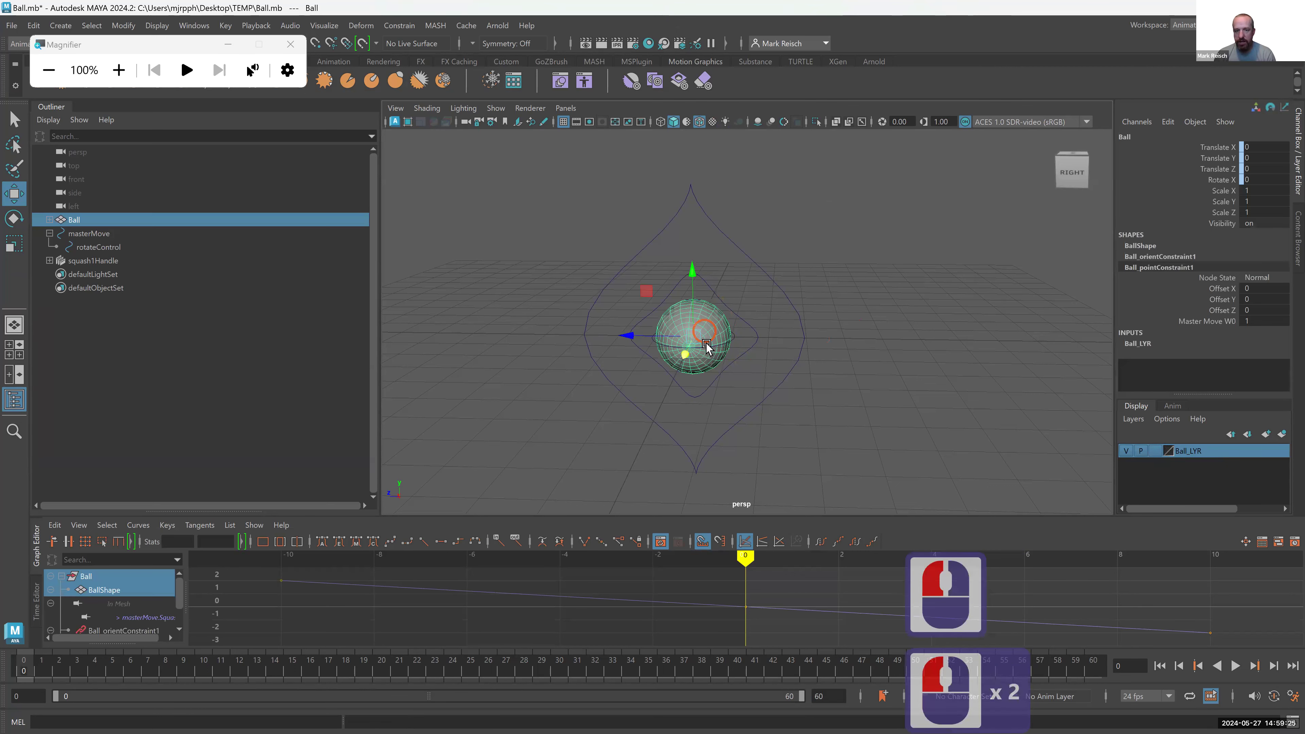
# - Switch Ball_LYR to the Template display type, clear the selection and try selecting the ball in the viewport
pyautogui.doubleClick(1155, 451)
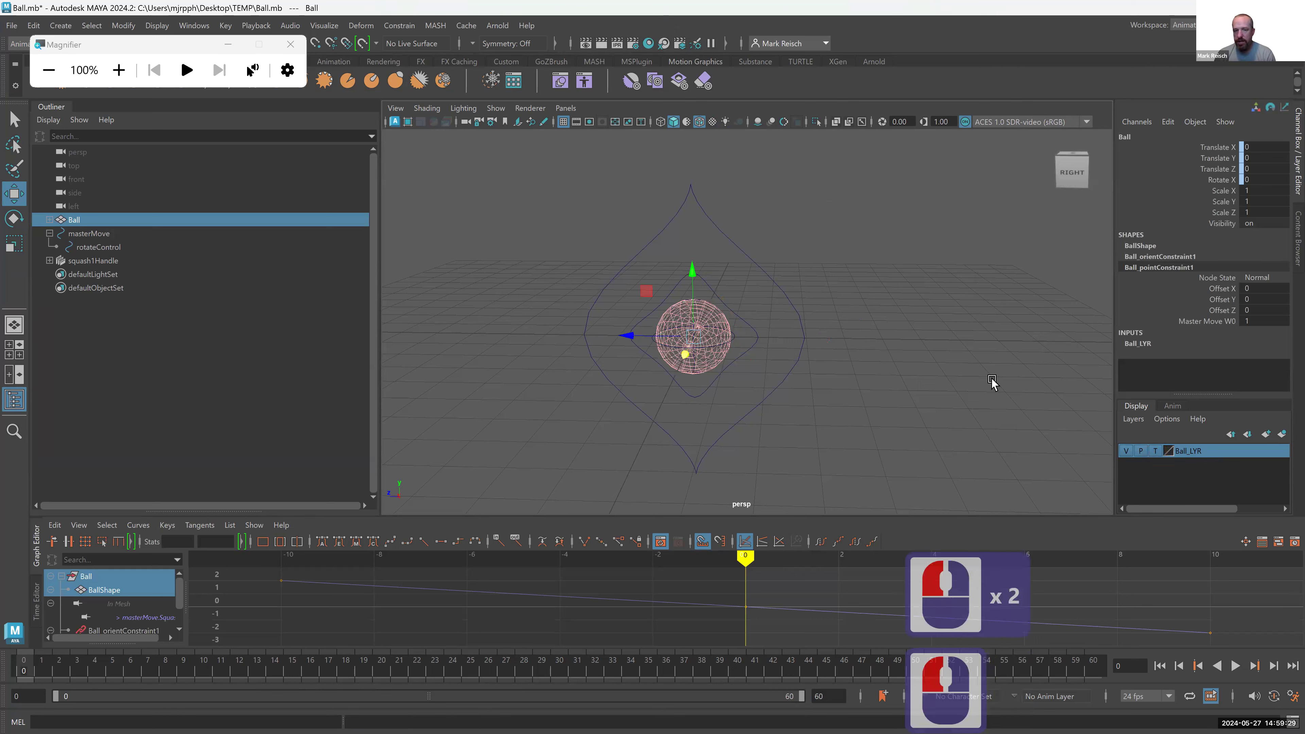
pyautogui.click(951, 342)
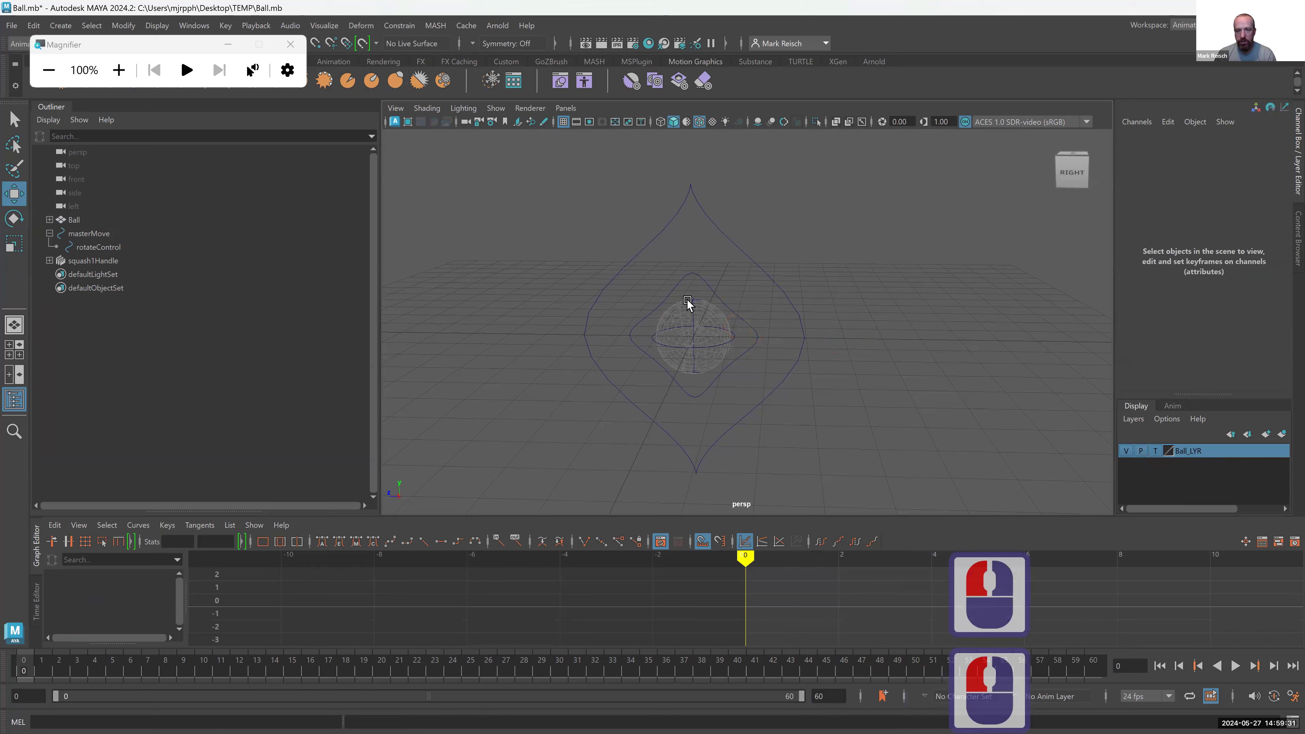
pyautogui.click(708, 315)
pyautogui.click(709, 315)
pyautogui.tripleClick(709, 315)
pyautogui.click(709, 315)
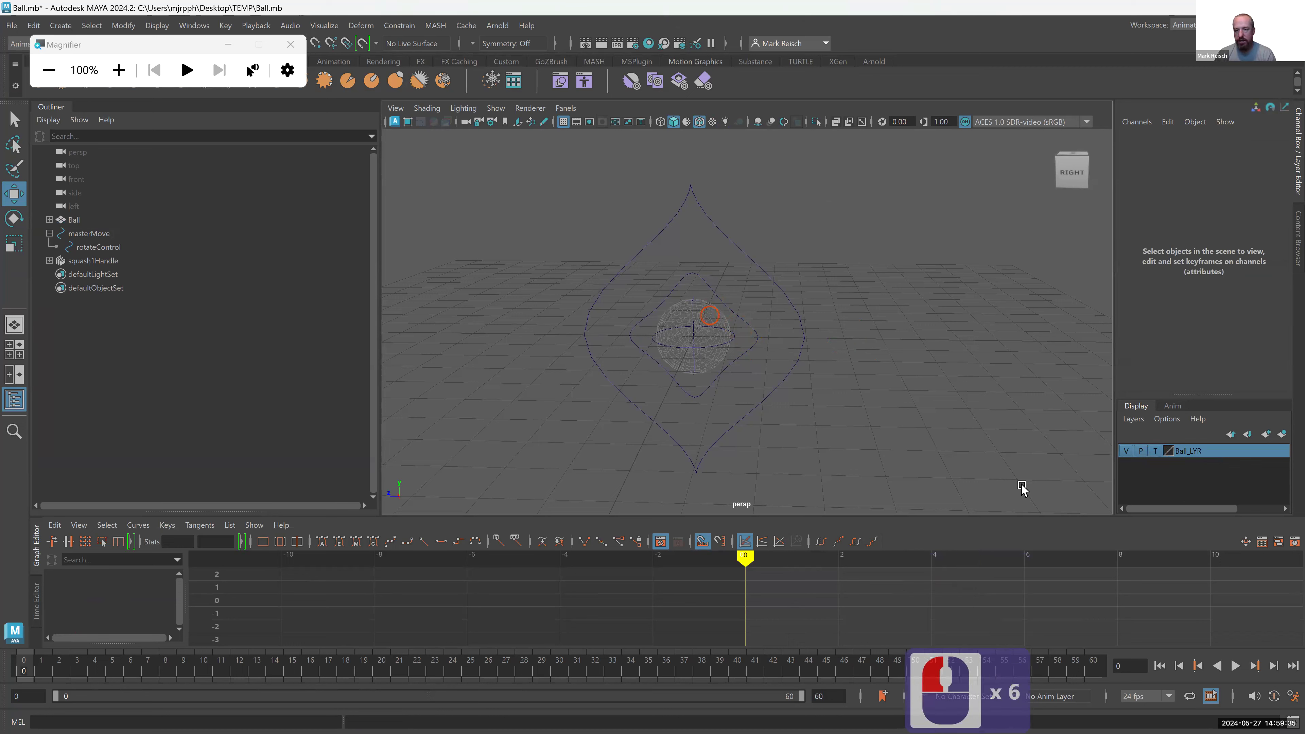
# - Set Ball_LYR back to the Reference display type and inspect the ball up close
pyautogui.click(1157, 453)
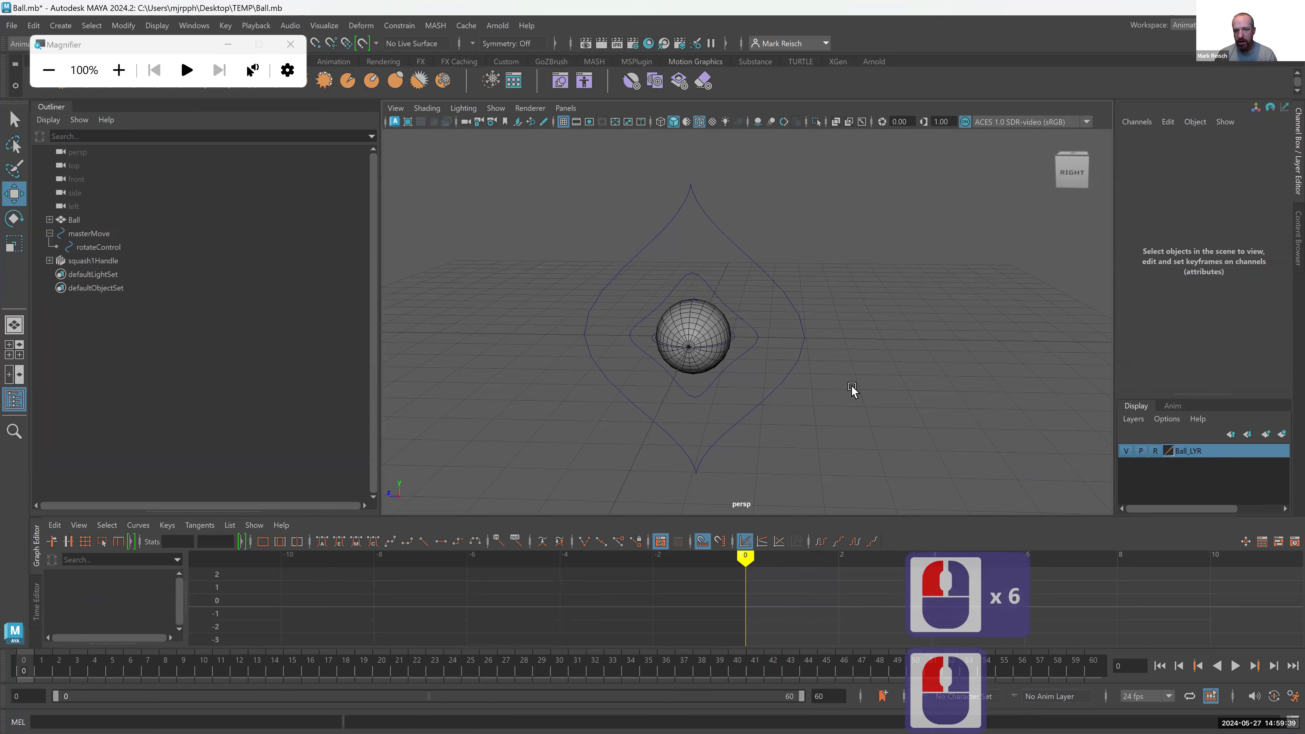
pyautogui.scroll(2, 679, 322)
pyautogui.scroll(3, 679, 323)
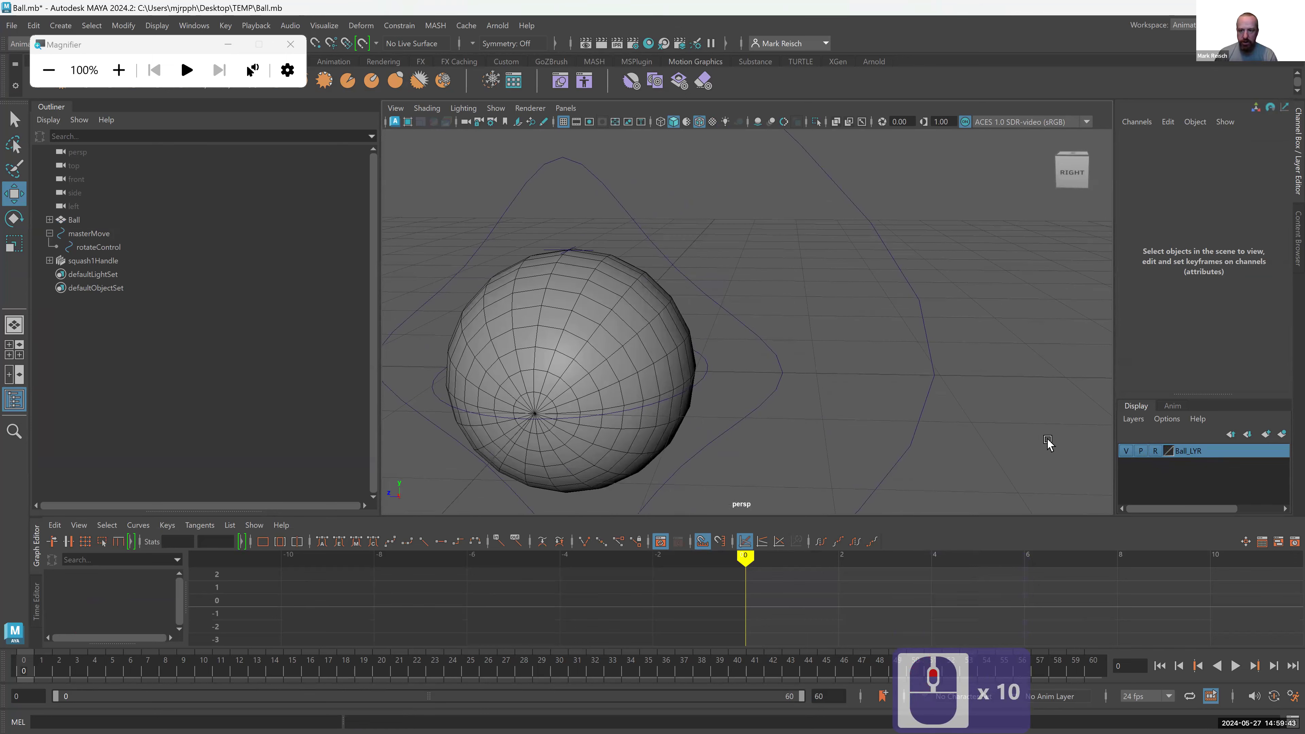
# - Cycle Ball_LYR through its display types back to Reference and try selecting the ball in the viewport
pyautogui.click(1157, 451)
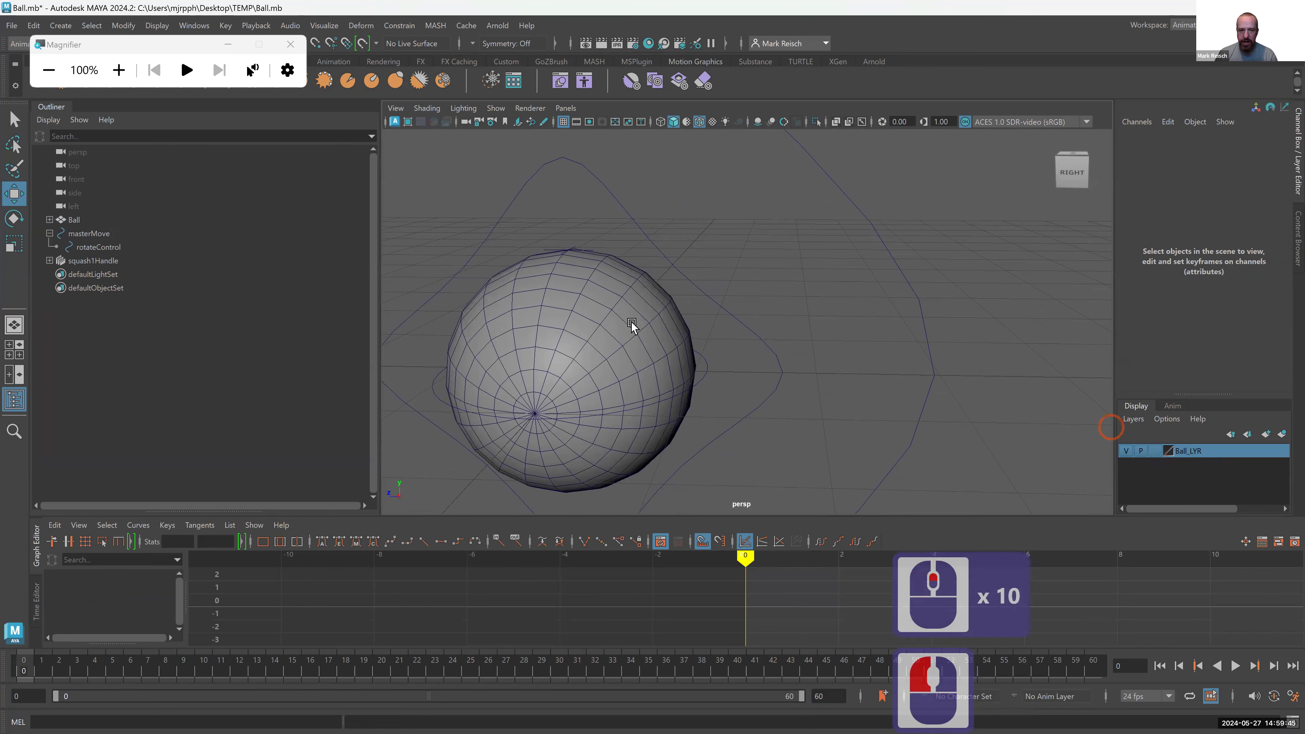
pyautogui.click(1156, 452)
pyautogui.click(1157, 451)
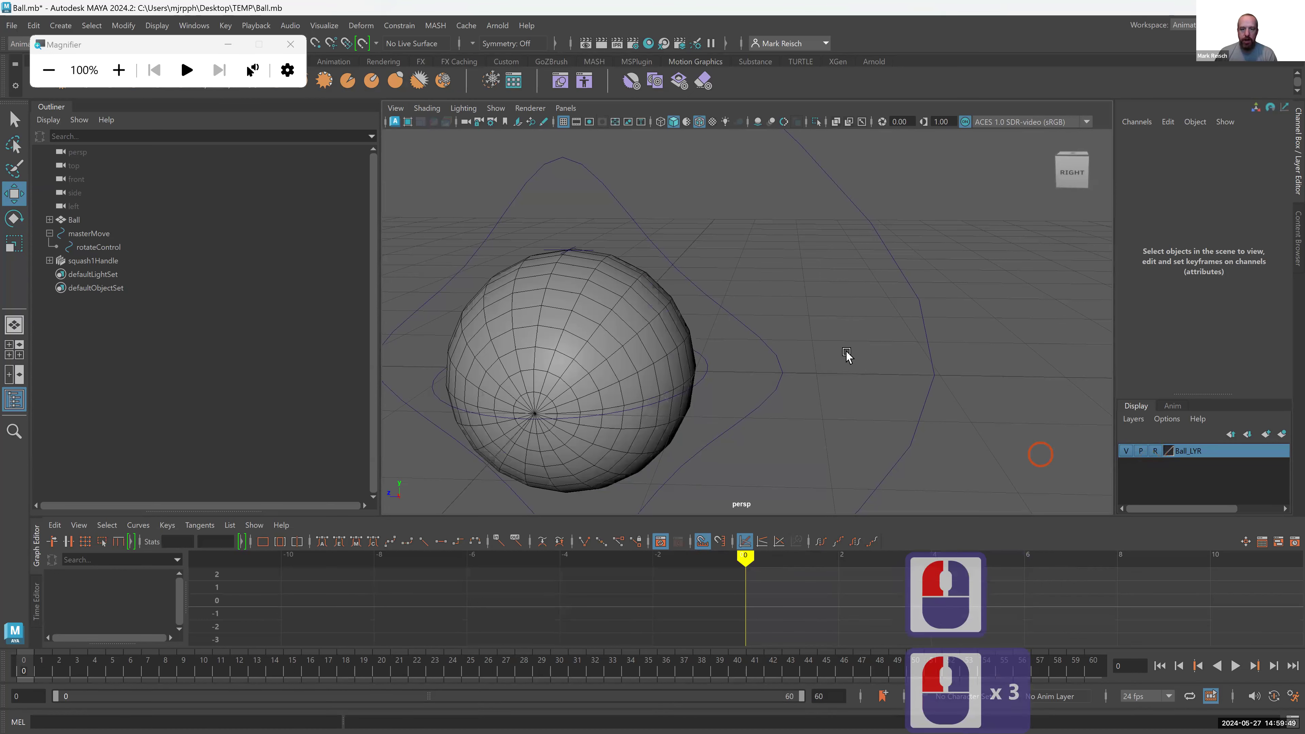
pyautogui.click(641, 361)
pyautogui.click(628, 310)
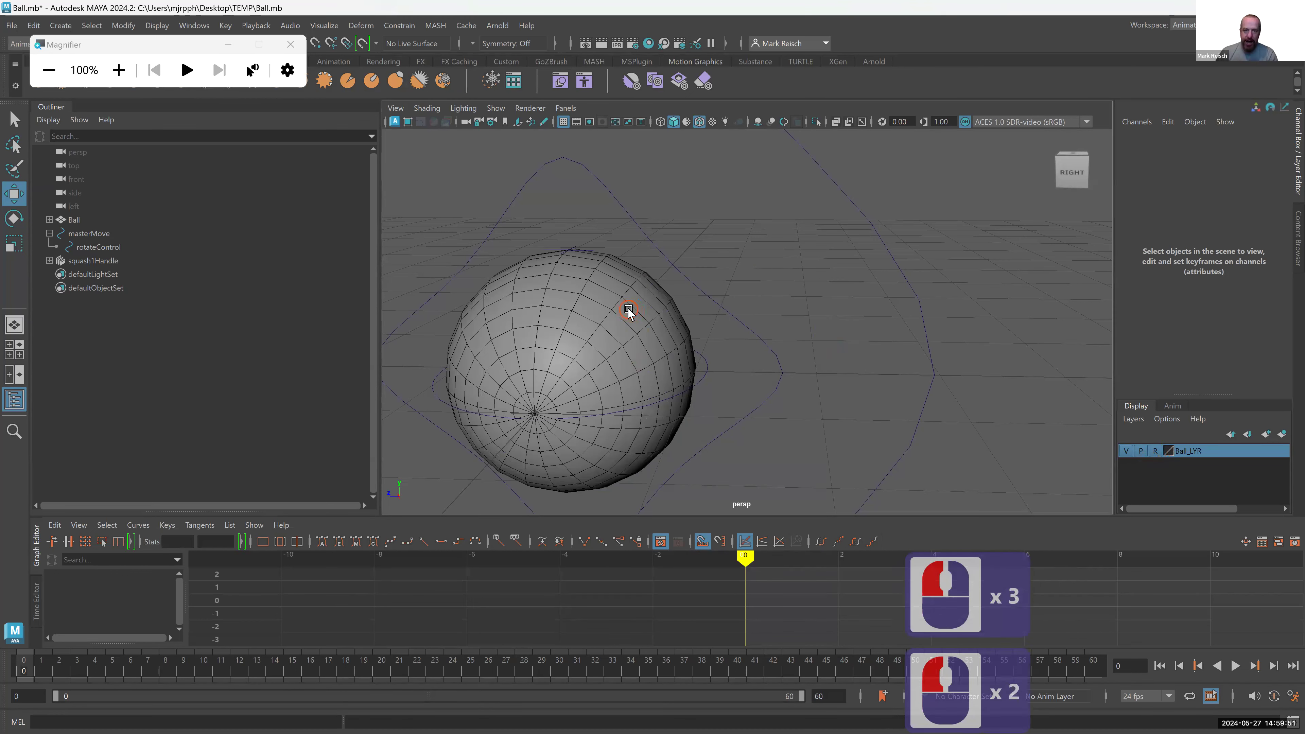
# - Toggle Ball_LYR's visibility off and on several times, leaving the ball shown
pyautogui.scroll(-5, 629, 310)
pyautogui.keyDown('alt'); pyautogui.moveTo(628, 310); pyautogui.dragTo(596, 334); pyautogui.keyUp('alt')
pyautogui.click(1126, 451)
pyautogui.click(1126, 451)
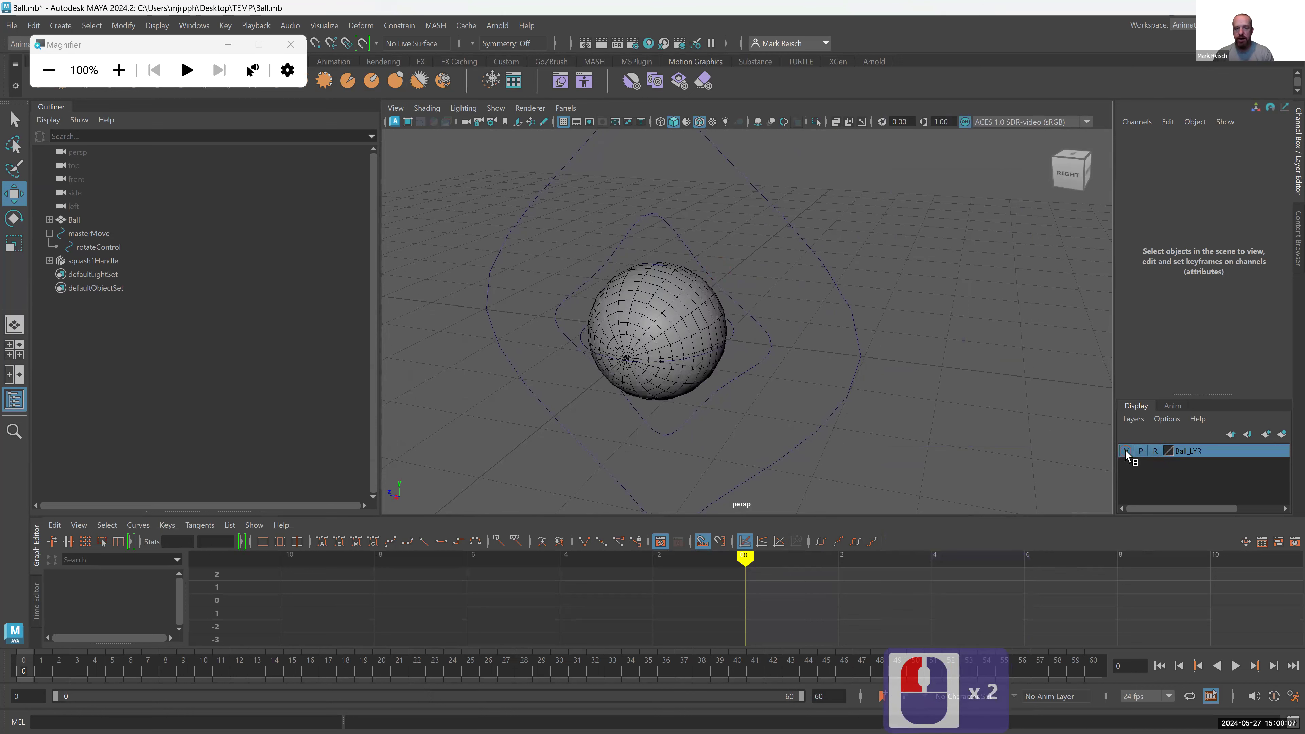
pyautogui.click(1126, 451)
pyautogui.click(1125, 451)
pyautogui.click(1126, 451)
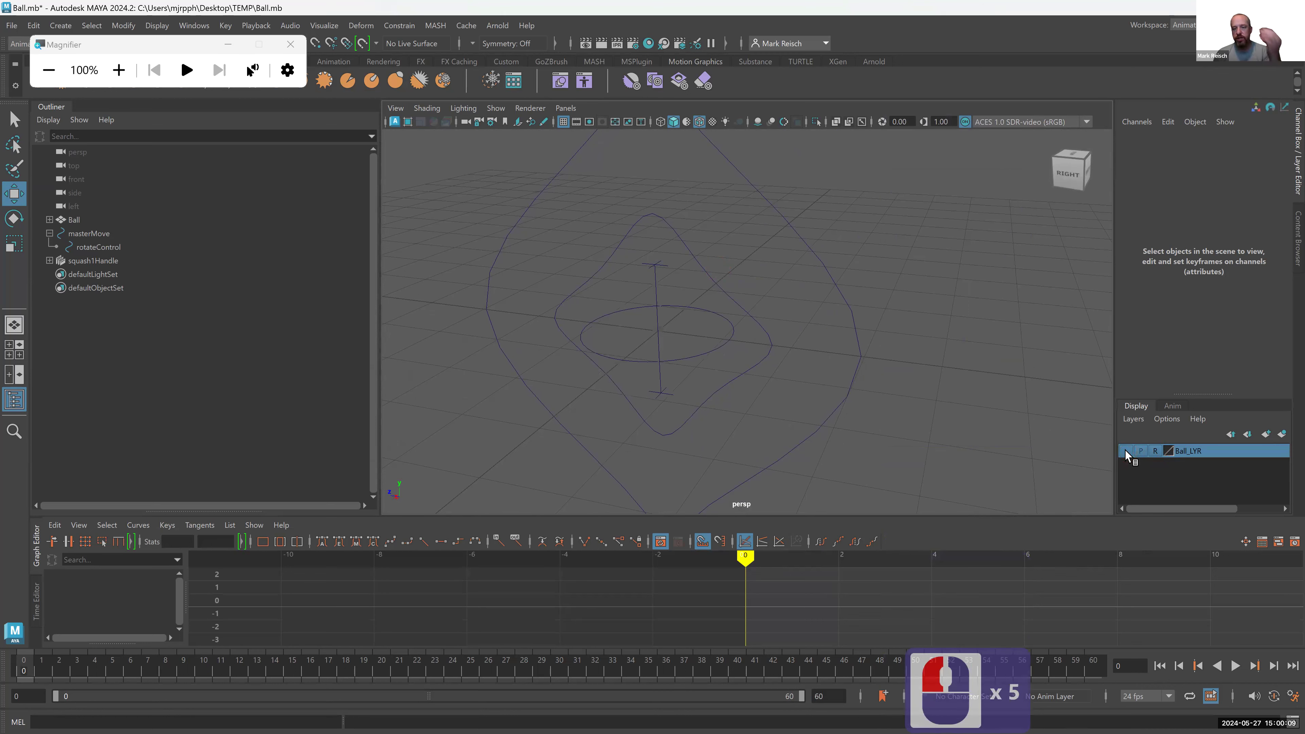
pyautogui.click(1126, 451)
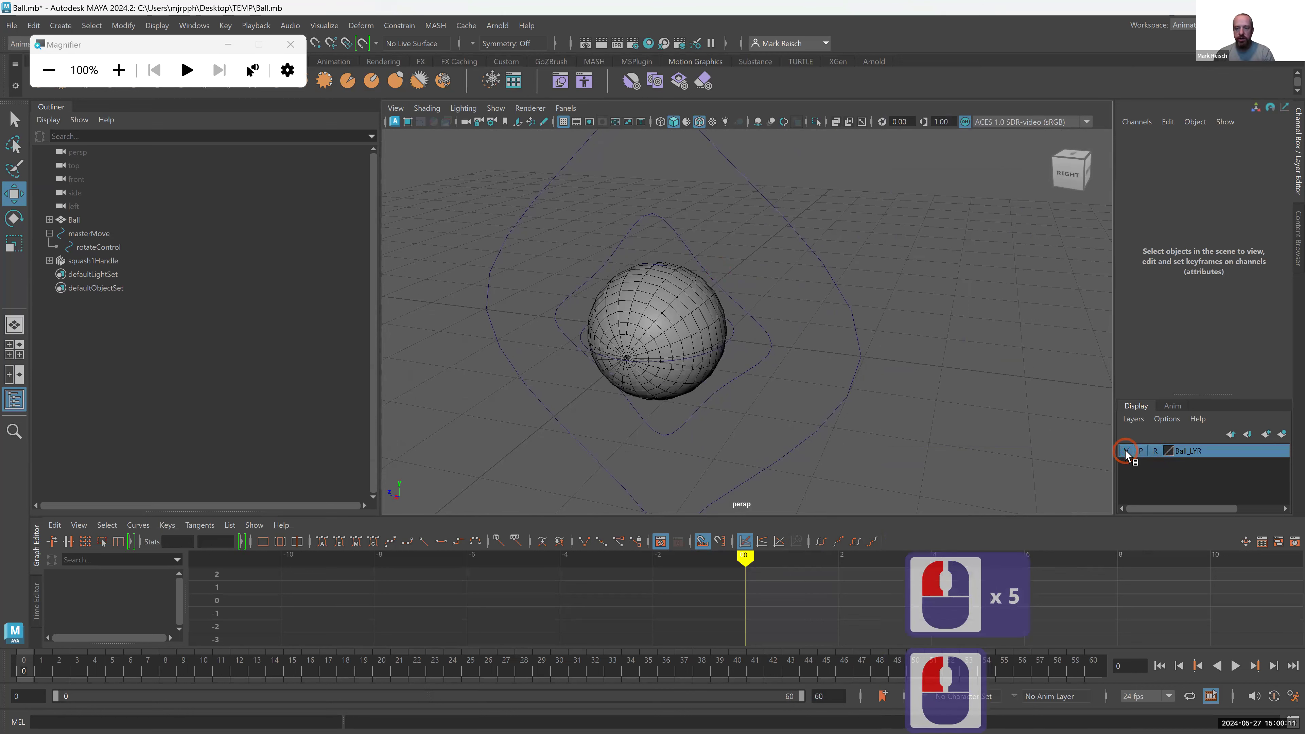
pyautogui.click(1126, 451)
pyautogui.click(1126, 451)
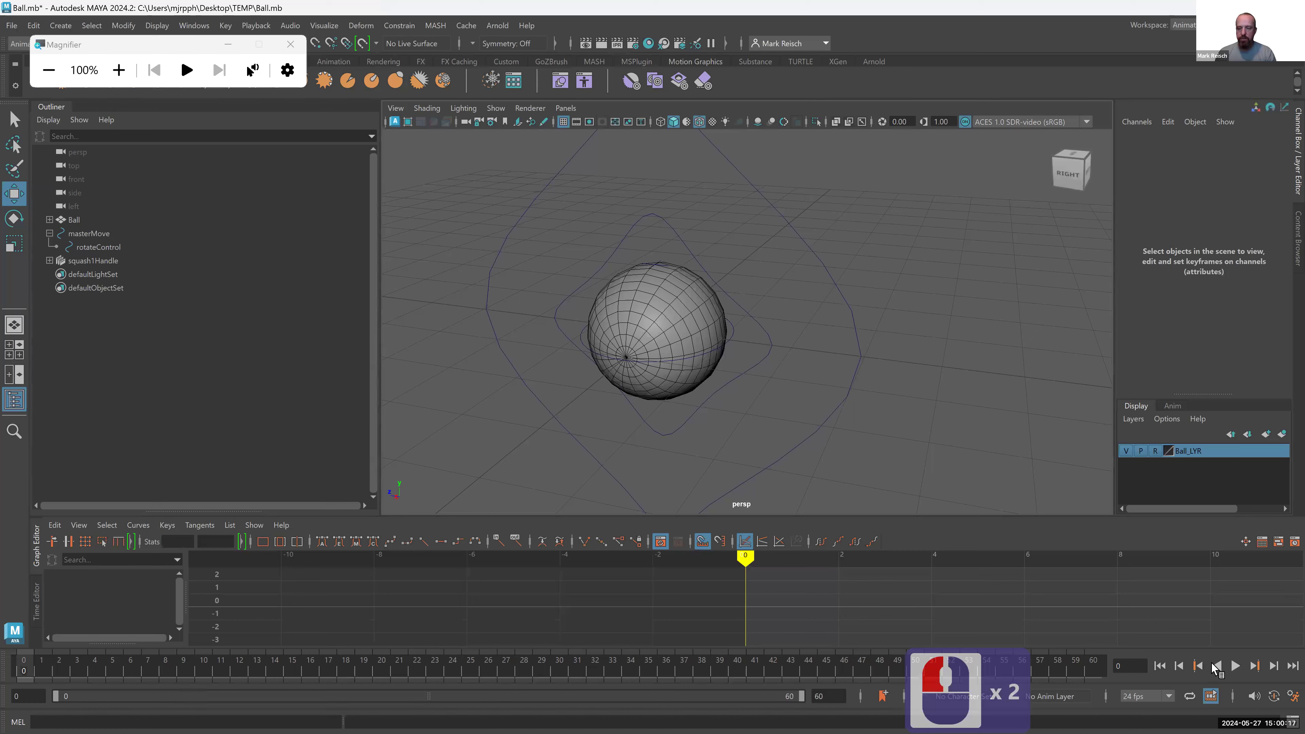
# - Play the timeline with Ball_LYR's playback visibility on and with it off, and restore the playback visibility
pyautogui.click(1236, 666)
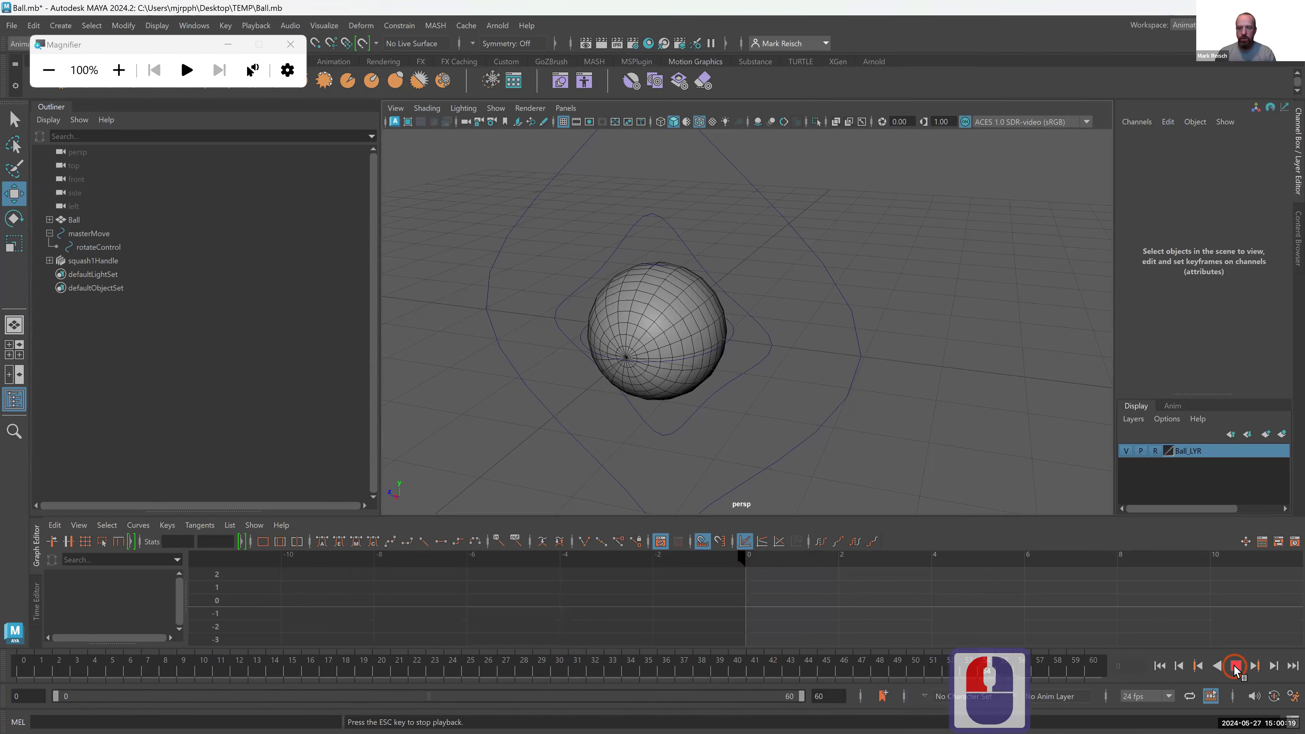
pyautogui.click(1236, 666)
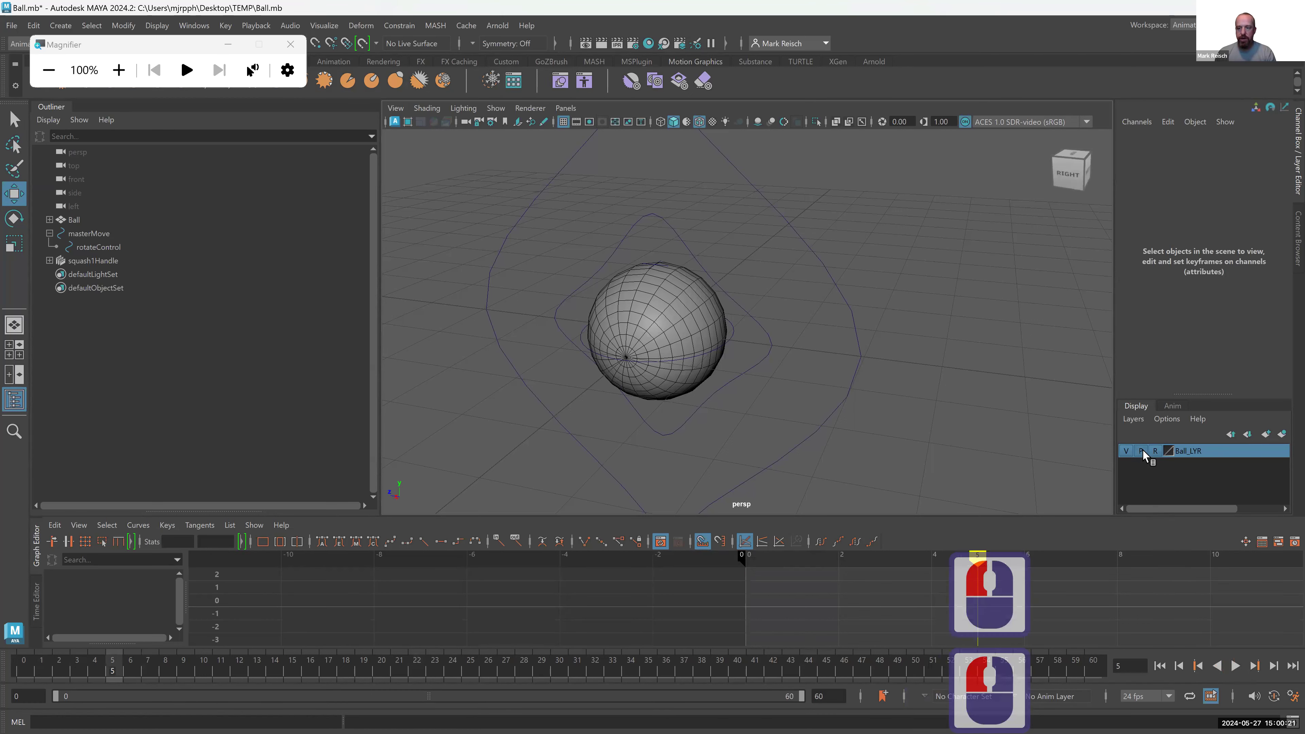
pyautogui.click(1142, 452)
pyautogui.click(1236, 666)
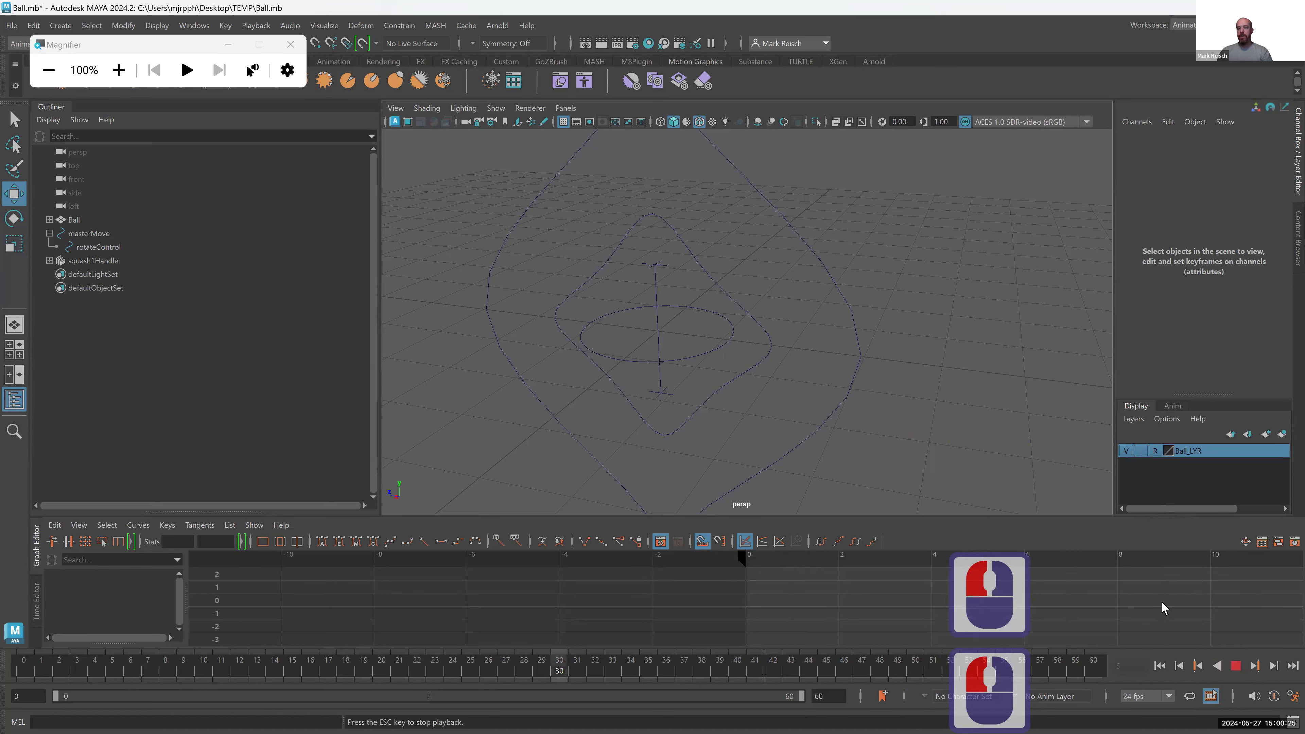
pyautogui.click(1103, 568)
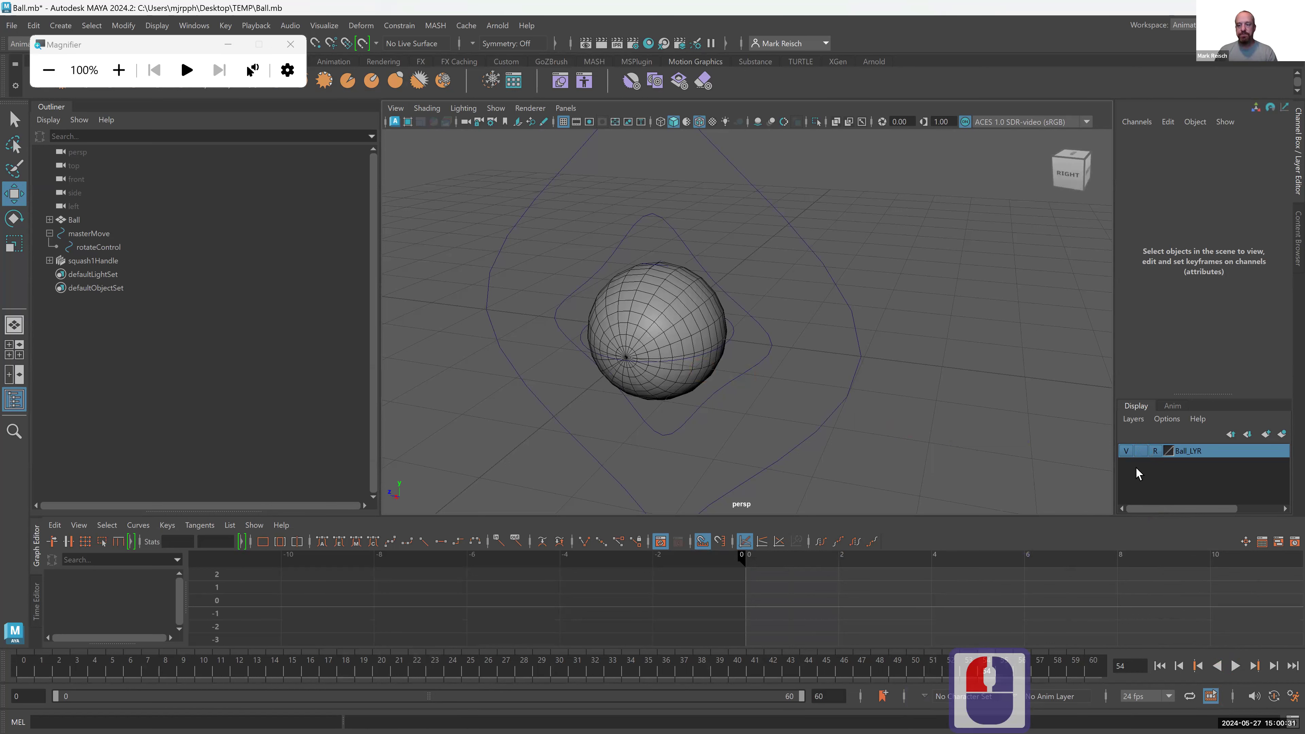
pyautogui.click(1141, 451)
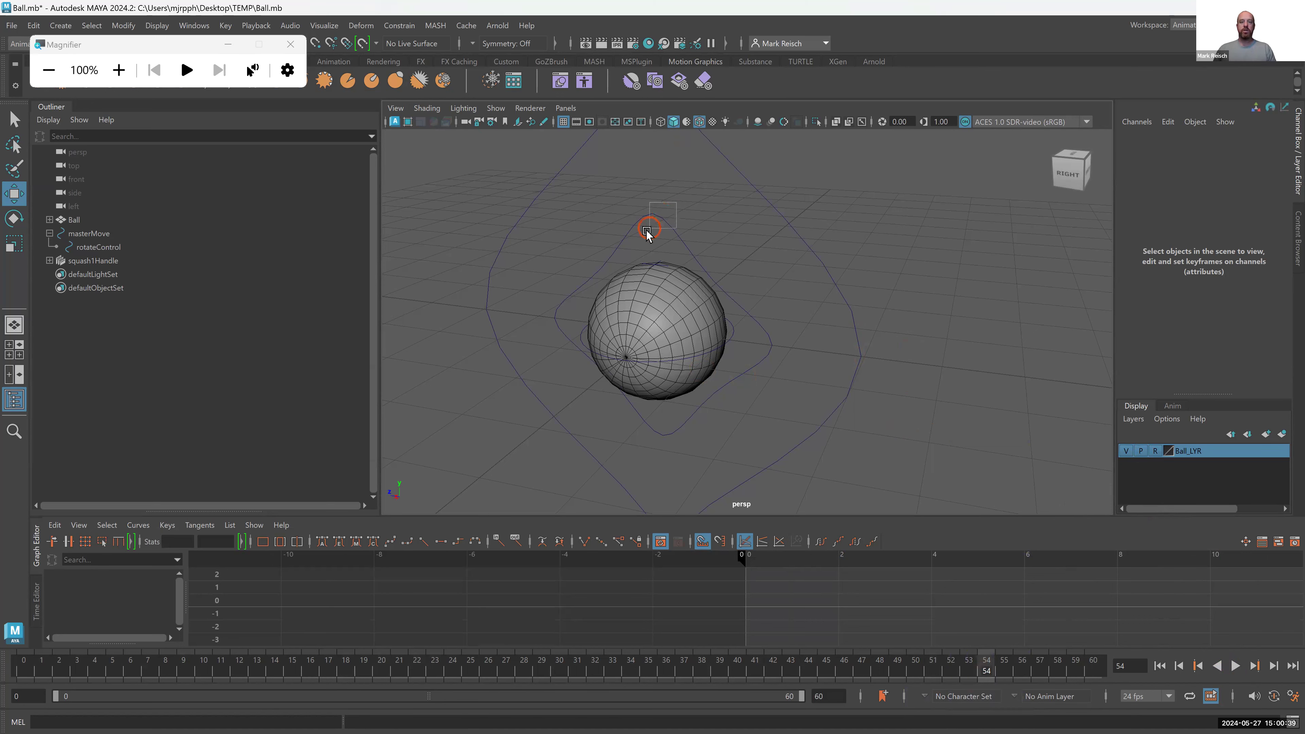
# - Lock and hide rotateControl's Translate X, Y and Z channels
pyautogui.click(633, 238)
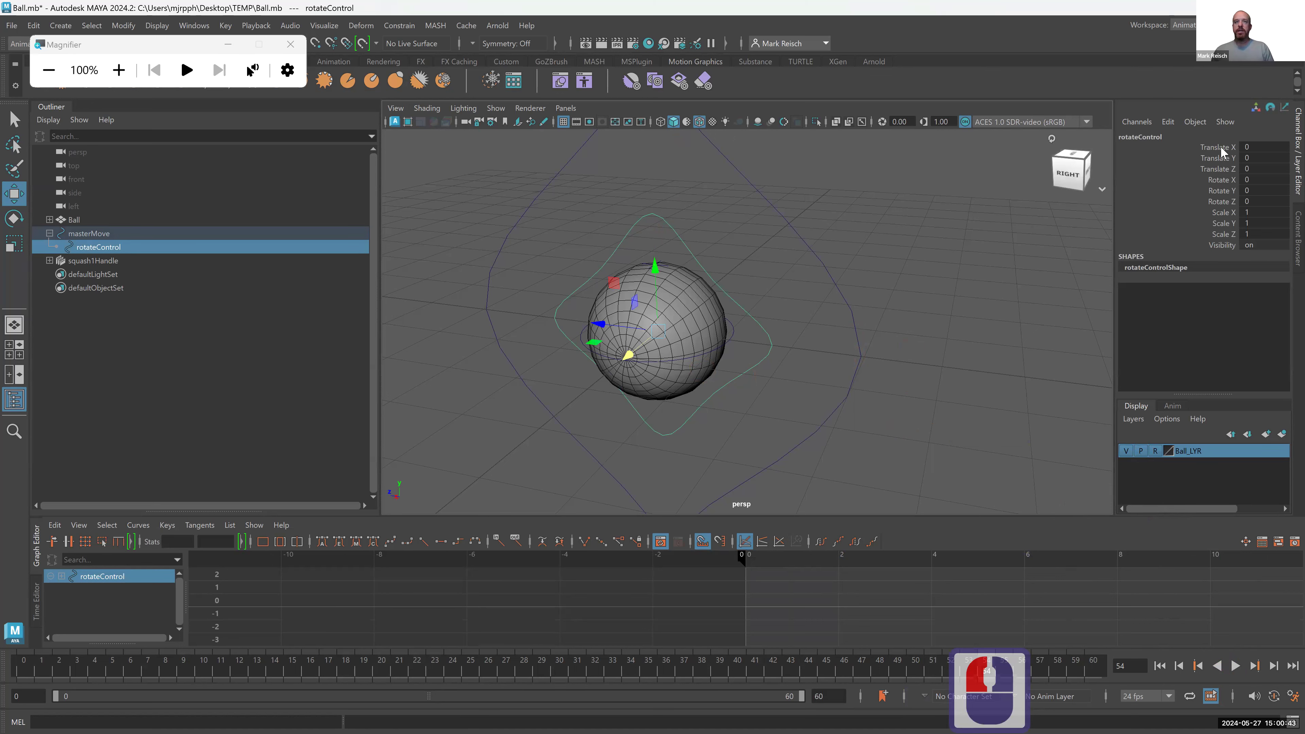
pyautogui.moveTo(1222, 148); pyautogui.dragTo(1223, 169)
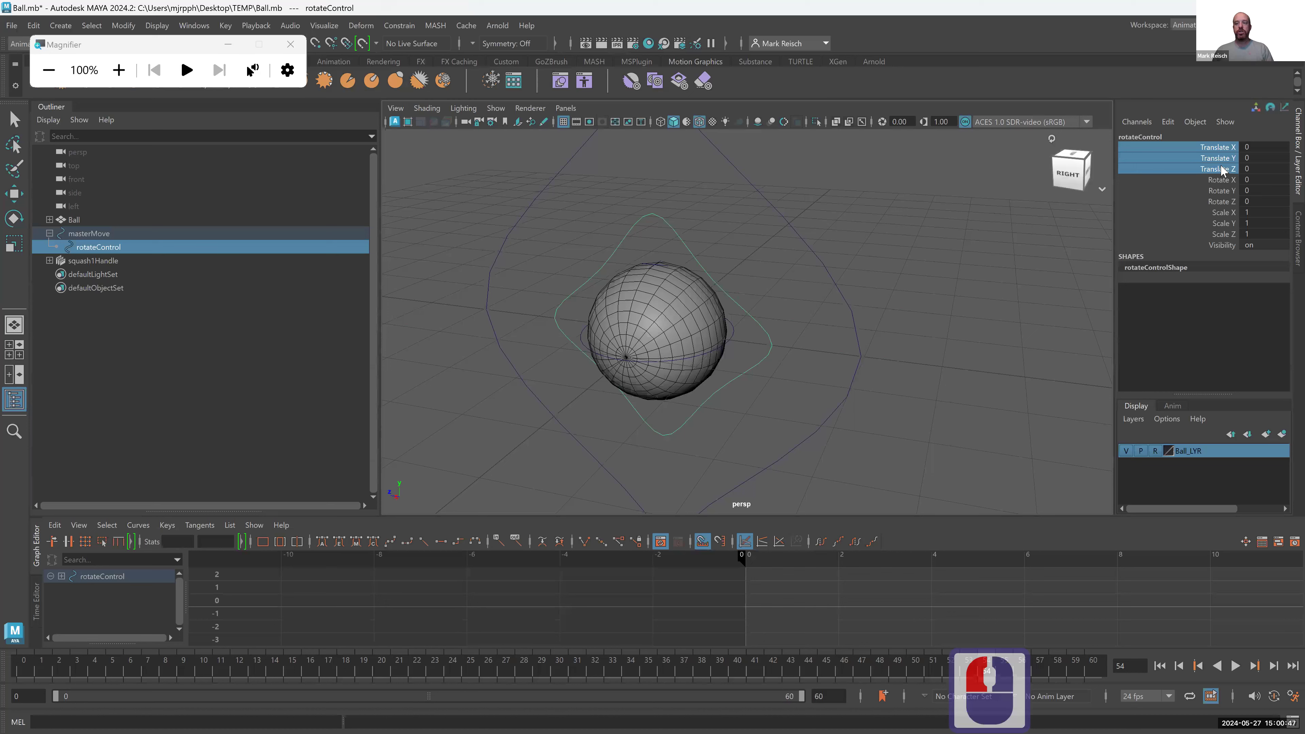
pyautogui.rightClick(1222, 170)
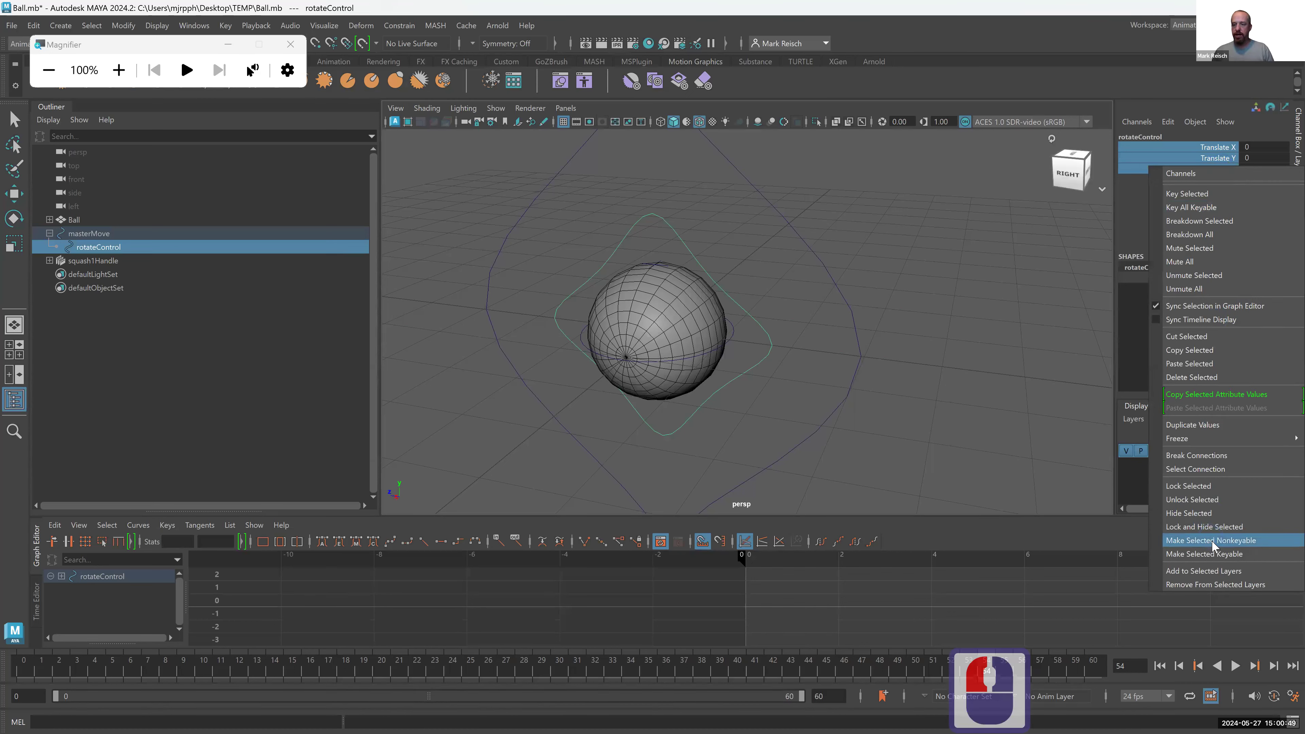
pyautogui.click(1212, 529)
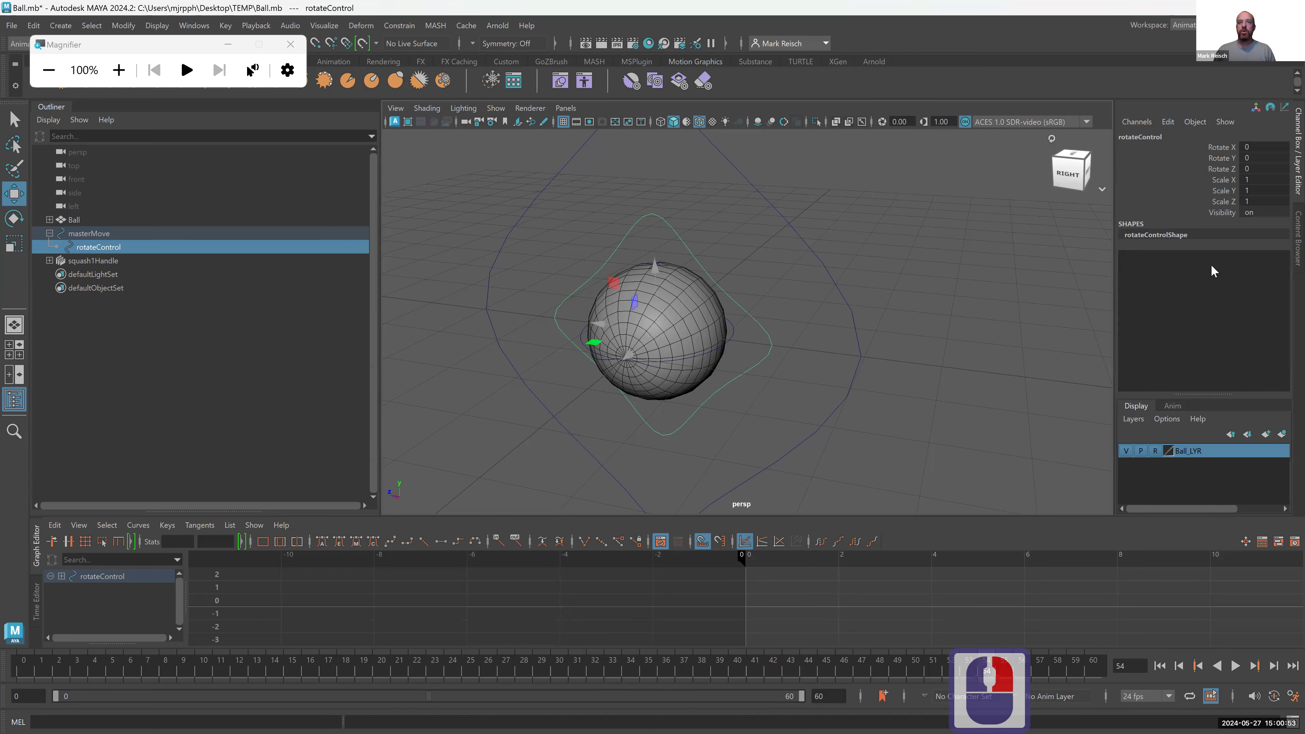
# - Test-rotate rotateControl, undo the rotation, and lock and hide its Scale Y and Scale Z channels
pyautogui.moveTo(1222, 202); pyautogui.dragTo(1222, 190)
pyautogui.press('e')
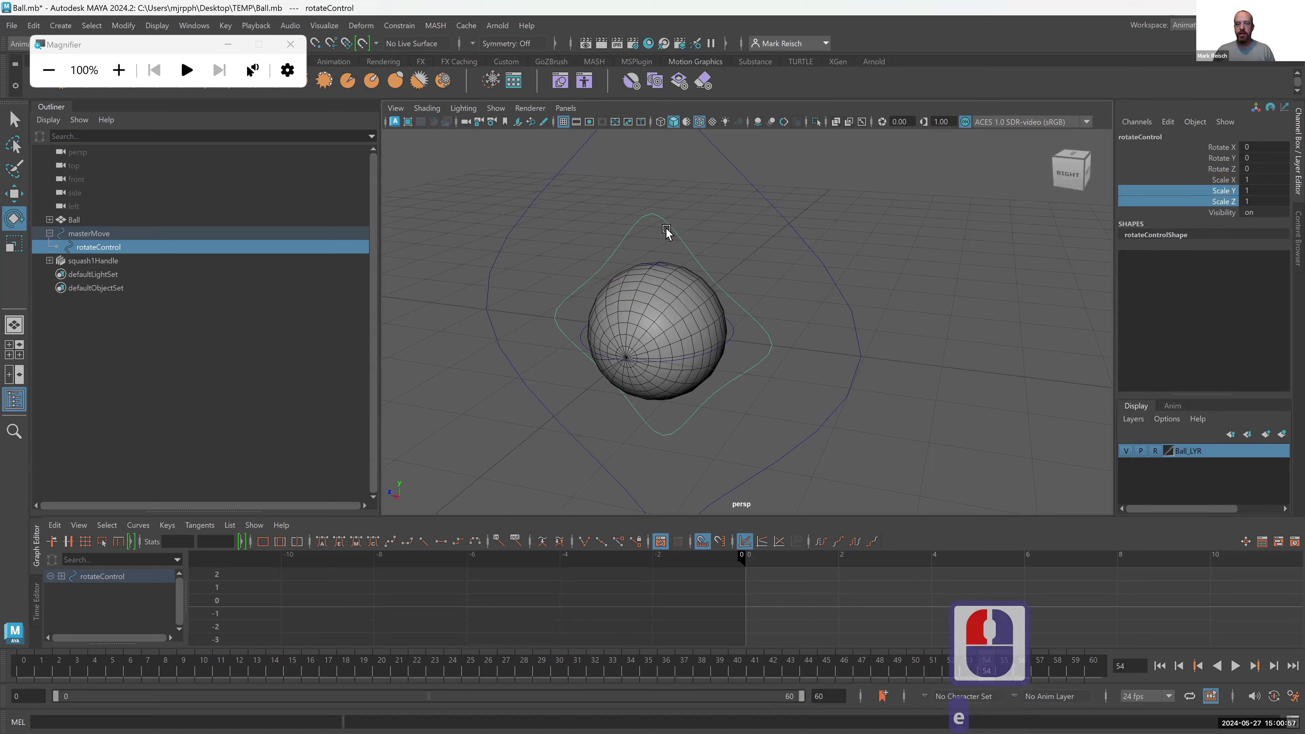
pyautogui.moveTo(641, 285); pyautogui.dragTo(675, 343)
pyautogui.hotkey('ctrl', 'z')
pyautogui.hotkey('ctrl', 'z')
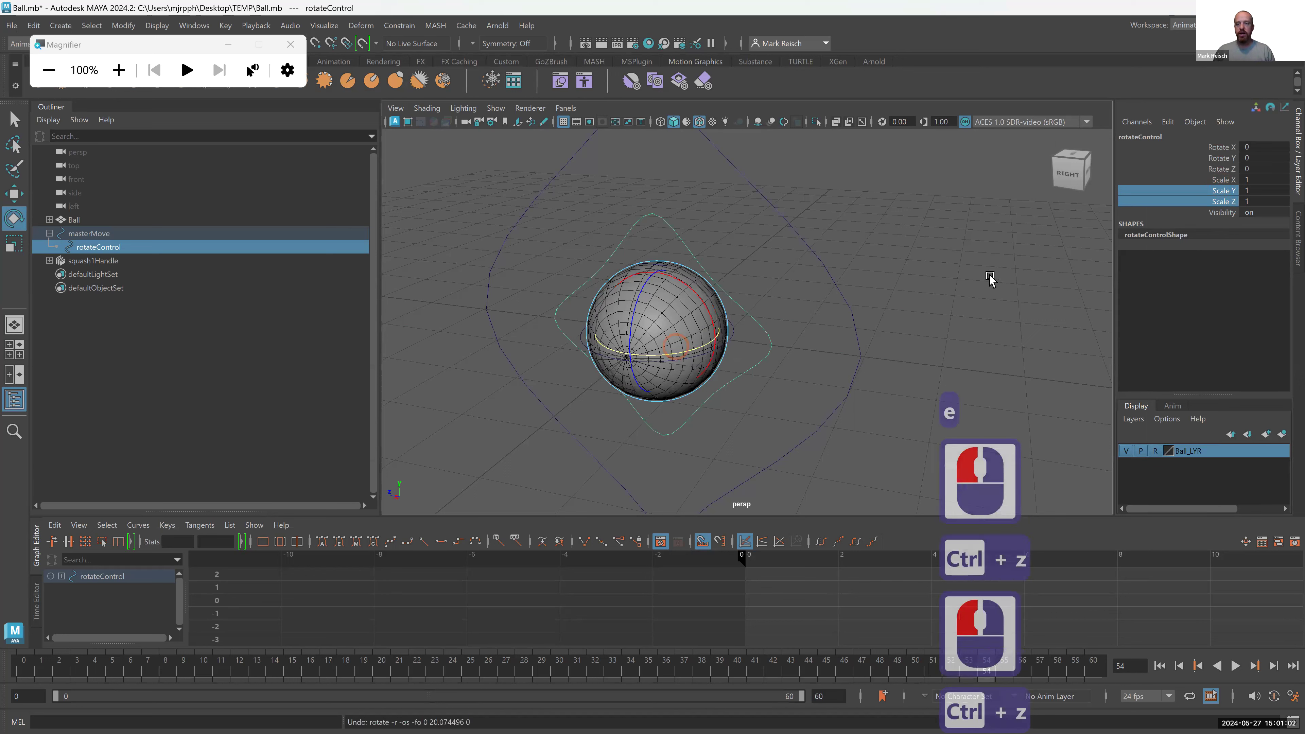
pyautogui.rightClick(1196, 205)
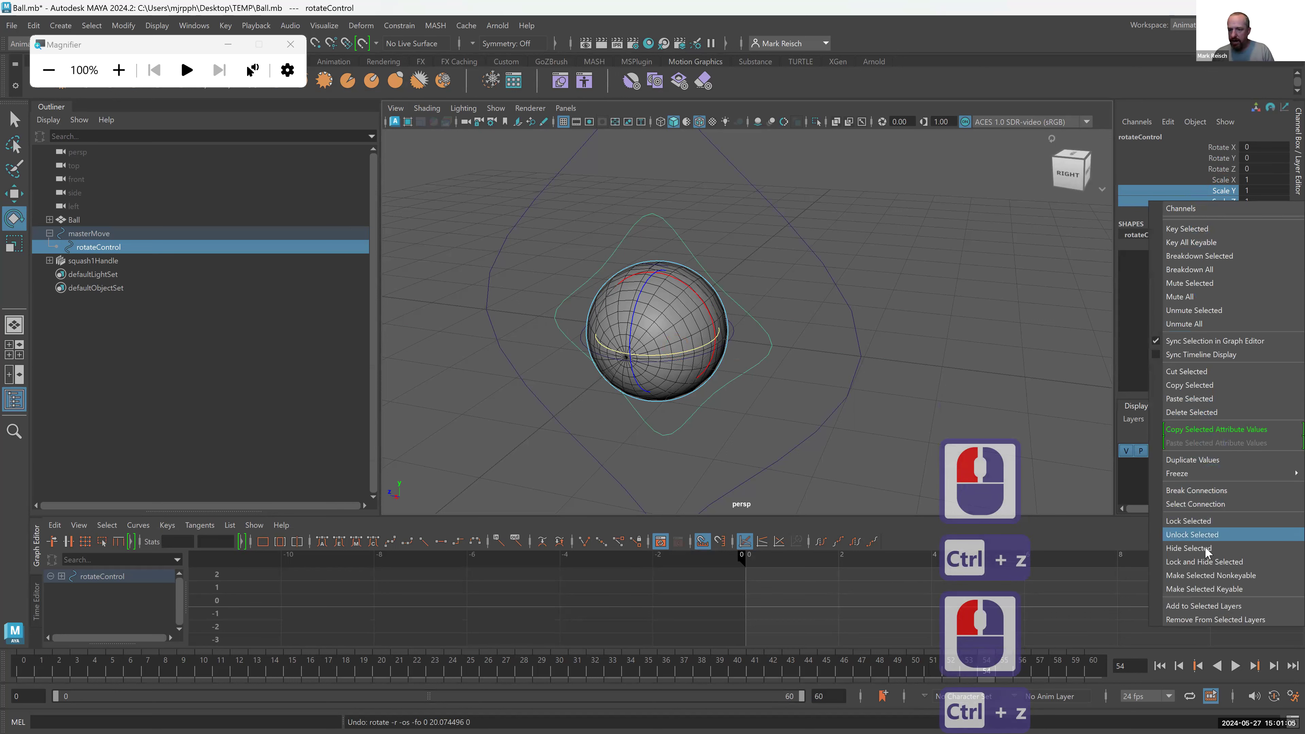
pyautogui.click(1208, 562)
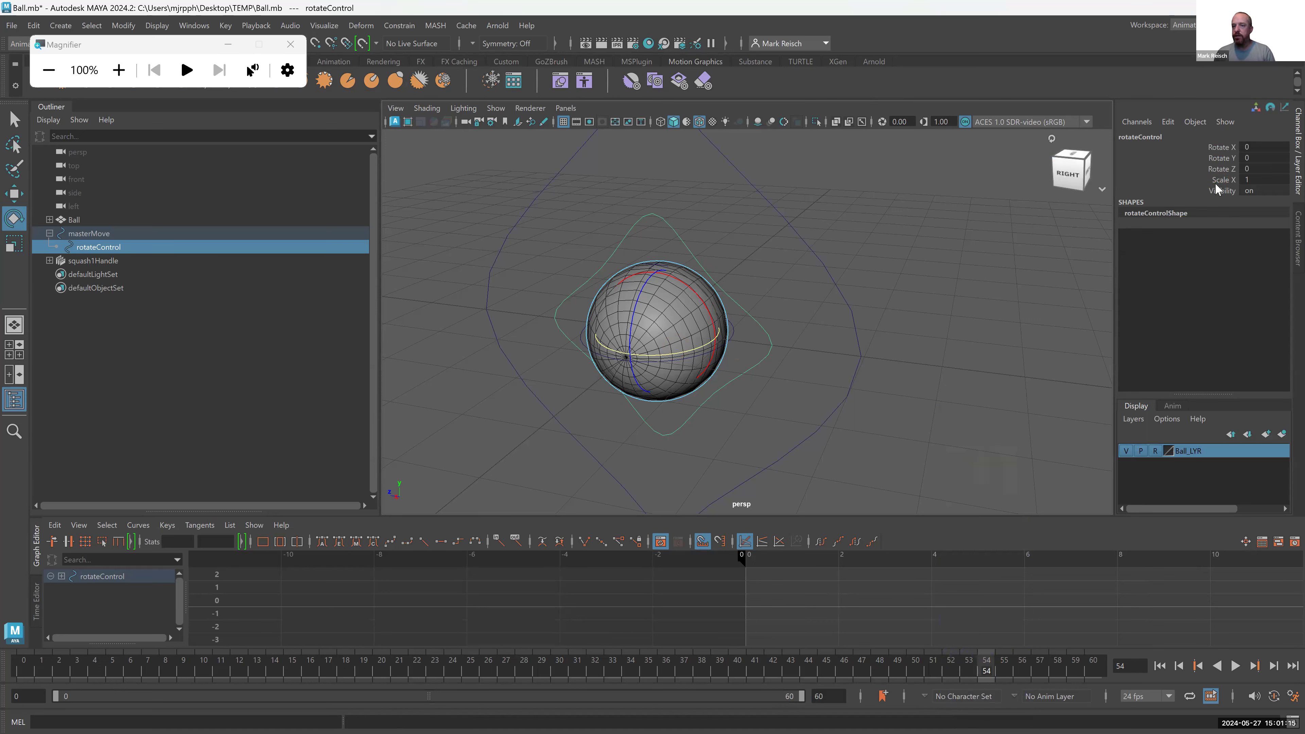
# - Reselect rotateControl and lock and hide its Scale X channel
pyautogui.click(716, 222)
pyautogui.click(690, 231)
pyautogui.click(690, 230)
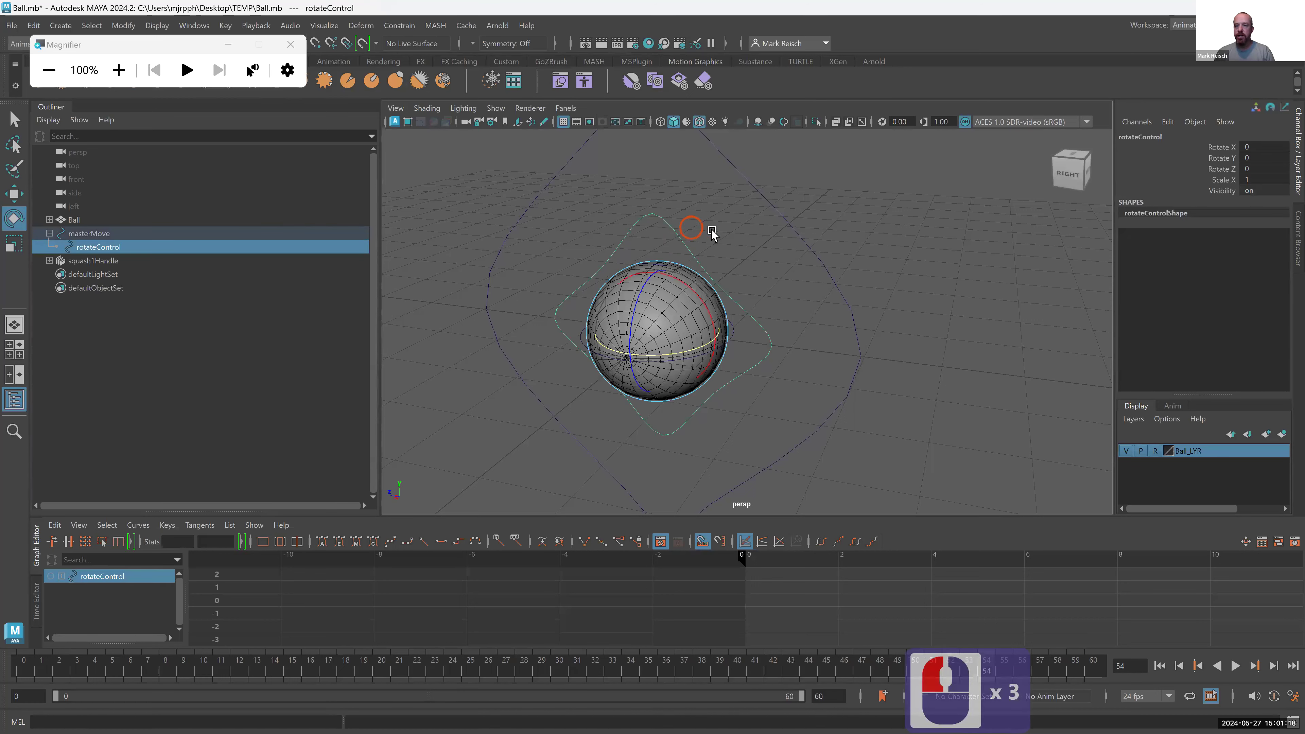
pyautogui.click(1224, 181)
pyautogui.rightClick(1223, 181)
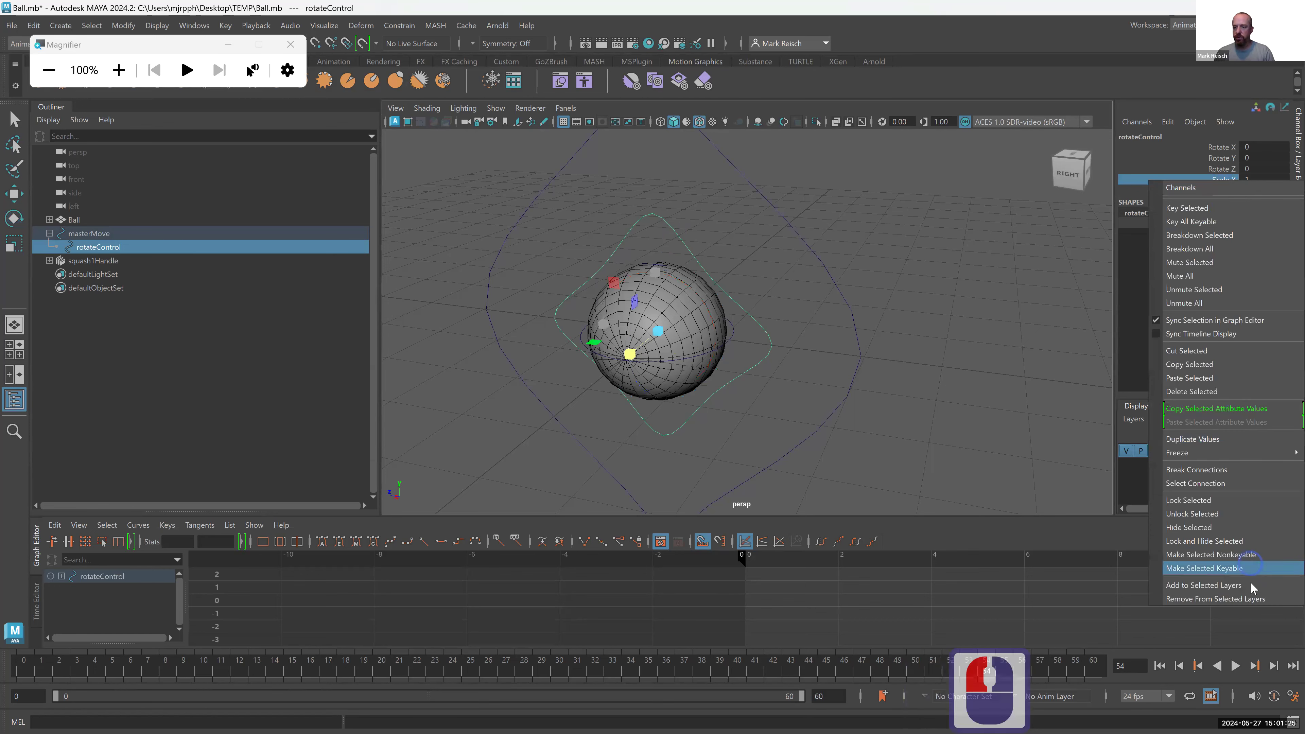
pyautogui.click(1239, 541)
# - Review the remaining channels of masterMove and rotateControl, and try selecting the ball in the viewport
pyautogui.click(794, 211)
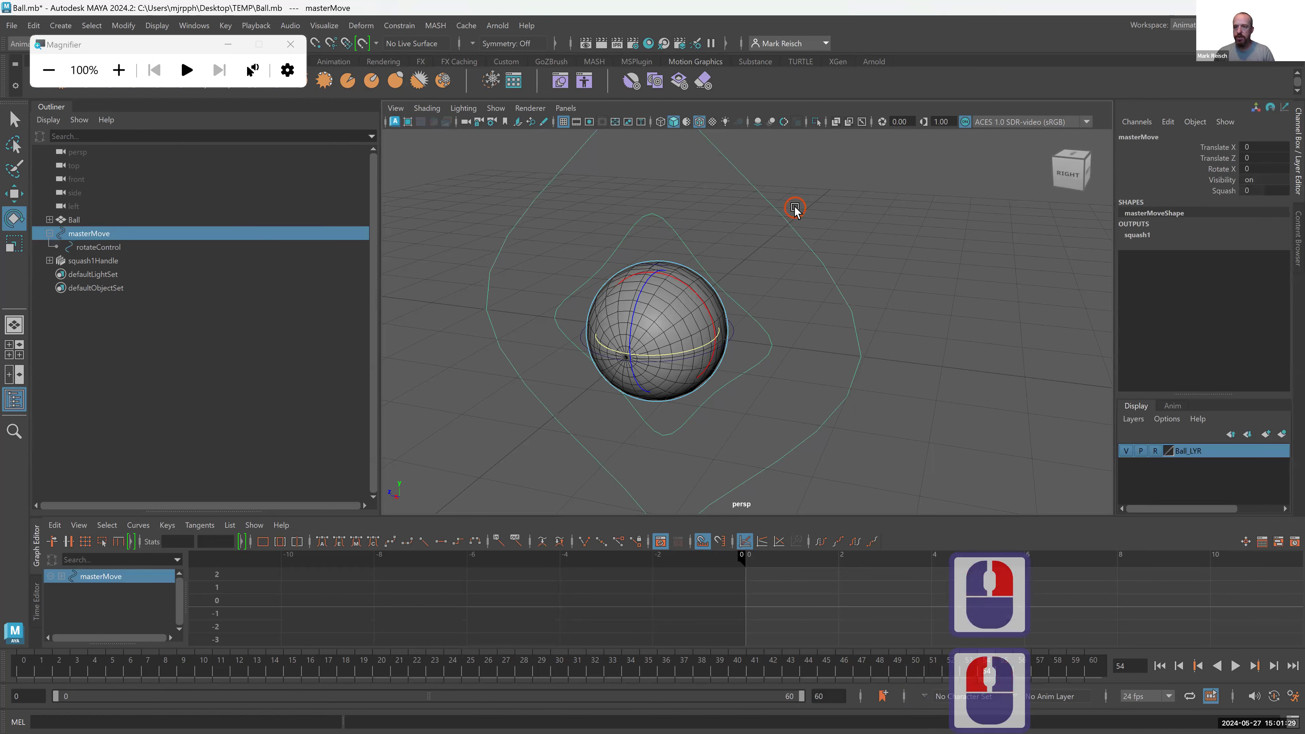
pyautogui.click(751, 323)
pyautogui.click(759, 304)
pyautogui.click(753, 335)
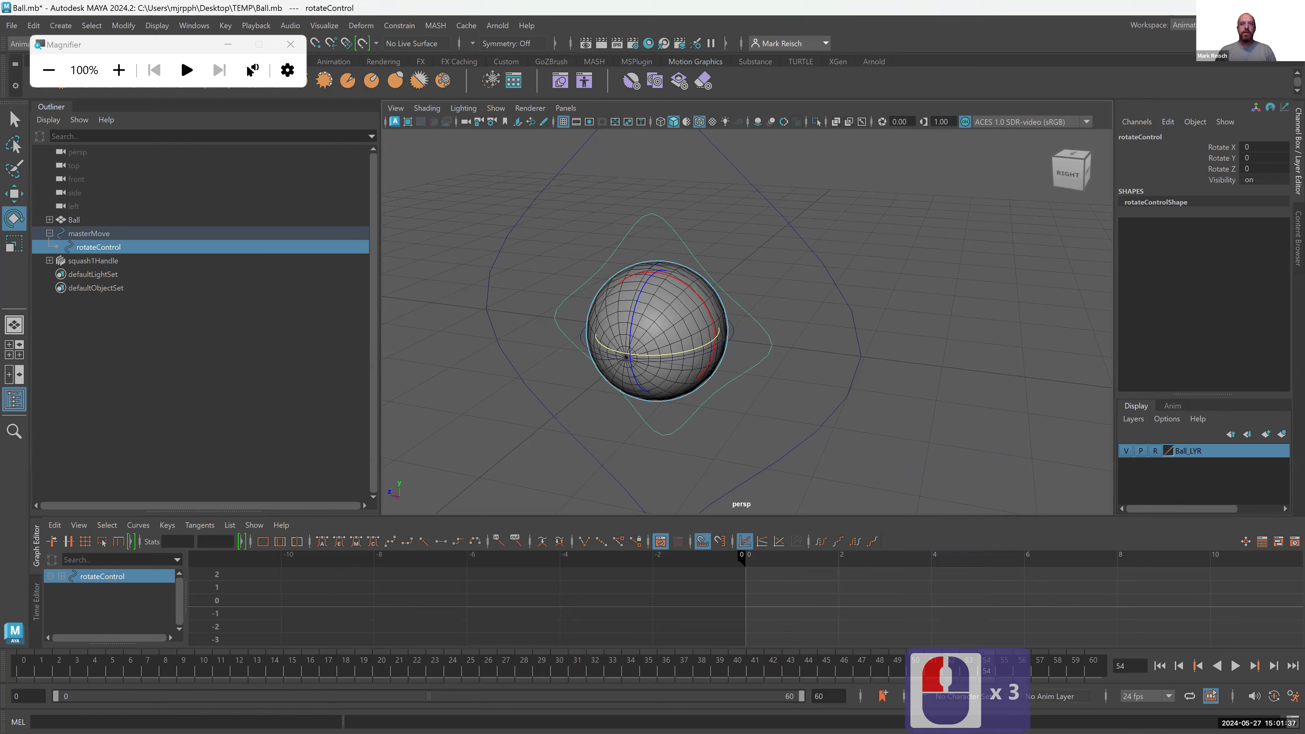
pyautogui.click(688, 285)
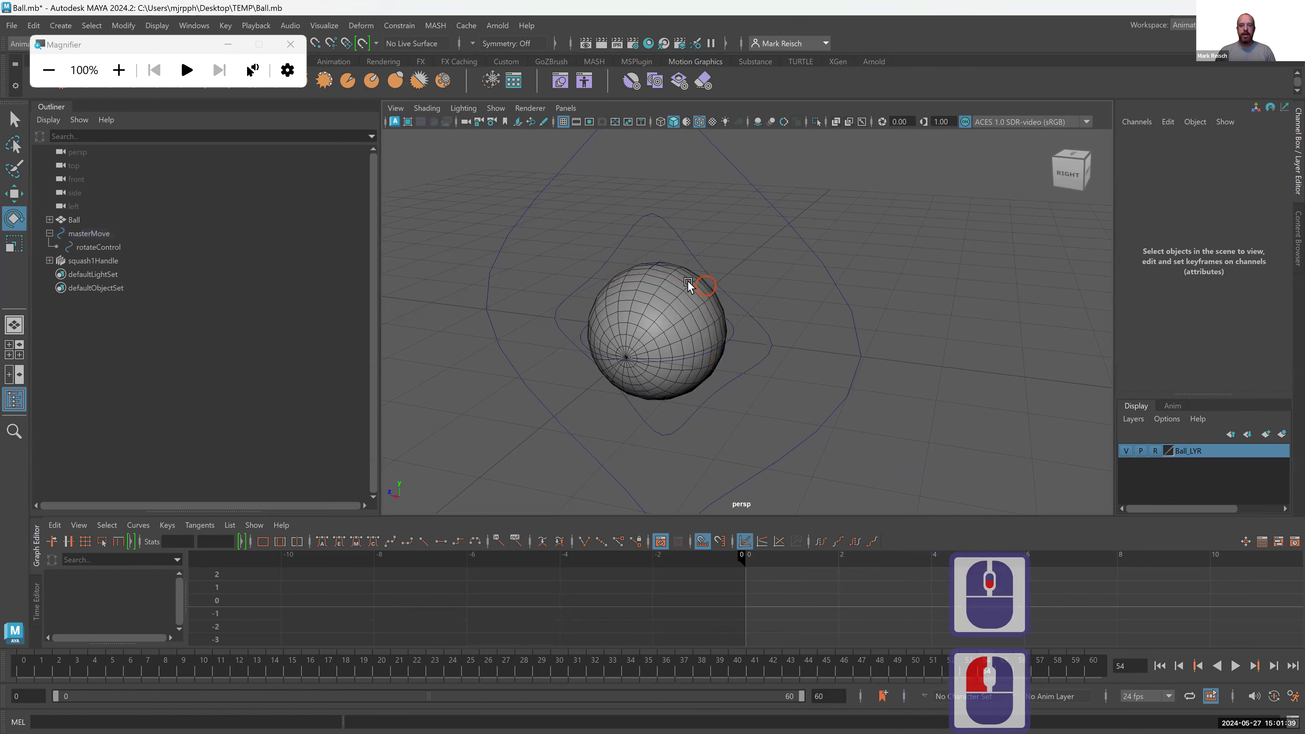
# - Hide squash1Handle by setting its Visibility channel to 0, and clear the selection
pyautogui.click(734, 332)
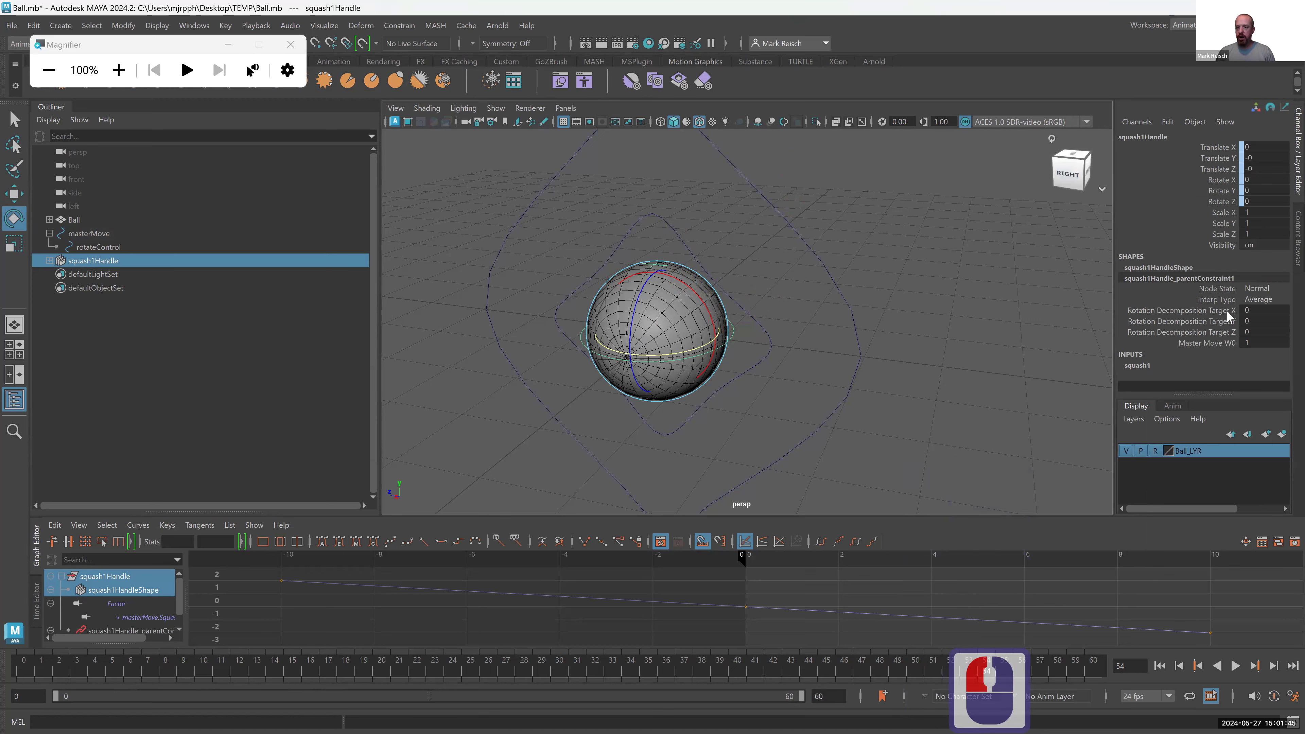
pyautogui.doubleClick(1271, 244)
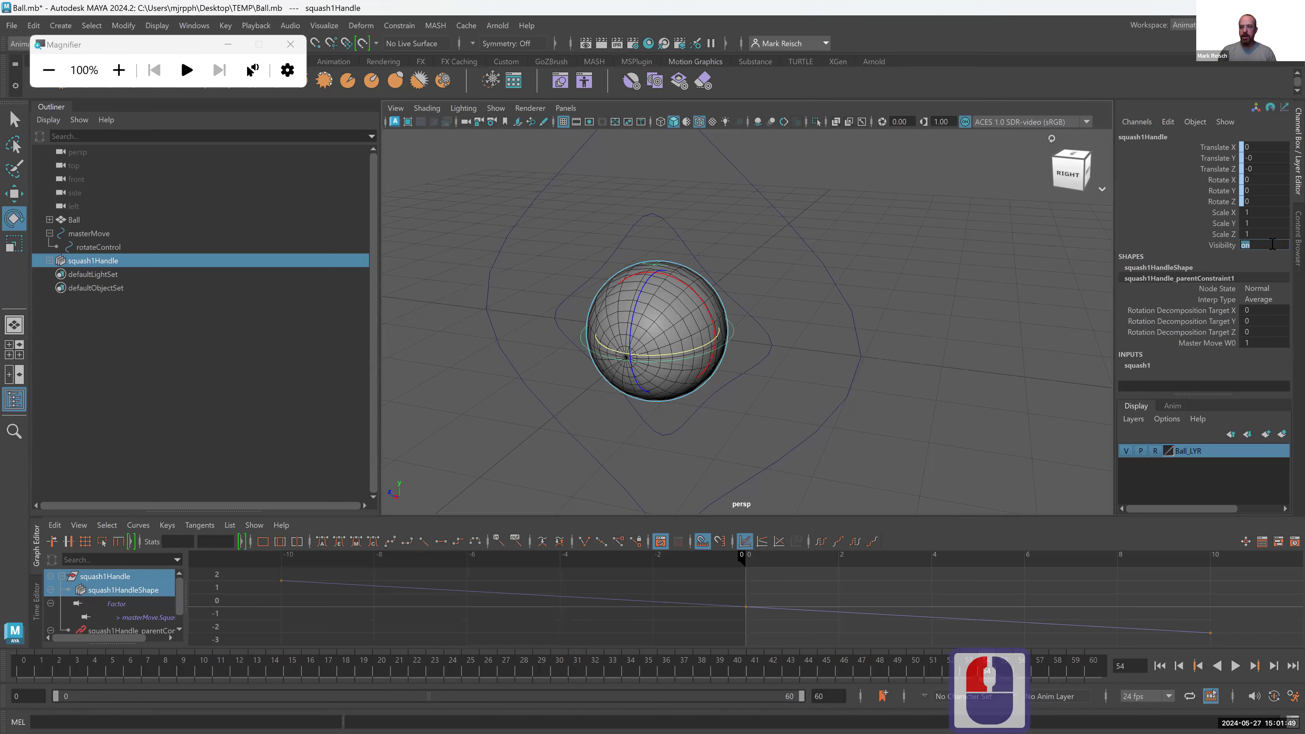
pyautogui.write('0')
pyautogui.press('Return')
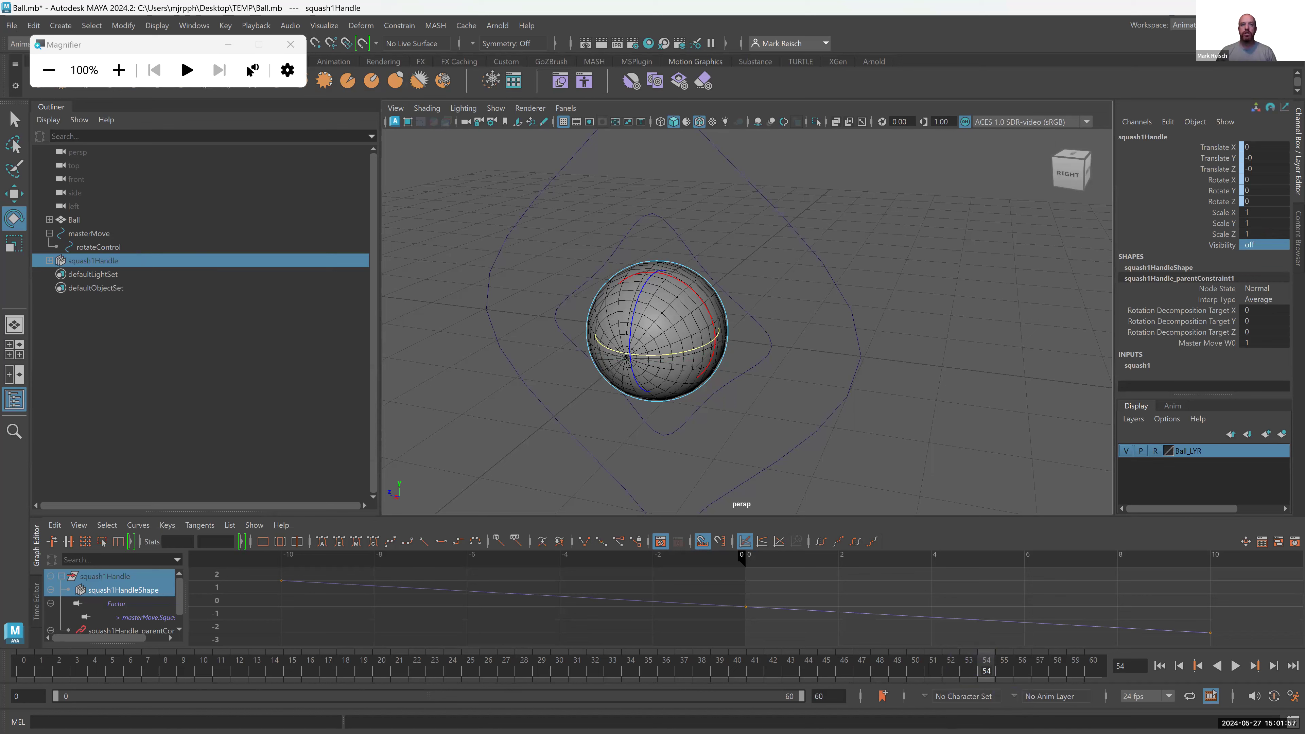
pyautogui.click(747, 250)
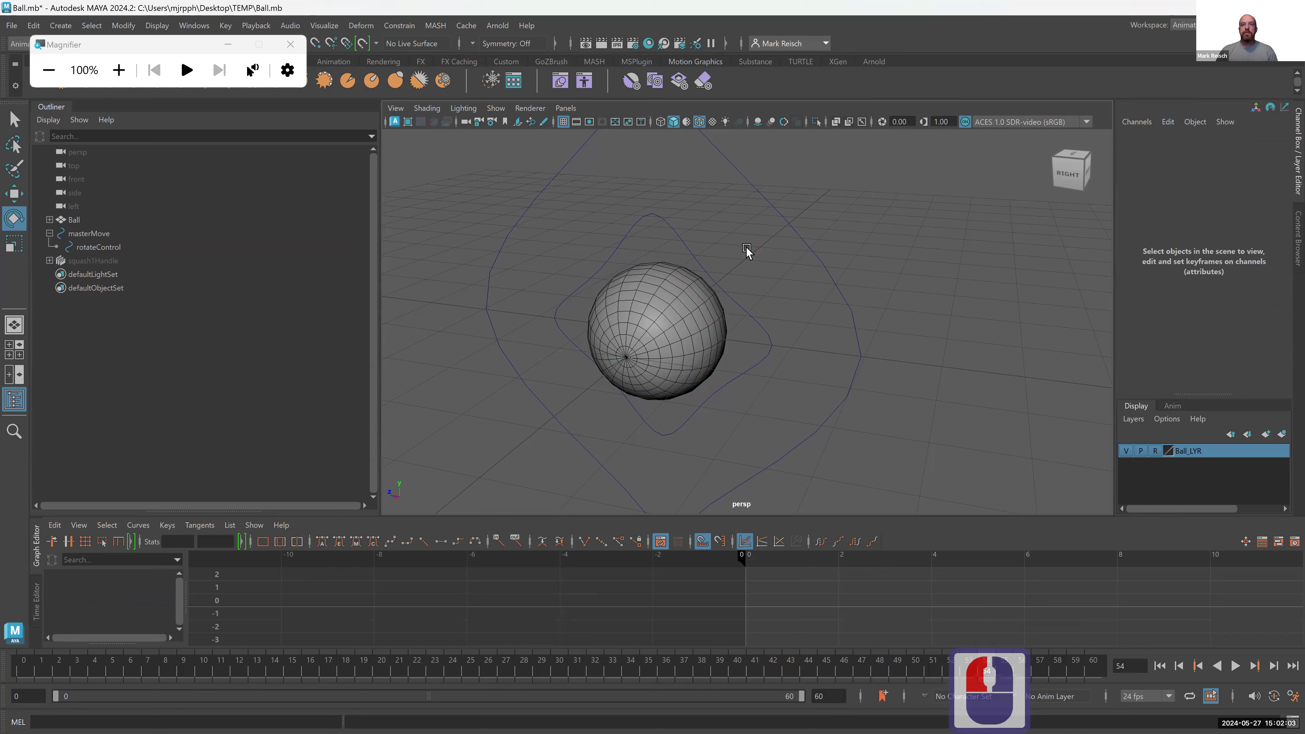
# - Lock the Visibility channel of the hidden squash1Handle
pyautogui.click(105, 262)
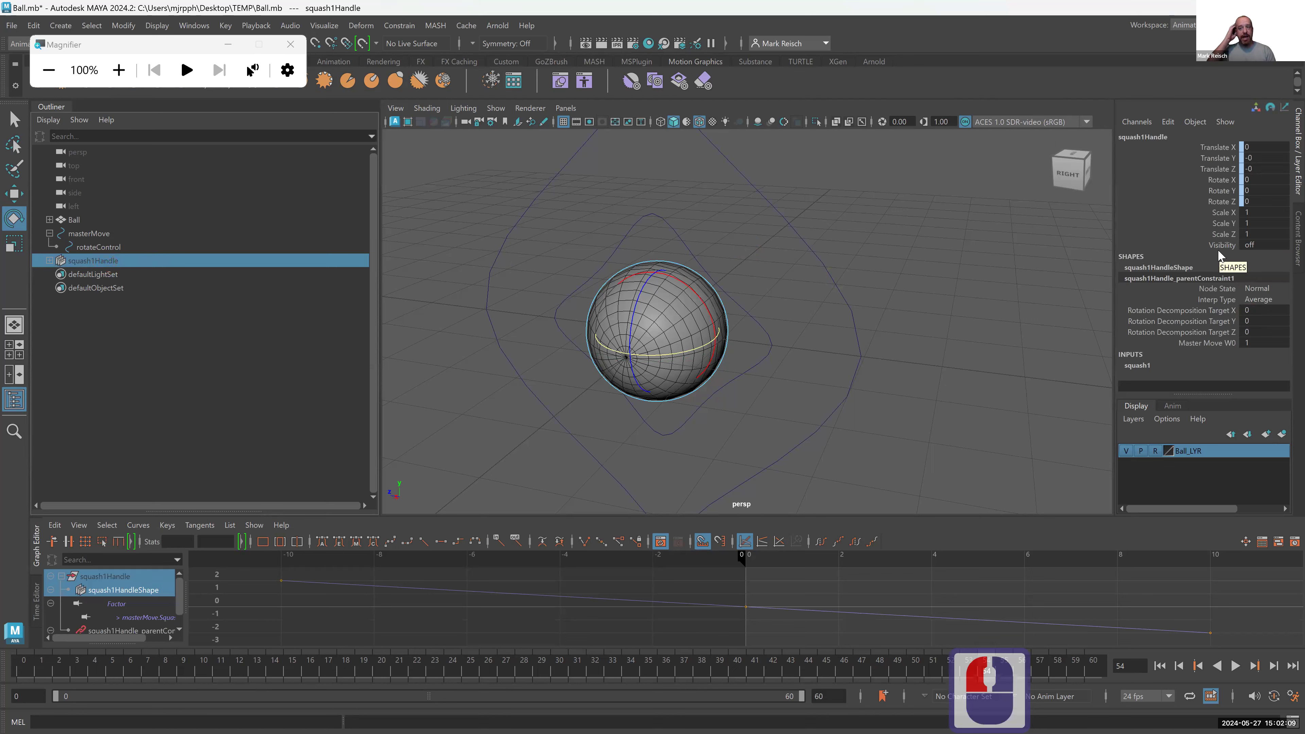
pyautogui.click(1221, 247)
pyautogui.rightClick(1223, 246)
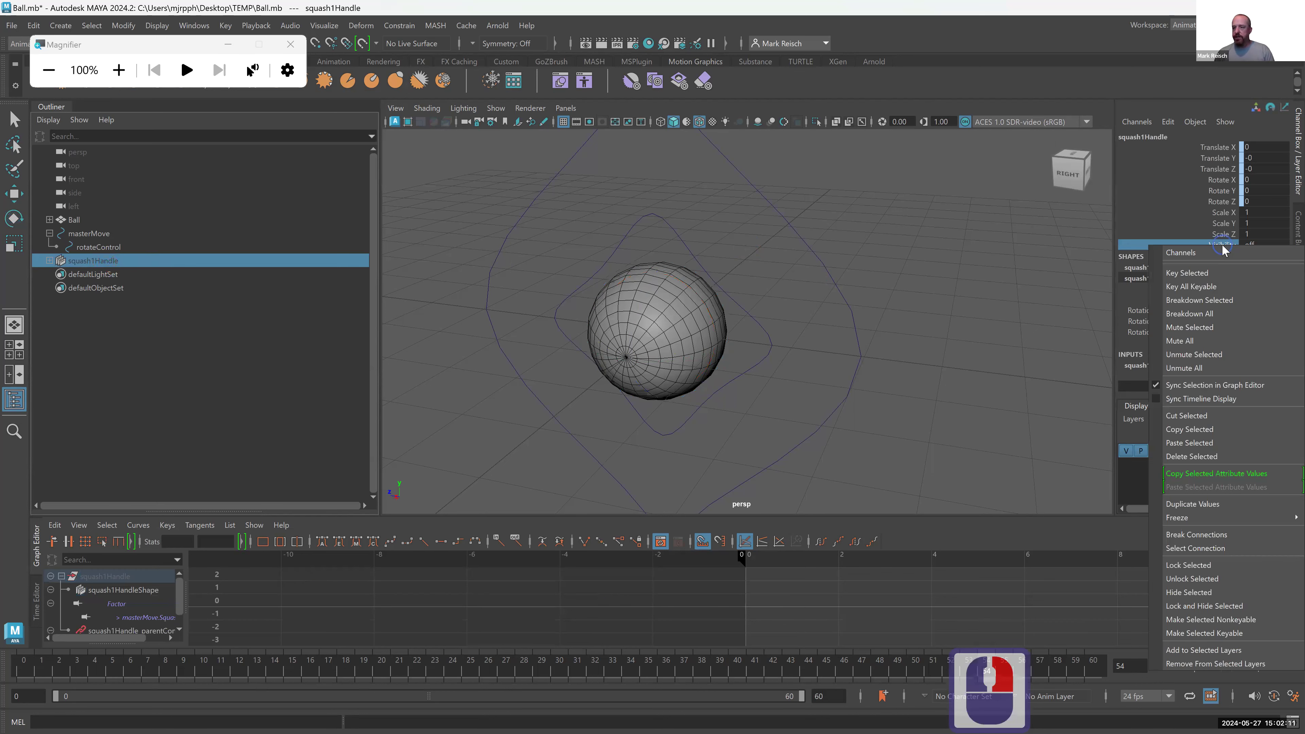
pyautogui.click(1227, 565)
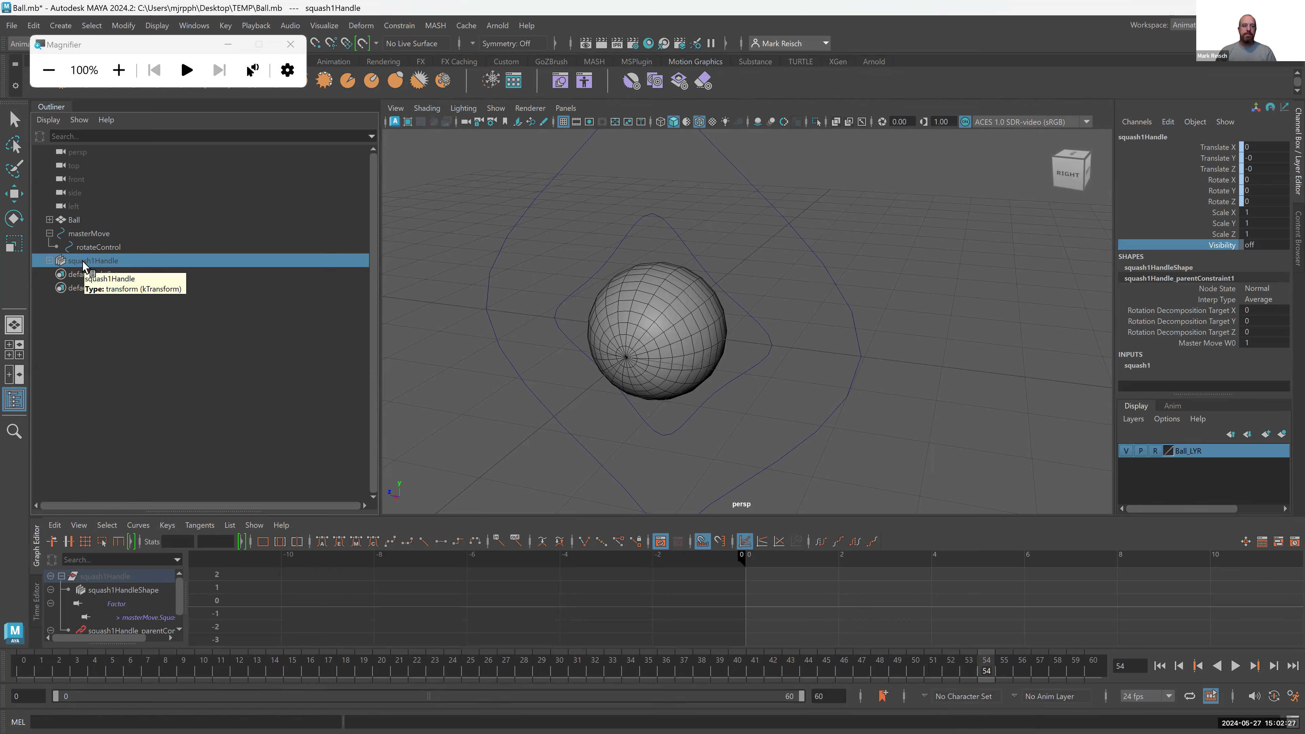
# - Narrow the Outliner to widen the viewport, and select rotateControl with the Rotate tool active
pyautogui.moveTo(379, 184); pyautogui.dragTo(149, 207)
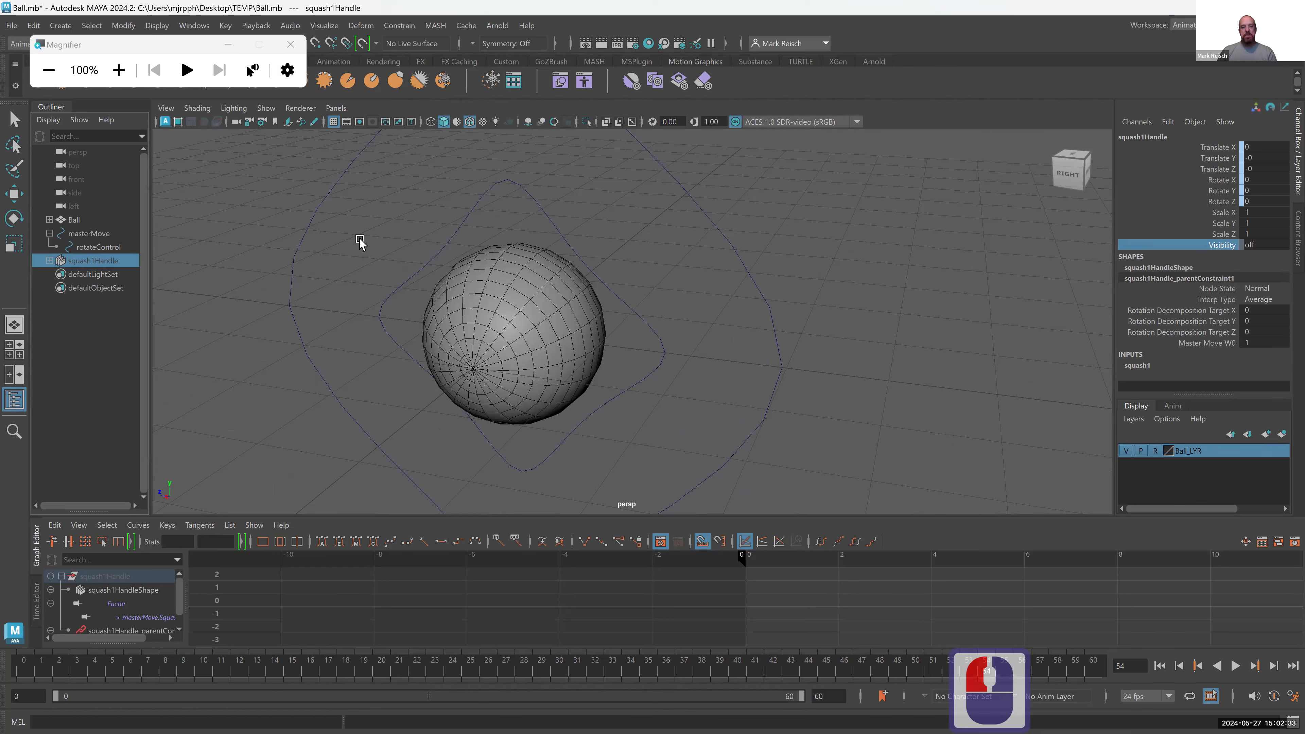
pyautogui.press('e')
pyautogui.click(474, 216)
pyautogui.click(464, 205)
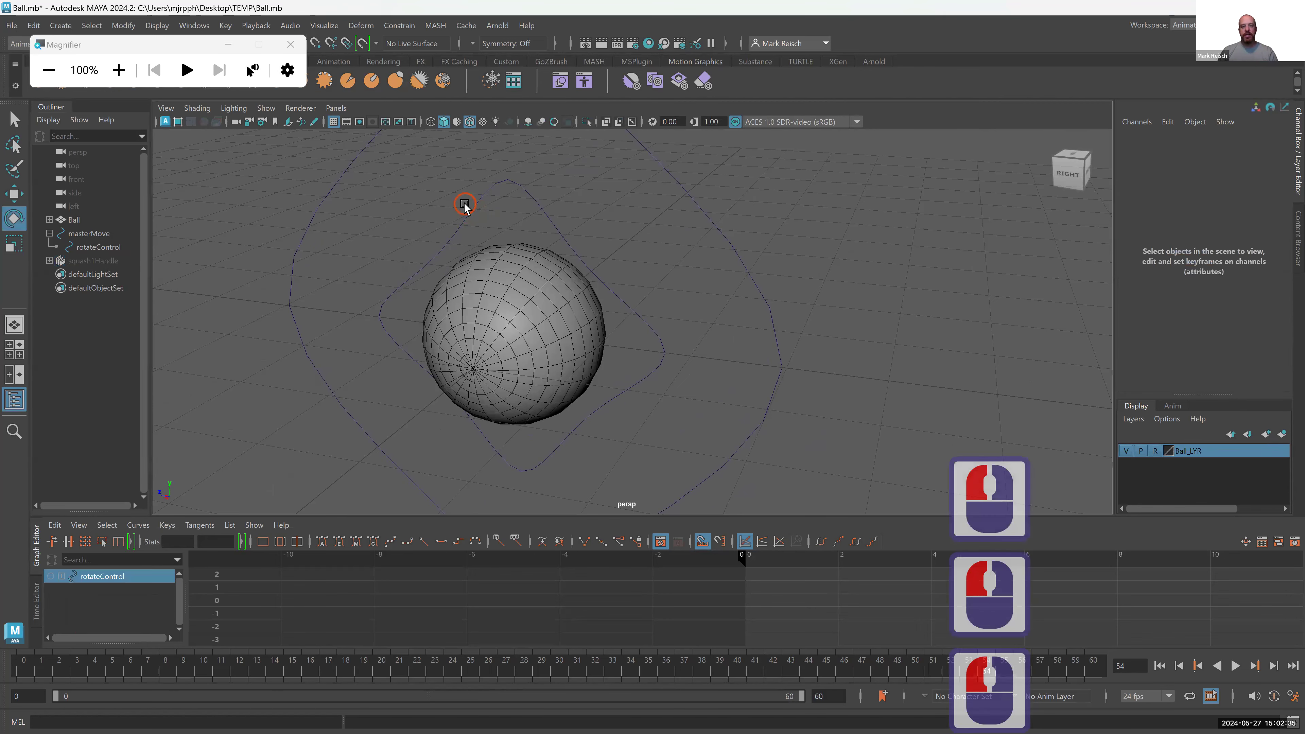
pyautogui.keyDown('alt'); pyautogui.moveTo(502, 232); pyautogui.dragTo(599, 224); pyautogui.keyUp('alt')
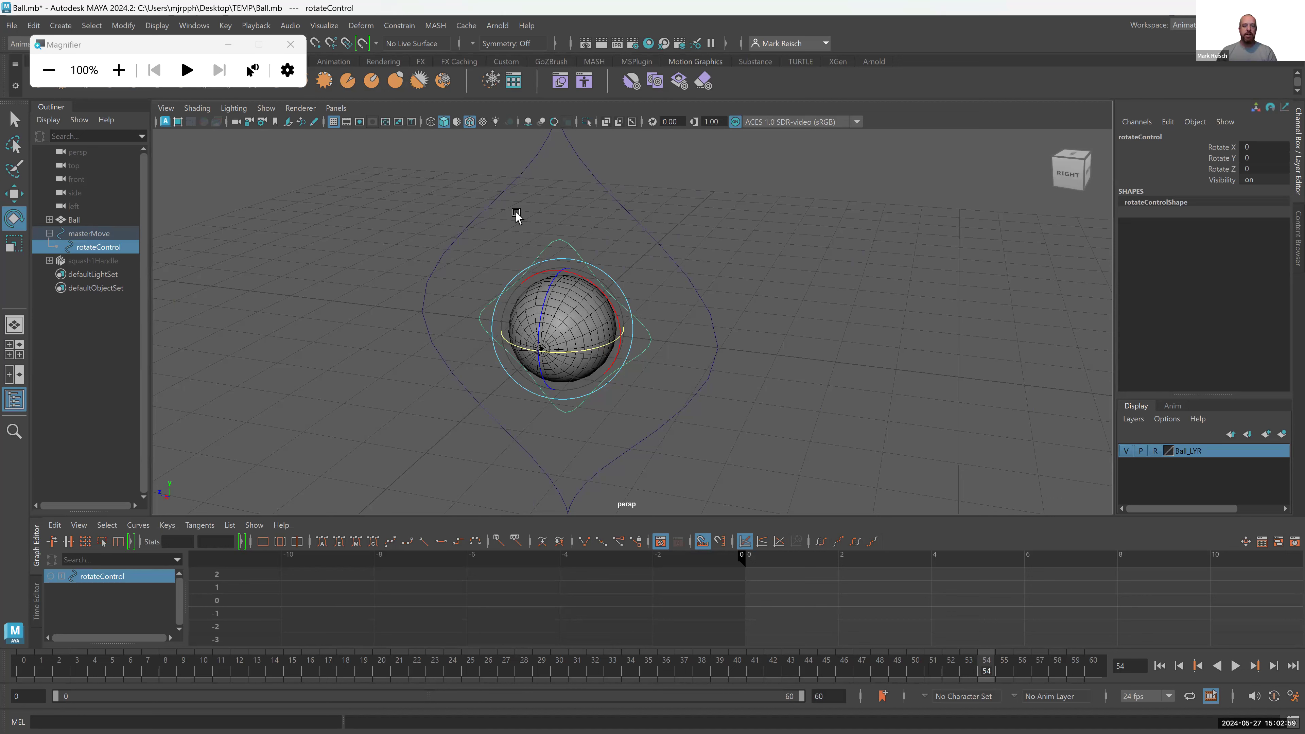
# - Check the viewport selection of the outer masterMove control curve around the ball, and clear the selection
pyautogui.moveTo(529, 245); pyautogui.dragTo(560, 259)
pyautogui.click(502, 212)
pyautogui.moveTo(502, 212); pyautogui.dragTo(447, 168)
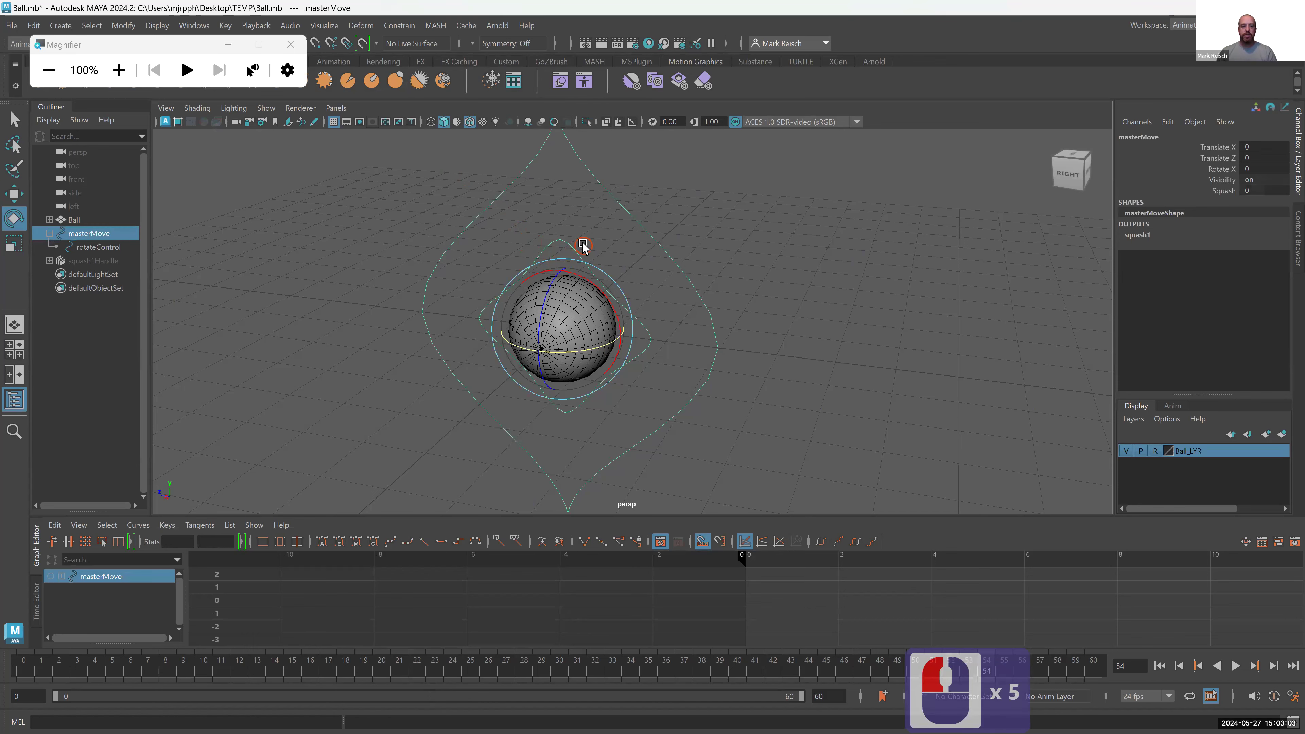
pyautogui.moveTo(581, 247); pyautogui.dragTo(639, 213)
pyautogui.click(635, 222)
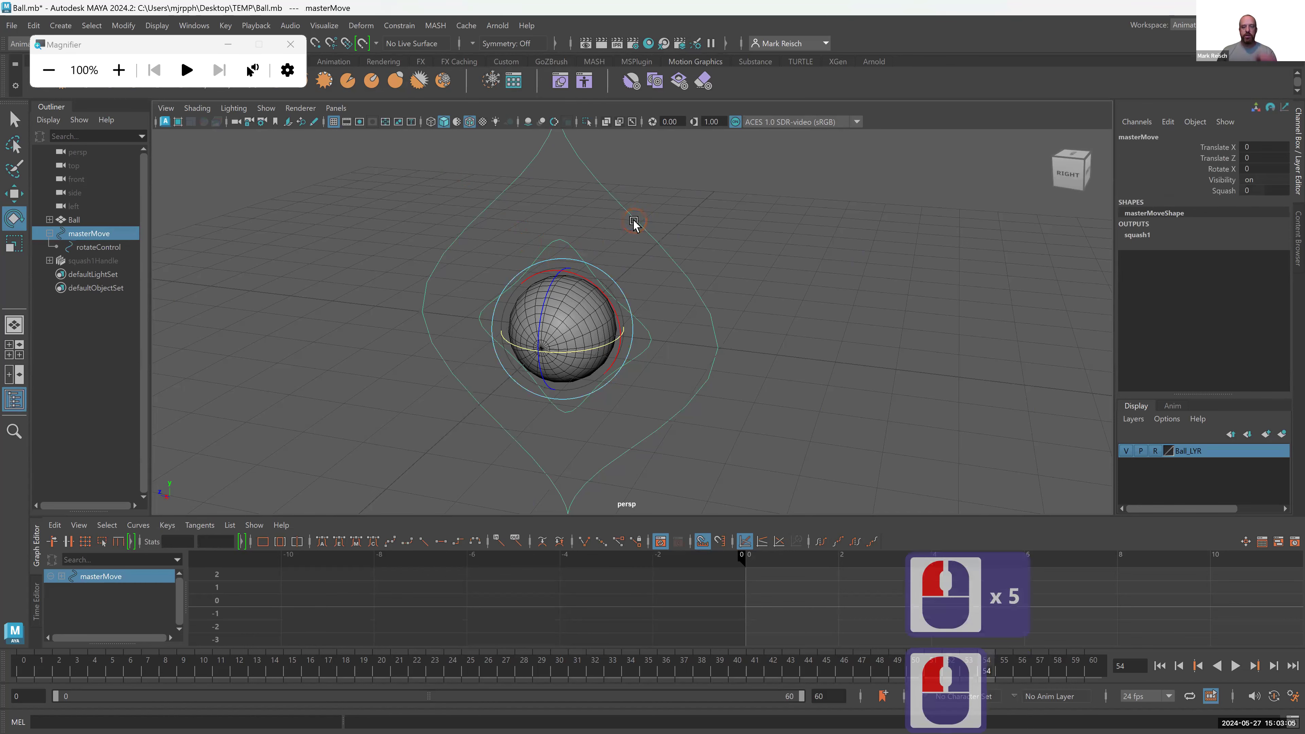
pyautogui.click(633, 237)
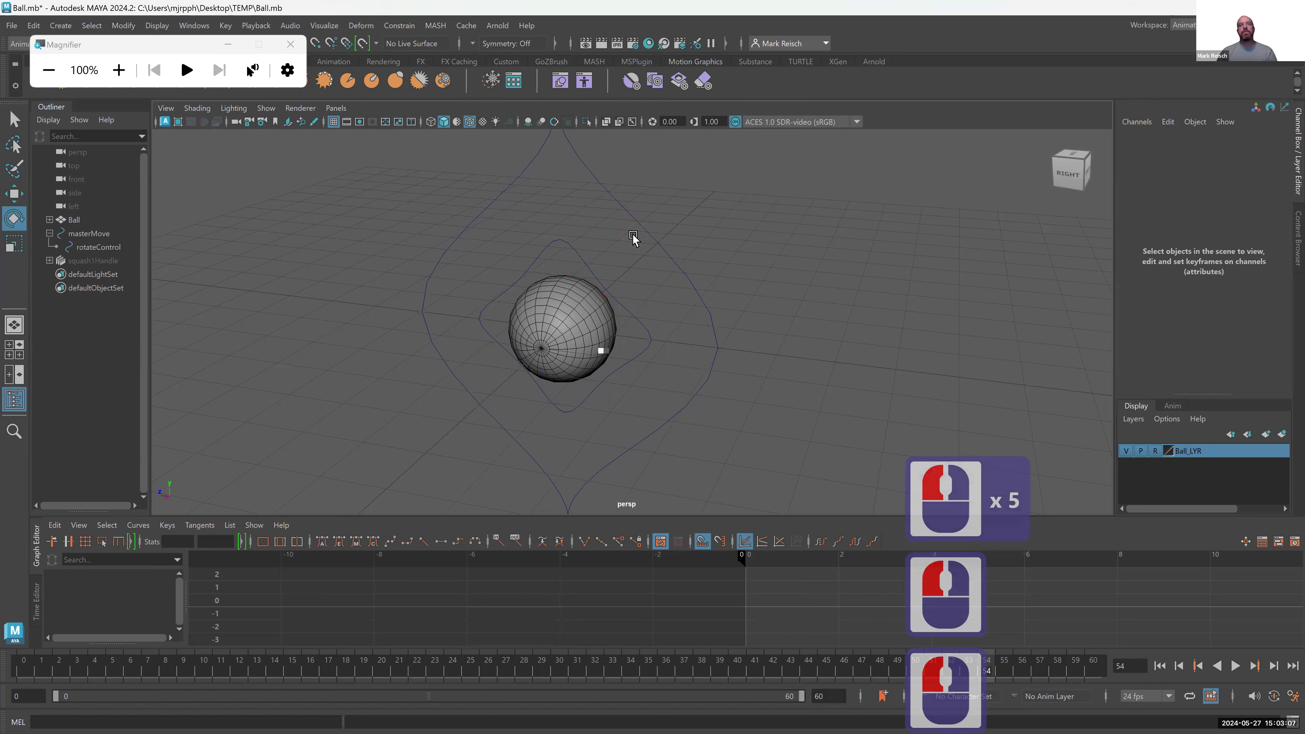
pyautogui.scroll(-2, 601, 351)
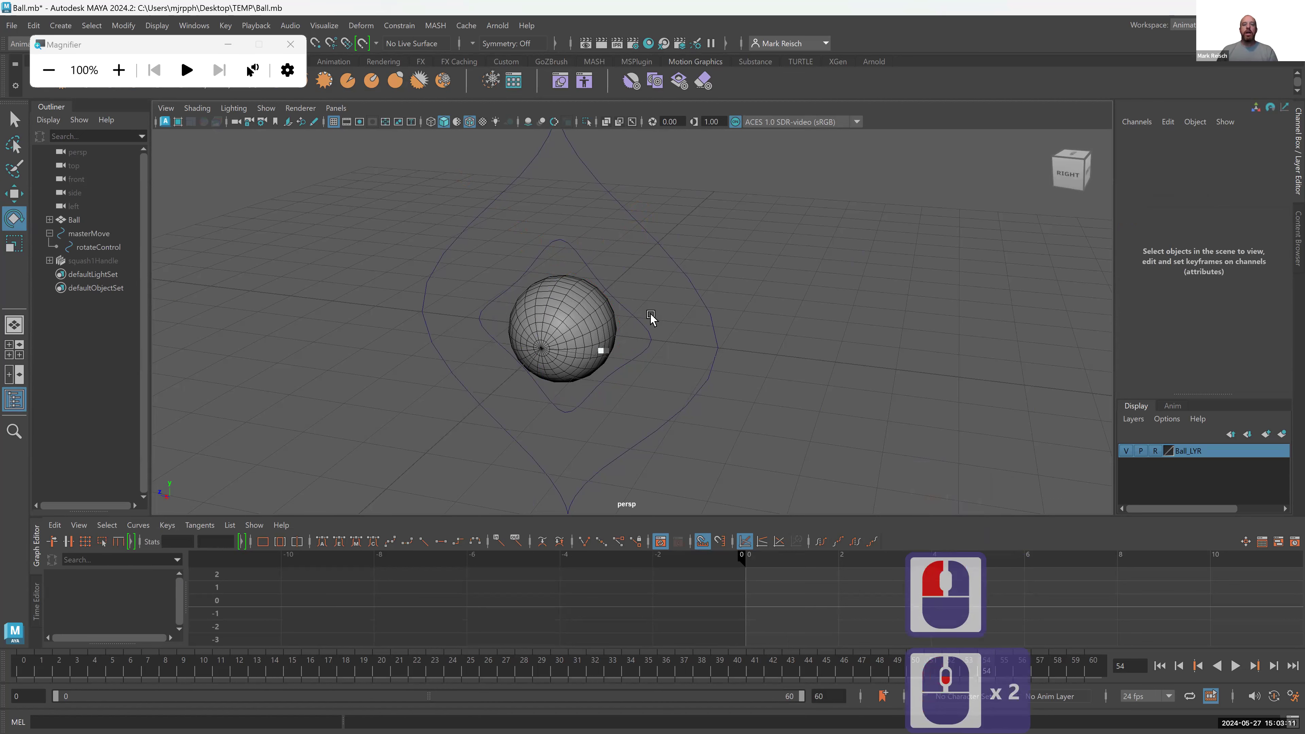
pyautogui.keyDown('alt'); pyautogui.moveTo(635, 232); pyautogui.dragTo(596, 249); pyautogui.keyUp('alt')
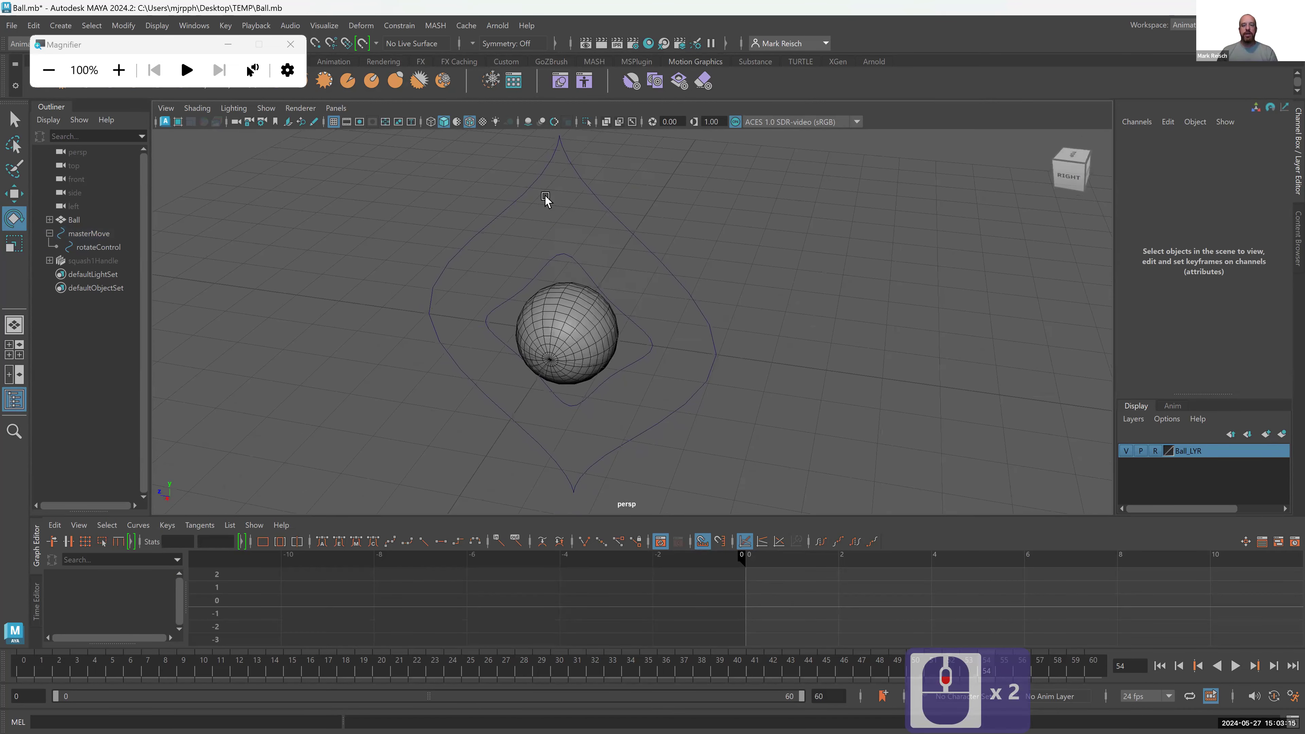
pyautogui.keyDown('alt'); pyautogui.click(585, 231); pyautogui.keyUp('alt')
pyautogui.keyDown('alt'); pyautogui.rightClick(588, 236); pyautogui.keyUp('alt')
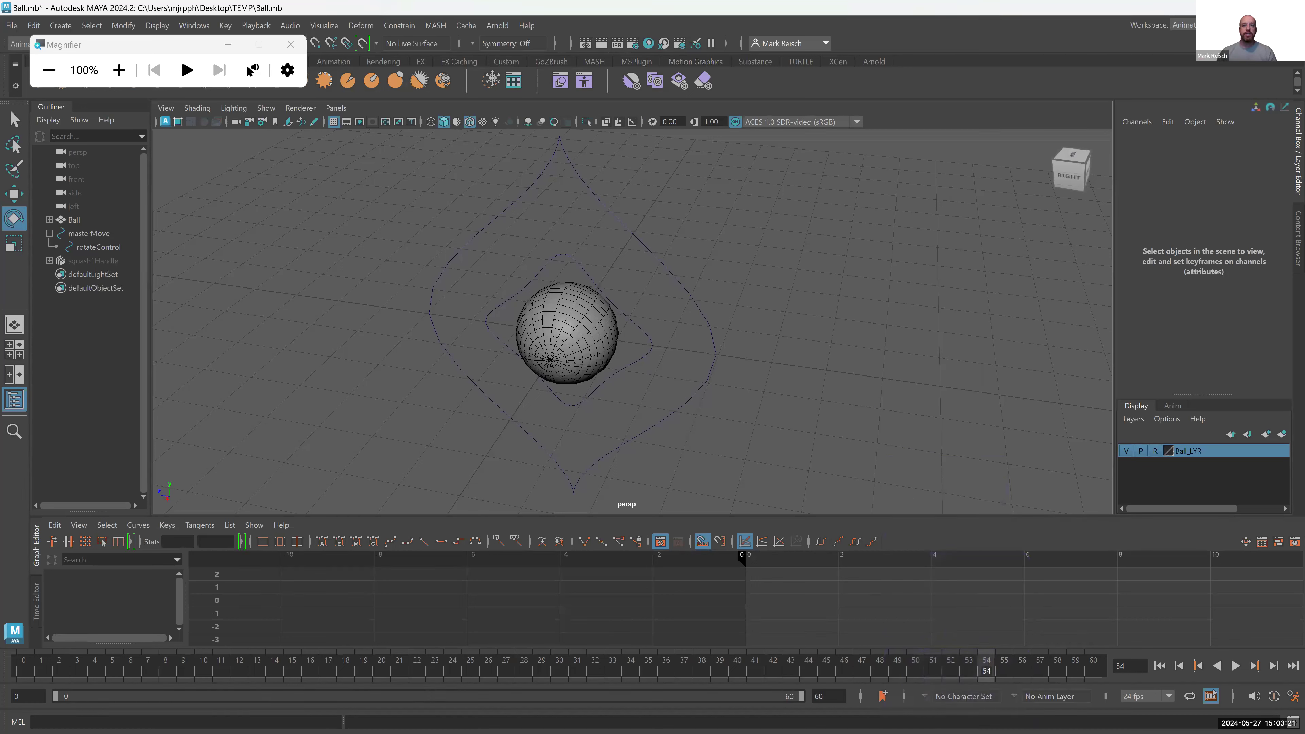
# - Select masterMove, switch to the General workspace, and display the masterMoveShape attributes in the Attribute Editor
pyautogui.moveTo(578, 219)
pyautogui.mouseDown()
pyautogui.moveTo(633, 197)
pyautogui.moveTo(577, 204)
pyautogui.moveTo(572, 222)
pyautogui.mouseUp()
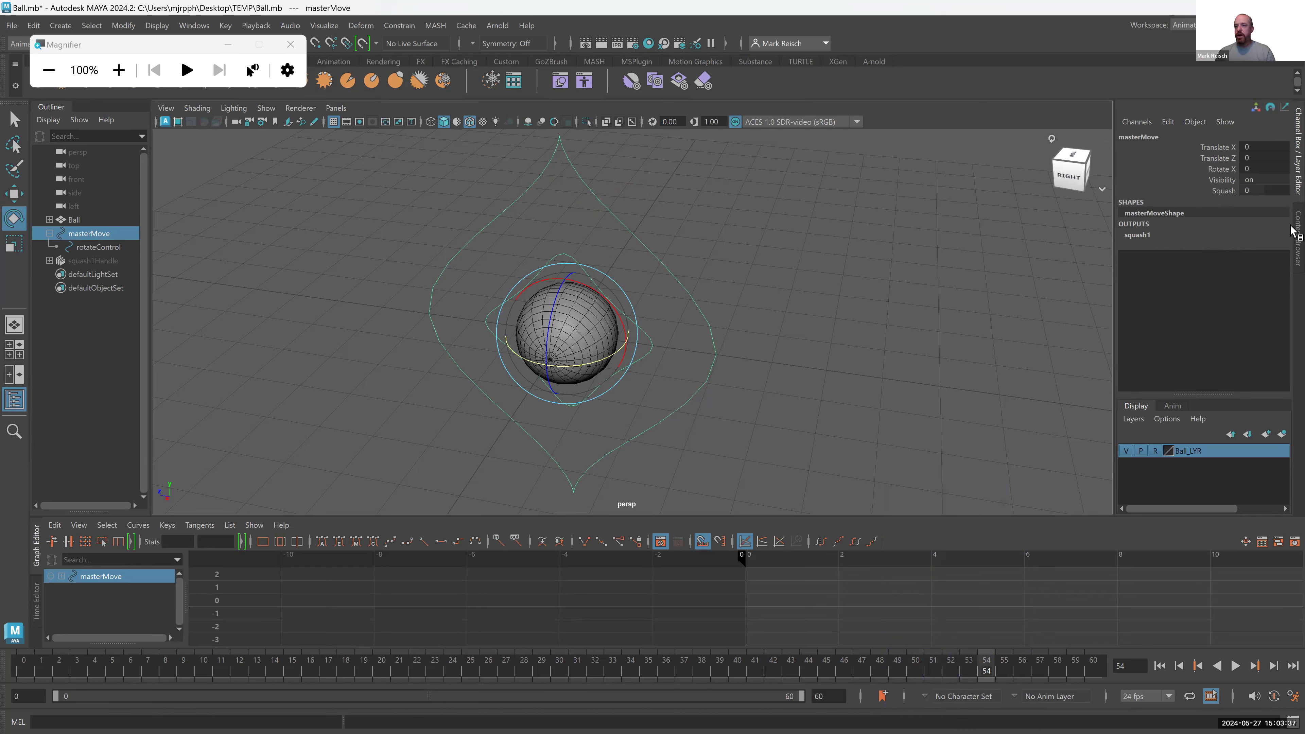
pyautogui.click(1182, 25)
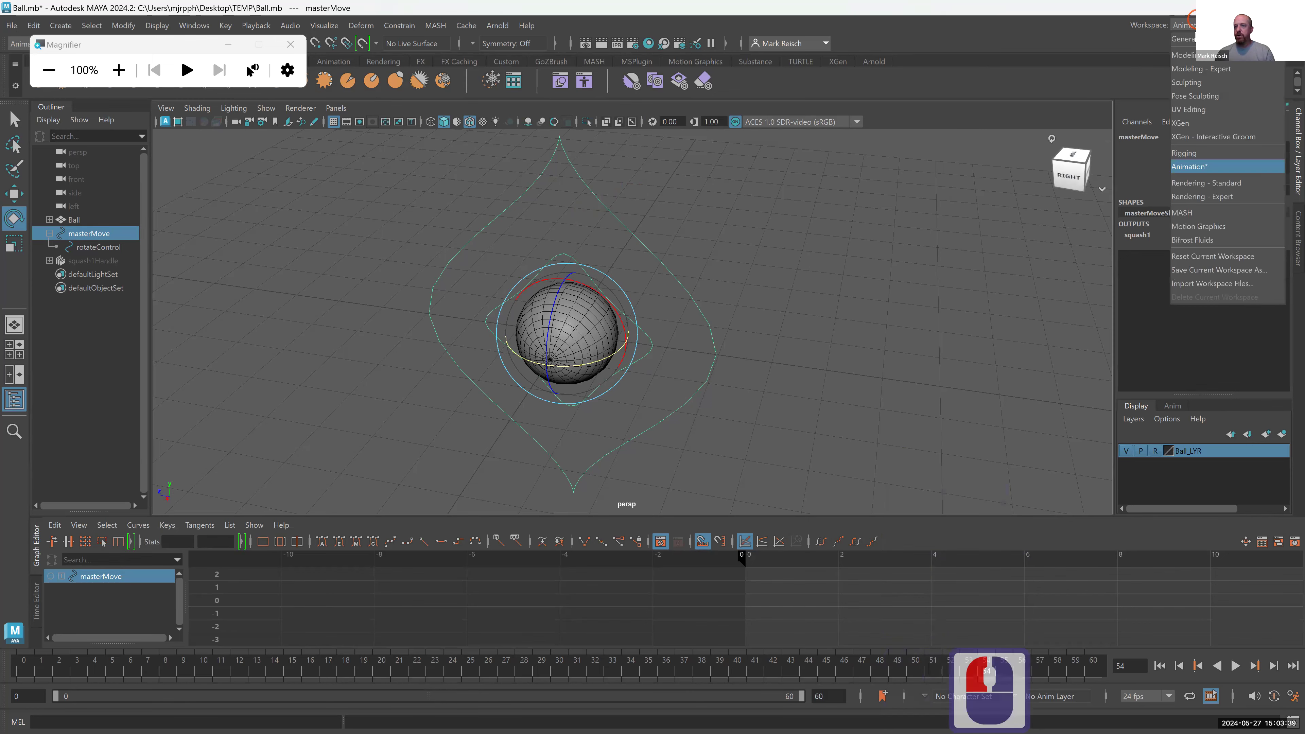
pyautogui.click(1253, 225)
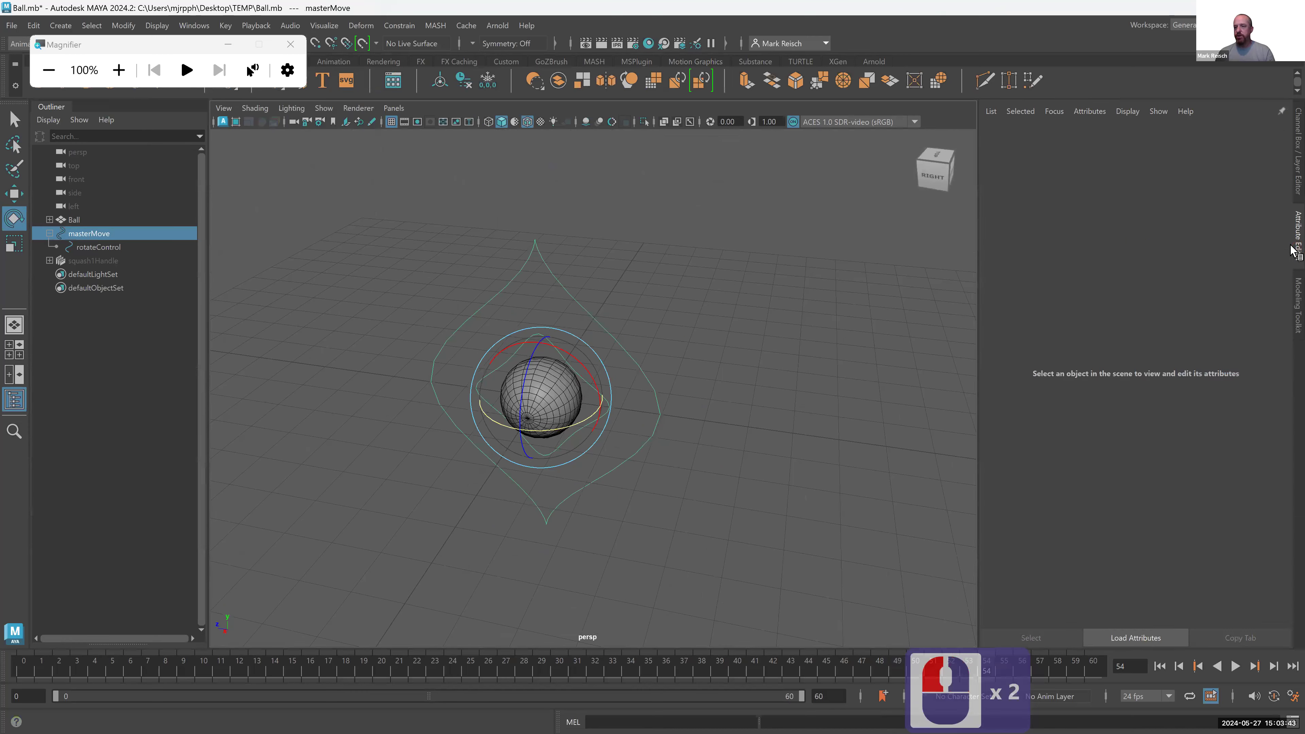
pyautogui.click(1291, 251)
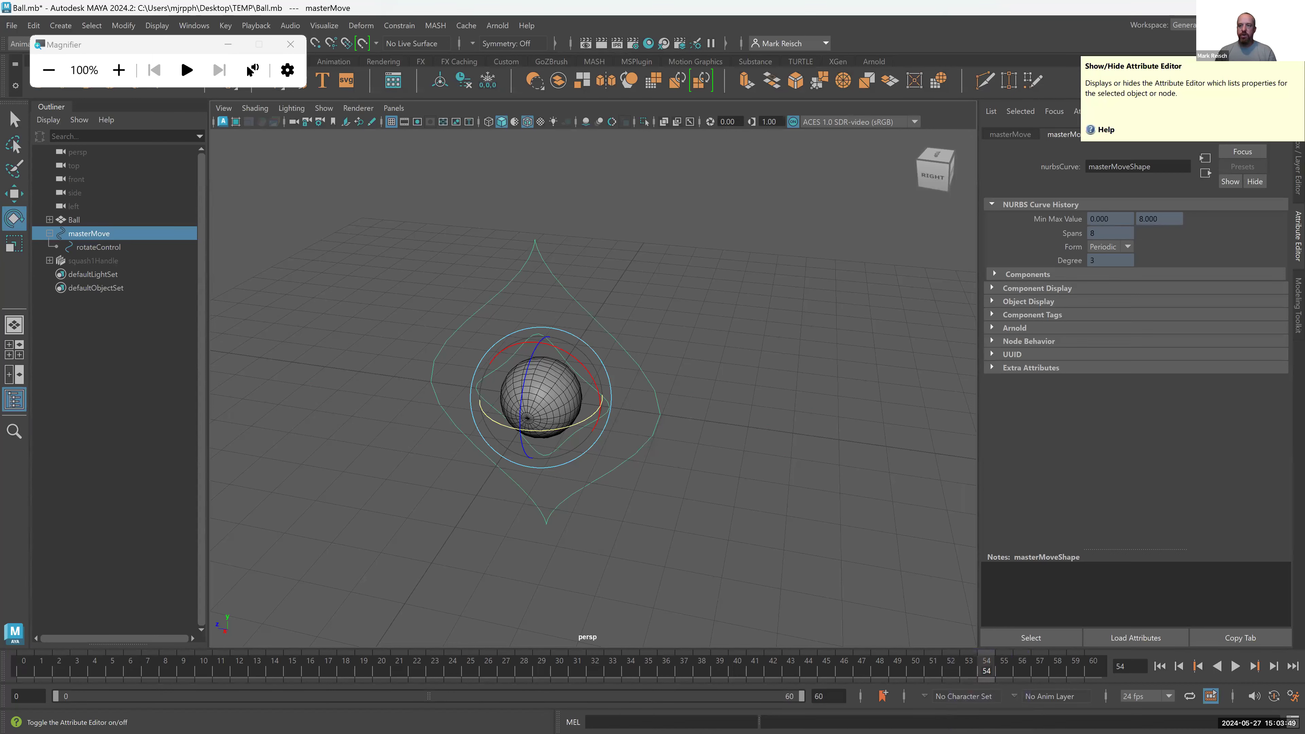
pyautogui.click(1268, 43)
pyautogui.click(1269, 43)
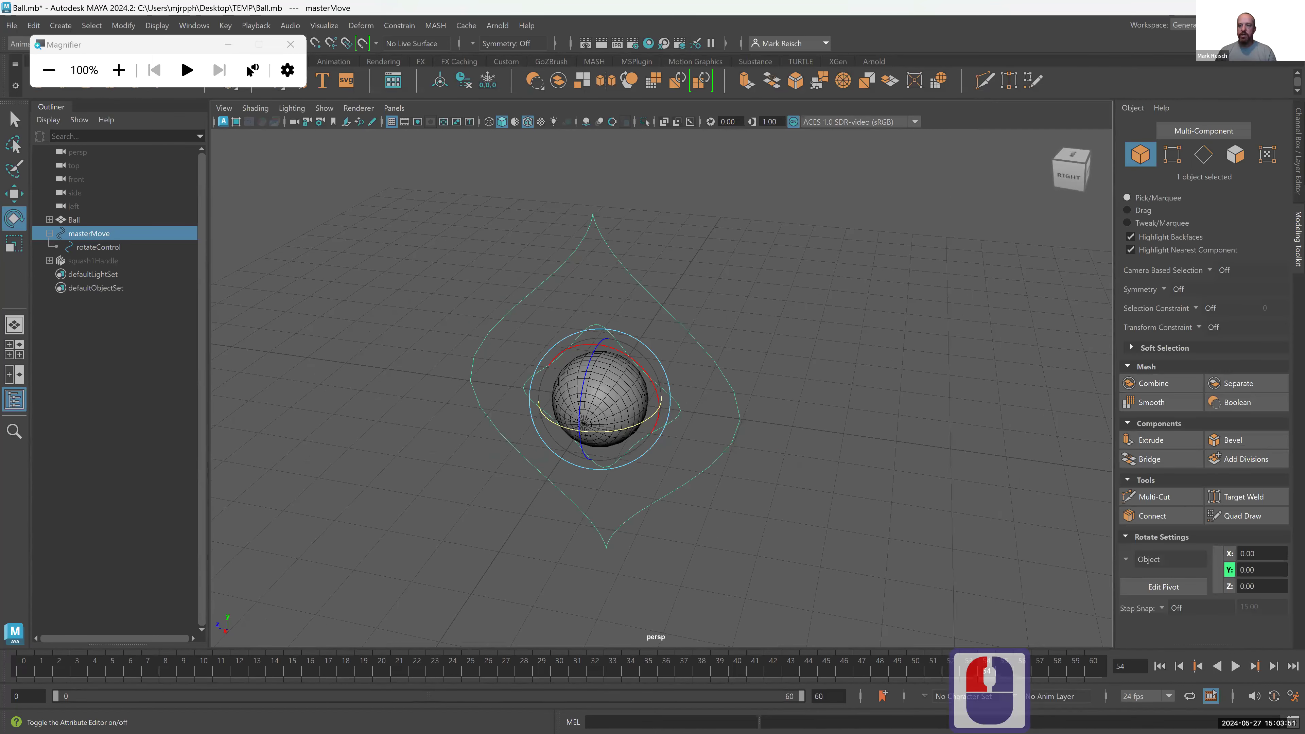
pyautogui.click(1269, 43)
pyautogui.click(1268, 43)
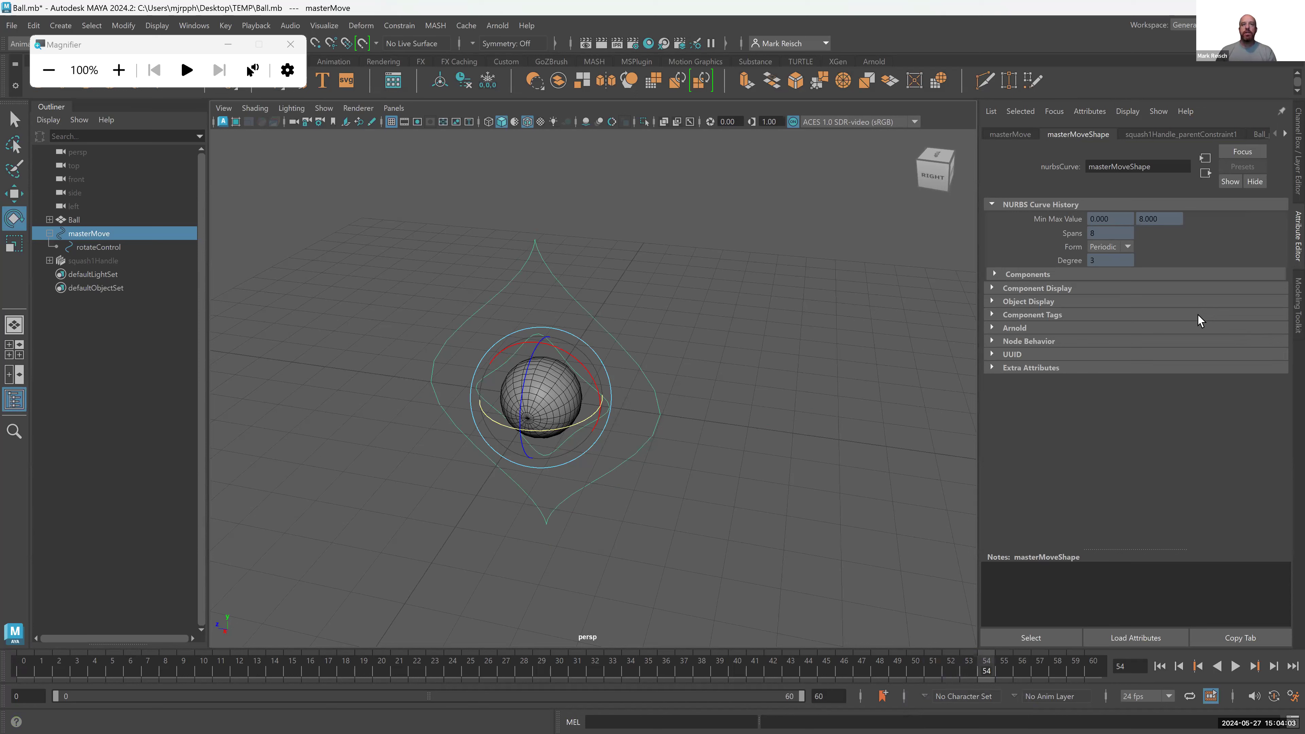
# - Enable drawing overrides on masterMoveShape, set its override color to RGB yellow, and clear the selection
pyautogui.click(992, 302)
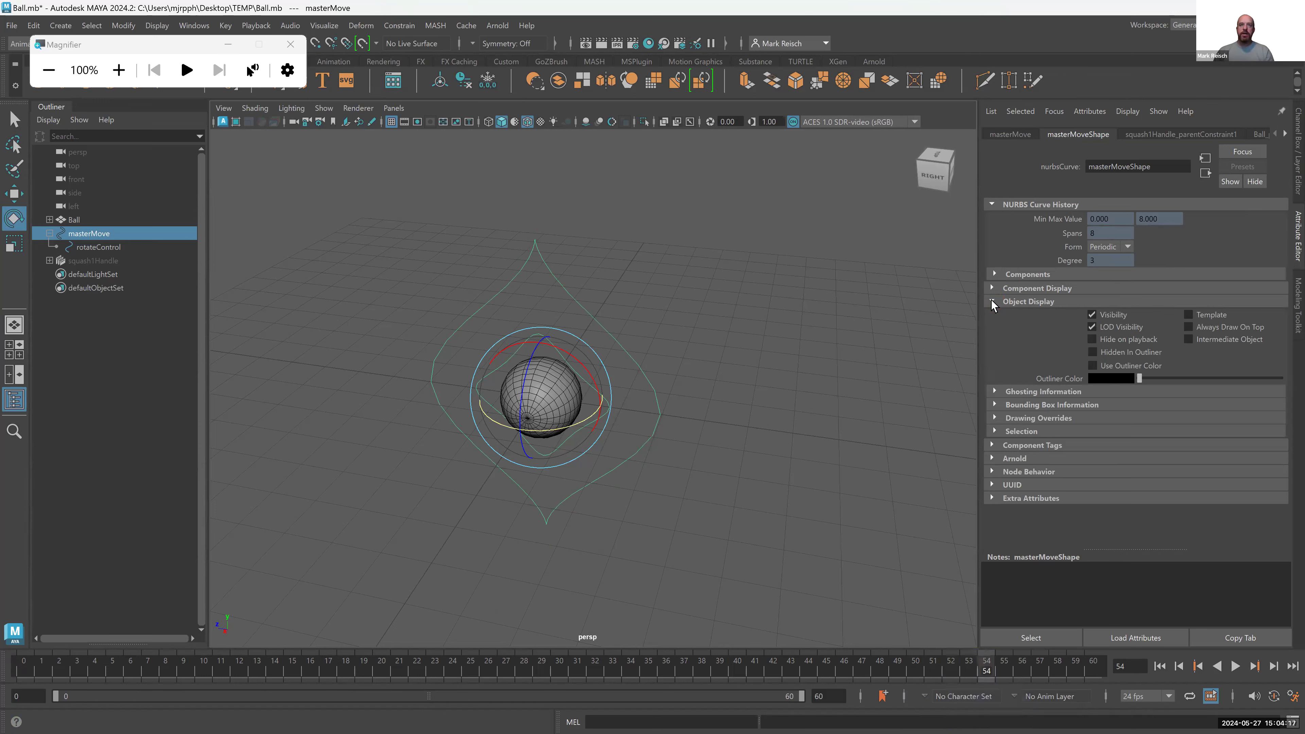
pyautogui.click(994, 418)
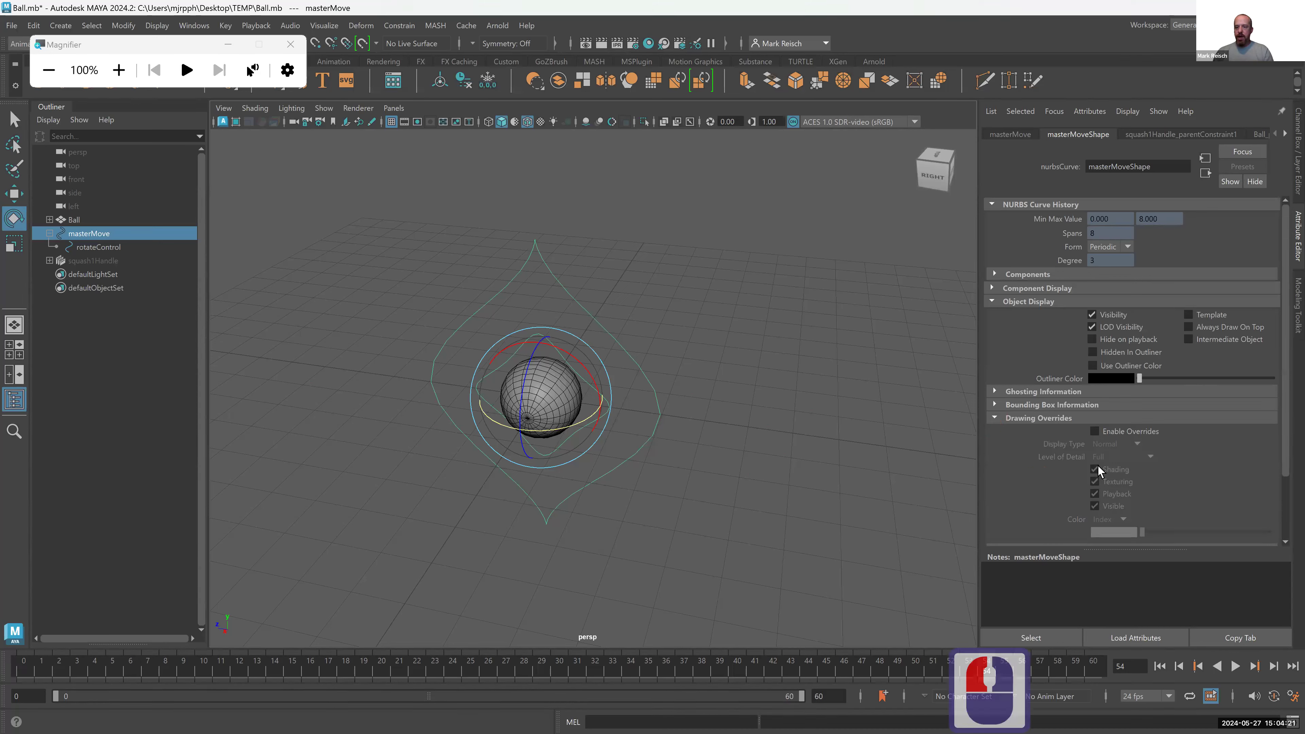
pyautogui.click(1096, 432)
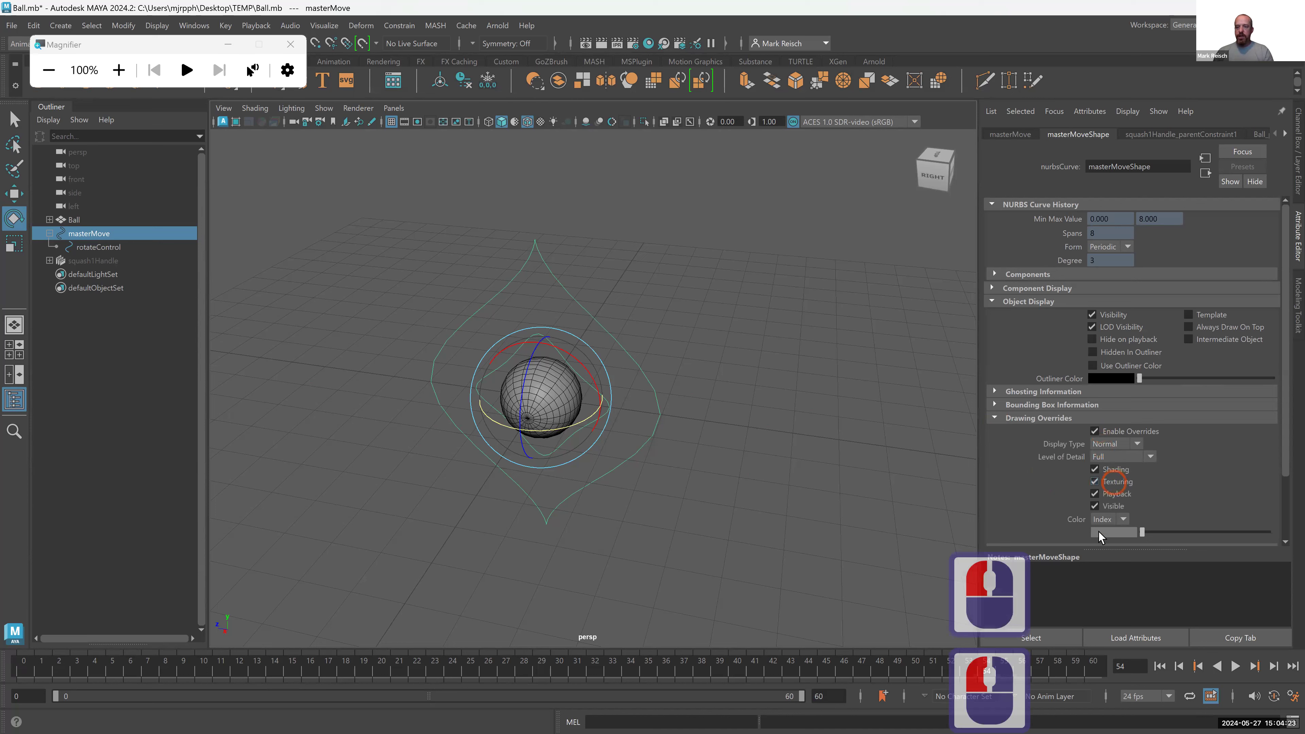
pyautogui.click(1111, 519)
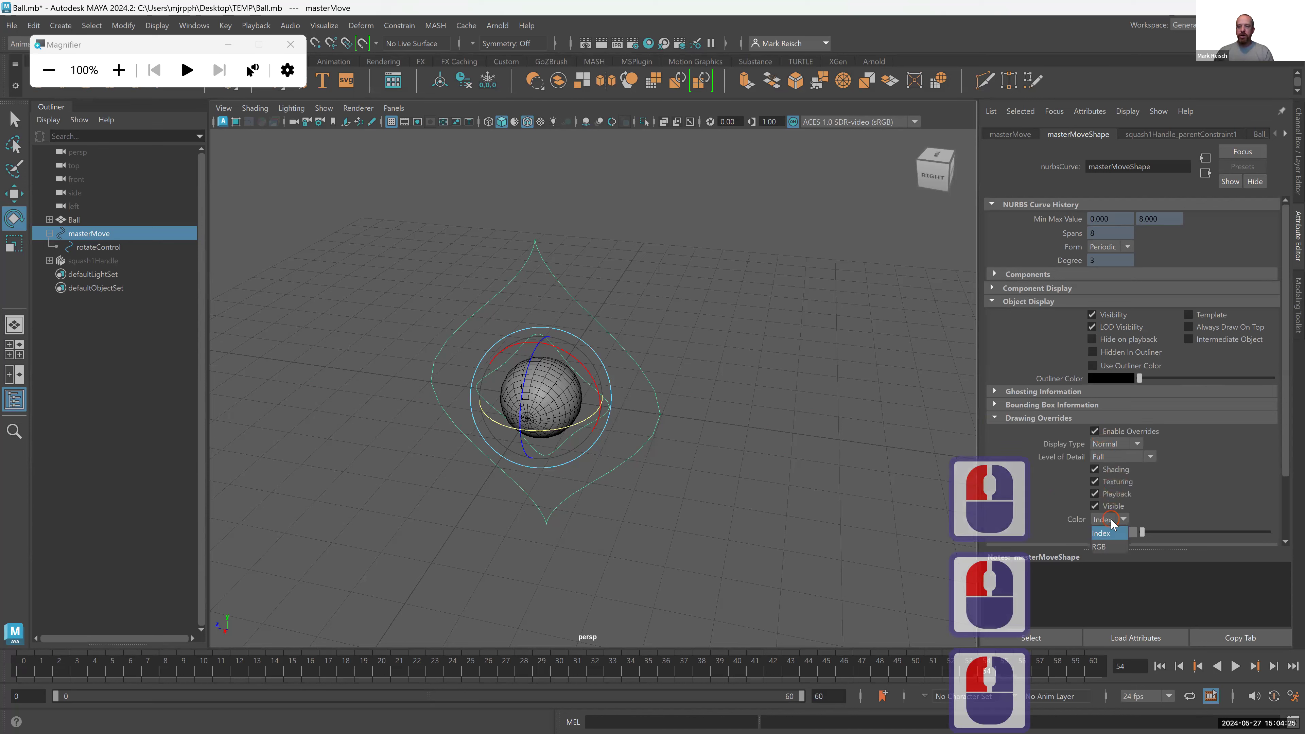
pyautogui.click(1106, 536)
pyautogui.scroll(-4, 1105, 532)
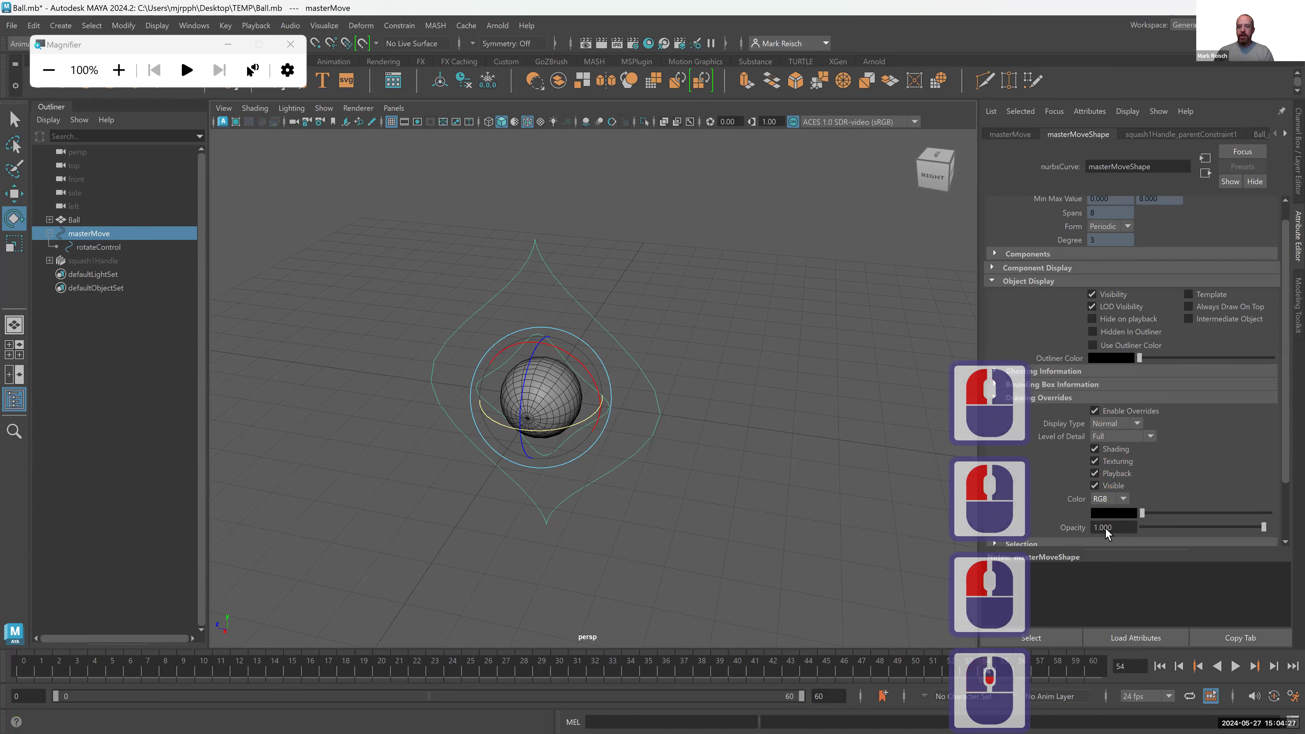
pyautogui.click(1115, 451)
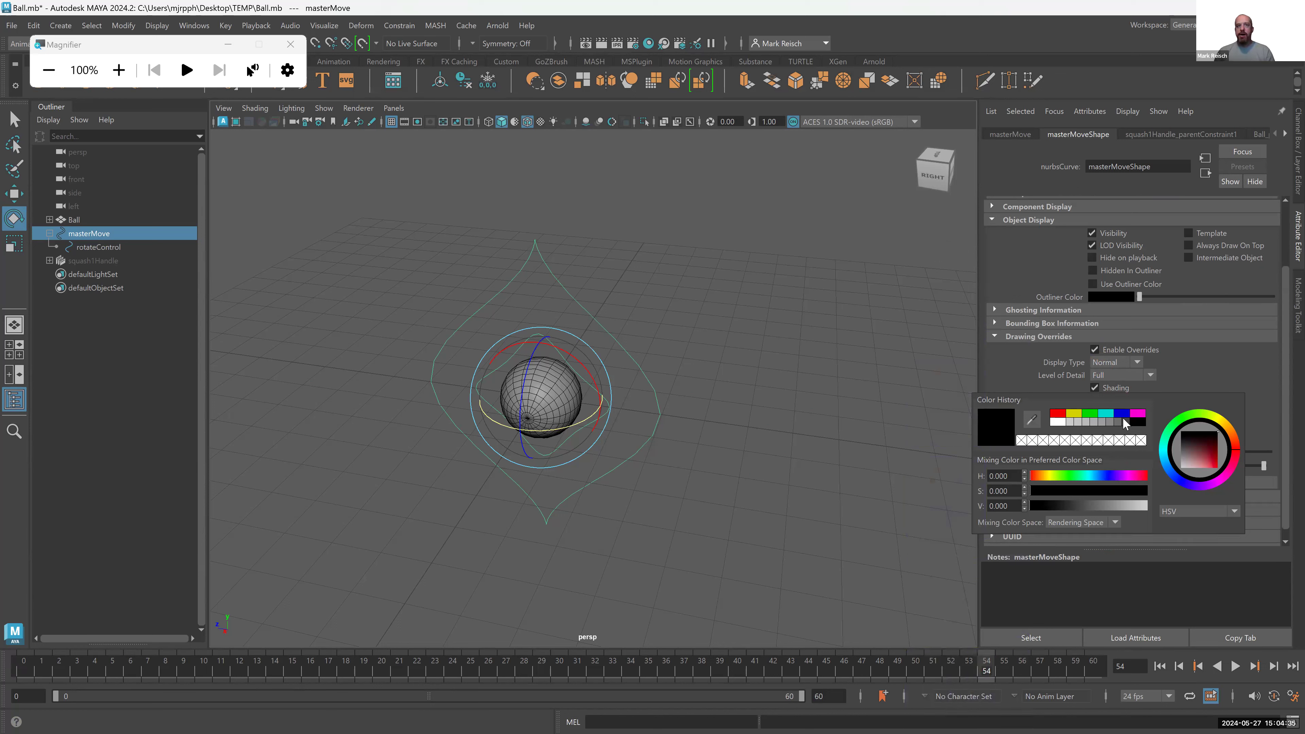
pyautogui.click(1075, 414)
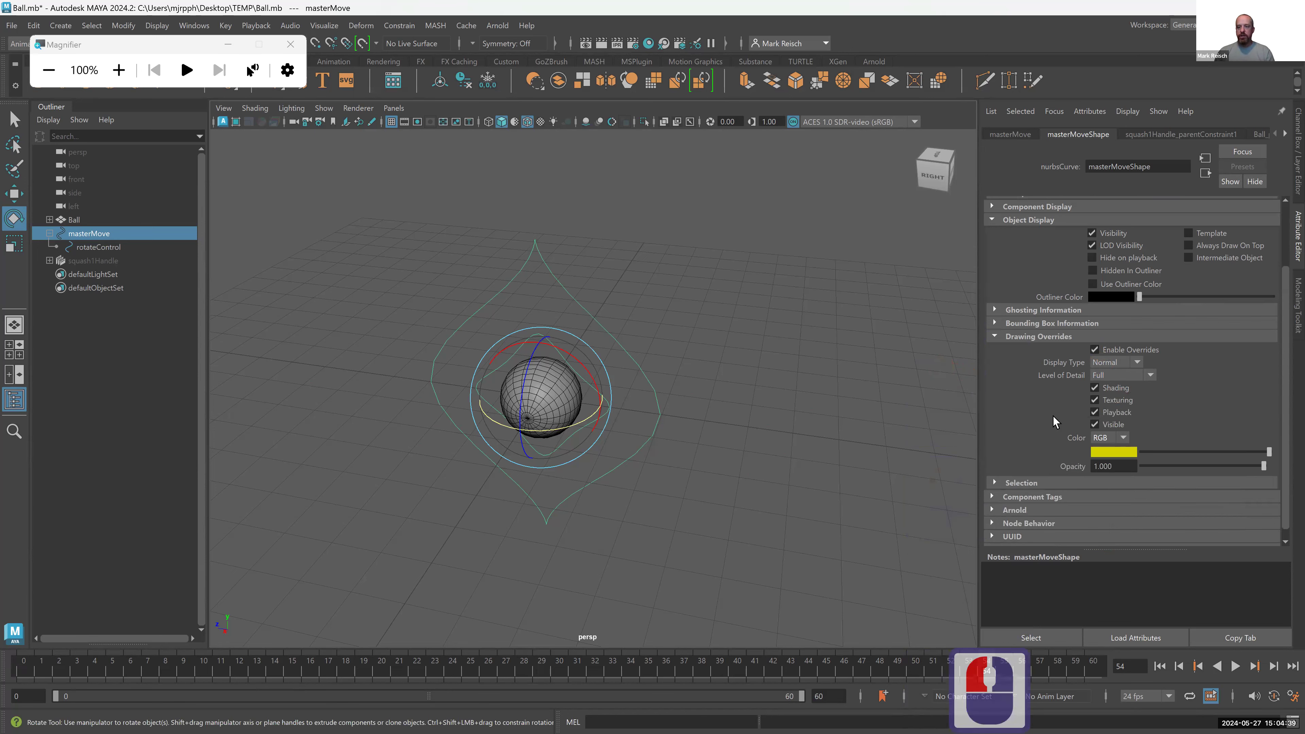
pyautogui.click(763, 381)
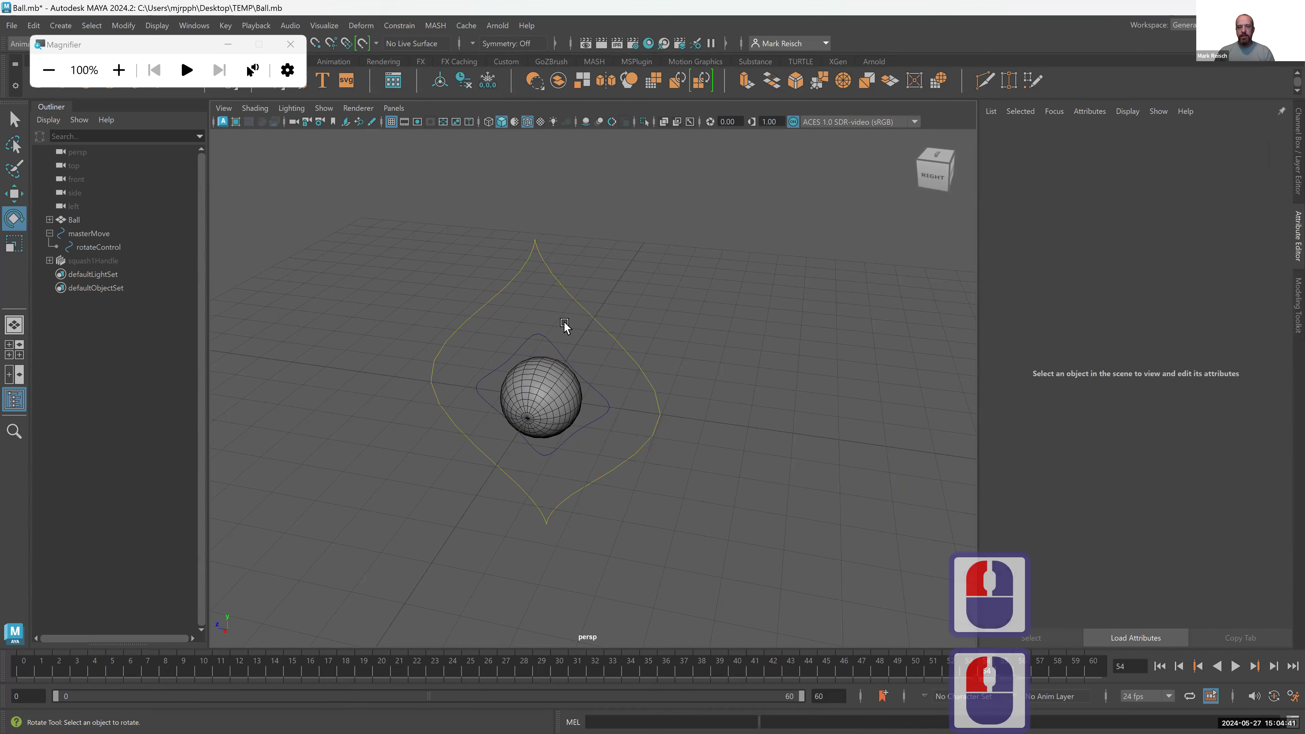
# - Enable drawing overrides on rotateControlShape, set its override color to RGB red, and clear the selection
pyautogui.click(524, 337)
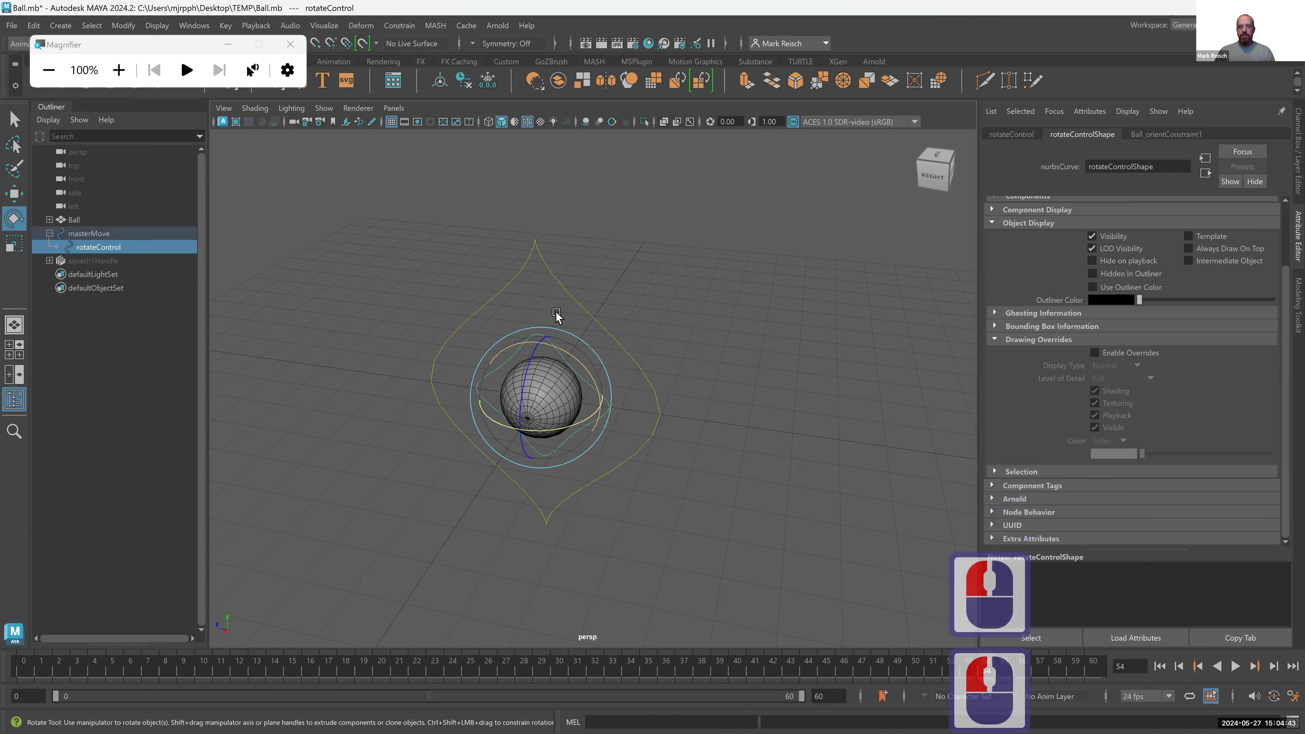
pyautogui.click(1119, 352)
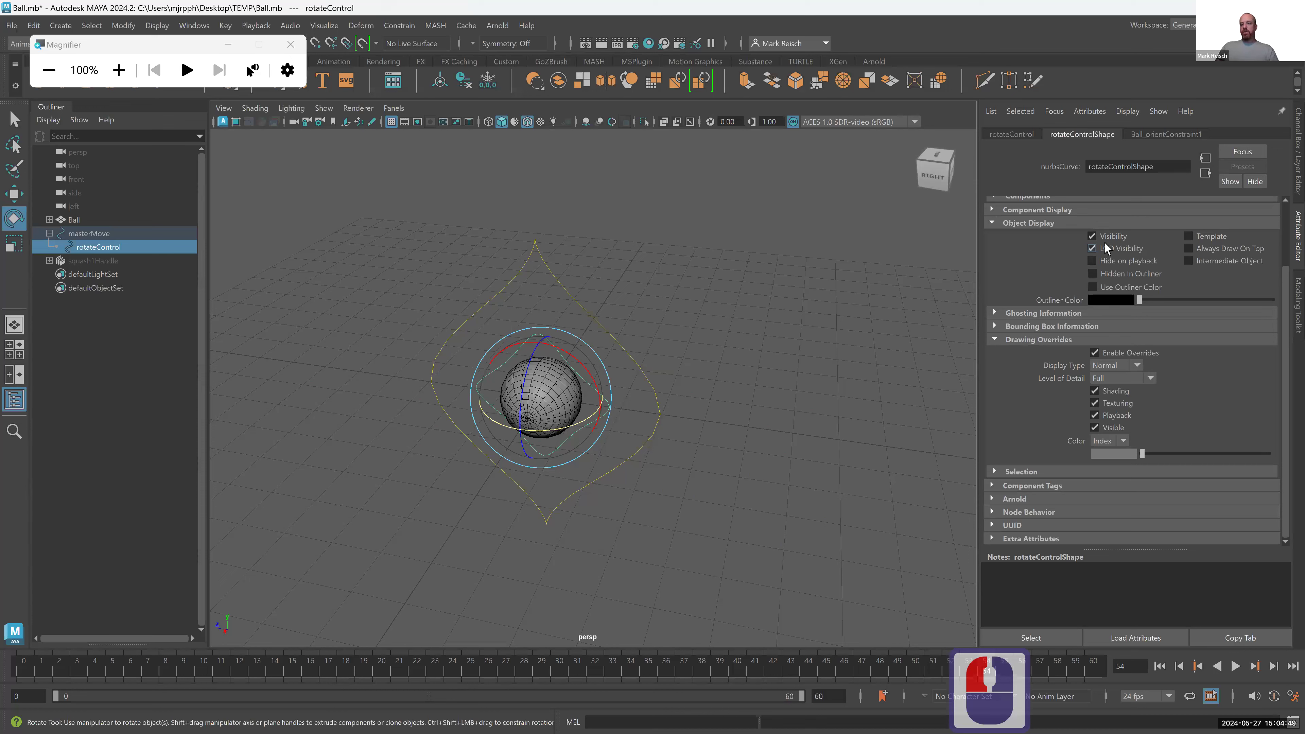
pyautogui.click(1105, 444)
pyautogui.click(1109, 466)
pyautogui.click(1108, 456)
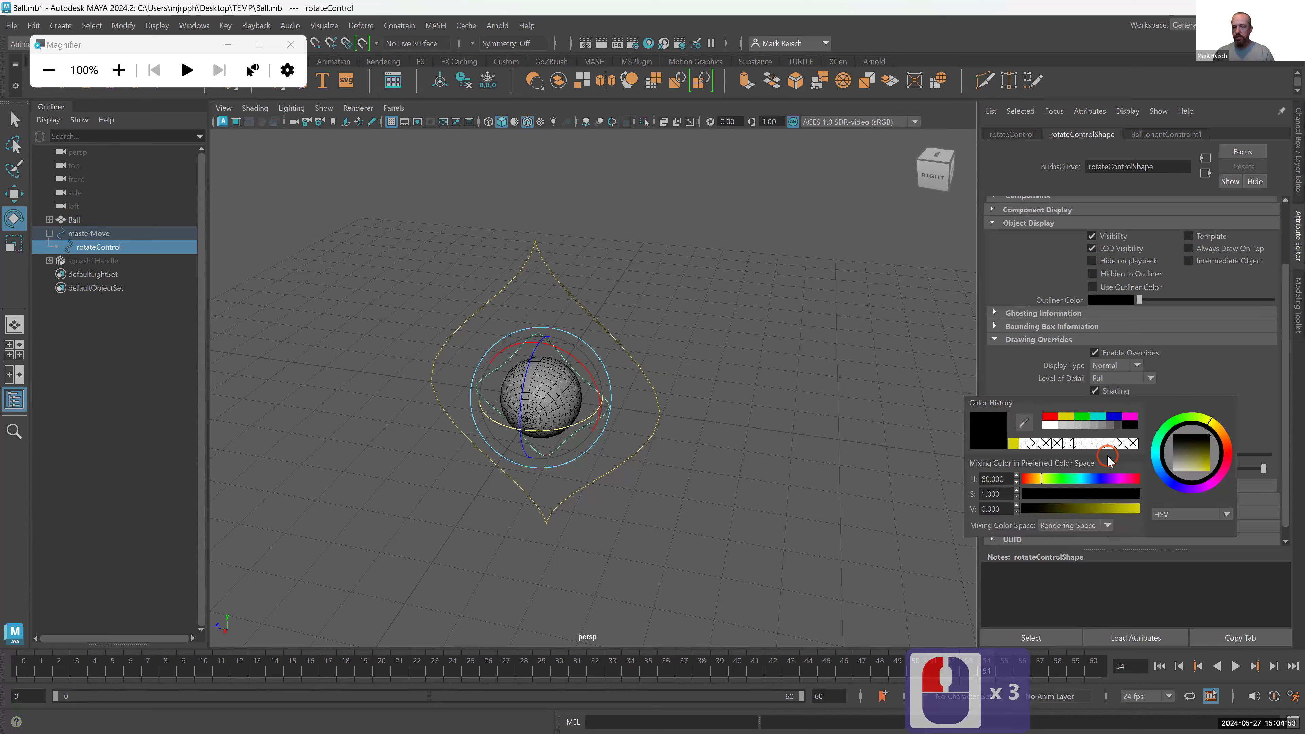
pyautogui.click(1051, 416)
pyautogui.click(927, 365)
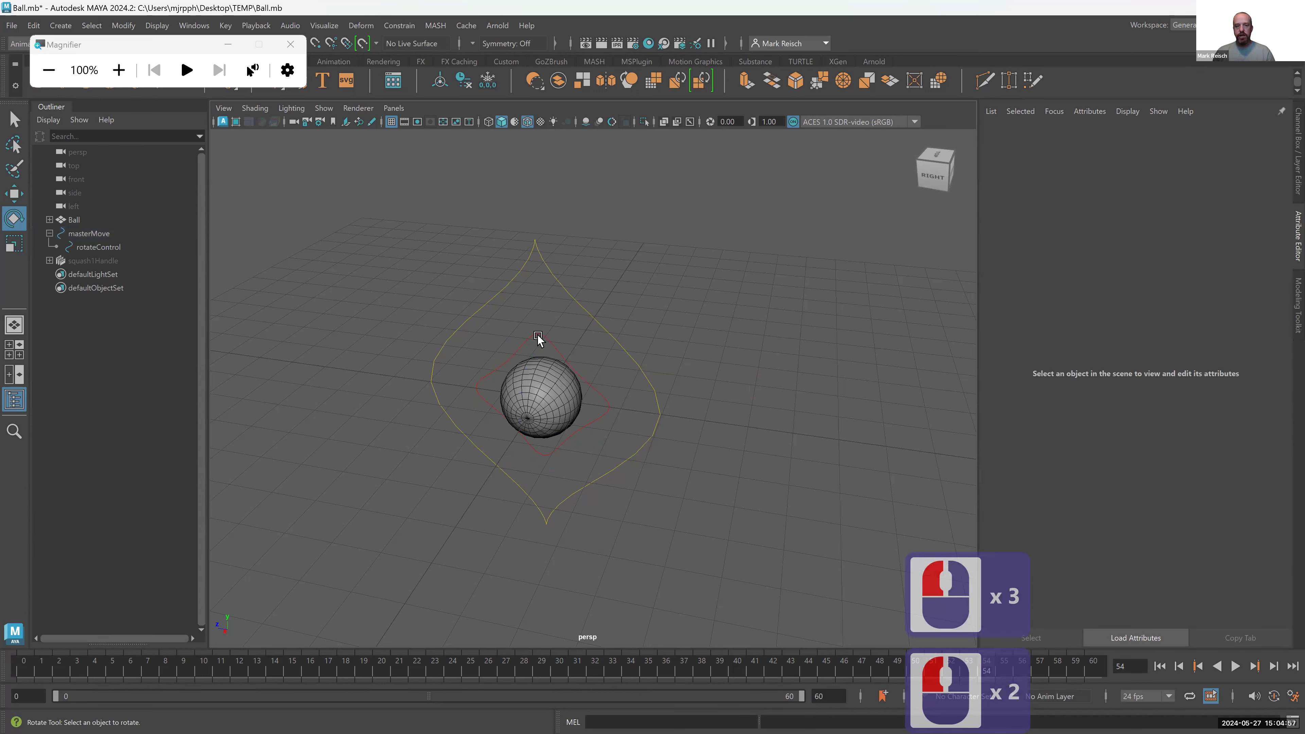
pyautogui.keyDown('alt'); pyautogui.moveTo(623, 397); pyautogui.dragTo(664, 303); pyautogui.keyUp('alt')
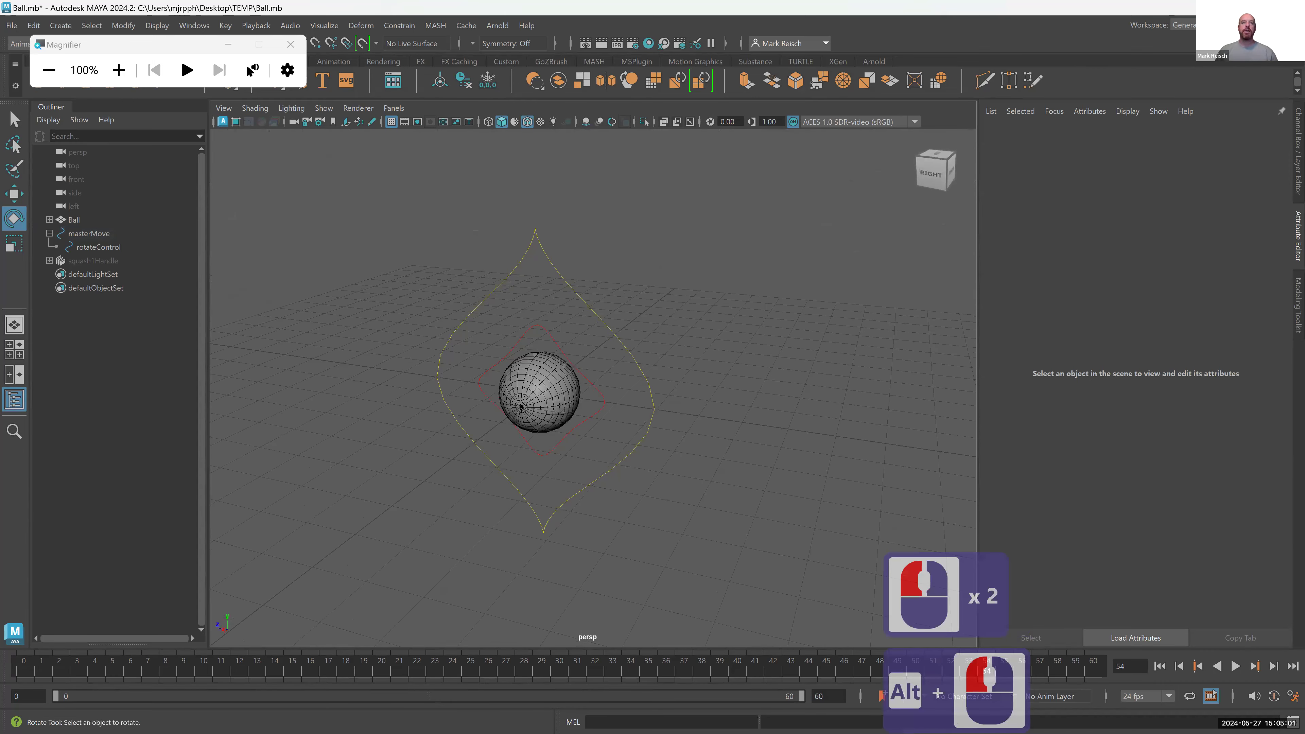
pyautogui.scroll(-3, 593, 388)
pyautogui.scroll(-3, 593, 388)
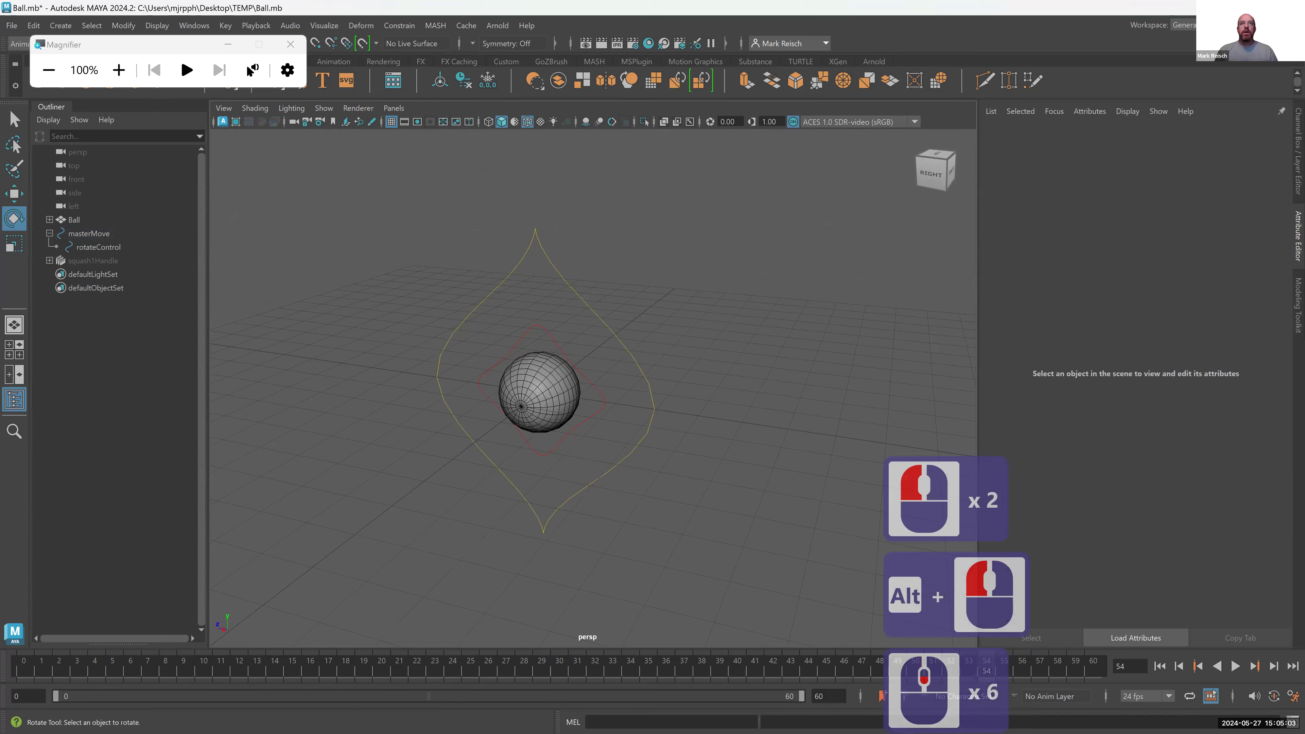
pyautogui.scroll(-3, 593, 388)
pyautogui.scroll(-1, 429, 385)
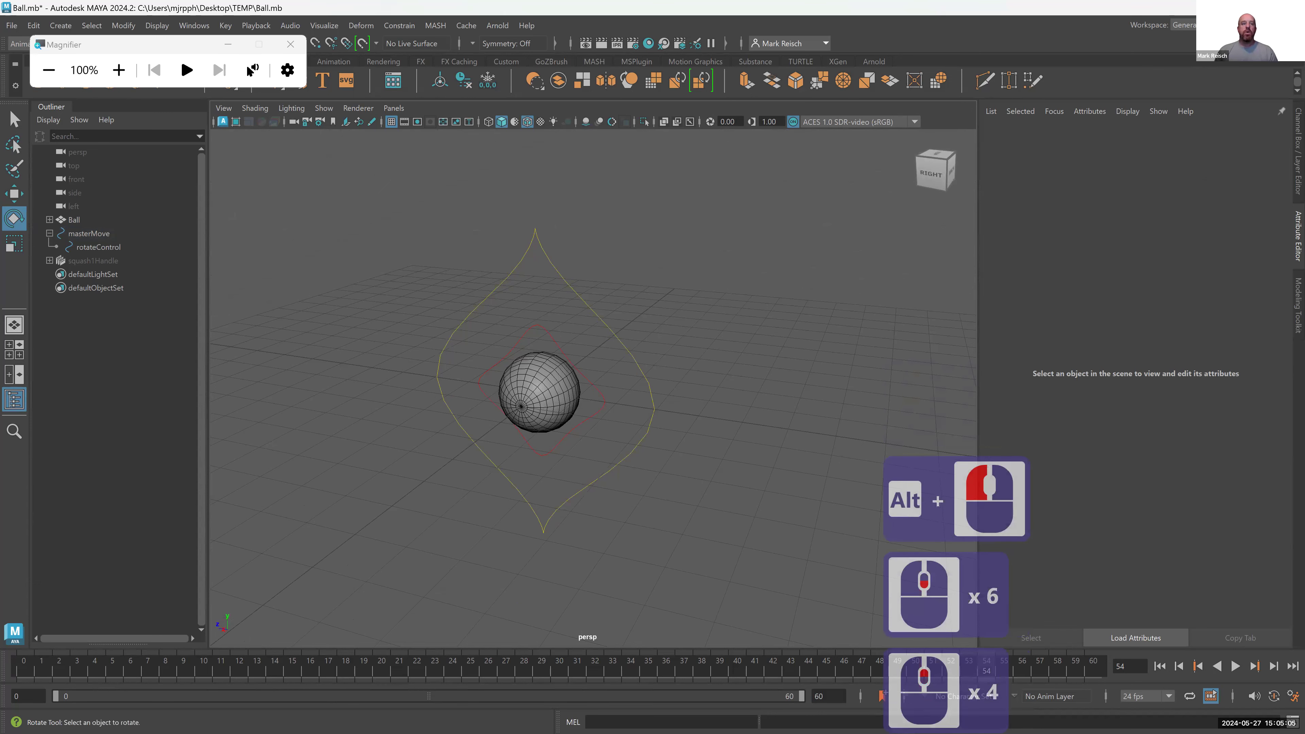
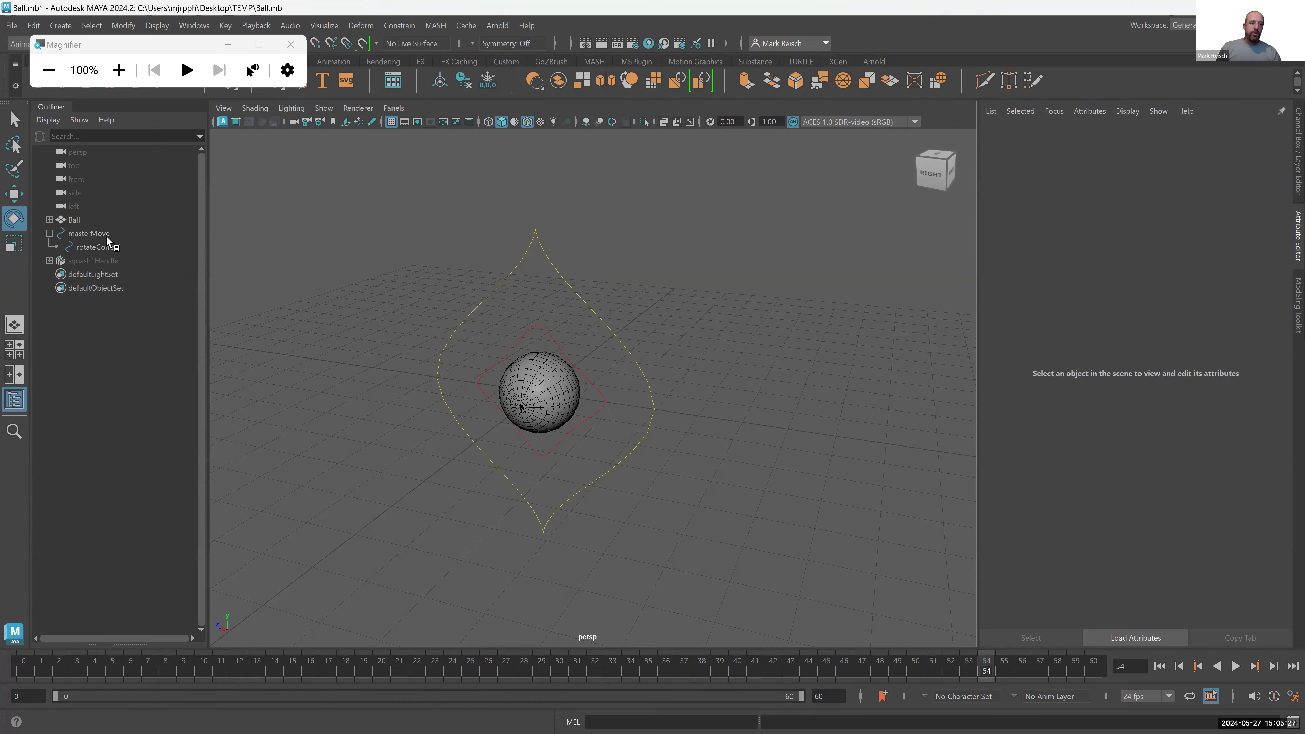
# - Group masterMove together with its rotateControl child in the Outliner and rename the new group ControlsGRP
pyautogui.click(99, 235)
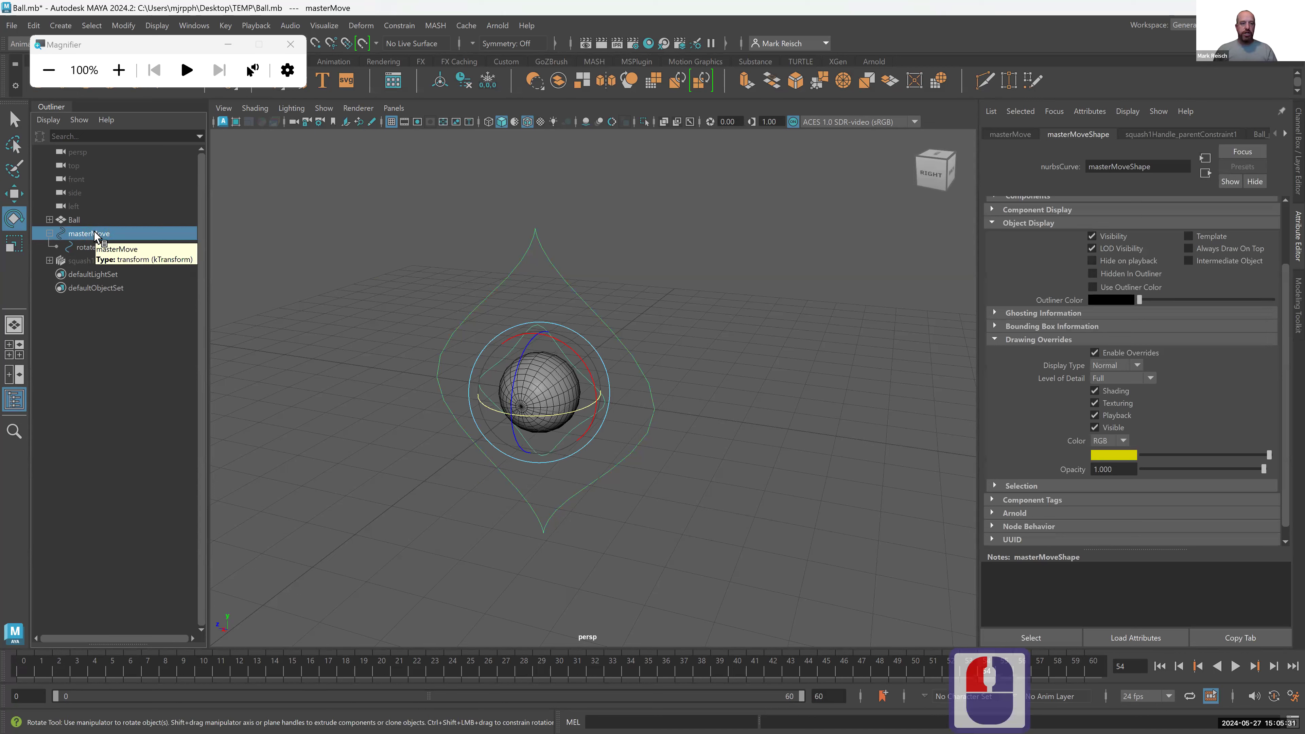
pyautogui.hotkey('ctrl', 'g')
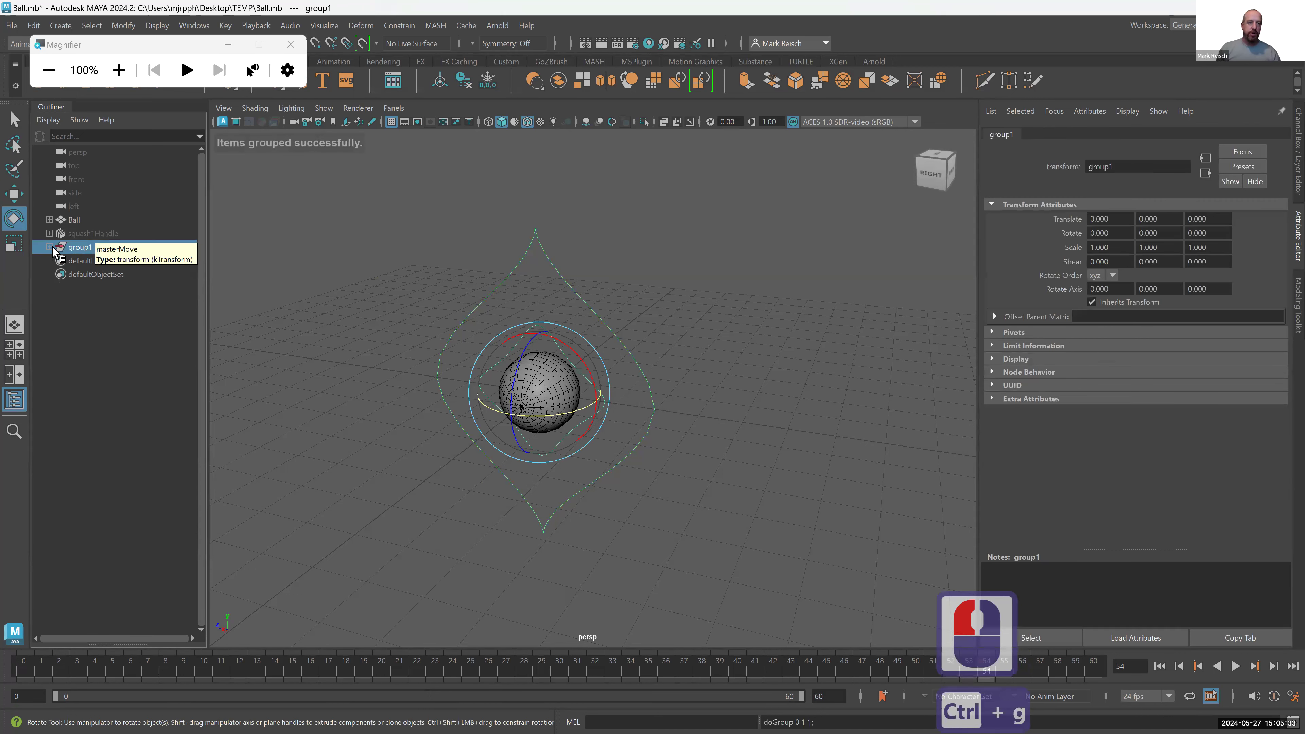
pyautogui.click(49, 247)
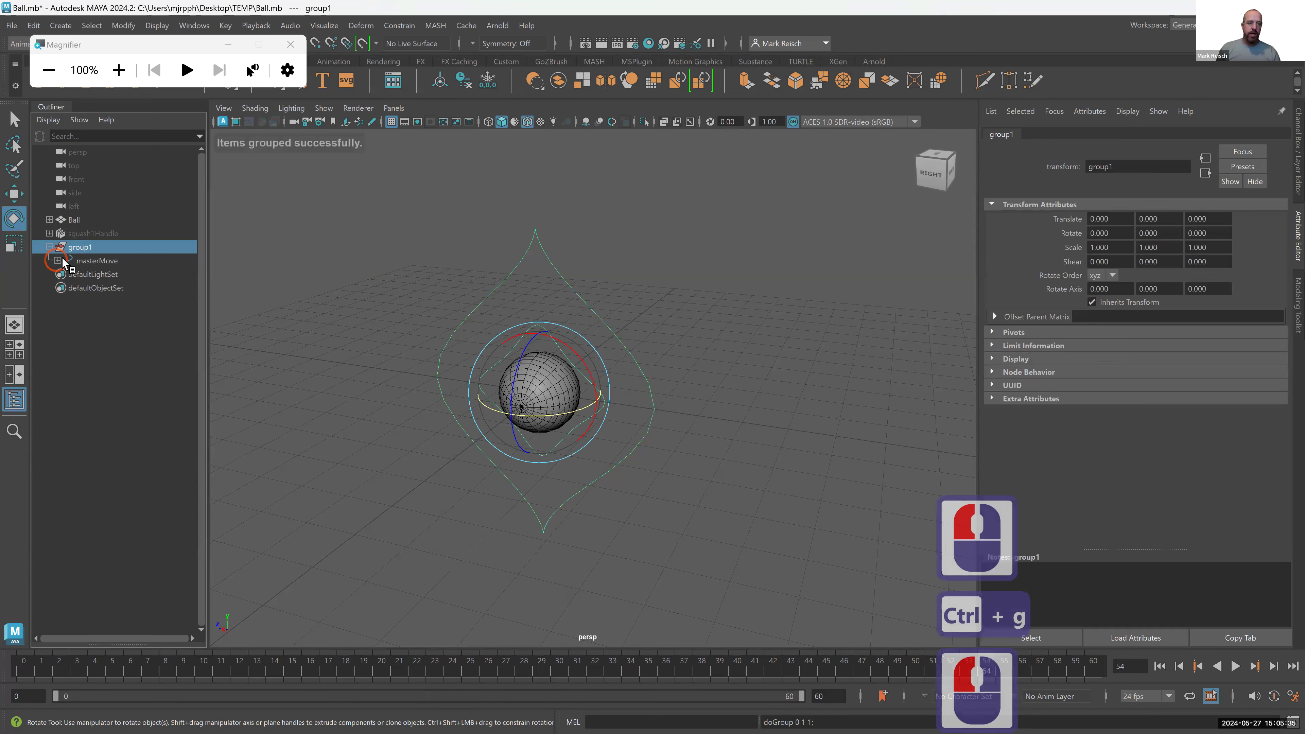
pyautogui.keyDown('shift'); pyautogui.click(58, 261); pyautogui.keyUp('shift')
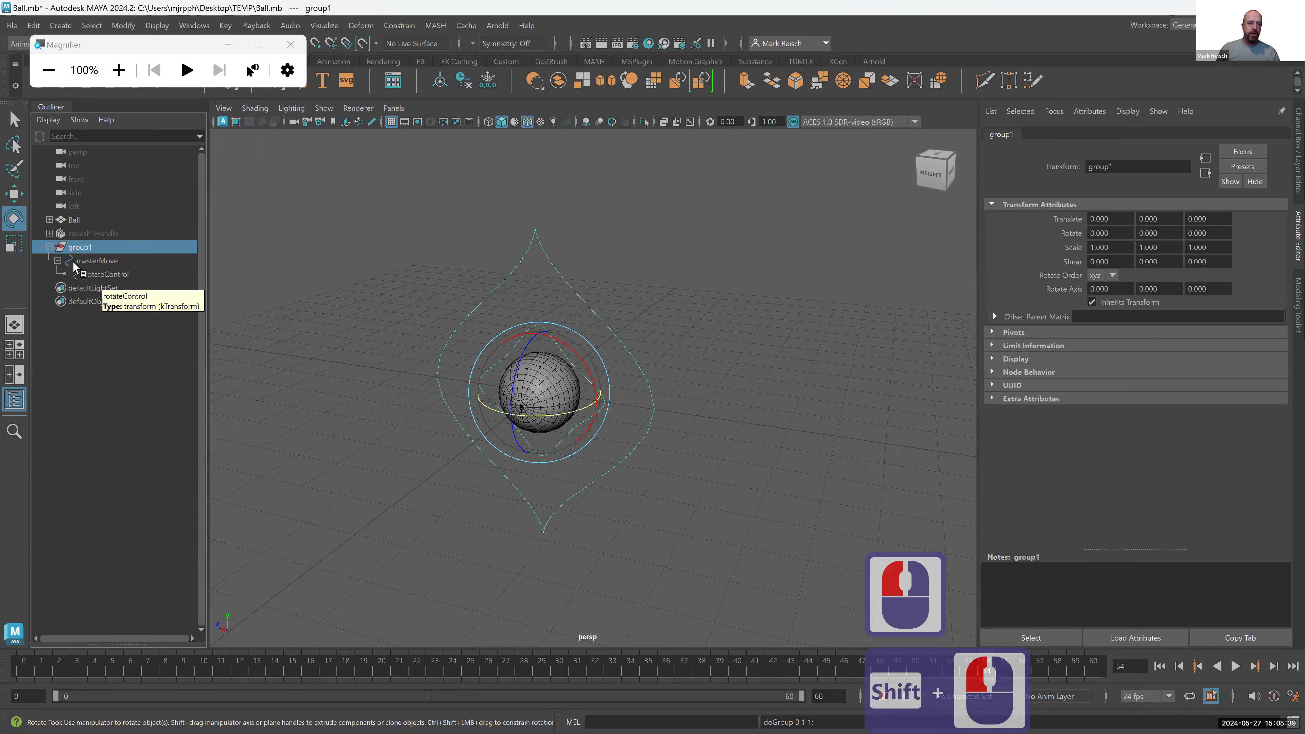
pyautogui.doubleClick(77, 247)
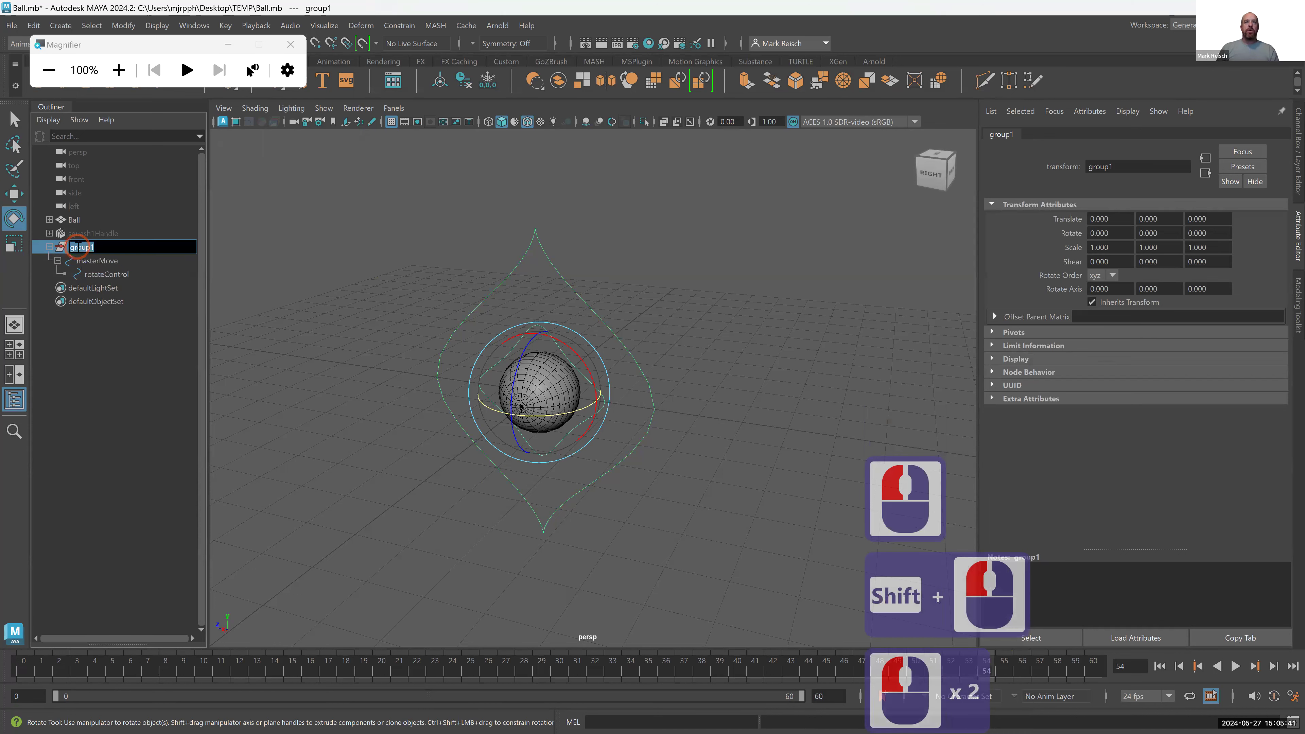
pyautogui.write('c')
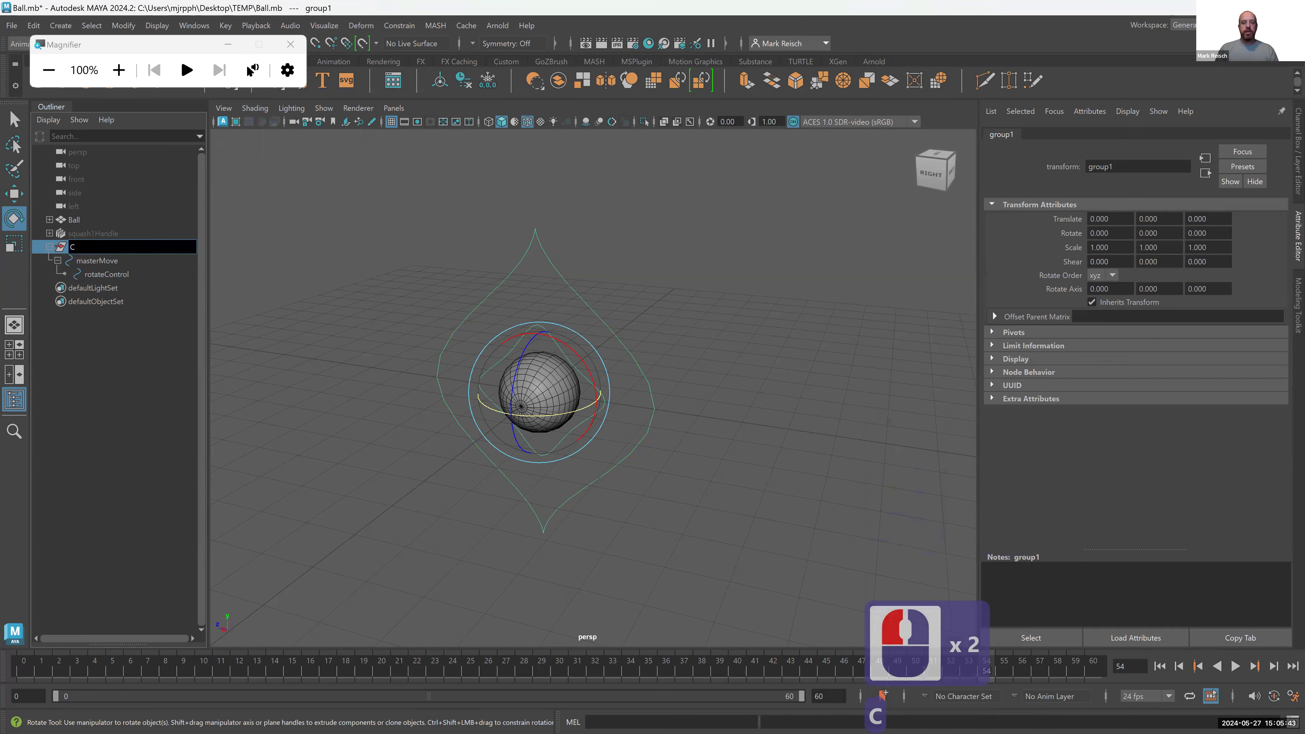
pyautogui.write('ontrols')
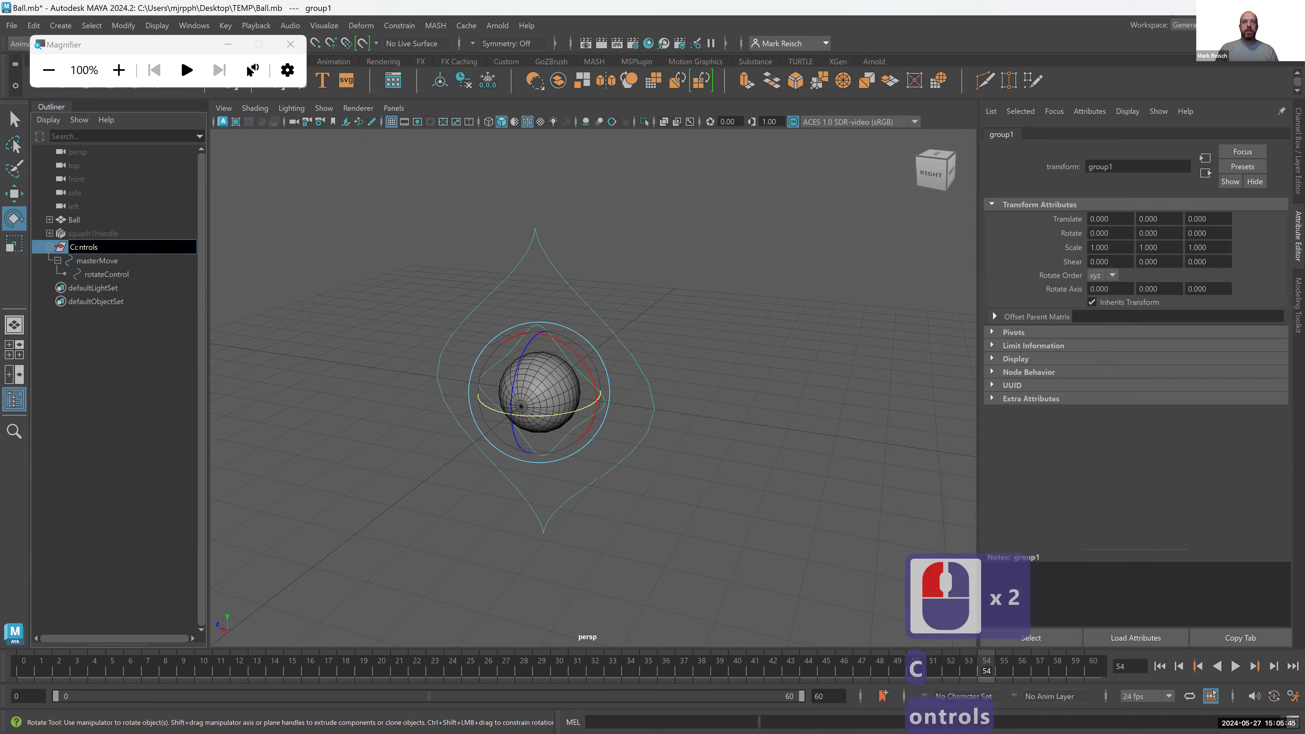
pyautogui.write('GRP')
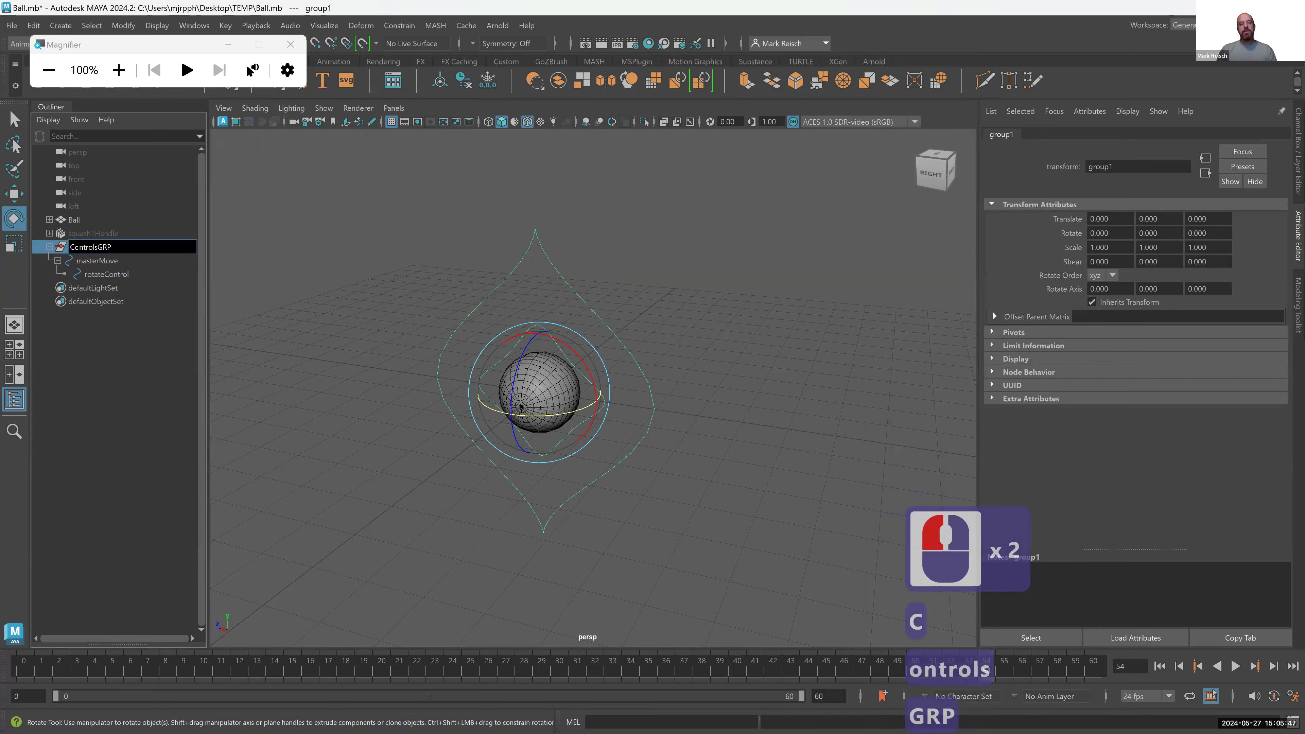
pyautogui.press('Return')
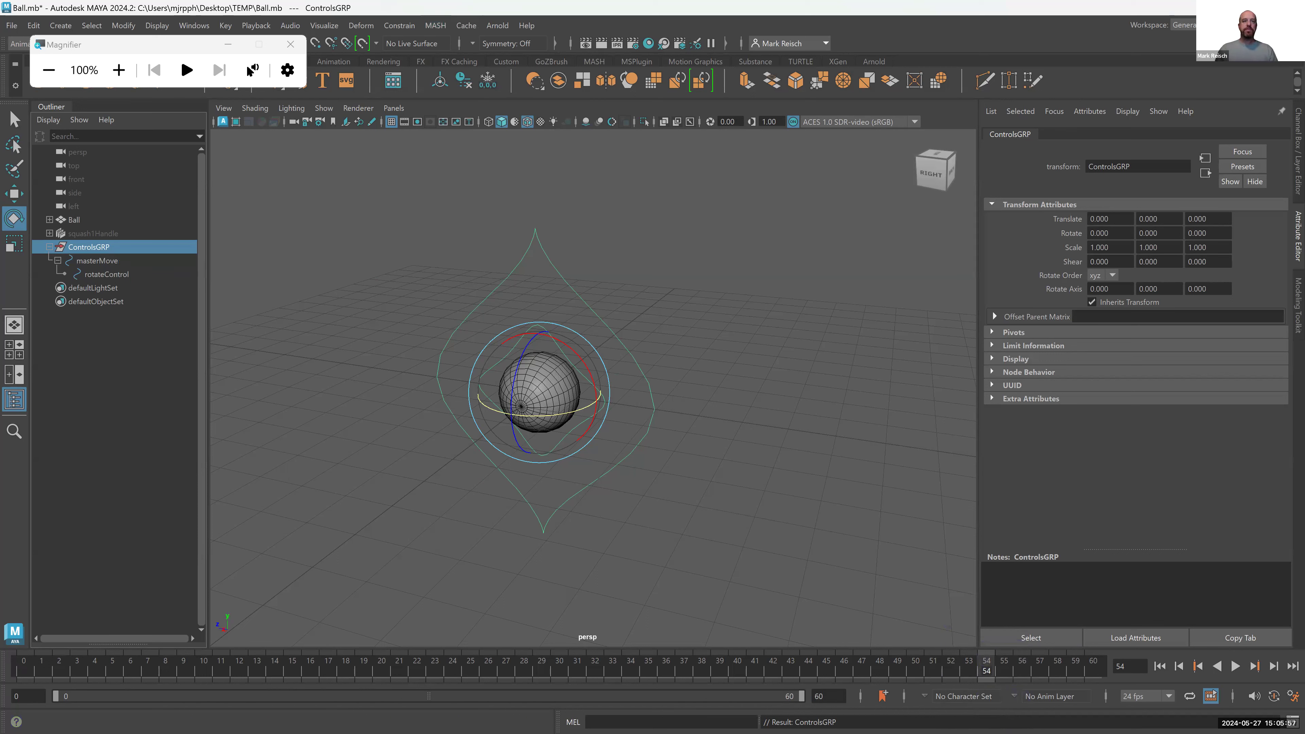
pyautogui.scroll(-3, 382, 108)
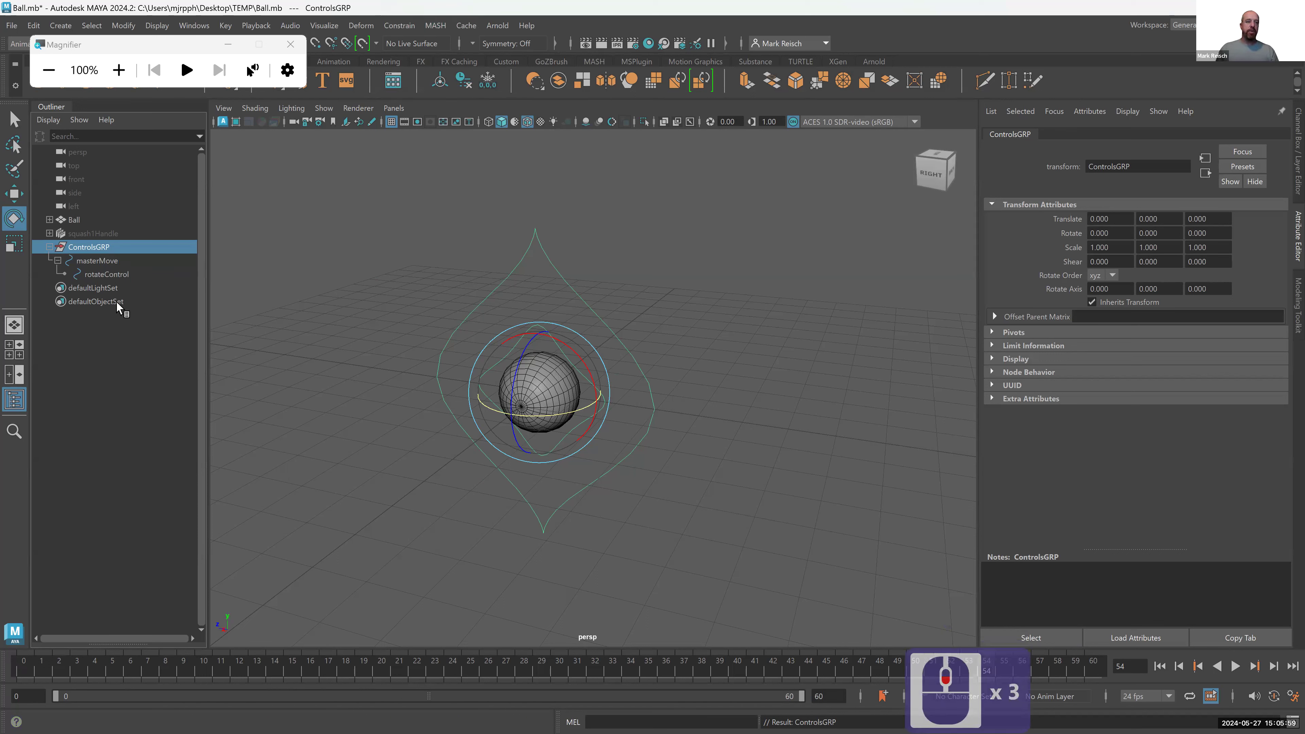
# - Group the Ball geometry and rename the new group GeometryGRP
pyautogui.click(82, 219)
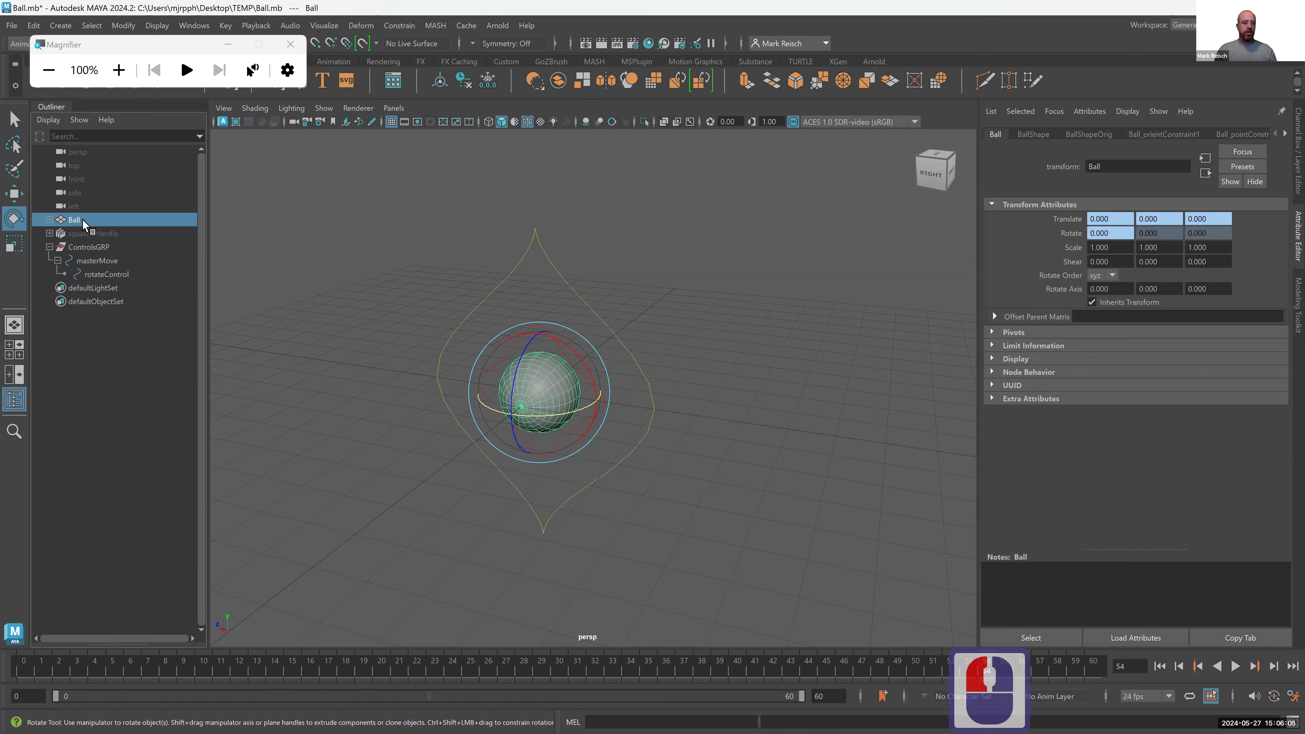
pyautogui.click(83, 219)
pyautogui.hotkey('ctrl', 'g')
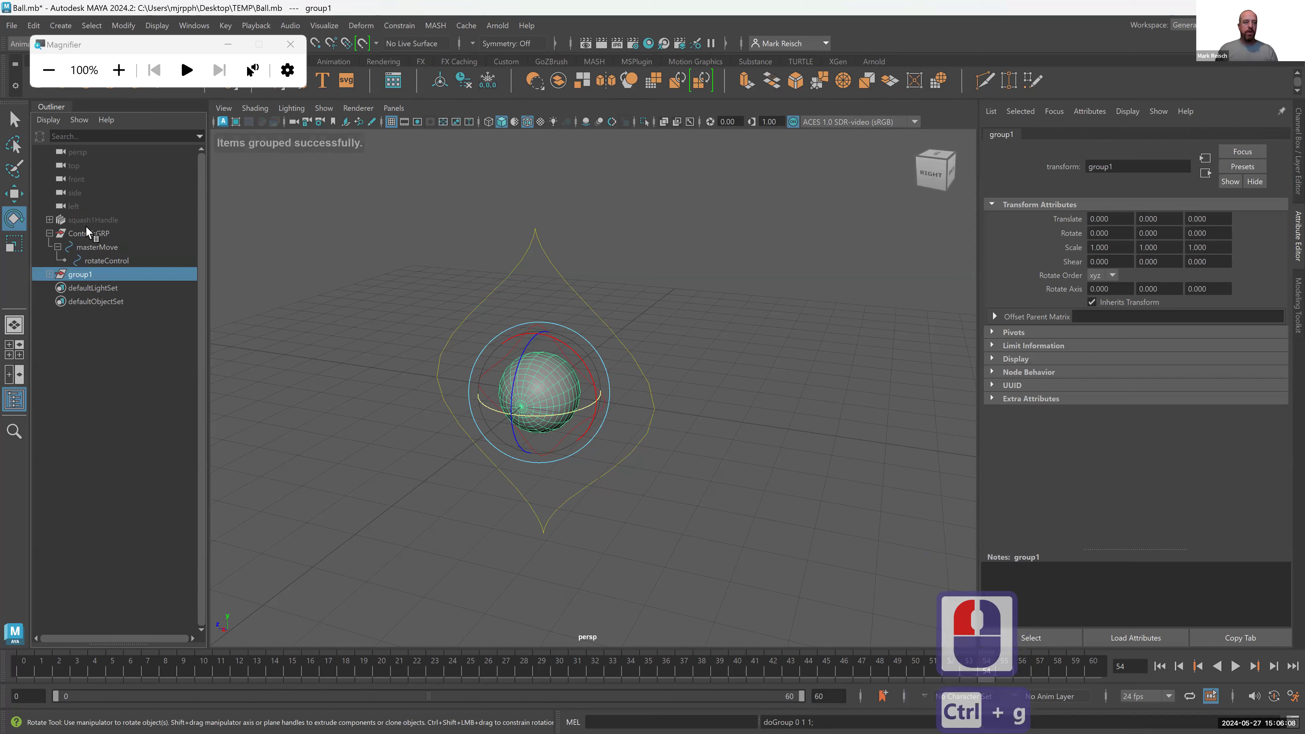
pyautogui.doubleClick(82, 274)
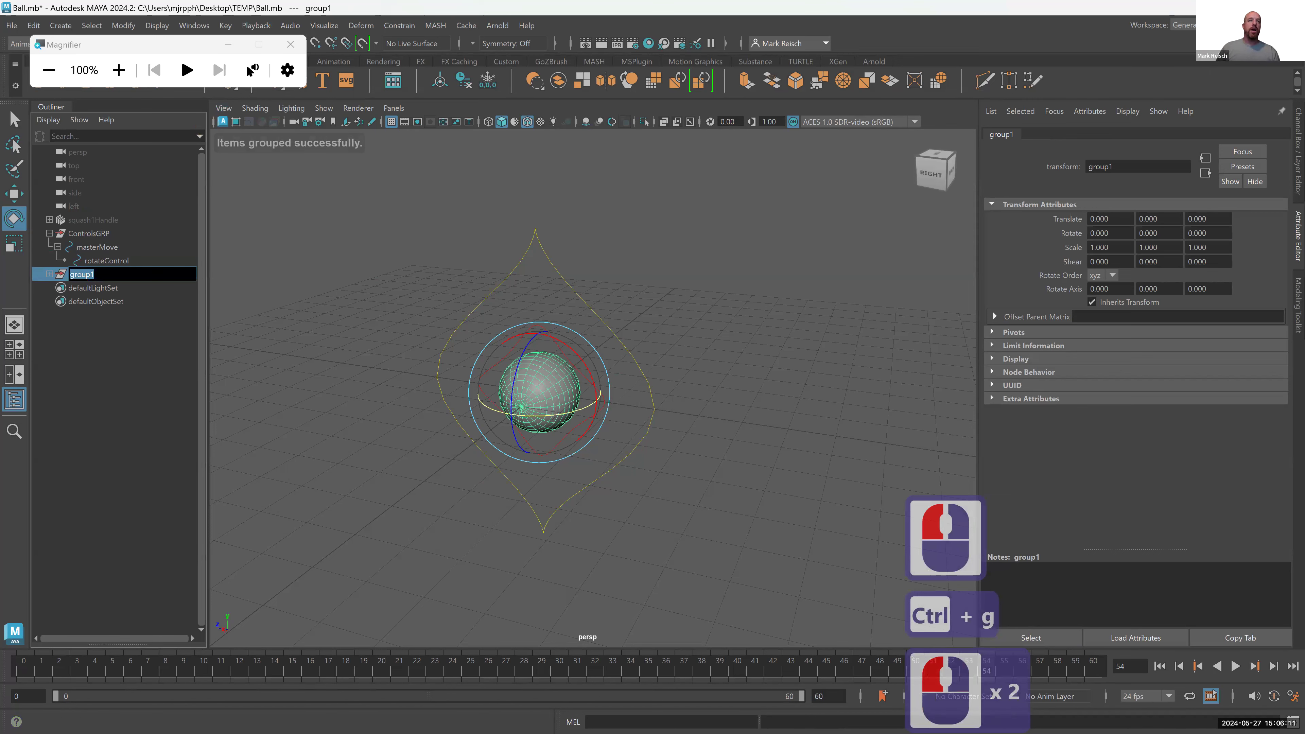
pyautogui.click(82, 274)
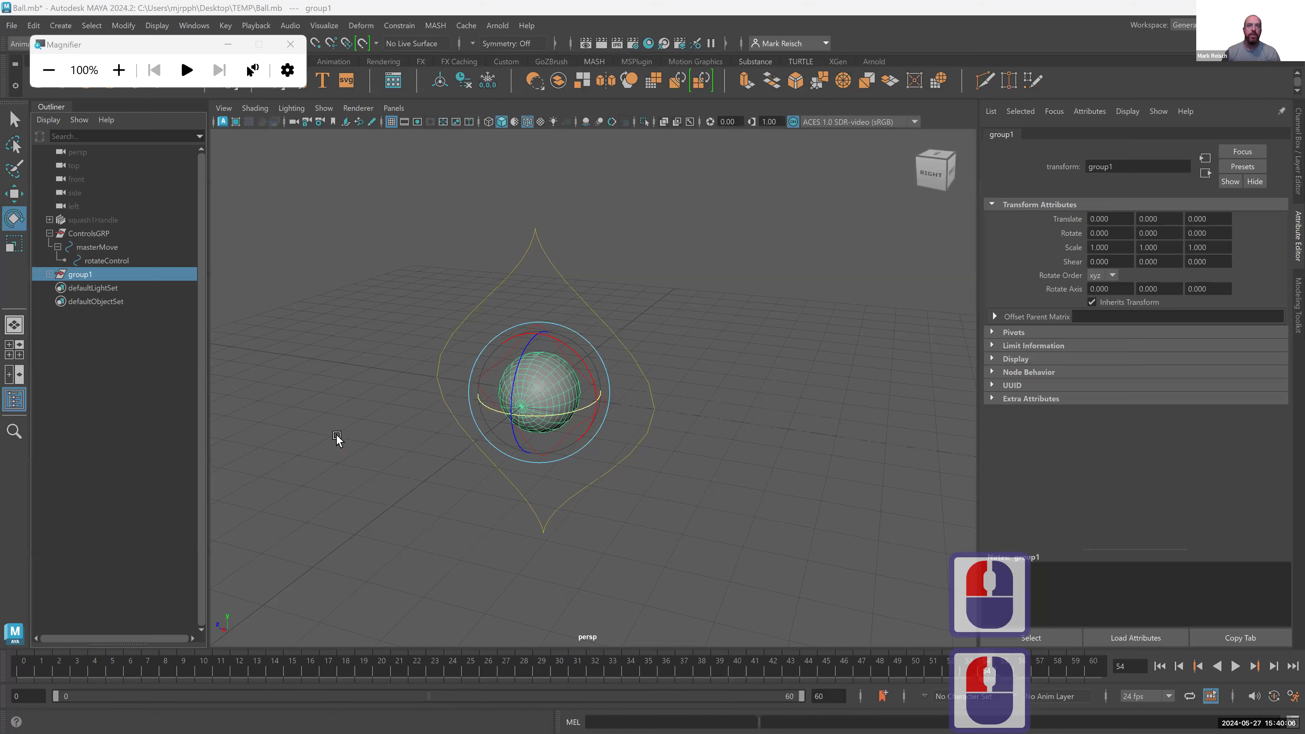
pyautogui.doubleClick(81, 276)
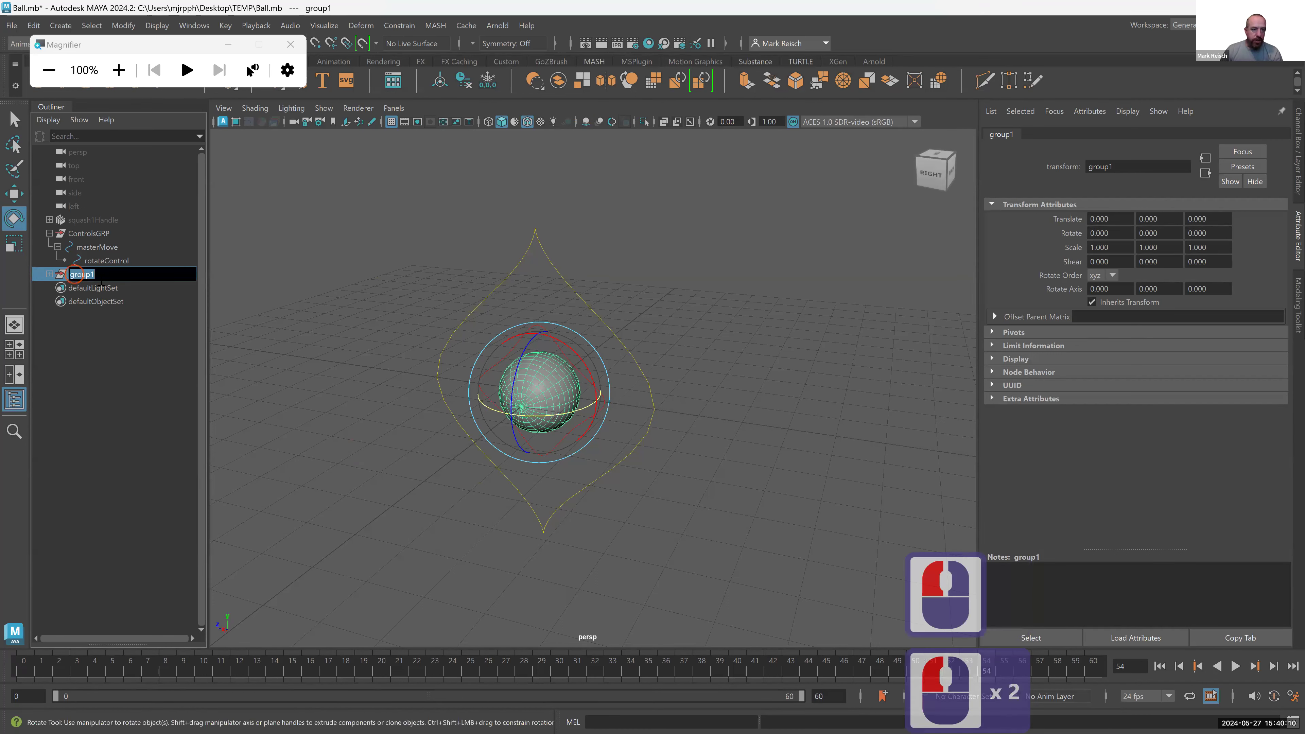
pyautogui.press('BackSpace')
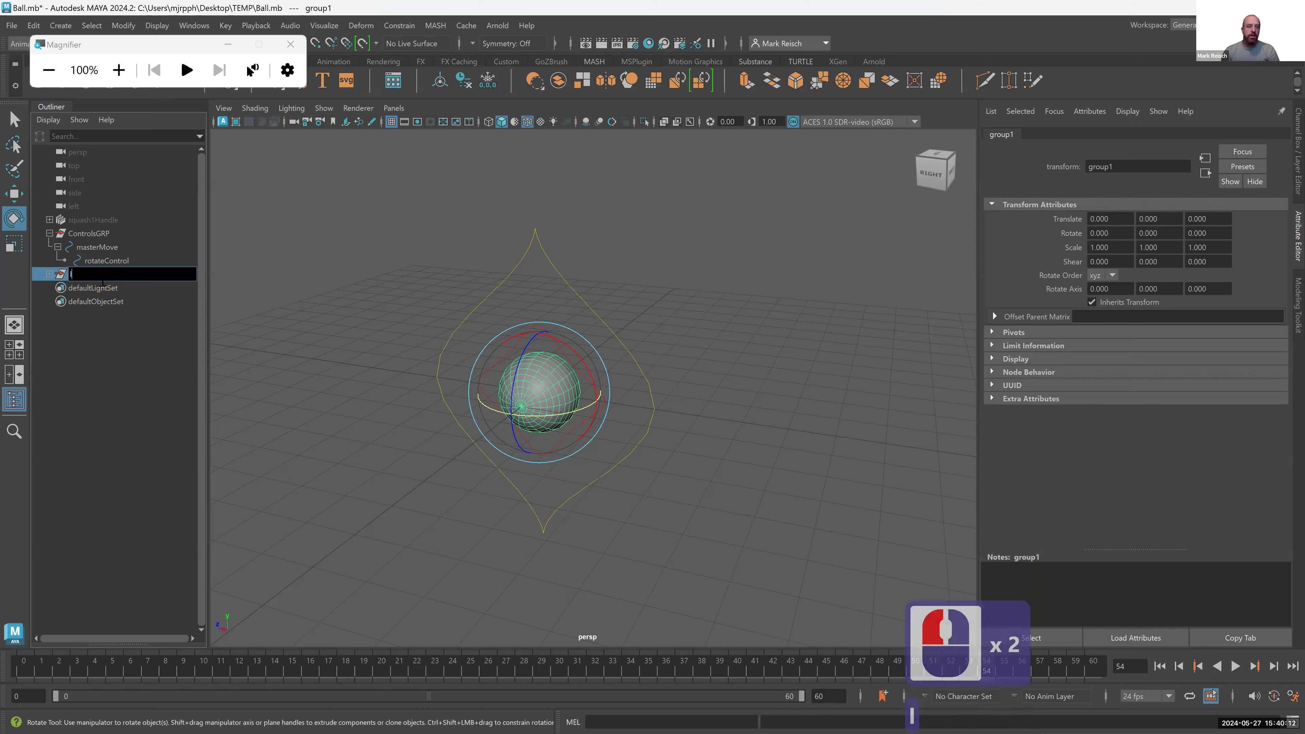
pyautogui.write('Geom')
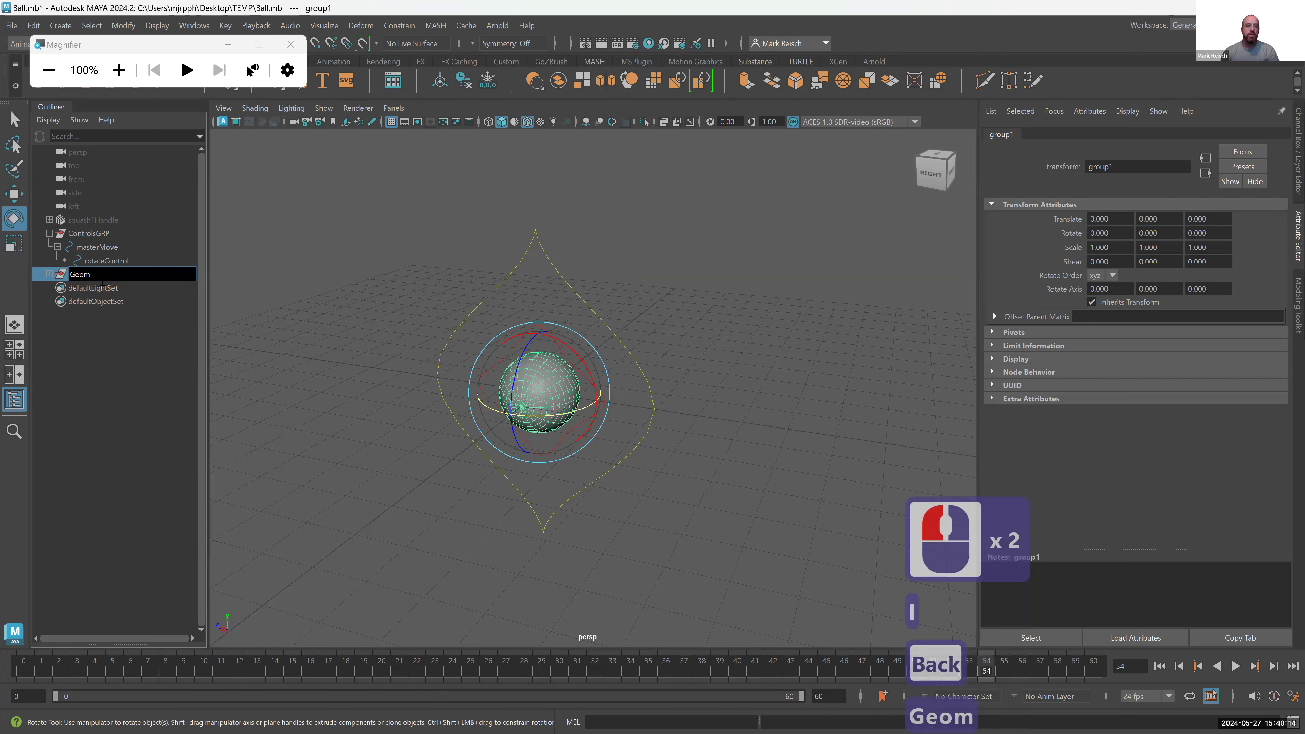
pyautogui.write('etryGRP')
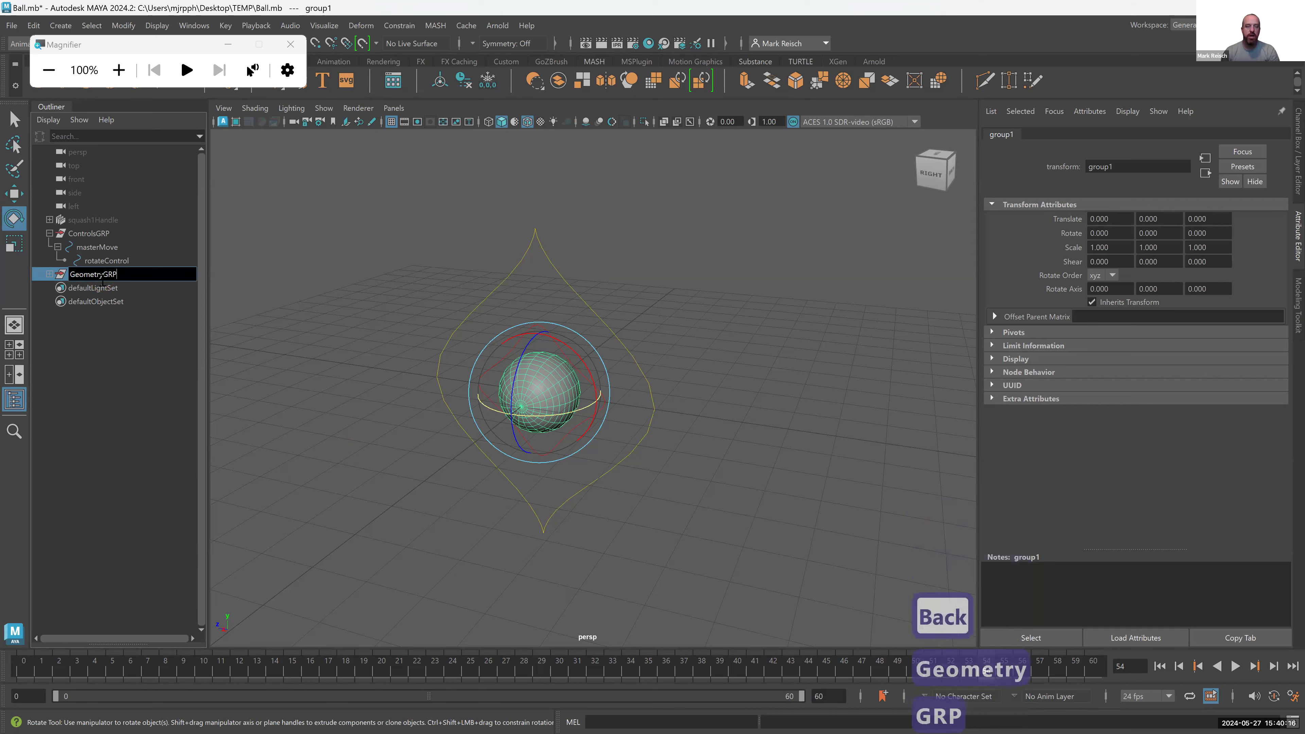
pyautogui.press('Return')
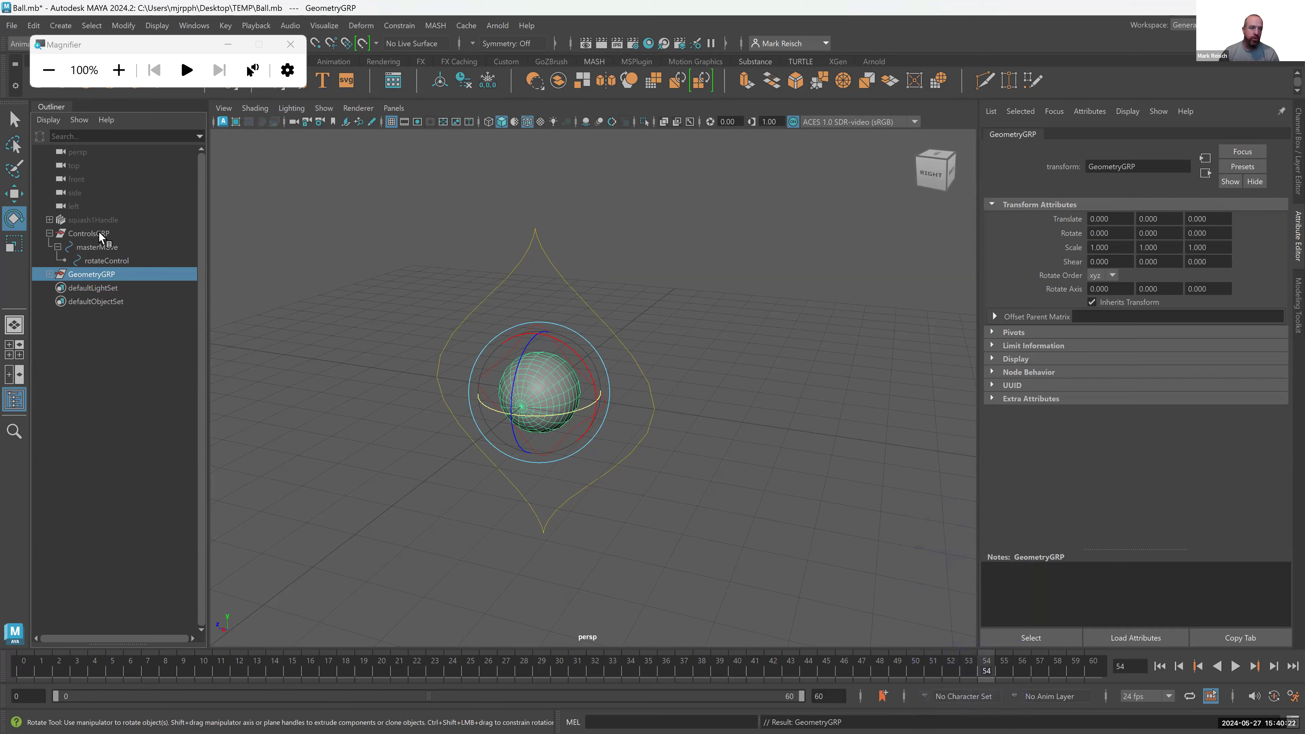
# - Group ControlsGRP and GeometryGRP together under a new parent group named BallRig
pyautogui.press('ctrl')
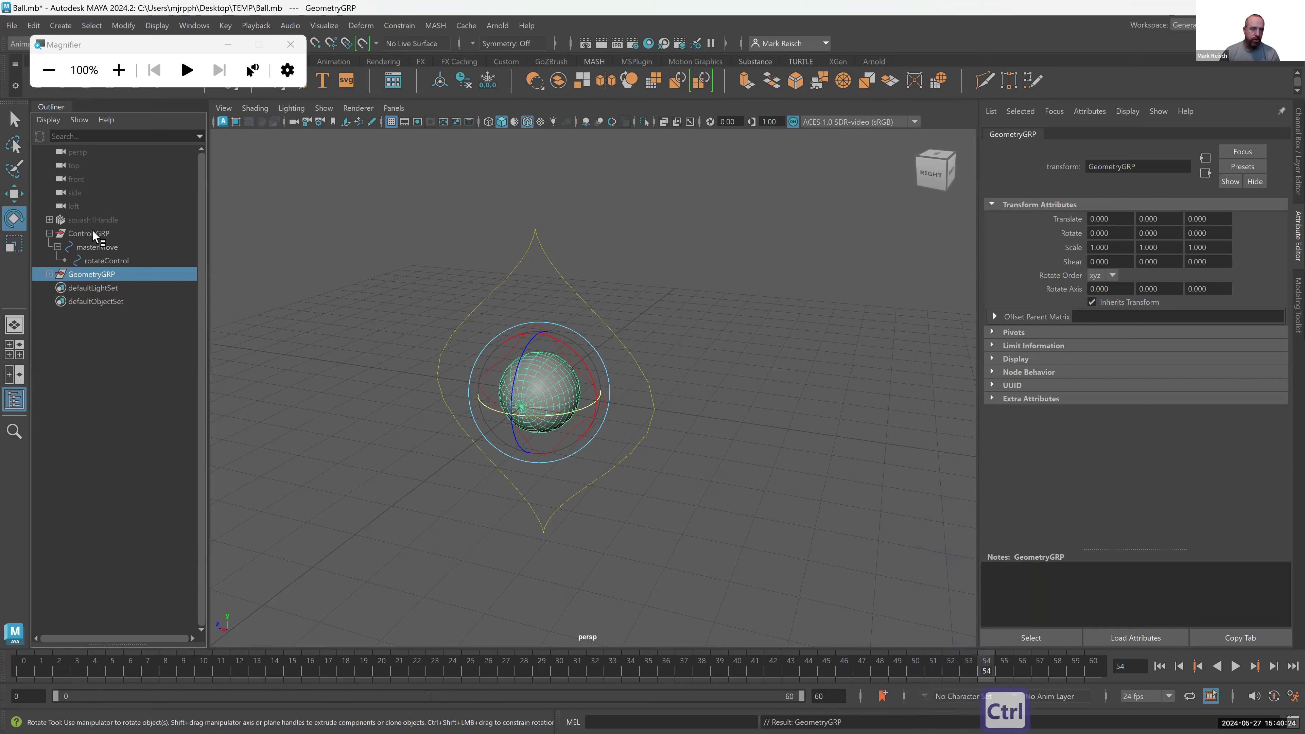
pyautogui.keyDown('ctrl'); pyautogui.click(93, 232); pyautogui.keyUp('ctrl')
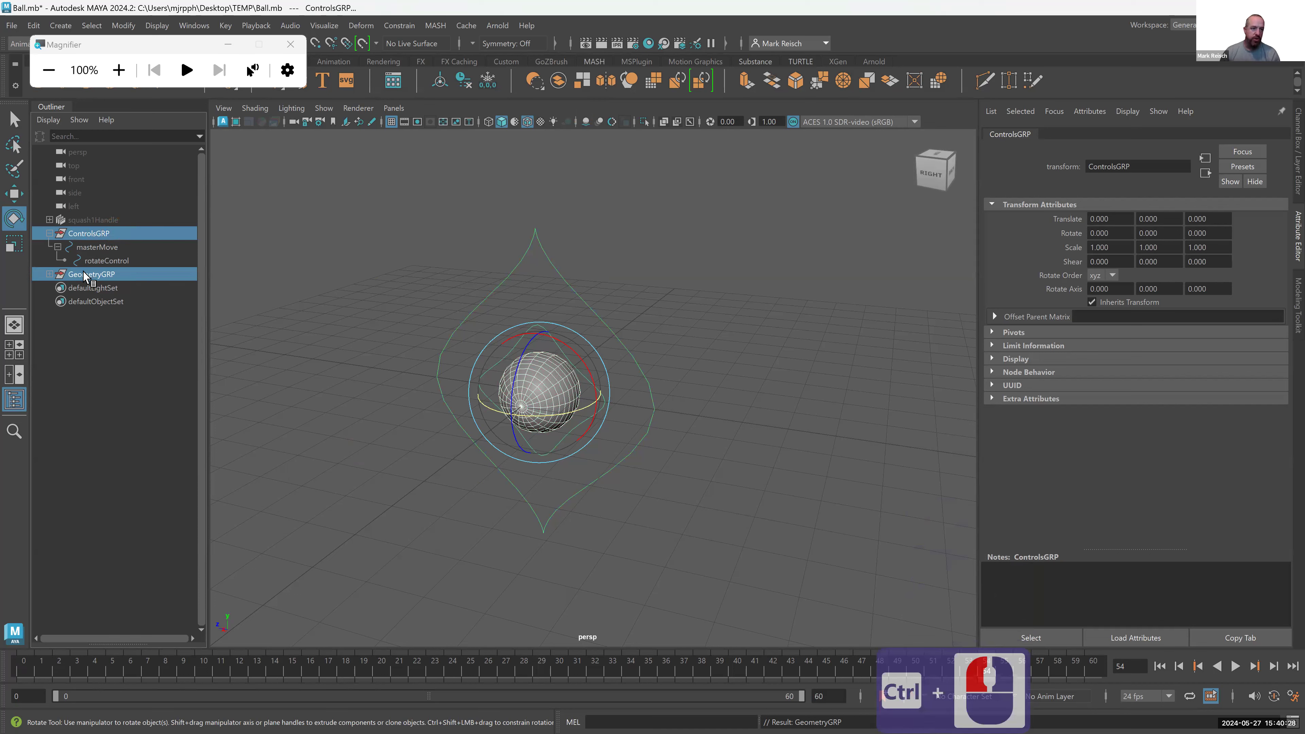
pyautogui.click(50, 276)
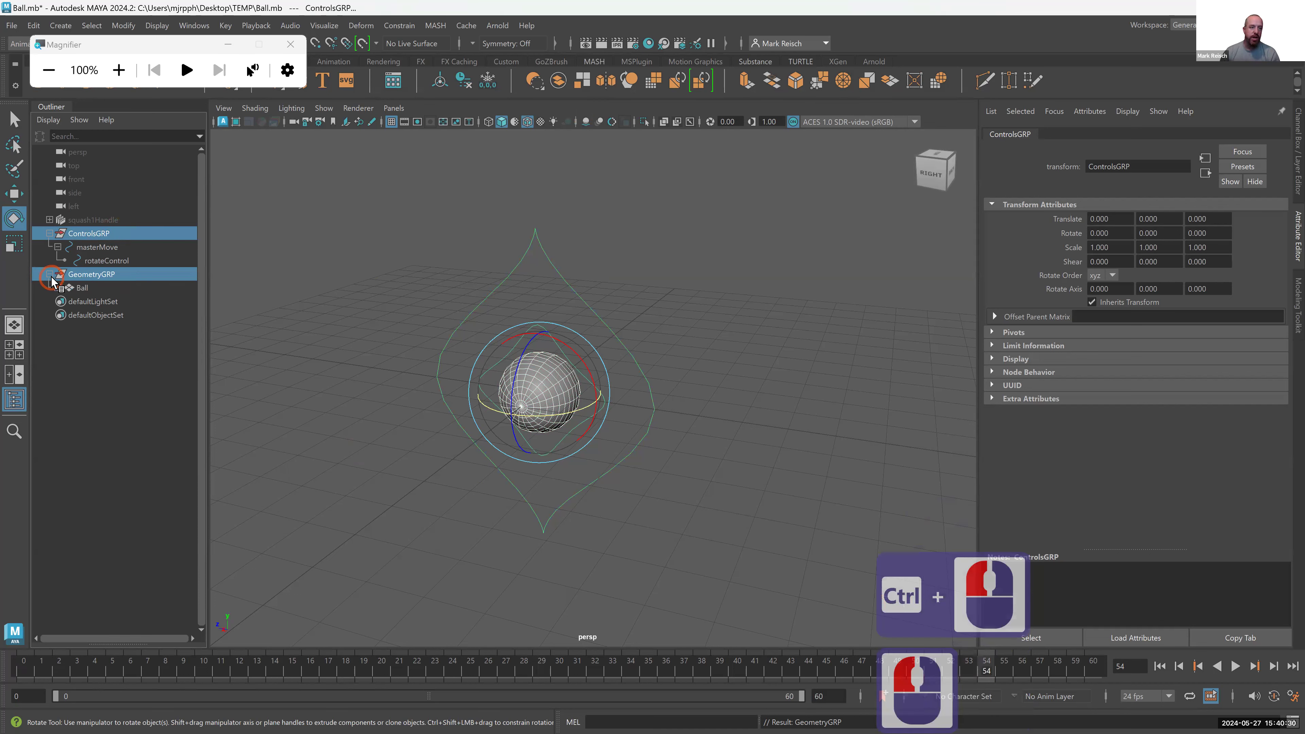
pyautogui.click(50, 275)
pyautogui.keyDown('shift'); pyautogui.click(50, 275); pyautogui.keyUp('shift')
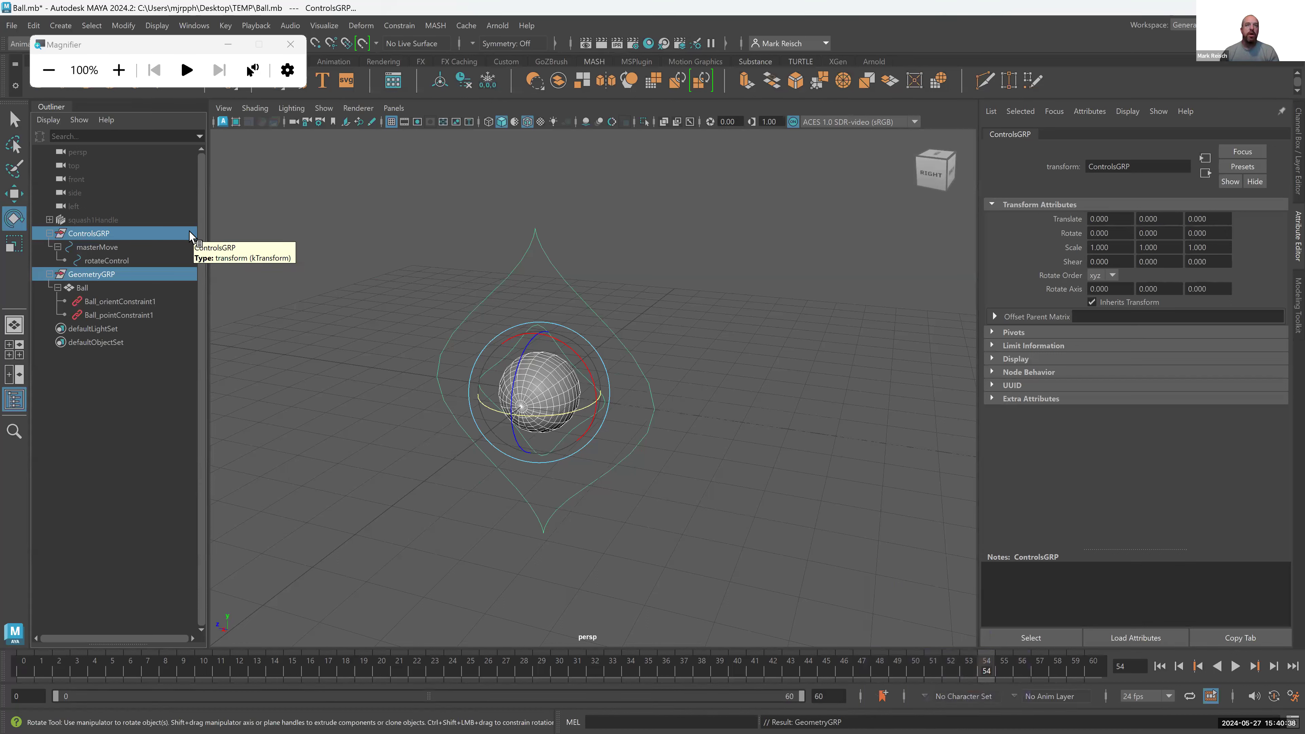
pyautogui.keyDown('shift'); pyautogui.click(525, 259); pyautogui.keyUp('shift')
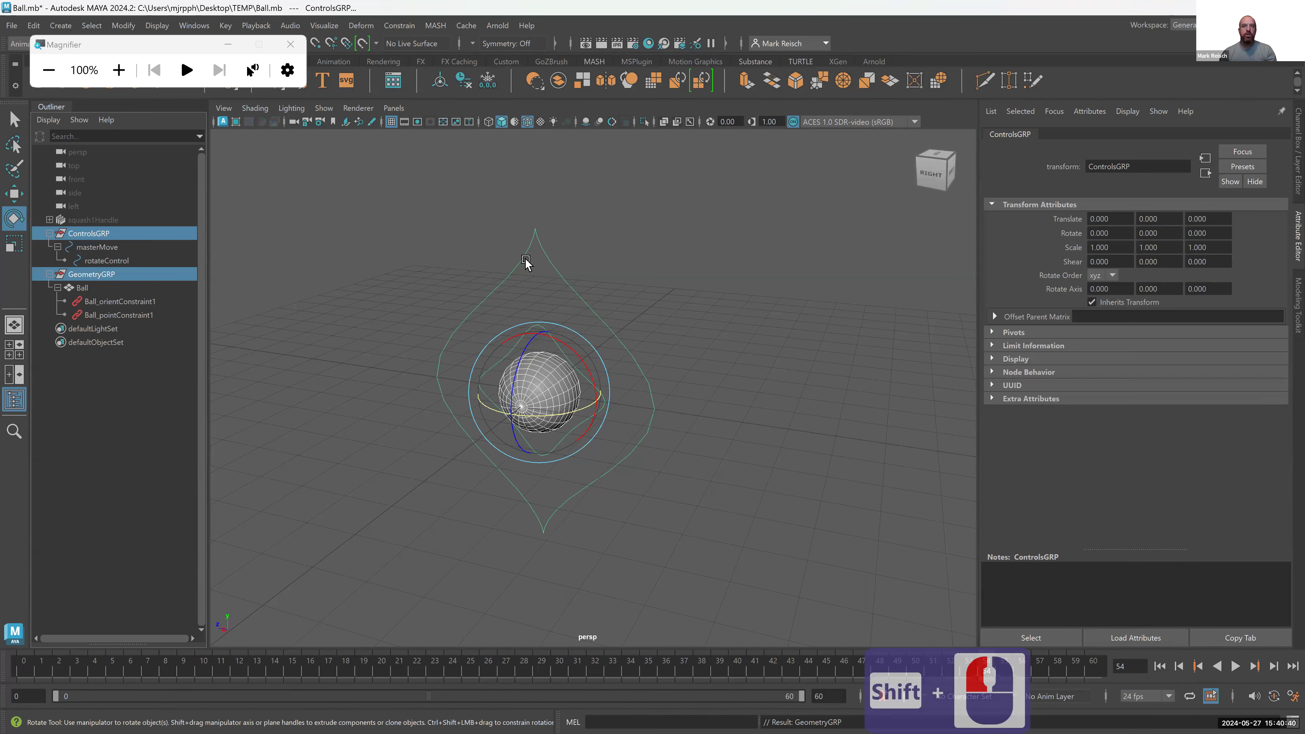
pyautogui.hotkey('ctrl', 'g')
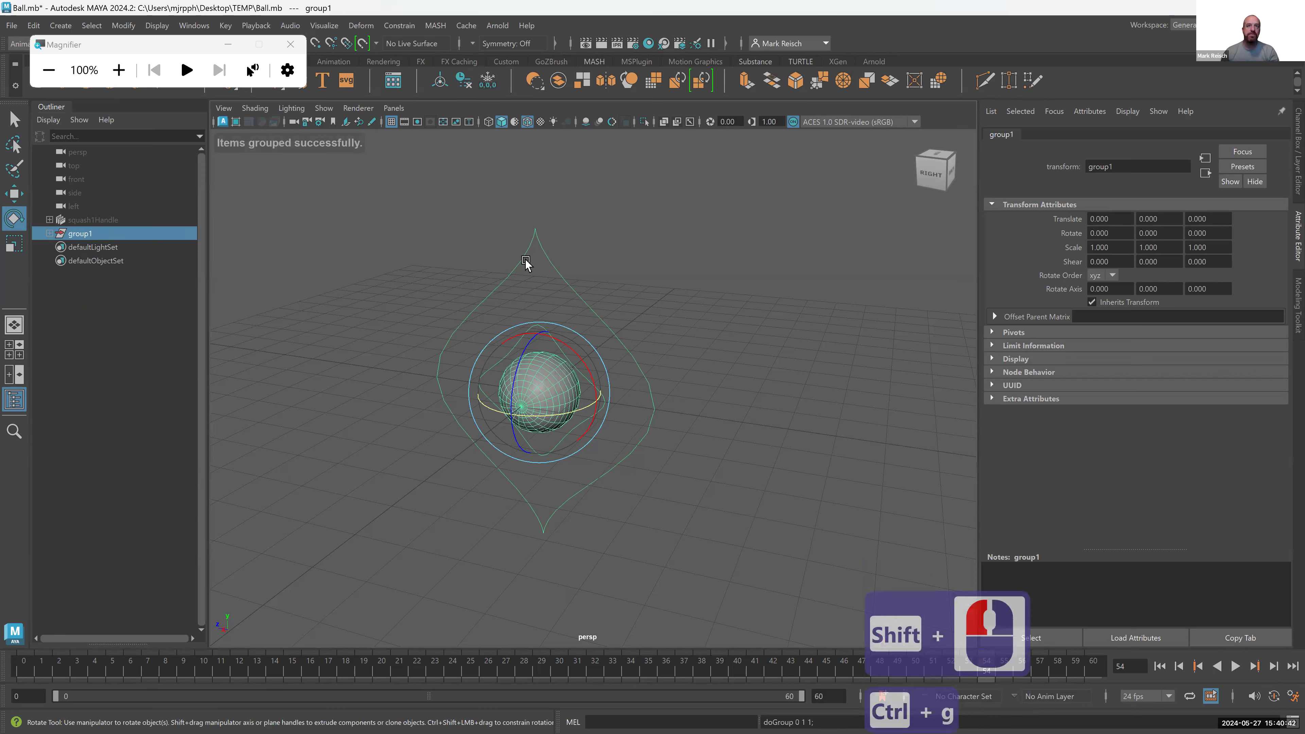
pyautogui.click(83, 233)
pyautogui.doubleClick(83, 232)
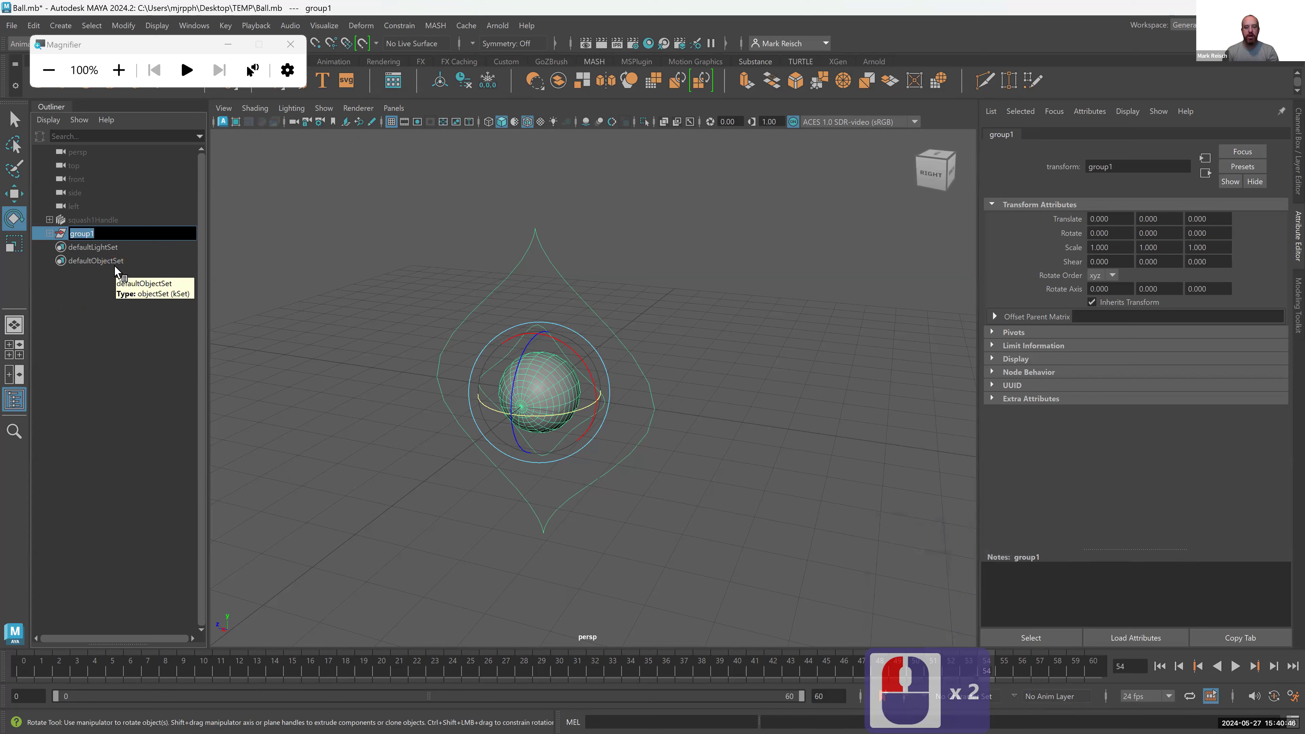
pyautogui.write('BallRig')
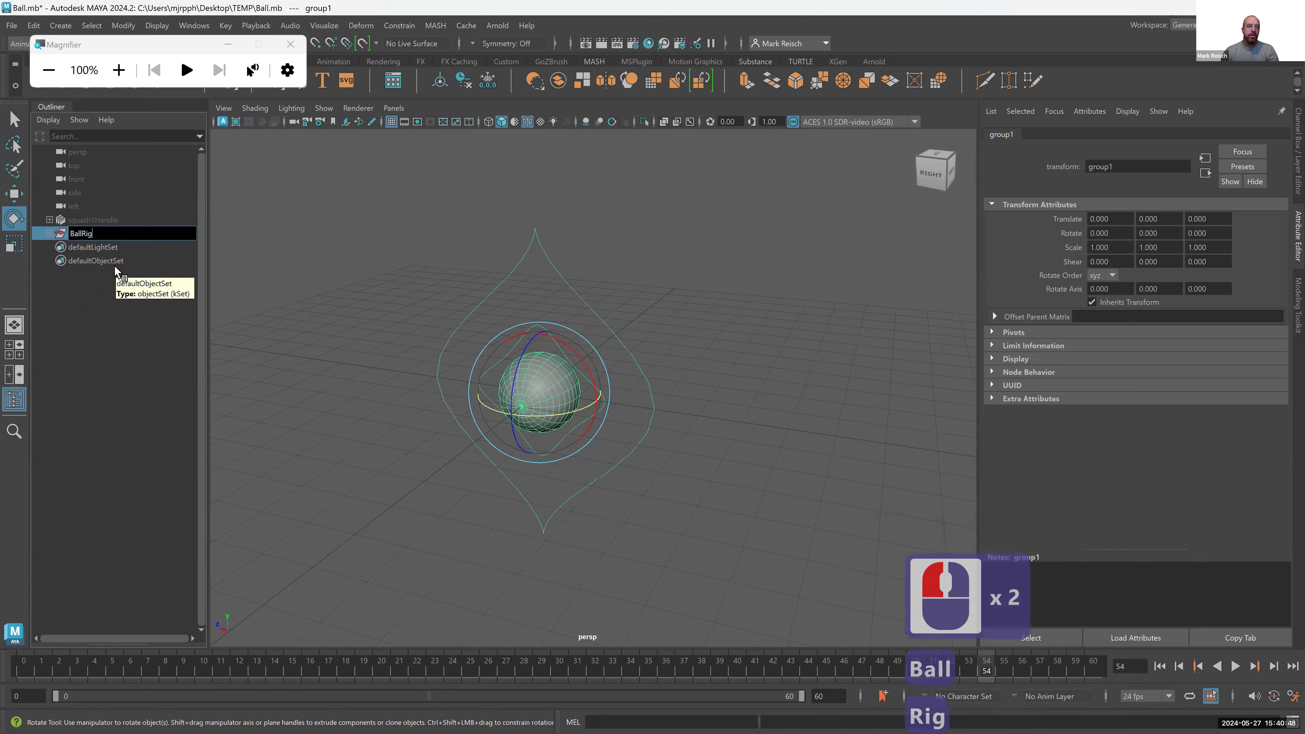
pyautogui.press('Return')
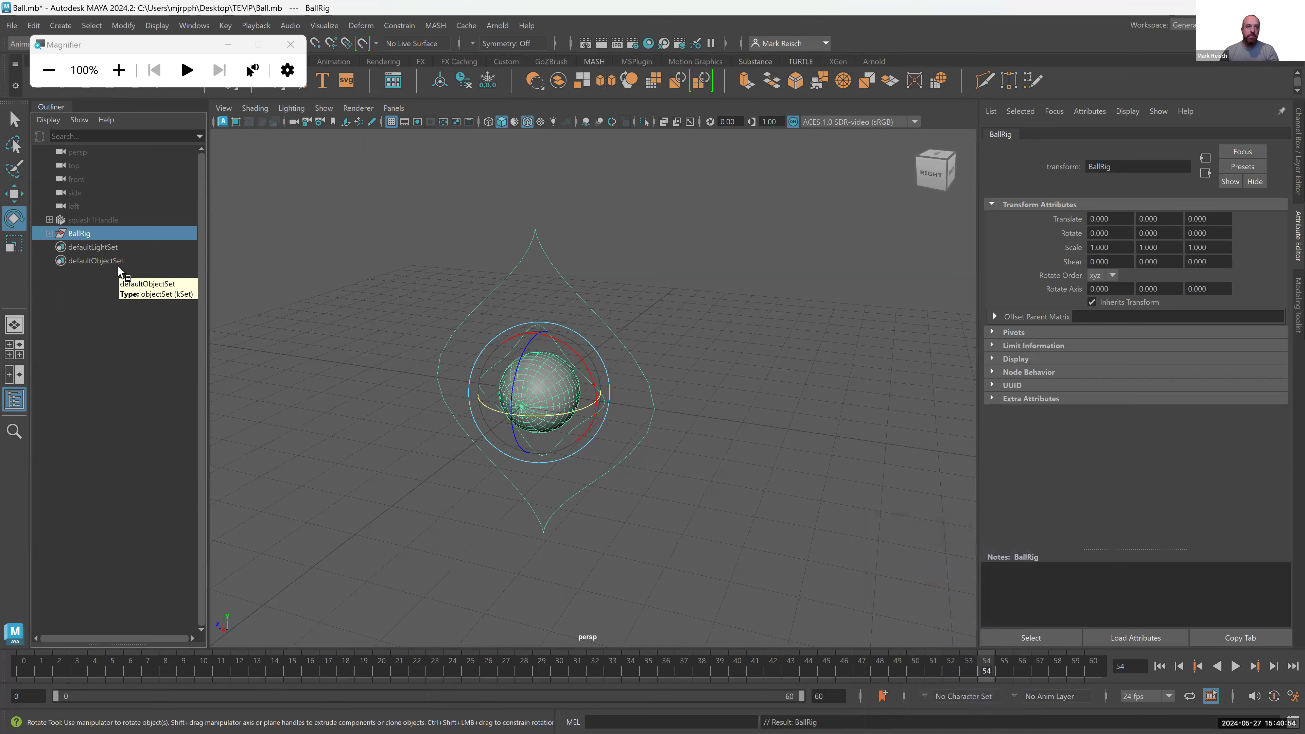
# - Put squash1Handle in a group named DoNotTouchGRP and parent that group under BallRig
pyautogui.click(88, 218)
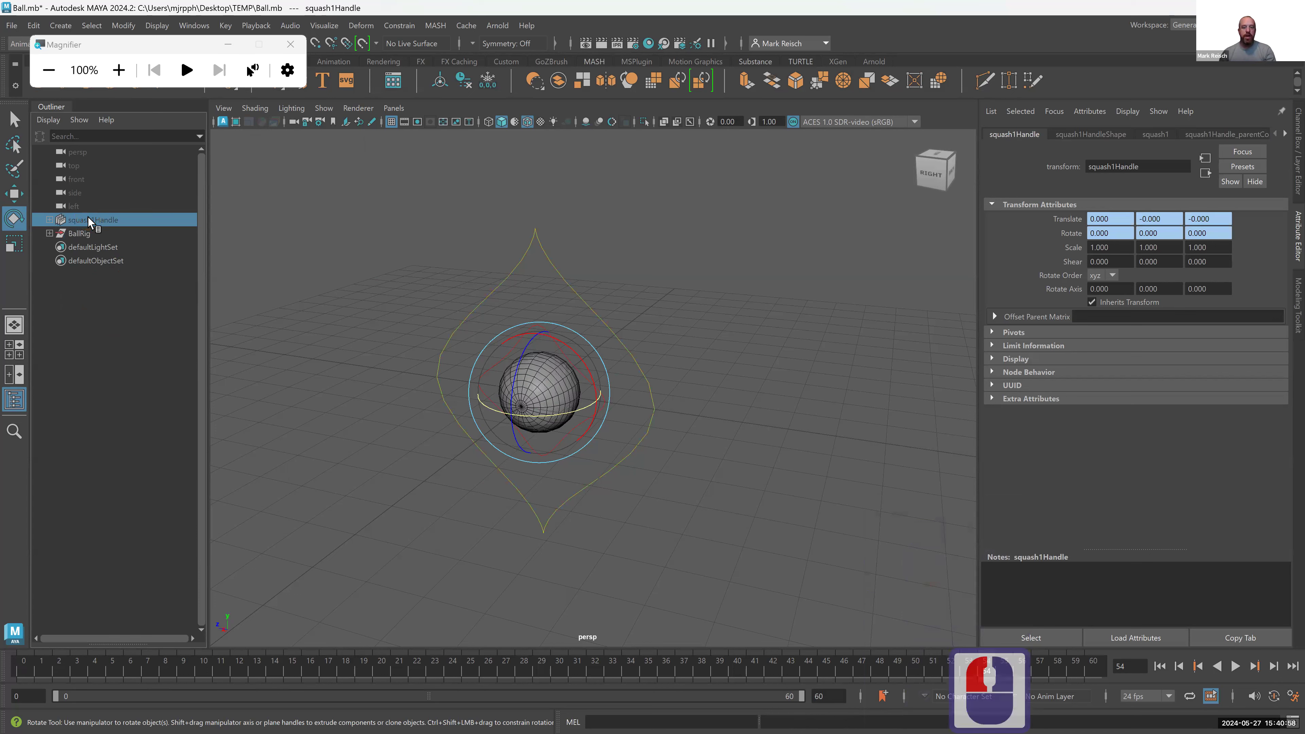
pyautogui.hotkey('ctrl', 'g')
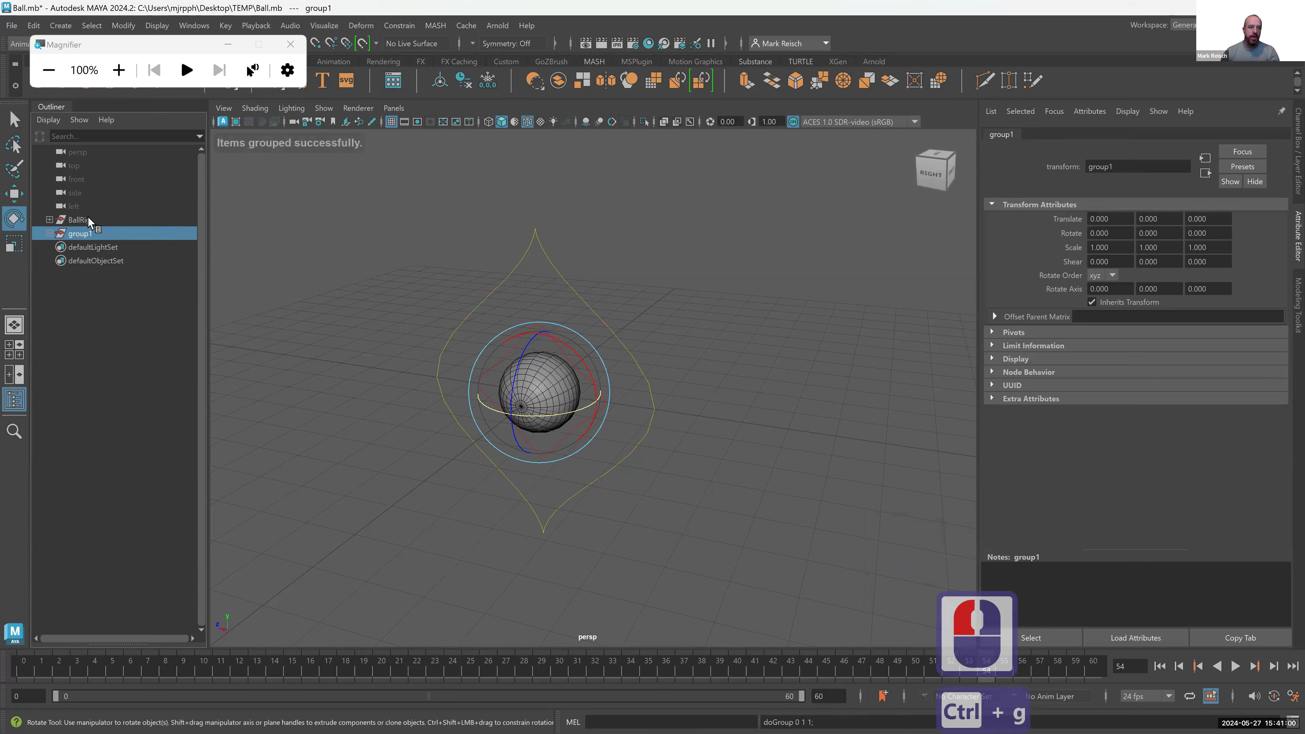
pyautogui.doubleClick(92, 230)
pyautogui.write('D')
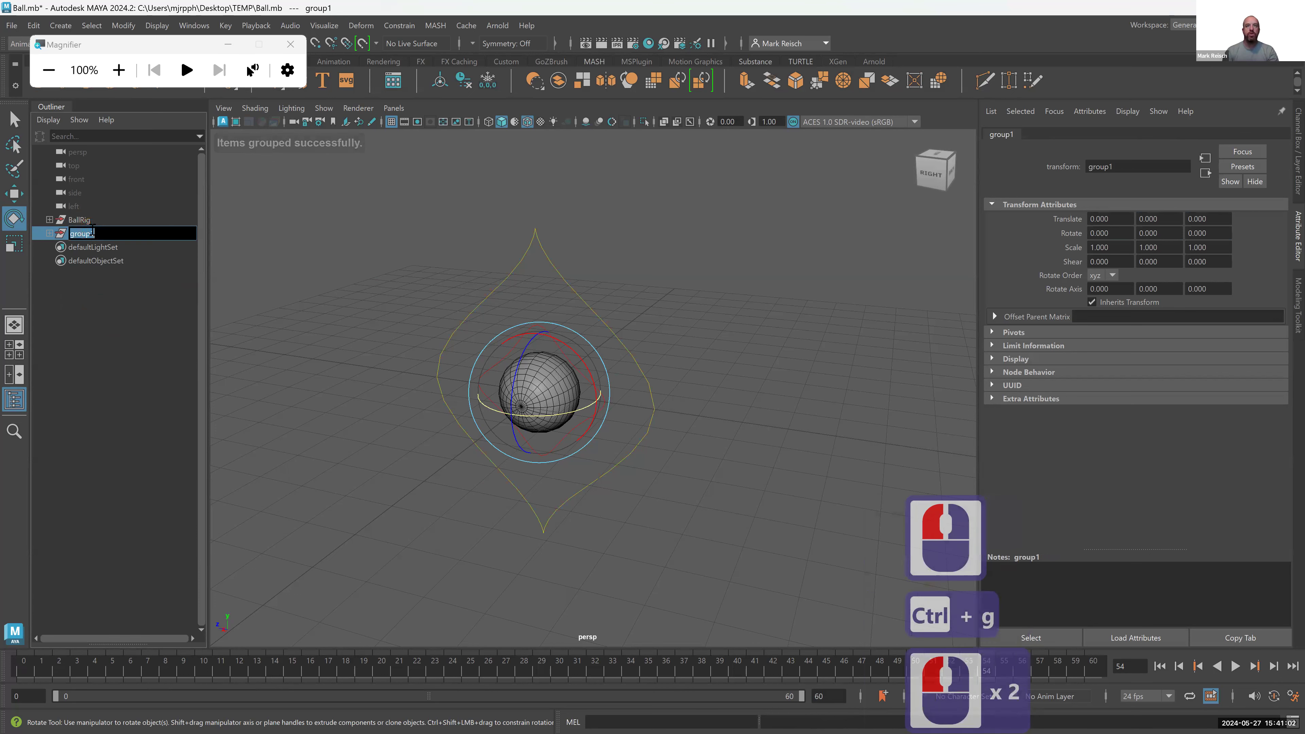
pyautogui.write('oNotT')
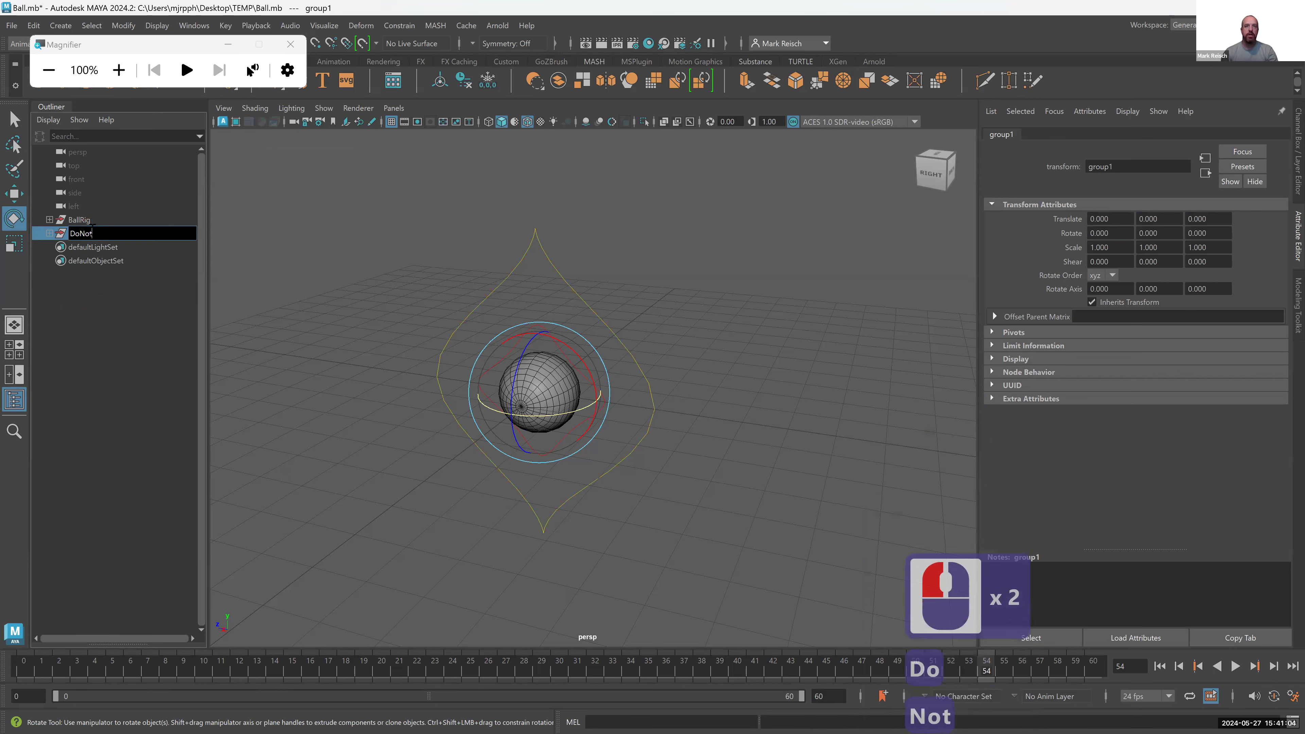
pyautogui.write('ouchGRP')
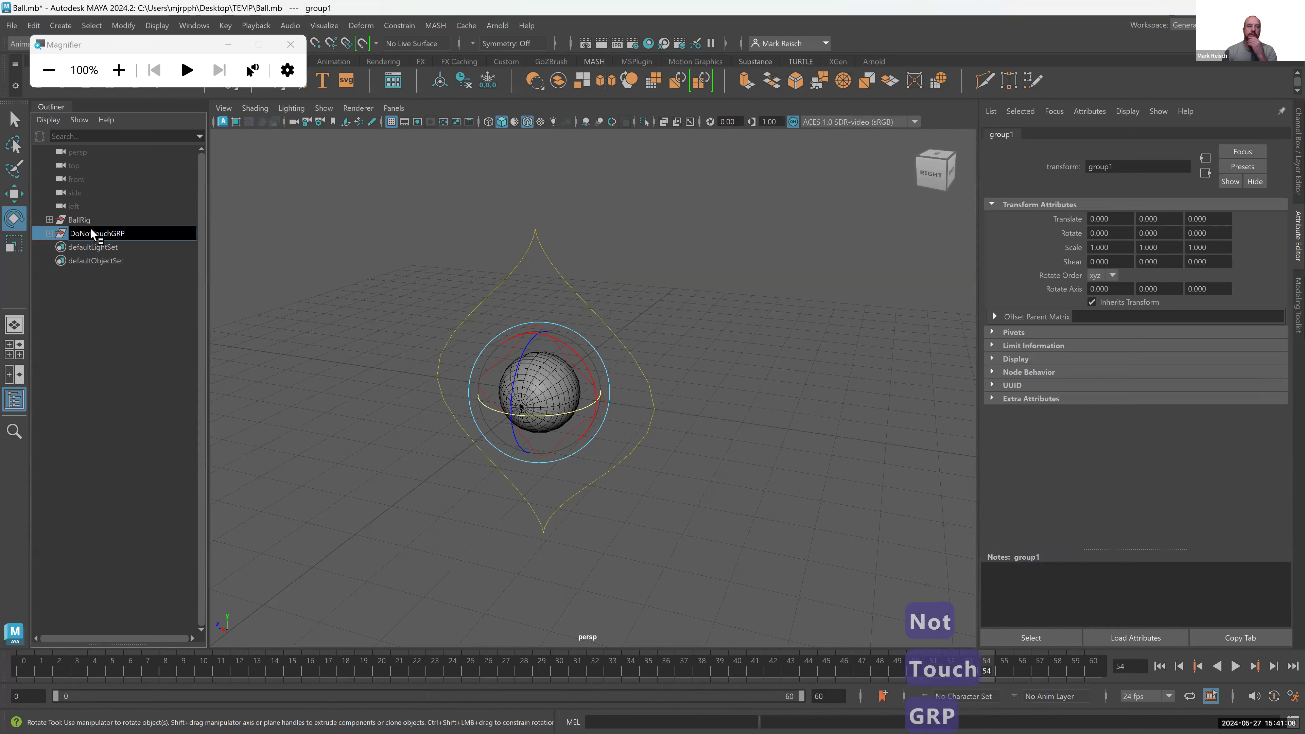
pyautogui.press('Return')
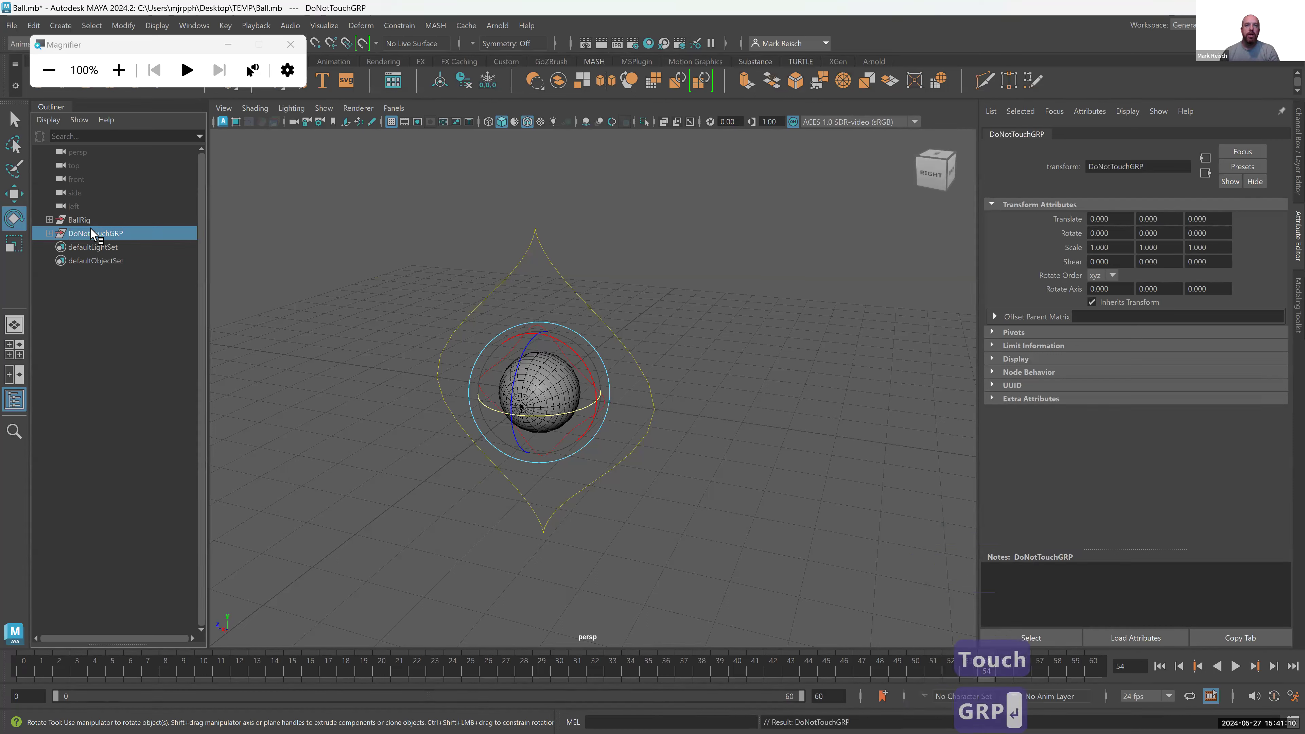
pyautogui.moveTo(87, 236); pyautogui.dragTo(52, 222, button='middle')
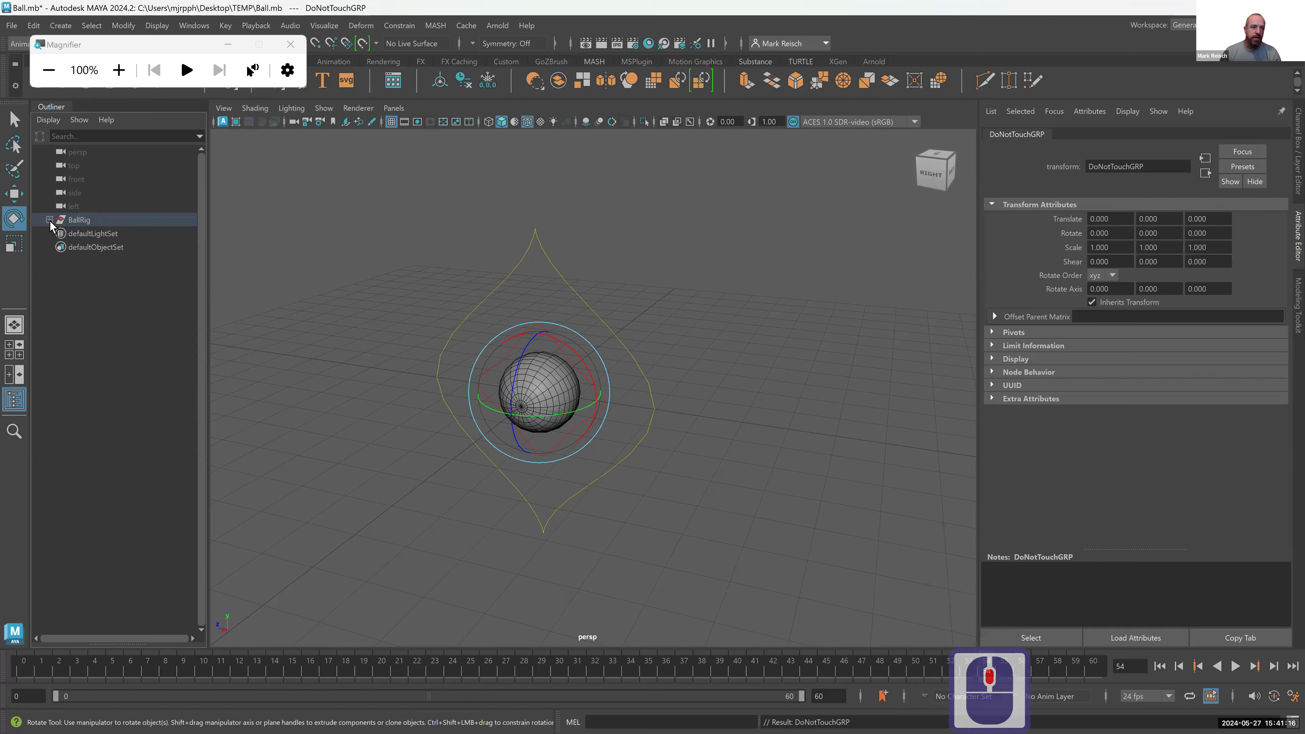
# - Expand the full BallRig hierarchy and examine BallRig, GeometryGRP, the Ball orient constraint and the Ball geometry
pyautogui.keyDown('shift'); pyautogui.click(50, 220); pyautogui.keyUp('shift')
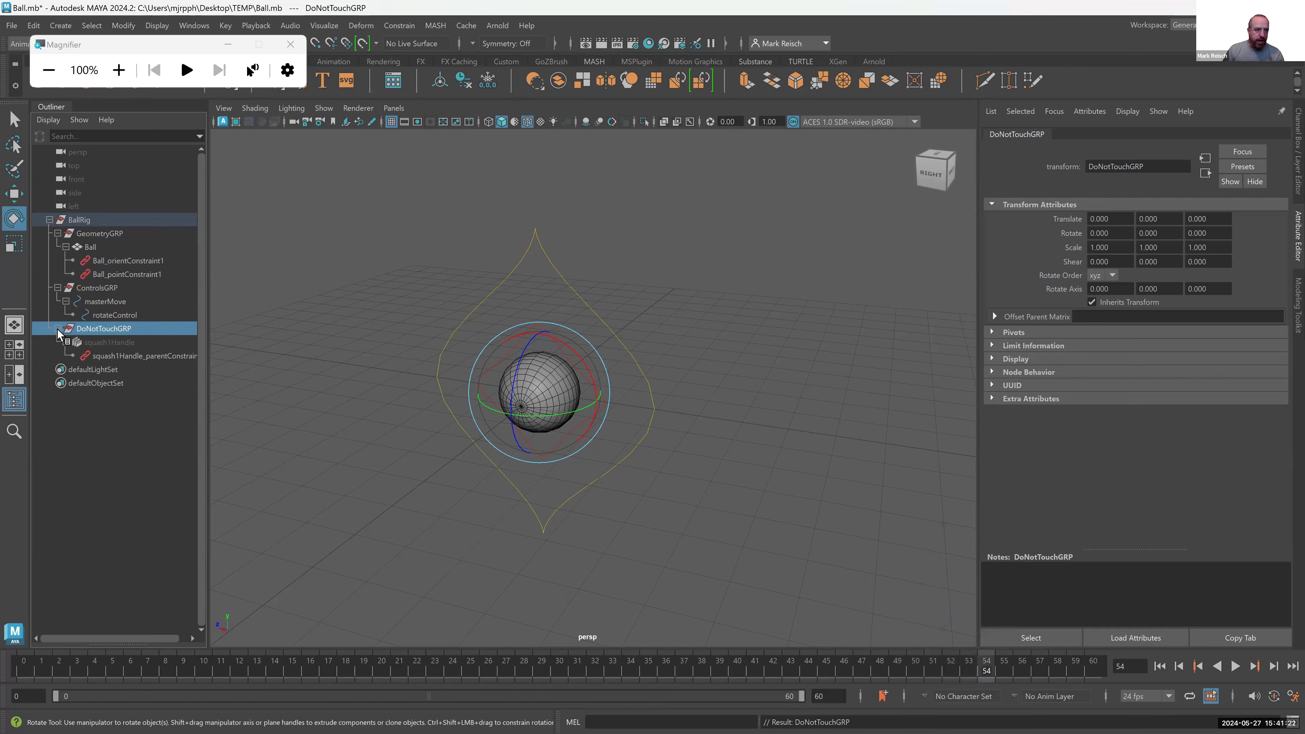
pyautogui.click(60, 223)
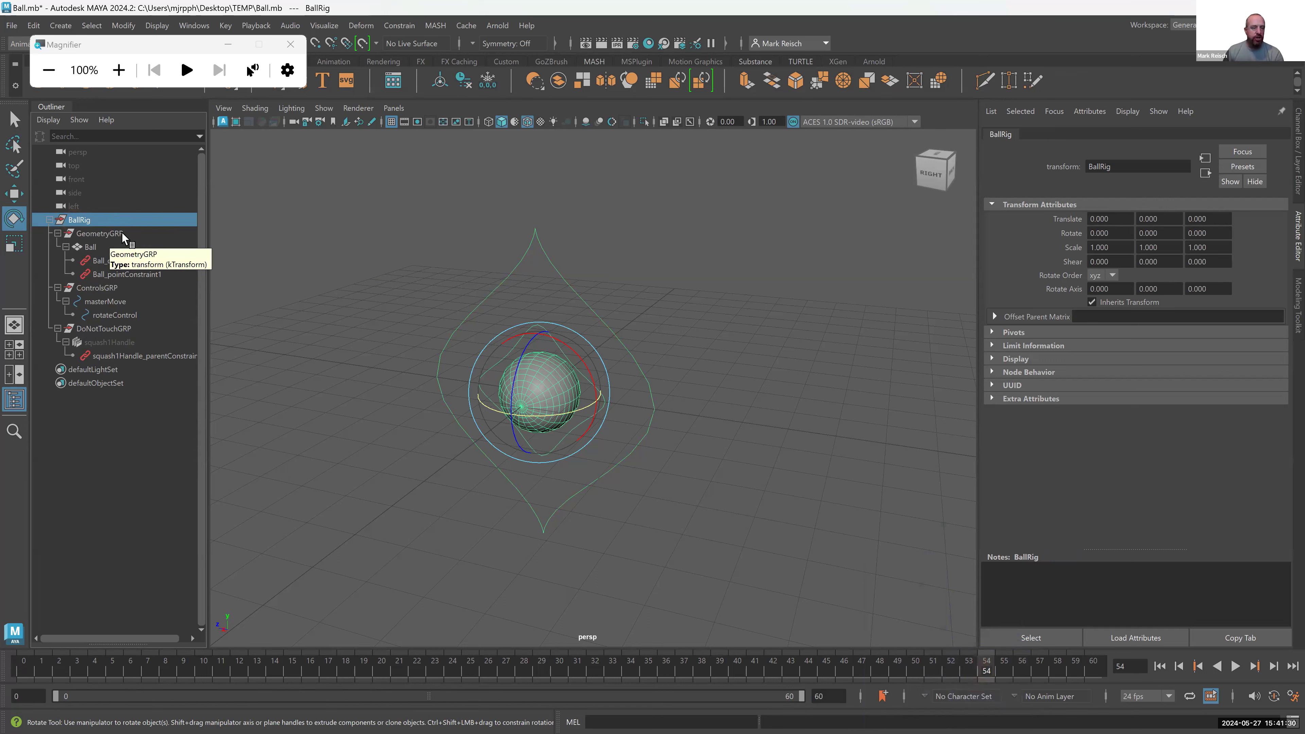
pyautogui.click(122, 234)
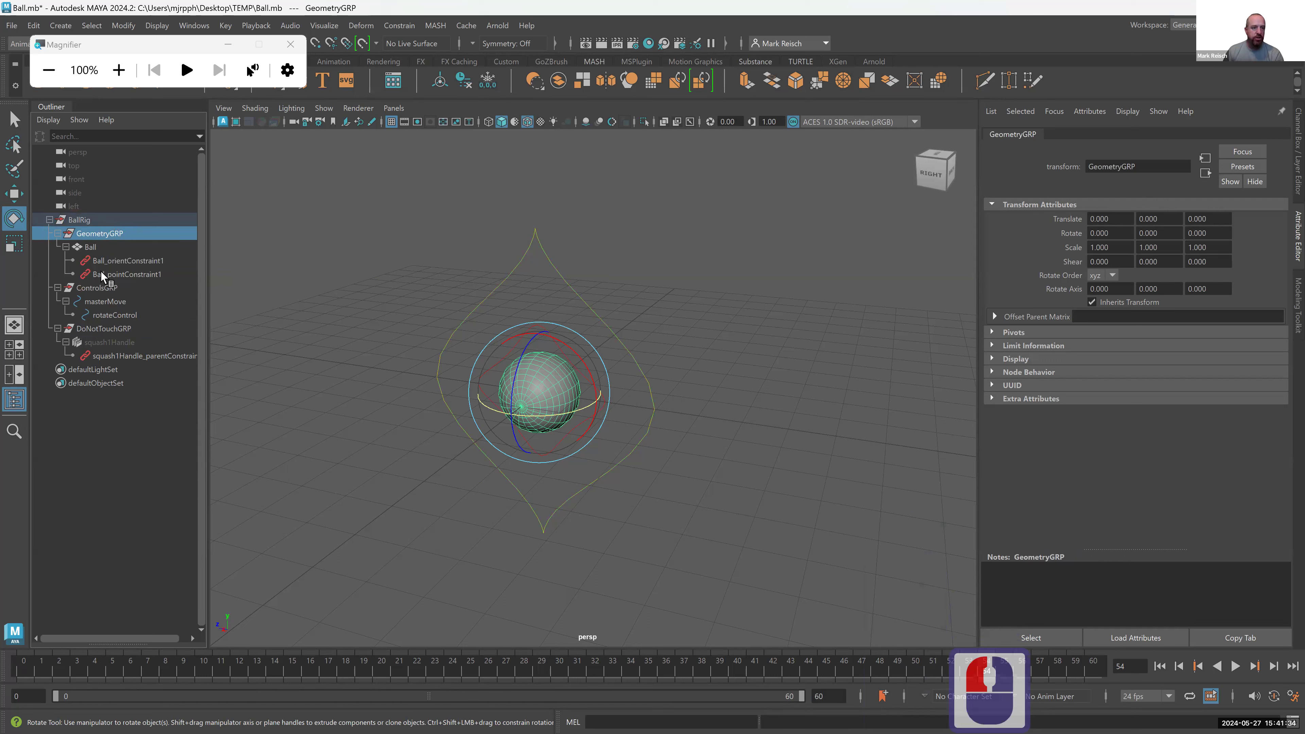
pyautogui.click(128, 260)
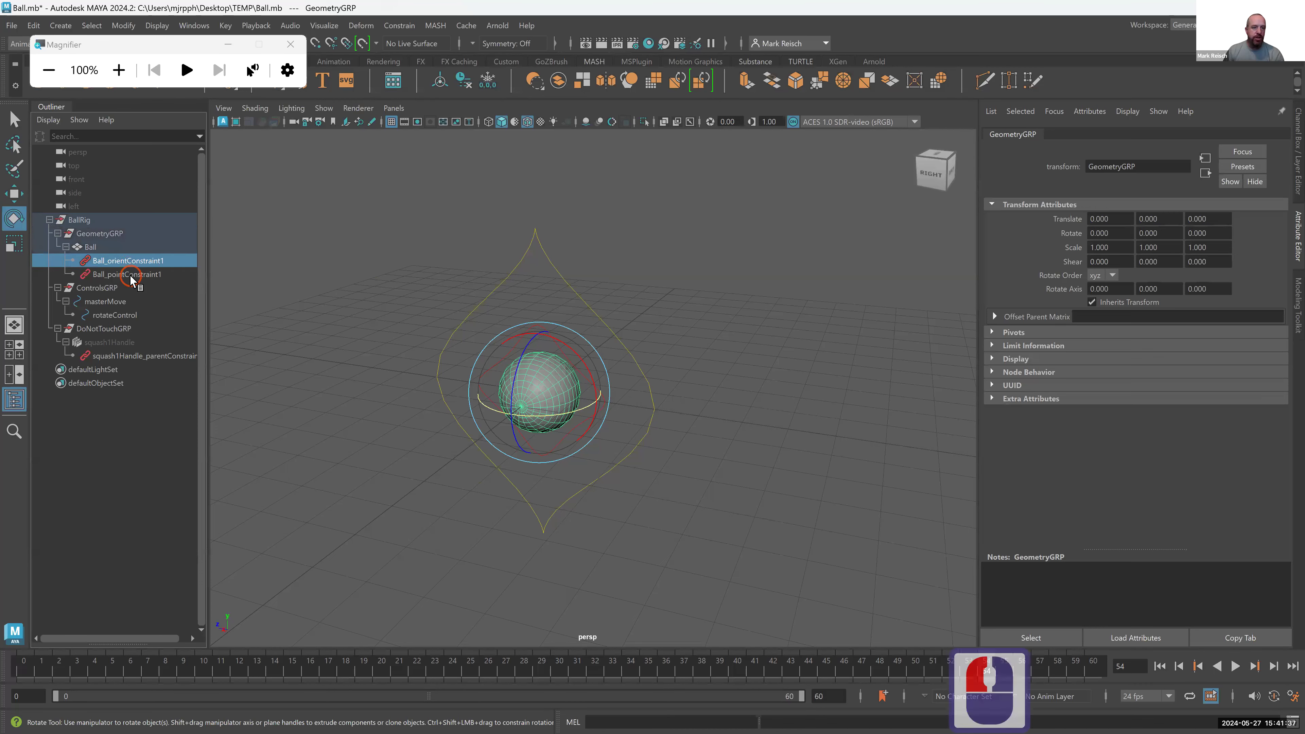
pyautogui.click(91, 248)
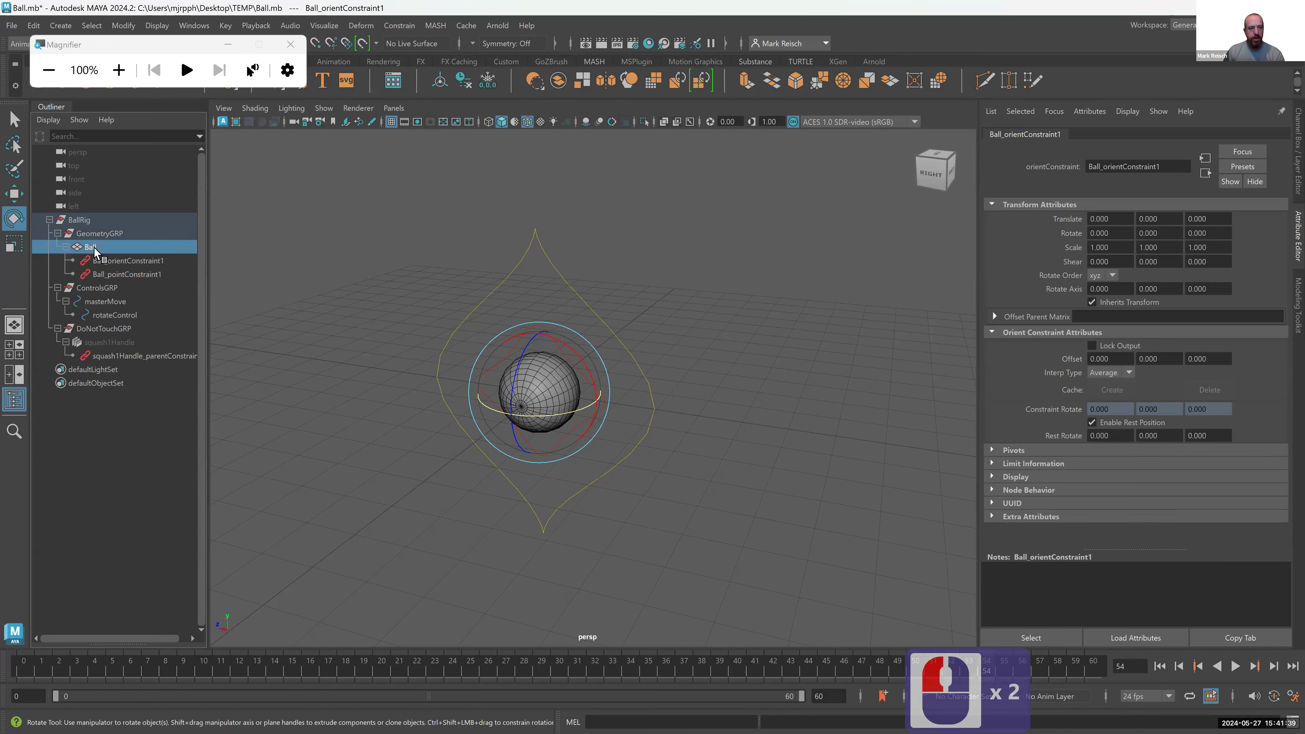
# - Collapse Ball, squash1Handle, ControlsGRP, DoNotTouchGRP and GeometryGRP in the Outliner so only the three subgroups show under BallRig
pyautogui.click(66, 247)
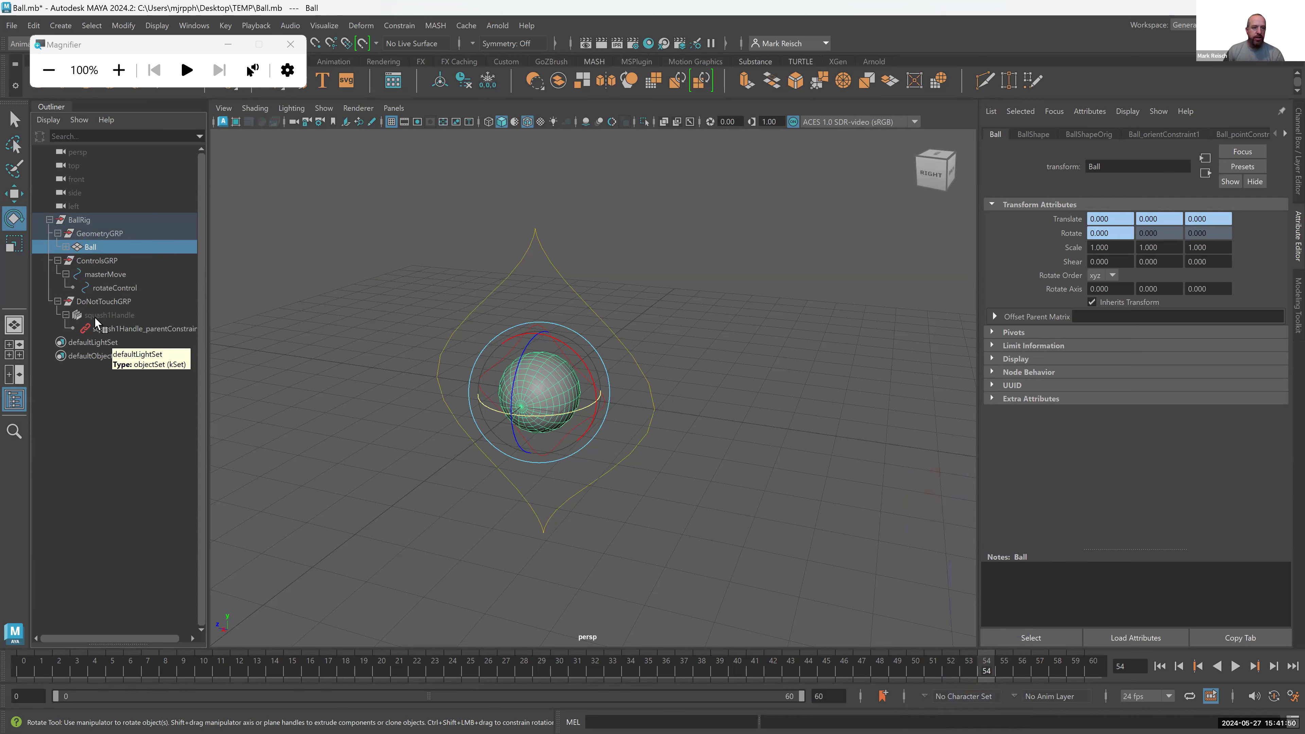
pyautogui.click(66, 315)
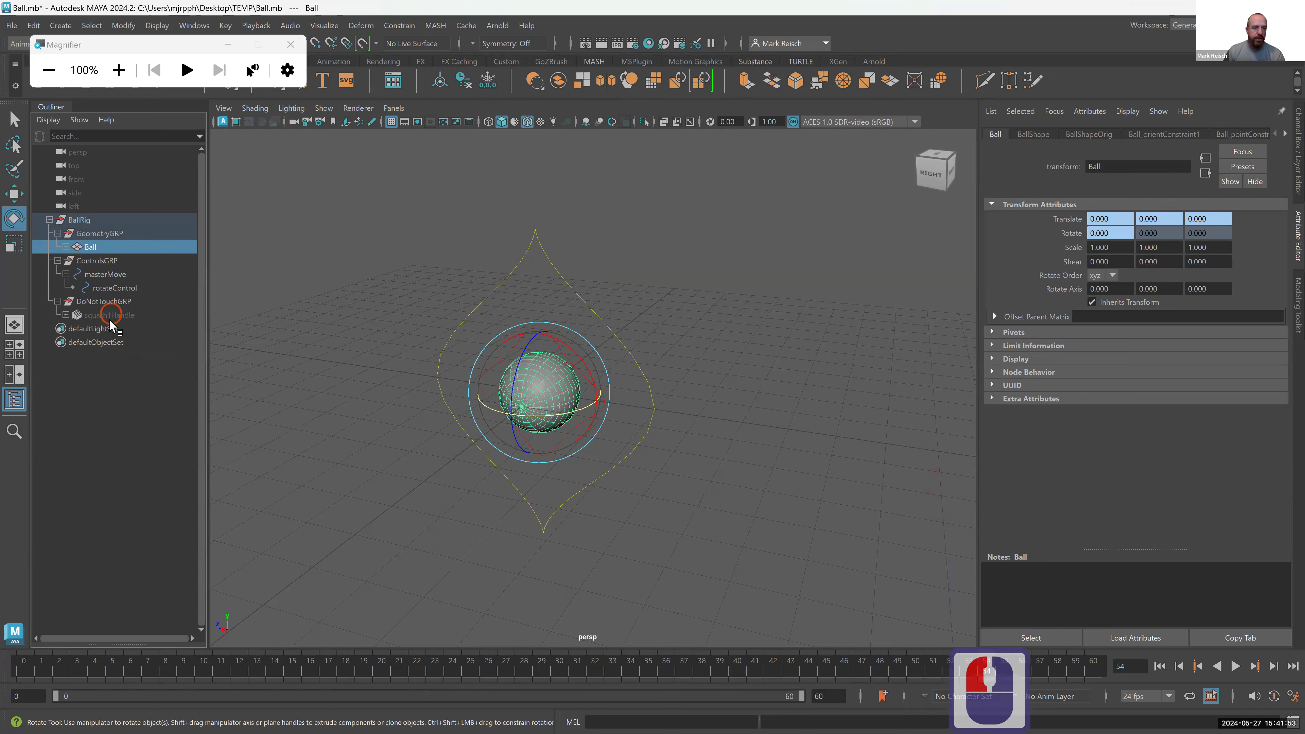
pyautogui.click(58, 261)
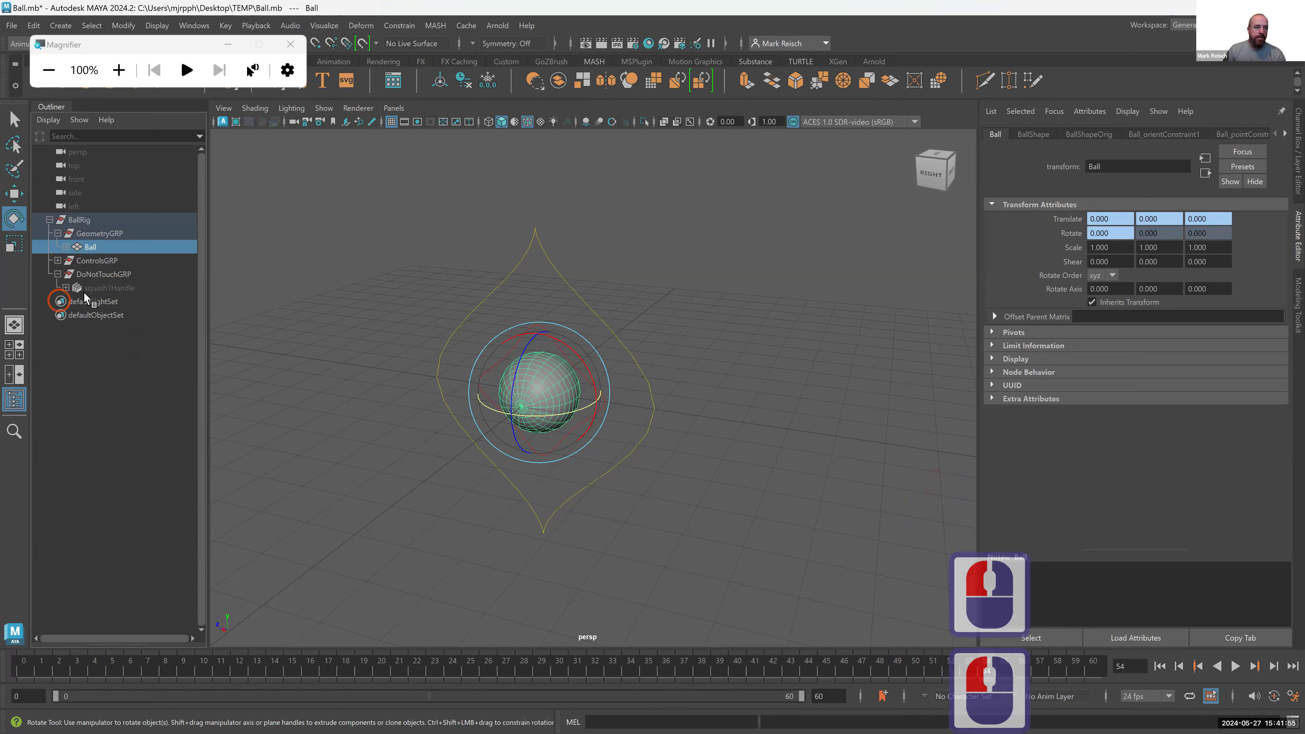
pyautogui.click(58, 275)
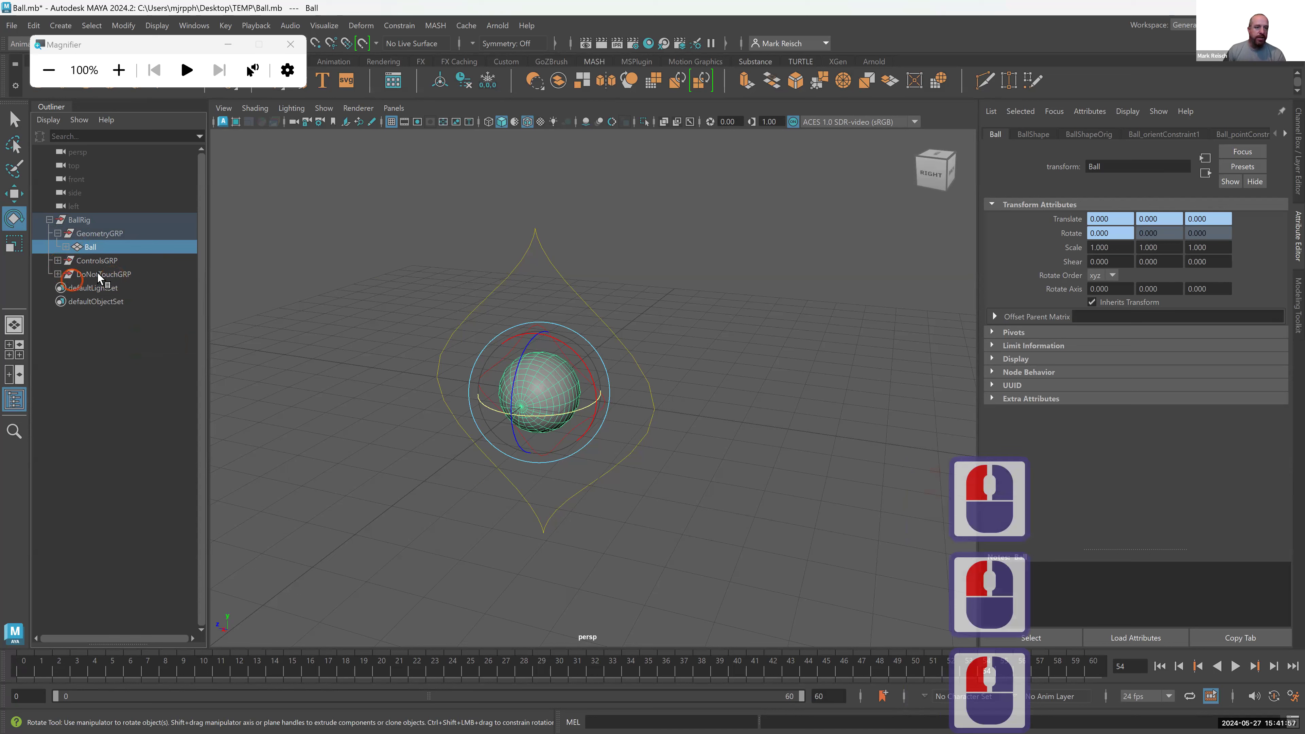
pyautogui.click(58, 232)
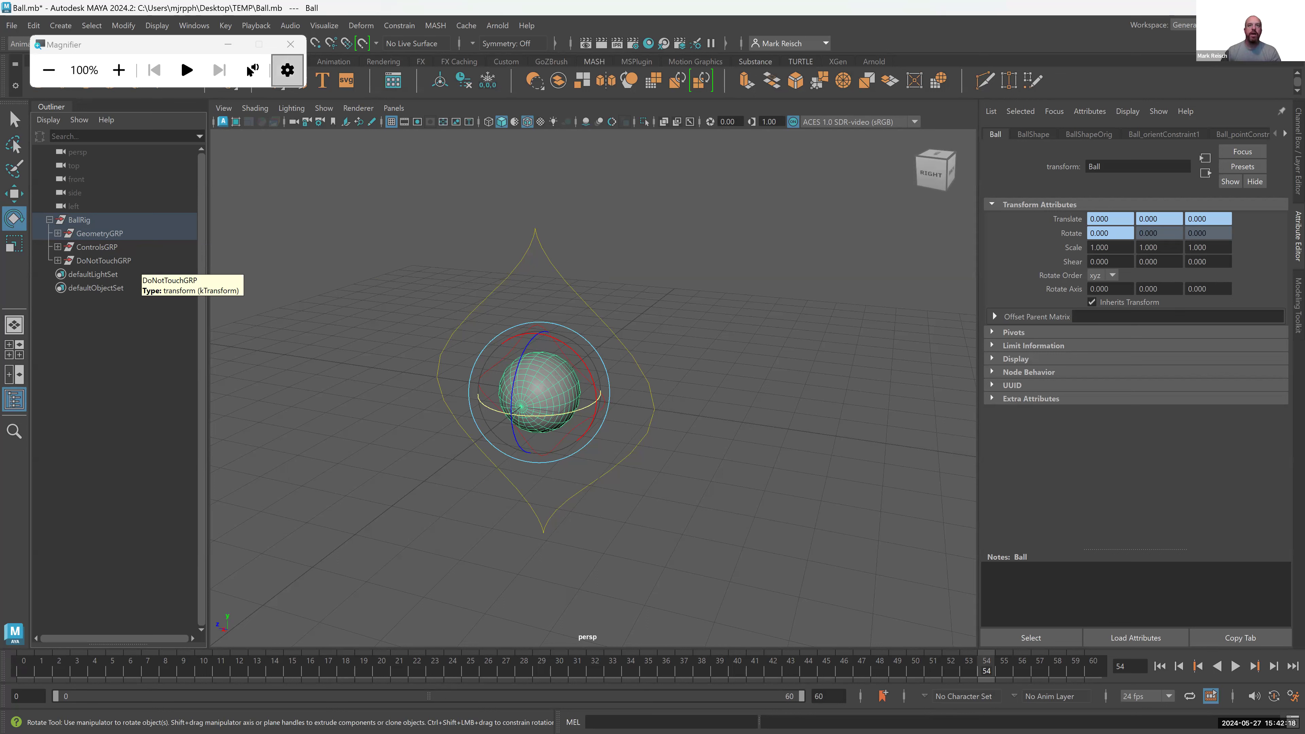
# - Close the Magnifier window covering the Maya toolbar
pyautogui.scroll(-9, 287, 70)
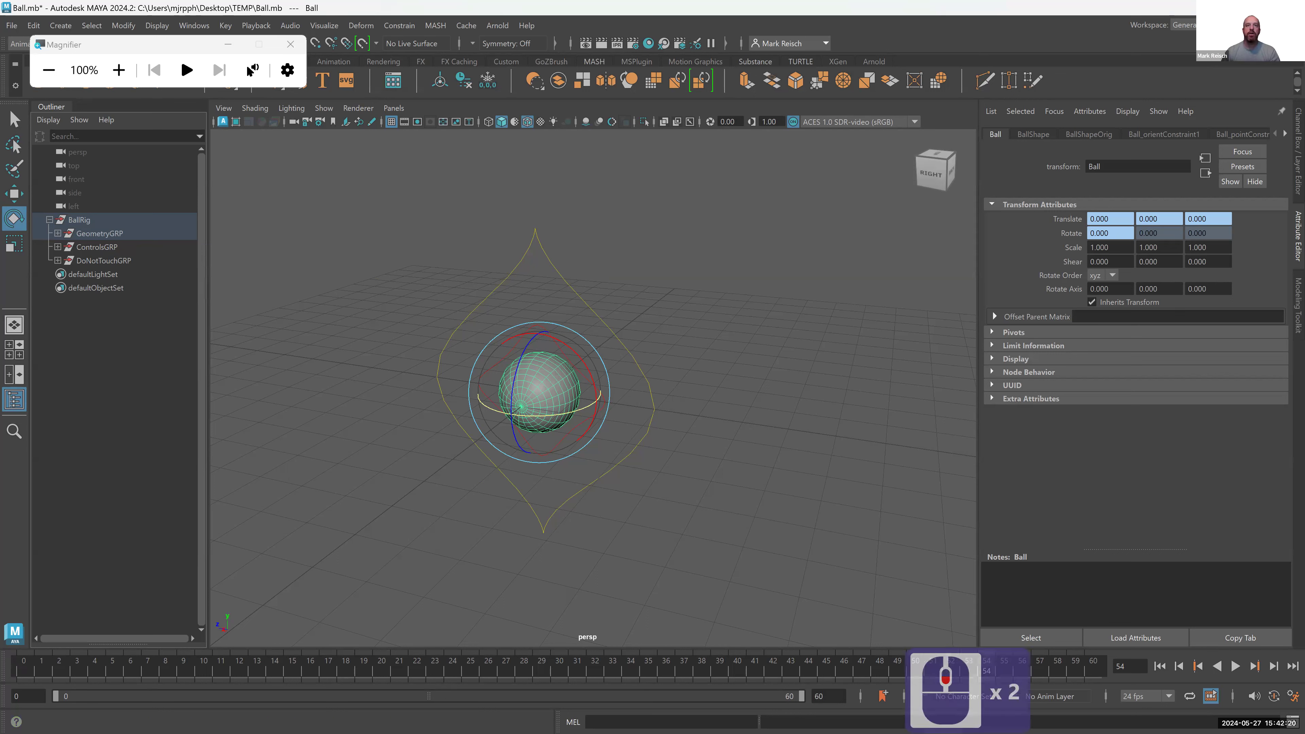
pyautogui.scroll(-3, 287, 71)
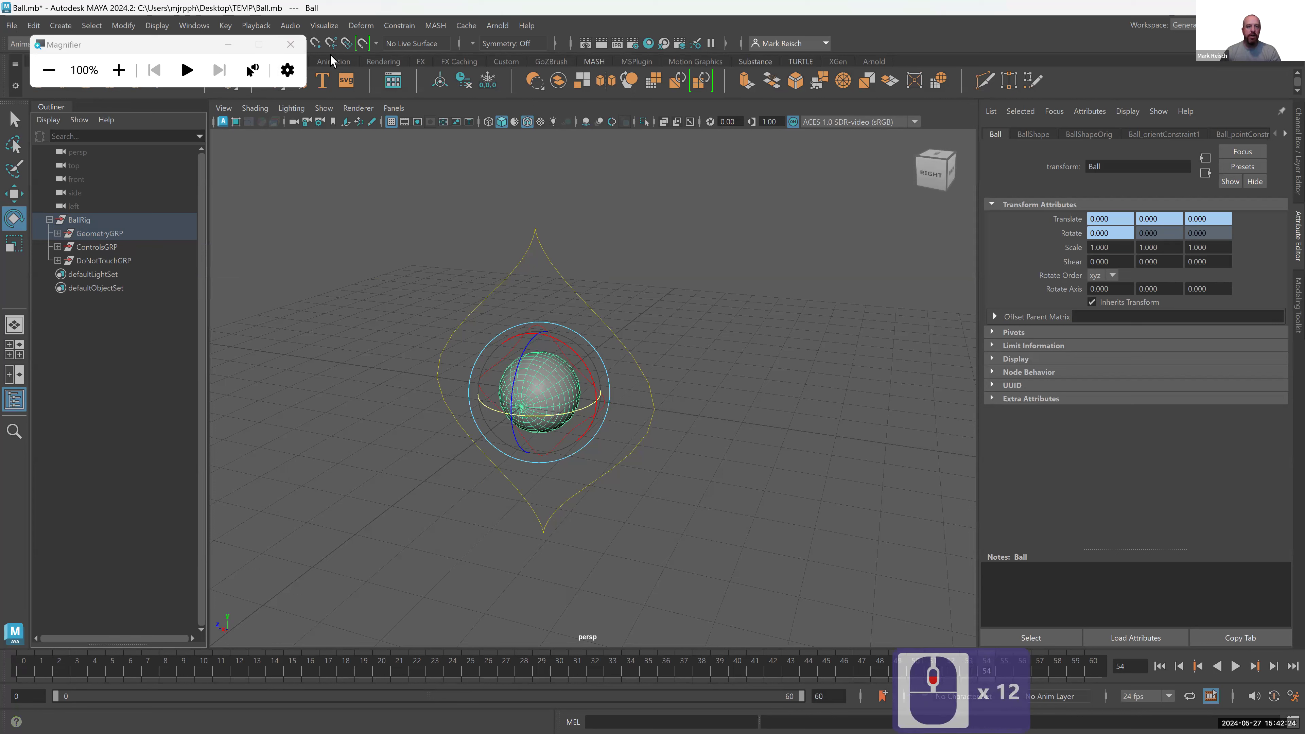
pyautogui.click(296, 47)
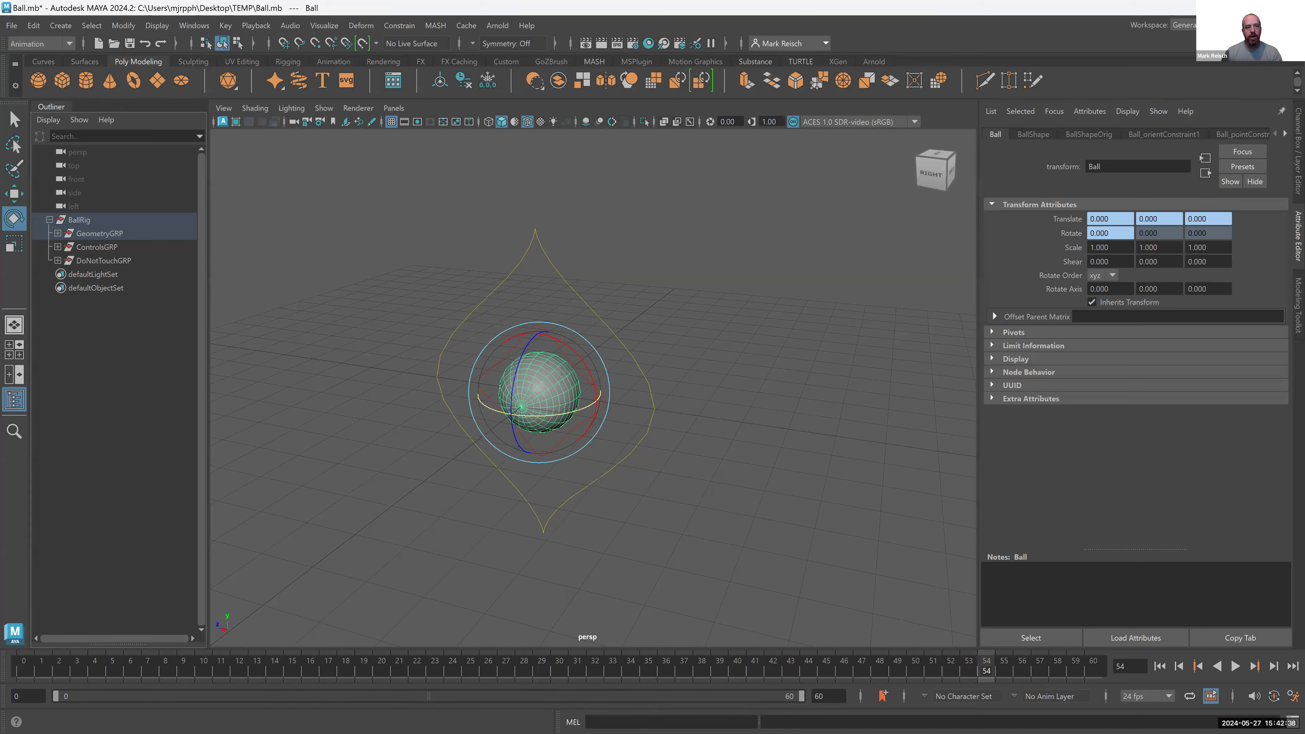
# - Start a new project in the Project Window and open the browser for choosing its location
pyautogui.click(12, 27)
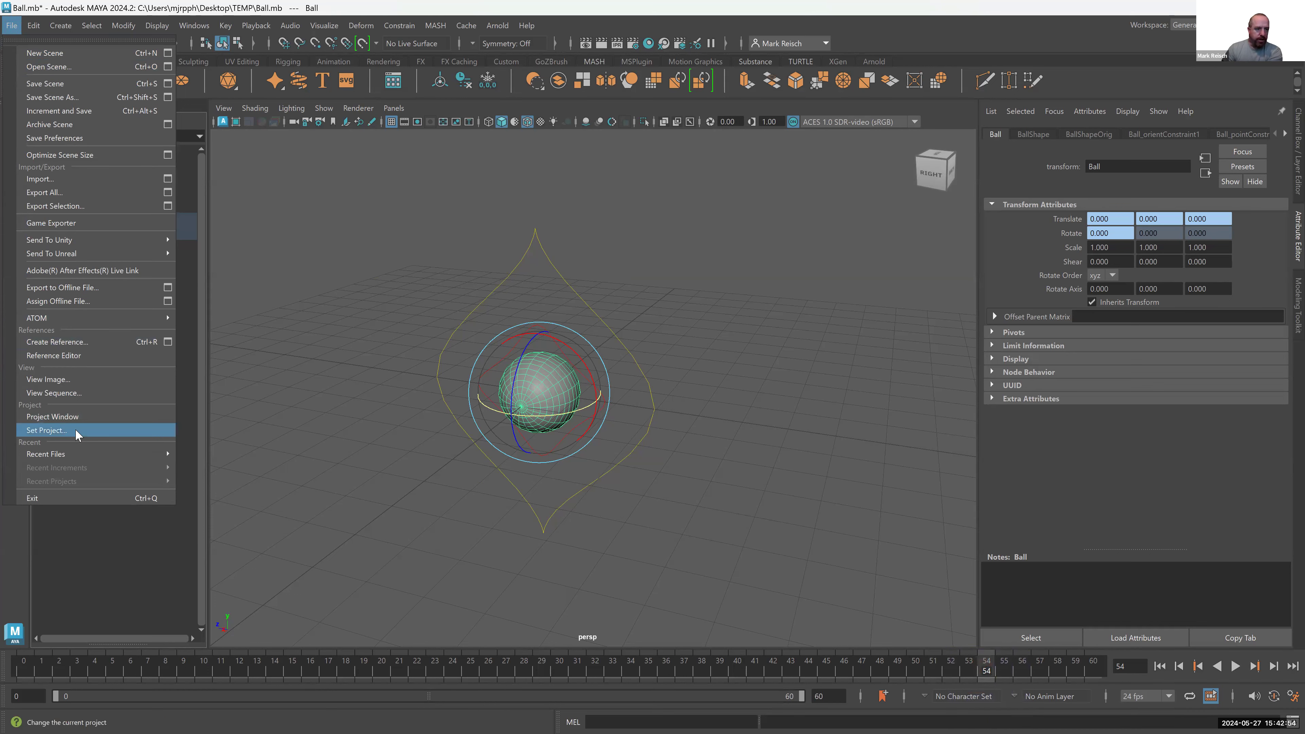
pyautogui.click(76, 418)
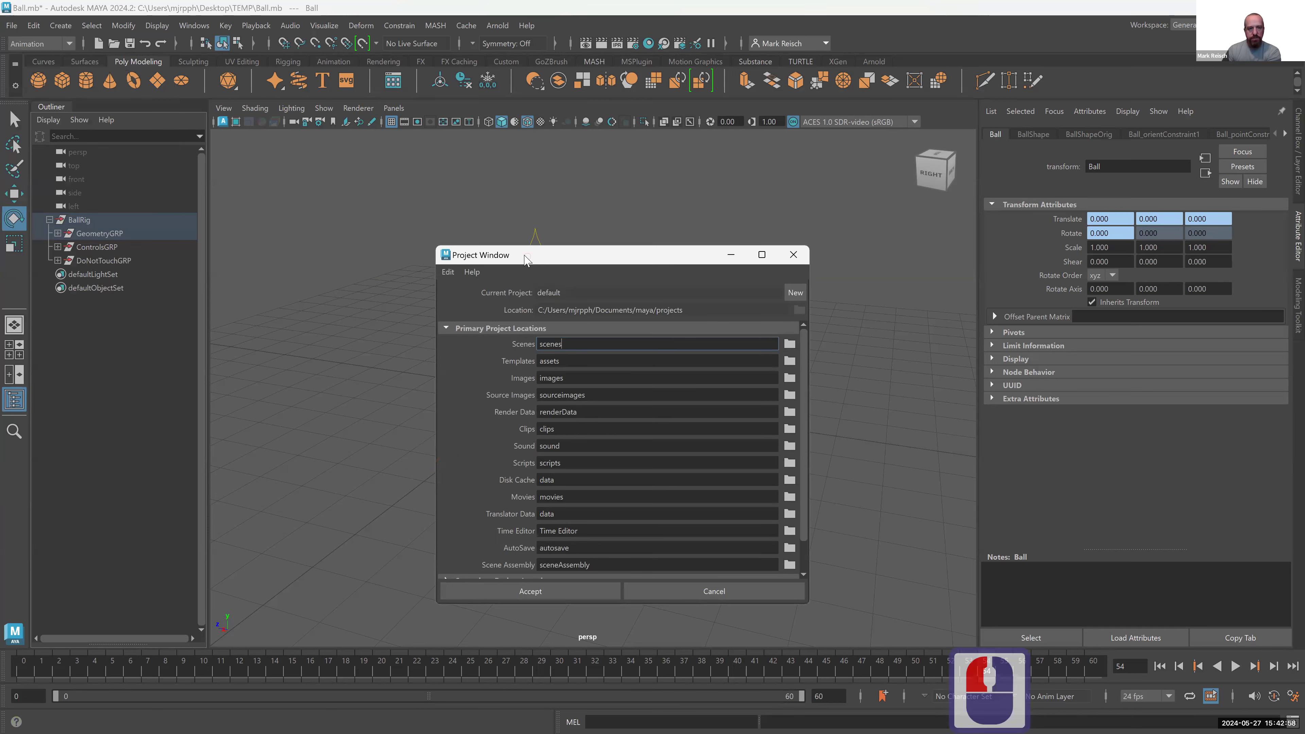
pyautogui.moveTo(527, 258); pyautogui.dragTo(383, 193)
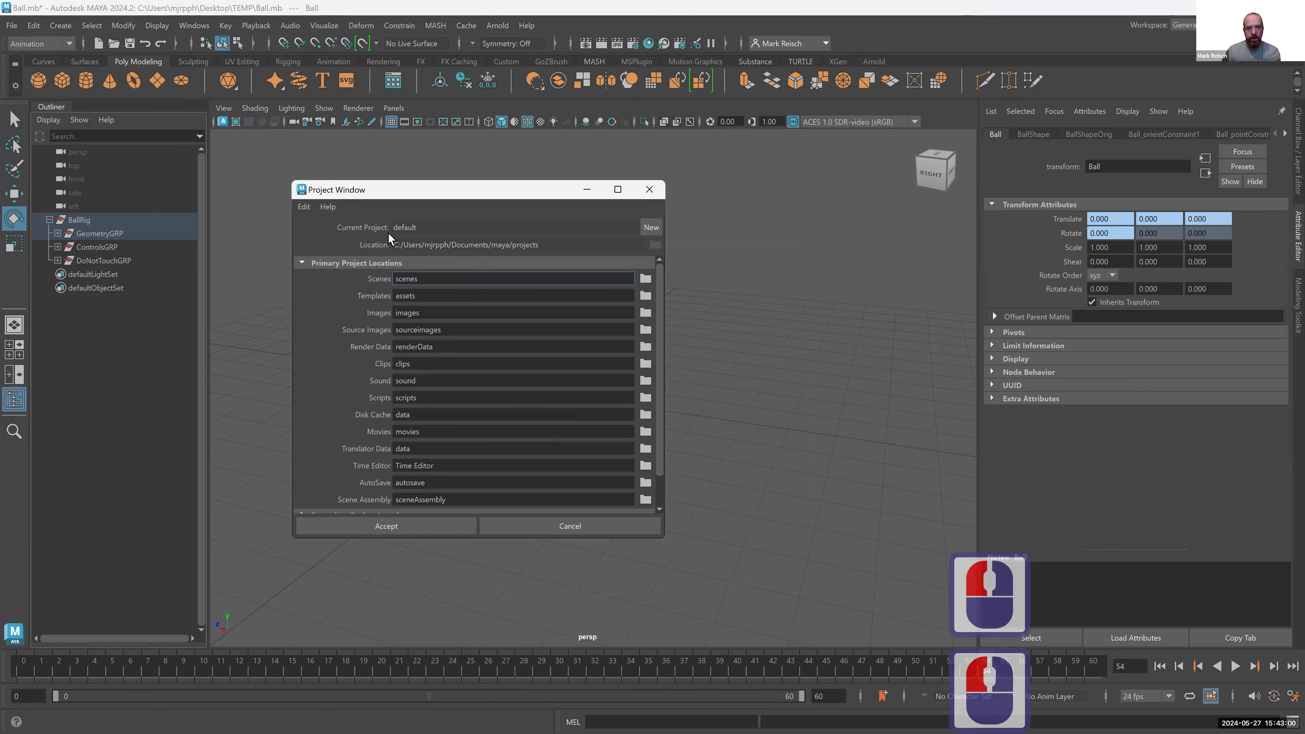
pyautogui.click(656, 228)
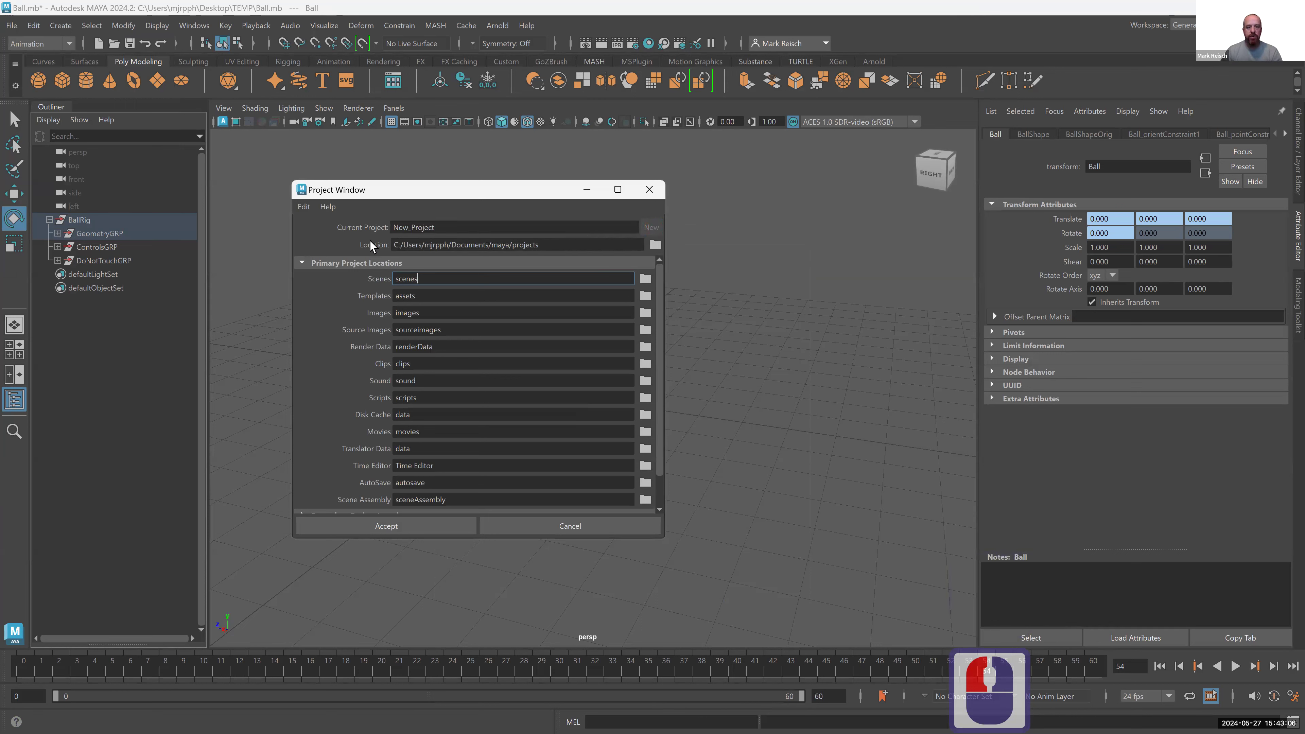
pyautogui.click(654, 246)
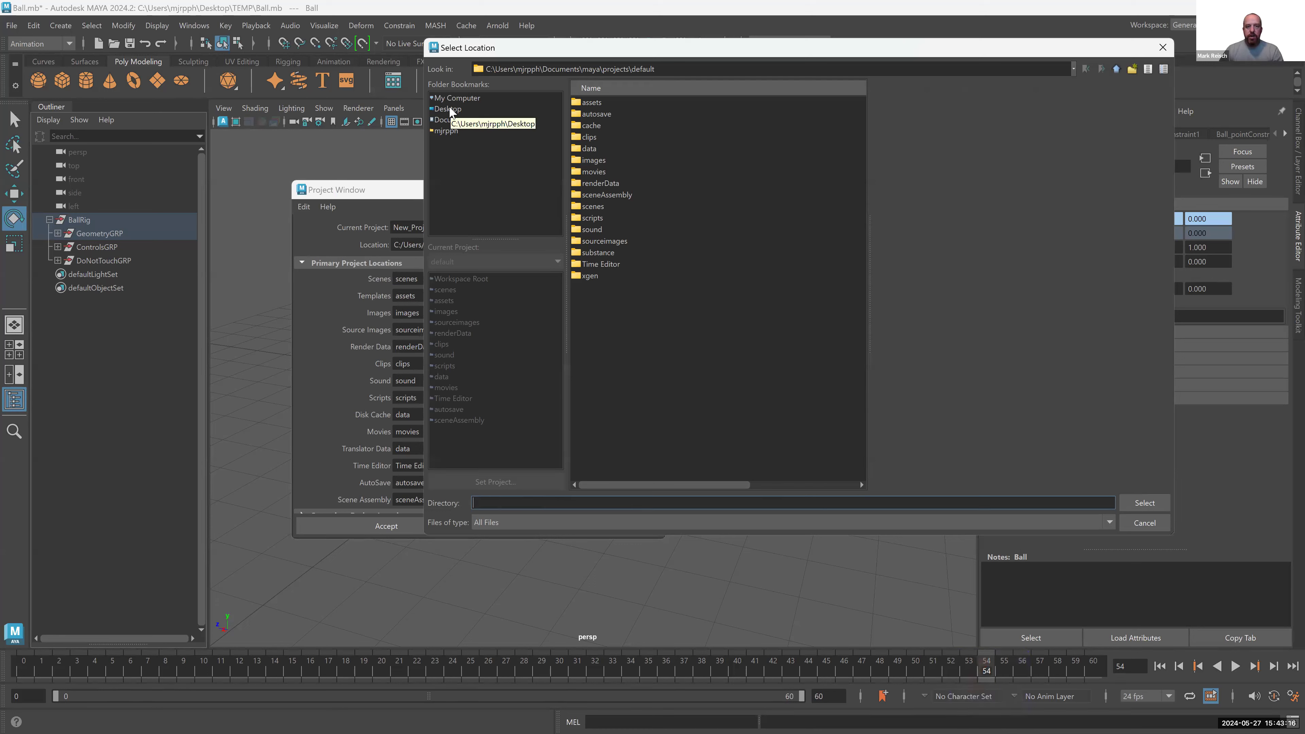
# - Look through the bookmarked Desktop, My Computer, Documents and home folders as possible project locations
pyautogui.click(450, 111)
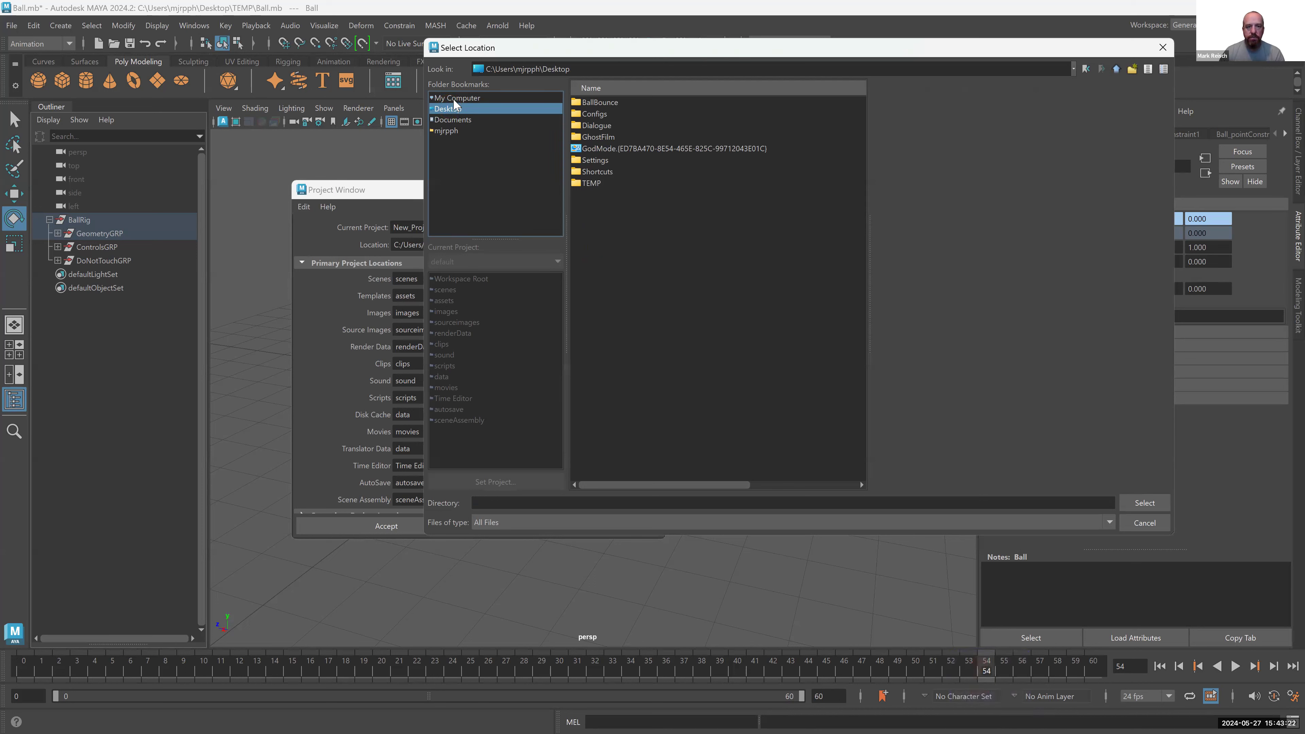
pyautogui.click(455, 99)
pyautogui.click(452, 120)
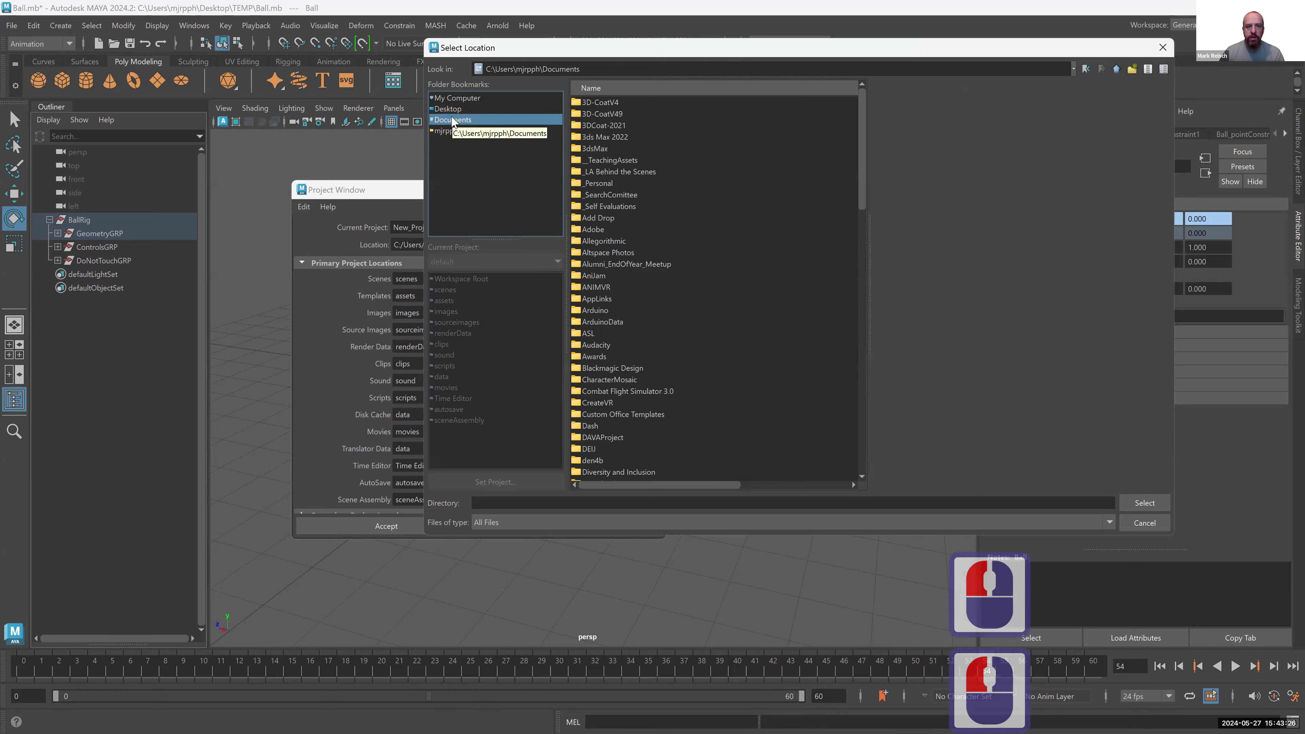
pyautogui.click(452, 131)
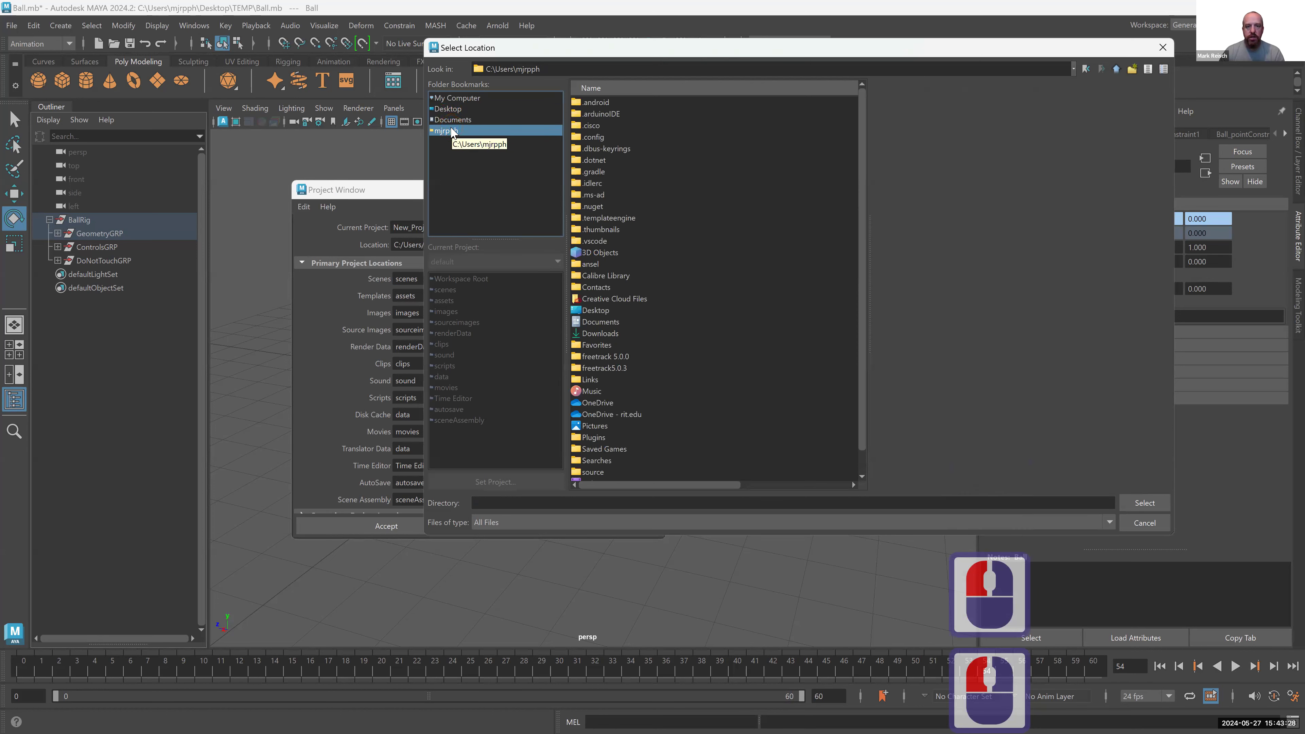
pyautogui.click(458, 98)
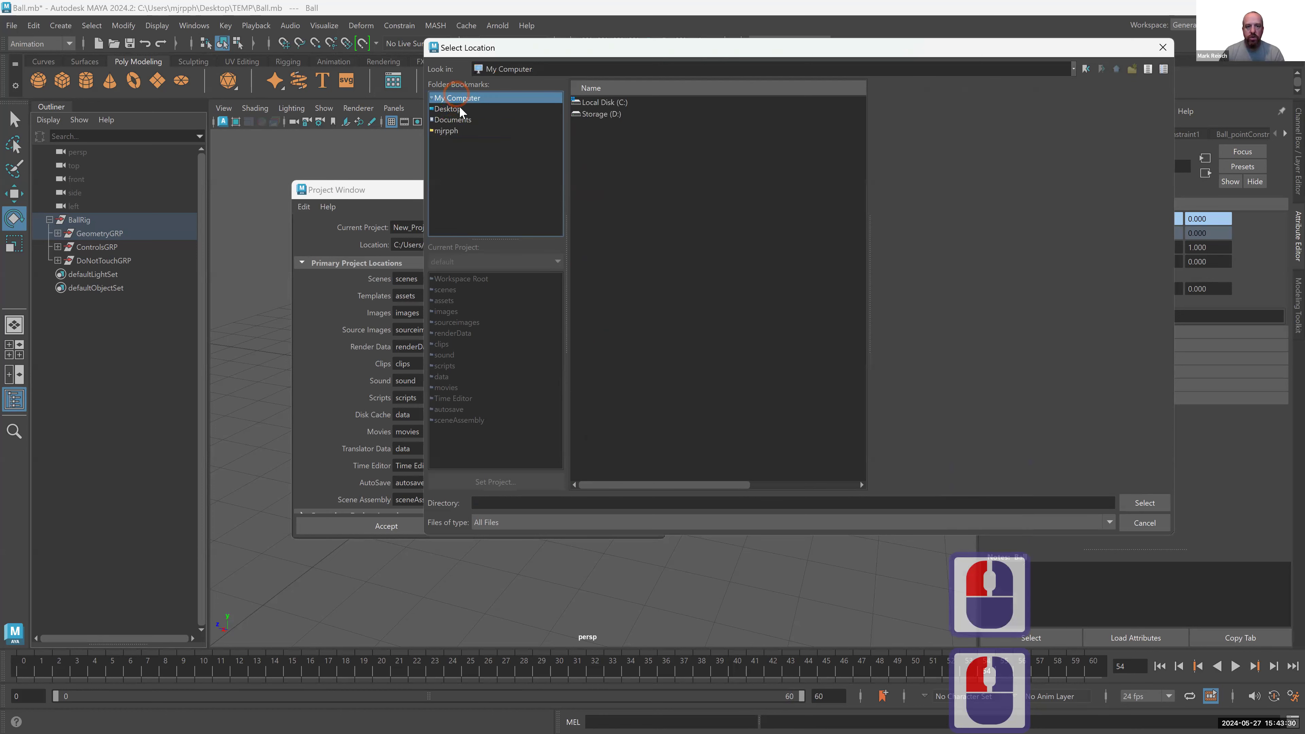
pyautogui.click(455, 109)
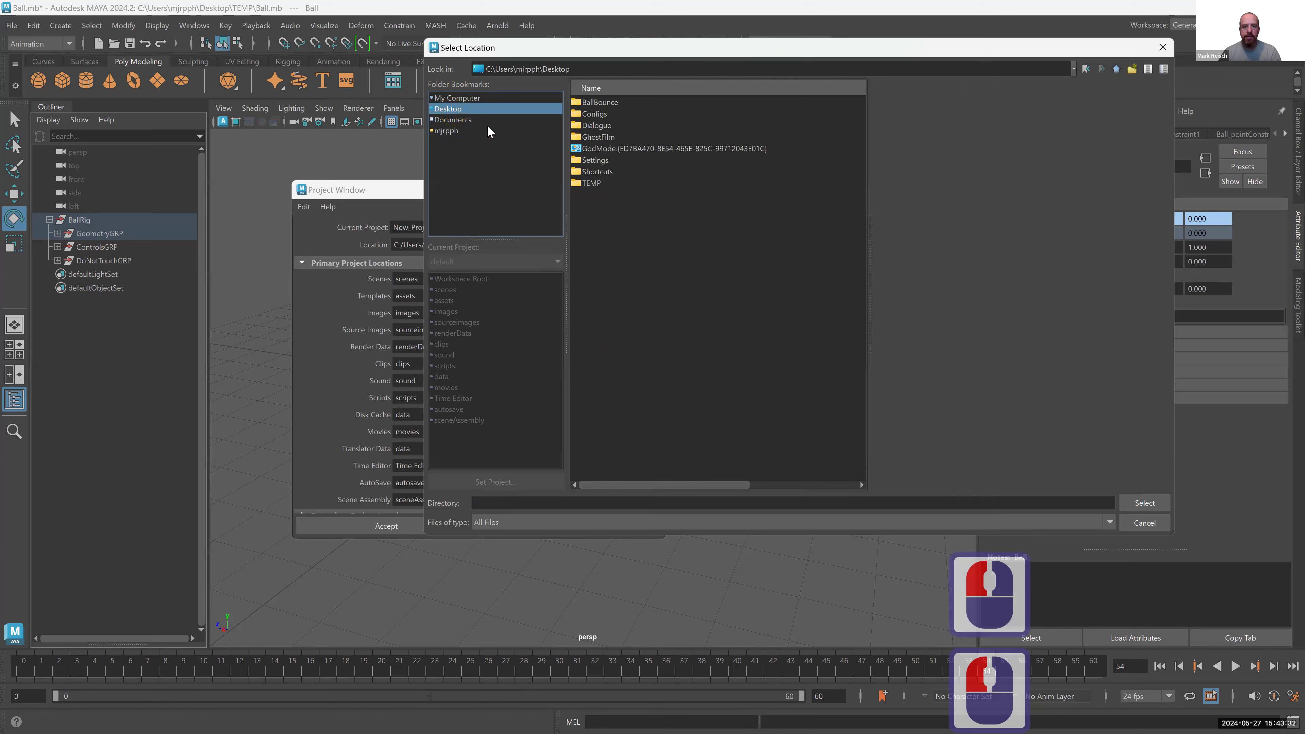
# - Create a folder named BallBounce in Documents and select it as the new project's location
pyautogui.click(465, 120)
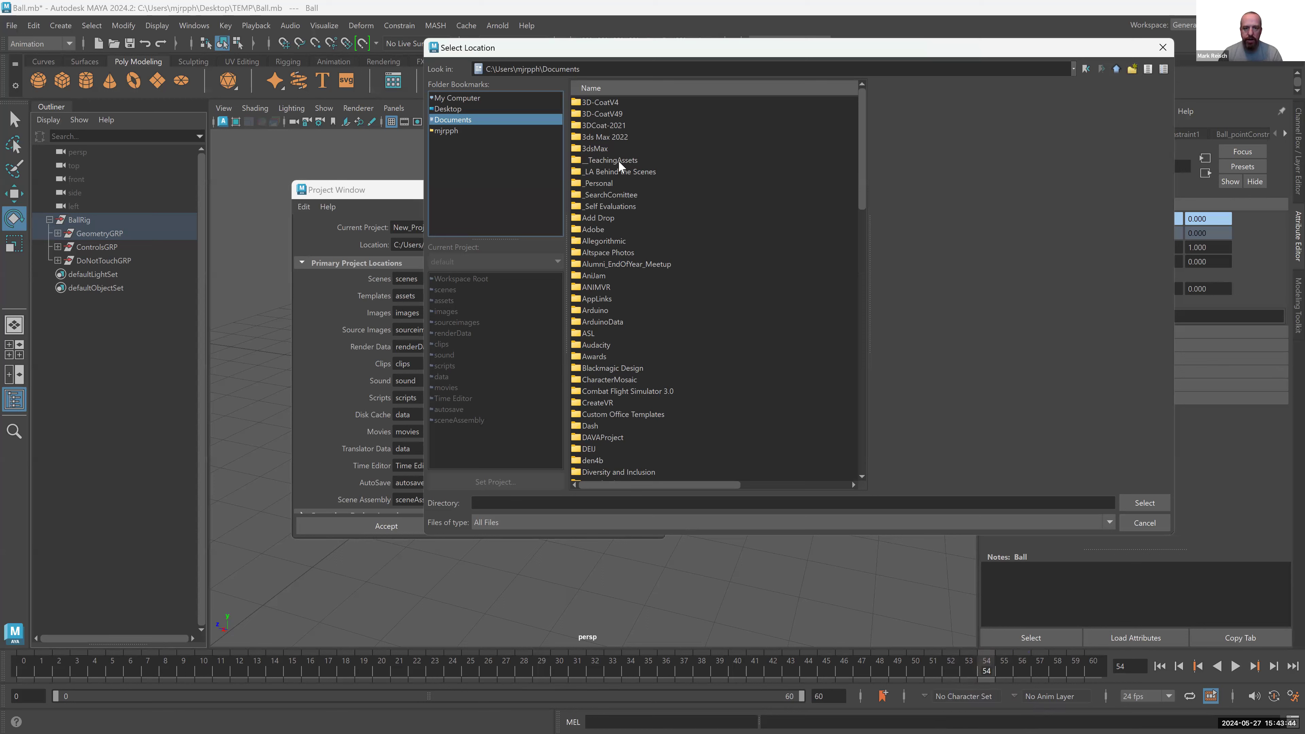
pyautogui.click(1133, 70)
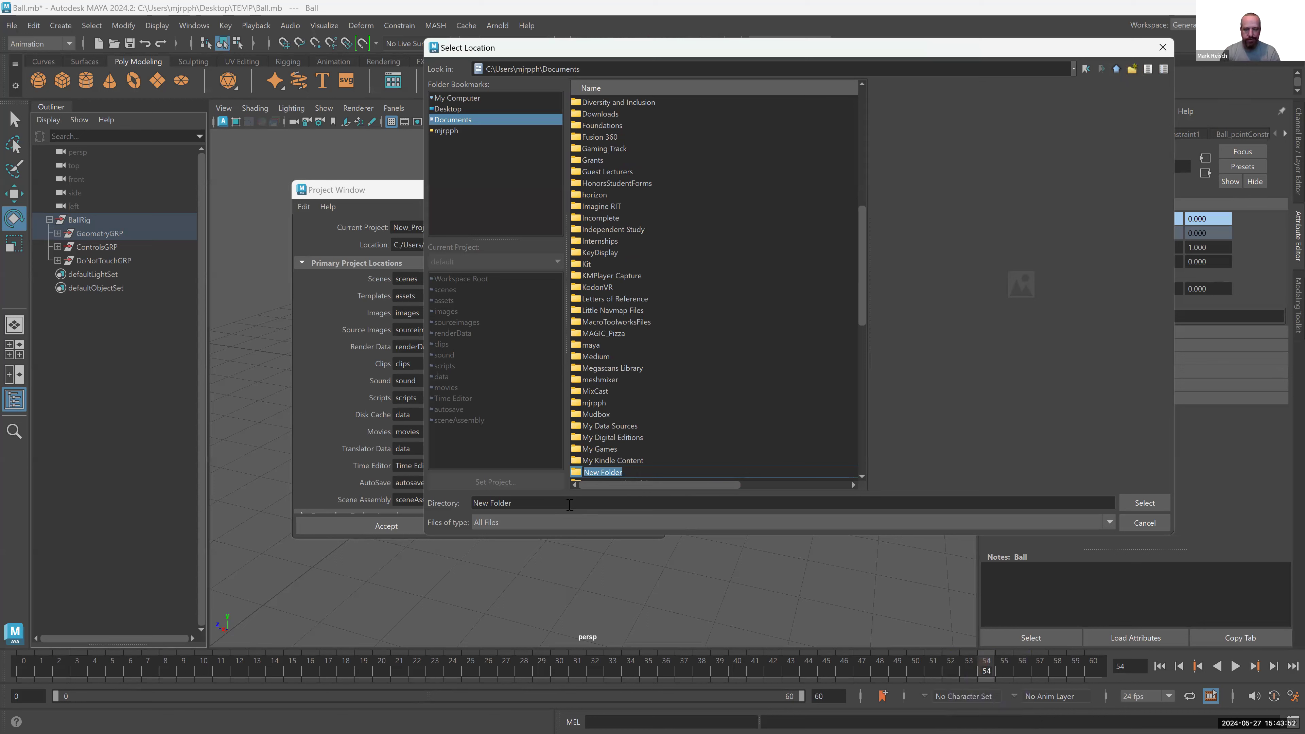
pyautogui.write('Ball')
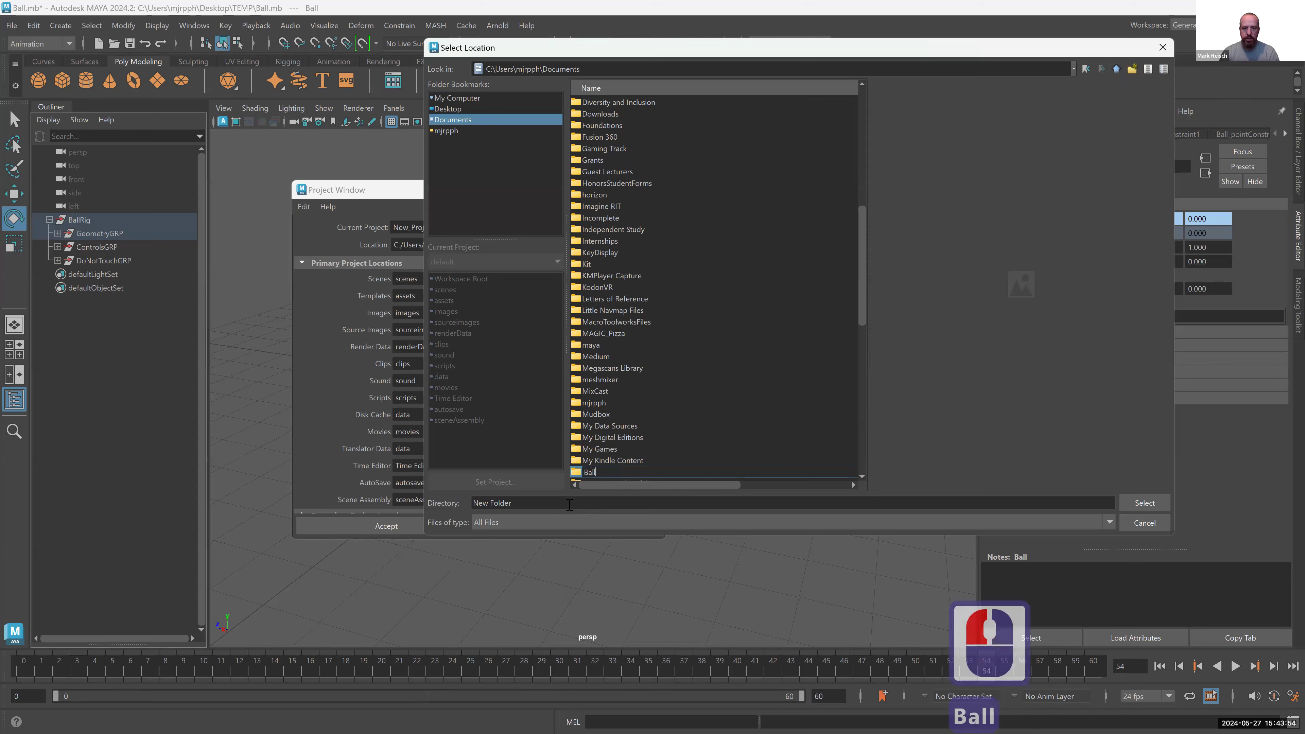
pyautogui.write('Bounce')
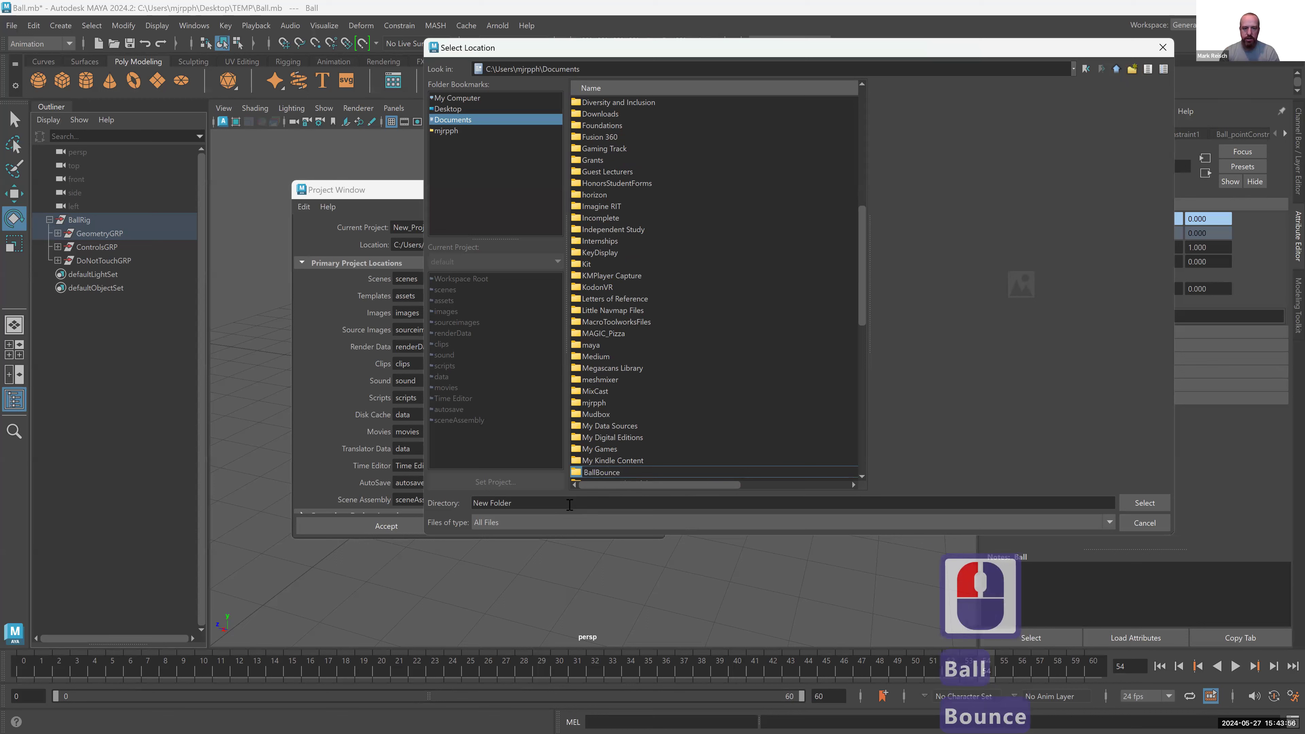
pyautogui.press('Return')
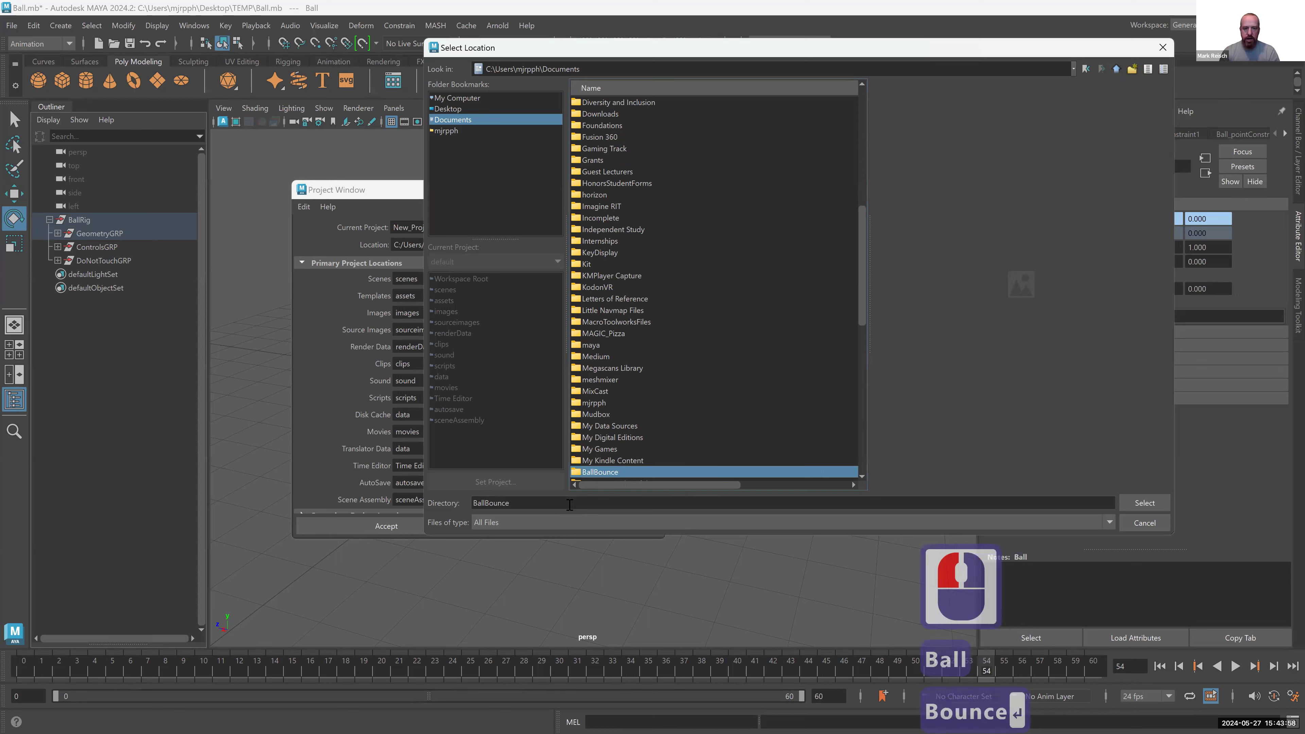
pyautogui.press('Return')
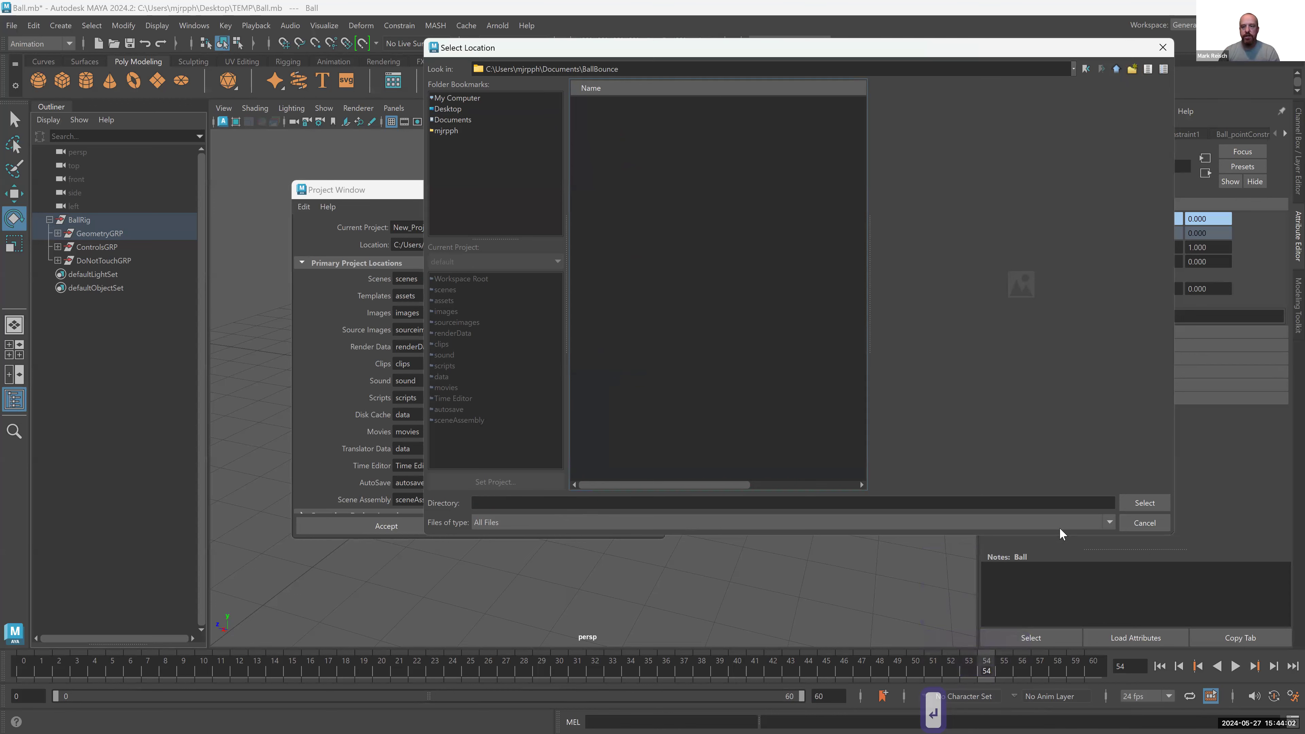
pyautogui.click(1145, 503)
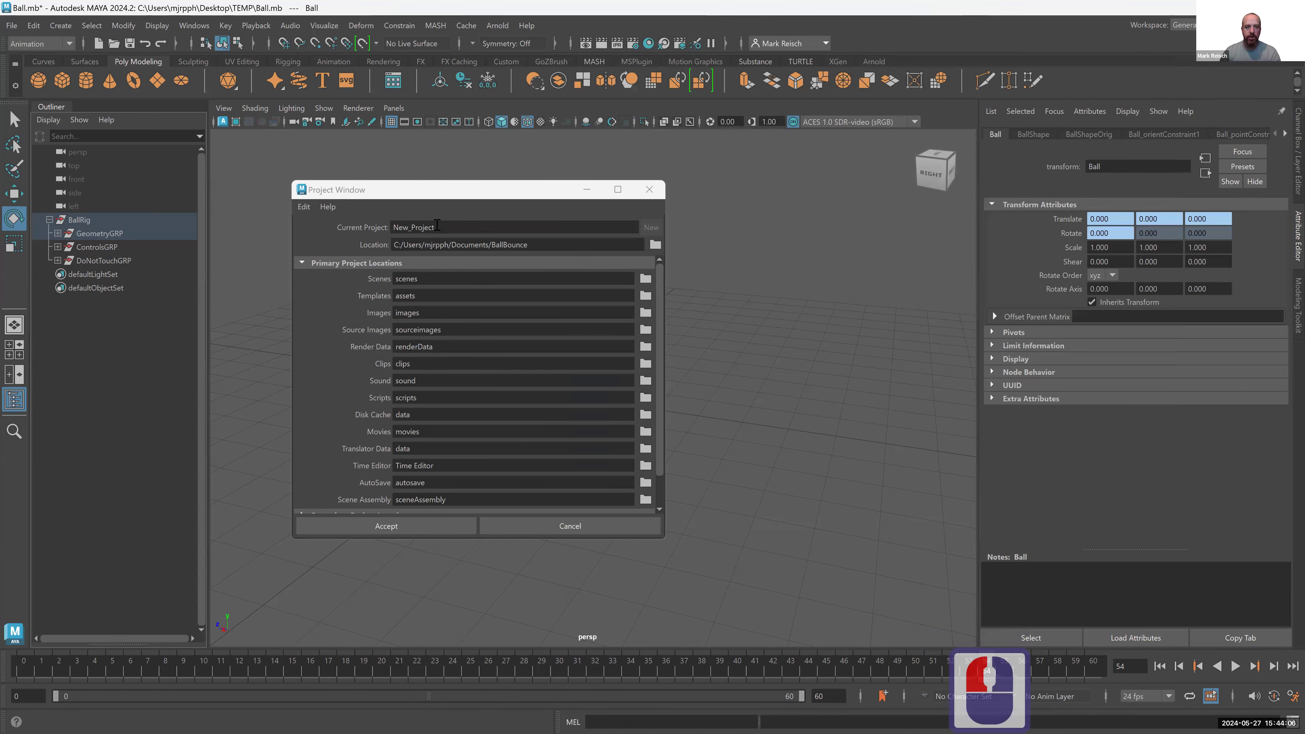
# - Delete the BallBounce folder name from the end of the project's location path
pyautogui.moveTo(446, 227); pyautogui.dragTo(363, 237)
pyautogui.click(598, 237)
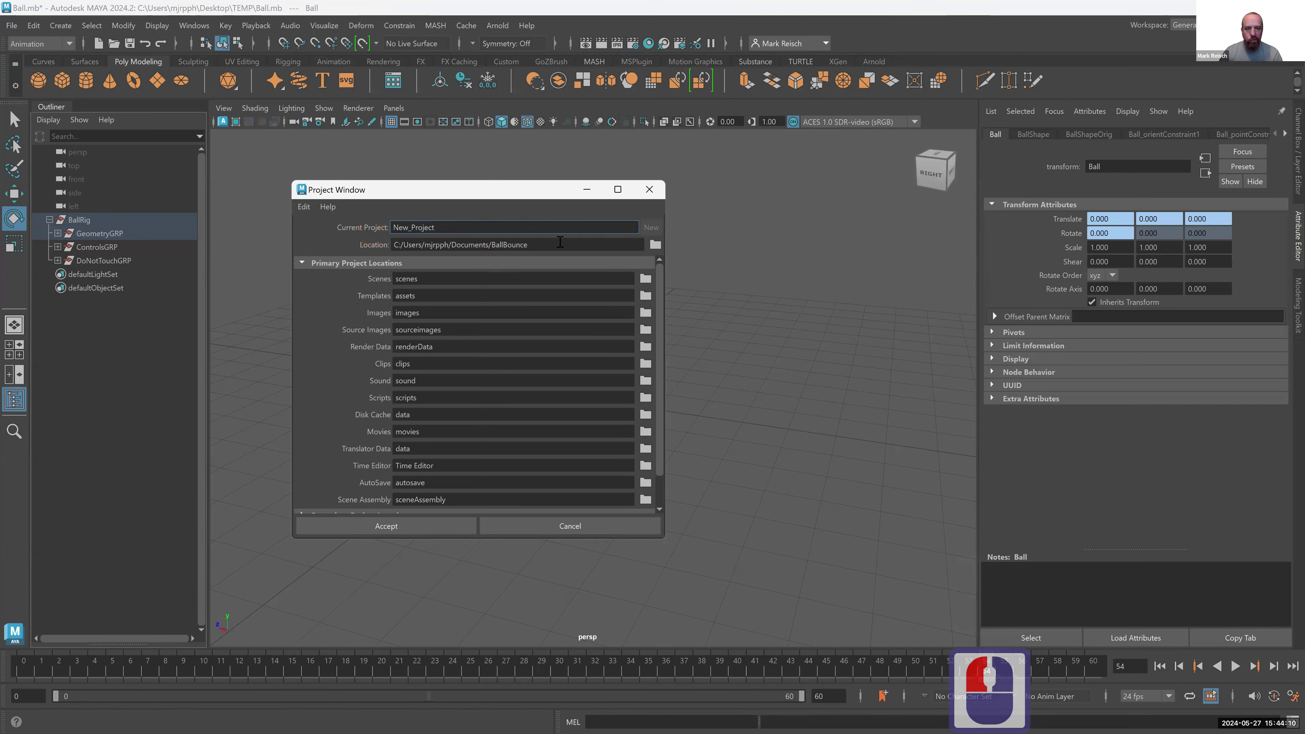
pyautogui.click(560, 244)
pyautogui.click(509, 246)
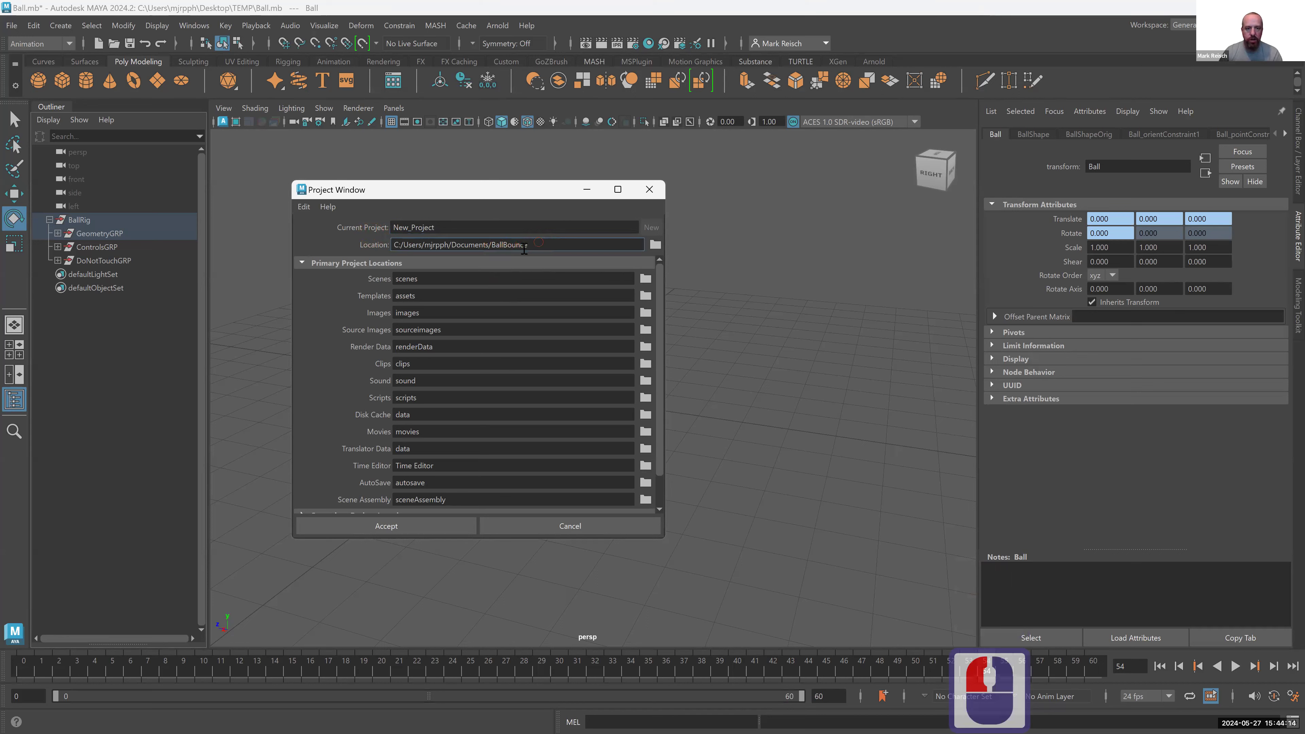
pyautogui.moveTo(513, 244); pyautogui.dragTo(543, 266)
pyautogui.press('BackSpace')
pyautogui.press('BackSpace')
pyautogui.press('BackSpace')
pyautogui.press('BackSpace')
pyautogui.press('BackSpace')
pyautogui.press('BackSpace')
pyautogui.press('BackSpace')
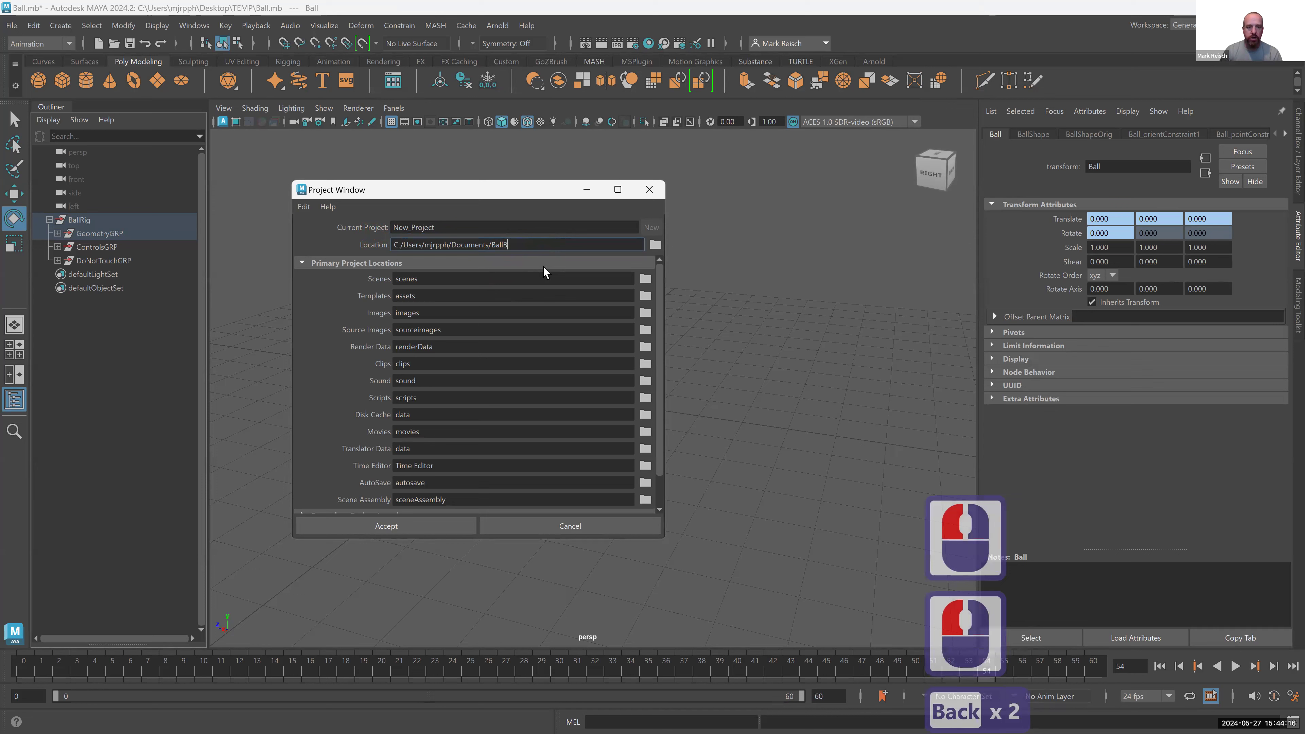
pyautogui.press('BackSpace')
# - Browse for the project location again, go to the Documents folder and try to delete its BallBounce folder
pyautogui.click(655, 244)
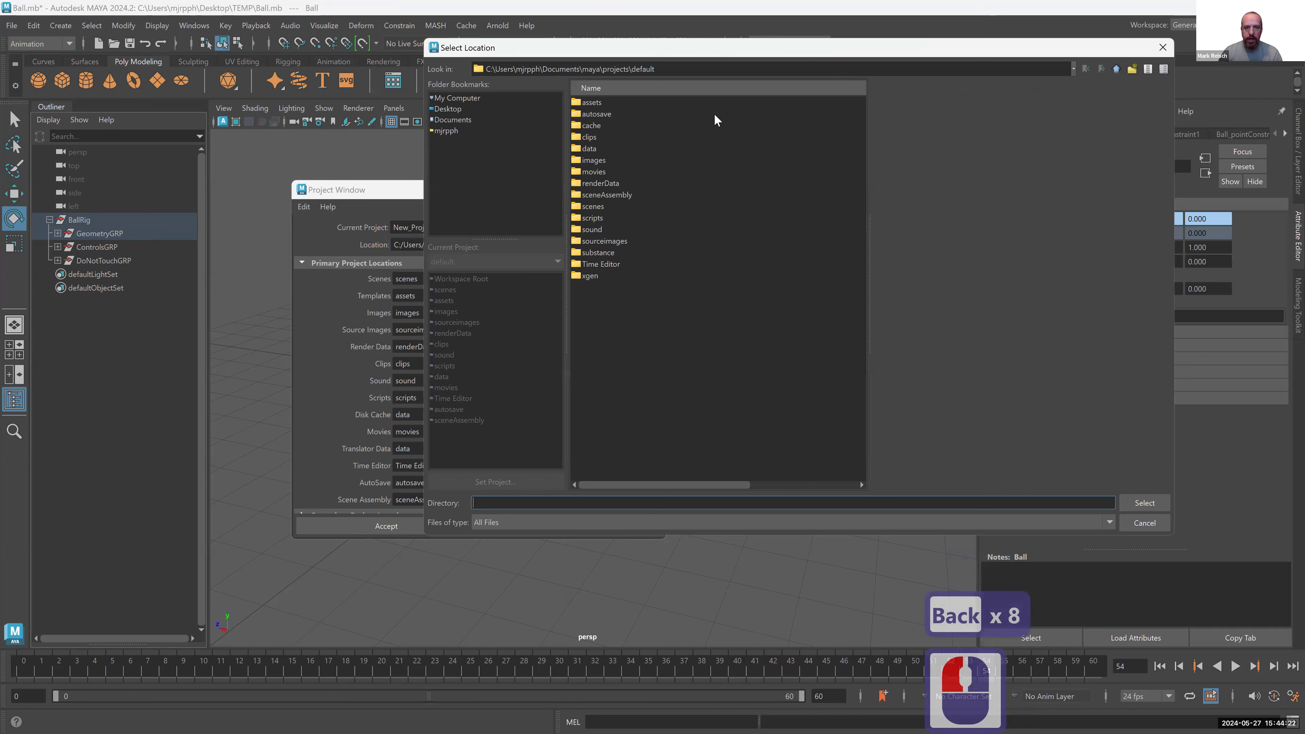
pyautogui.click(1117, 70)
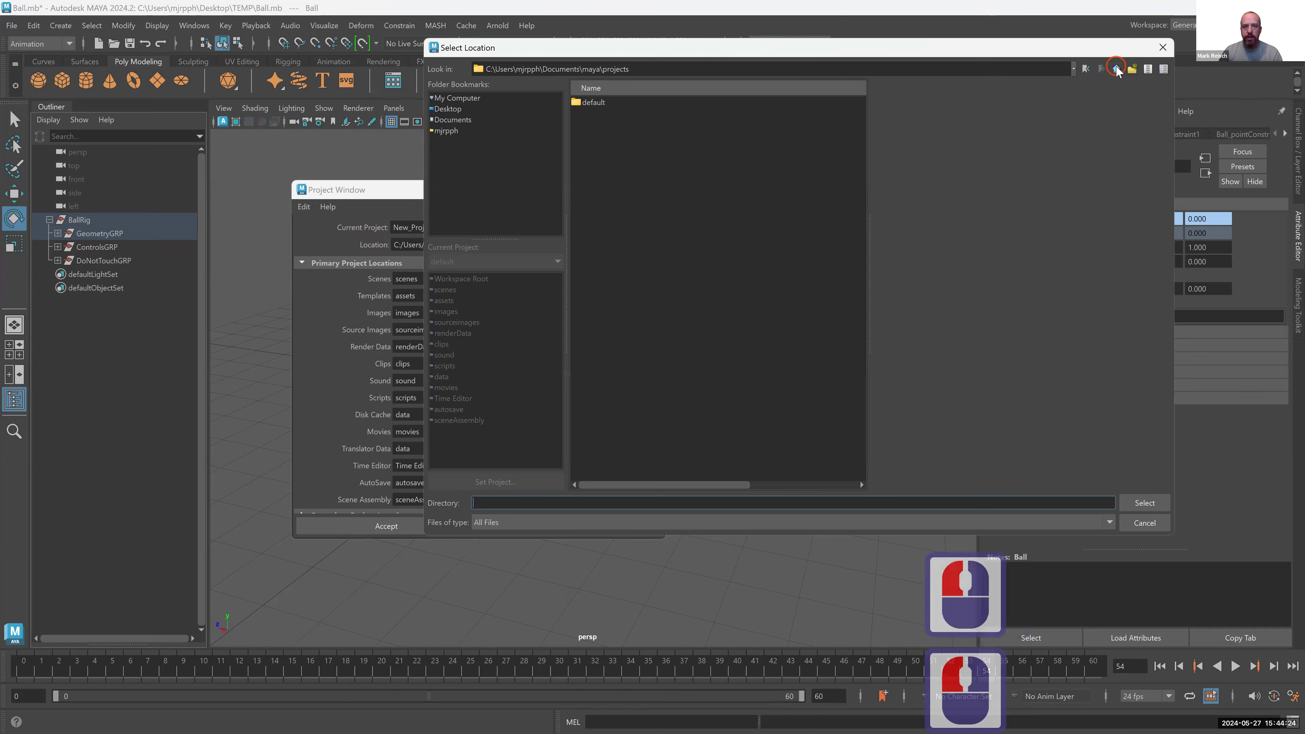
pyautogui.click(476, 112)
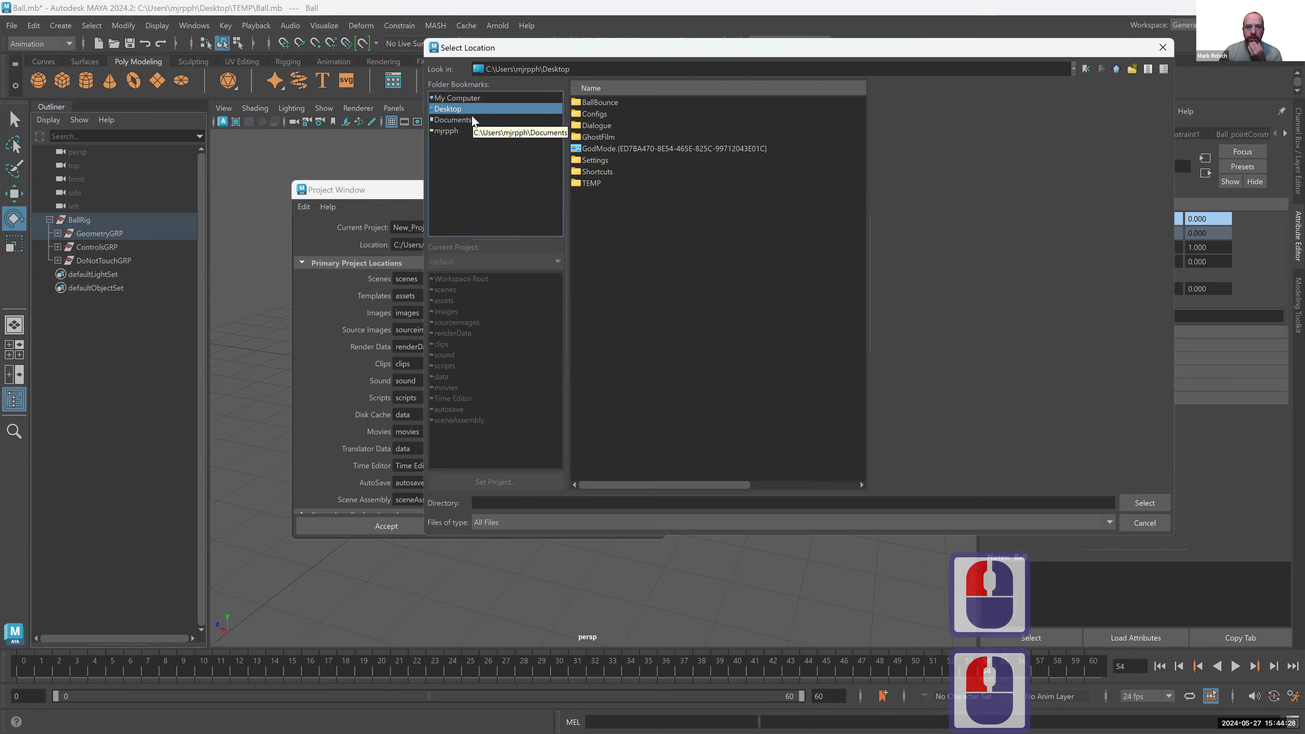
pyautogui.click(473, 120)
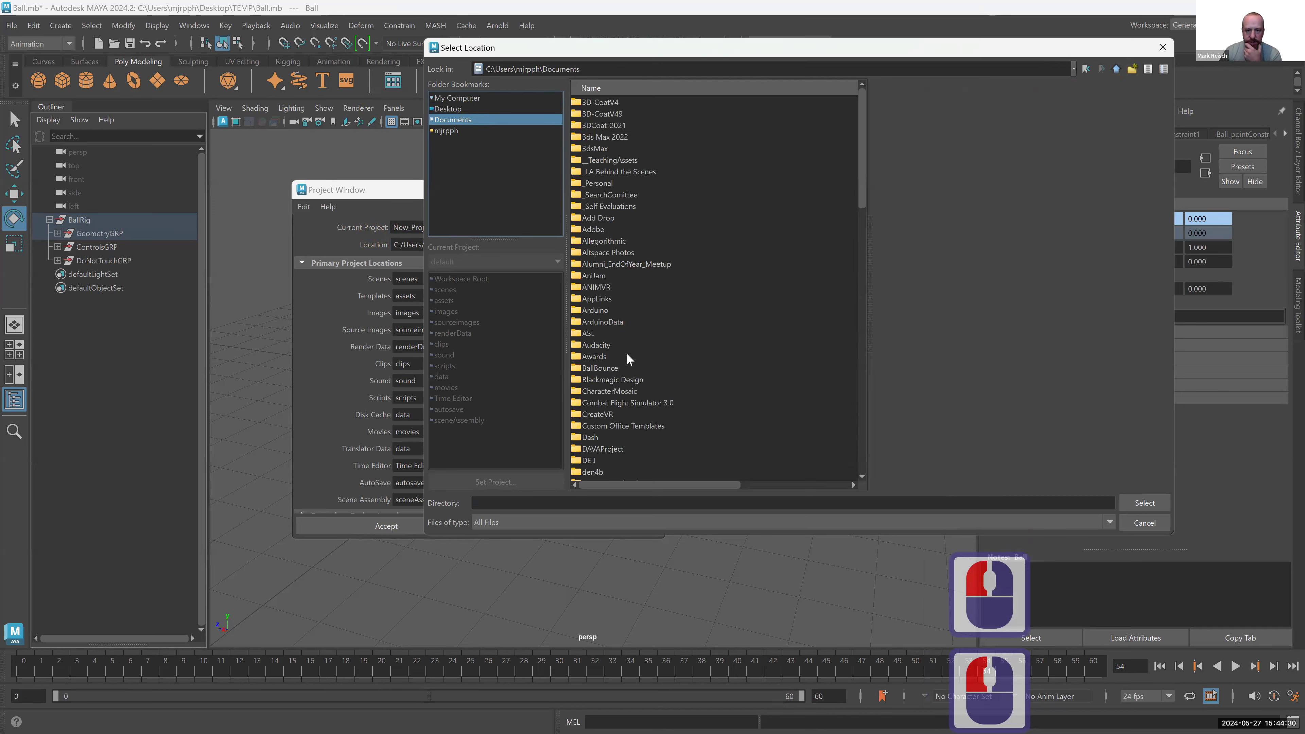
pyautogui.scroll(-3, 628, 359)
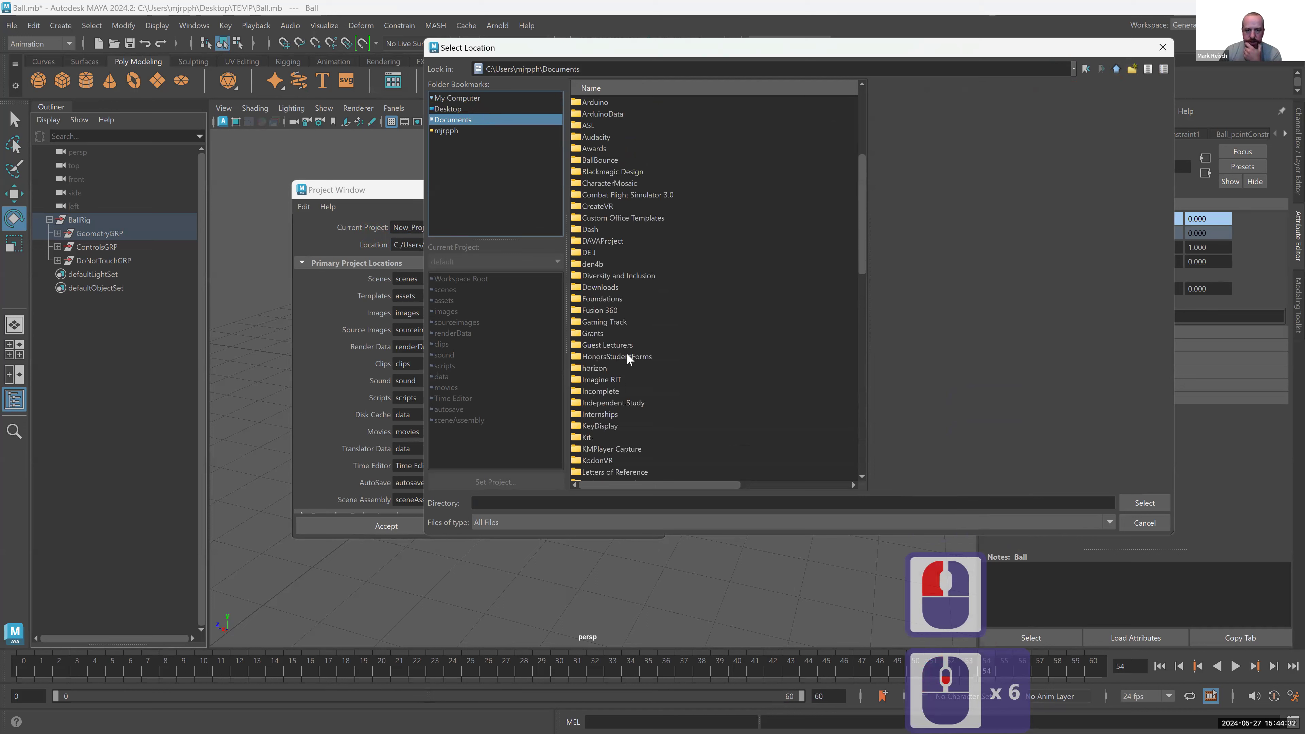
pyautogui.scroll(2, 628, 359)
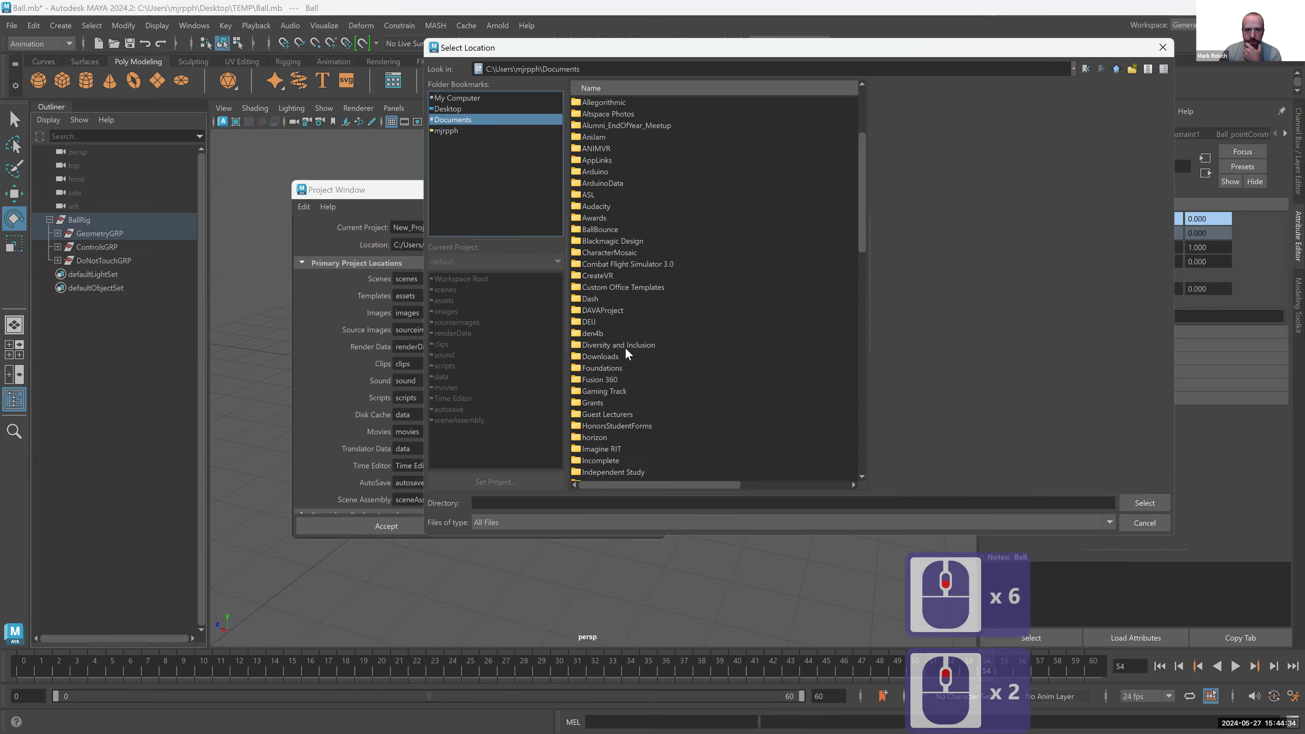
pyautogui.click(598, 232)
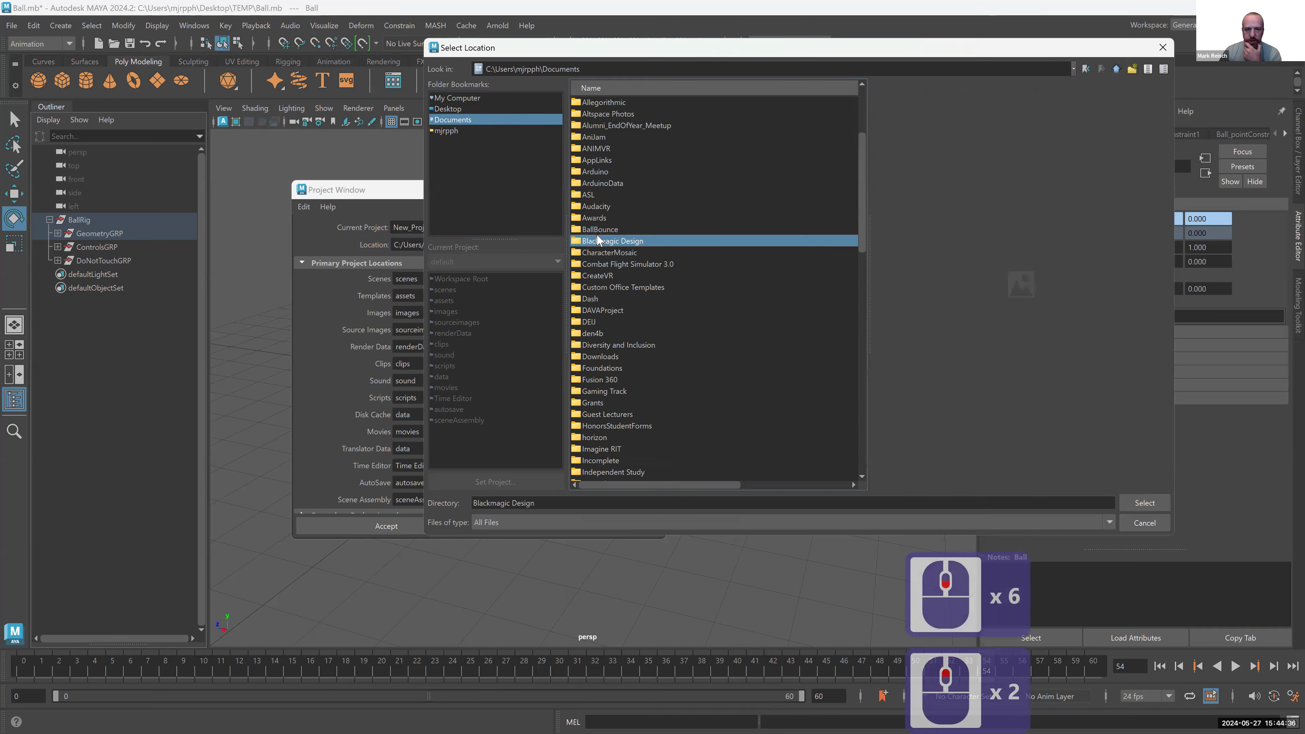
pyautogui.press('Delete')
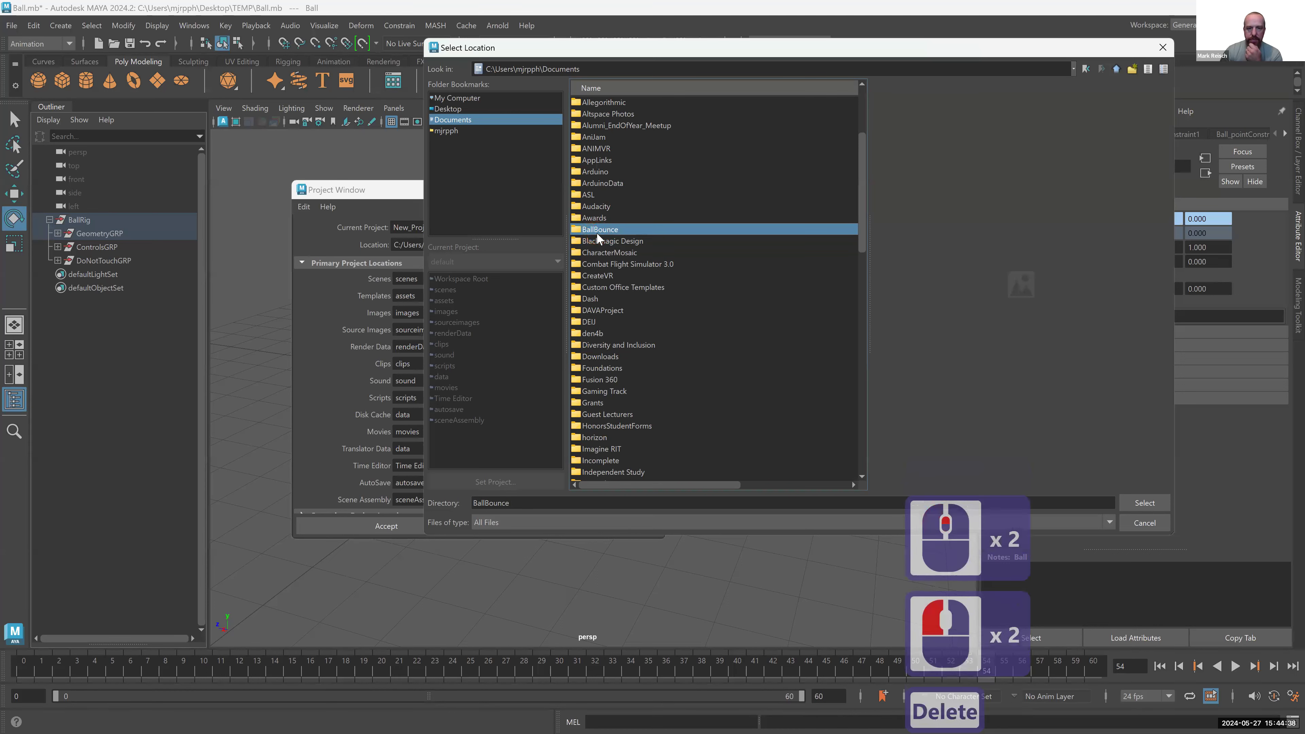
# - Rename the BallBounce folder in Documents to Delete
pyautogui.rightClick(599, 234)
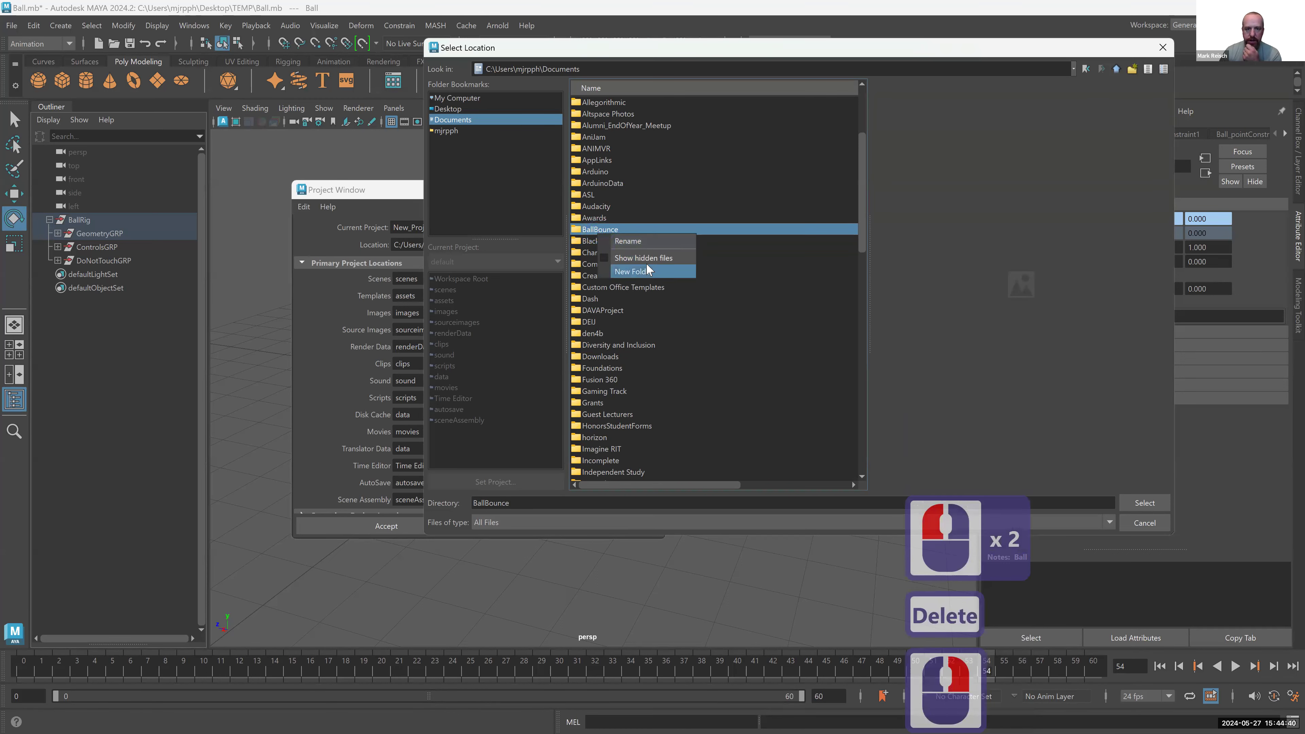
pyautogui.click(589, 231)
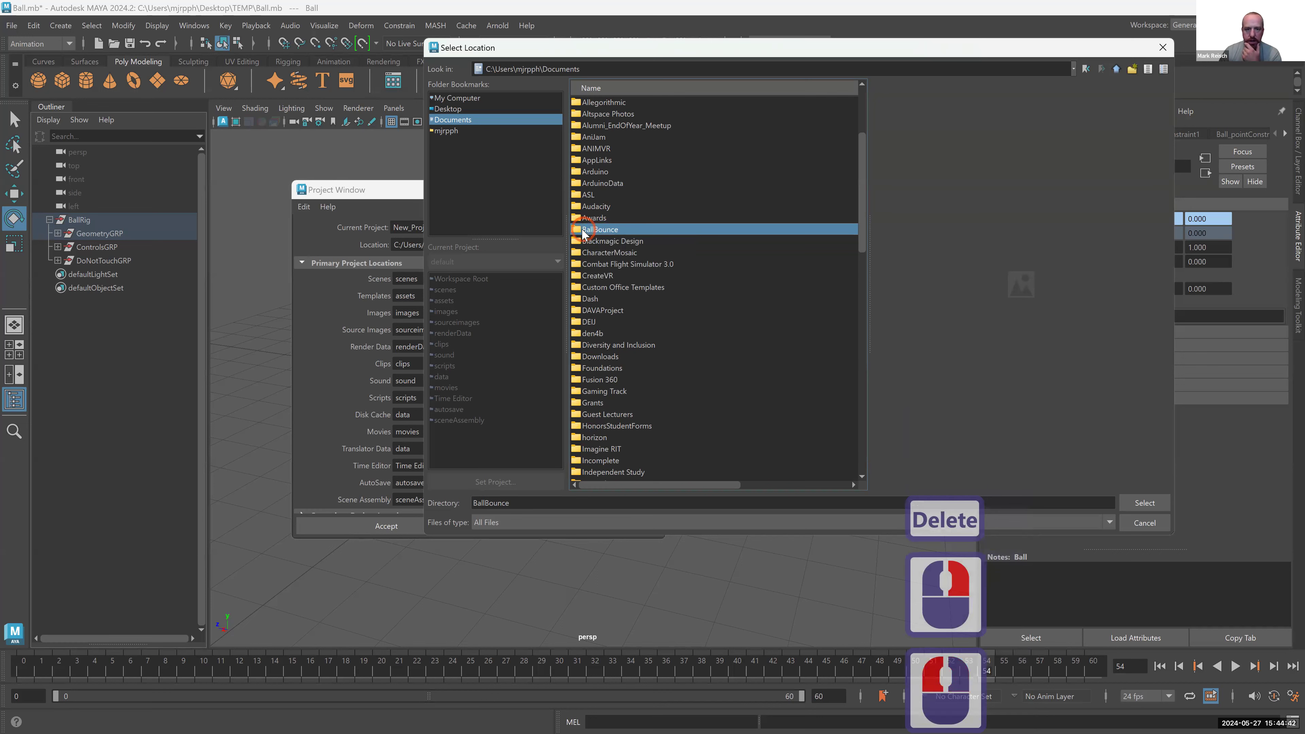
pyautogui.rightClick(584, 232)
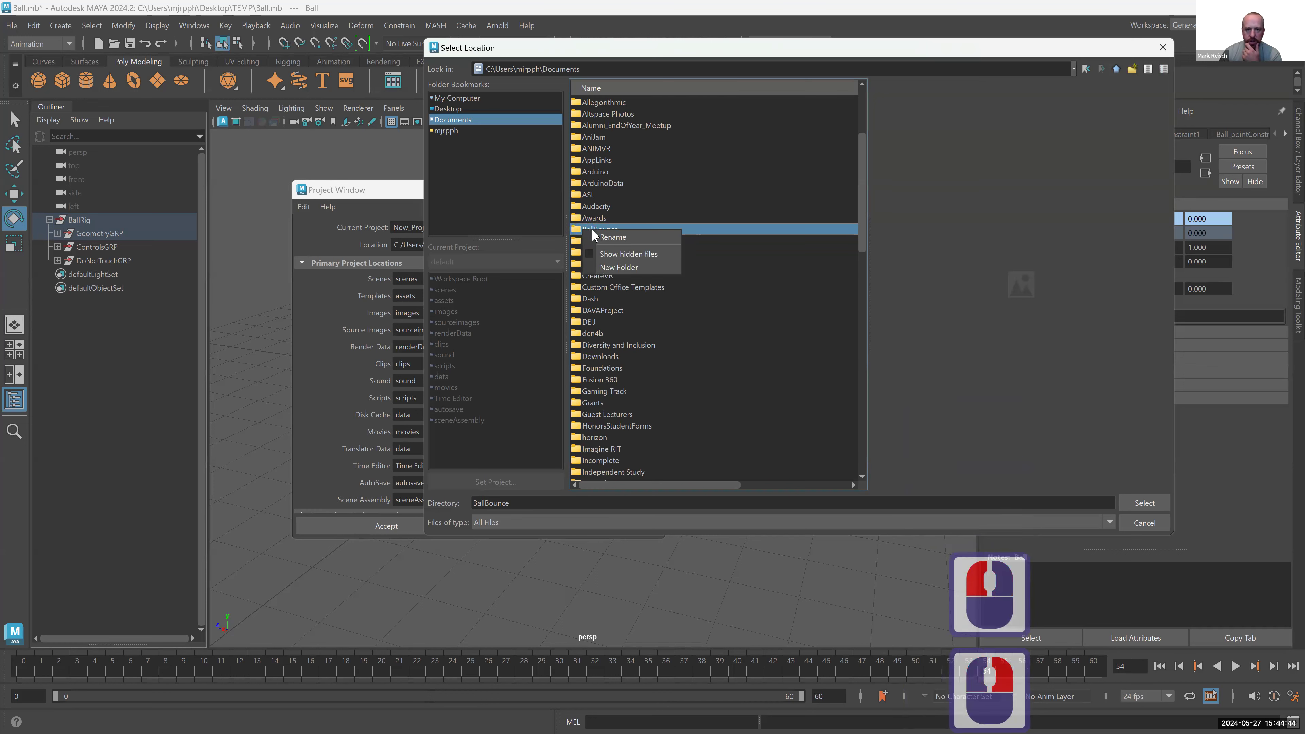
pyautogui.click(607, 234)
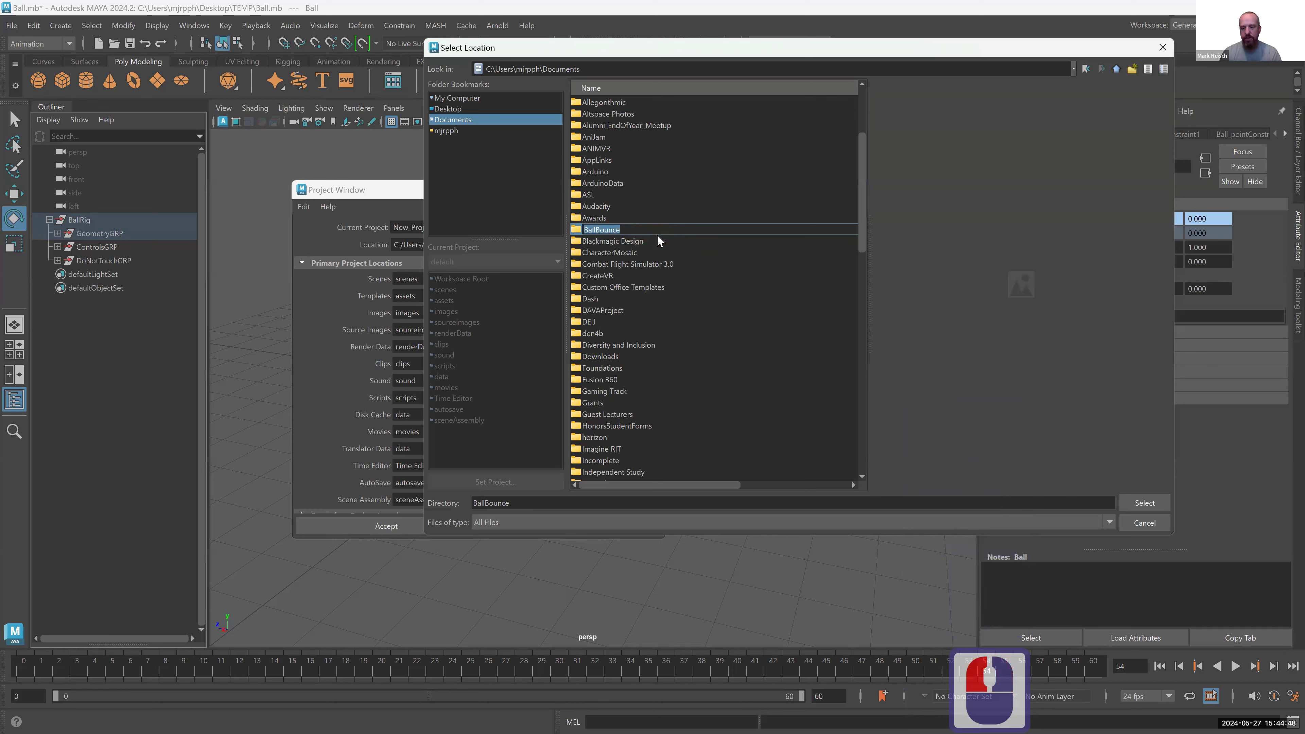
pyautogui.write('Delete')
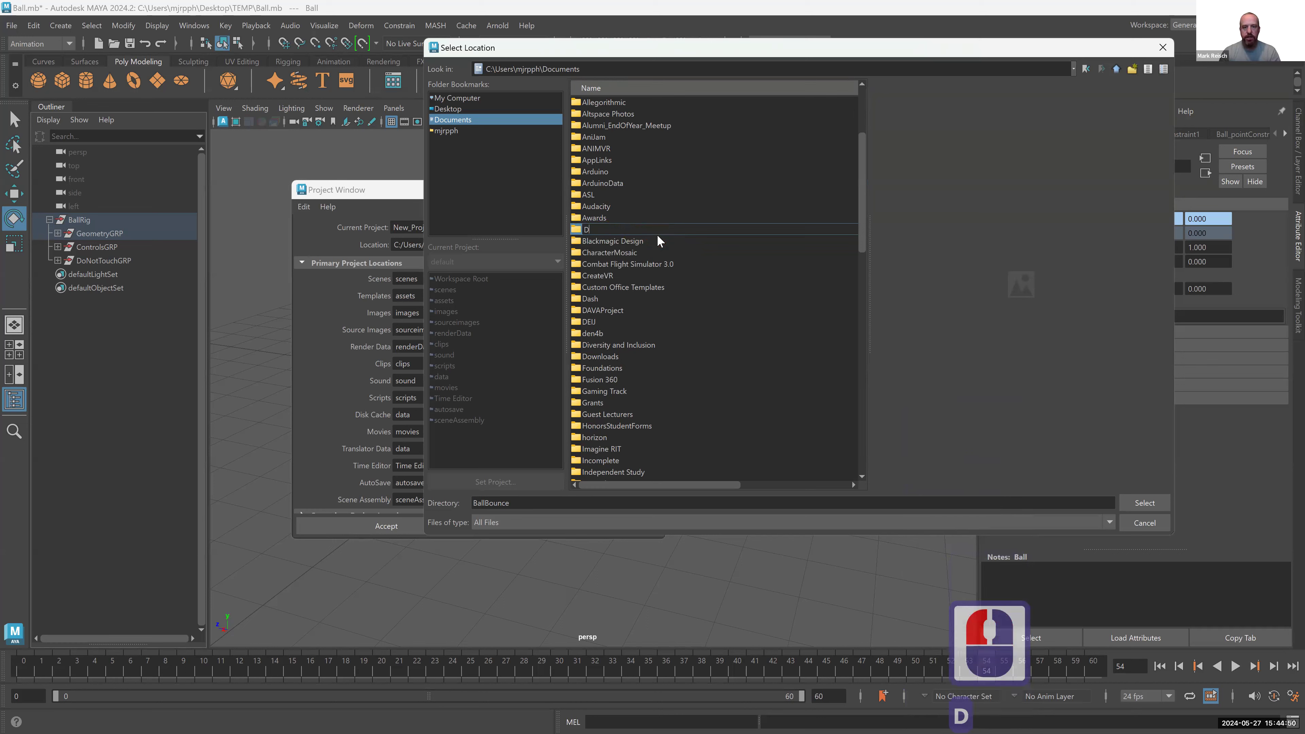
pyautogui.press('Return')
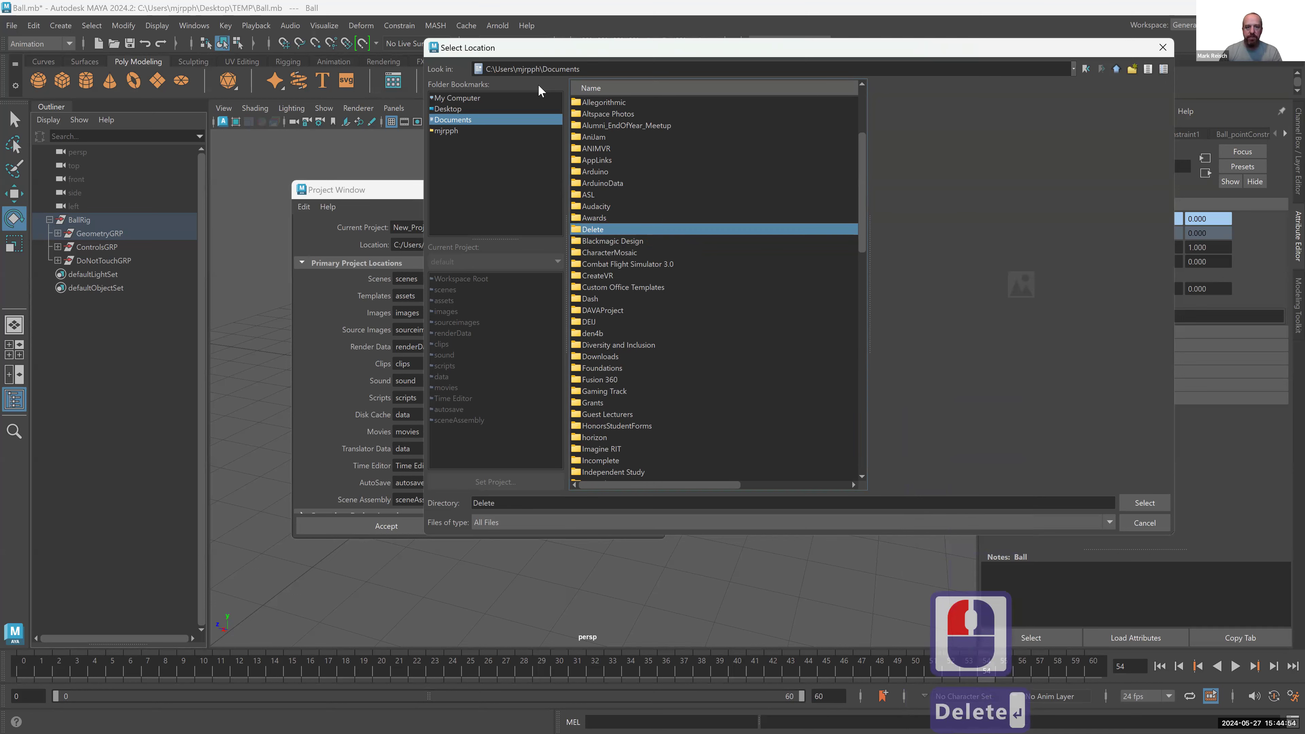
# - Confirm the location selection in Documents and name the new project BallBounce
pyautogui.click(470, 122)
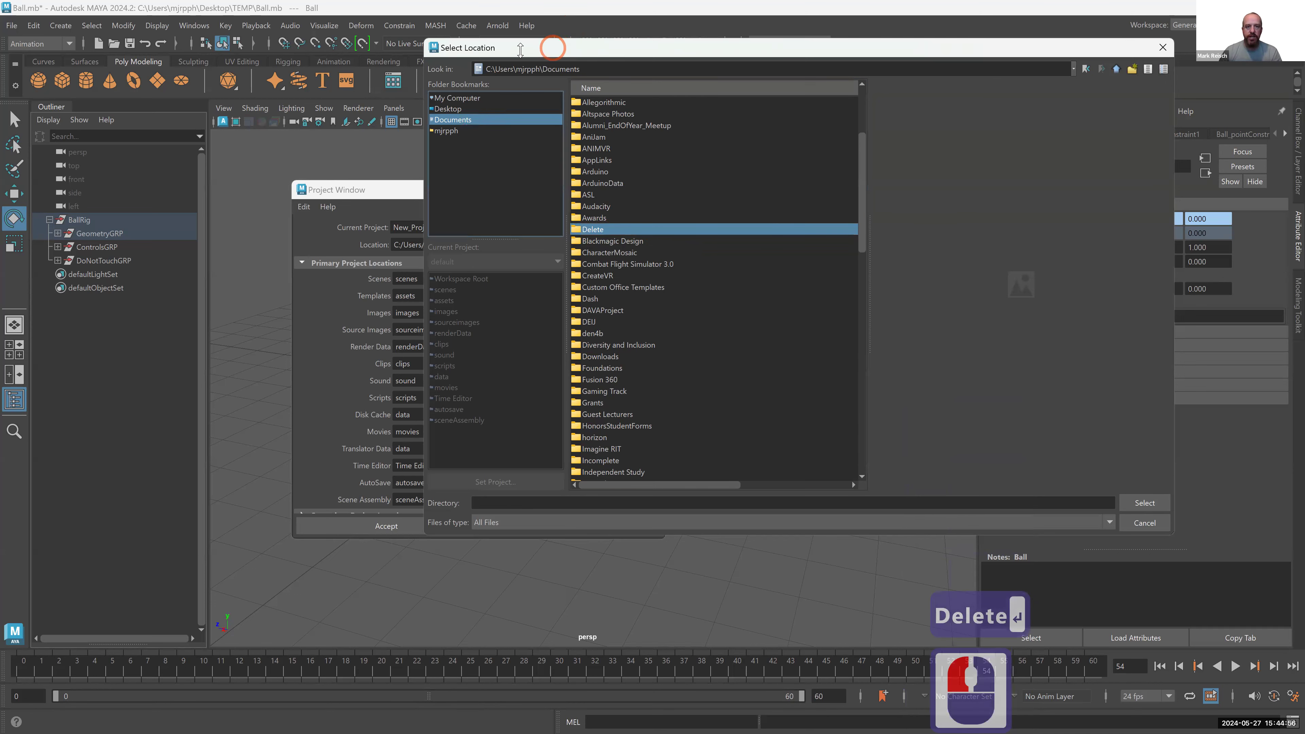
pyautogui.click(1130, 501)
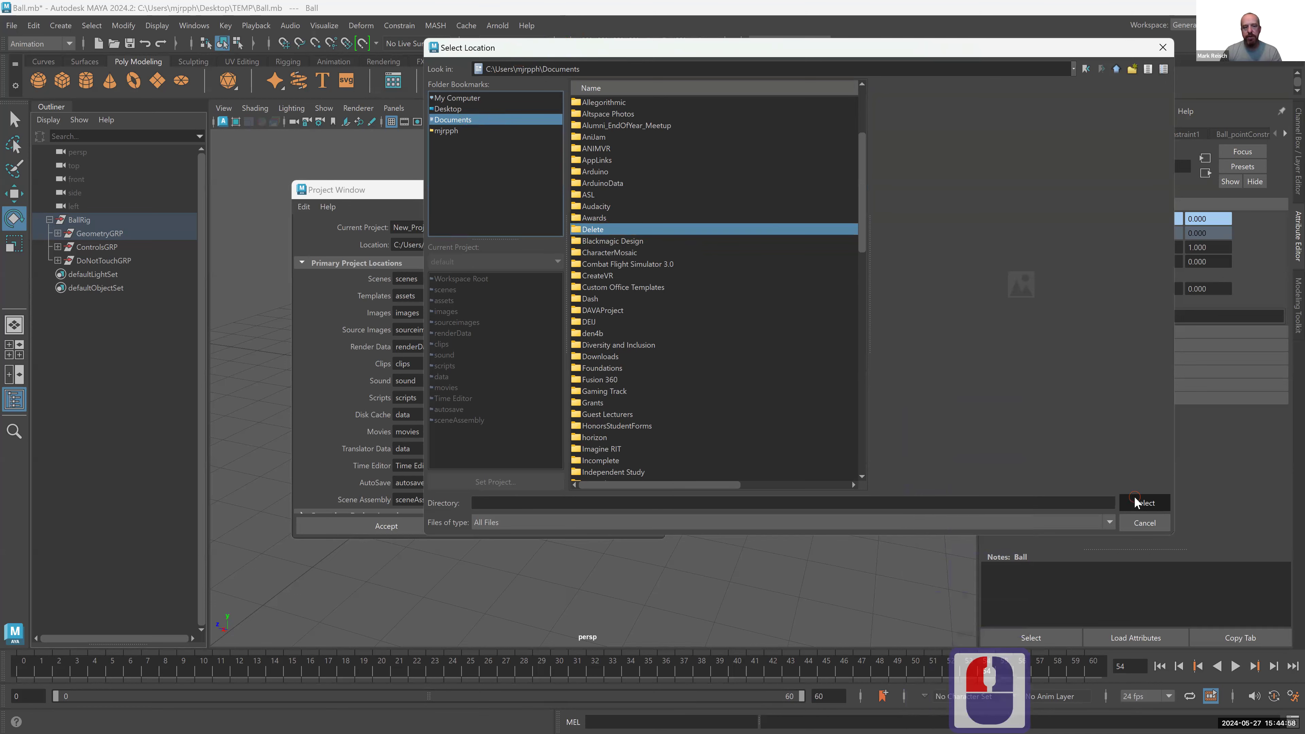
pyautogui.doubleClick(459, 231)
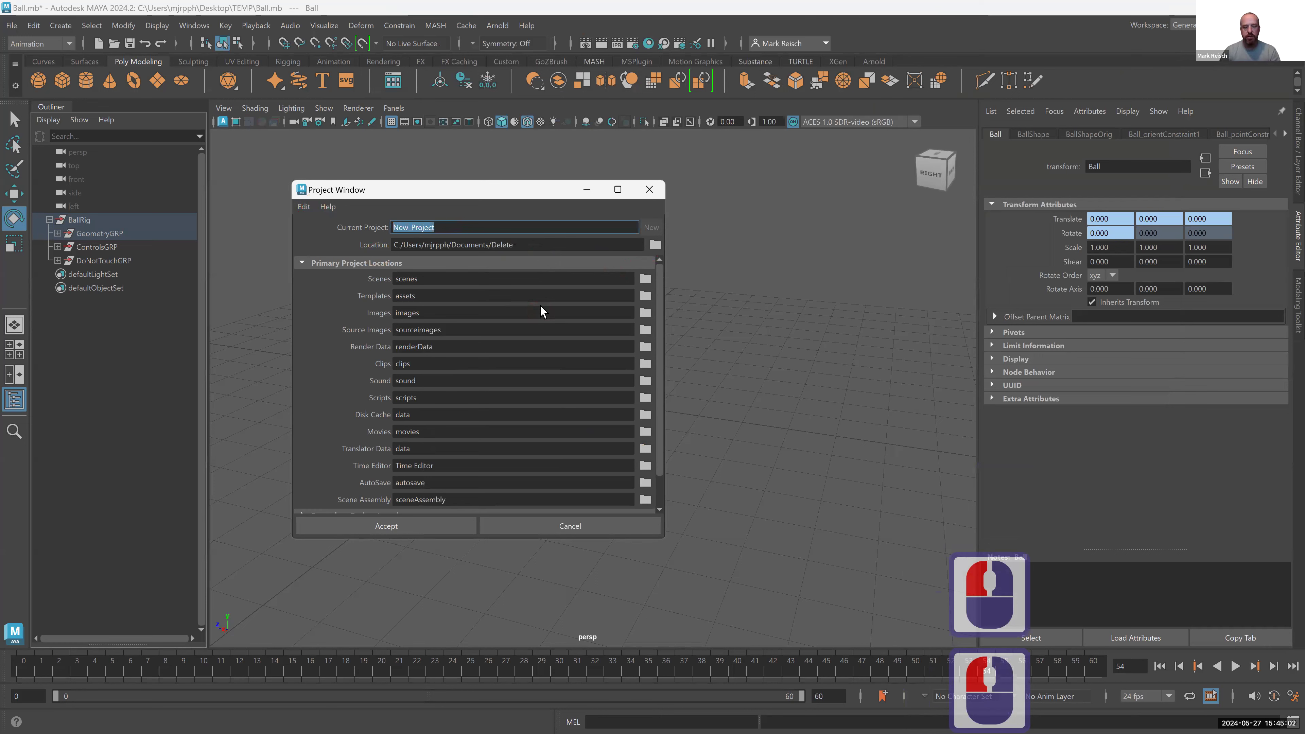
pyautogui.write('BallBoun')
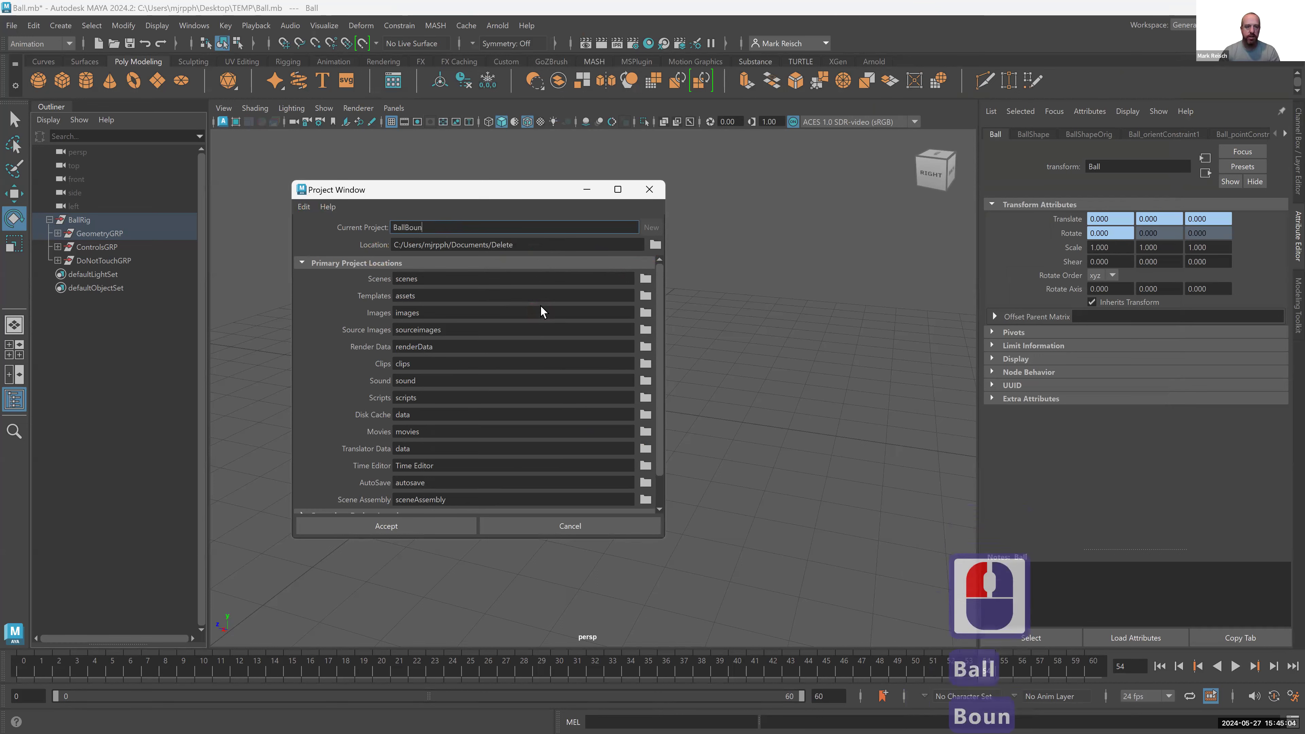
pyautogui.write('ce')
pyautogui.doubleClick(444, 229)
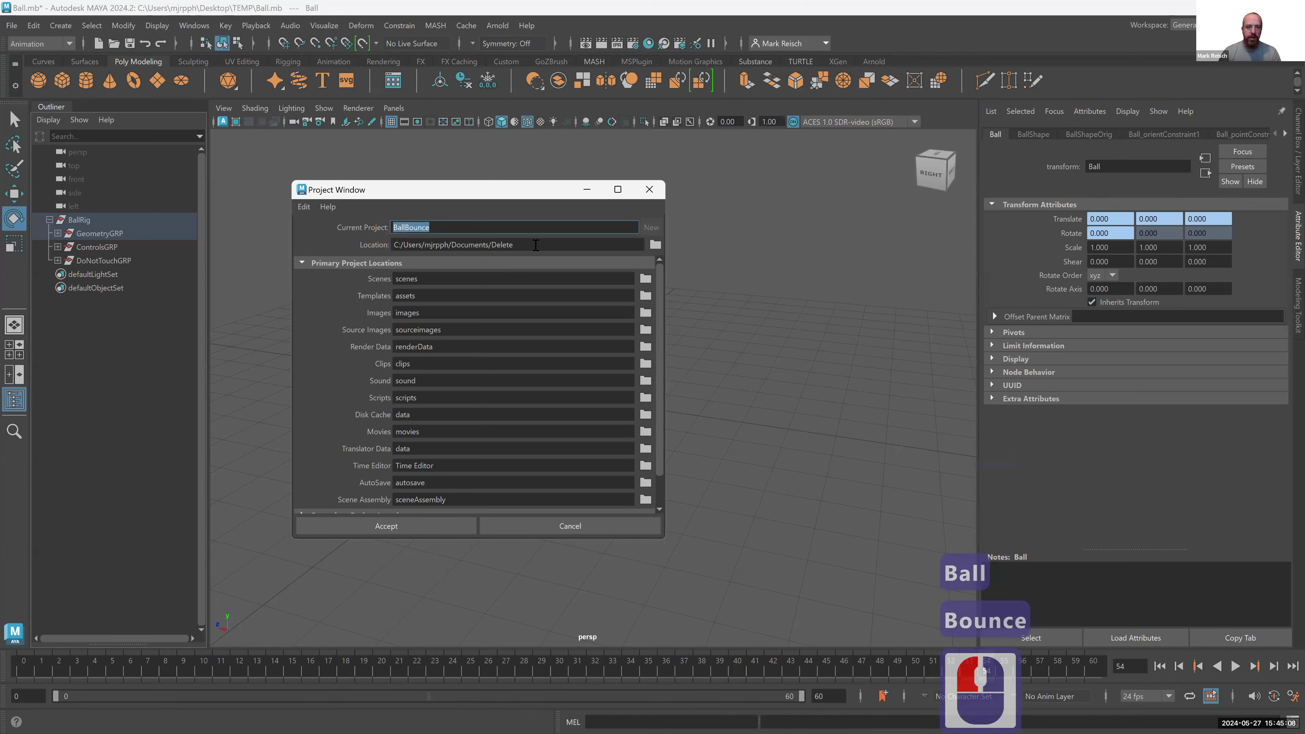
# - Remove /Delete from the end of the location path, leaving Documents, and accept the new project with its default subfolders
pyautogui.click(518, 246)
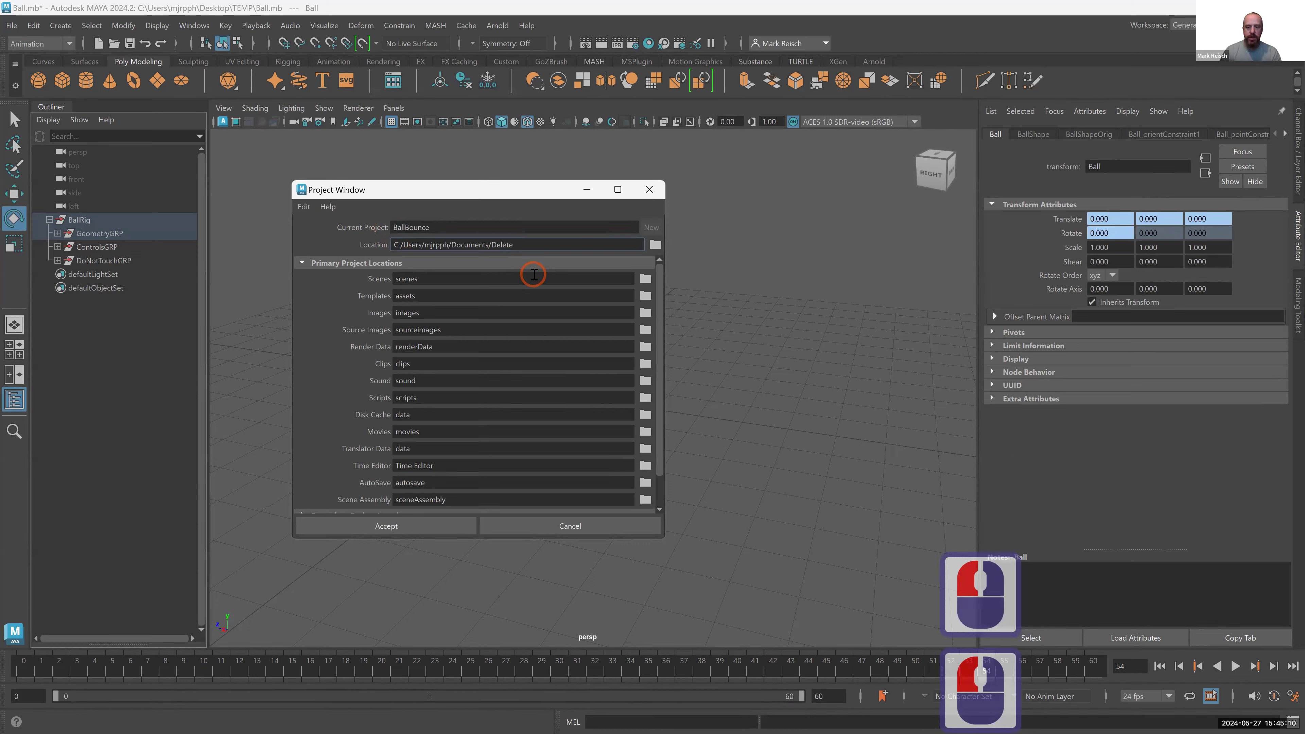
pyautogui.press('BackSpace')
pyautogui.press('BackSpace')
pyautogui.press('BackSpace')
pyautogui.press('BackSpace')
pyautogui.press('BackSpace')
pyautogui.press('BackSpace')
pyautogui.press('BackSpace')
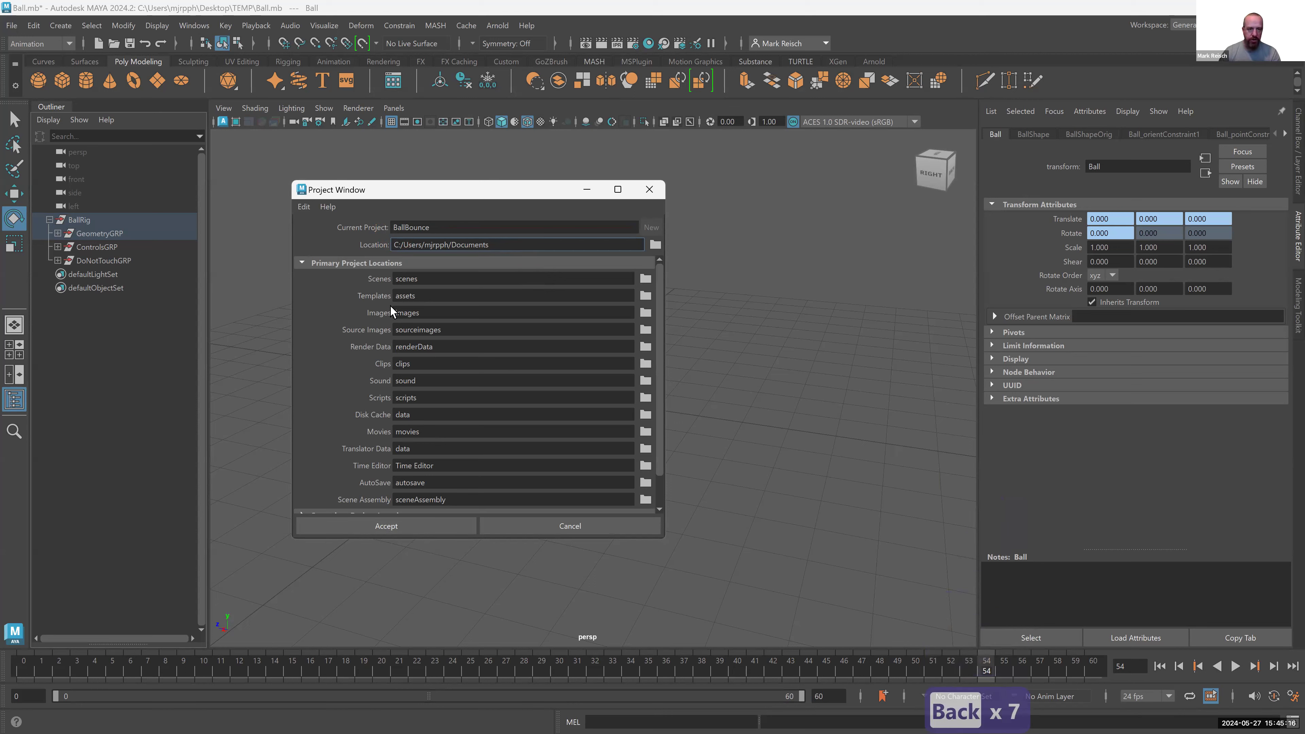
pyautogui.scroll(-2, 391, 306)
pyautogui.scroll(2, 390, 290)
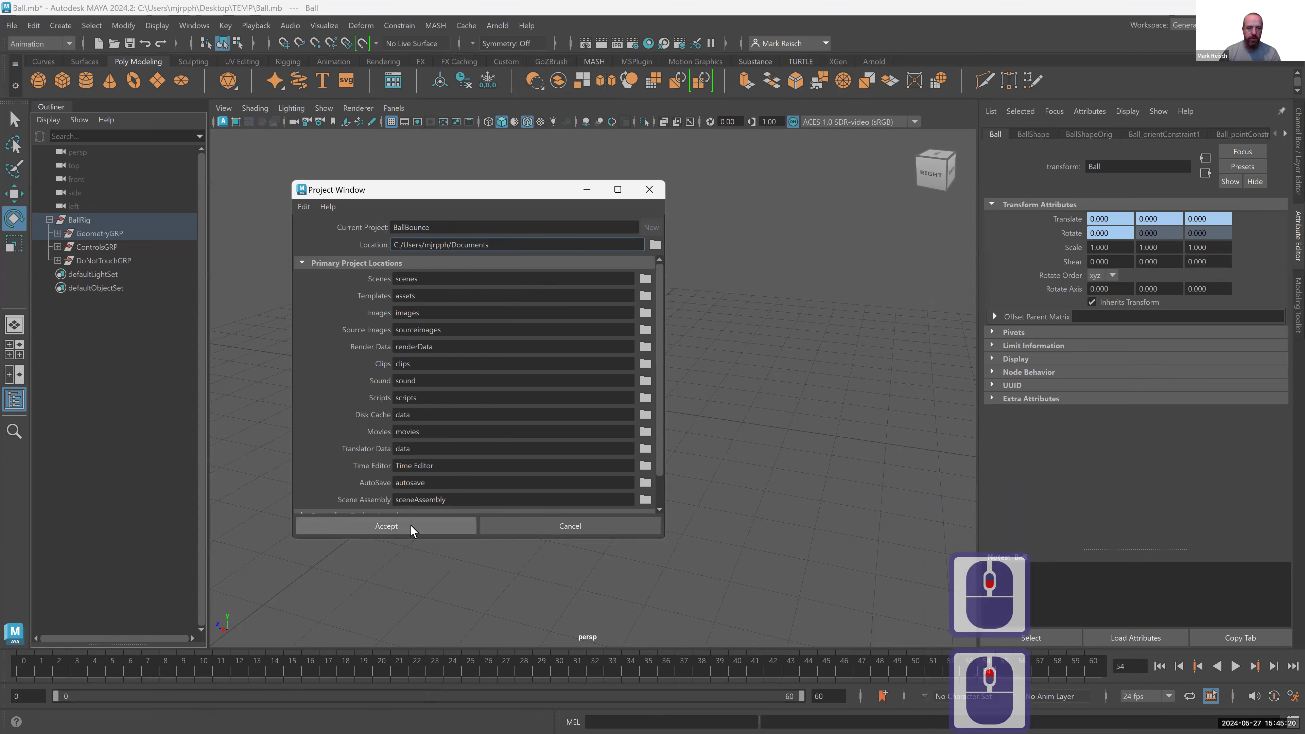
pyautogui.click(387, 526)
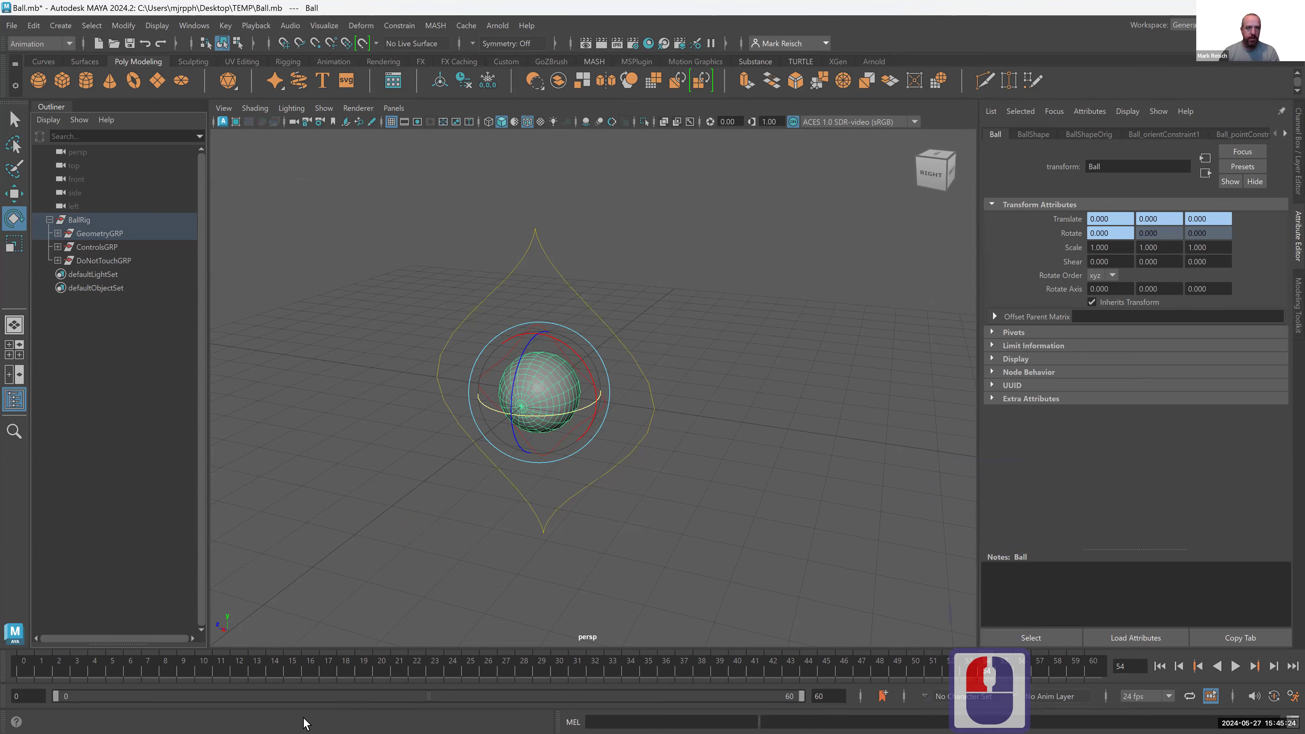
# - Switch to File Explorer and examine the BallBounce project folder in Documents, including its scenes folder
pyautogui.press('super')
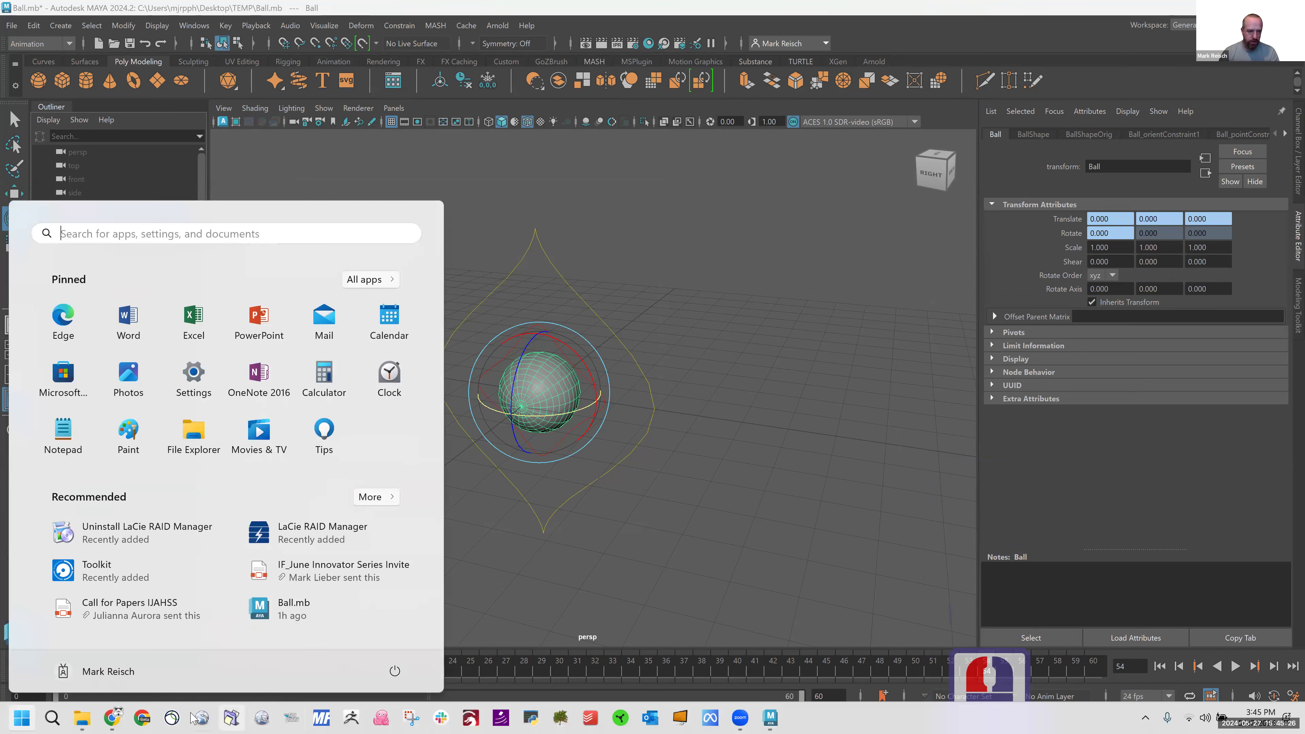
pyautogui.click(82, 718)
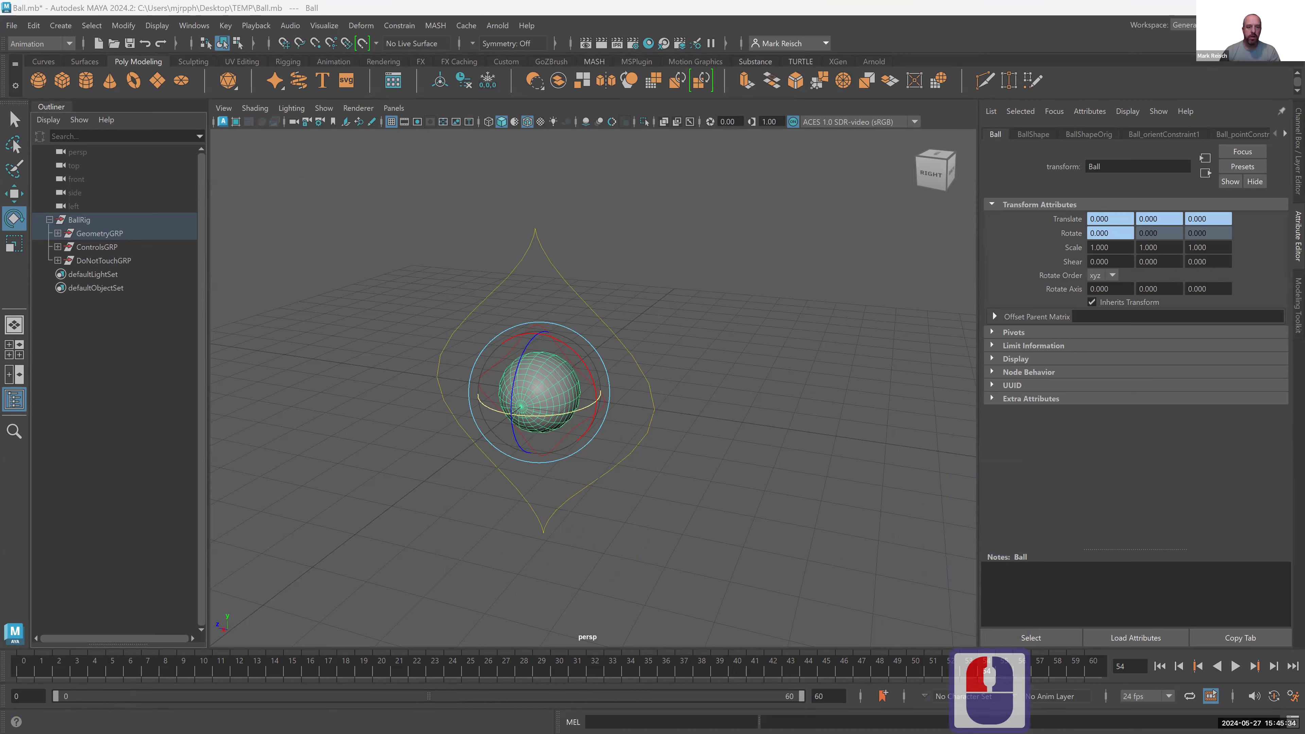
pyautogui.click(554, 116)
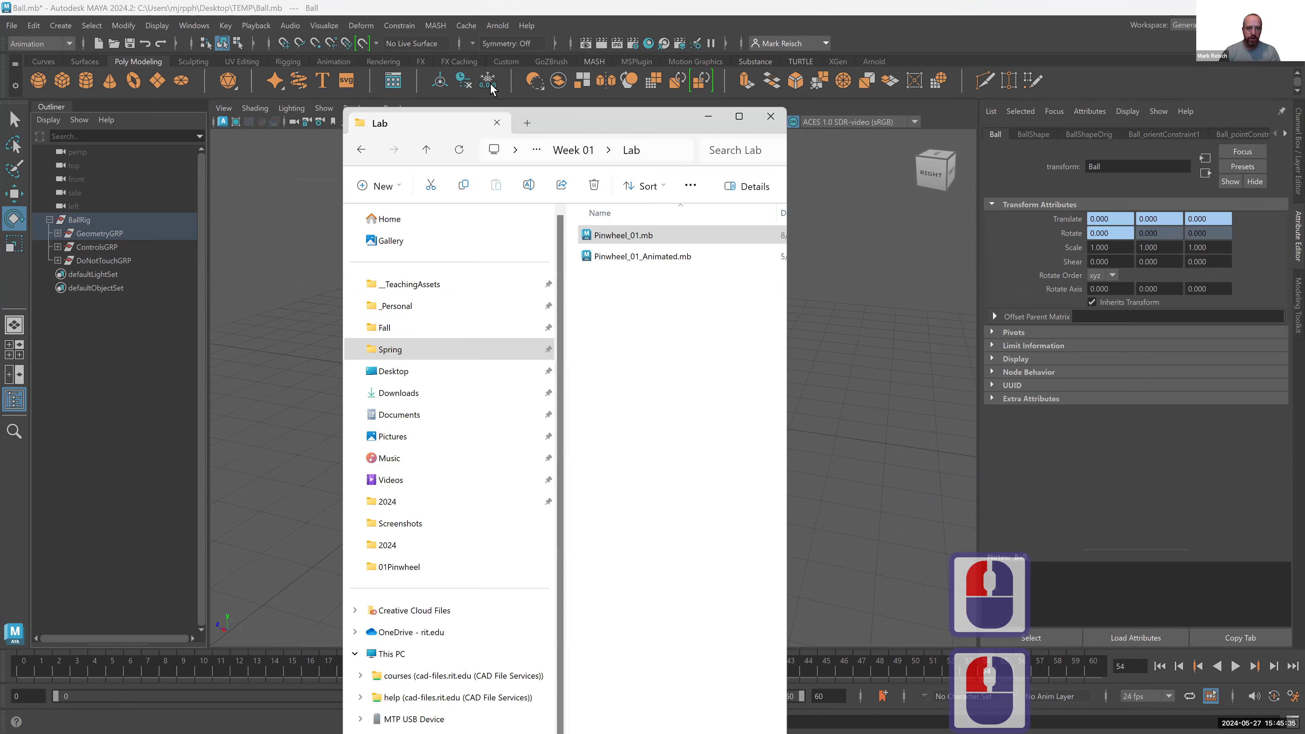
pyautogui.click(414, 378)
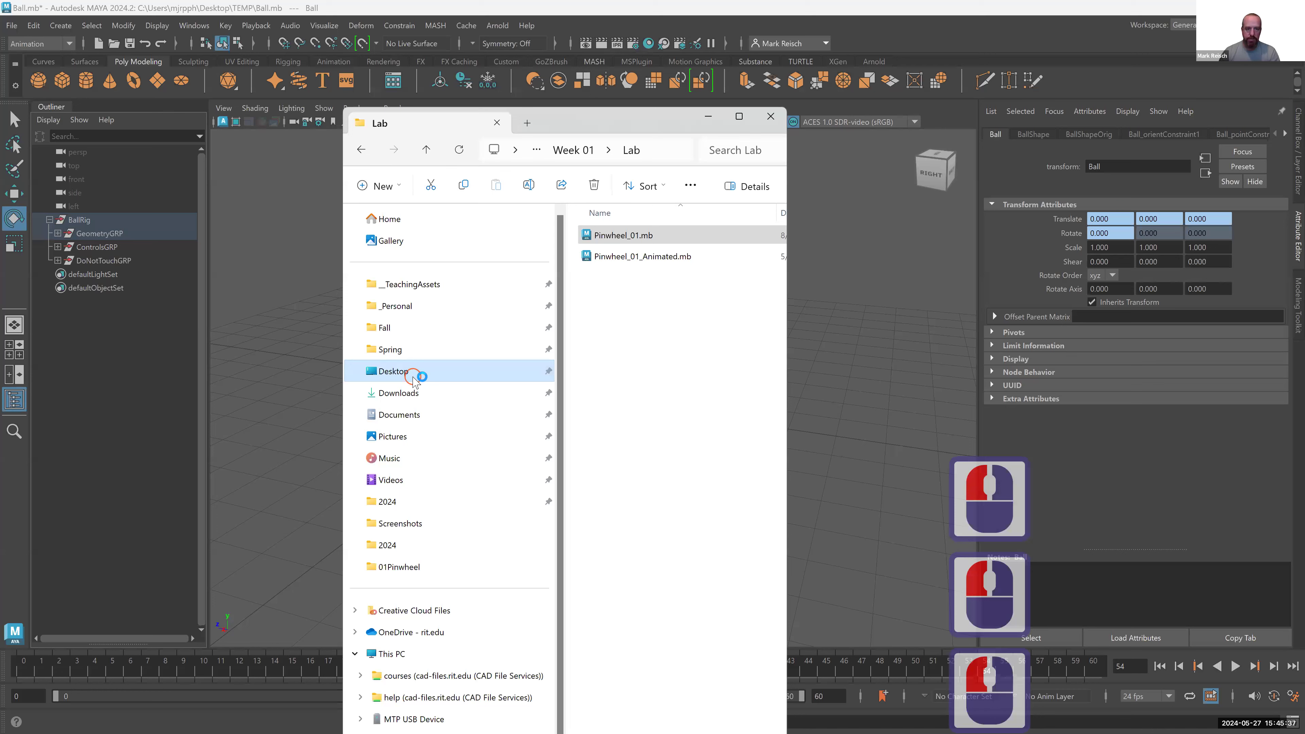
pyautogui.click(410, 409)
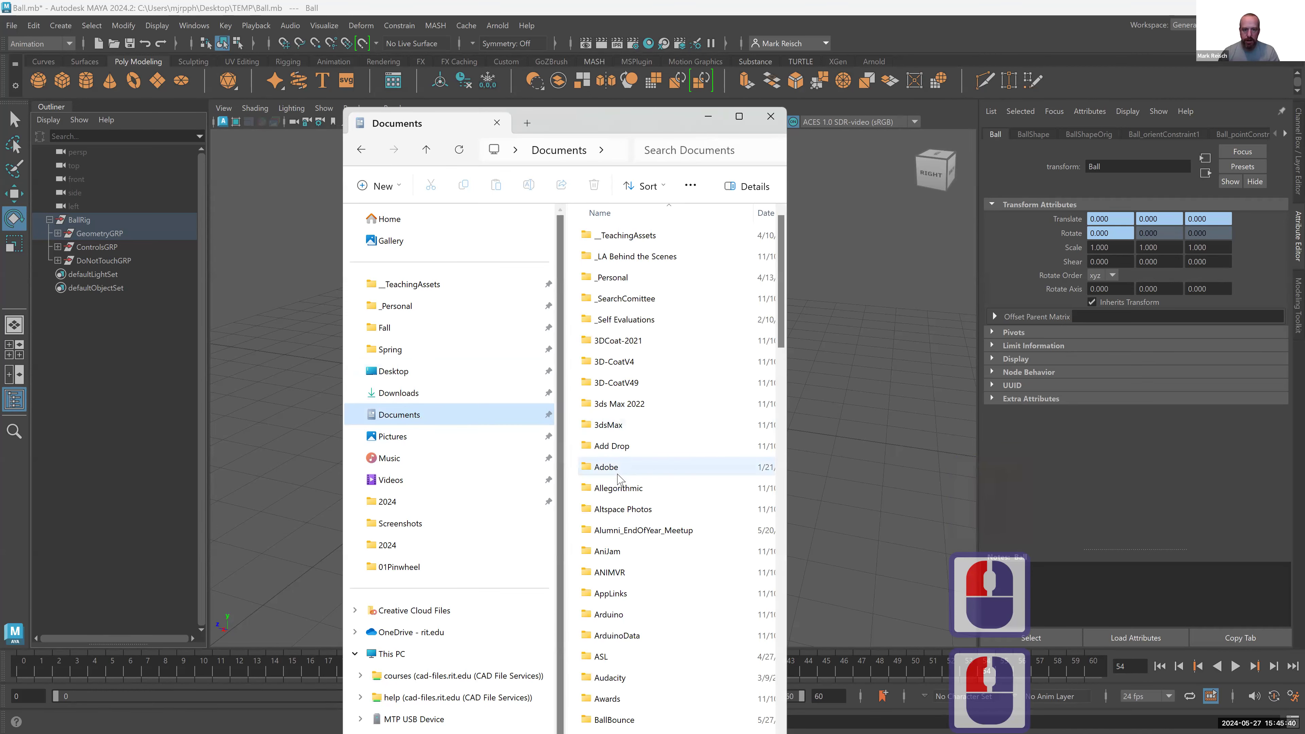
pyautogui.scroll(-5, 653, 422)
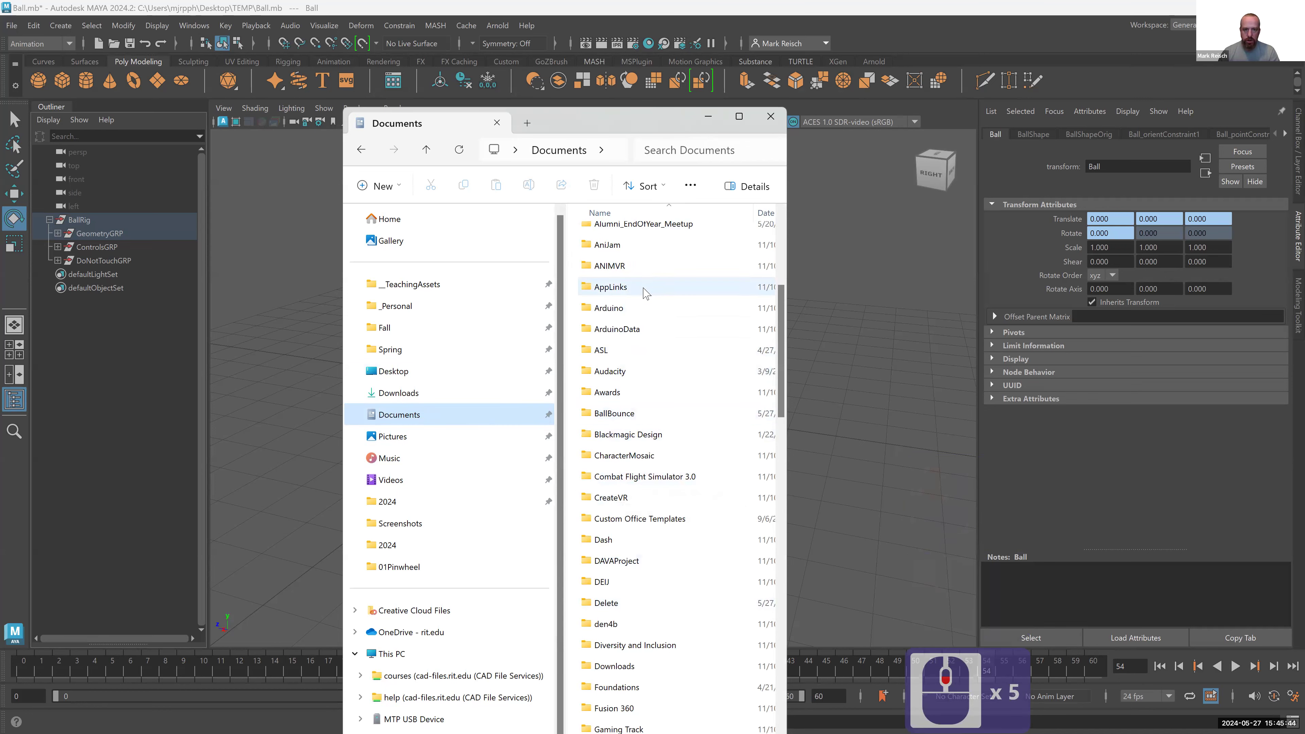
pyautogui.scroll(-1, 636, 412)
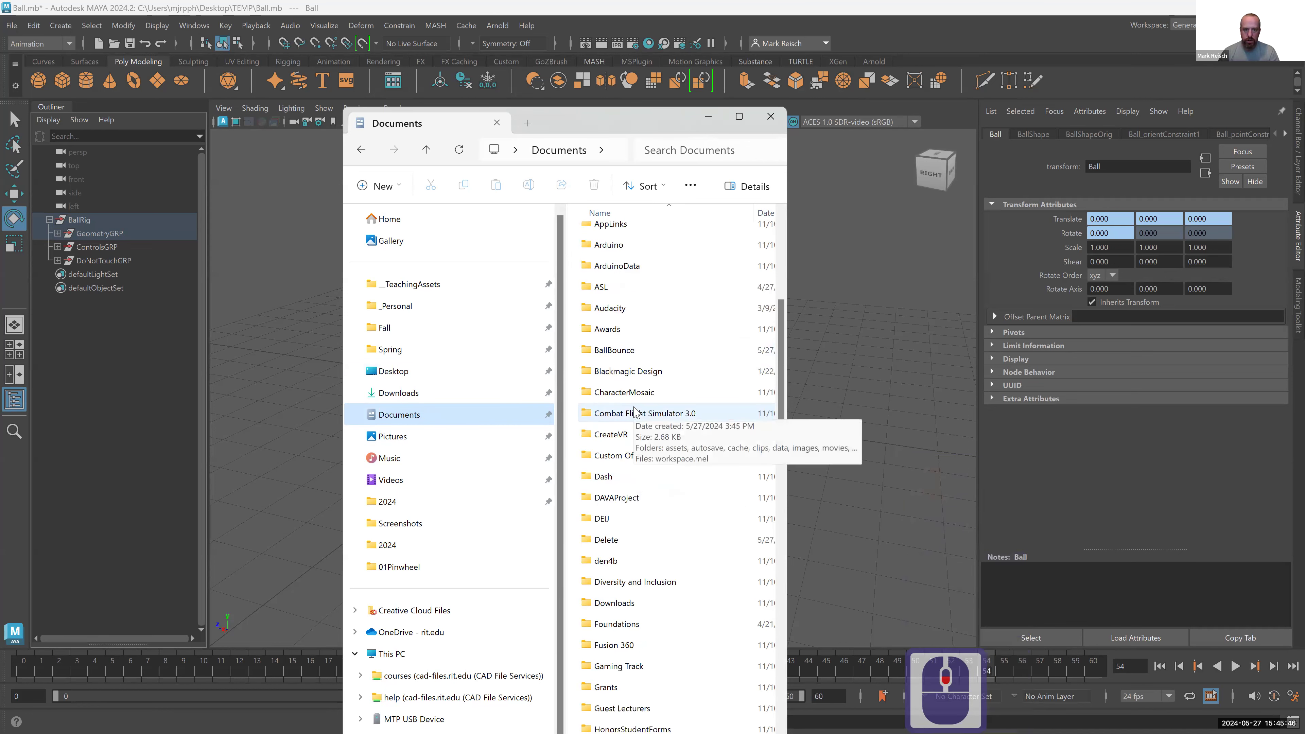
pyautogui.doubleClick(623, 352)
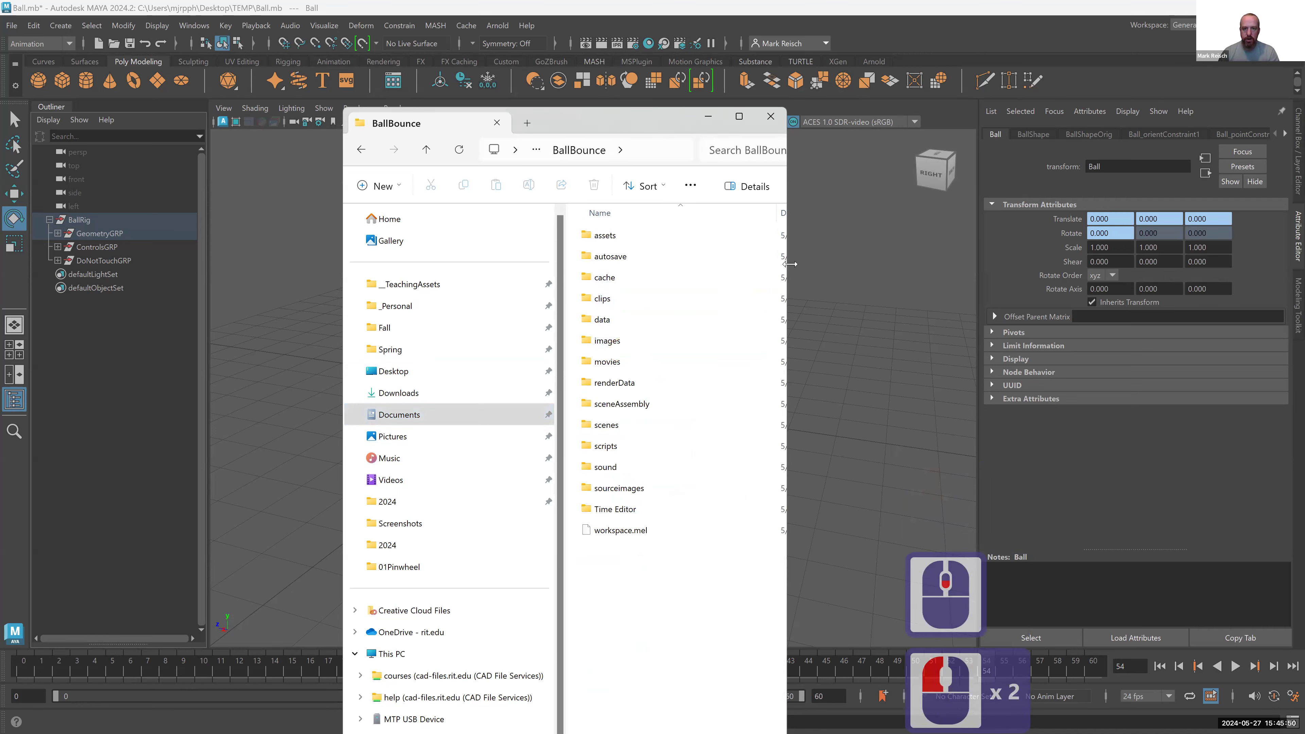
pyautogui.moveTo(808, 331); pyautogui.dragTo(1059, 335)
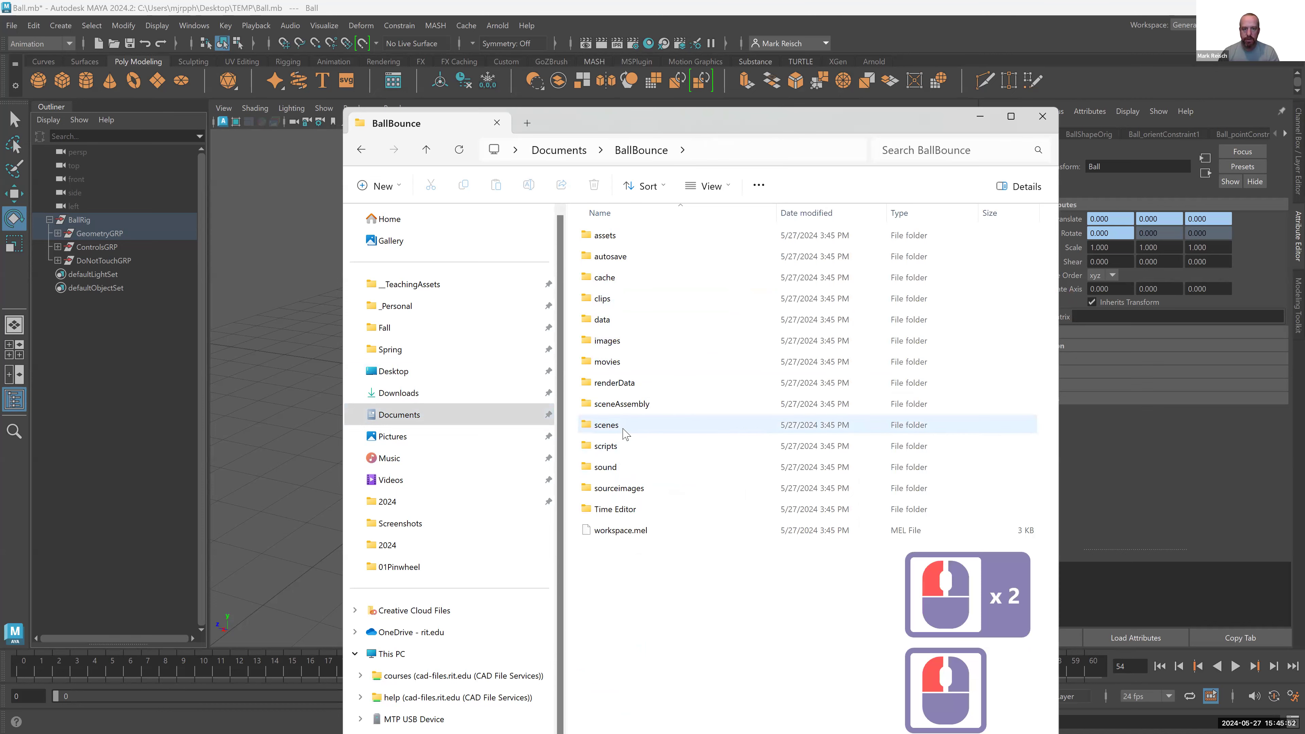
pyautogui.doubleClick(625, 426)
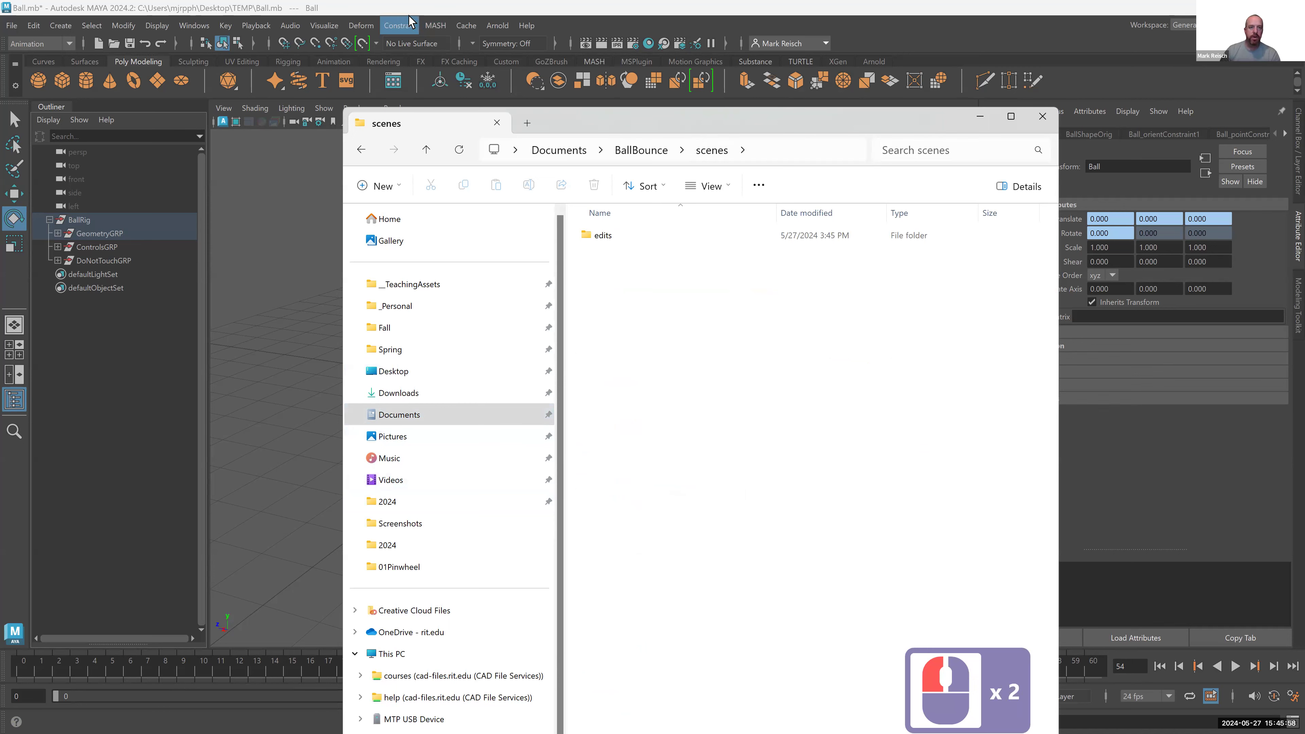
# - Return to Maya and start saving the scene as a new file named BallRig_01_MJR in the BallBounce scenes folder
pyautogui.click(400, 11)
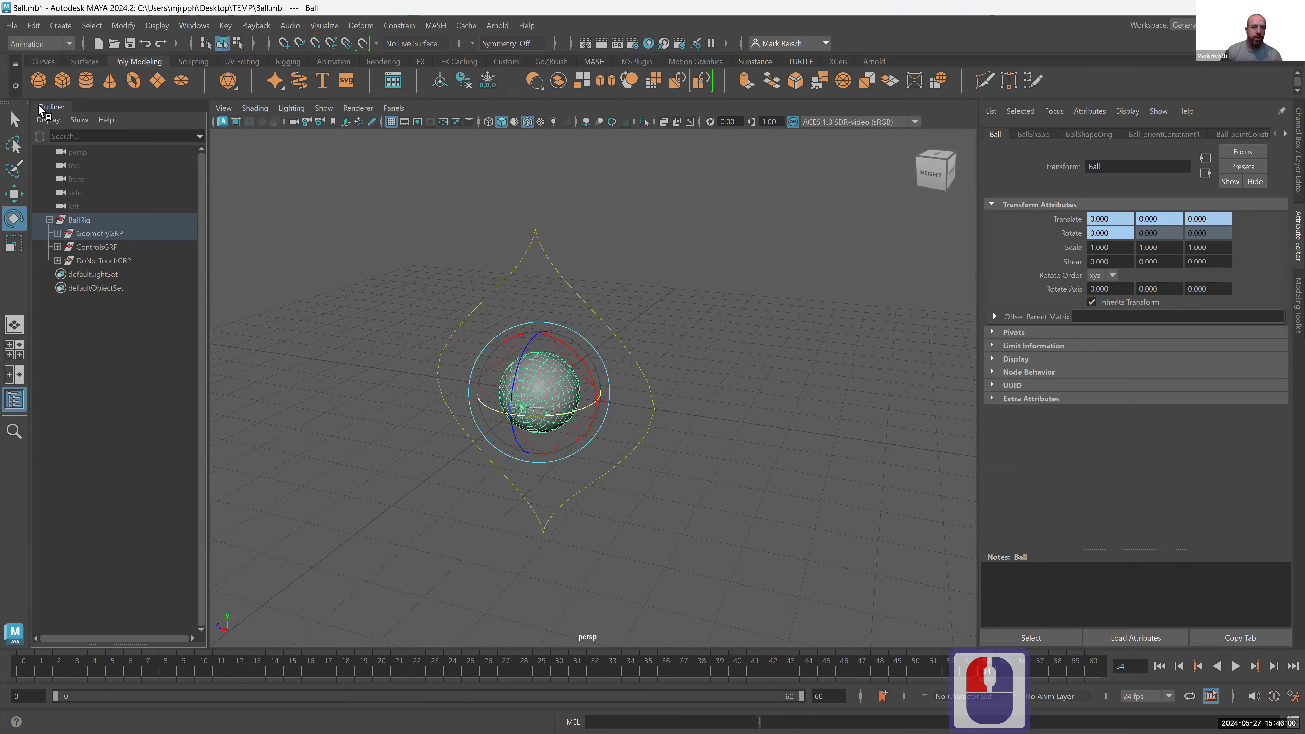
pyautogui.click(10, 26)
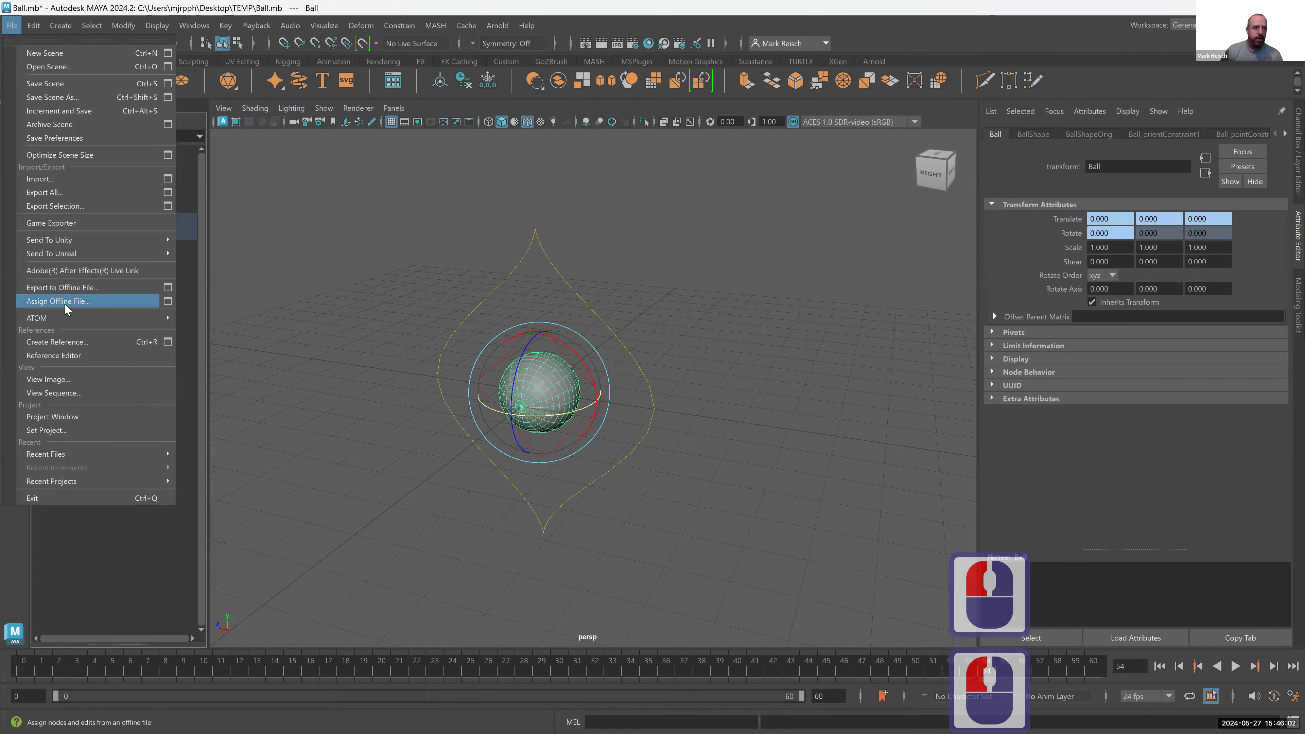
pyautogui.click(71, 98)
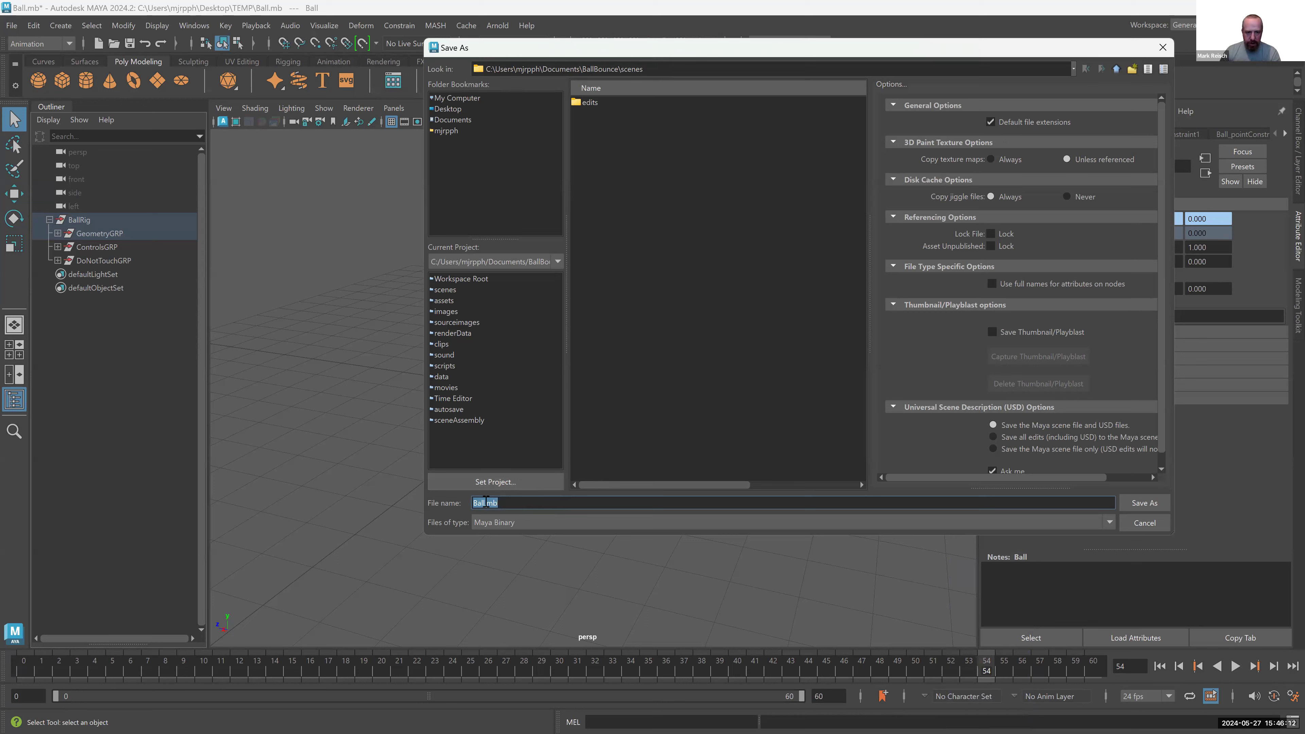
pyautogui.click(486, 502)
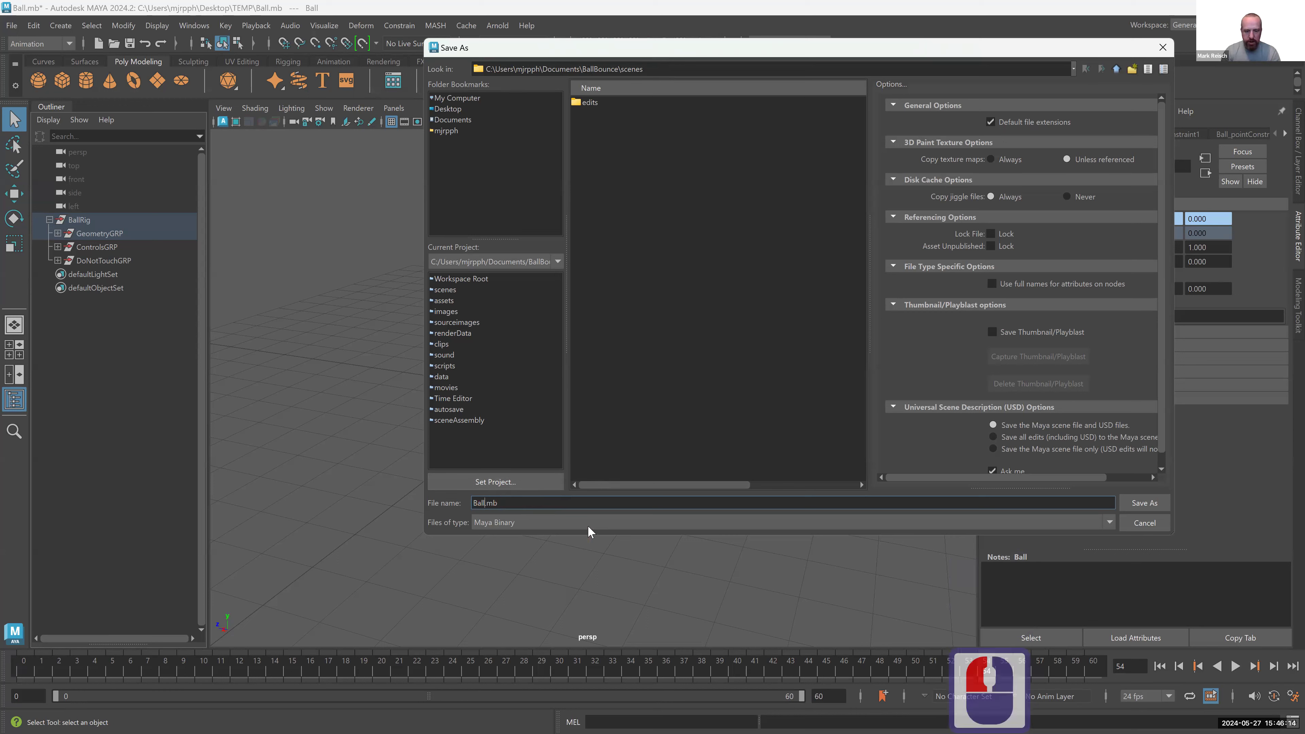
pyautogui.write('Rig')
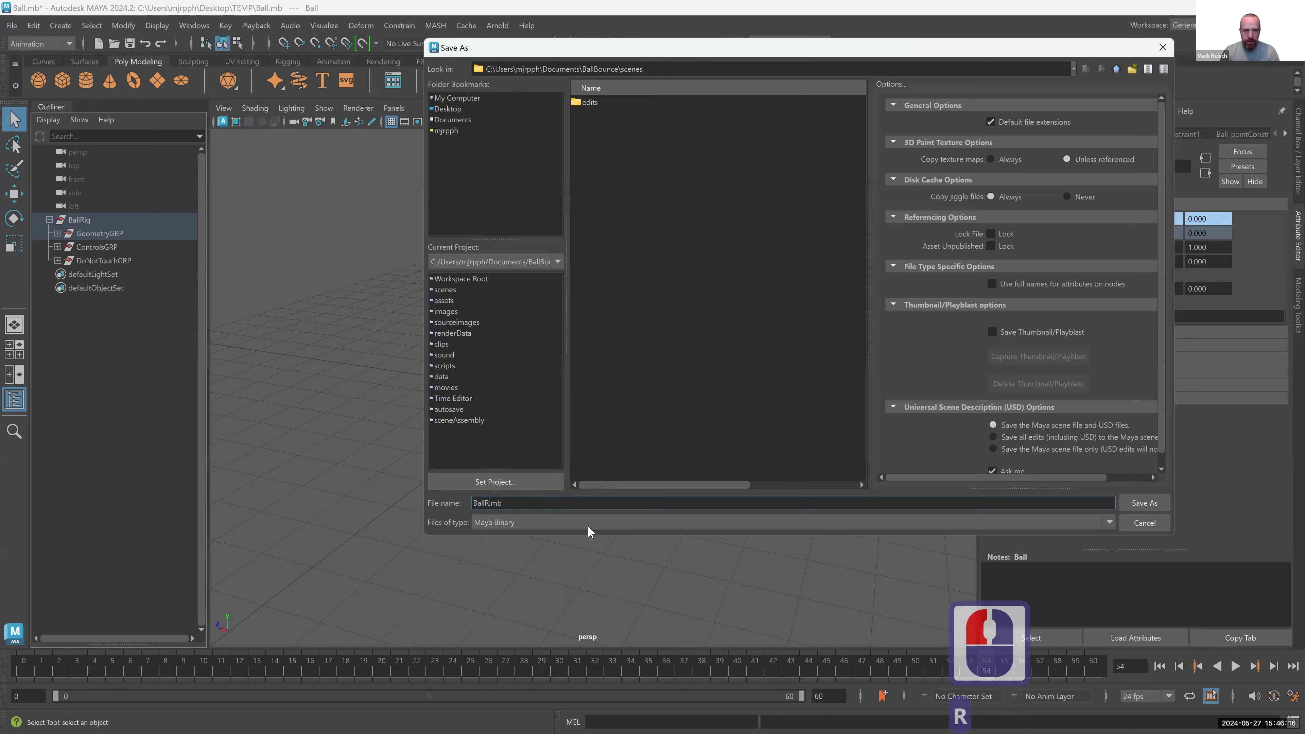
pyautogui.press('shift')
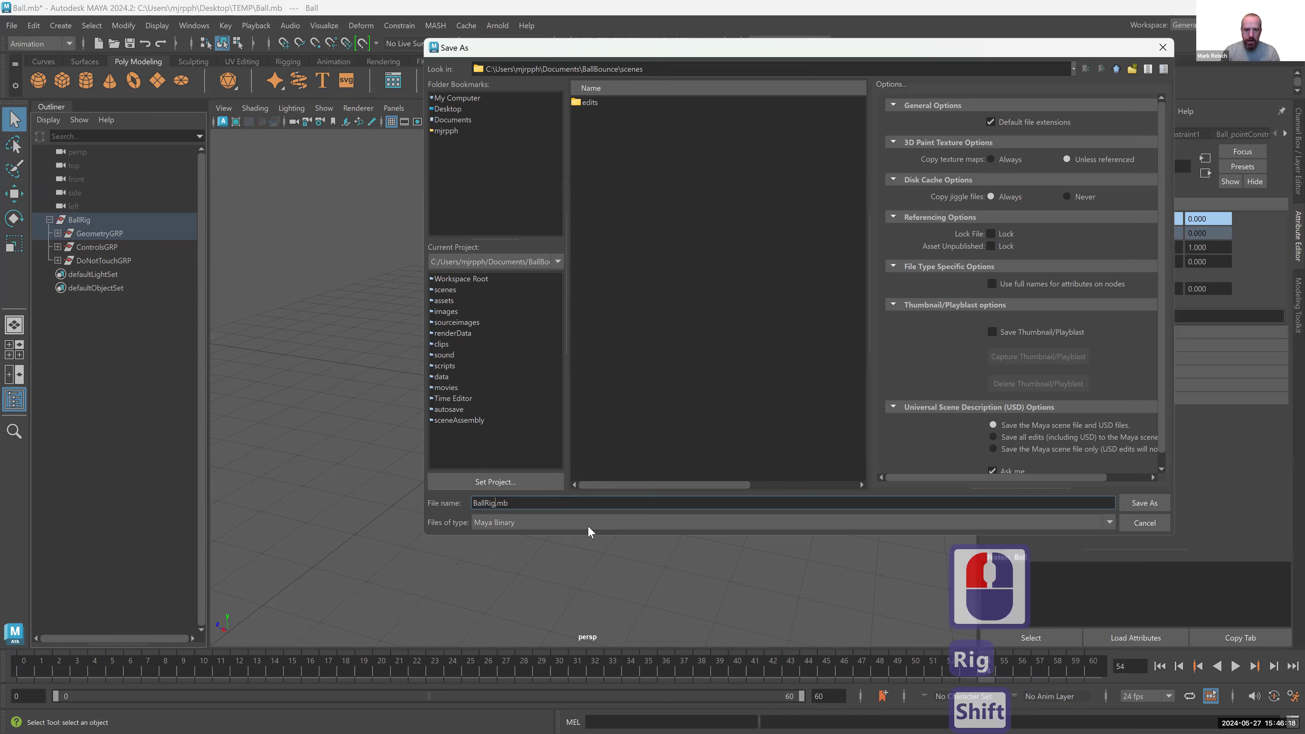
pyautogui.write('_01')
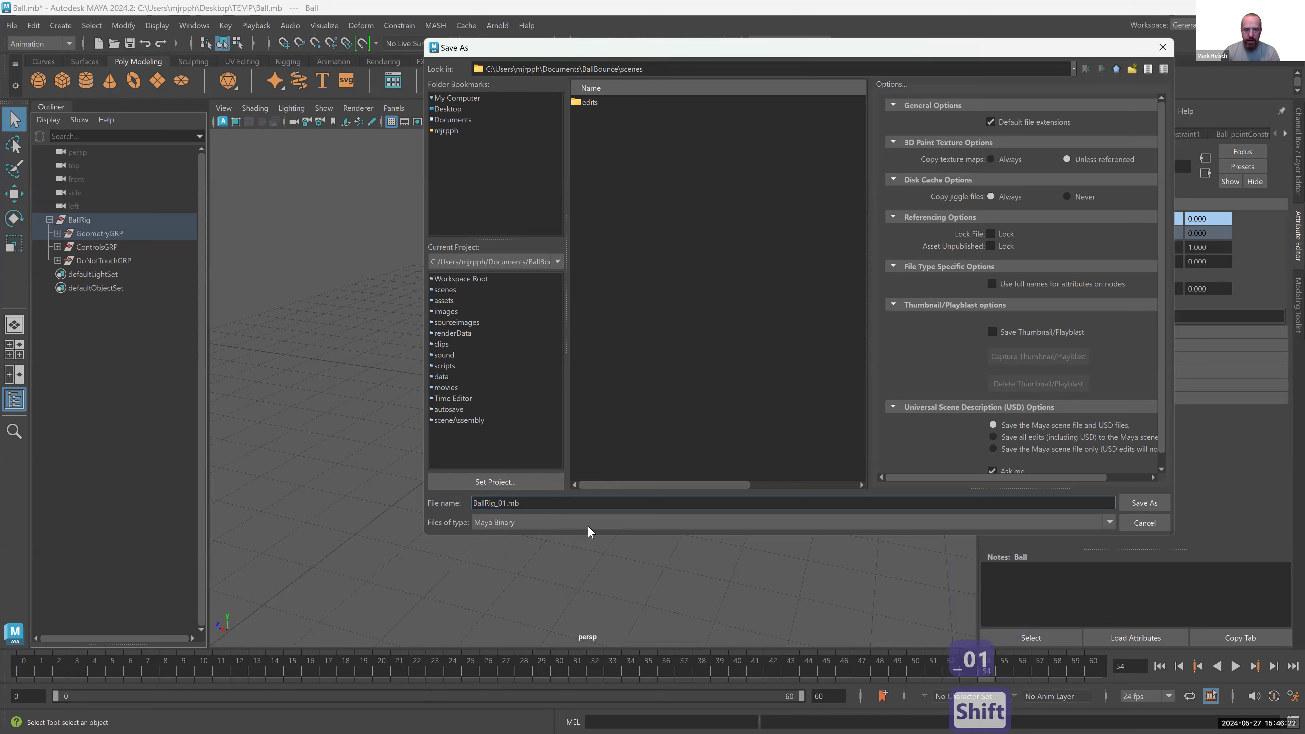
pyautogui.write('_')
pyautogui.press('shift')
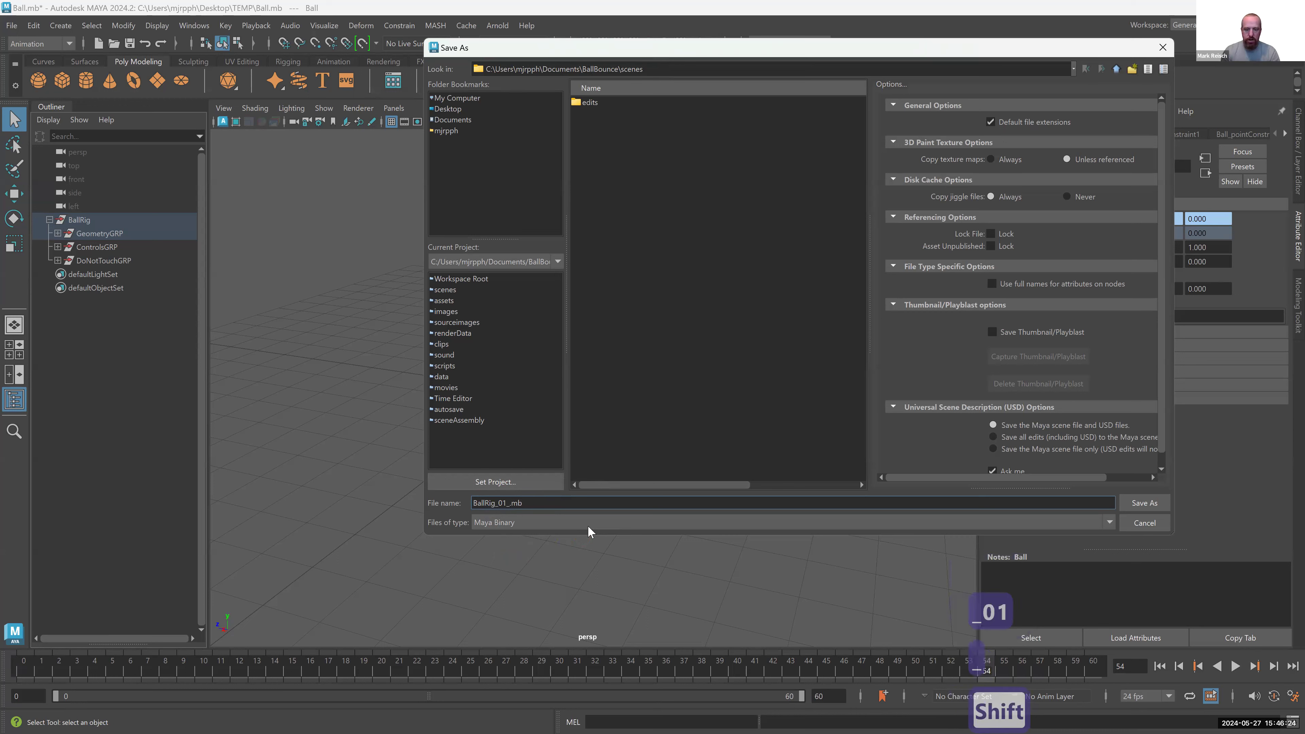
pyautogui.write('MJR')
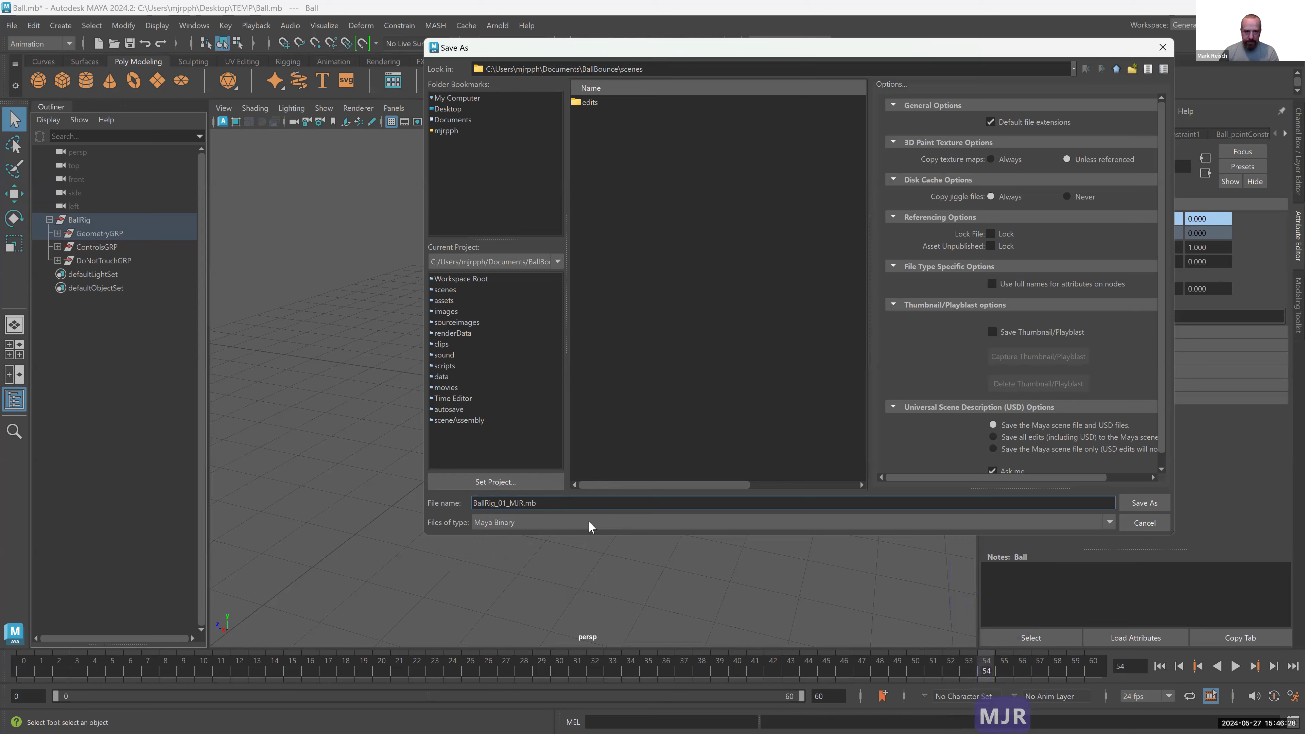
# - Set the file type to Maya ASCII and save the scene as BallRig_01_MJR.ma
pyautogui.click(522, 515)
pyautogui.click(514, 535)
pyautogui.click(514, 535)
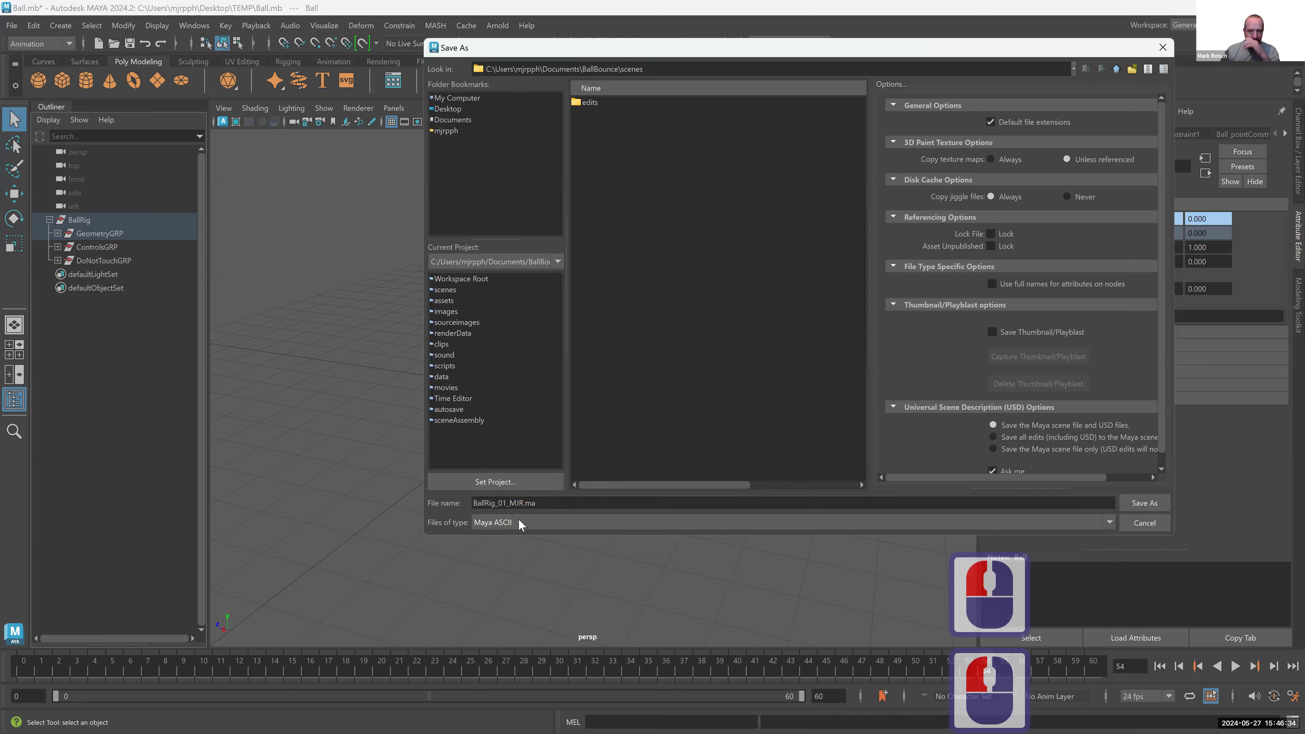
pyautogui.click(1153, 508)
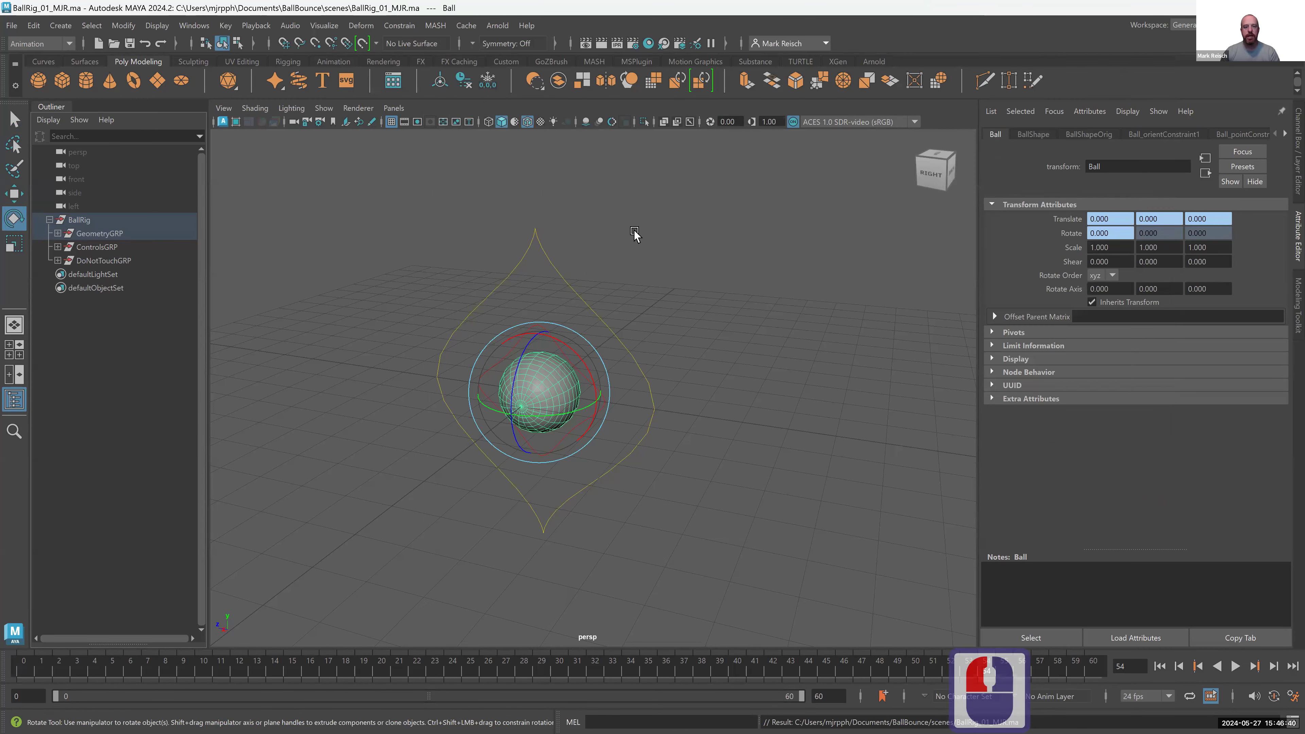
# - Deselect the ball and turn off the wireframe overlay on shaded objects in the perspective view
pyautogui.click(632, 238)
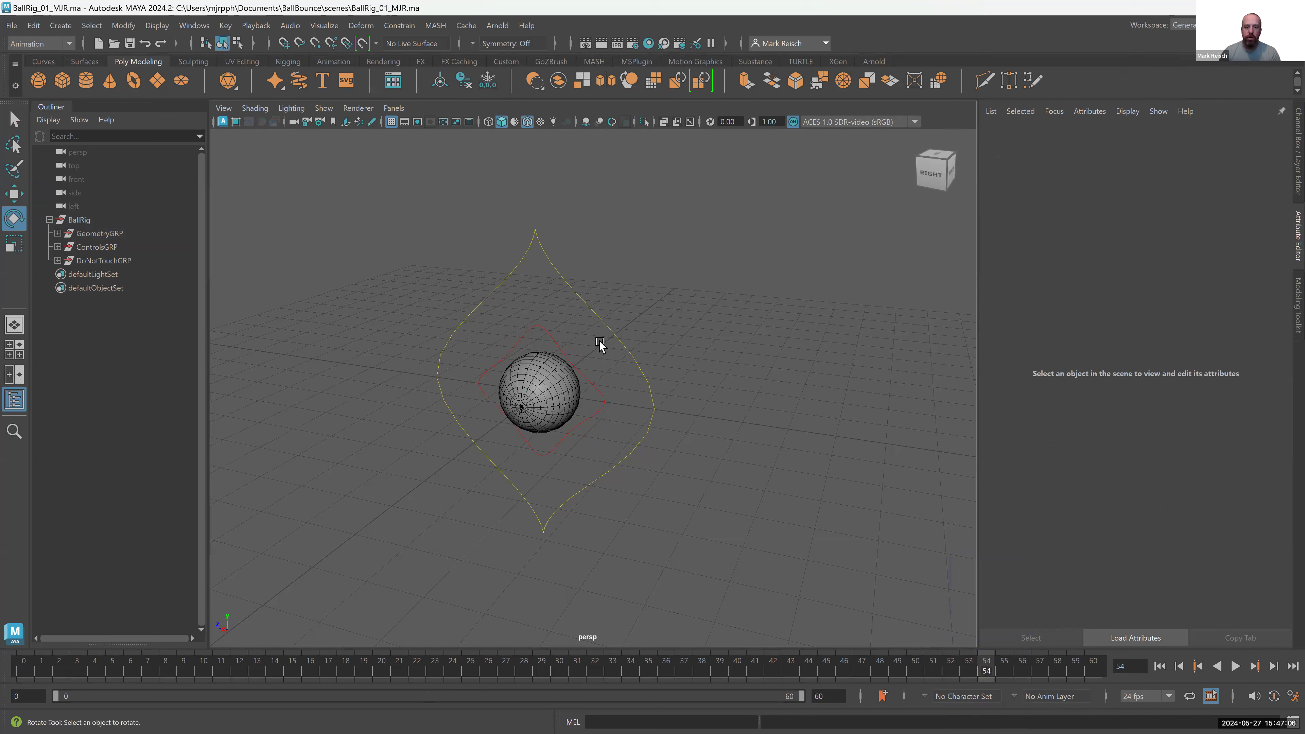
pyautogui.click(678, 340)
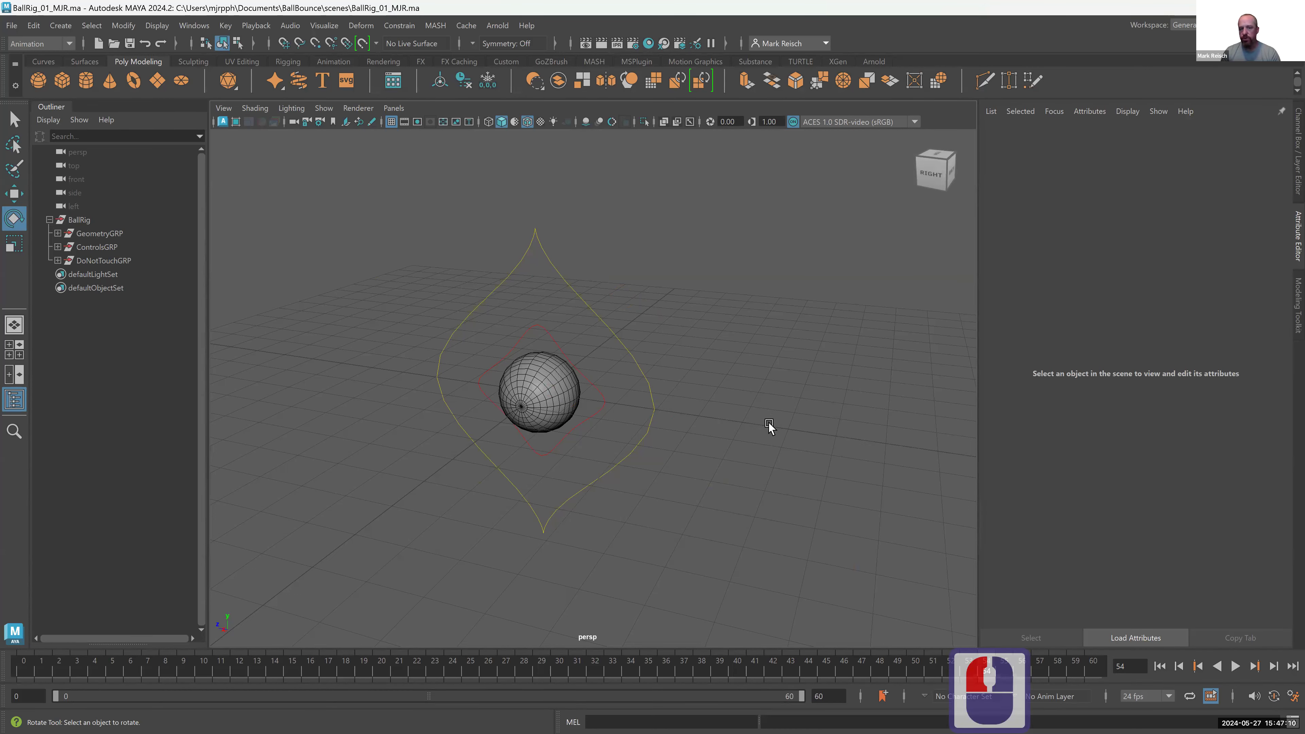
pyautogui.scroll(5, 516, 384)
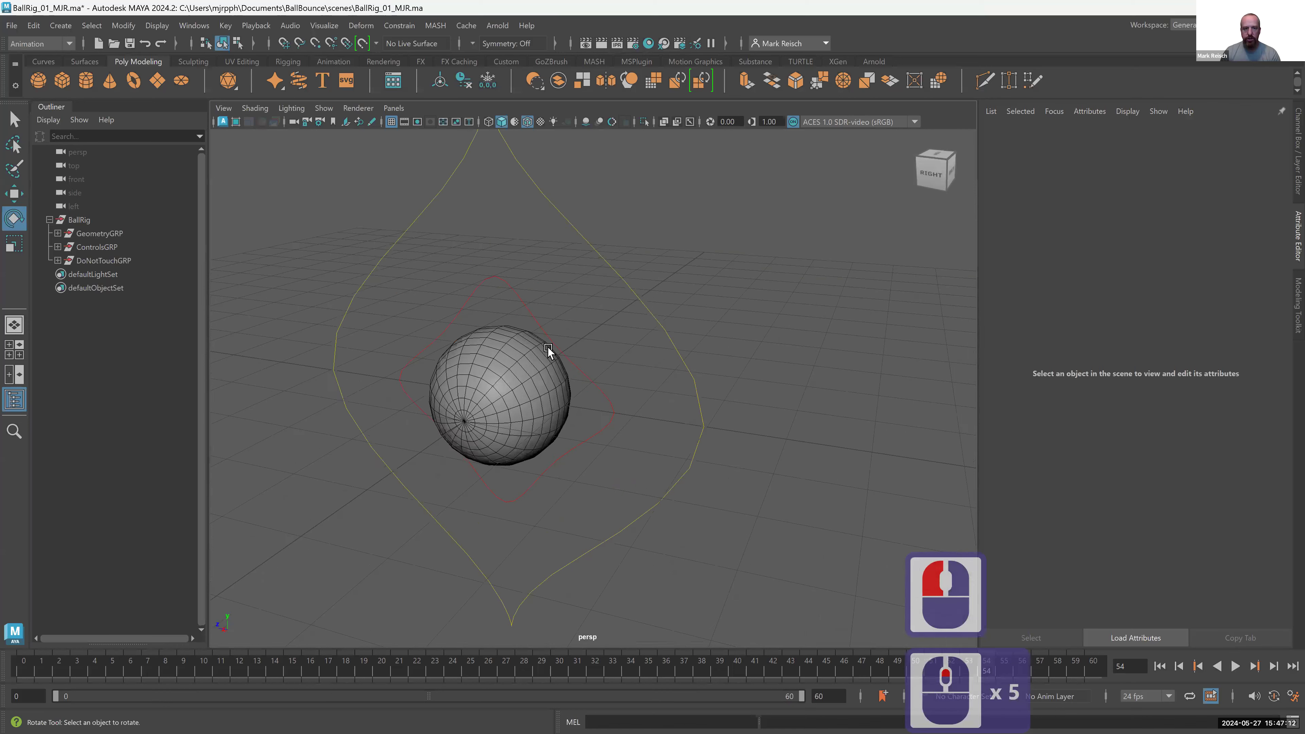
pyautogui.click(526, 121)
pyautogui.click(536, 400)
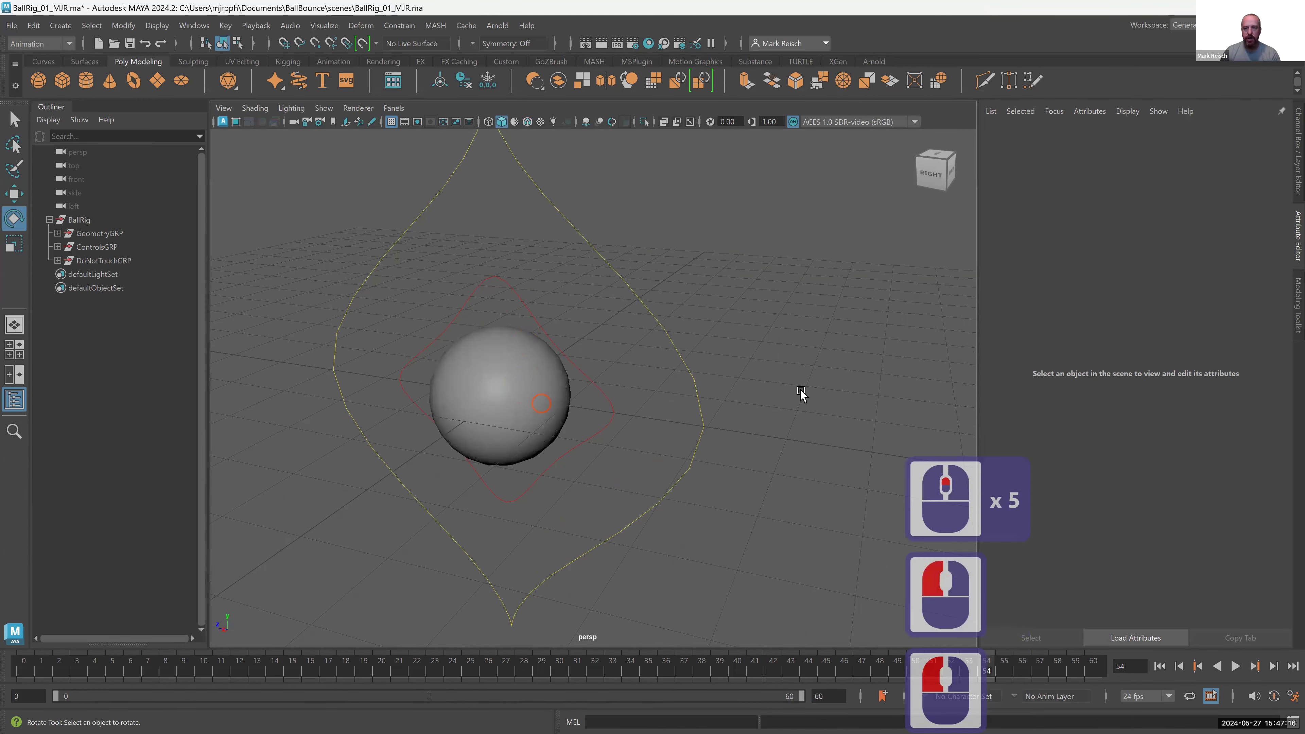
# - Take the Ball_LYR display layer out of reference mode so its geometry is selectable
pyautogui.click(1294, 174)
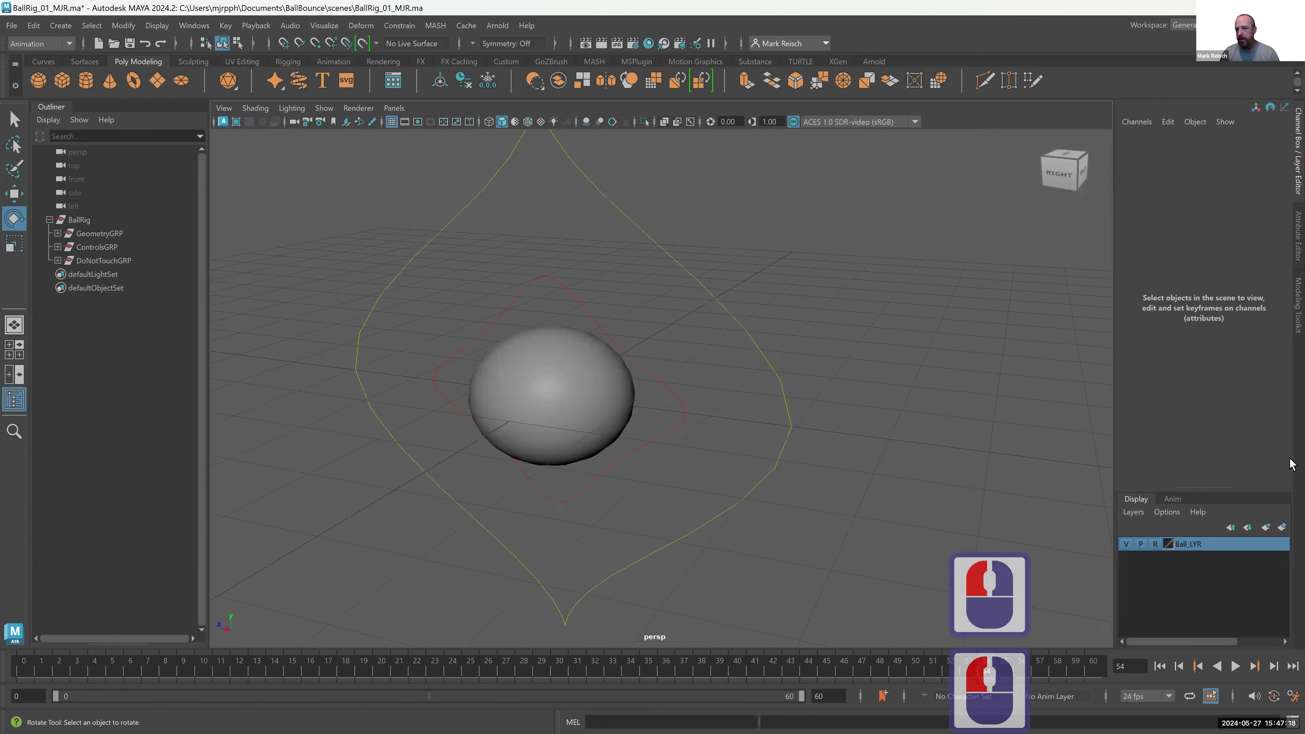
pyautogui.click(1280, 450)
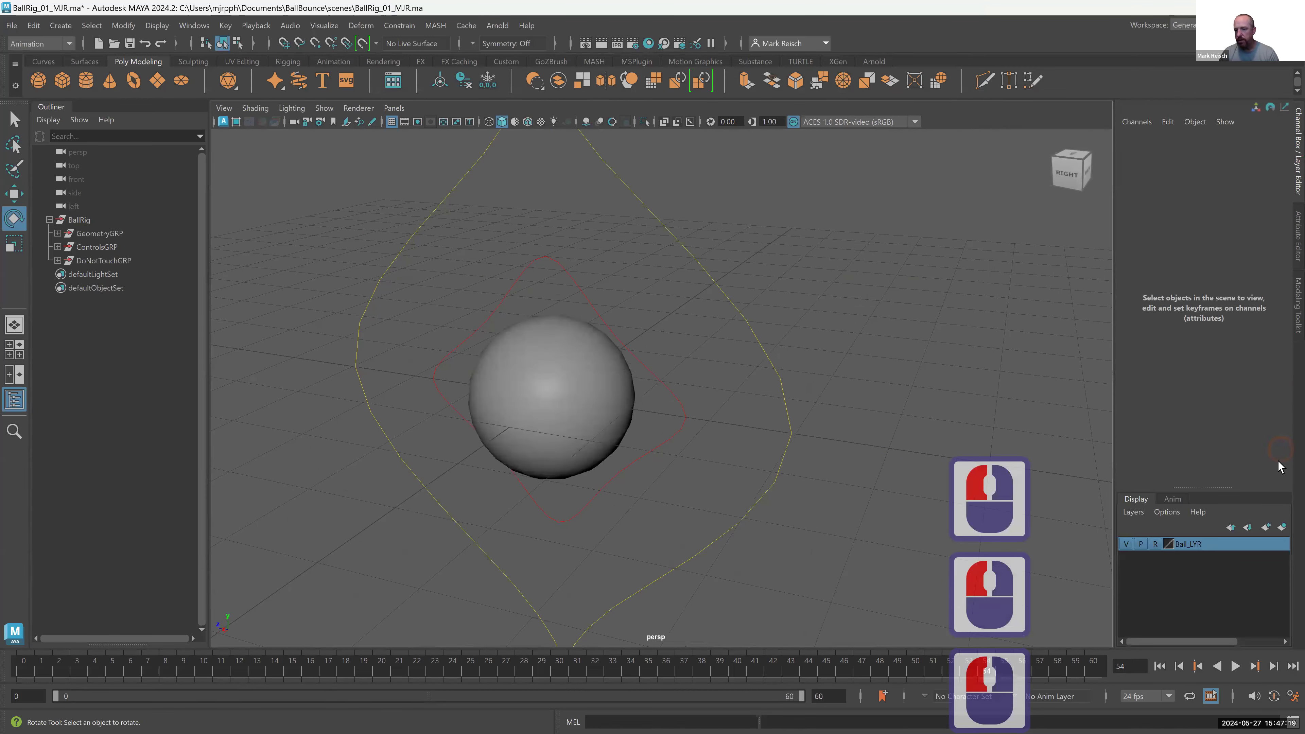
pyautogui.click(1156, 545)
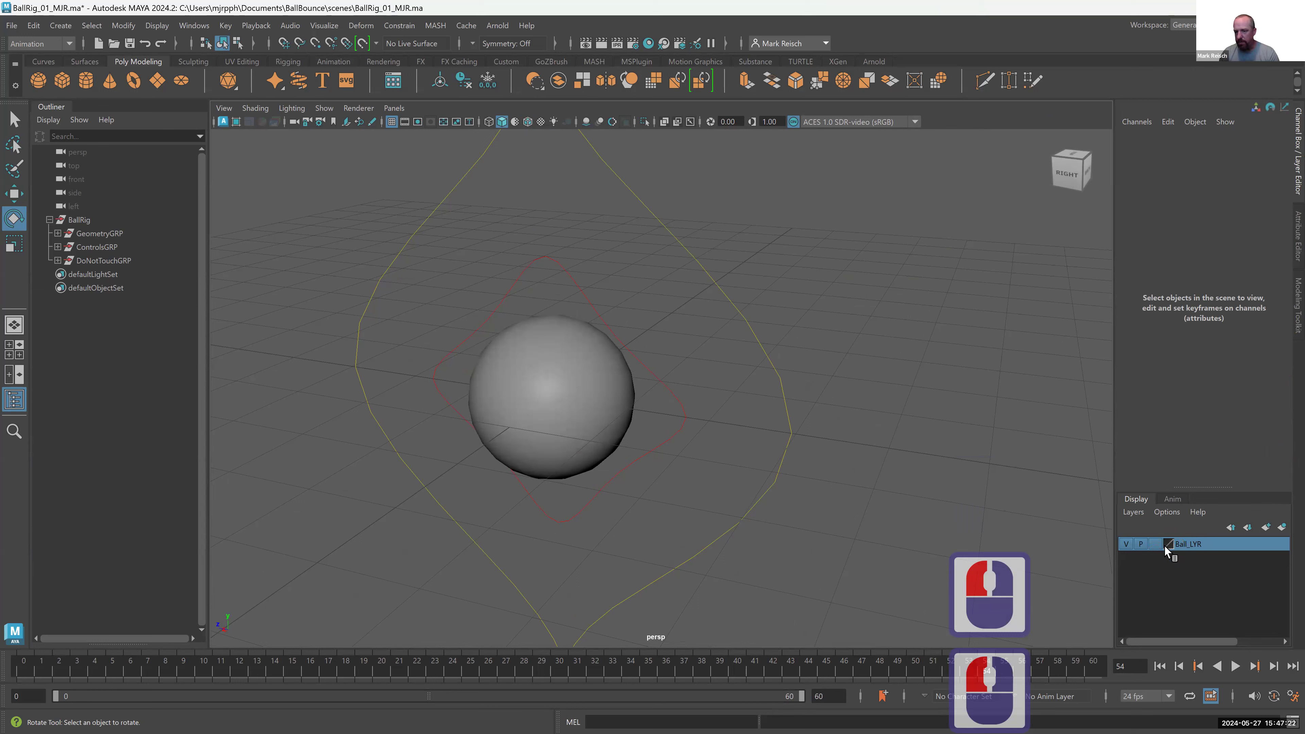
# - Select the ball geometry and assign a new Lambert material to it
pyautogui.click(556, 369)
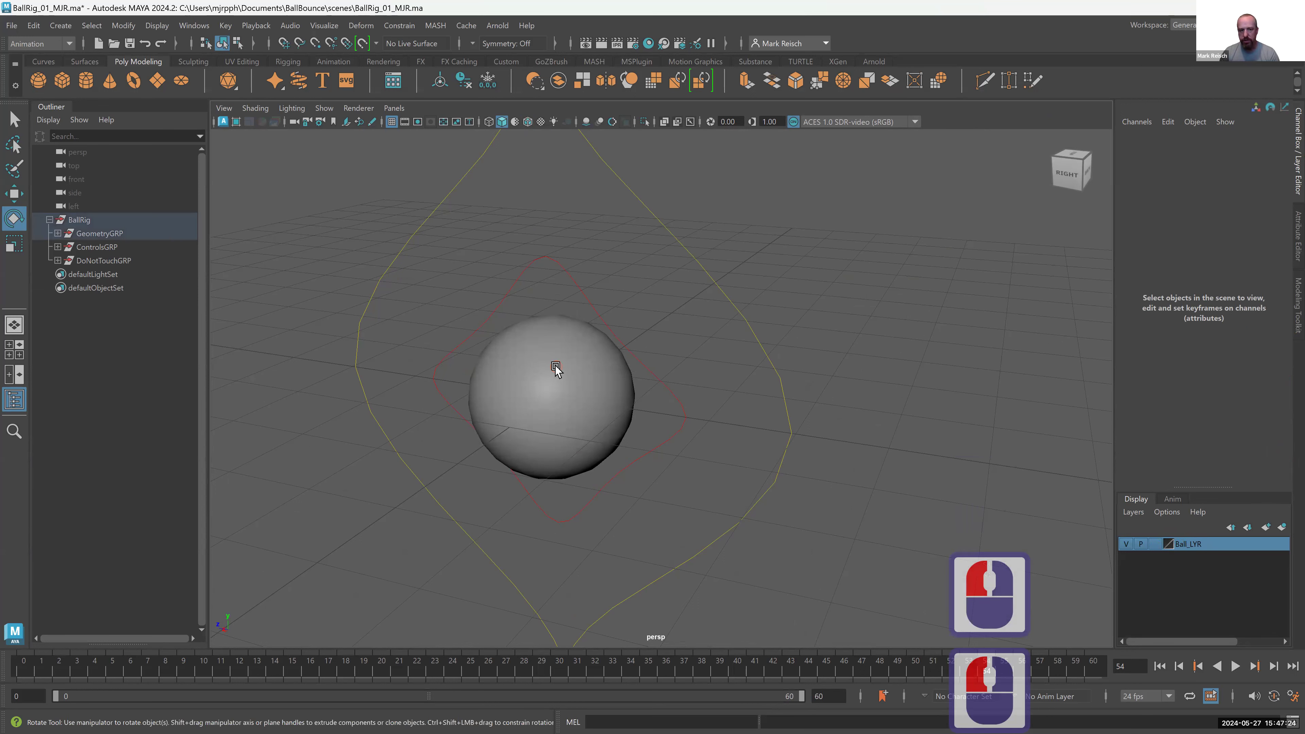
pyautogui.rightClick(545, 318)
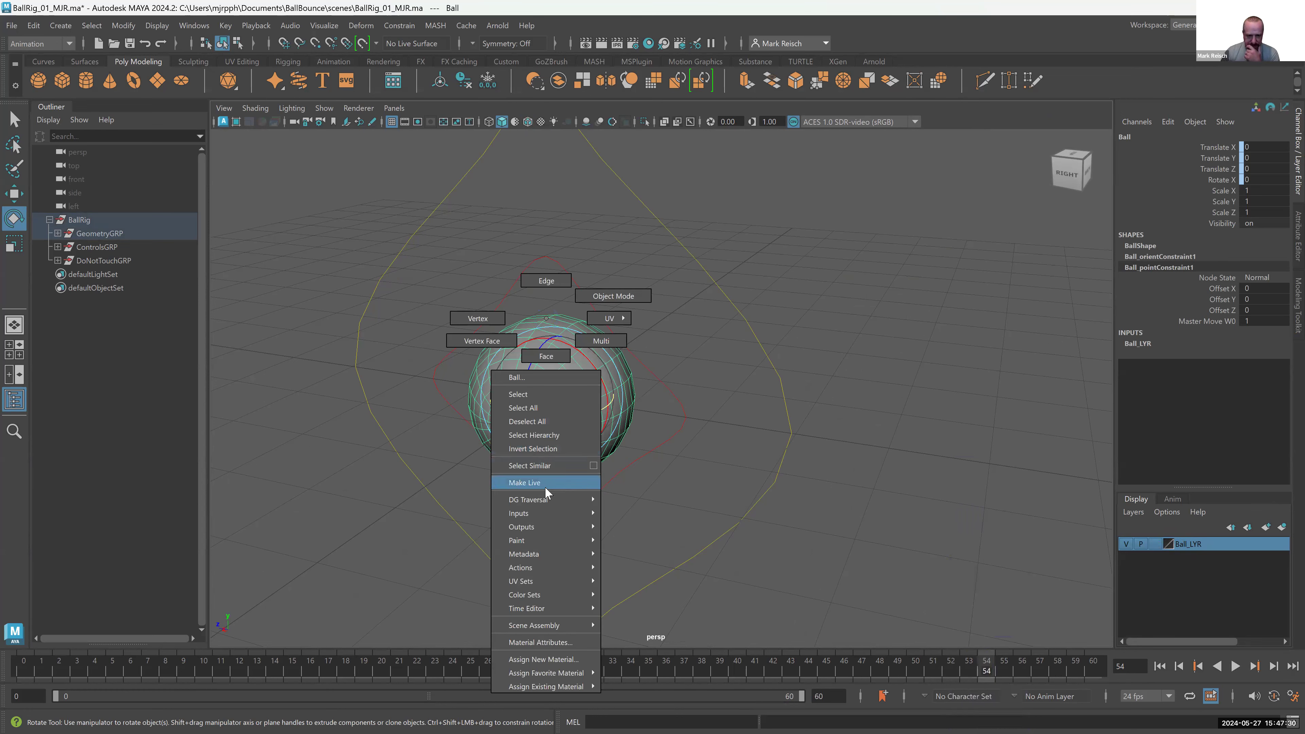
pyautogui.click(530, 659)
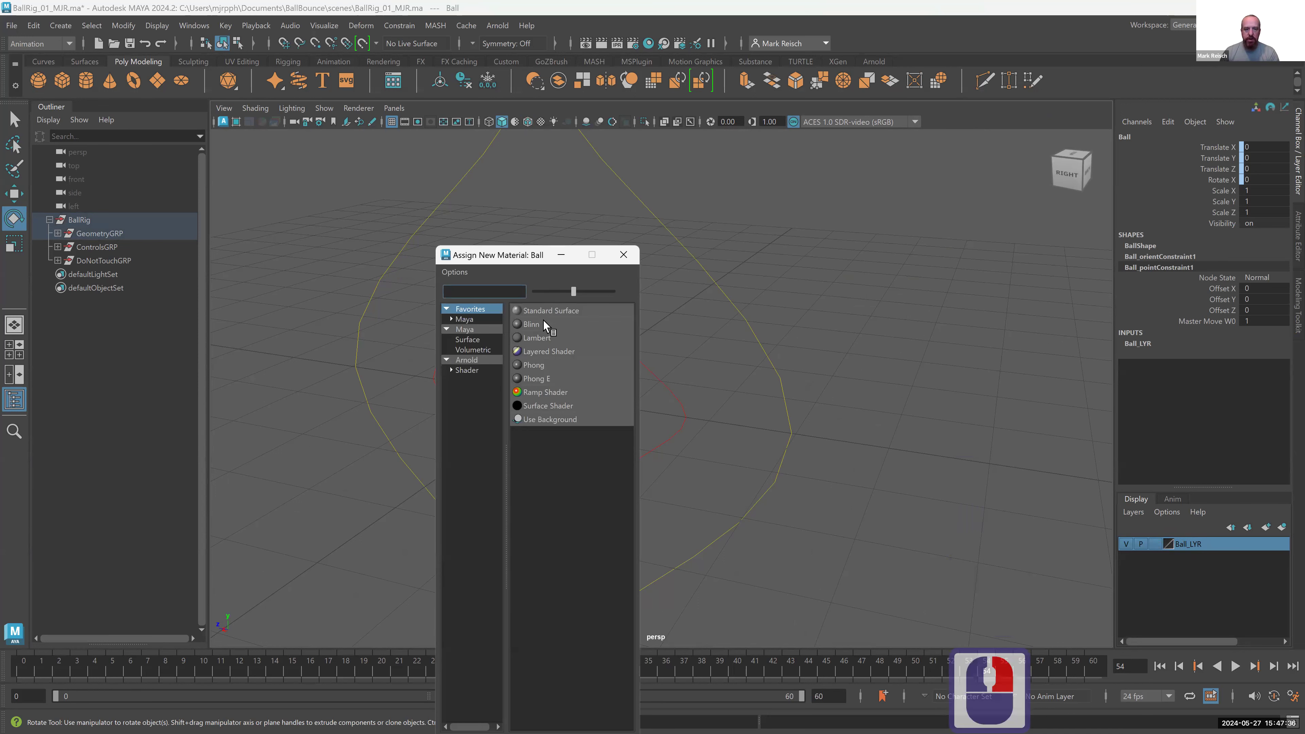
pyautogui.click(541, 338)
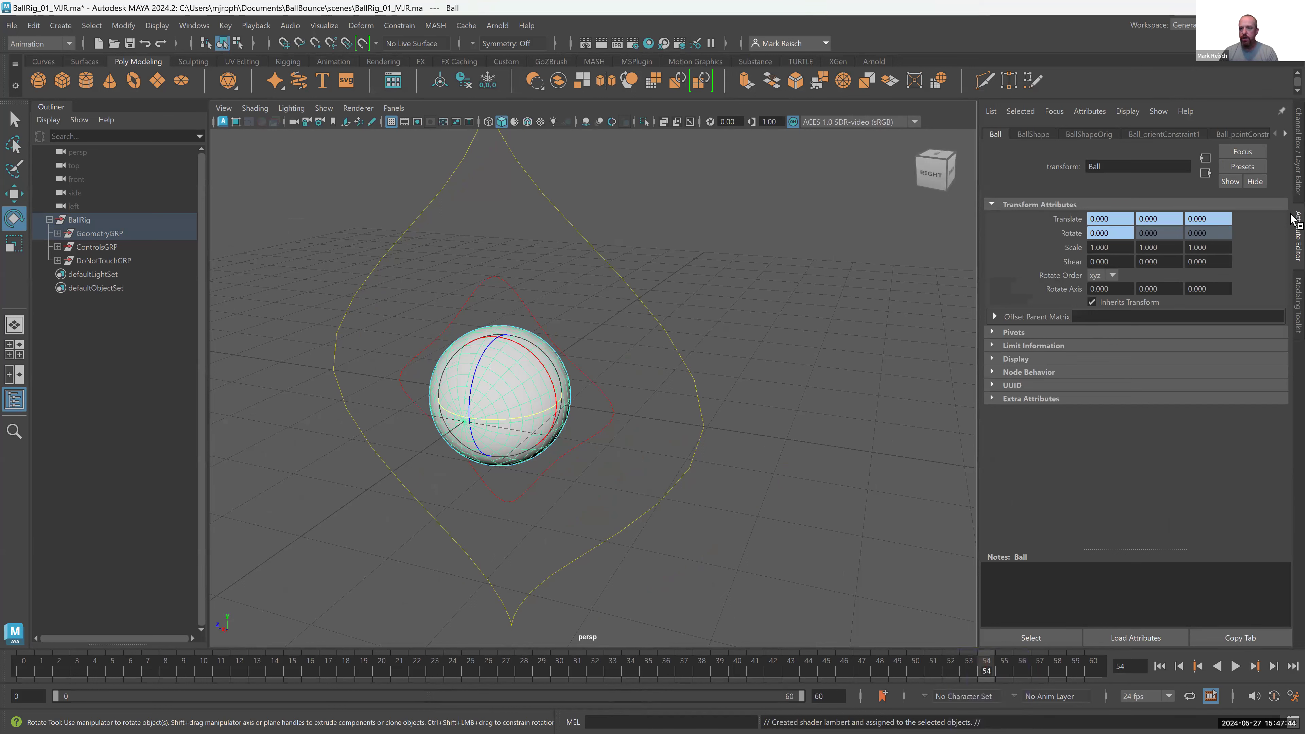
# - Bring up the attributes of the ball's new Lambert material
pyautogui.click(1285, 133)
pyautogui.click(1286, 134)
pyautogui.click(1286, 133)
pyautogui.click(1285, 134)
pyautogui.click(1286, 134)
pyautogui.click(1286, 135)
pyautogui.click(1285, 135)
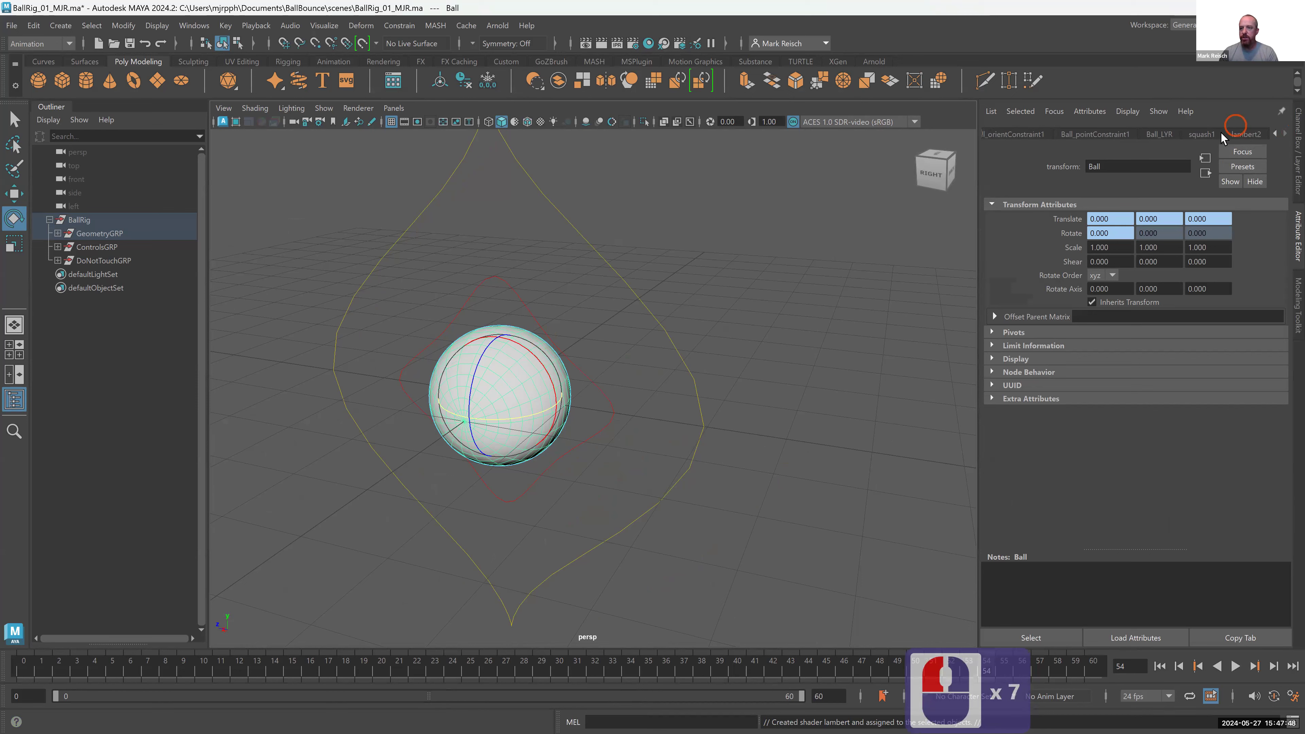
pyautogui.click(1241, 138)
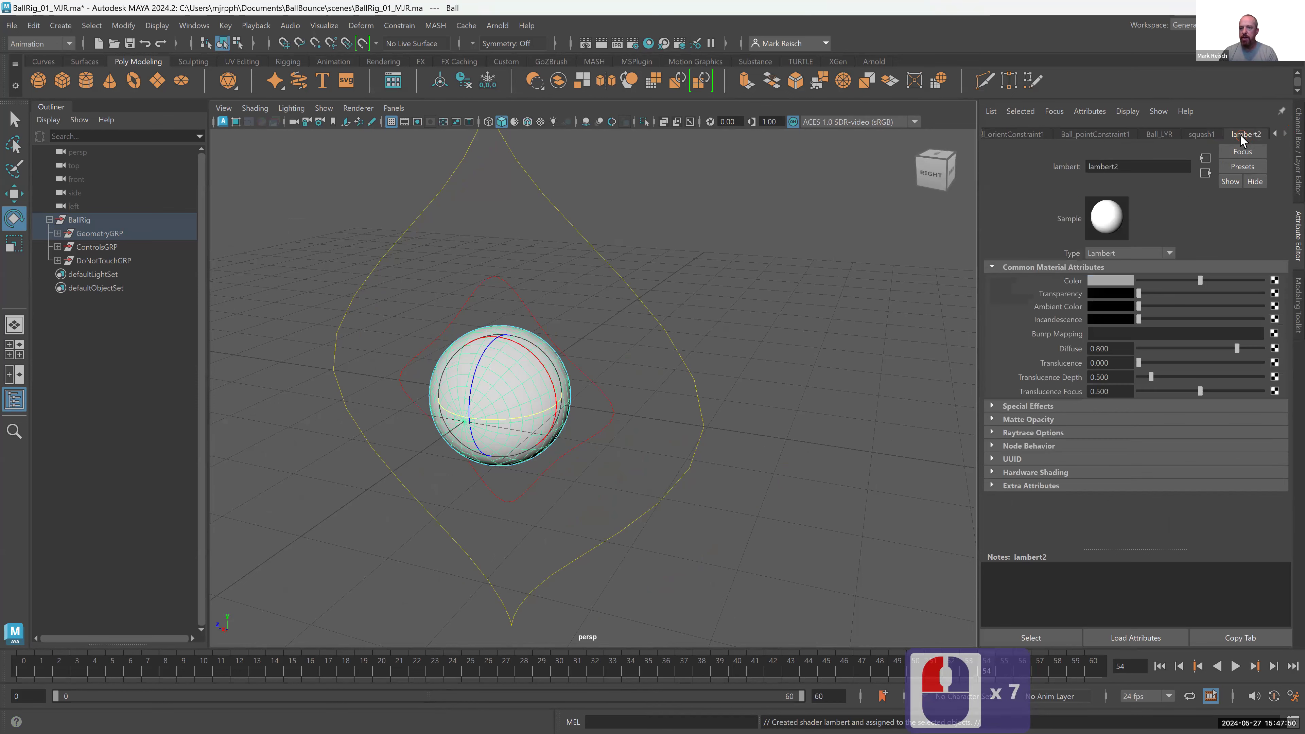
# - Map a Checker texture to the Lambert material's color and display textures in the viewport
pyautogui.click(1101, 281)
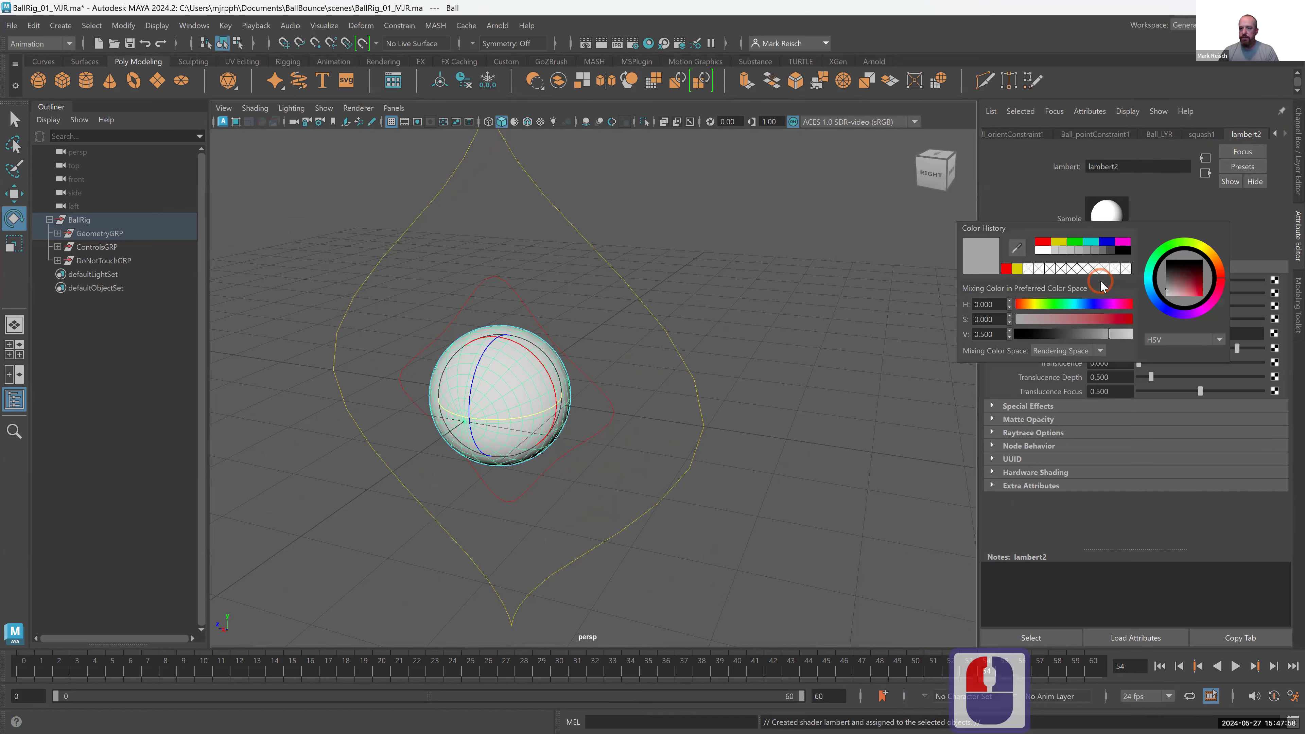
pyautogui.click(1240, 203)
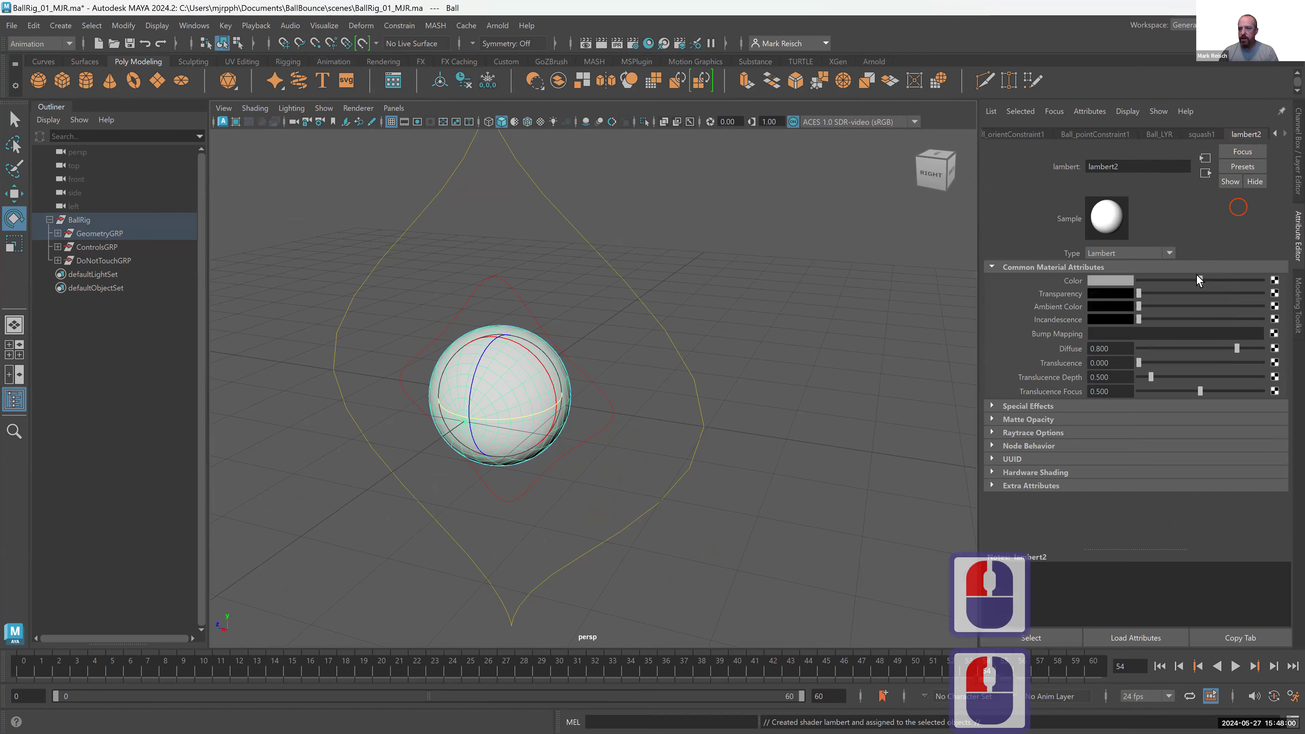
pyautogui.click(1275, 280)
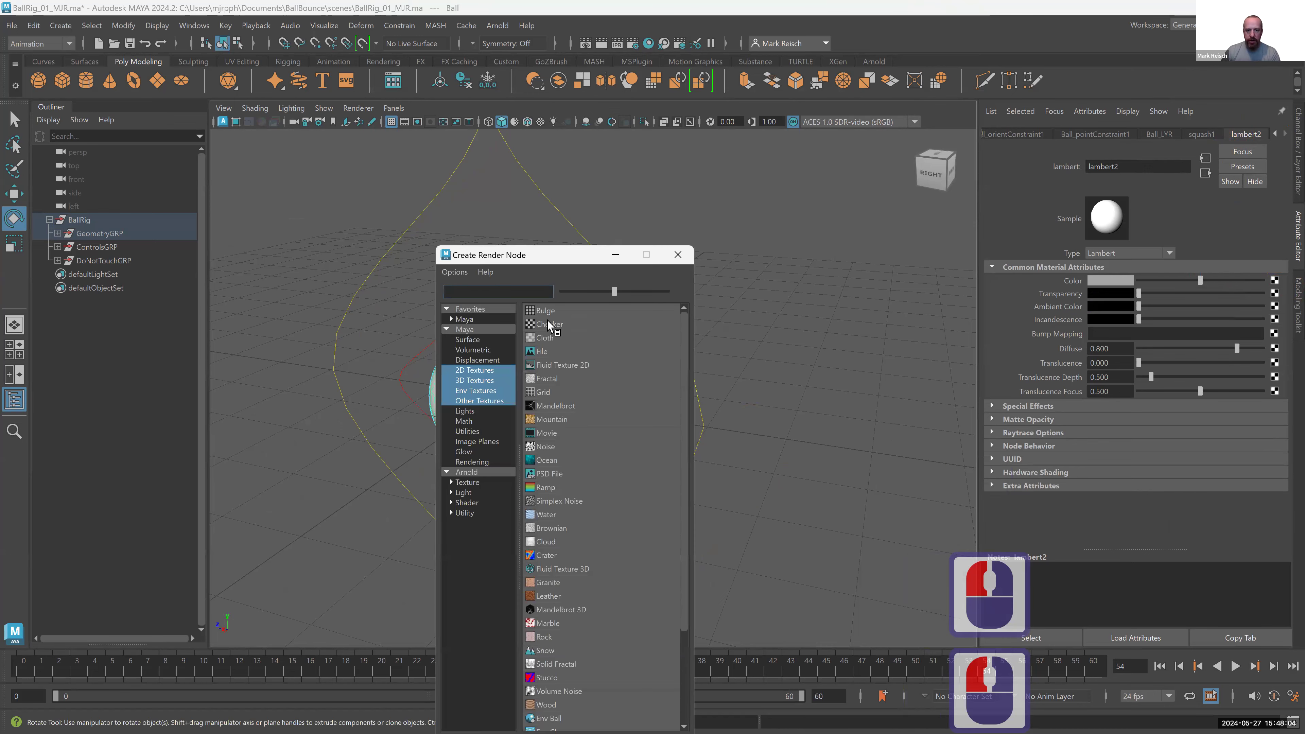
pyautogui.click(547, 322)
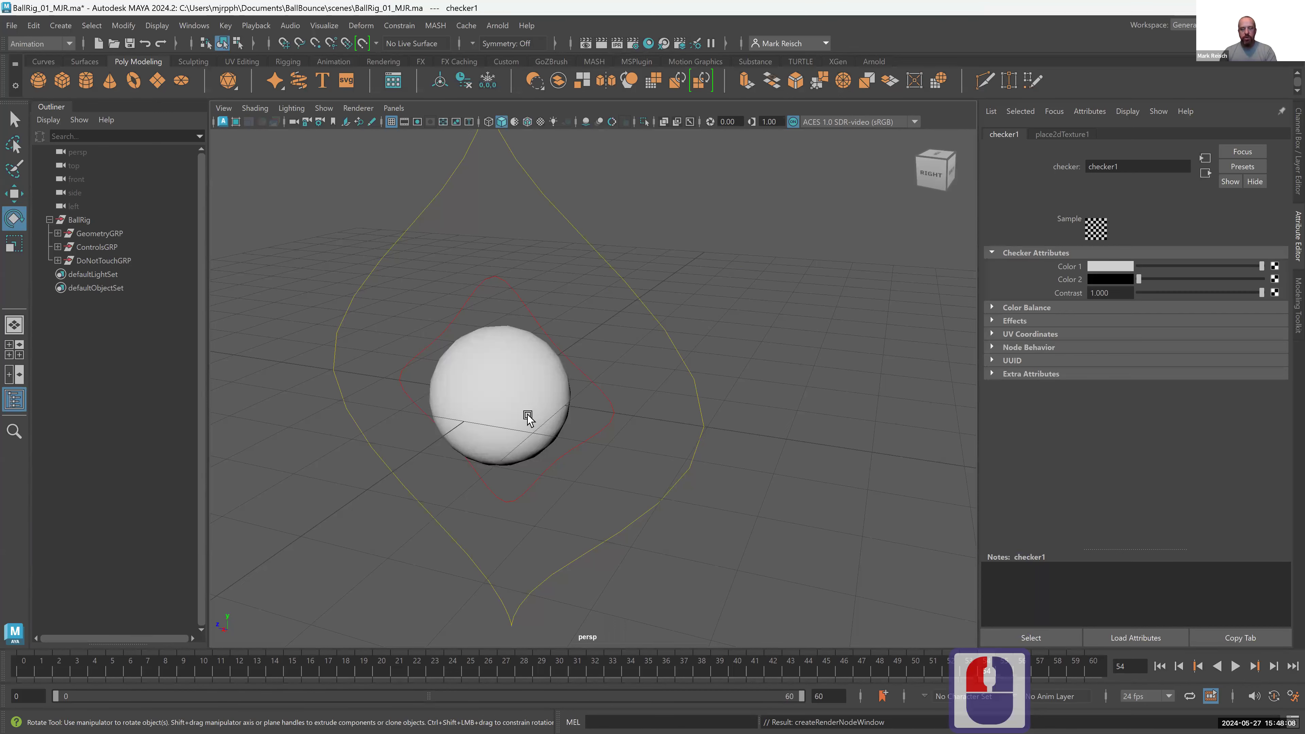
pyautogui.press('6')
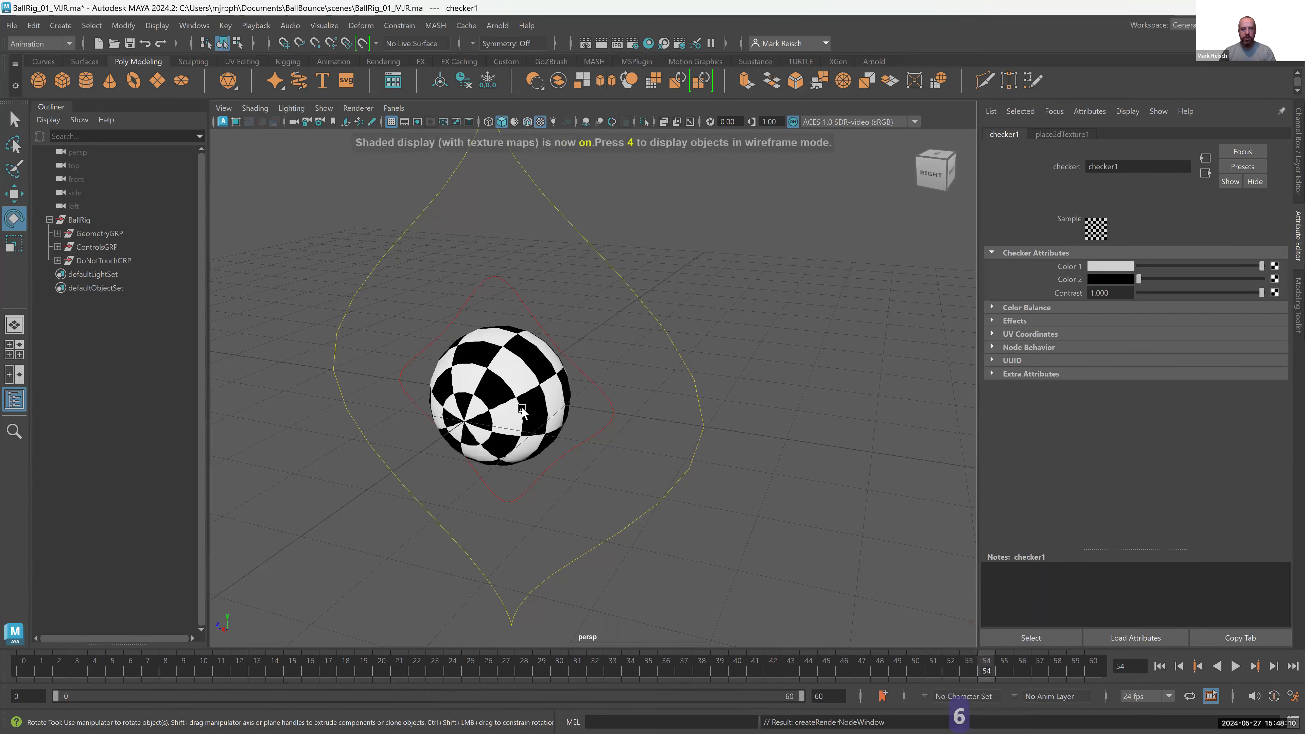
pyautogui.moveTo(503, 437)
pyautogui.keyDown('alt'); pyautogui.mouseDown()
pyautogui.moveTo(401, 490)
pyautogui.moveTo(502, 445)
pyautogui.moveTo(494, 428)
pyautogui.mouseUp(); pyautogui.keyUp('alt')
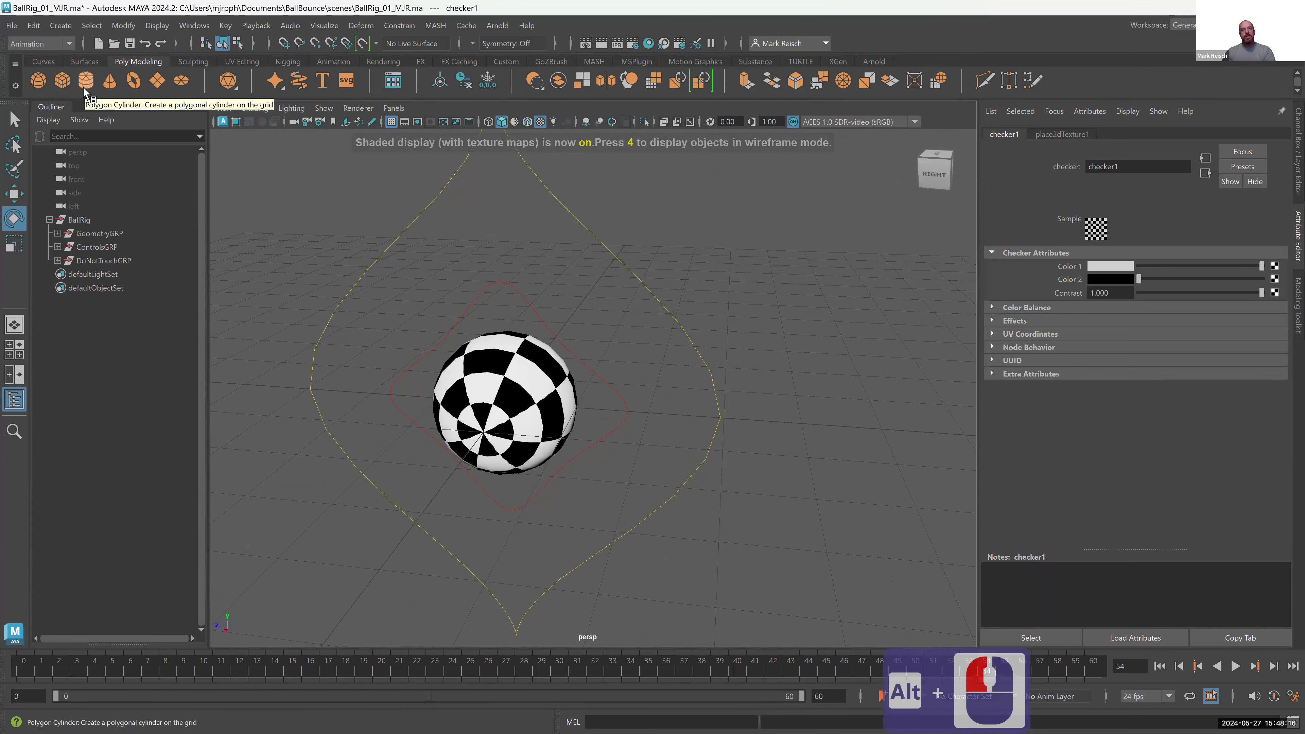
# - Save the textured rig as a new version named BallRig_02_MJR.ma in the project's scenes folder
pyautogui.click(11, 26)
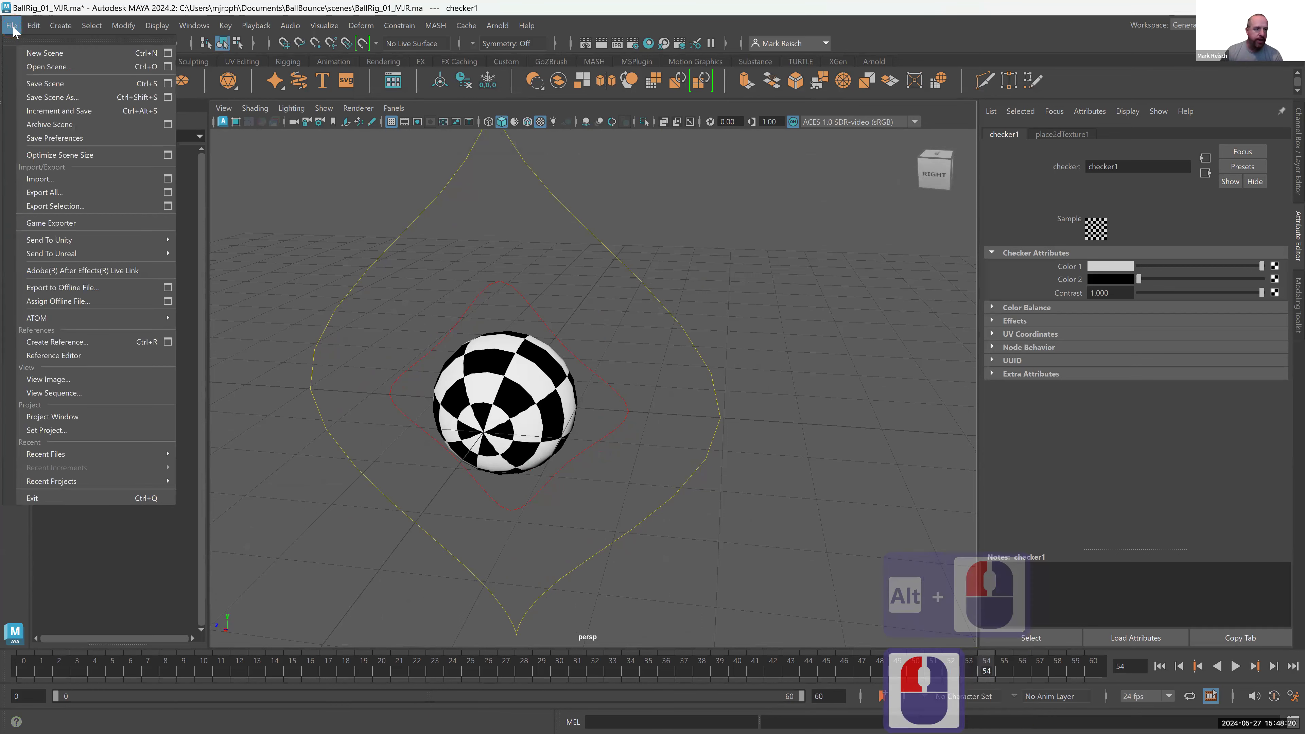
pyautogui.click(88, 95)
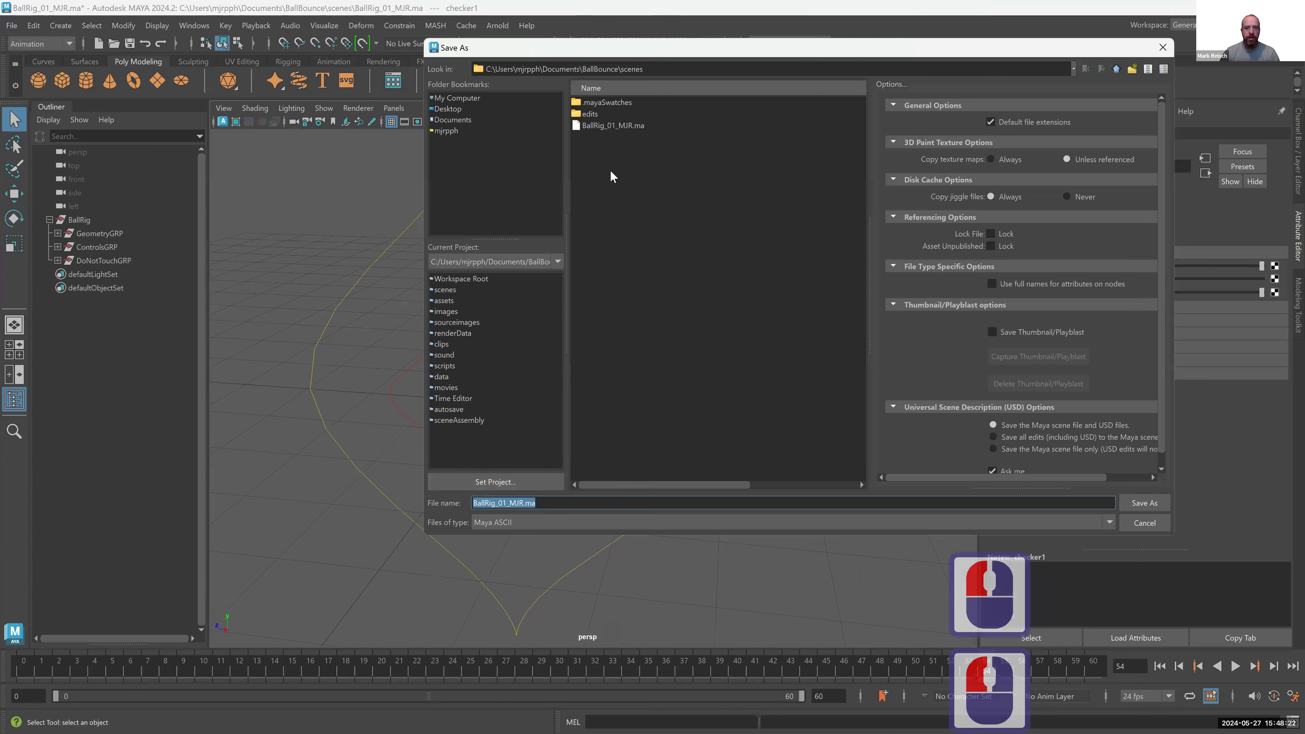
pyautogui.click(604, 125)
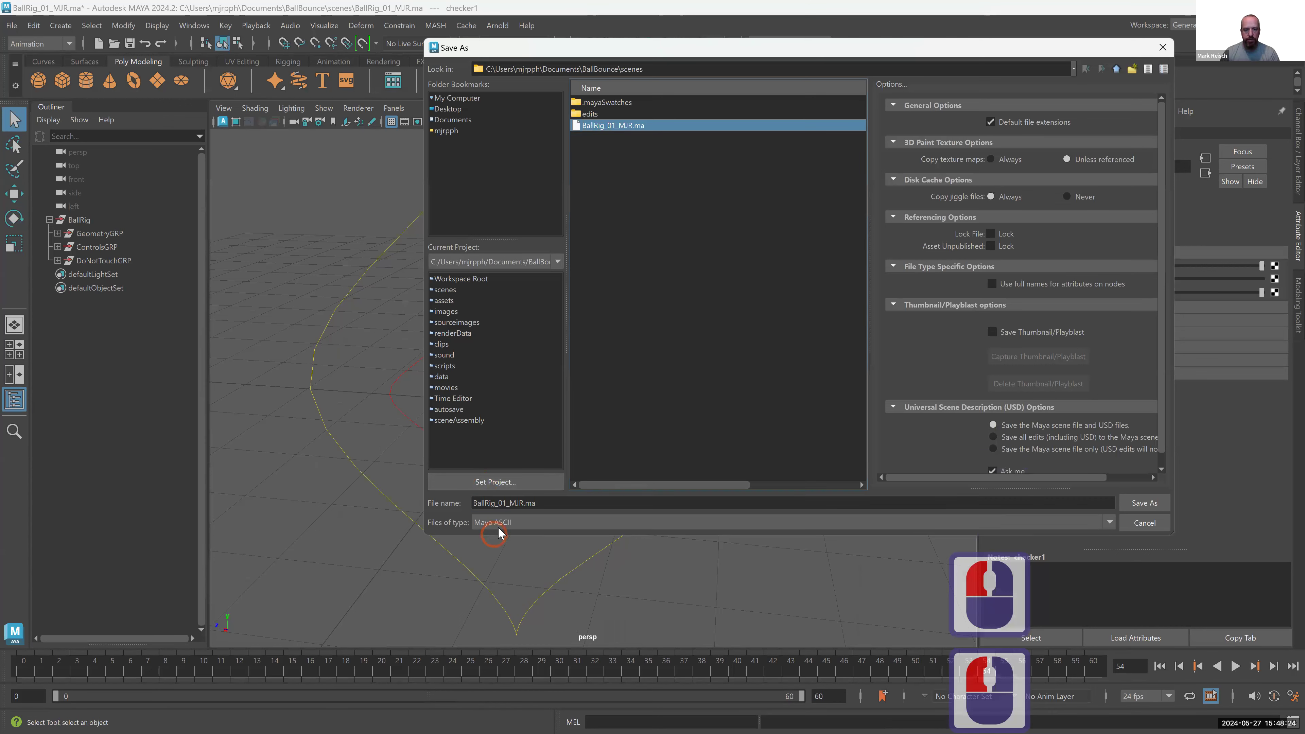
pyautogui.click(506, 502)
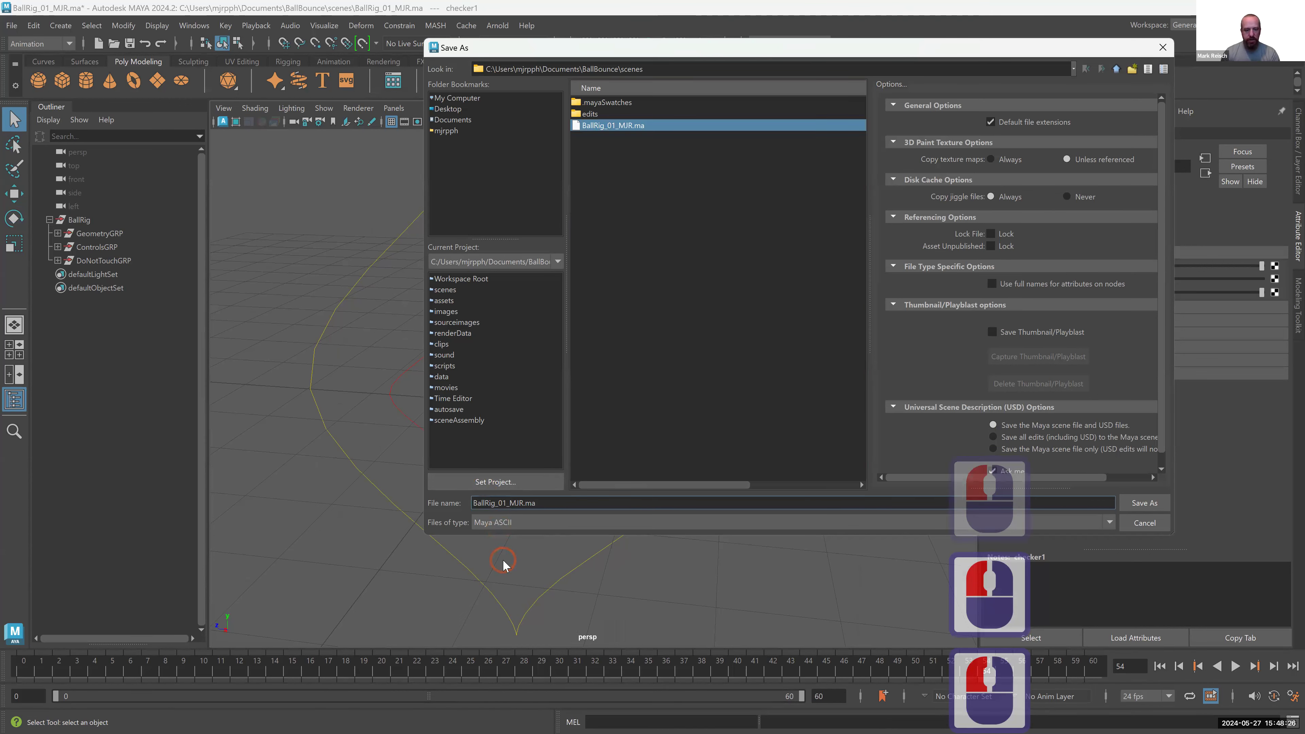
pyautogui.press('BackSpace')
pyautogui.write('2')
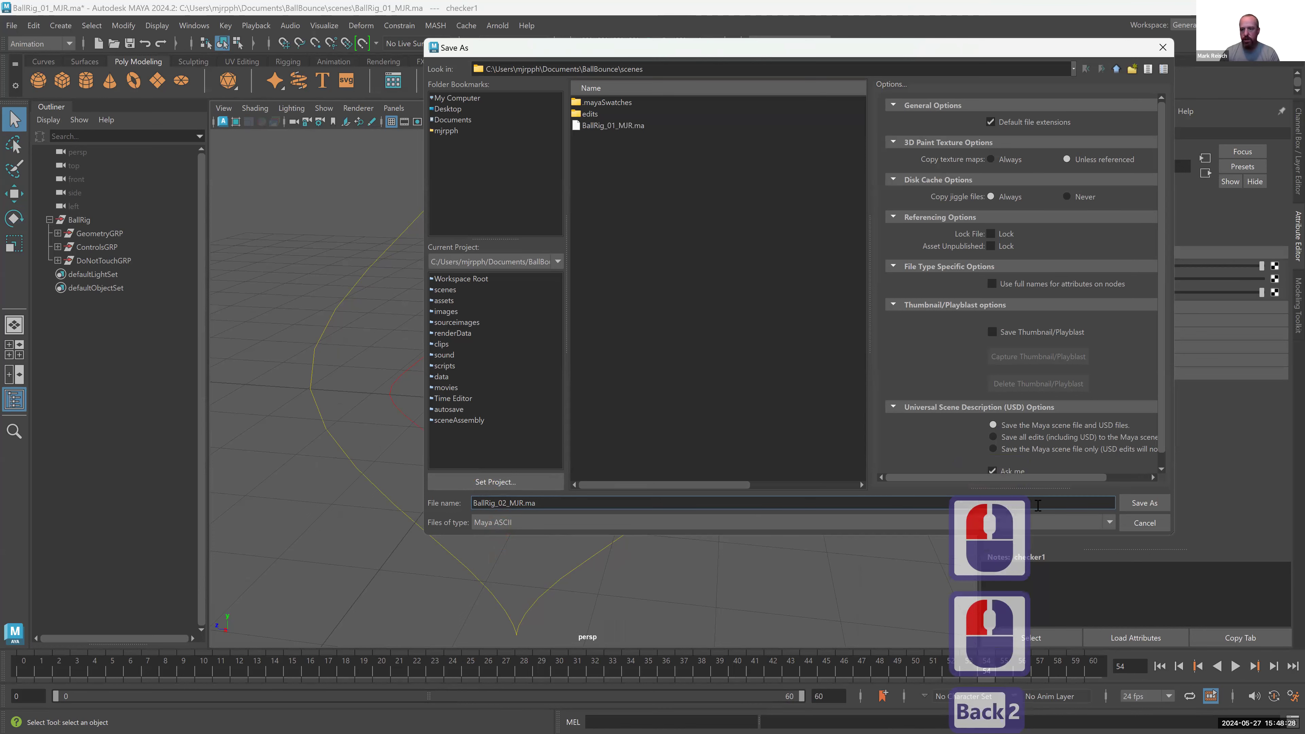
pyautogui.click(1130, 504)
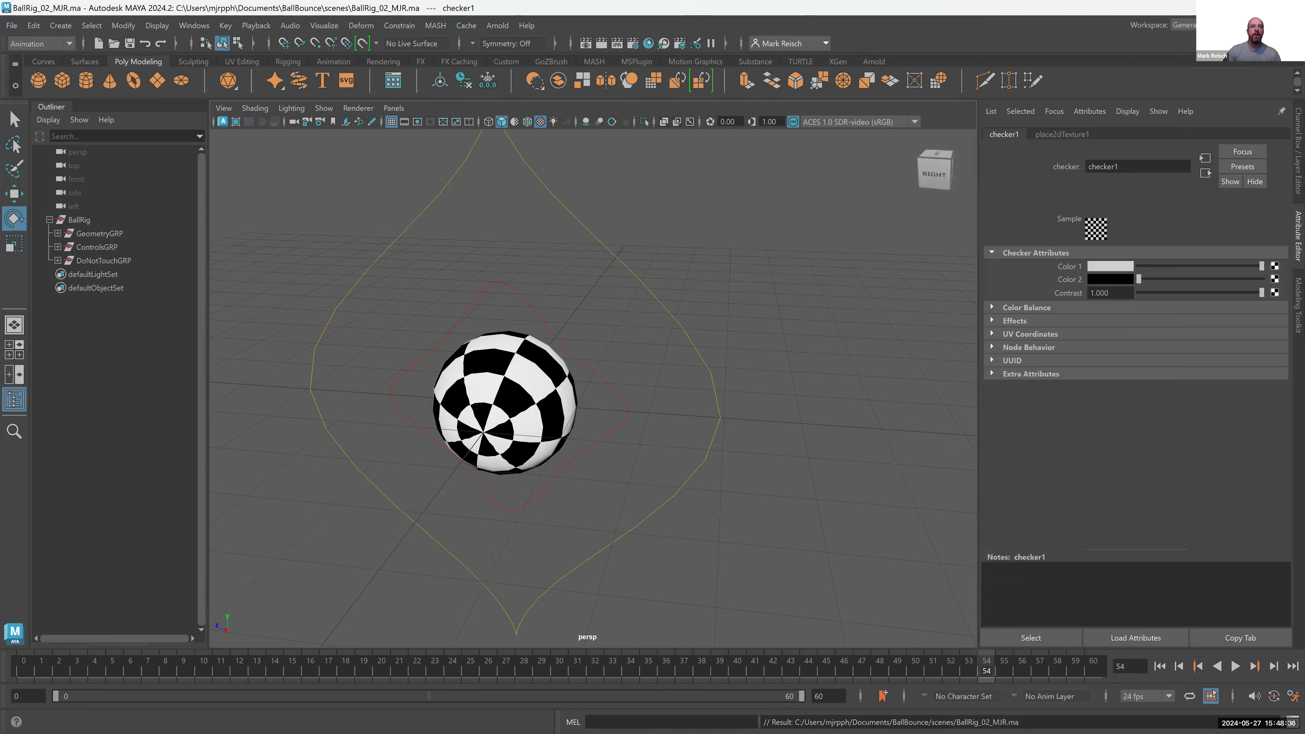
pyautogui.click(987, 667)
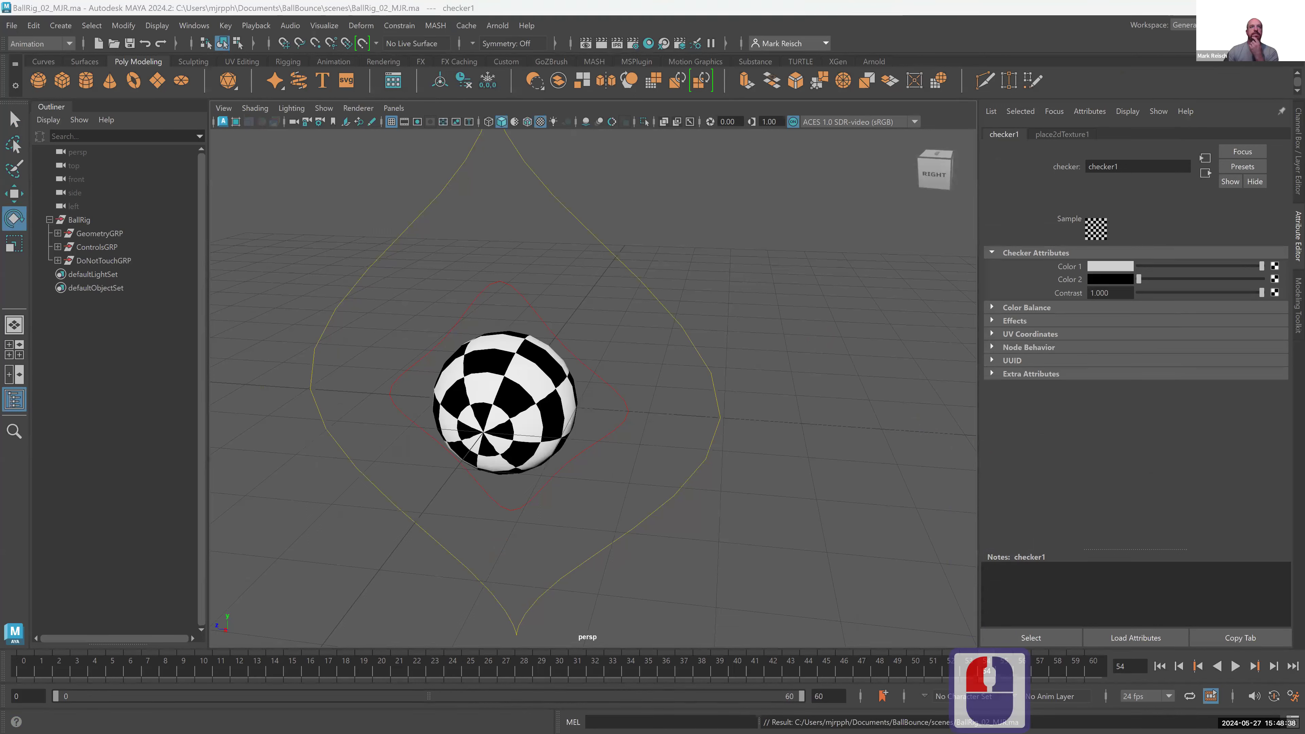